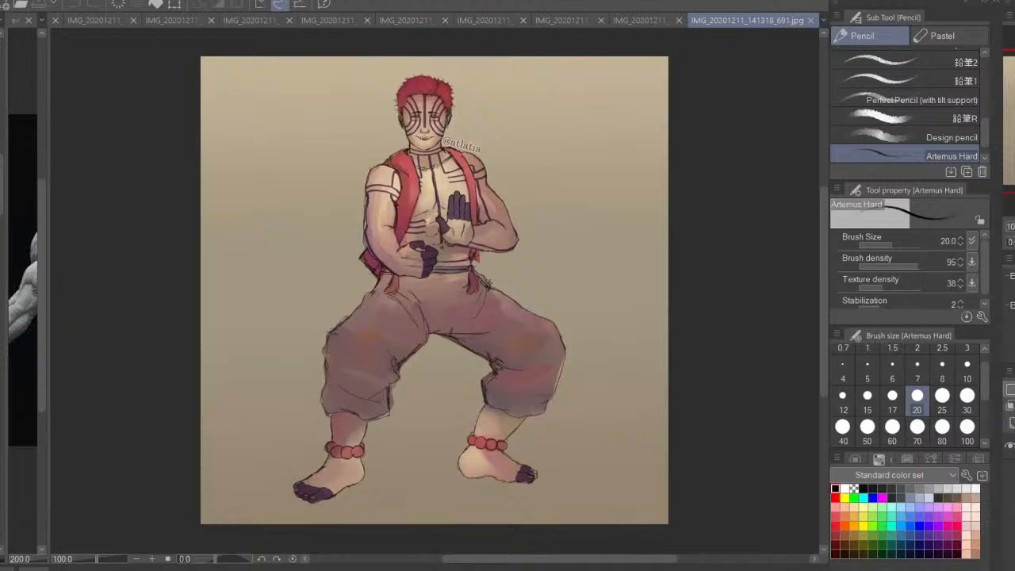
Examine the standing figure's pose up close and as a whole, mirroring the canvas horizontally and restoring it
scroll(693, 319, "up", 2)
left_click_drag(693, 319, 598, 379)
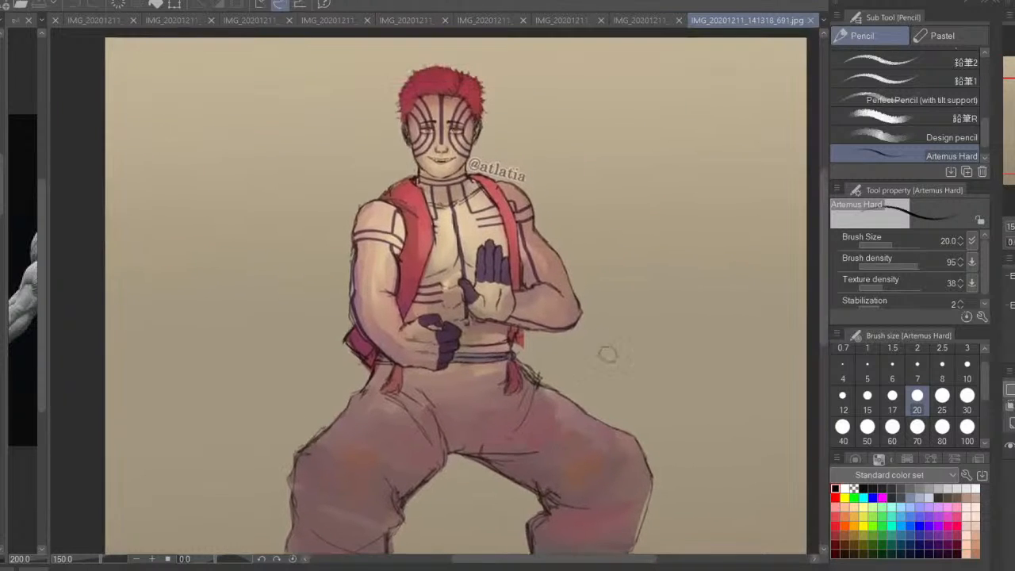
key("ctrl+minus")
key("h")
left_click_drag(764, 320, 777, 283)
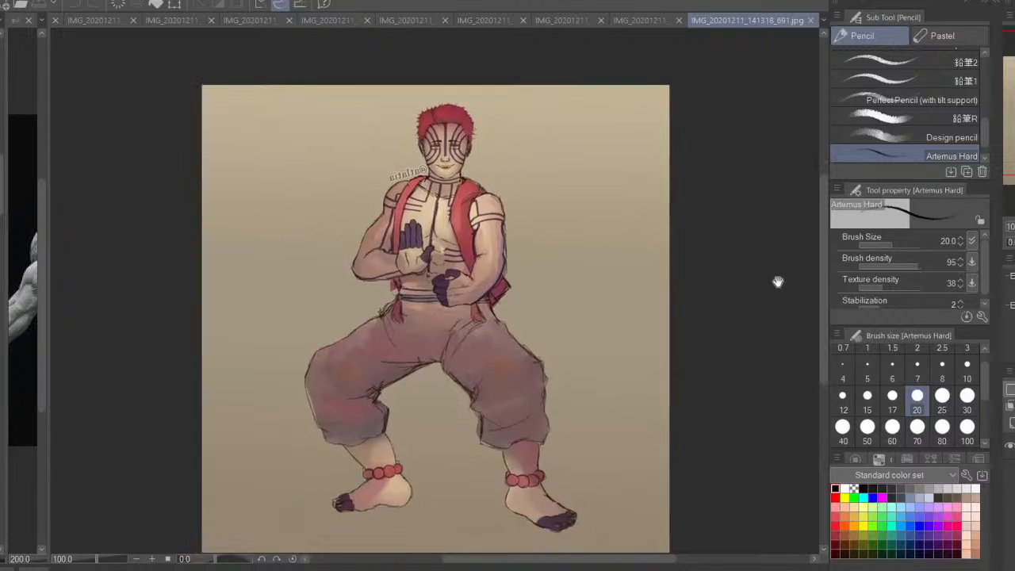
key("h")
left_click_drag(684, 329, 700, 286)
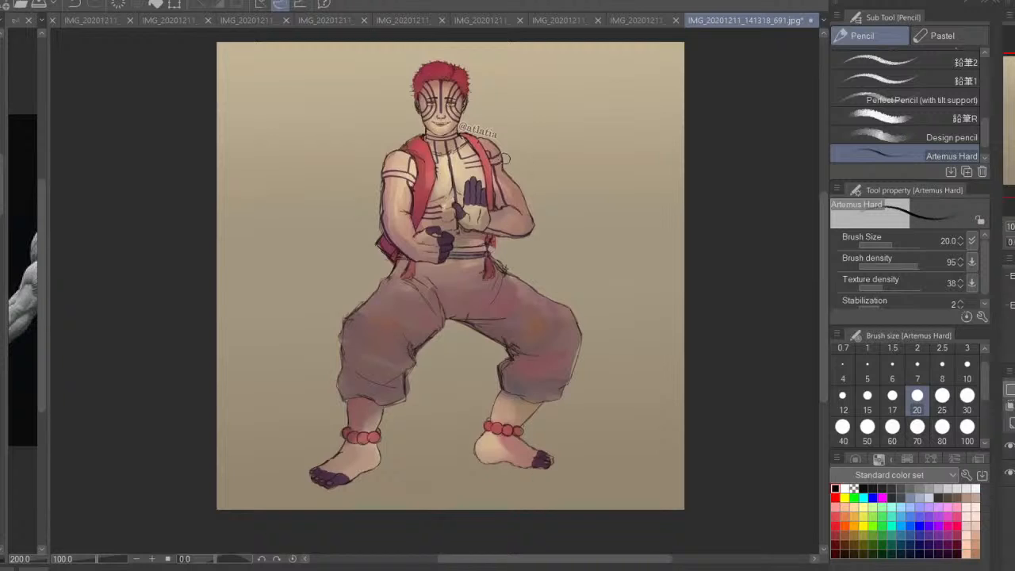
left_click_drag(507, 157, 513, 185)
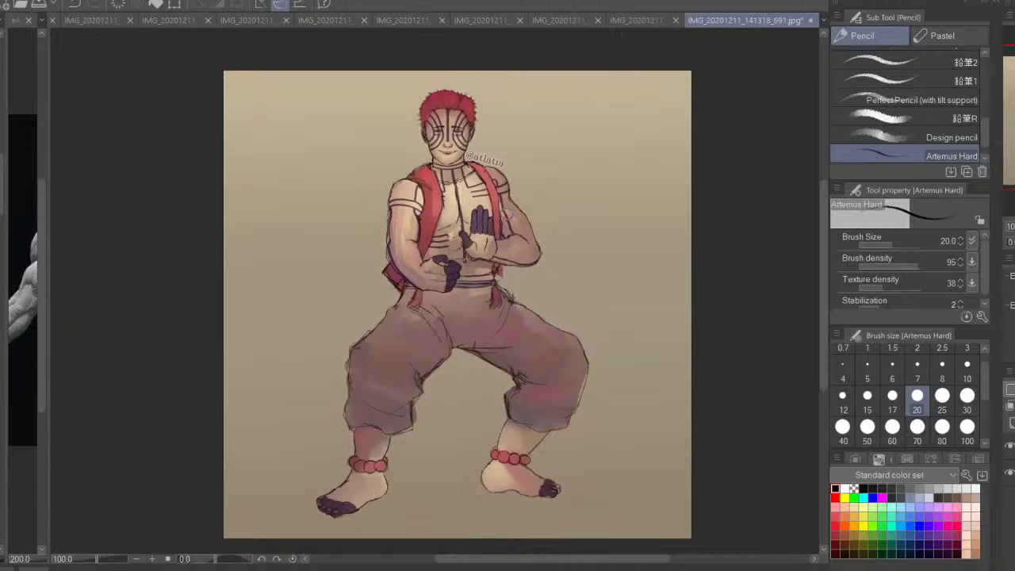
mouse_move(418, 241)
left_mouse_down()
mouse_move(425, 255)
mouse_move(425, 239)
mouse_move(403, 272)
mouse_move(391, 268)
mouse_move(394, 238)
mouse_move(416, 257)
left_mouse_up()
key("ctrl+z")
key("ctrl+z")
key("ctrl+z")
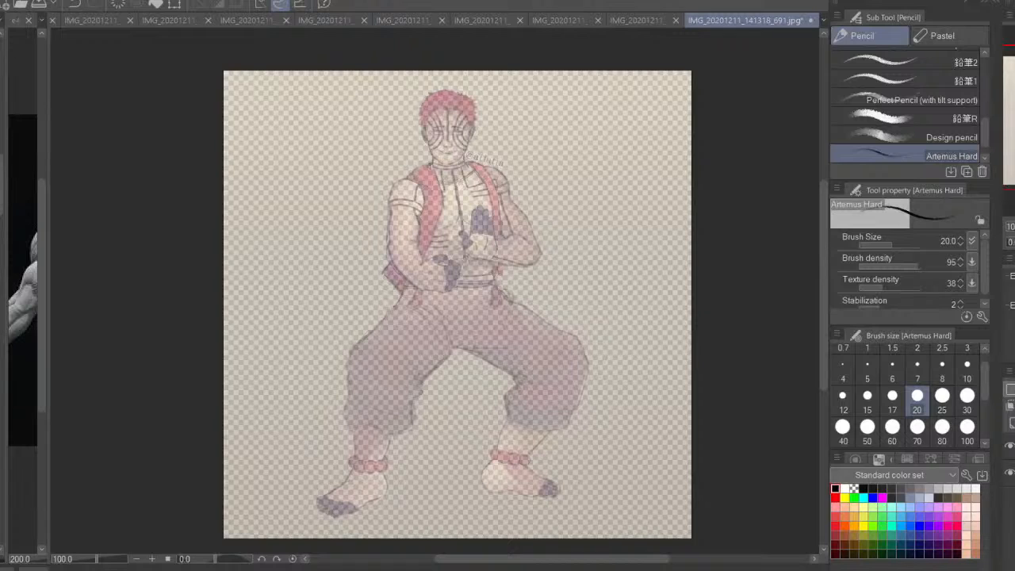
Fill the canvas behind the faded figure with white, and ready the Artemus Hard pencil in black
key("g")
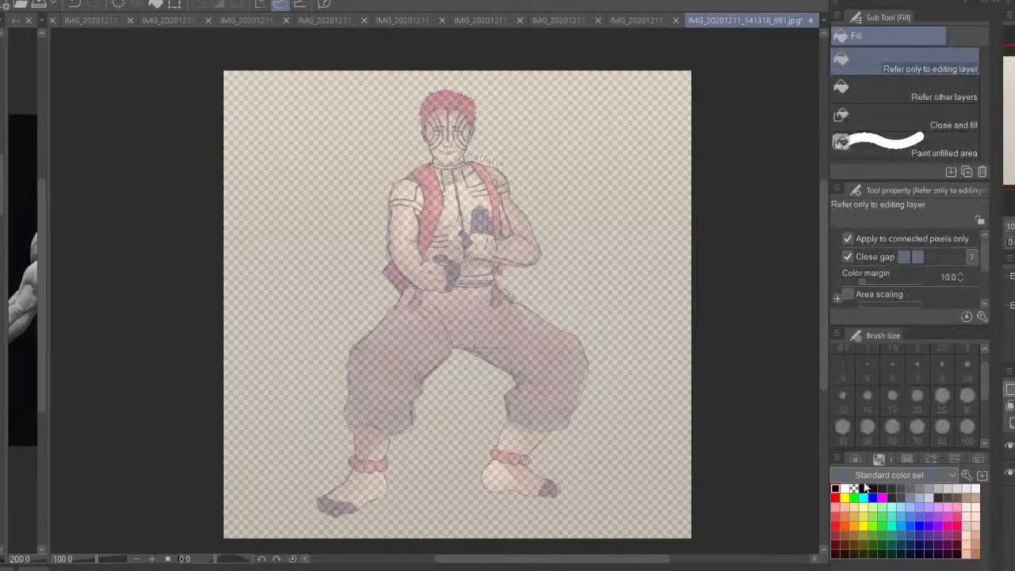
left_click(844, 488)
left_click(685, 473)
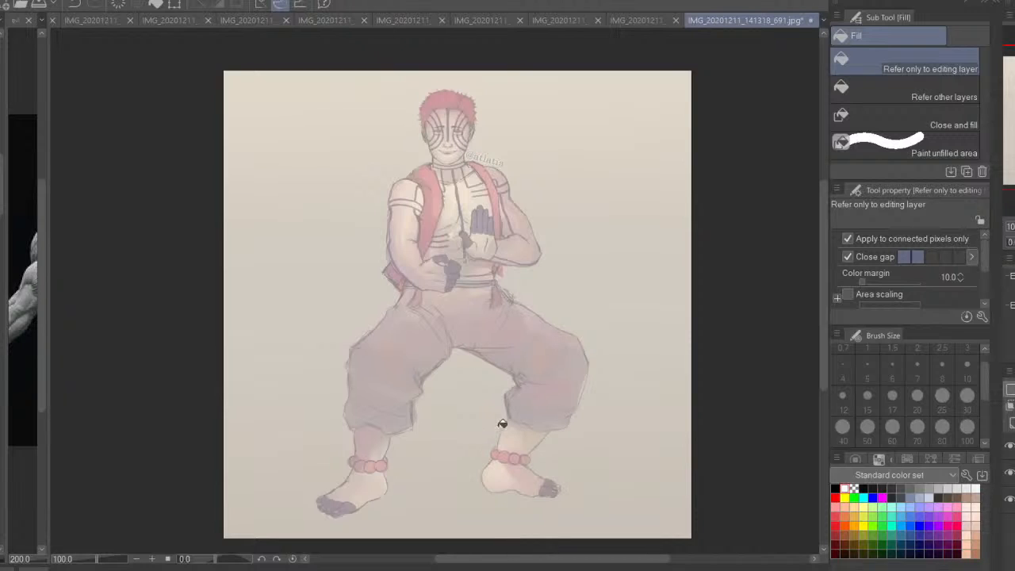
key("p")
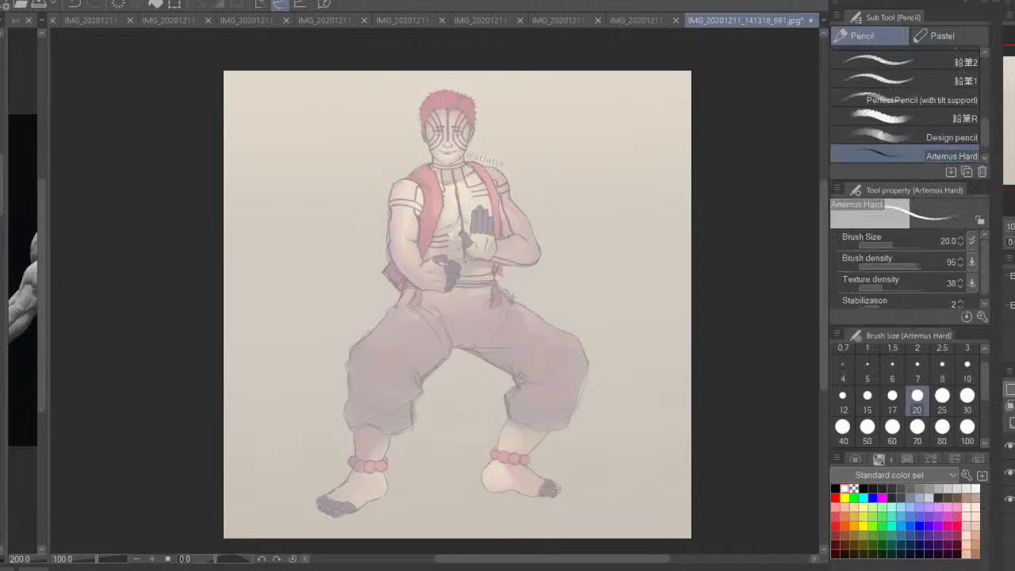
left_click(836, 487)
Examine the faded figure's torso, waist and legs at close range and the proportions of the whole body
left_click_drag(571, 318, 578, 350)
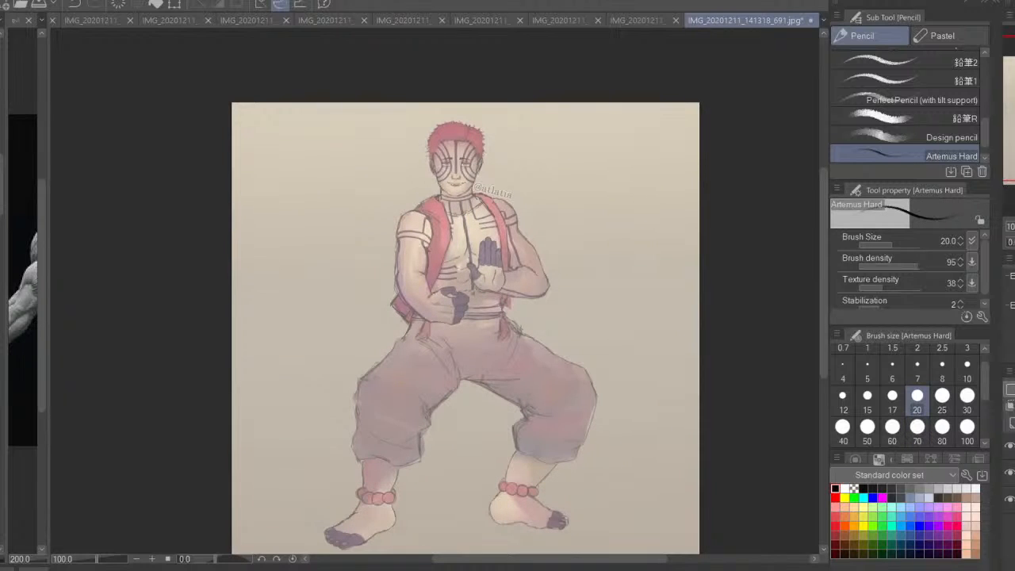
left_click_drag(615, 364, 609, 332)
key("ctrl+plus")
key("ctrl+plus")
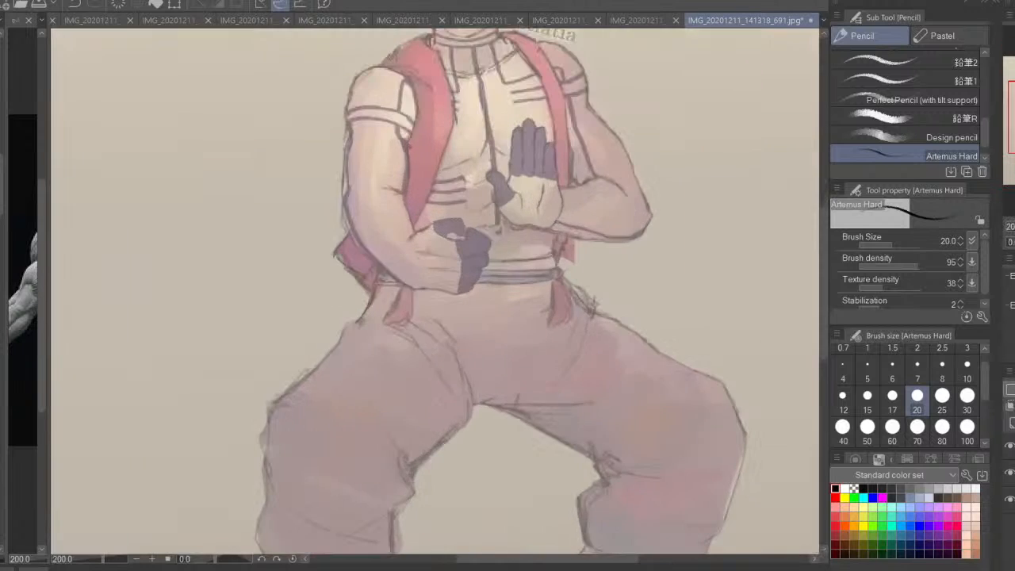
left_click_drag(529, 191, 532, 346)
key("ctrl+0")
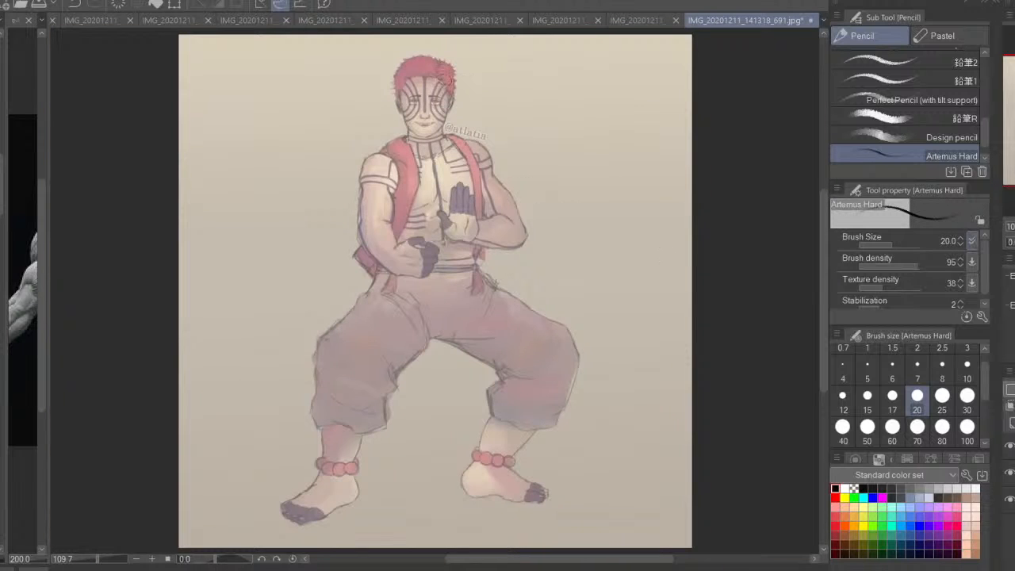
key("ctrl+plus")
key("ctrl+plus")
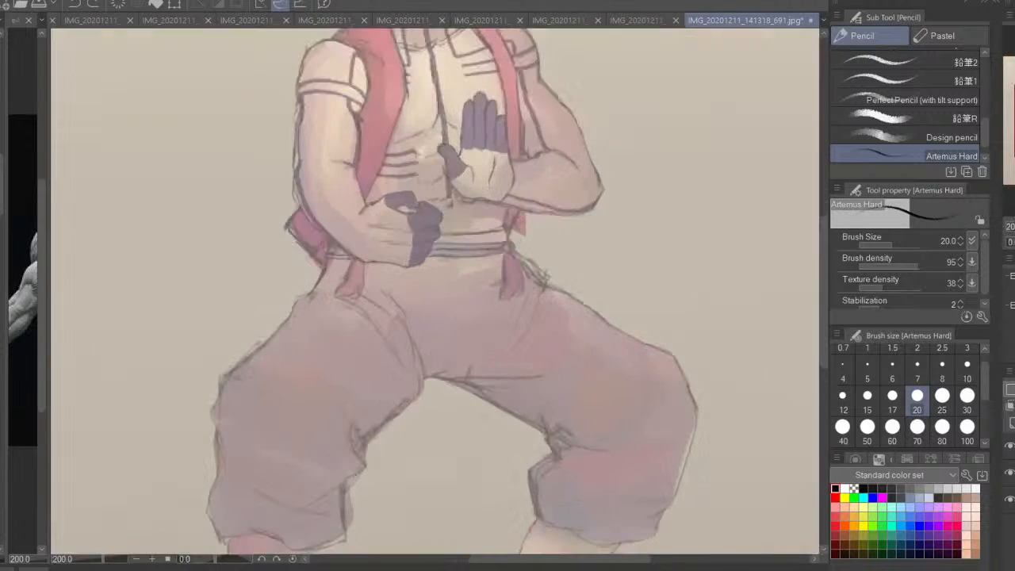
left_click_drag(536, 161, 577, 506)
key("ctrl+plus")
key("ctrl+plus")
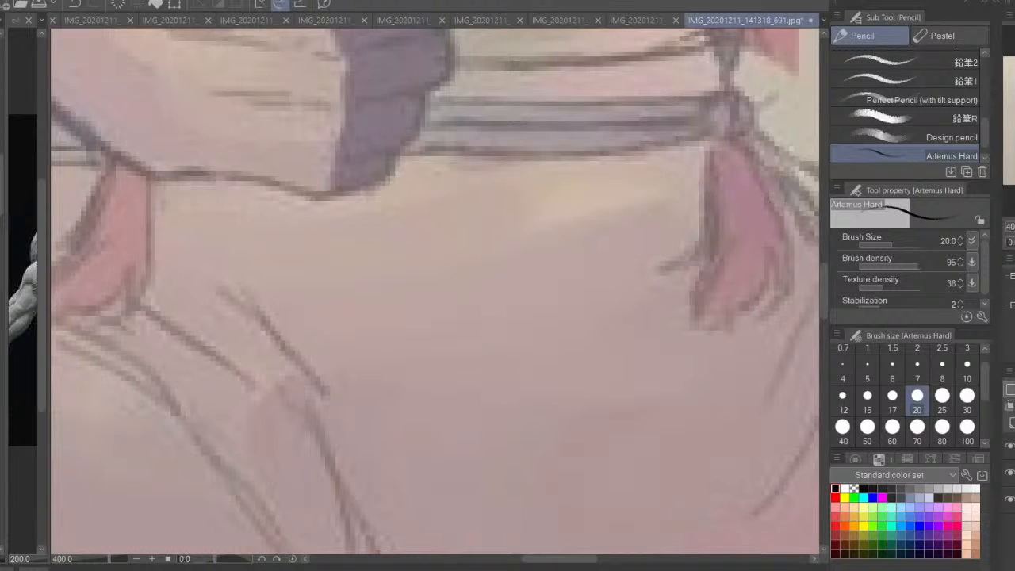
key("ctrl+0")
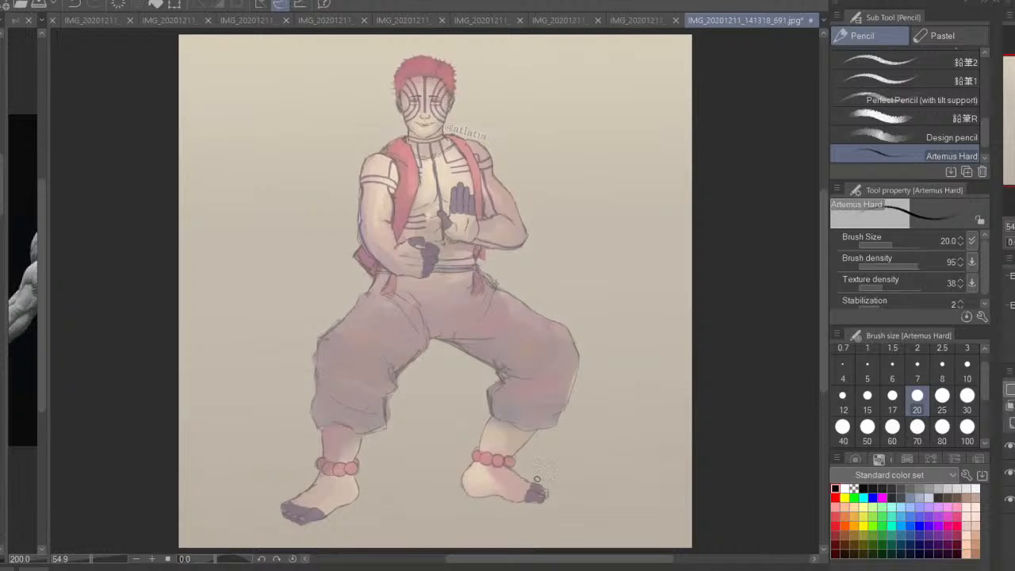
left_click_drag(555, 279, 589, 421)
key("ctrl+plus")
key("ctrl+plus")
key("ctrl+plus")
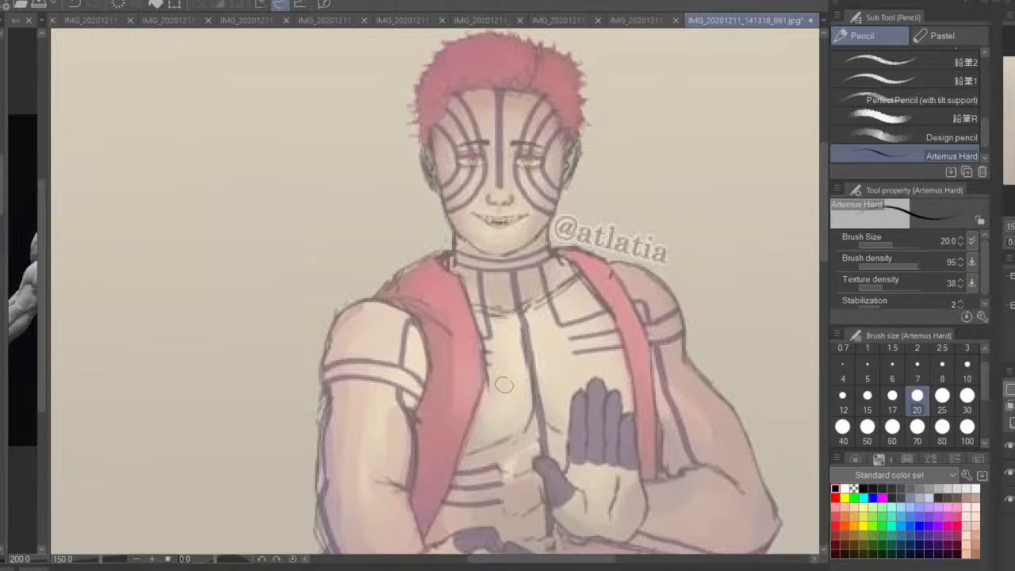
Sketch the rounded skull outline over the faded head, running from the crown down both temples
left_click_drag(508, 298, 508, 407)
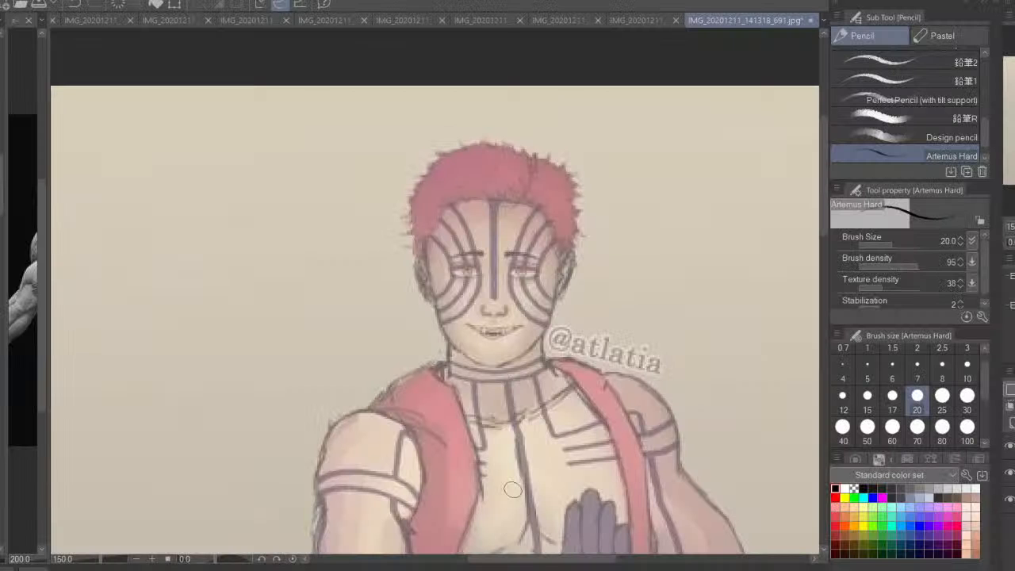
left_click_drag(475, 238, 466, 284)
left_click_drag(549, 207, 448, 211)
key("ctrl+z")
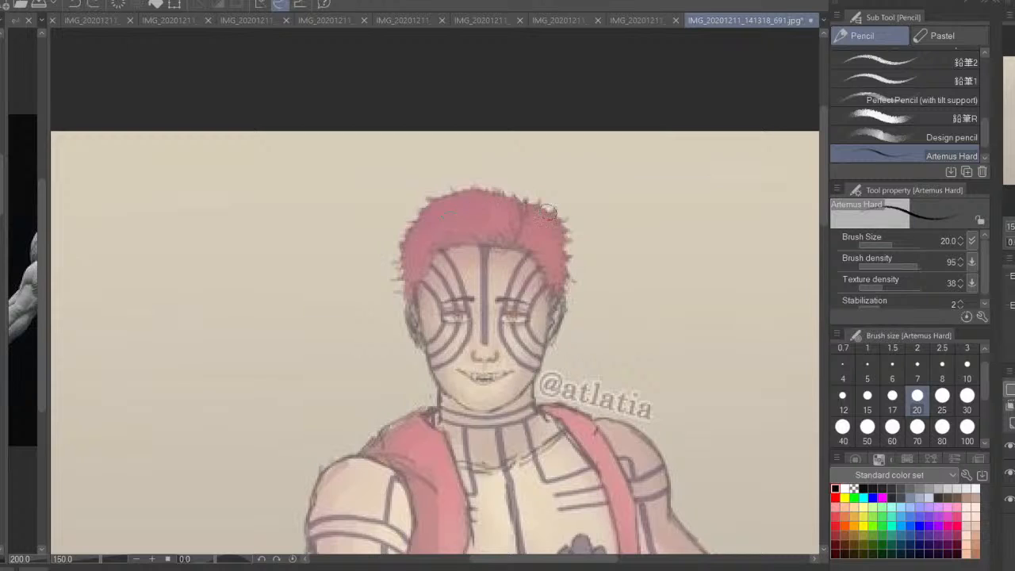
mouse_move(539, 211)
left_mouse_down()
mouse_move(430, 218)
mouse_move(438, 206)
mouse_move(473, 199)
mouse_move(433, 225)
mouse_move(417, 309)
left_mouse_up()
key("ctrl+z")
key("ctrl+z")
left_click_drag(438, 214, 440, 347)
mouse_move(547, 231)
left_mouse_down()
mouse_move(557, 312)
mouse_move(546, 347)
left_mouse_up()
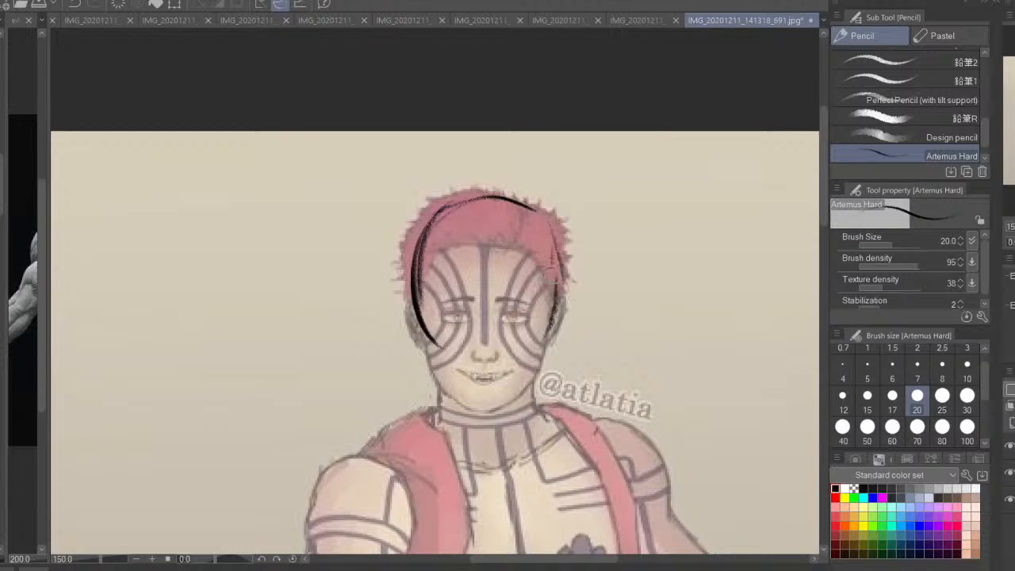
Sketch the jaw contour on both sides of the face, running from the temples to the chin
left_click_drag(553, 266, 543, 368)
mouse_move(547, 323)
left_mouse_down()
mouse_move(526, 395)
mouse_move(509, 409)
left_mouse_up()
left_click_drag(421, 332, 429, 373)
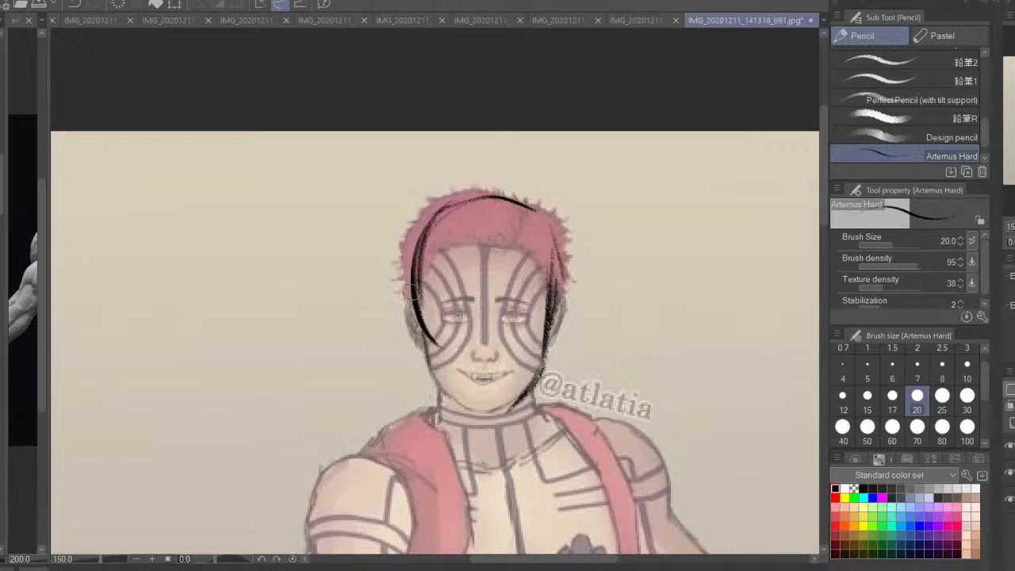
left_click_drag(410, 294, 433, 389)
mouse_move(418, 317)
left_mouse_down()
mouse_move(440, 397)
mouse_move(459, 415)
mouse_move(512, 412)
mouse_move(469, 420)
left_mouse_up()
Widen the reference area beside the drawing and show the front view of the sculpted head reference there
left_click(1010, 229)
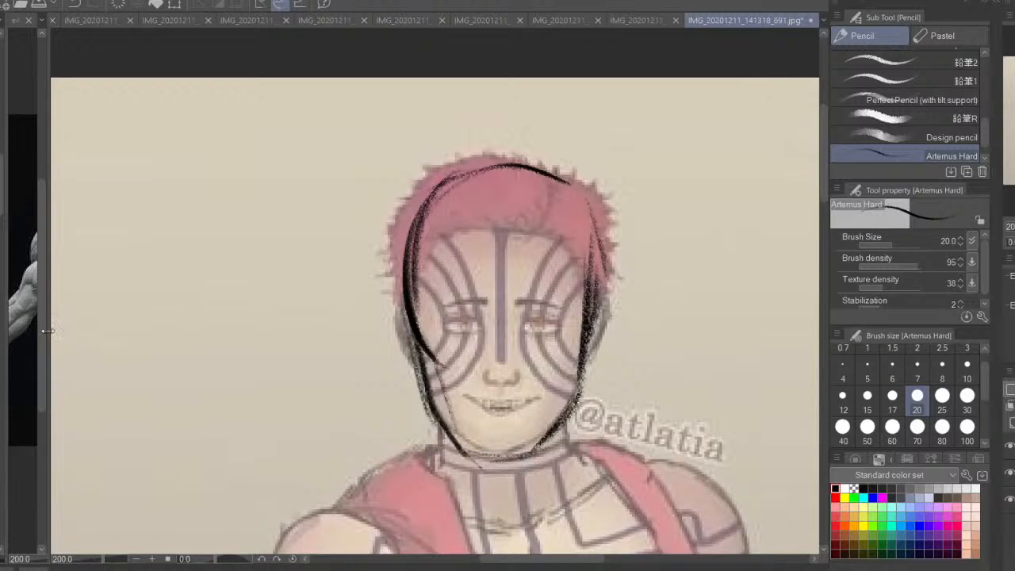
left_click_drag(49, 329, 236, 302)
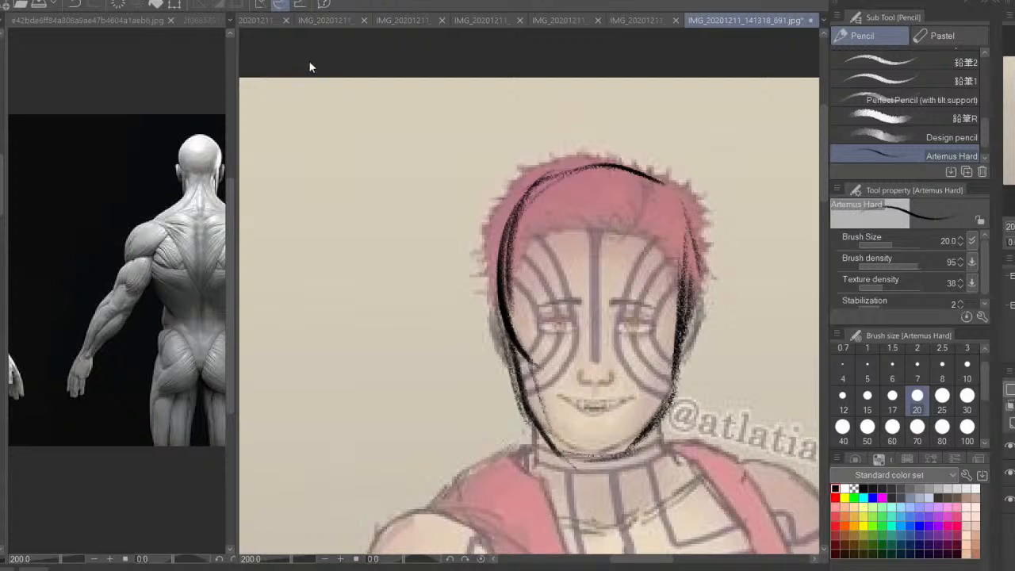
left_click(304, 87)
left_click_drag(47, 278, 382, 299)
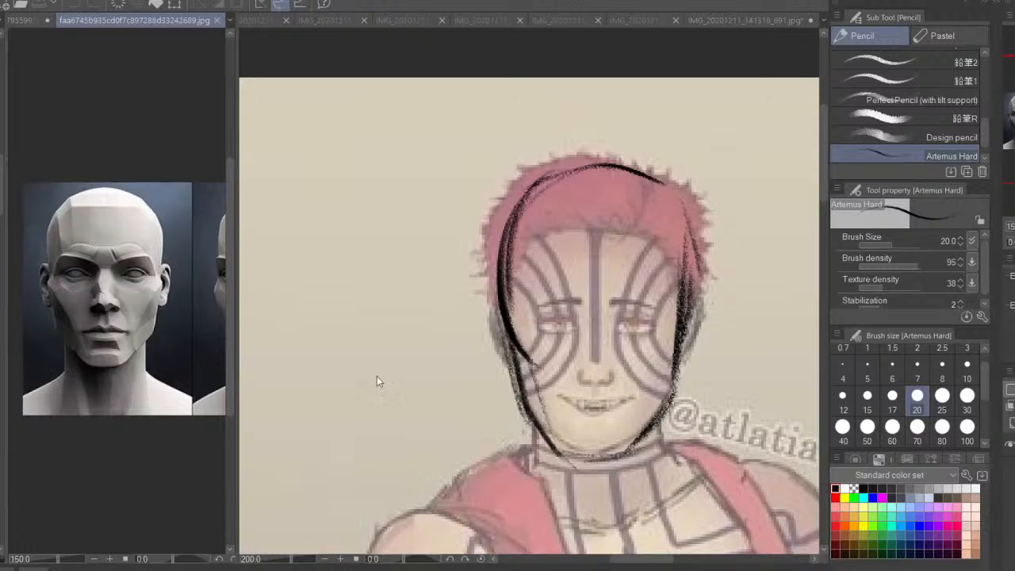
left_click_drag(206, 428, 7, 418)
left_click_drag(95, 317, 256, 337)
left_click_drag(149, 303, 206, 303)
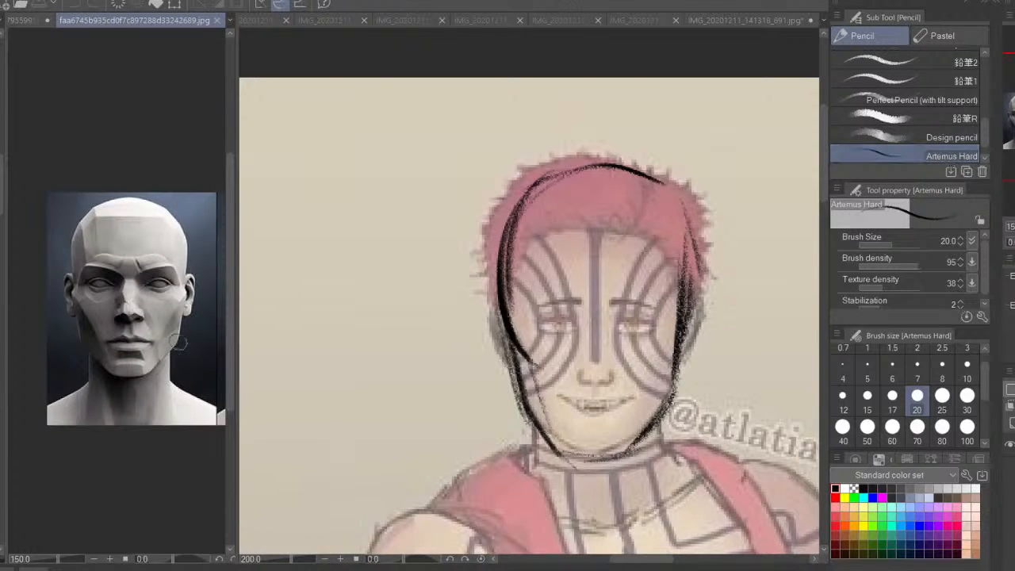
left_click_drag(180, 357, 154, 351)
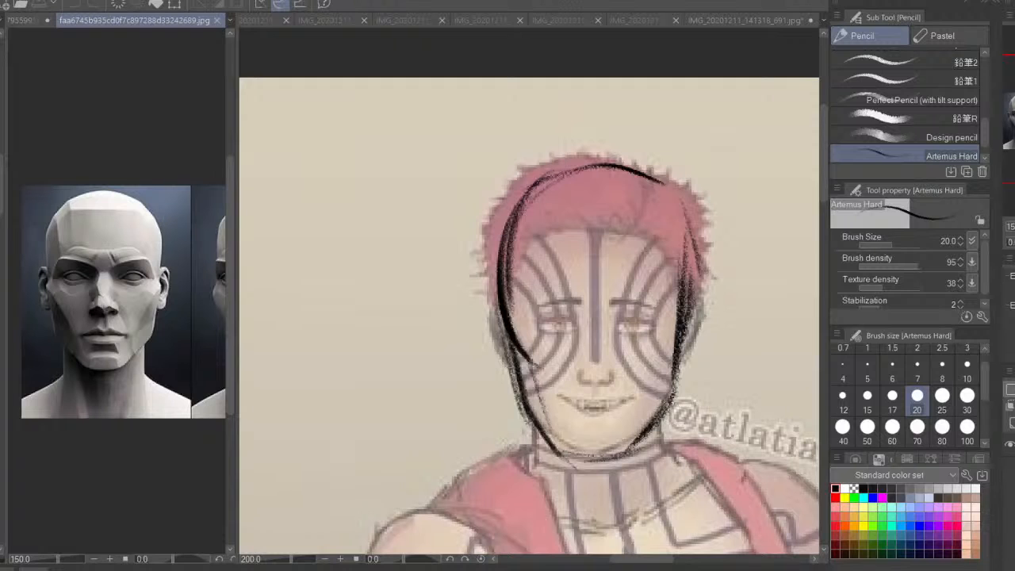
Sketch the cheek line on the right side of the face, the chin curve and a vertical centre line through the head
left_click(528, 328)
left_click_drag(618, 326, 564, 294)
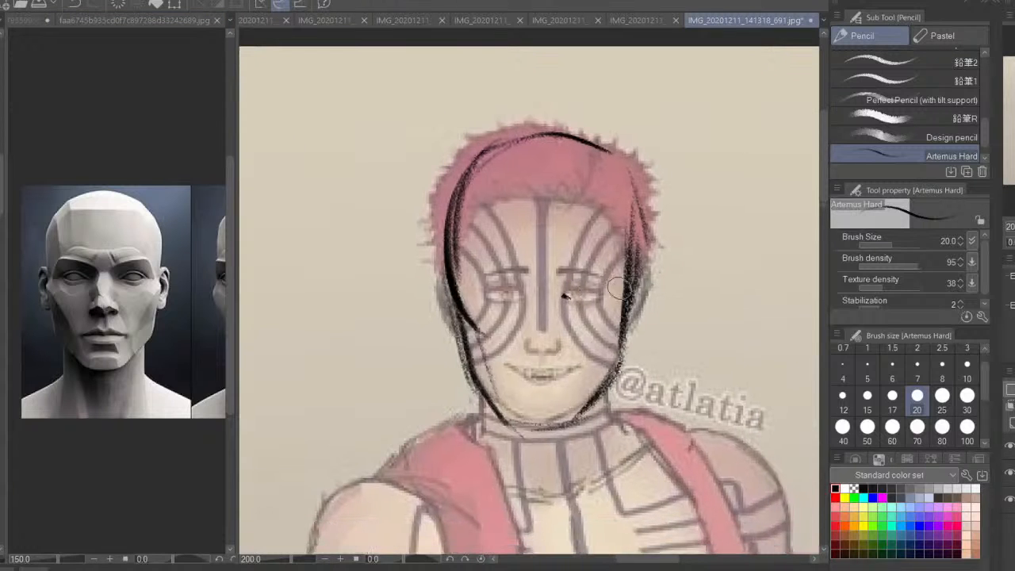
mouse_move(631, 275)
left_mouse_down()
mouse_move(610, 326)
mouse_move(566, 341)
left_mouse_up()
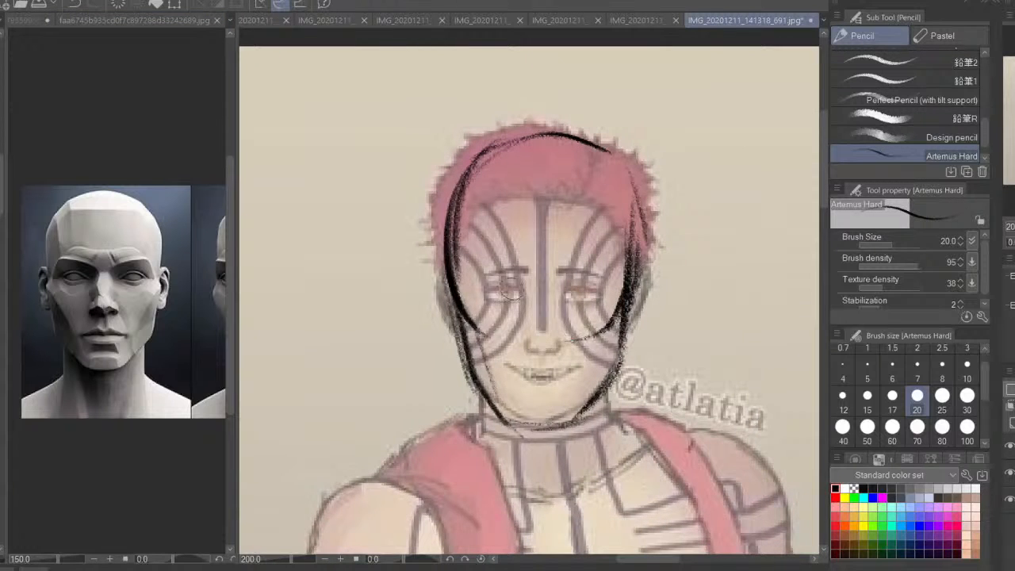
left_click_drag(541, 131, 547, 471)
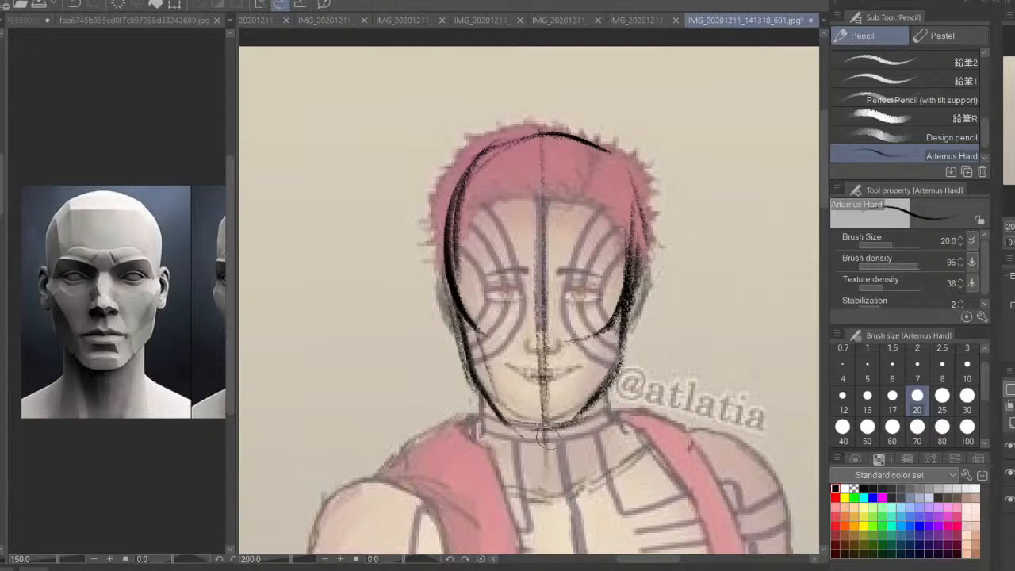
mouse_move(581, 419)
left_mouse_down()
mouse_move(485, 398)
mouse_move(530, 432)
left_mouse_up()
left_click_drag(545, 358, 545, 469)
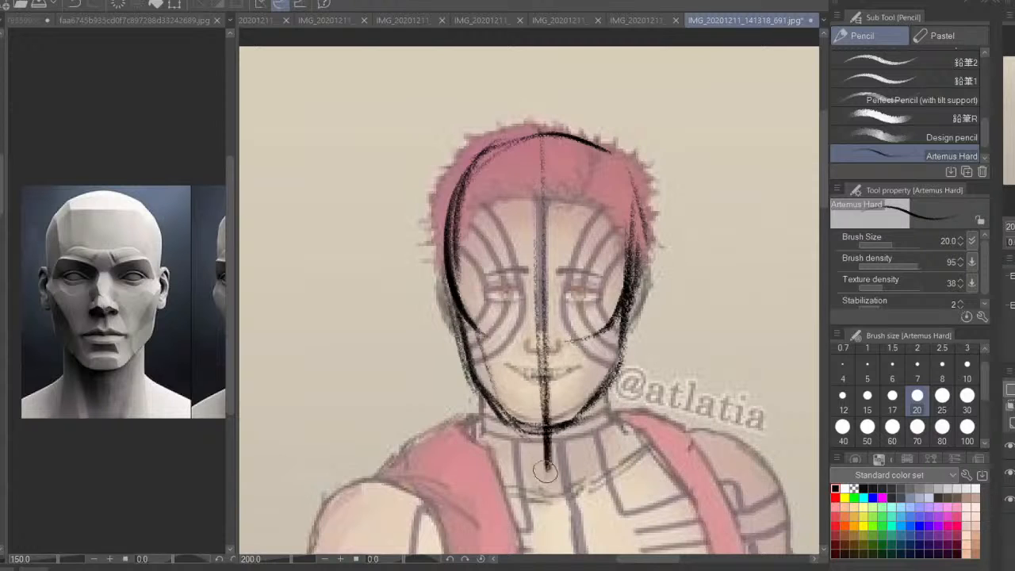
left_click_drag(546, 376, 544, 471)
Draw horizontal guide lines across the face at eye level, extending past both sides of the head
left_click_drag(395, 287, 669, 279)
left_click_drag(374, 270, 592, 291)
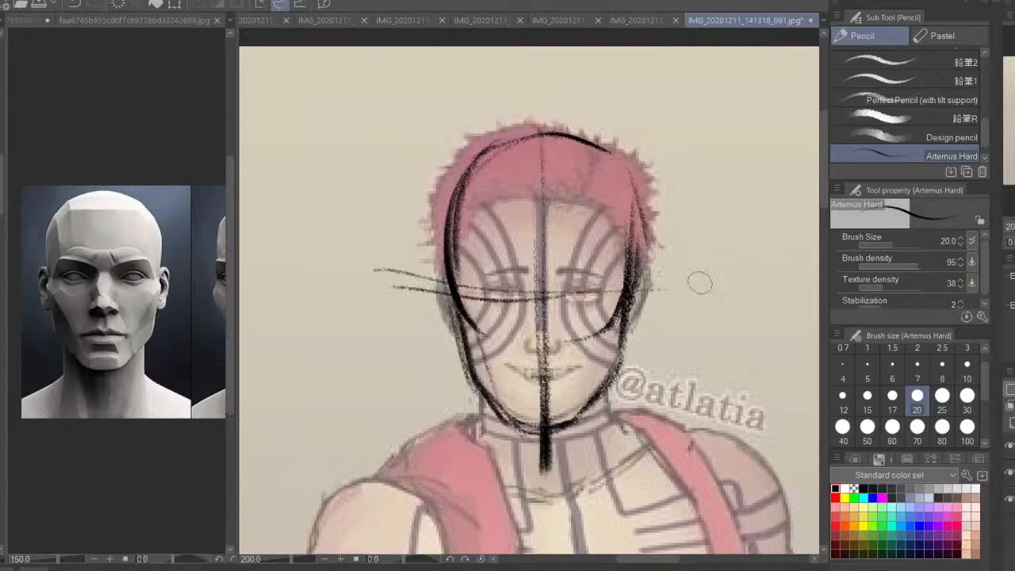
left_click_drag(697, 281, 524, 304)
key("ctrl+z")
left_click_drag(696, 286, 388, 292)
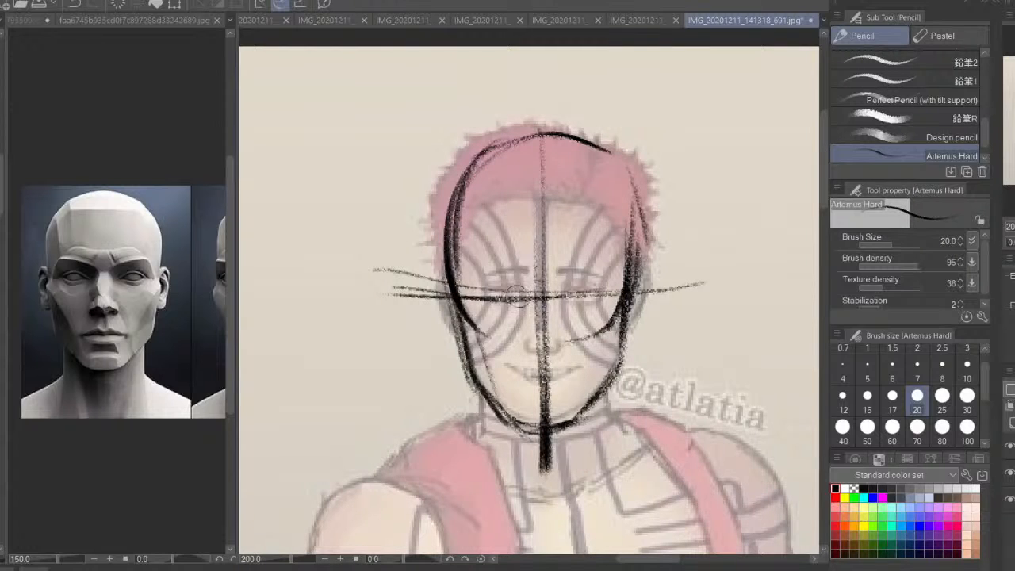
Sketch the nose, the eye and ear on the left side of the face, and the brow guide line
mouse_move(515, 298)
left_mouse_down()
mouse_move(484, 298)
mouse_move(489, 284)
mouse_move(470, 293)
mouse_move(519, 317)
mouse_move(524, 305)
mouse_move(524, 348)
mouse_move(550, 356)
mouse_move(515, 348)
left_mouse_up()
key("ctrl+z")
key("ctrl+z")
left_click_drag(547, 354, 561, 344)
mouse_move(553, 296)
left_mouse_down()
mouse_move(559, 338)
mouse_move(530, 321)
mouse_move(528, 339)
mouse_move(558, 319)
mouse_move(555, 287)
mouse_move(467, 296)
mouse_move(515, 298)
mouse_move(474, 290)
mouse_move(508, 298)
mouse_move(485, 291)
left_mouse_up()
key("ctrl+z")
key("ctrl+z")
mouse_move(458, 177)
left_mouse_down()
mouse_move(468, 291)
mouse_move(460, 270)
left_mouse_up()
mouse_move(670, 282)
left_mouse_down()
mouse_move(538, 274)
mouse_move(651, 270)
mouse_move(409, 281)
mouse_move(672, 270)
mouse_move(388, 280)
mouse_move(444, 277)
mouse_move(442, 311)
mouse_move(448, 278)
mouse_move(453, 333)
left_mouse_up()
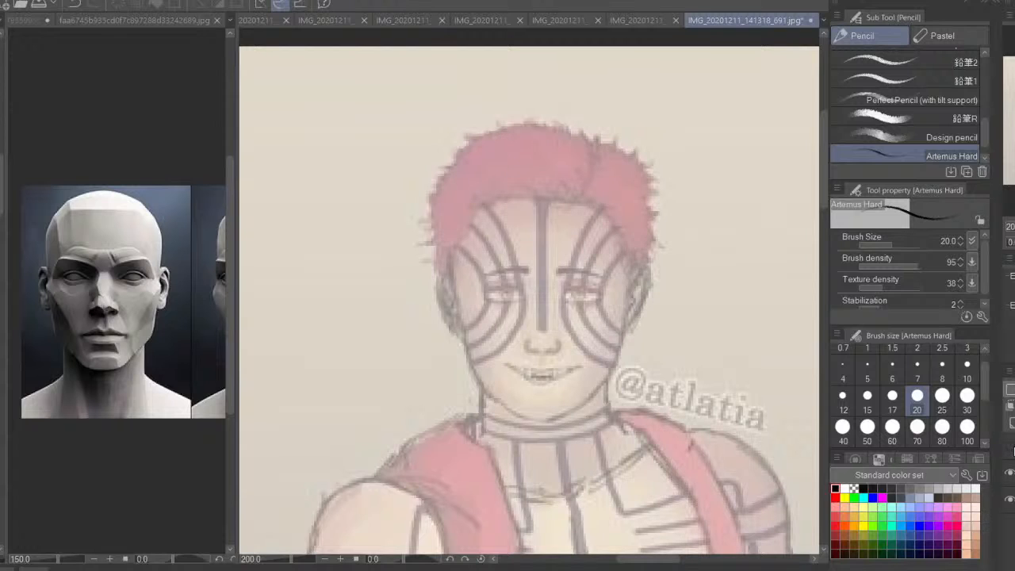
Sketch the ear and eye on the right side of the face to match the other side
left_click(1010, 449)
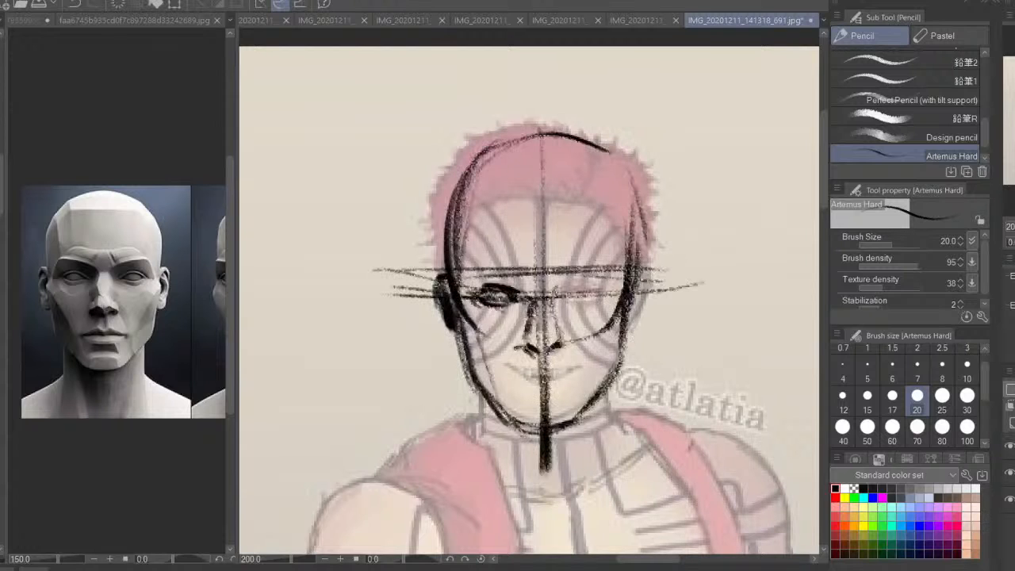
mouse_move(640, 277)
left_mouse_down()
mouse_move(651, 290)
mouse_move(632, 327)
mouse_move(648, 271)
mouse_move(639, 292)
left_mouse_up()
mouse_move(560, 293)
left_mouse_down()
mouse_move(593, 285)
mouse_move(618, 292)
mouse_move(612, 301)
left_mouse_up()
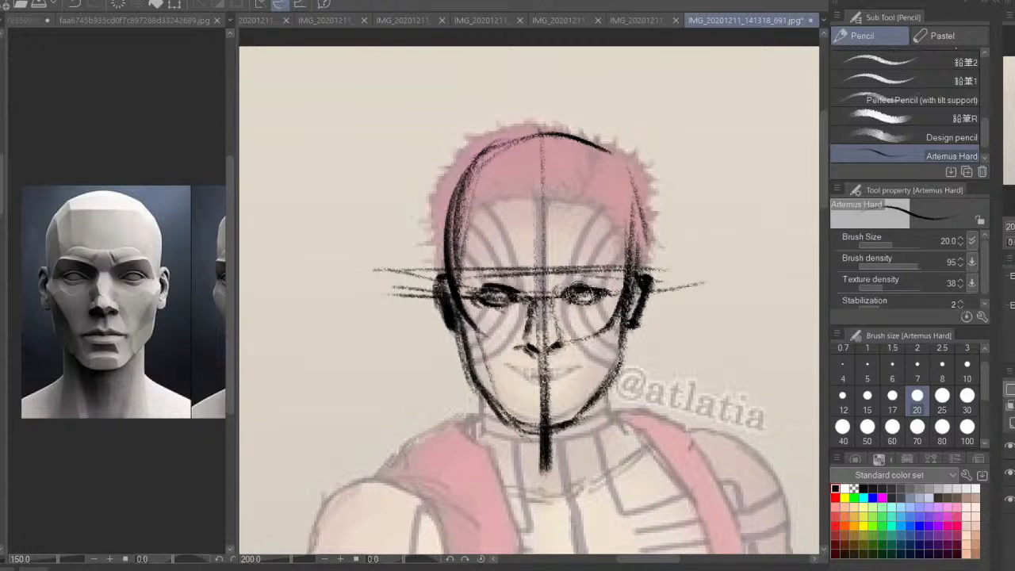
Darken the shading around both eyes, the nostrils and the nose bridge, and narrow the reference area
mouse_move(529, 301)
left_mouse_down()
mouse_move(507, 318)
mouse_move(469, 298)
left_mouse_up()
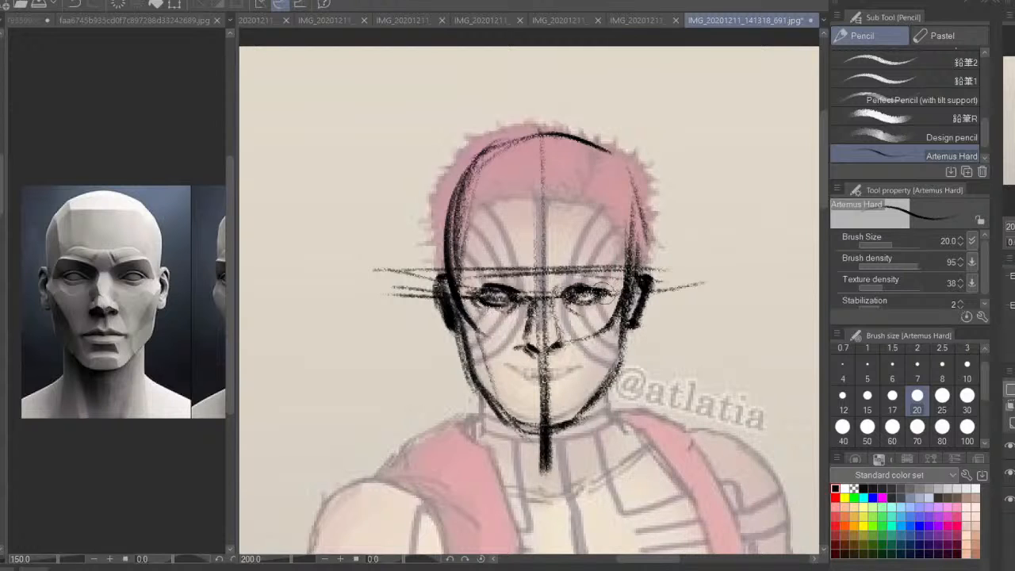
left_click_drag(588, 287, 614, 293)
left_click_drag(515, 347, 535, 352)
mouse_move(530, 296)
left_mouse_down()
mouse_move(534, 343)
mouse_move(558, 347)
left_mouse_up()
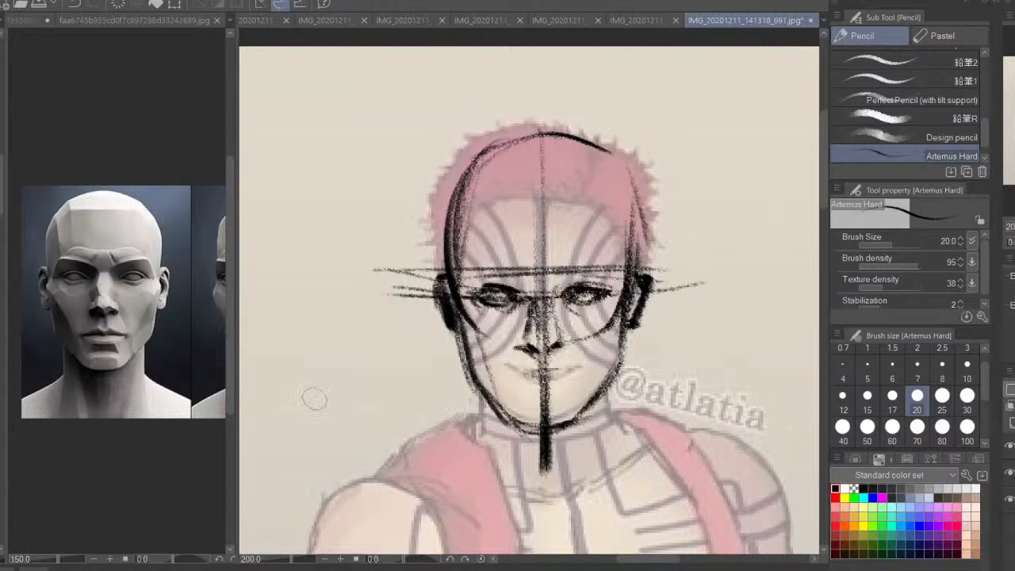
left_click_drag(237, 391, 122, 394)
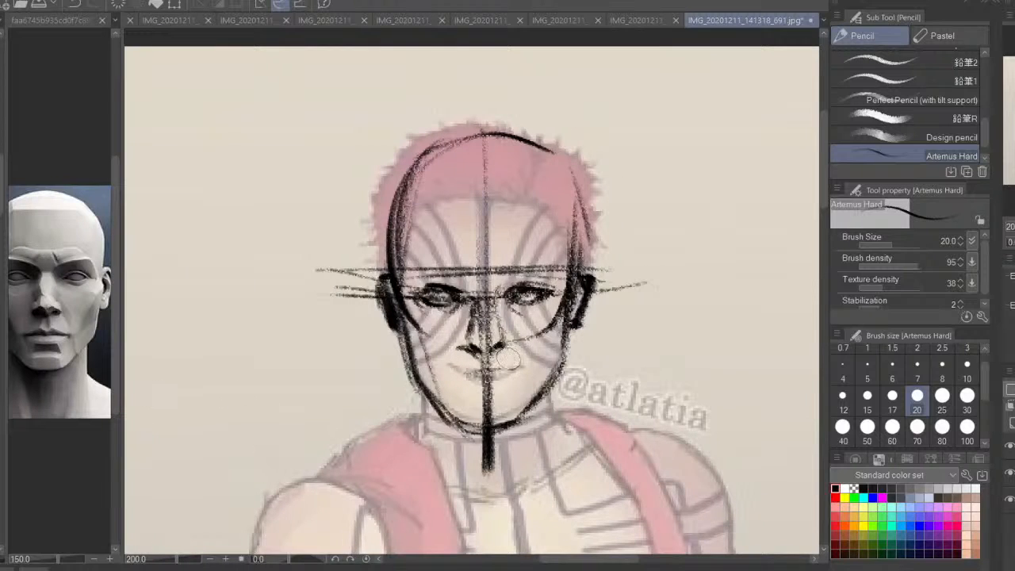
Draw the cheek plane lines running from the cheekbones down to the chin on both sides of the face
mouse_move(508, 360)
left_mouse_down()
mouse_move(587, 275)
mouse_move(594, 284)
left_mouse_up()
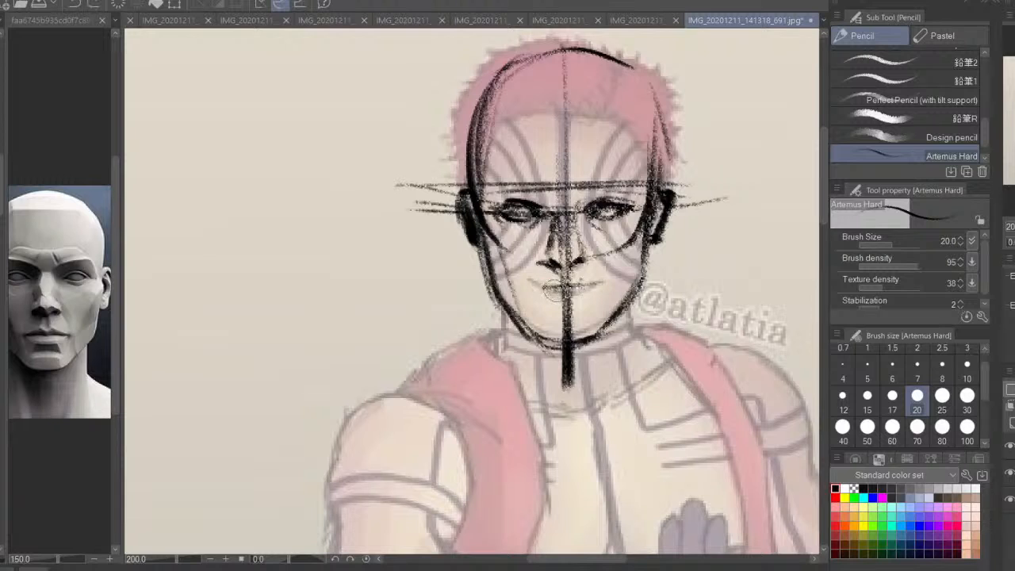
left_click_drag(494, 242, 539, 334)
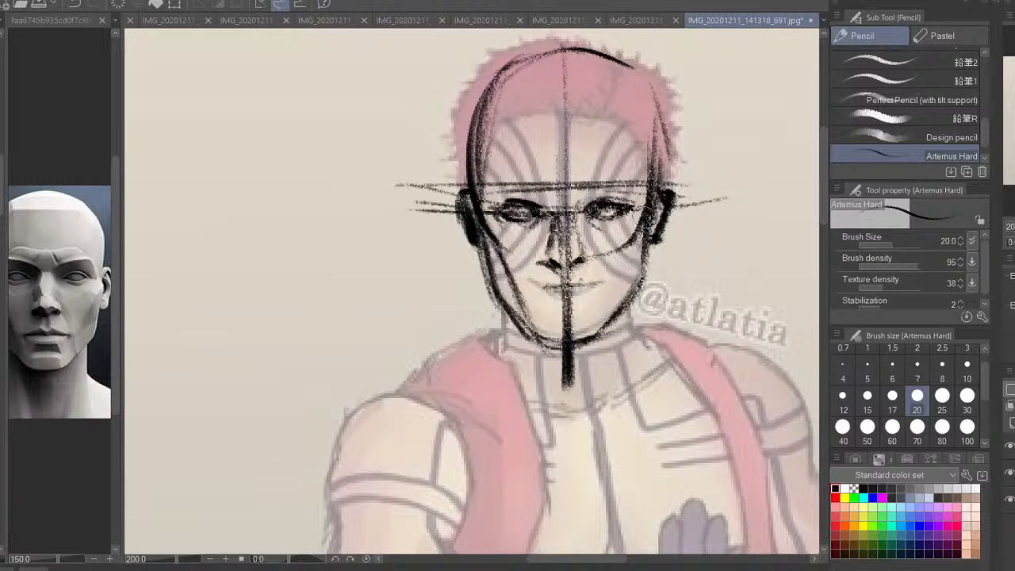
left_click_drag(634, 242, 593, 333)
mouse_move(633, 245)
left_mouse_down()
mouse_move(596, 352)
mouse_move(601, 343)
left_mouse_up()
key("ctrl+z")
mouse_move(498, 270)
left_mouse_down()
mouse_move(547, 348)
mouse_move(546, 320)
mouse_move(552, 350)
left_mouse_up()
mouse_move(522, 289)
left_mouse_down()
mouse_move(547, 354)
mouse_move(608, 329)
left_mouse_up()
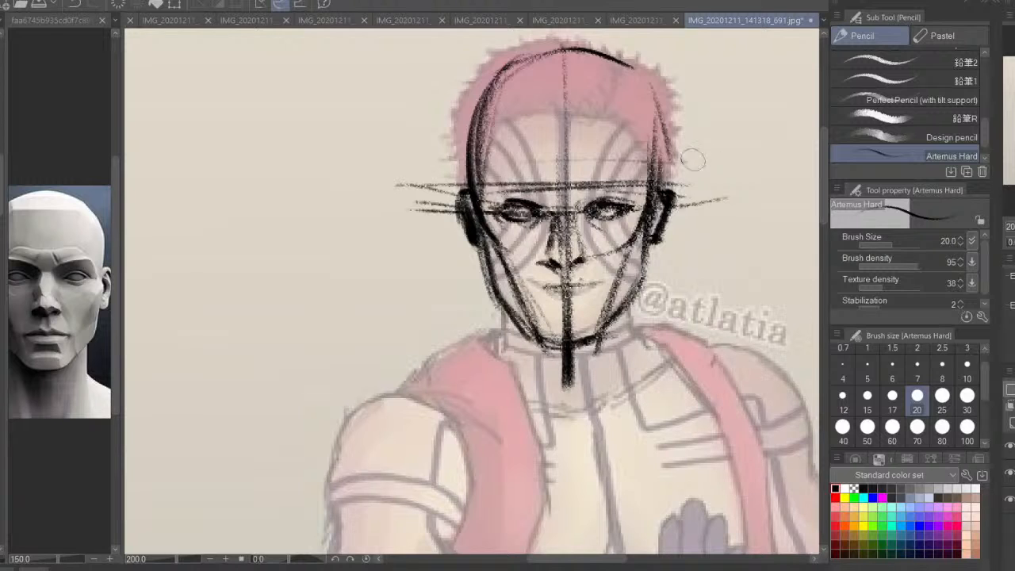
Shade the face below the brow line with the Design pencil at size 60
left_click(949, 427)
left_click(957, 139)
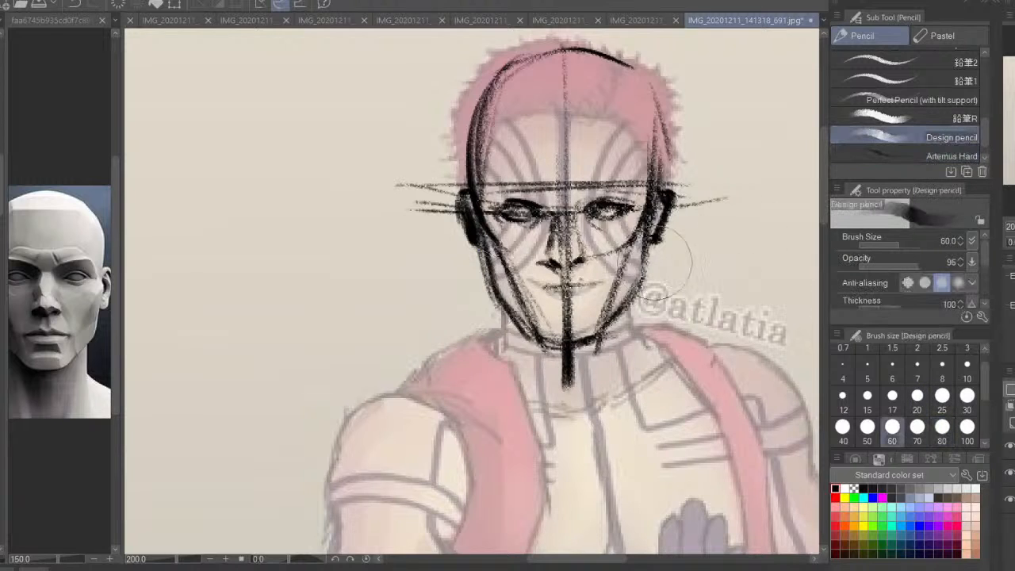
mouse_move(513, 210)
left_mouse_down()
mouse_move(603, 253)
mouse_move(586, 349)
mouse_move(523, 262)
mouse_move(554, 294)
mouse_move(586, 206)
mouse_move(524, 195)
left_mouse_up()
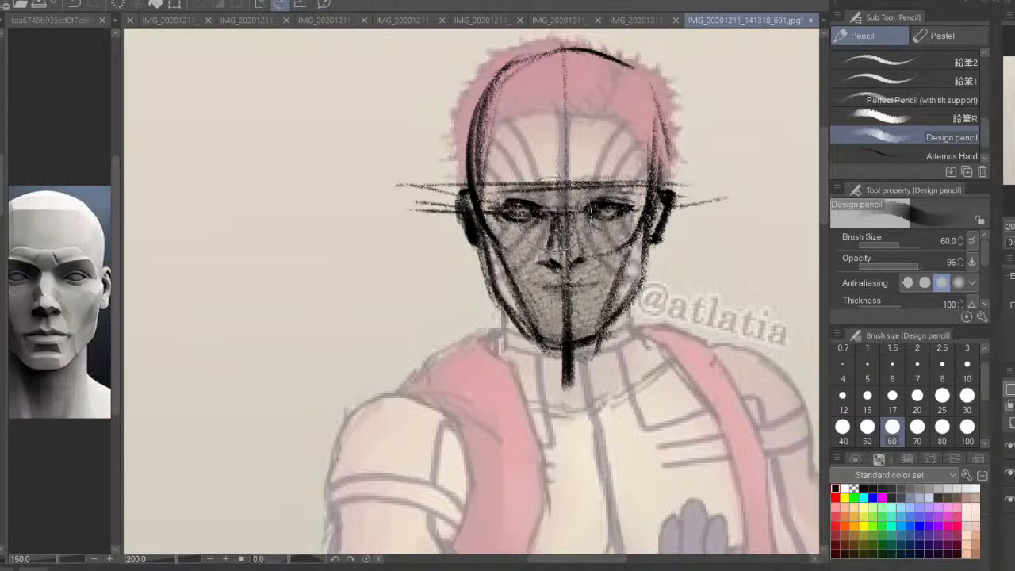
Darken the eyes, the cheek and jaw lines, and the mouth with the Artemus Hard pencil at size 25
left_click(950, 157)
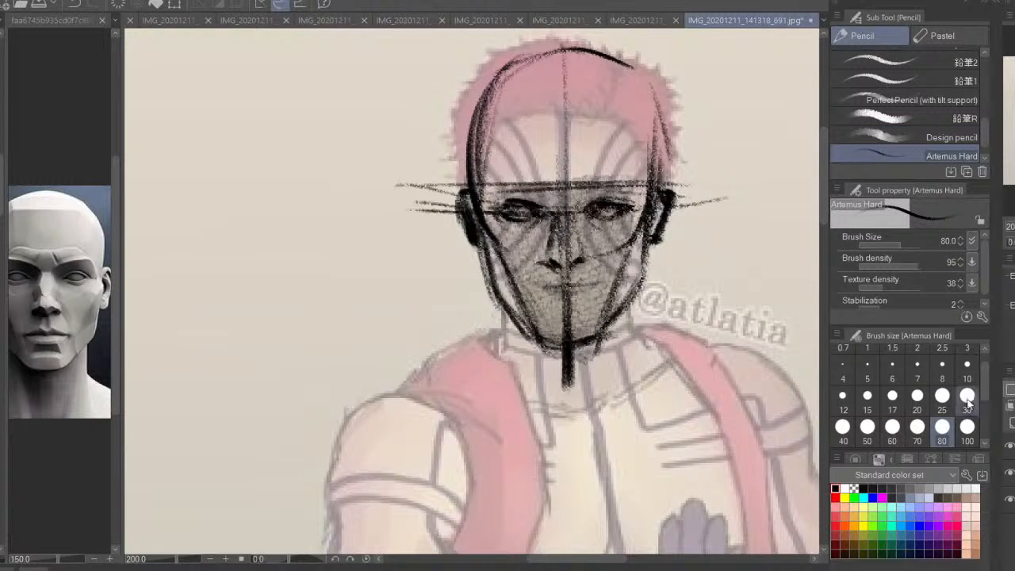
left_click(942, 395)
left_click_drag(520, 212, 523, 215)
mouse_move(590, 207)
left_mouse_down()
mouse_move(611, 214)
mouse_move(597, 358)
left_mouse_up()
left_click_drag(490, 242, 553, 354)
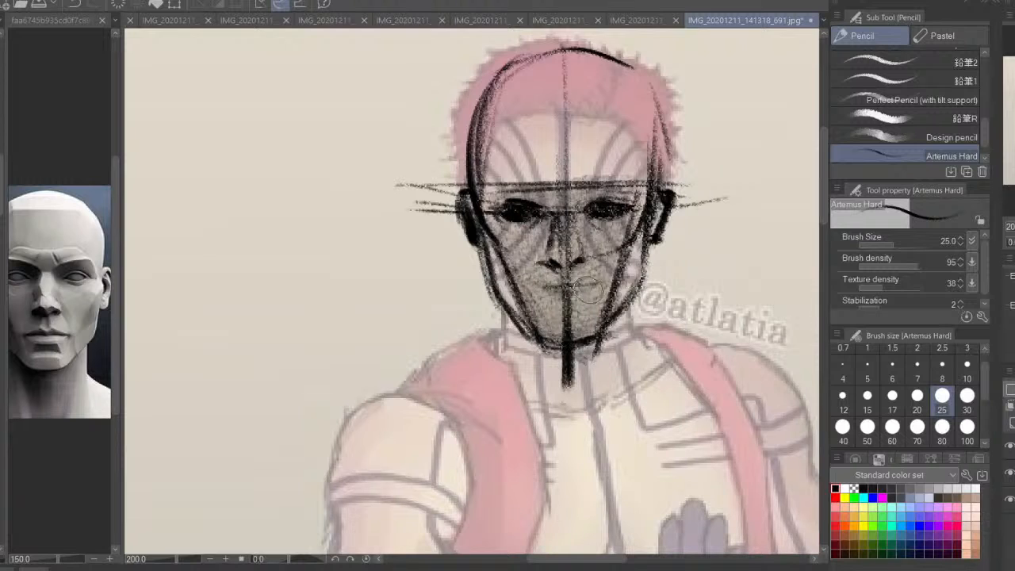
left_click_drag(585, 280, 546, 288)
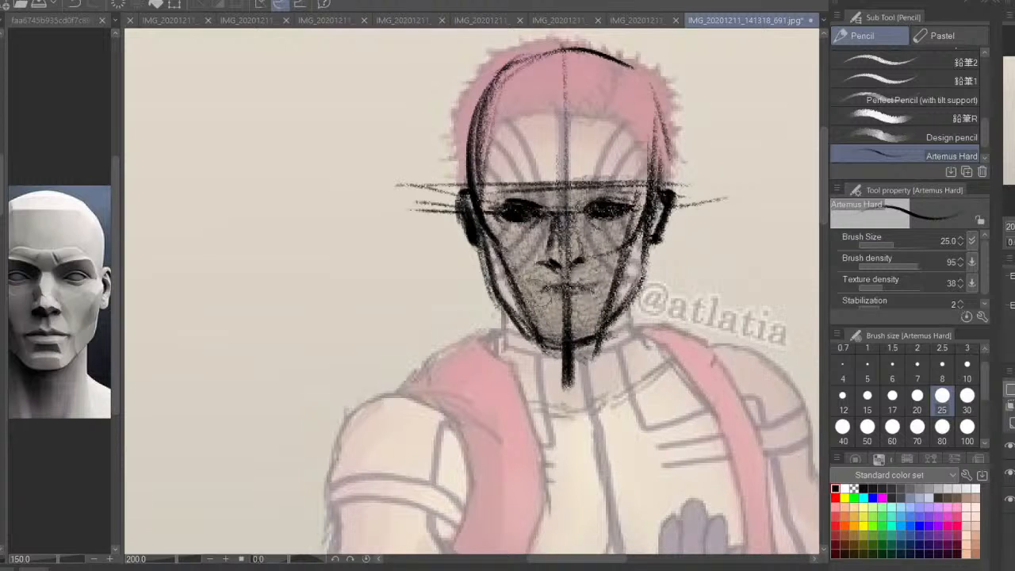
Redraw the brow line and add dark, angled eyebrows above both eyes
mouse_move(594, 173)
left_mouse_down()
mouse_move(642, 169)
mouse_move(581, 183)
left_mouse_up()
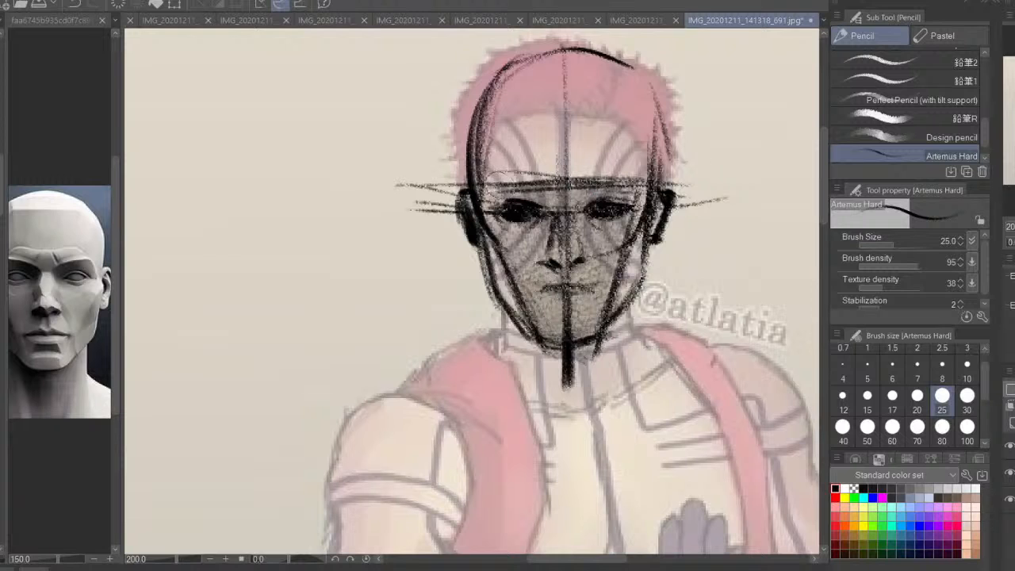
mouse_move(485, 182)
left_mouse_down()
mouse_move(547, 199)
mouse_move(636, 191)
left_mouse_up()
left_click_drag(603, 221, 583, 206)
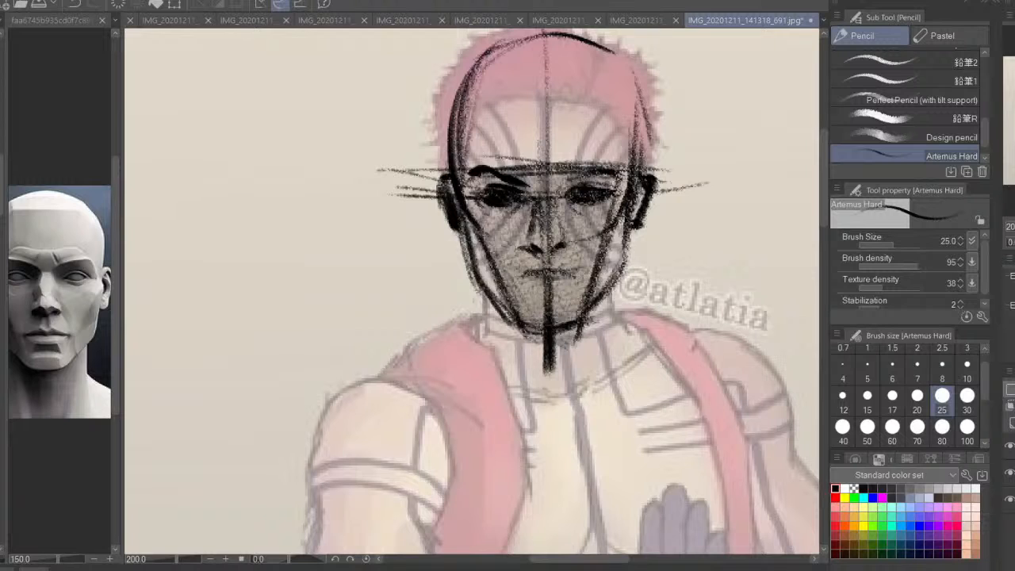
Draw the two outer neck lines converging from below the ears toward the pit of the neck
left_click_drag(571, 351, 516, 288)
key("ctrl+minus")
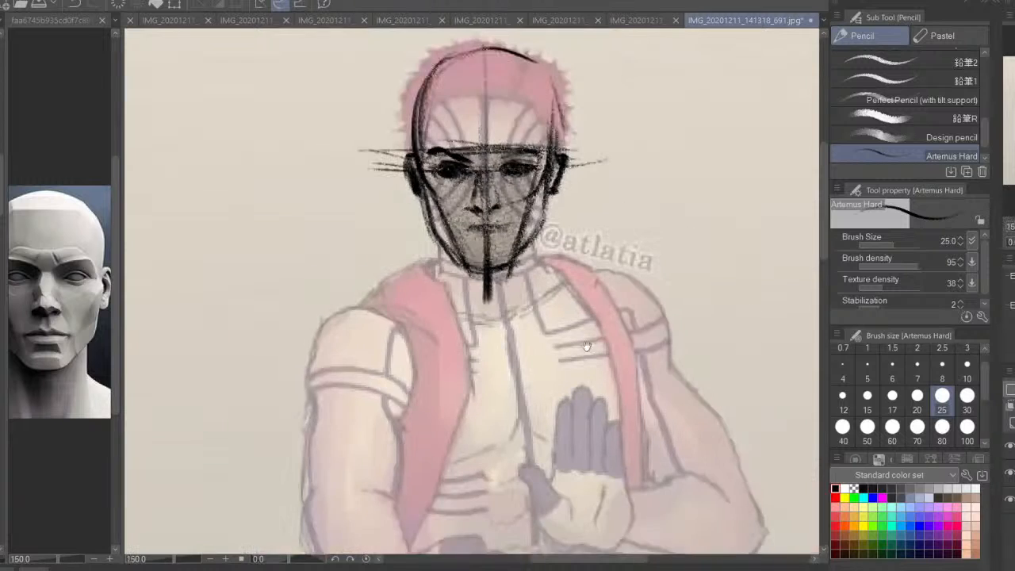
mouse_move(454, 245)
left_mouse_down()
mouse_move(480, 268)
mouse_move(487, 348)
left_mouse_up()
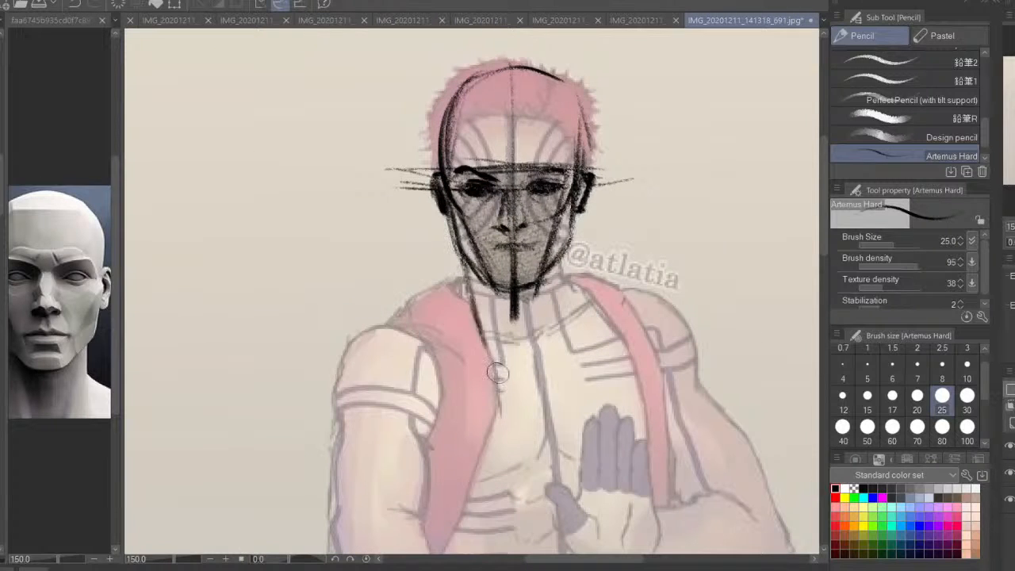
mouse_move(569, 252)
left_mouse_down()
mouse_move(540, 356)
mouse_move(564, 255)
left_mouse_up()
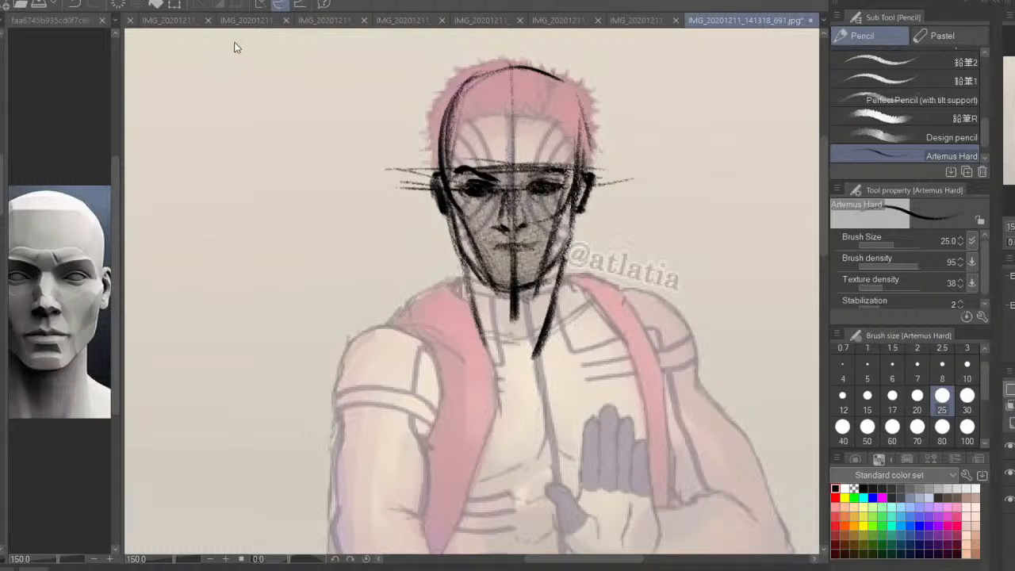
Widen the reference area with the muscular torso image and frame its head, neck and chest
left_click_drag(47, 207, 106, 217)
left_click_drag(32, 225, 228, 236)
left_click_drag(119, 230, 129, 265)
key("ctrl+plus")
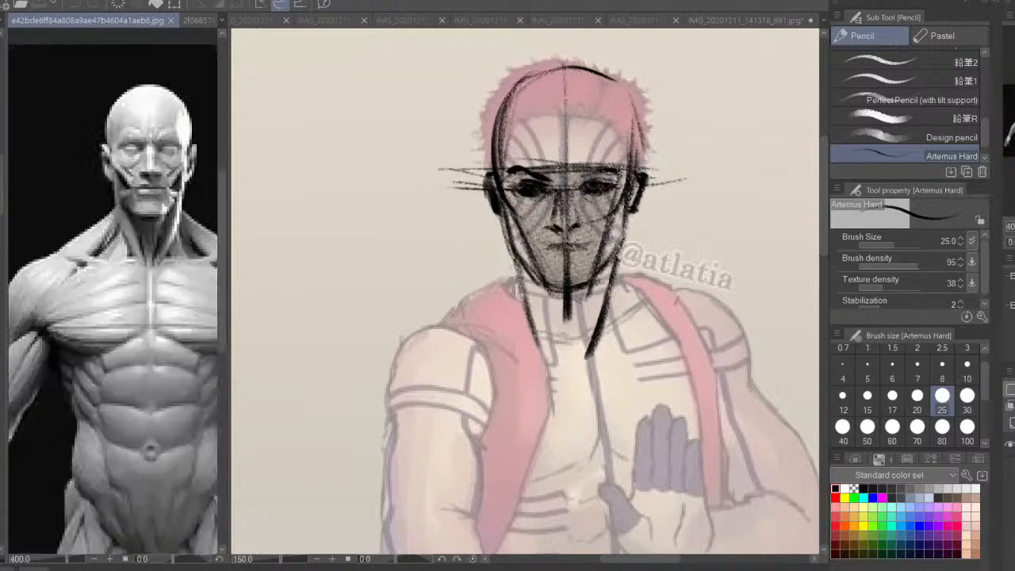
key("ctrl+plus")
left_click_drag(192, 264, 108, 326)
key("ctrl+minus")
left_click_drag(151, 264, 169, 315)
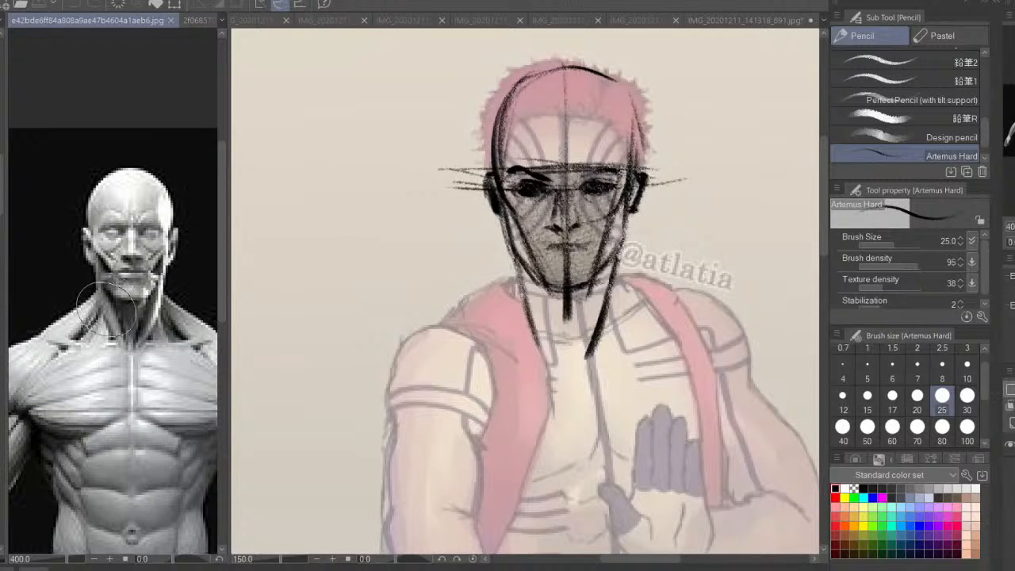
left_click_drag(168, 341, 155, 322)
left_click(532, 287)
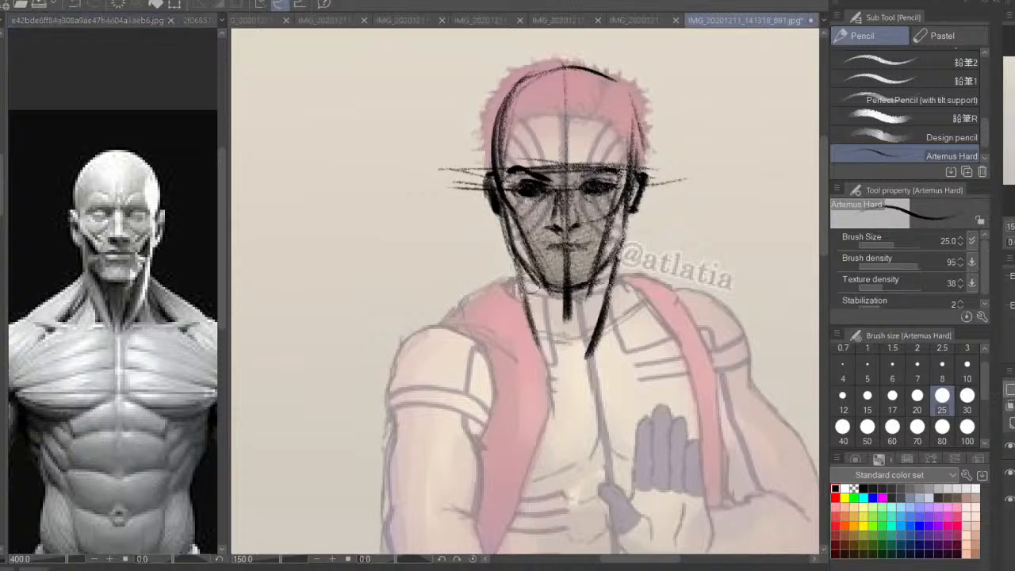
Draw the inner edges of the neck muscles on both sides, slanting down to the pit of the neck
left_click_drag(522, 274, 571, 368)
left_click_drag(598, 273, 583, 325)
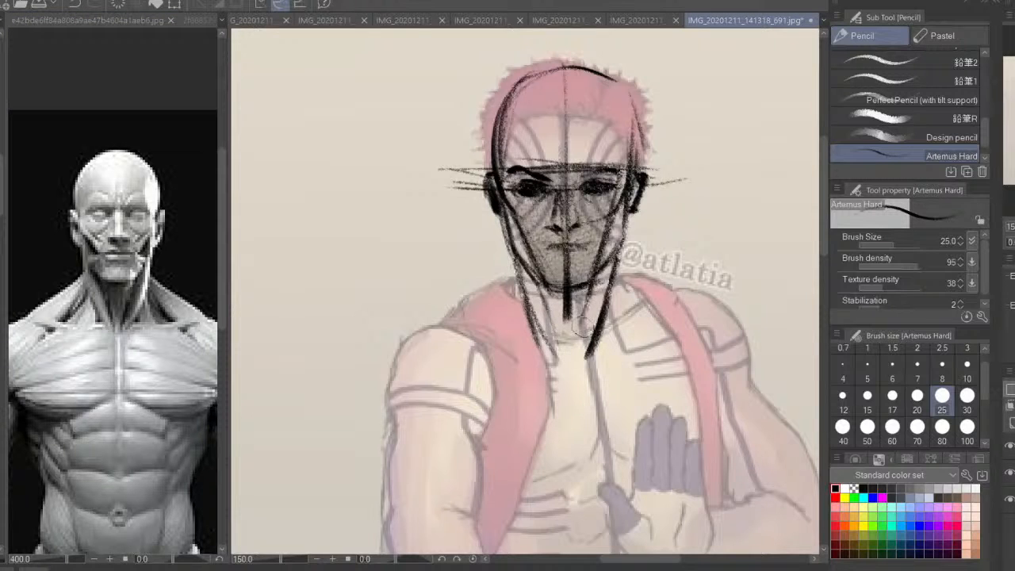
left_click_drag(555, 365, 545, 320)
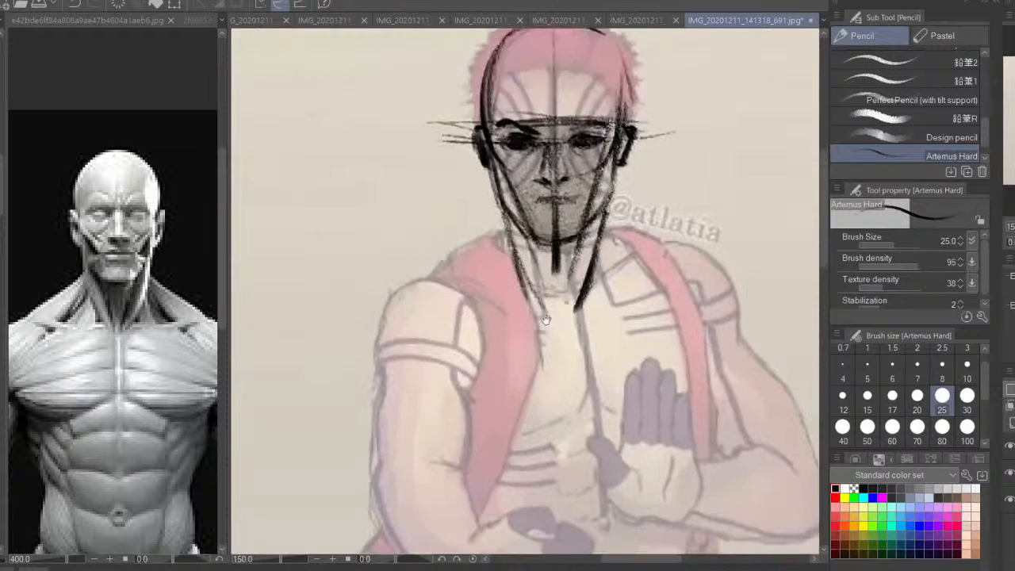
mouse_move(507, 217)
left_mouse_down()
mouse_move(523, 237)
mouse_move(537, 302)
left_mouse_up()
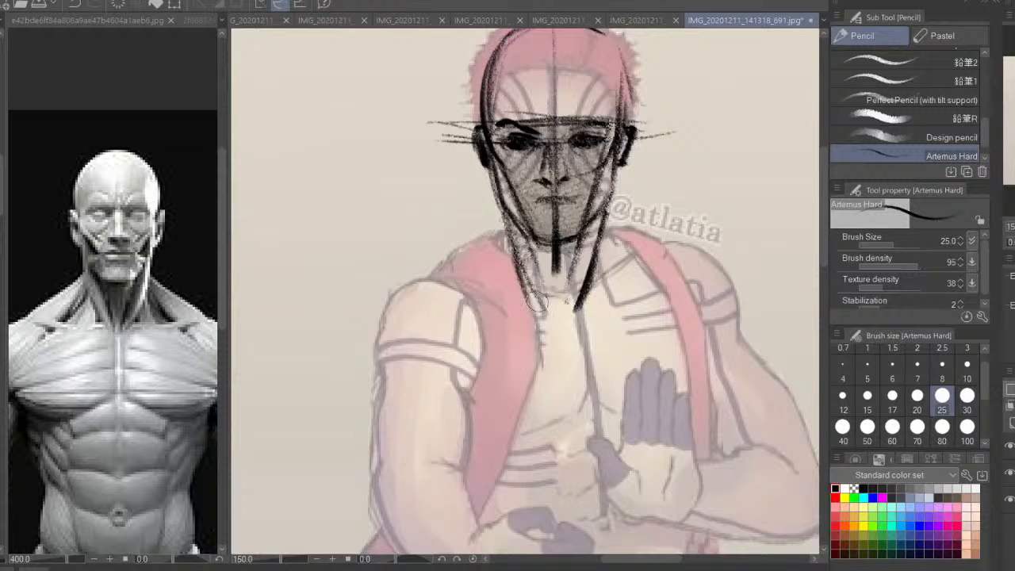
Shade both neck muscles and the trapezius on the left with the Design pencil at size 30
left_click(943, 137)
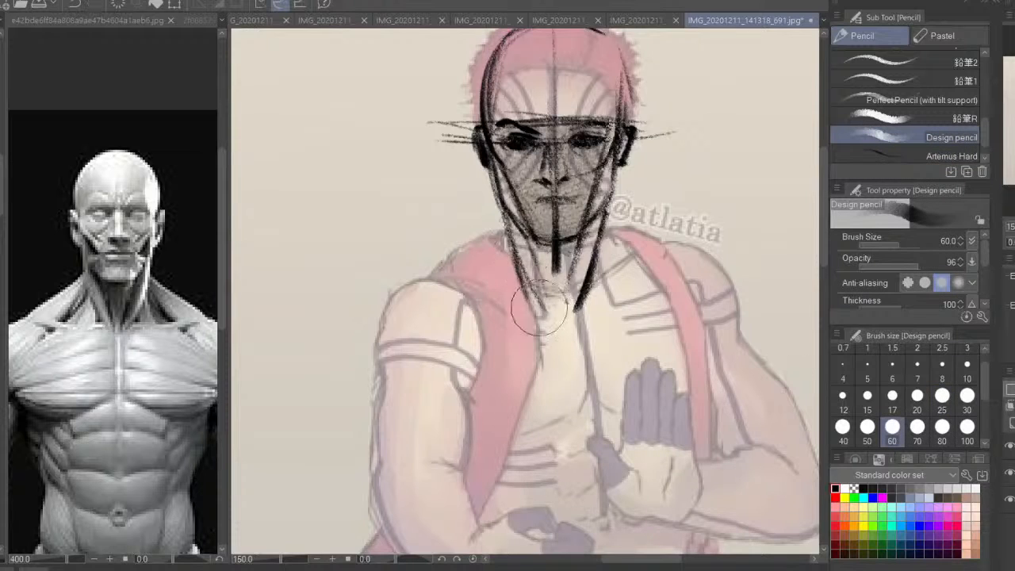
left_click(966, 395)
mouse_move(595, 222)
left_mouse_down()
mouse_move(567, 298)
mouse_move(577, 294)
left_mouse_up()
left_click_drag(516, 232, 542, 304)
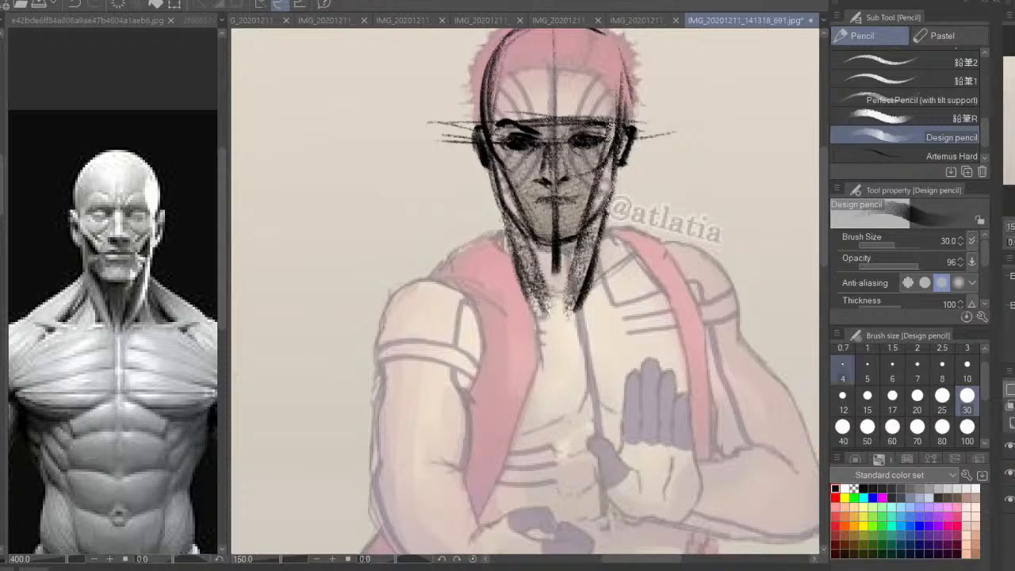
mouse_move(499, 236)
left_mouse_down()
mouse_move(508, 252)
mouse_move(444, 278)
mouse_move(480, 263)
mouse_move(507, 274)
mouse_move(444, 266)
mouse_move(416, 277)
left_mouse_up()
Outline the left trapezius and the rounded left shoulder with the Artemus Hard pencil at size 25
left_click(911, 156)
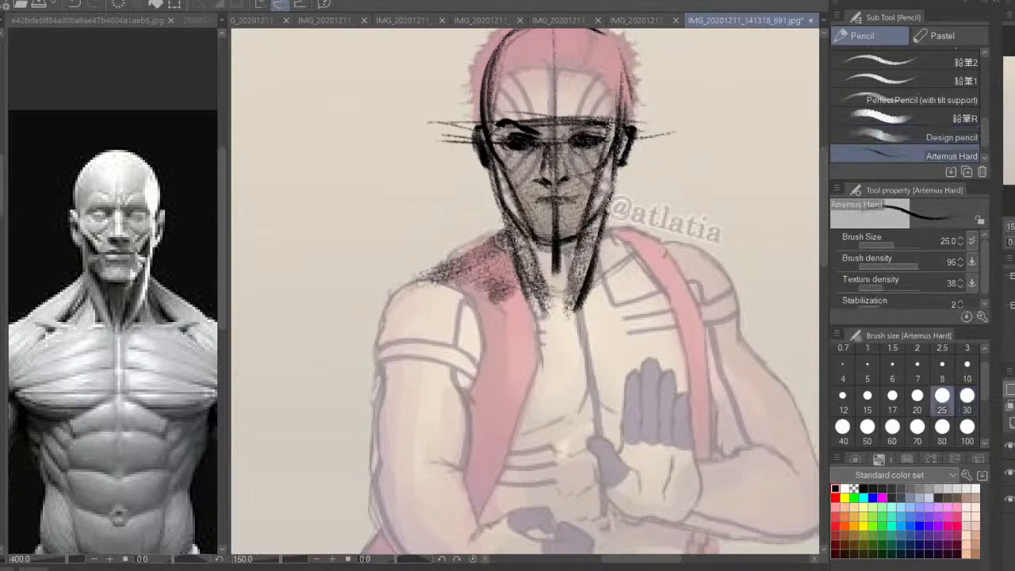
mouse_move(500, 230)
left_mouse_down()
mouse_move(442, 286)
mouse_move(485, 281)
mouse_move(493, 299)
left_mouse_up()
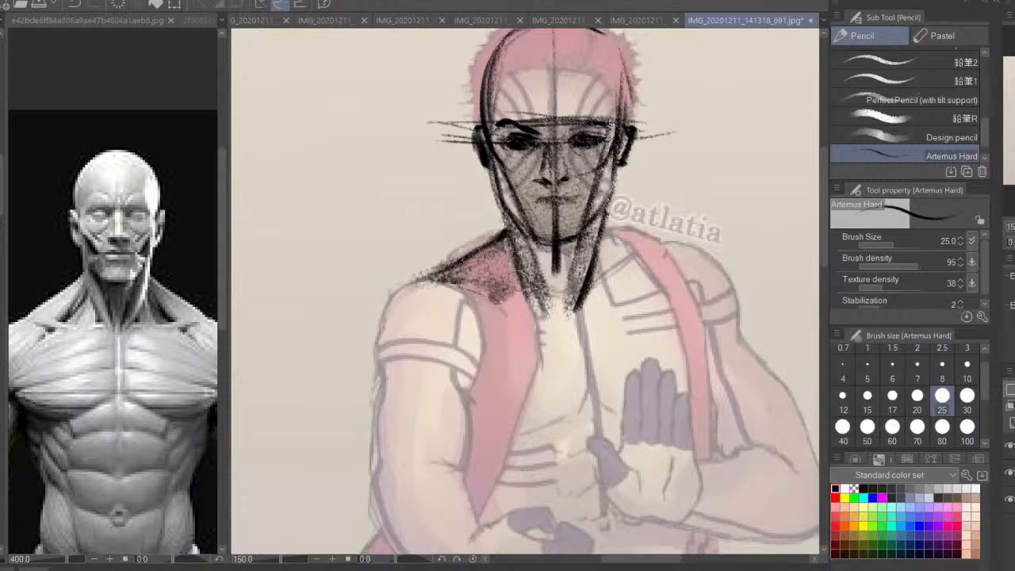
left_click_drag(516, 275, 523, 283)
left_click_drag(507, 236, 528, 278)
mouse_move(439, 280)
left_mouse_down()
mouse_move(388, 307)
mouse_move(426, 276)
mouse_move(359, 371)
left_mouse_up()
Draw the slope of the right trapezius and reinforce the outline and shading of the left one
mouse_move(654, 263)
left_mouse_down()
mouse_move(614, 229)
mouse_move(658, 264)
left_mouse_up()
left_click_drag(625, 231, 675, 287)
left_click_drag(490, 236, 435, 286)
left_click_drag(493, 253, 505, 298)
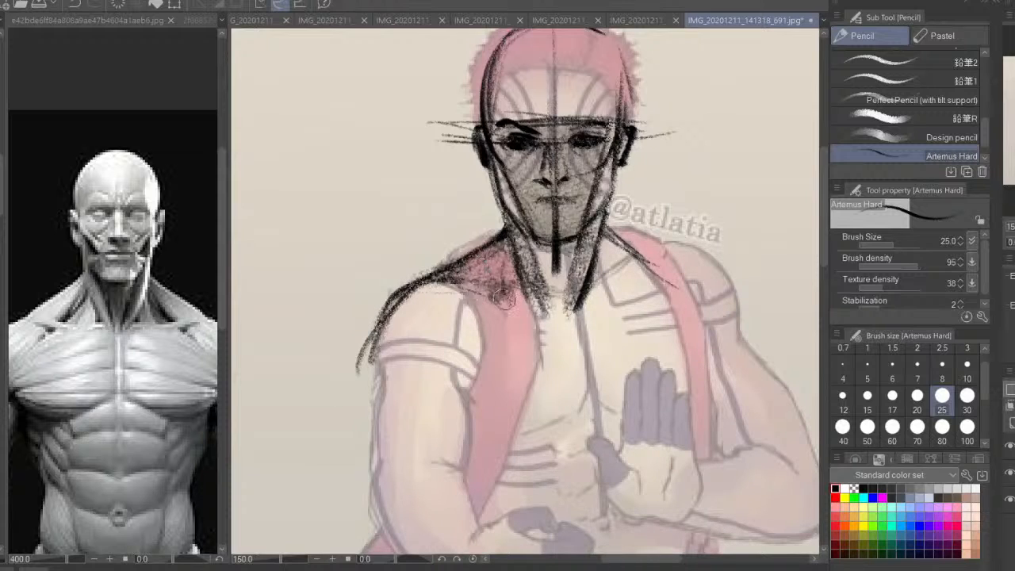
mouse_move(617, 233)
left_mouse_down()
mouse_move(644, 260)
mouse_move(606, 271)
mouse_move(614, 294)
mouse_move(674, 275)
left_mouse_up()
mouse_move(674, 275)
left_mouse_down()
mouse_move(630, 292)
mouse_move(667, 280)
left_mouse_up()
Sketch the collarbones on both sides and thicken the left one where it meets the pit of the neck
left_click_drag(591, 308, 626, 286)
mouse_move(498, 284)
left_mouse_down()
mouse_move(555, 314)
mouse_move(446, 283)
left_mouse_up()
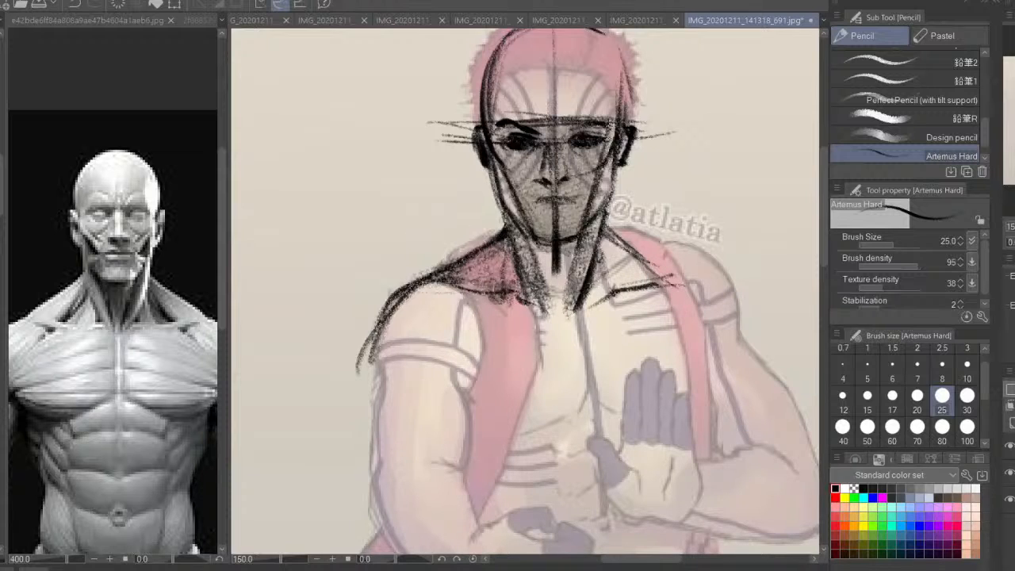
left_click_drag(511, 294, 543, 318)
left_click_drag(517, 294, 550, 309)
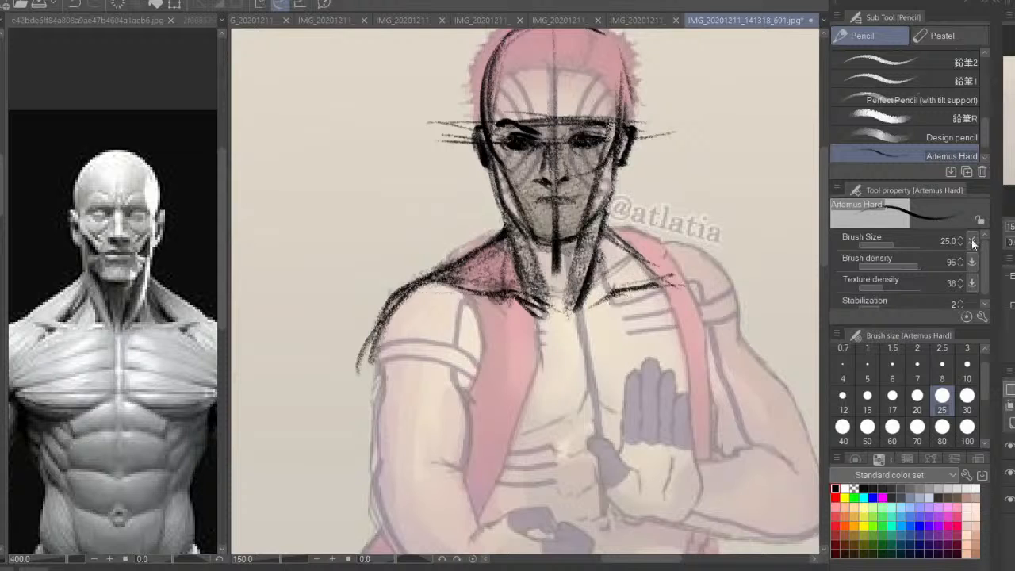
Narrow the reference area and mirror the canvas view horizontally to check the whole figure
left_click_drag(228, 306, 22, 352)
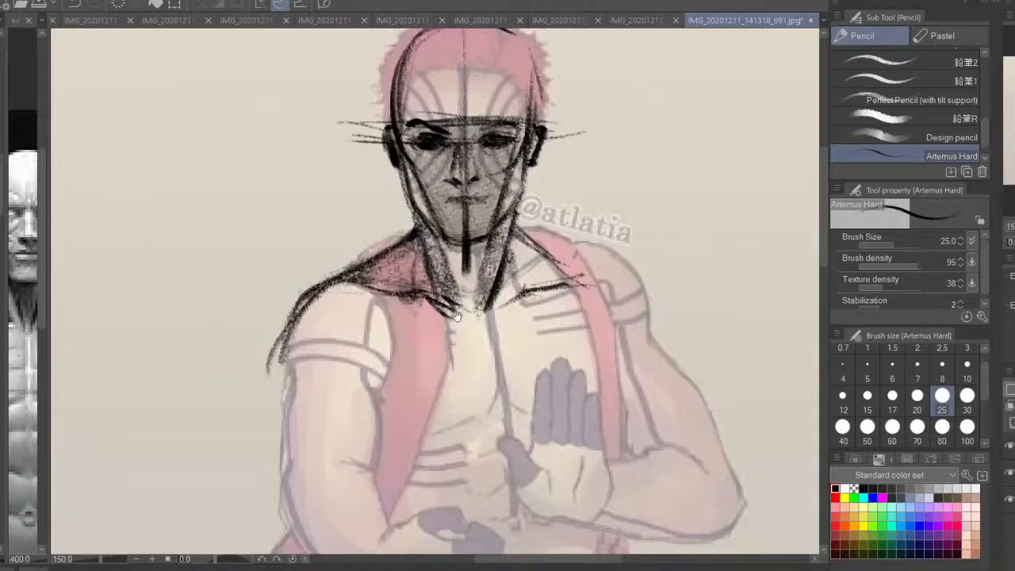
mouse_move(457, 316)
left_mouse_down()
mouse_move(471, 251)
mouse_move(529, 236)
left_mouse_up()
key("ctrl+minus")
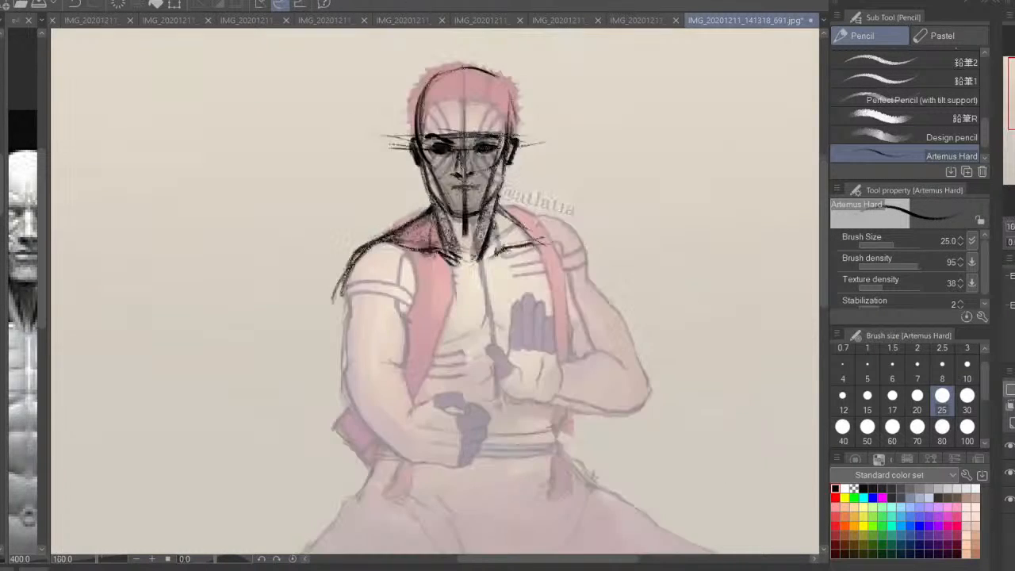
left_click_drag(483, 319, 683, 317)
key("h")
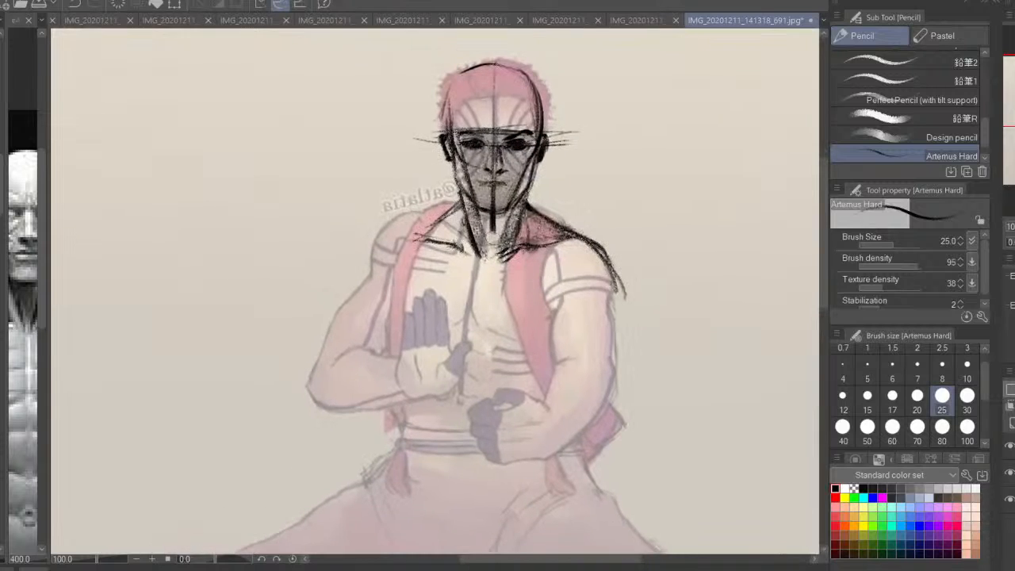
Draw the slope of the left shoulder in the mirrored view and the torso's left contour down to the waist
left_click_drag(460, 204, 380, 223)
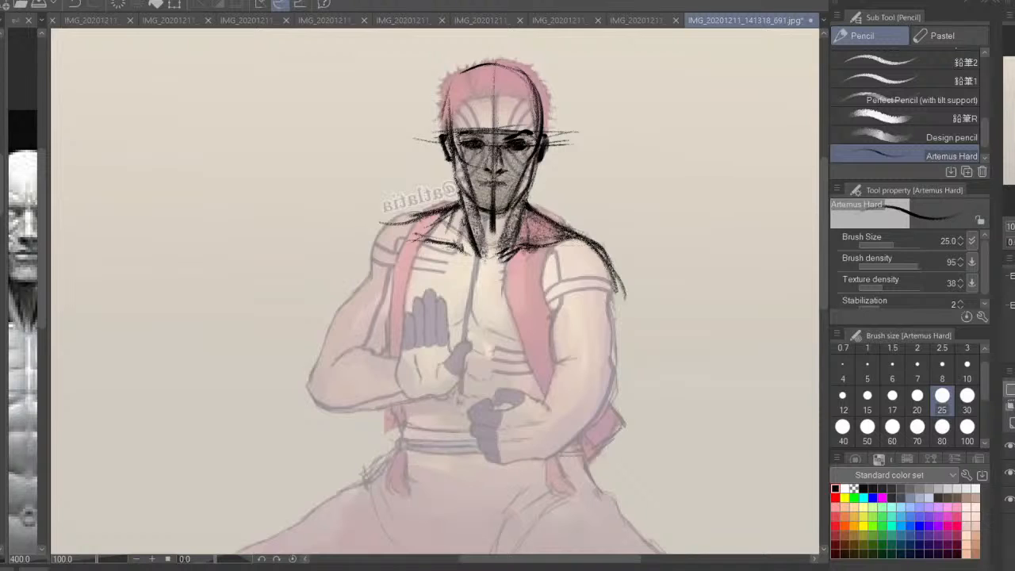
left_click_drag(452, 266, 486, 308)
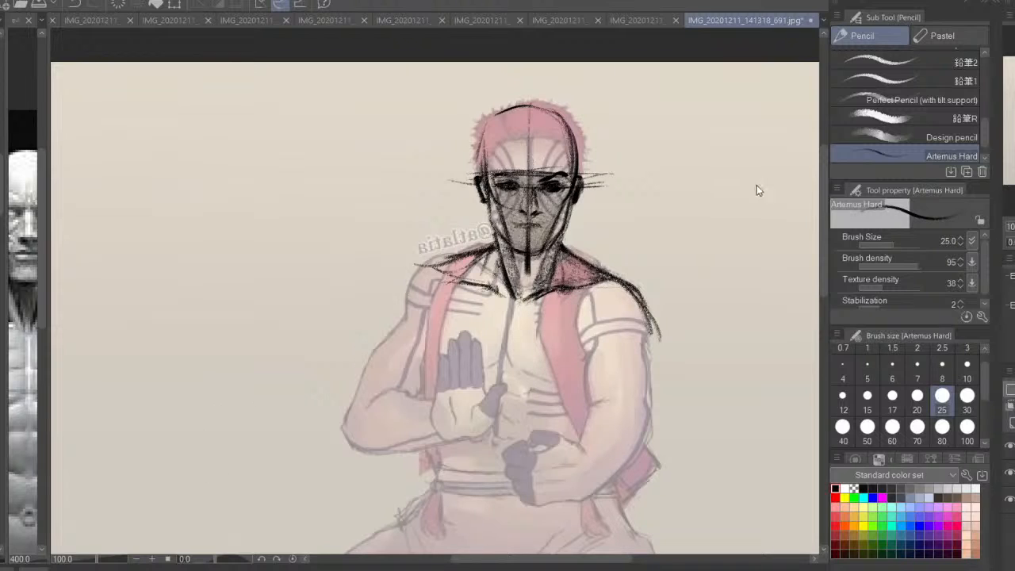
left_click_drag(486, 341, 427, 272)
mouse_move(421, 196)
left_mouse_down()
mouse_move(390, 255)
mouse_move(401, 206)
mouse_move(412, 381)
mouse_move(394, 314)
mouse_move(421, 412)
left_mouse_up()
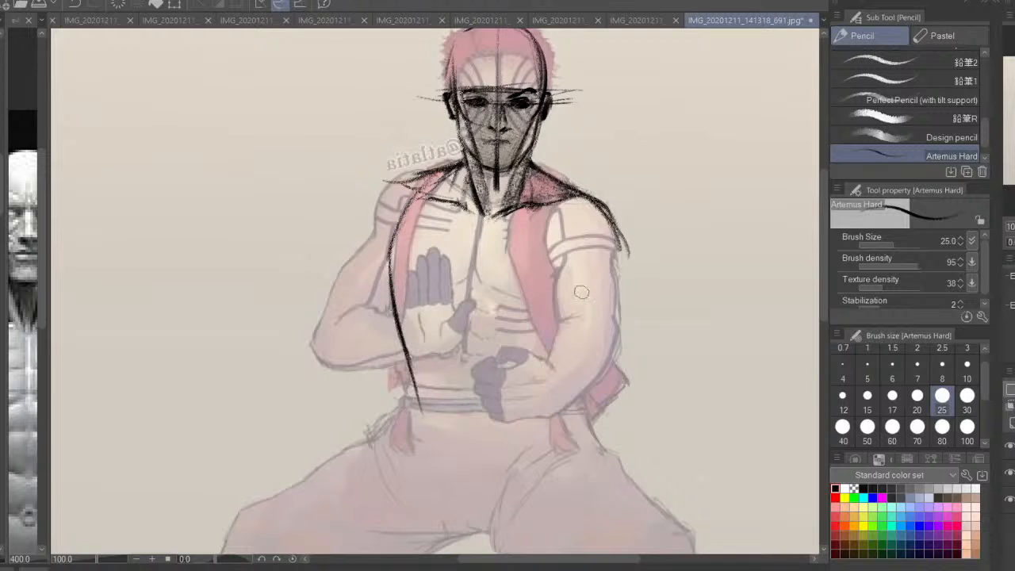
Mark the line down the right shoulder, reinforce the right collarbone area, and thicken the torso's left contour
left_click_drag(583, 196, 595, 274)
left_click_drag(545, 189, 486, 200)
mouse_move(420, 181)
left_mouse_down()
mouse_move(385, 238)
mouse_move(408, 335)
left_mouse_up()
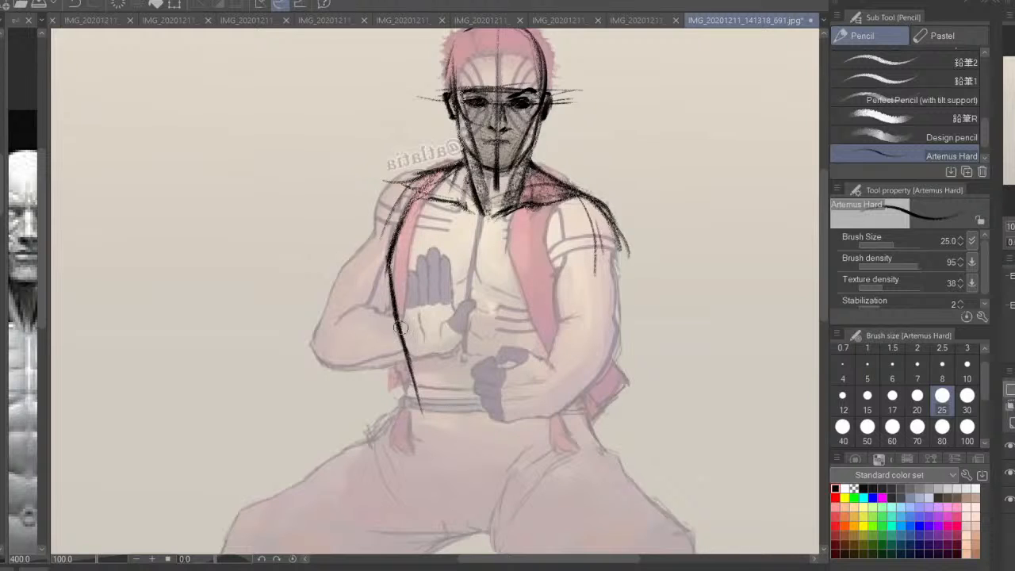
left_click_drag(390, 268, 402, 379)
Extend the torso's left contour from the waist in a curve down to the crotch
key("ctrl+minus")
mouse_move(497, 405)
left_mouse_down()
mouse_move(505, 287)
mouse_move(474, 307)
left_mouse_up()
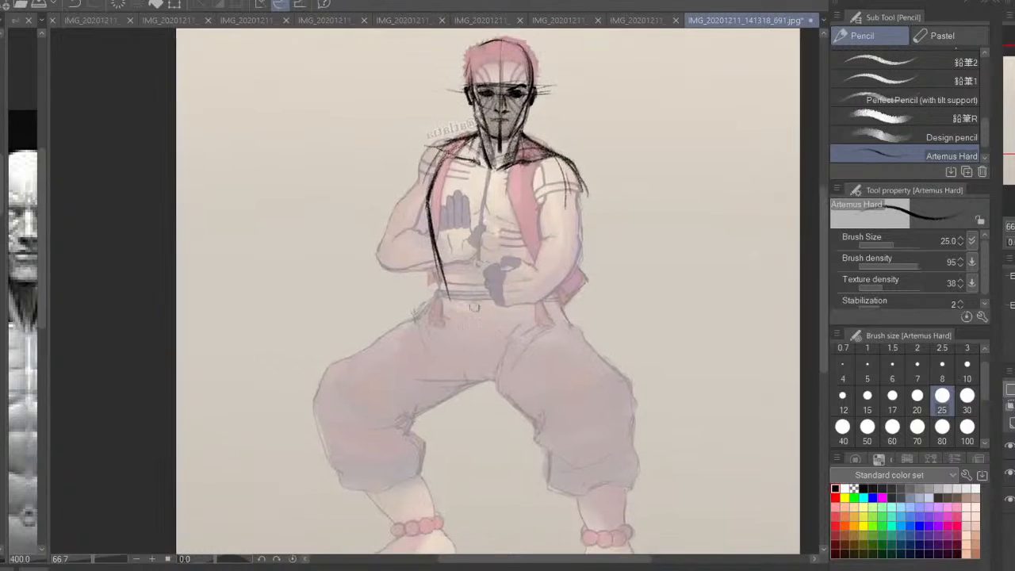
left_click_drag(469, 367, 501, 349)
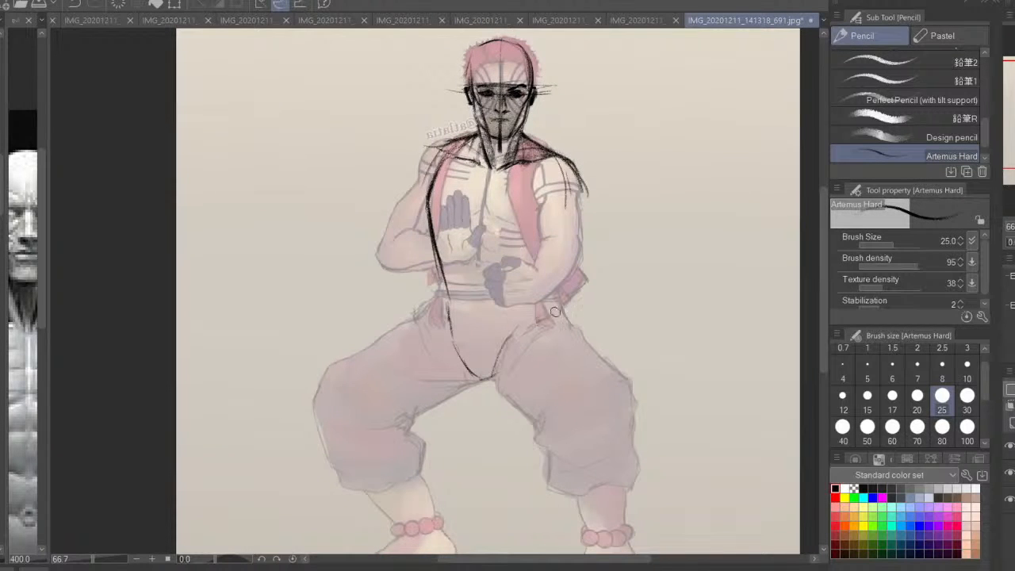
Draw the torso's right contour from the armpit to the waist and reinforce its left contour along the ribs in the mirrored view
mouse_move(579, 193)
left_mouse_down()
mouse_move(564, 252)
mouse_move(545, 271)
mouse_move(557, 313)
left_mouse_up()
key("ctrl+z")
mouse_move(573, 220)
left_mouse_down()
mouse_move(540, 284)
mouse_move(574, 199)
left_mouse_up()
mouse_move(428, 198)
left_mouse_down()
mouse_move(442, 274)
mouse_move(544, 275)
mouse_move(485, 255)
mouse_move(441, 262)
left_mouse_up()
Mark the lower arch of the rib cage and slanted guide lines across the lower ribs and waist, comparing both view orientations
mouse_move(424, 224)
left_mouse_down()
mouse_move(439, 260)
mouse_move(482, 256)
left_mouse_up()
mouse_move(432, 257)
left_mouse_down()
mouse_move(593, 252)
mouse_move(392, 265)
left_mouse_up()
left_click_drag(541, 293, 427, 307)
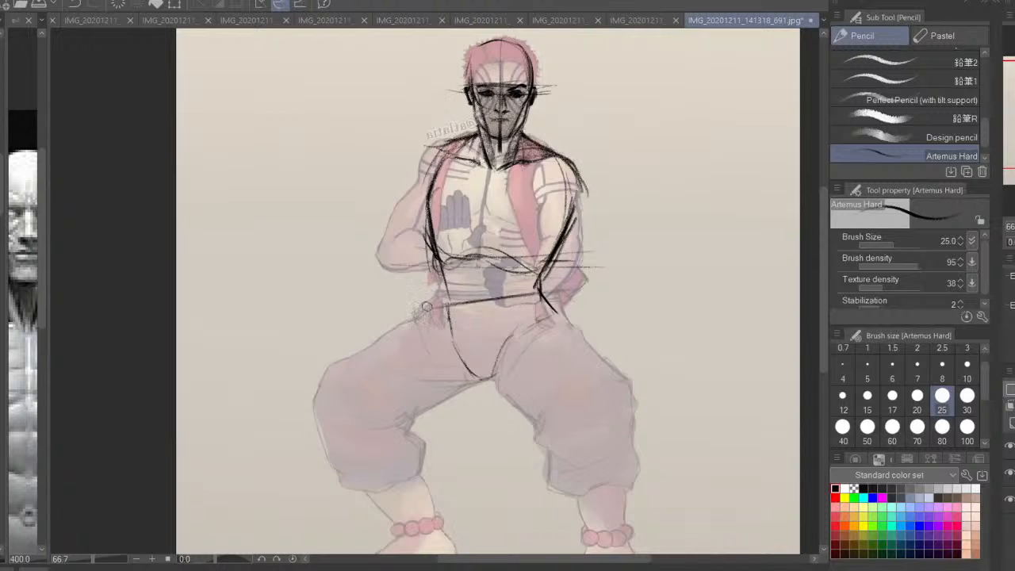
left_click_drag(435, 262, 448, 328)
left_click(1012, 244)
mouse_move(390, 293)
left_mouse_down()
mouse_move(543, 314)
mouse_move(577, 344)
left_mouse_up()
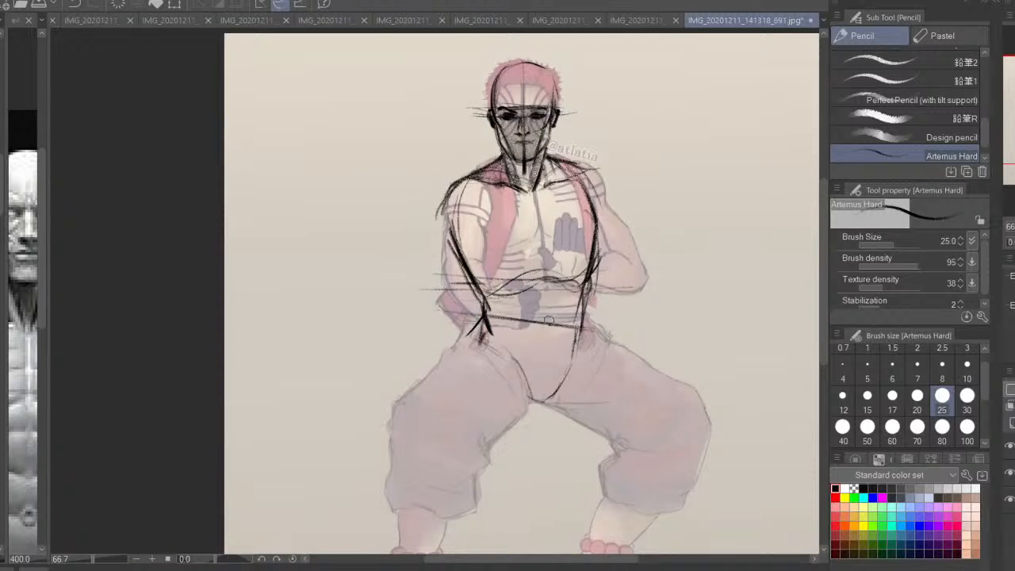
left_click_drag(485, 288, 618, 268)
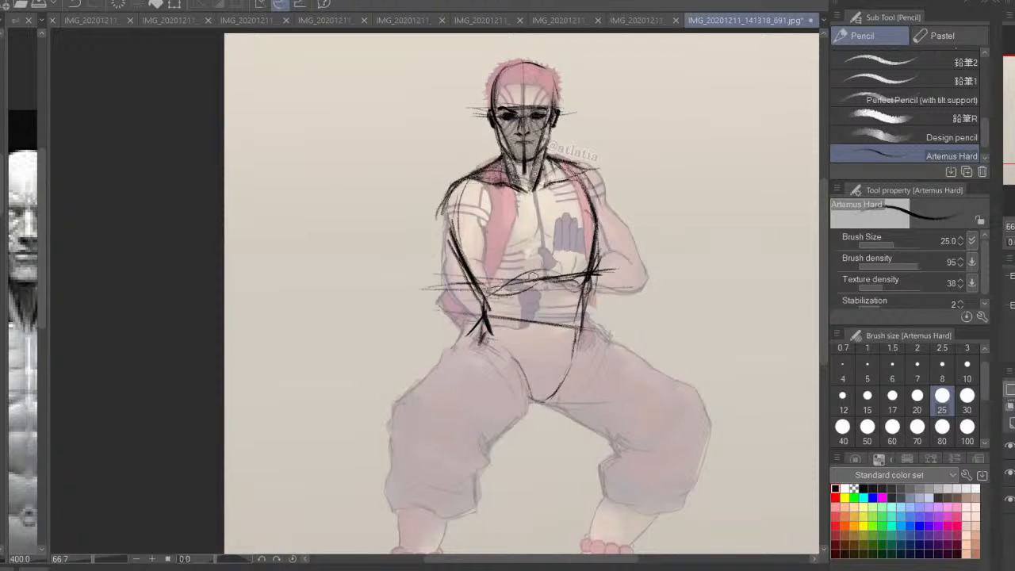
Draw the left thigh's outer contour from the hip toward the knee and its inner contour from the crotch
mouse_move(495, 359)
left_mouse_down()
mouse_move(515, 273)
mouse_move(455, 284)
left_mouse_up()
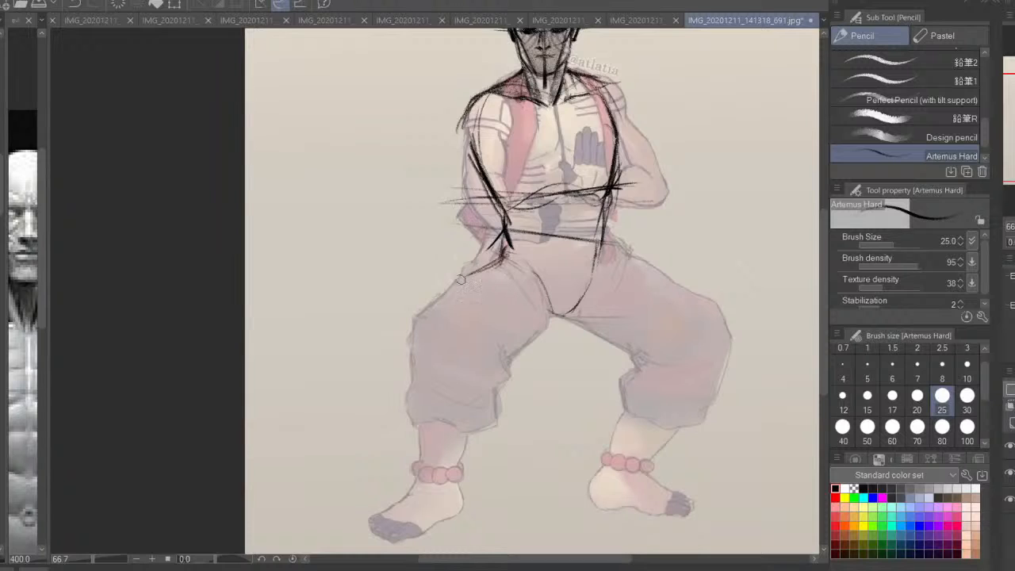
left_click_drag(504, 256, 435, 306)
left_click_drag(471, 272, 420, 349)
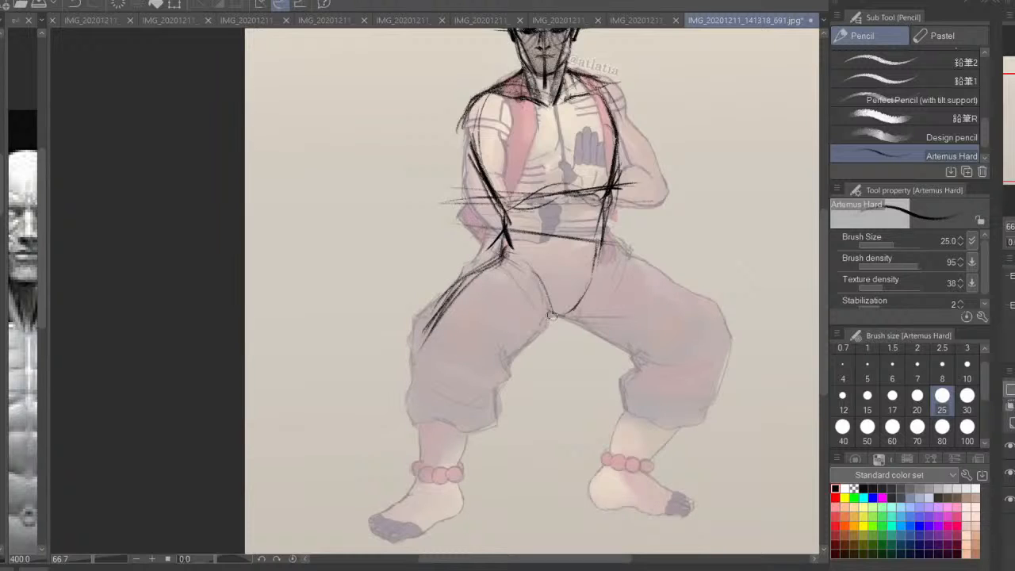
mouse_move(524, 336)
left_mouse_down()
mouse_move(465, 380)
mouse_move(506, 349)
left_mouse_up()
left_click_drag(550, 321, 509, 348)
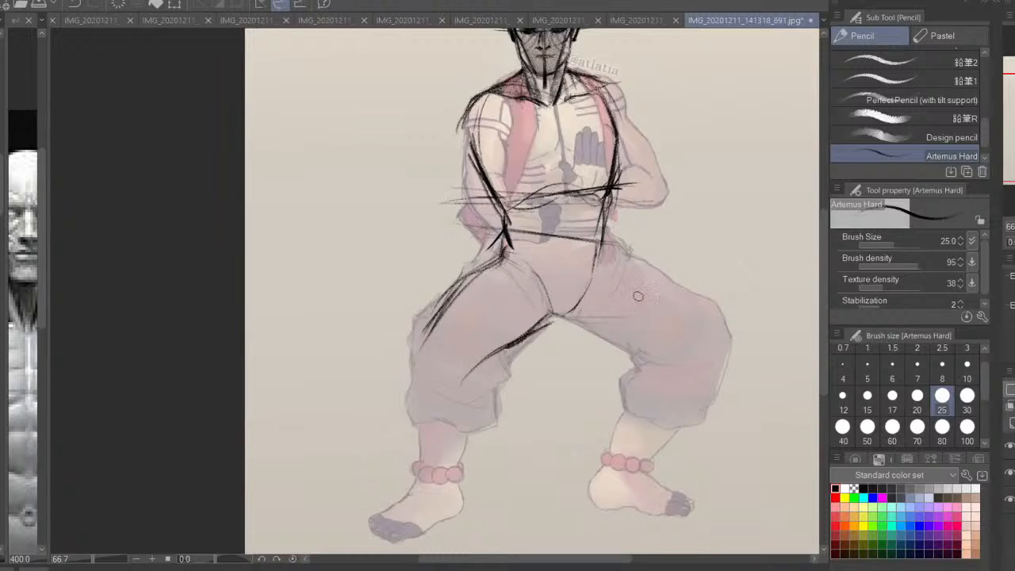
Mirror the view and draw the opposite thigh's upper contour from the hip and its lower contour from the crotch
left_click(1013, 242)
left_click_drag(411, 339, 653, 330)
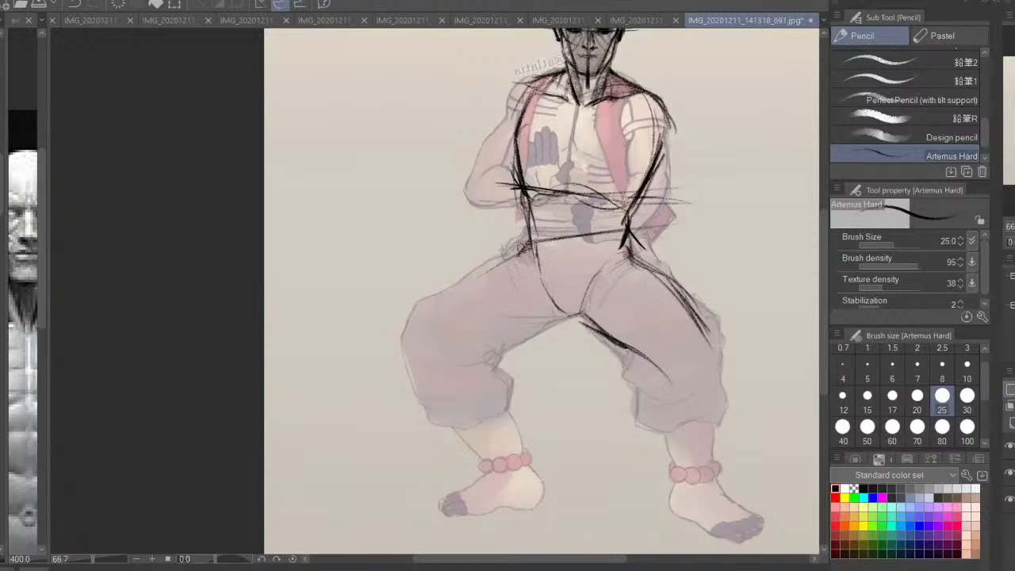
left_click_drag(522, 256, 425, 321)
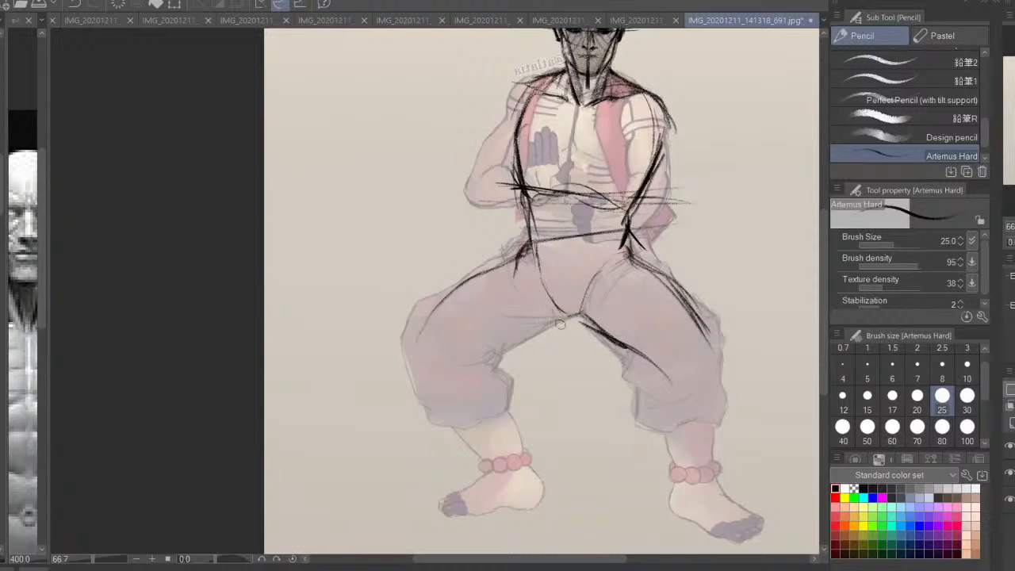
left_click_drag(577, 316, 483, 348)
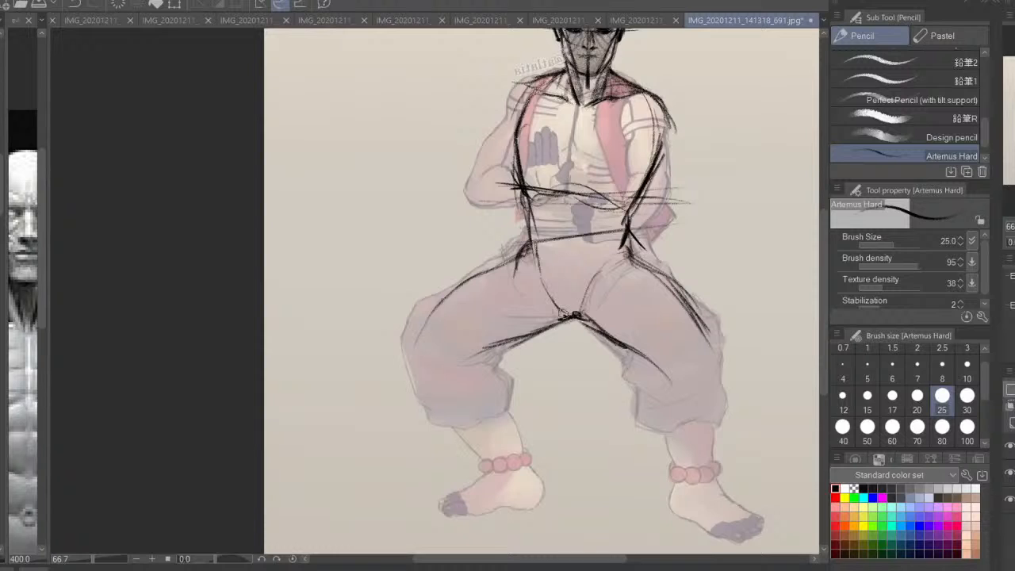
Restore the view orientation, sketch the hip crease and inner contours of the left thigh, and rough in its knee
mouse_move(644, 306)
left_mouse_down()
mouse_move(302, 329)
mouse_move(527, 350)
left_mouse_up()
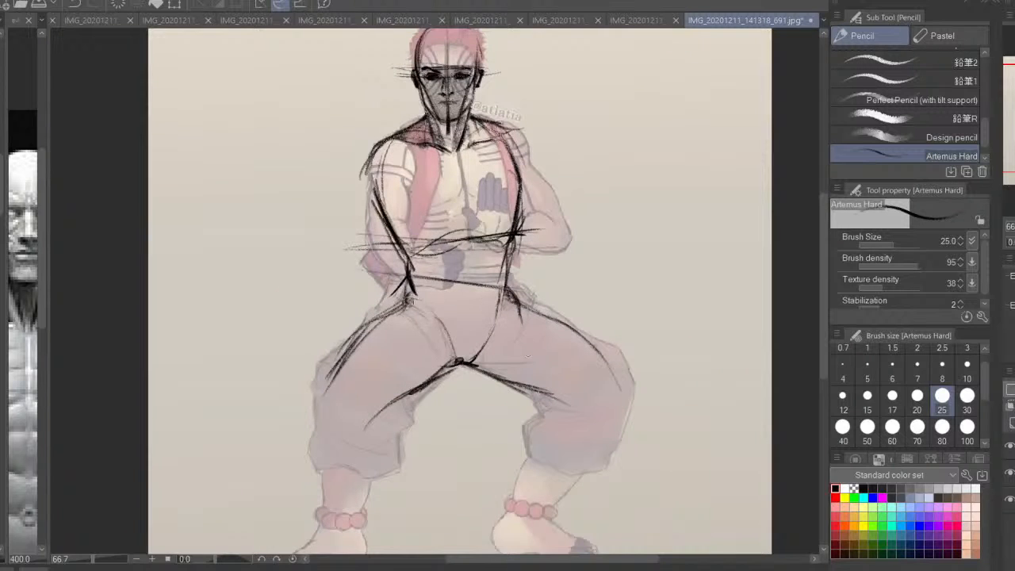
mouse_move(433, 289)
left_mouse_down()
mouse_move(363, 334)
mouse_move(441, 319)
mouse_move(453, 354)
left_mouse_up()
left_click_drag(399, 303, 354, 347)
left_click_drag(377, 325, 322, 406)
key("ctrl+z")
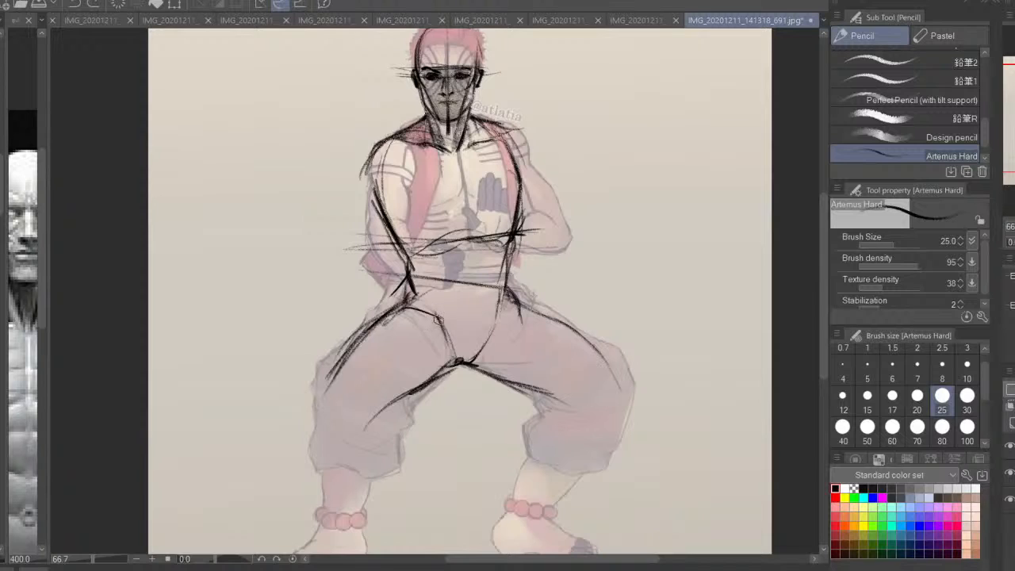
left_click_drag(443, 337, 395, 397)
left_click_drag(429, 355, 397, 395)
left_click_drag(435, 318, 363, 342)
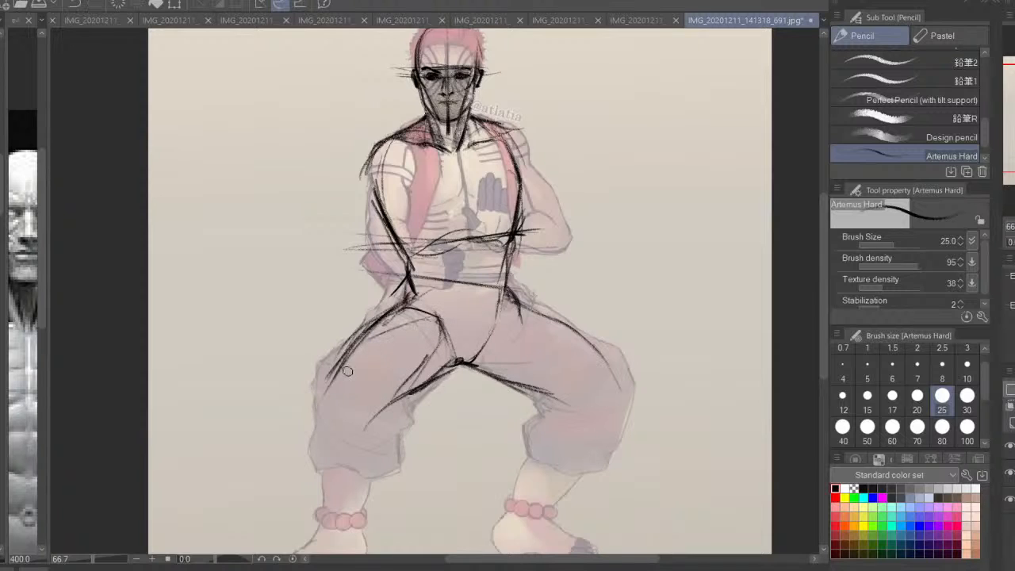
left_click_drag(321, 401, 326, 436)
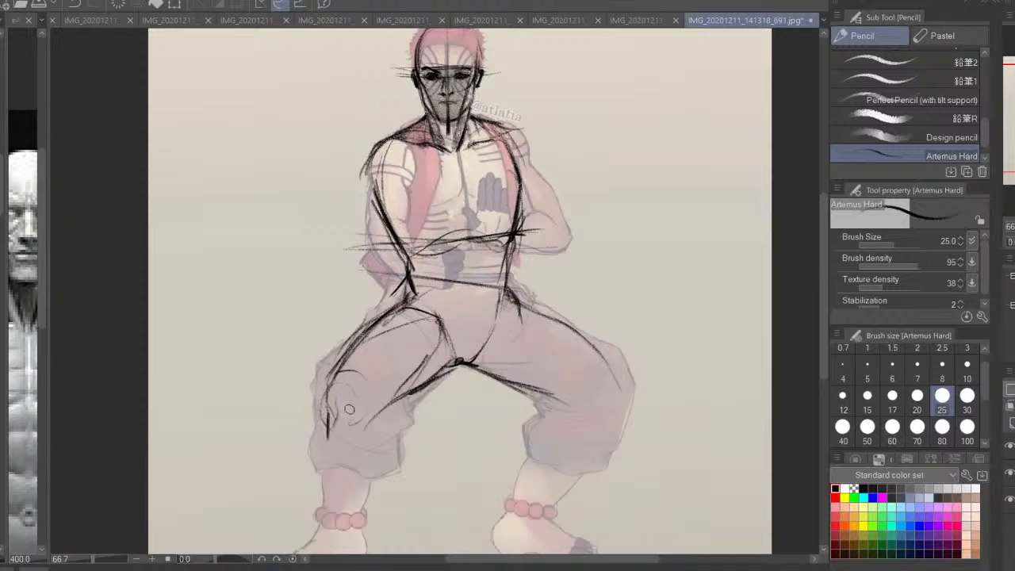
left_click_drag(447, 364, 374, 428)
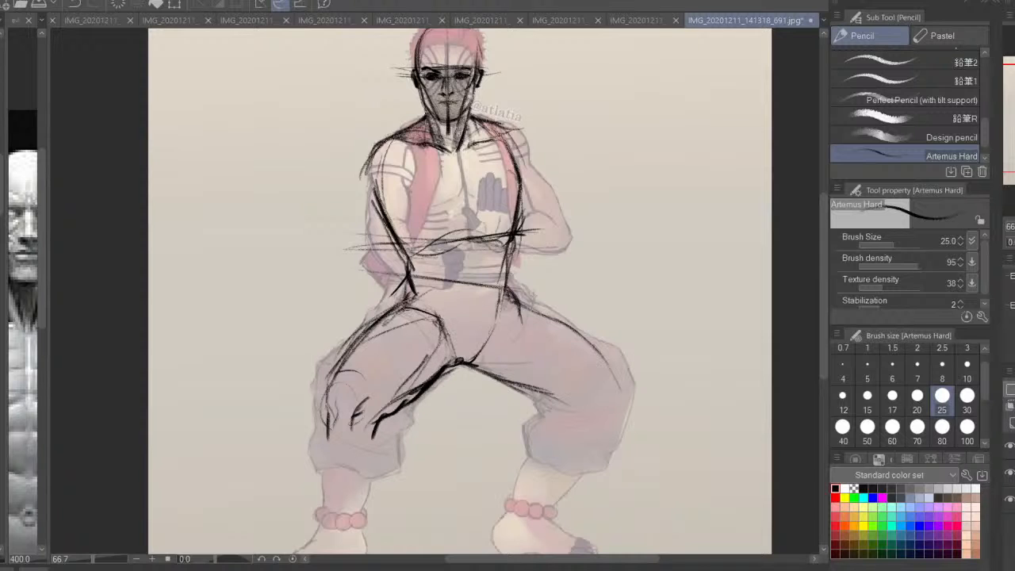
Sketch the rounded outer edge of the left shoulder and thicken the chest's right contour
left_click_drag(539, 290, 553, 360)
key("ctrl+plus")
left_click_drag(444, 293, 431, 280)
left_click_drag(386, 303, 415, 334)
left_click_drag(432, 277, 436, 324)
left_click_drag(392, 208, 342, 234)
mouse_move(381, 215)
left_mouse_down()
mouse_move(351, 281)
mouse_move(353, 310)
left_mouse_up()
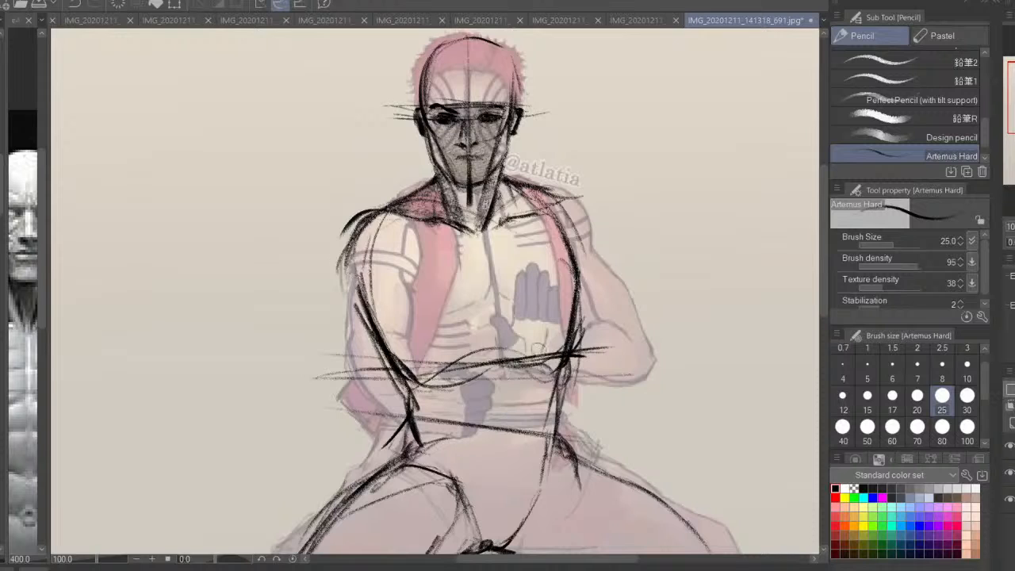
mouse_move(540, 316)
left_mouse_down()
mouse_move(539, 280)
mouse_move(570, 312)
left_mouse_up()
mouse_move(556, 184)
left_mouse_down()
mouse_move(585, 295)
mouse_move(593, 270)
left_mouse_up()
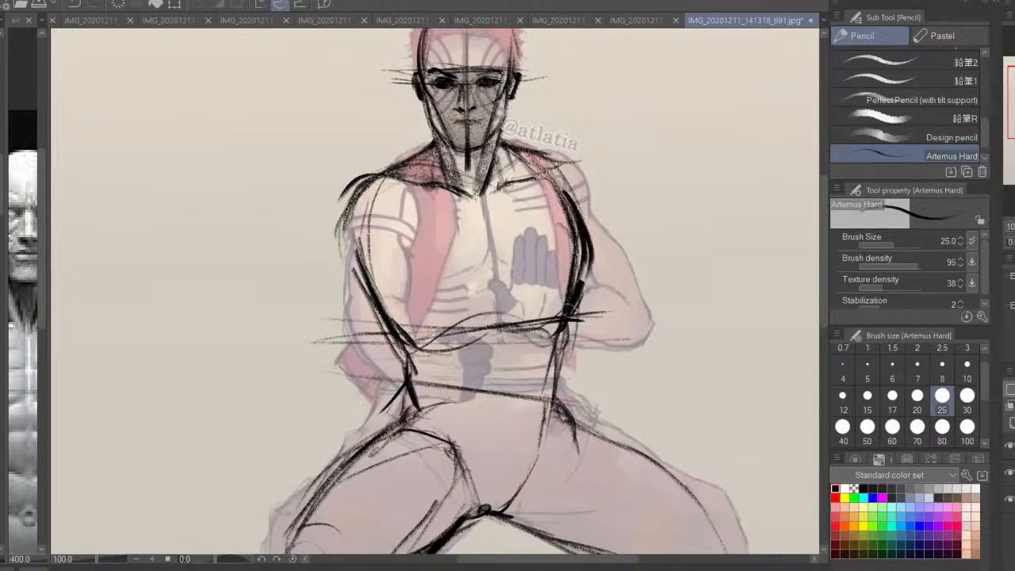
Outline the left pectoral from the sternum along its lower edge up to the armpit and shoulder
mouse_move(485, 219)
left_mouse_down()
mouse_move(489, 267)
mouse_move(435, 306)
mouse_move(390, 289)
mouse_move(400, 204)
left_mouse_up()
mouse_move(387, 230)
left_mouse_down()
mouse_move(425, 197)
mouse_move(382, 276)
left_mouse_up()
left_click_drag(391, 208, 382, 295)
left_click_drag(391, 282, 417, 303)
mouse_move(398, 234)
left_mouse_down()
mouse_move(381, 252)
mouse_move(336, 265)
mouse_move(352, 265)
left_mouse_up()
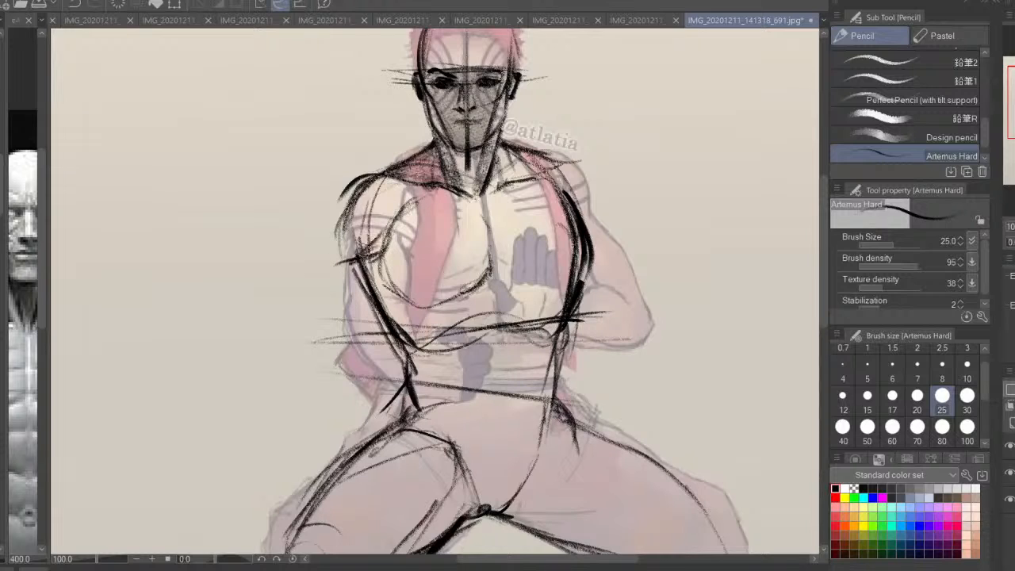
Shape the left deltoid with an outer curve and a lower edge that tucks into the armpit
left_click_drag(354, 188, 330, 257)
left_click_drag(328, 254, 368, 261)
left_click_drag(382, 227, 341, 266)
mouse_move(353, 250)
left_mouse_down()
mouse_move(406, 201)
mouse_move(373, 298)
left_mouse_up()
Sketch the upper edges of both pectorals below the collarbones, meeting in a shallow V at the sternum
left_click_drag(434, 215, 504, 199)
left_click_drag(406, 227, 486, 209)
mouse_move(433, 210)
left_mouse_down()
mouse_move(494, 198)
mouse_move(503, 230)
left_mouse_up()
mouse_move(544, 203)
left_mouse_down()
mouse_move(492, 229)
mouse_move(507, 200)
left_mouse_up()
left_click_drag(433, 214, 482, 204)
Draw the right pectoral's lower edge, reinforce the left one, and thicken the torso's right contour down to the hip
left_click_drag(489, 273, 540, 294)
mouse_move(590, 263)
left_mouse_down()
mouse_move(585, 283)
mouse_move(391, 302)
left_mouse_up()
left_click_drag(371, 237, 395, 299)
mouse_move(490, 287)
left_mouse_down()
mouse_move(512, 314)
mouse_move(433, 309)
left_mouse_up()
left_click_drag(490, 288, 431, 312)
mouse_move(589, 258)
left_mouse_down()
mouse_move(566, 292)
mouse_move(595, 232)
mouse_move(564, 369)
mouse_move(547, 400)
left_mouse_up()
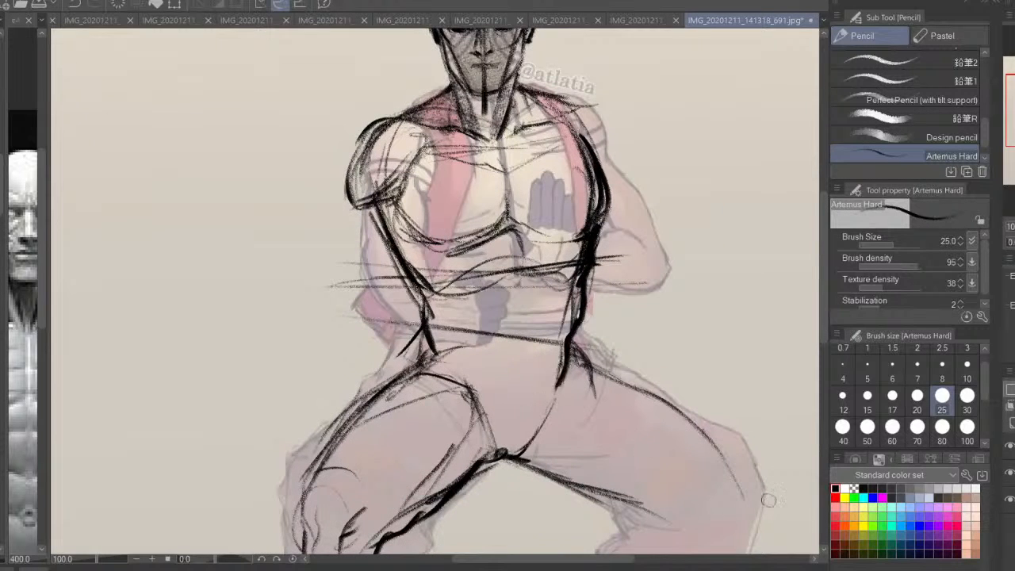
Hide the original drawing and erase excess lines around the left waist, hip, ribs and chest using transparent color at brush size 60
left_click(1009, 473)
left_click_drag(667, 340, 673, 390)
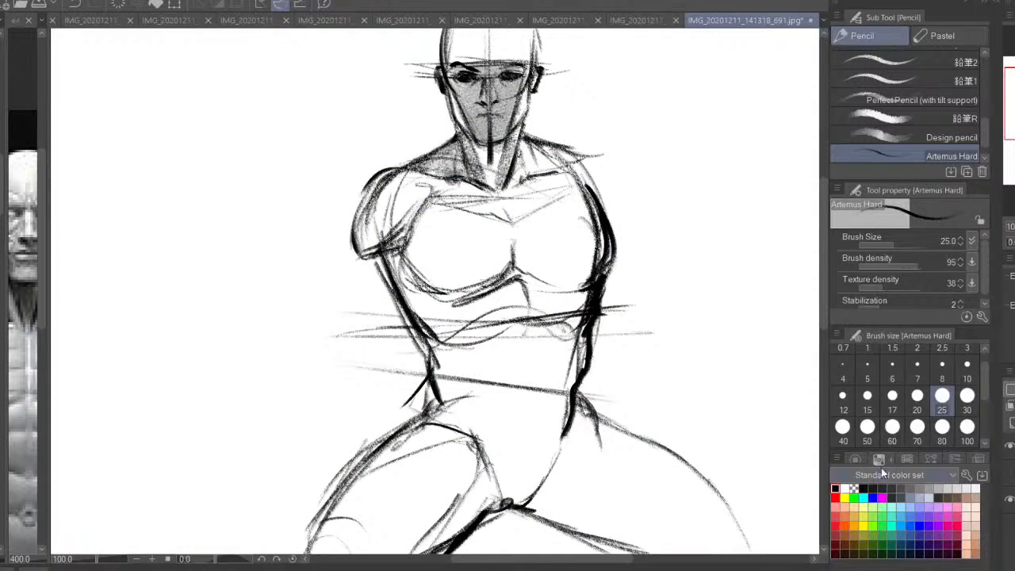
left_click(853, 489)
left_click(892, 427)
scroll(434, 290, "down", 2)
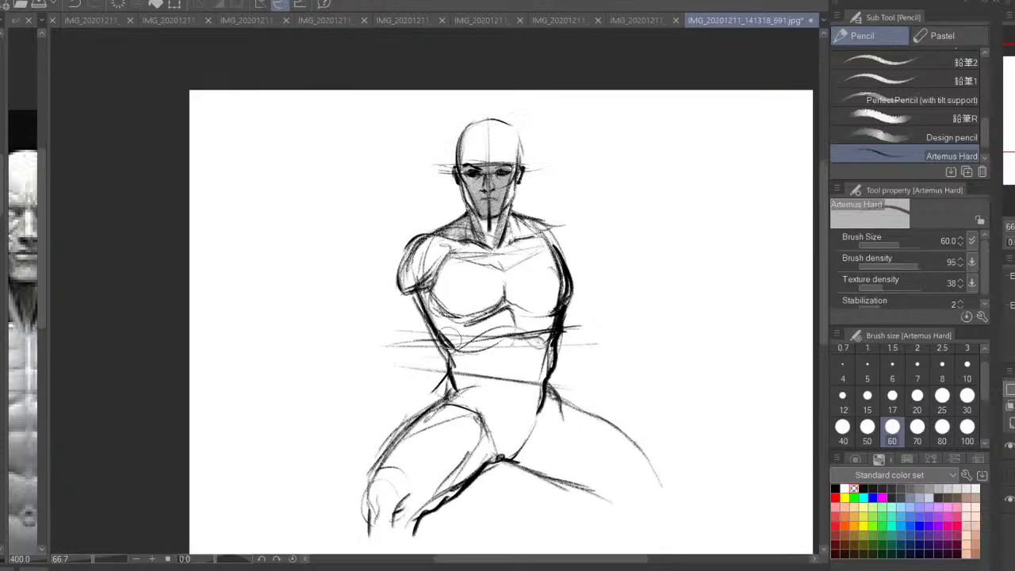
mouse_move(440, 365)
left_mouse_down()
mouse_move(443, 389)
mouse_move(468, 385)
mouse_move(432, 420)
mouse_move(474, 432)
mouse_move(469, 412)
left_mouse_up()
mouse_move(542, 349)
left_mouse_down()
mouse_move(540, 369)
mouse_move(550, 332)
mouse_move(534, 356)
mouse_move(477, 343)
left_mouse_up()
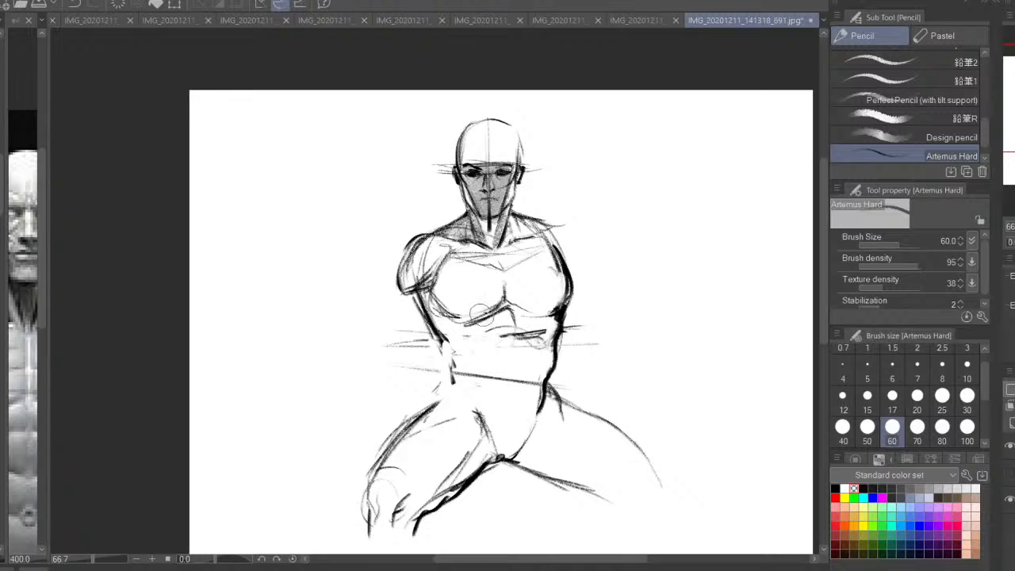
mouse_move(504, 294)
left_mouse_down()
mouse_move(491, 304)
mouse_move(444, 267)
mouse_move(423, 271)
left_mouse_up()
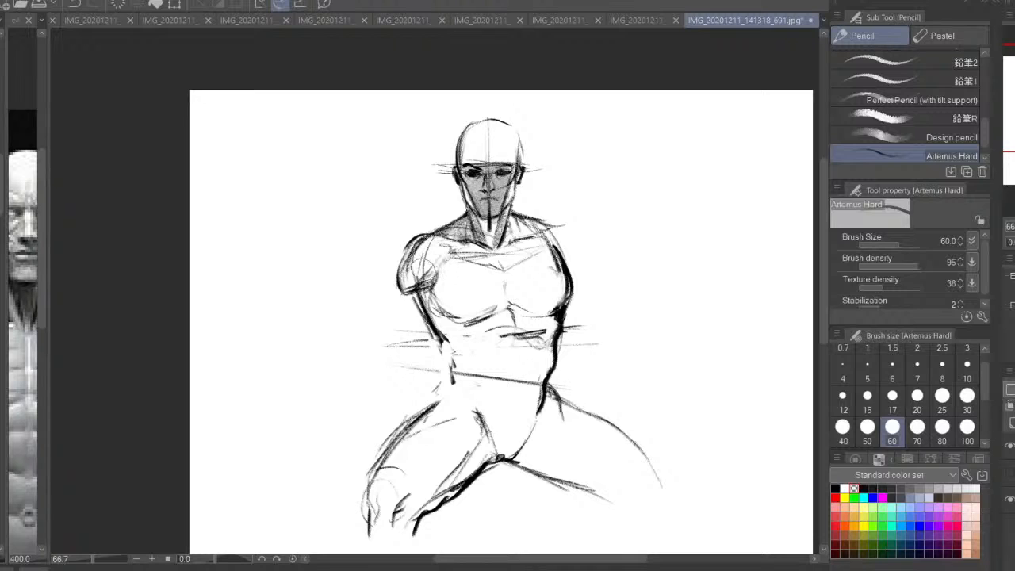
Return to black at brush size 25 and draw the abdomen's center line from the sternum down past the waist
left_click(835, 487)
left_click(942, 395)
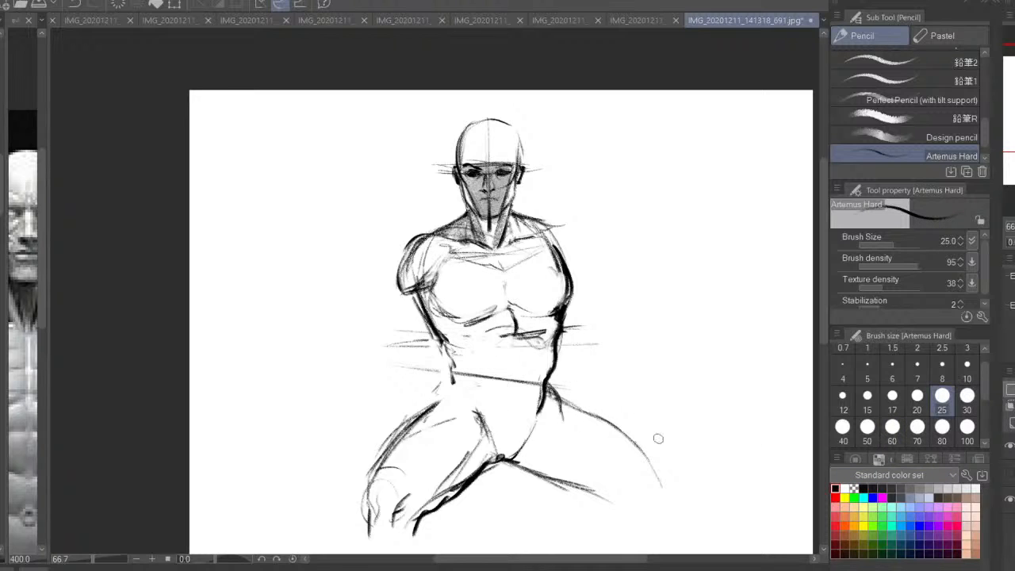
key("ctrl+plus")
left_click_drag(601, 416, 590, 351)
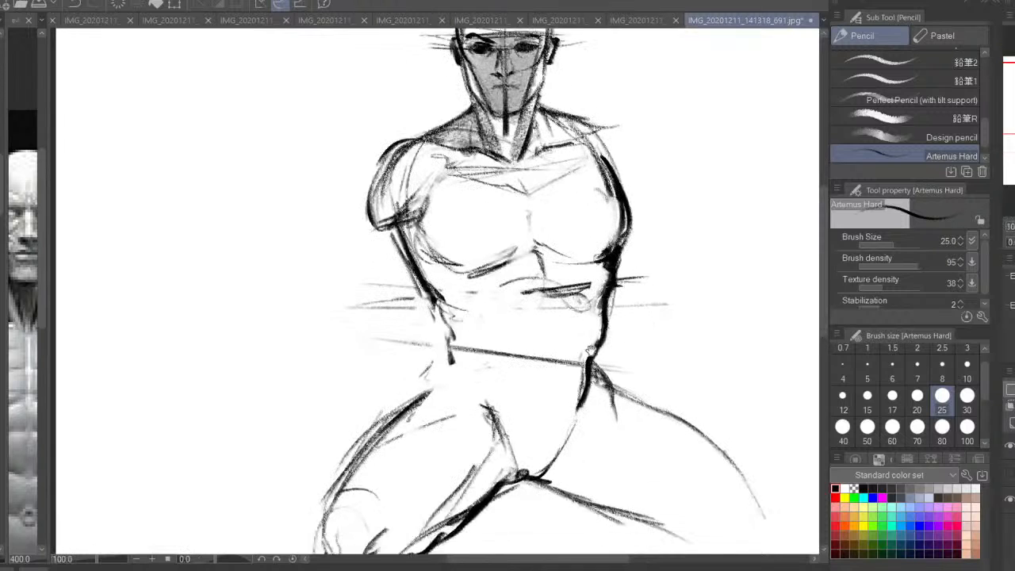
left_click_drag(546, 283, 547, 351)
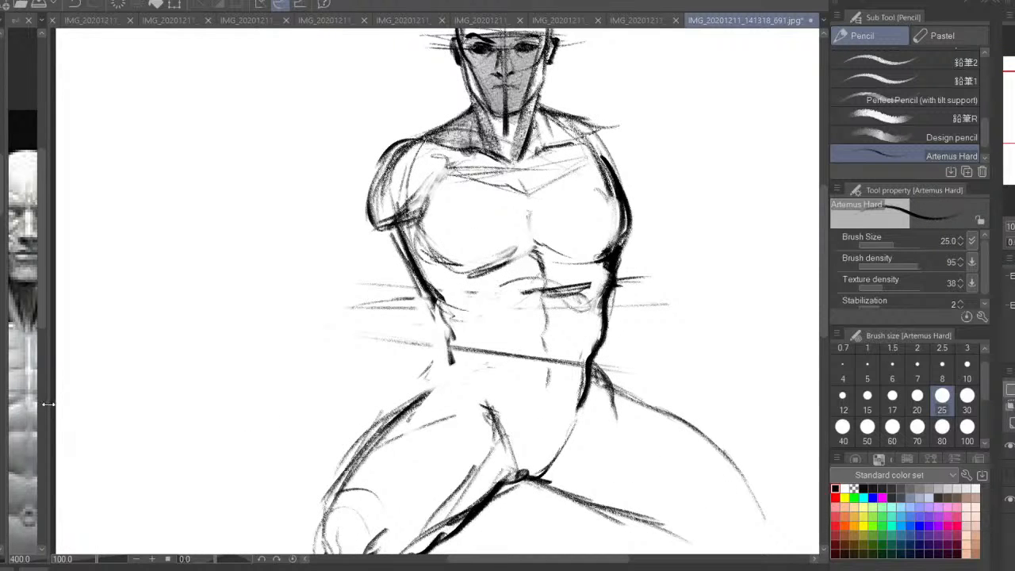
Widen the muscle reference area and sketch the abdominal muscle blocks on both sides of the center line
left_click_drag(48, 405, 230, 397)
scroll(129, 313, "down", 3)
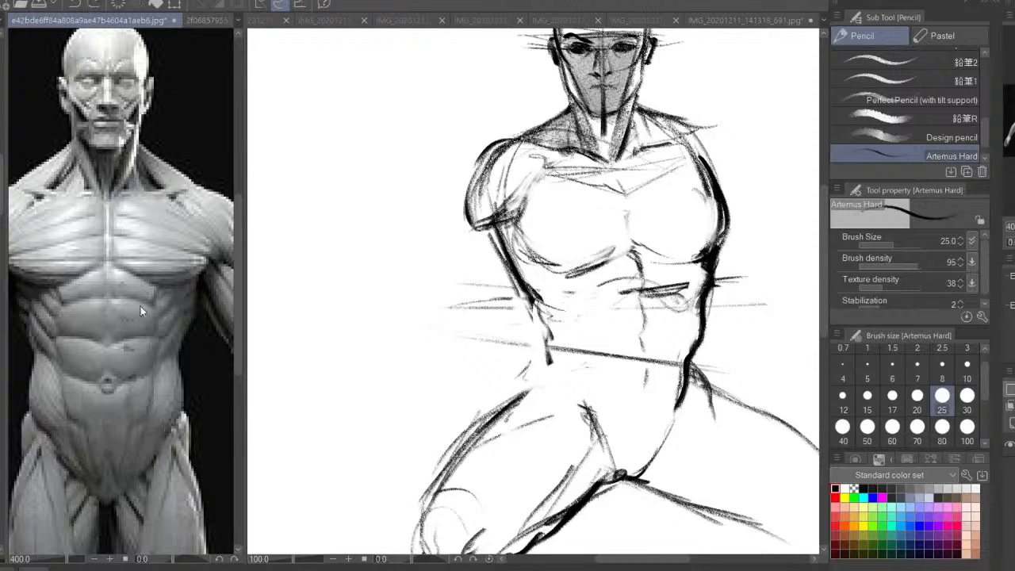
left_click_drag(666, 343, 592, 367)
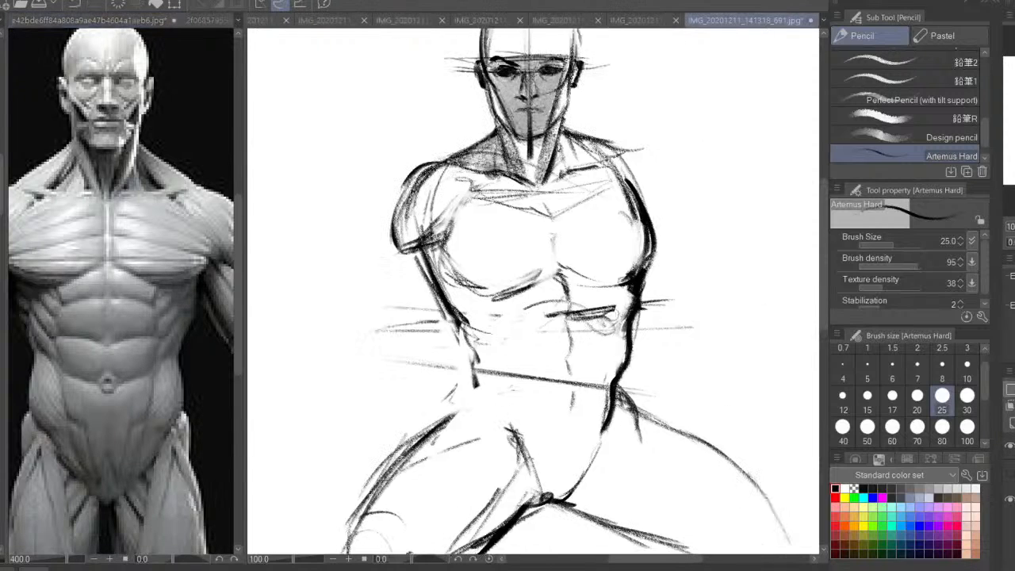
left_click_drag(512, 306, 544, 319)
left_click_drag(621, 295, 617, 310)
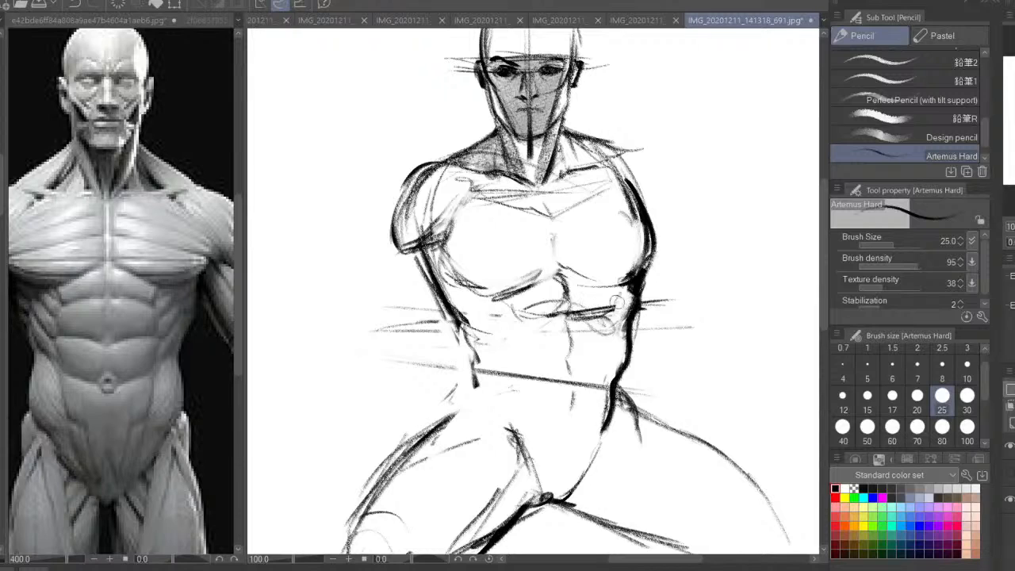
mouse_move(517, 336)
left_mouse_down()
mouse_move(528, 349)
mouse_move(552, 343)
mouse_move(568, 359)
left_mouse_up()
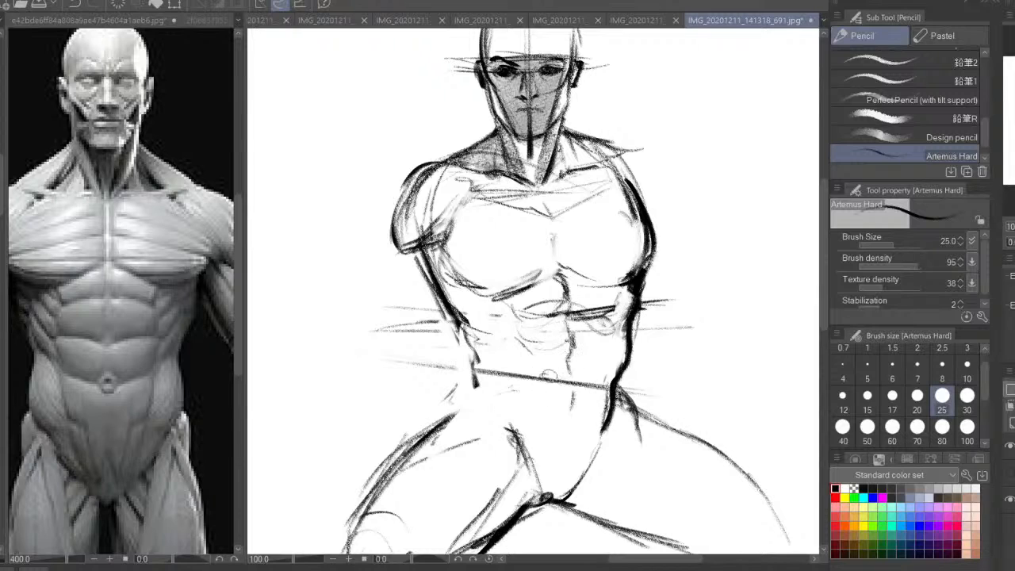
mouse_move(505, 357)
left_mouse_down()
mouse_move(571, 388)
mouse_move(606, 346)
mouse_move(577, 371)
left_mouse_up()
Sketch the rib and side muscles along both flanks between the chest and the waist
left_click_drag(504, 320, 511, 342)
left_click_drag(513, 301, 469, 327)
left_click_drag(475, 287, 473, 358)
left_click_drag(445, 276, 489, 333)
mouse_move(478, 296)
left_mouse_down()
mouse_move(497, 307)
mouse_move(485, 322)
mouse_move(504, 334)
left_mouse_up()
mouse_move(631, 292)
left_mouse_down()
mouse_move(622, 345)
mouse_move(606, 358)
mouse_move(623, 345)
mouse_move(621, 379)
left_mouse_up()
Redraw the left waist and hip, adding the curve that runs from the hip bone down toward the groin
mouse_move(472, 360)
left_mouse_down()
mouse_move(477, 387)
mouse_move(461, 399)
left_mouse_up()
left_click_drag(486, 398, 505, 334)
mouse_move(494, 326)
left_mouse_down()
mouse_move(514, 323)
mouse_move(544, 362)
mouse_move(539, 383)
left_mouse_up()
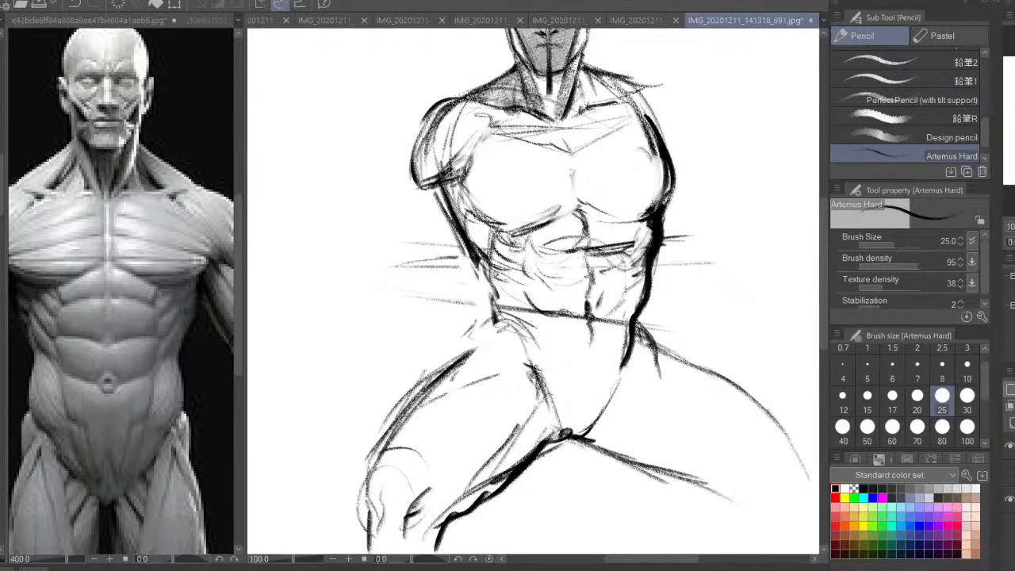
mouse_move(508, 306)
left_mouse_down()
mouse_move(501, 357)
mouse_move(498, 333)
mouse_move(546, 376)
left_mouse_up()
left_click_drag(492, 335, 479, 365)
mouse_move(491, 337)
left_mouse_down()
mouse_move(460, 382)
mouse_move(409, 421)
left_mouse_up()
Thicken the pelvis's right contour from the hip to the crotch and add short crease strokes at the groin
key("ctrl+minus")
left_click_drag(587, 334, 580, 358)
mouse_move(592, 355)
left_mouse_down()
mouse_move(587, 390)
mouse_move(572, 401)
left_mouse_up()
left_click_drag(584, 380, 561, 417)
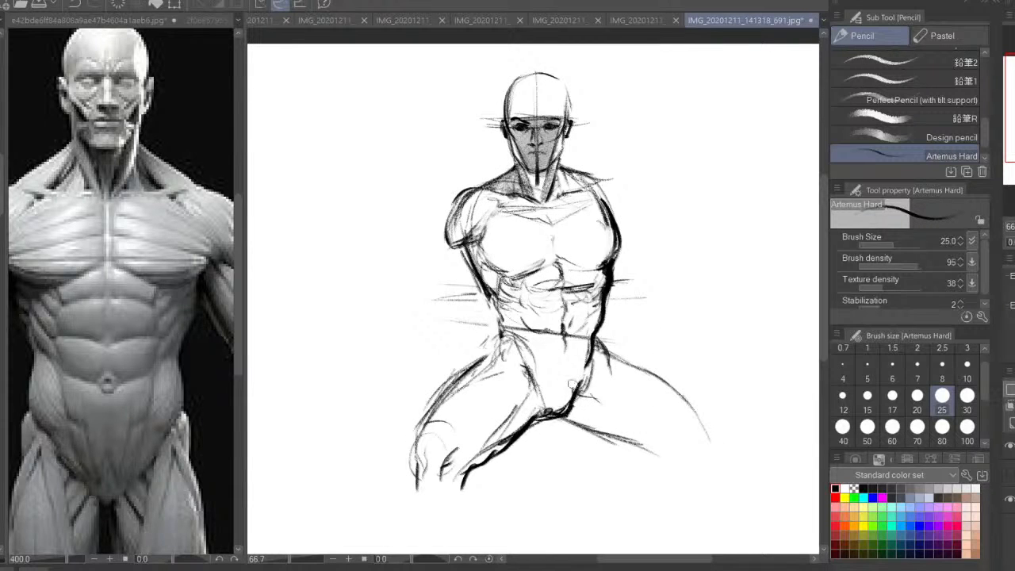
mouse_move(588, 377)
left_mouse_down()
mouse_move(560, 414)
mouse_move(602, 409)
left_mouse_up()
Mirror the view and erase both sketched legs with the Snap eraser at size 80, keeping the torso and pelvis
key("h")
left_click_drag(524, 318, 551, 300)
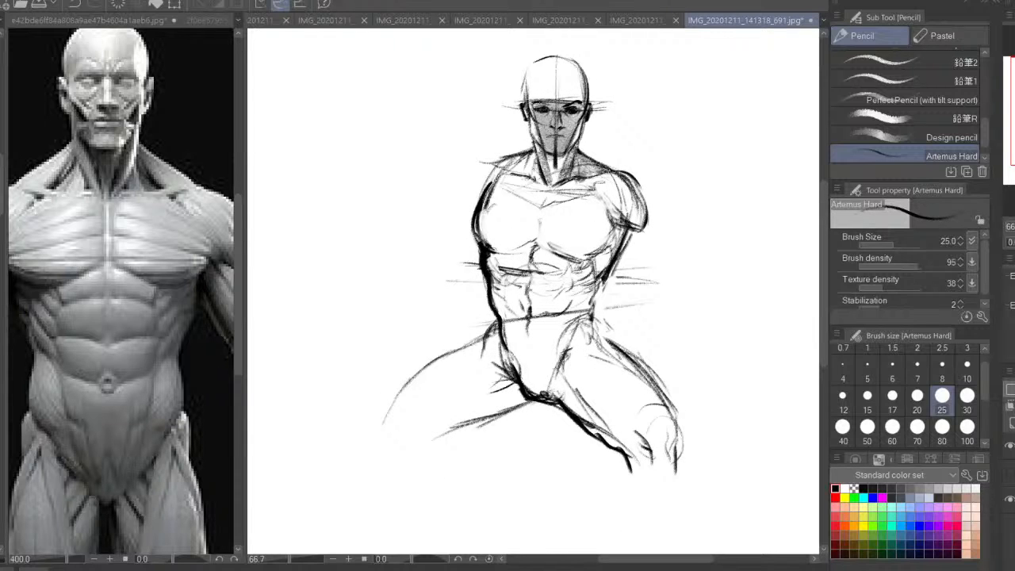
key("e")
left_click(942, 431)
mouse_move(626, 455)
left_mouse_down()
mouse_move(655, 394)
mouse_move(626, 443)
mouse_move(614, 367)
mouse_move(544, 460)
mouse_move(448, 365)
mouse_move(501, 412)
mouse_move(449, 328)
mouse_move(392, 444)
left_mouse_up()
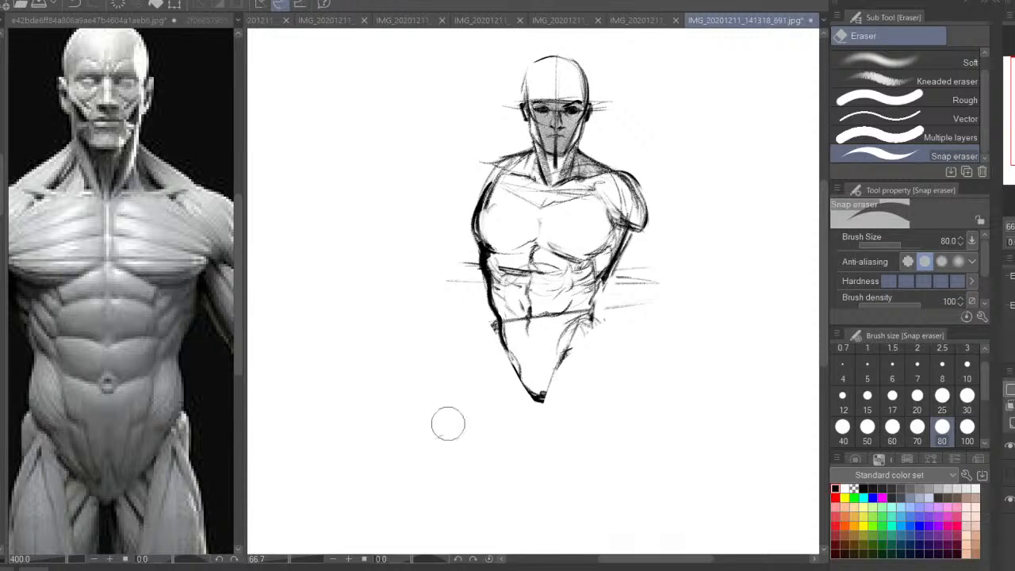
left_click_drag(448, 423, 455, 389)
Switch back to the Artemus Hard pencil and show the original drawing beneath the sketch again
key("p")
left_click_drag(652, 246, 653, 301)
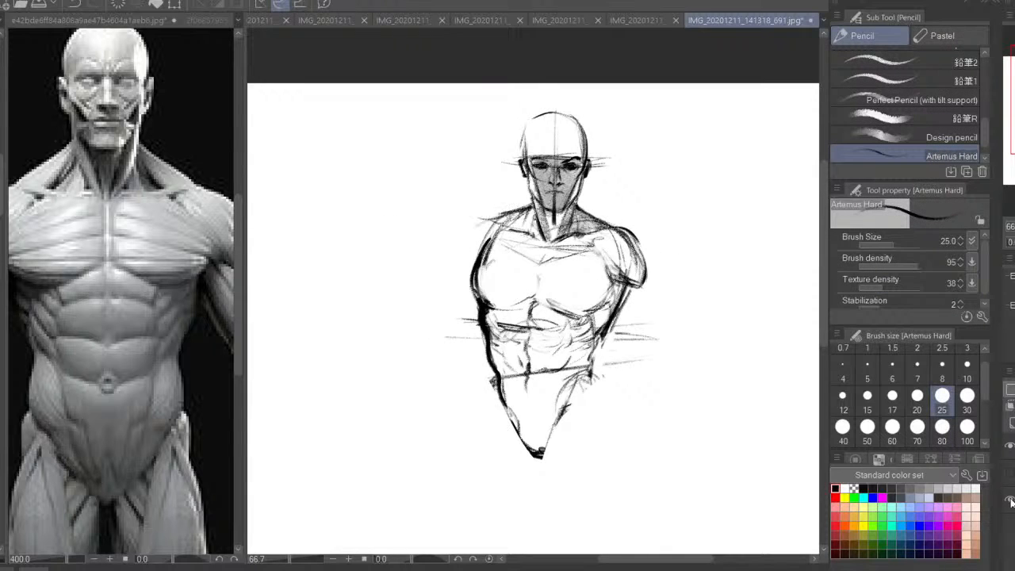
left_click(1010, 473)
key("ctrl+plus")
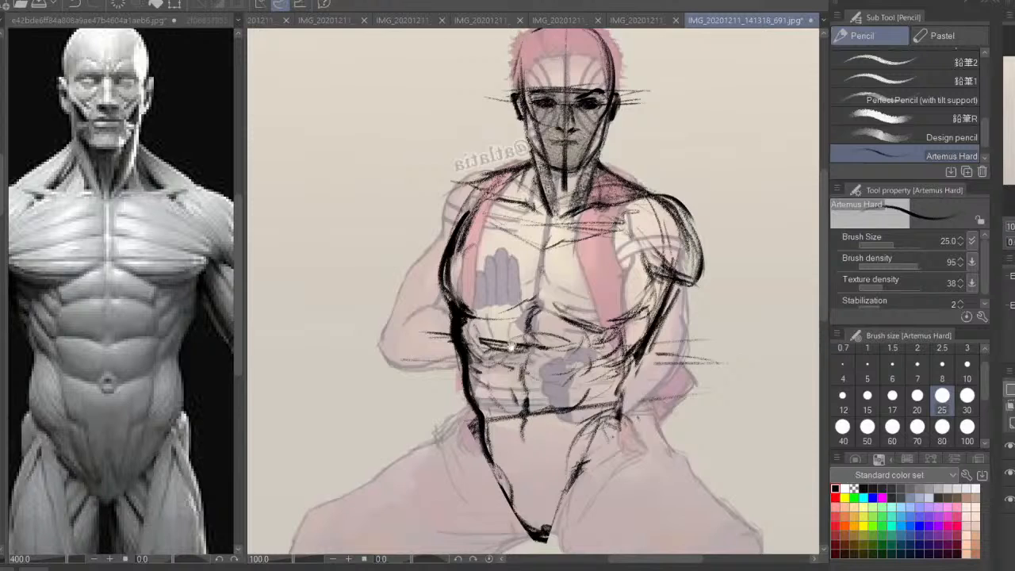
Darken the outer contour of the shoulder and upper arm on the figure's right-hand side, extending it down toward the elbow
mouse_move(511, 346)
left_mouse_down()
mouse_move(521, 372)
mouse_move(490, 337)
left_mouse_up()
left_click_drag(678, 231, 677, 278)
left_click_drag(666, 210, 682, 267)
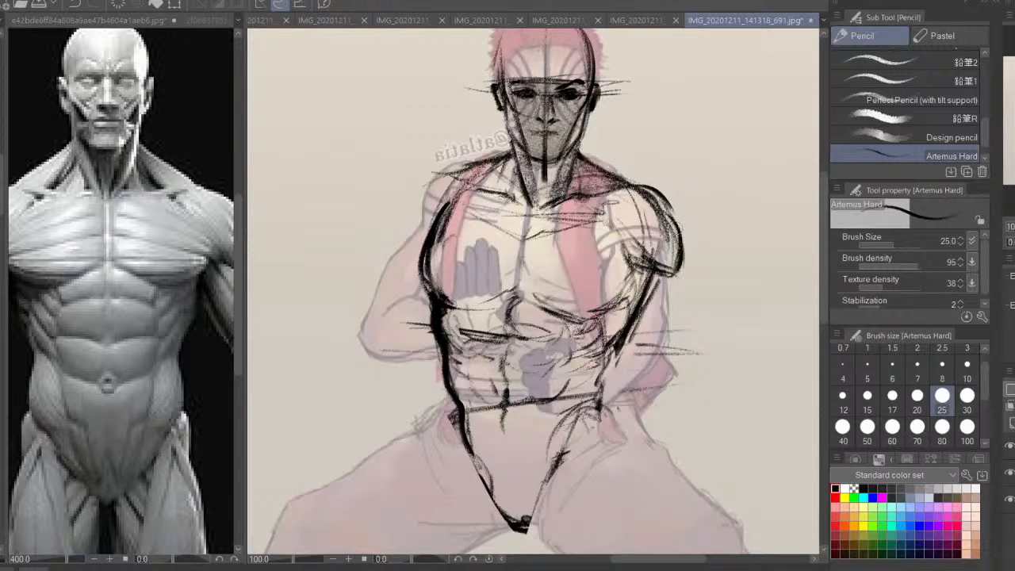
left_click_drag(630, 193, 672, 266)
left_click_drag(678, 209, 679, 340)
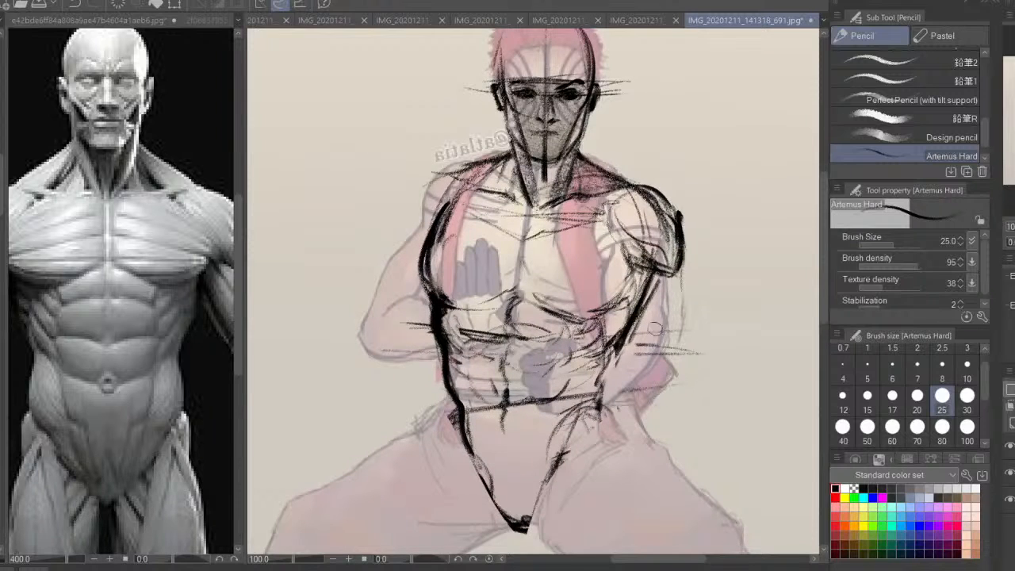
Outline the fist as a rounded block over the abdomen and hide the original drawing beneath the sketch
left_click_drag(566, 341, 597, 357)
mouse_move(542, 340)
left_mouse_down()
mouse_move(584, 344)
mouse_move(529, 393)
mouse_move(536, 399)
left_mouse_up()
left_click_drag(542, 404, 591, 398)
mouse_move(595, 392)
left_mouse_down()
mouse_move(593, 368)
mouse_move(593, 394)
left_mouse_up()
mouse_move(594, 361)
left_mouse_down()
mouse_move(584, 346)
mouse_move(524, 379)
mouse_move(563, 406)
mouse_move(587, 399)
left_mouse_up()
left_click_drag(584, 354, 584, 379)
left_click(1009, 473)
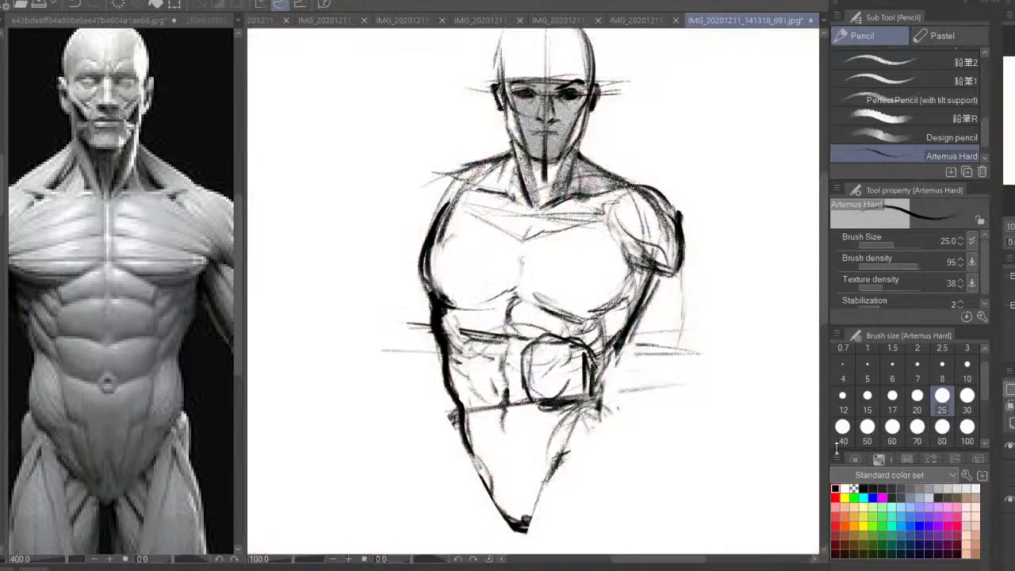
mouse_move(623, 332)
left_mouse_down()
mouse_move(631, 336)
mouse_move(588, 346)
left_mouse_up()
mouse_move(648, 312)
left_mouse_down()
mouse_move(673, 337)
mouse_move(615, 393)
mouse_move(683, 354)
left_mouse_up()
left_click_drag(683, 356, 689, 310)
left_click_drag(688, 271, 670, 361)
key("ctrl+z")
key("ctrl+z")
key("ctrl+z")
key("ctrl+z")
Sketch the bent arm from the shoulder around the elbow, running the forearm back to the fist
mouse_move(641, 238)
left_mouse_down()
mouse_move(686, 256)
mouse_move(620, 309)
left_mouse_up()
left_click_drag(688, 252, 696, 288)
mouse_move(687, 290)
left_mouse_down()
mouse_move(672, 354)
mouse_move(639, 390)
mouse_move(591, 401)
left_mouse_up()
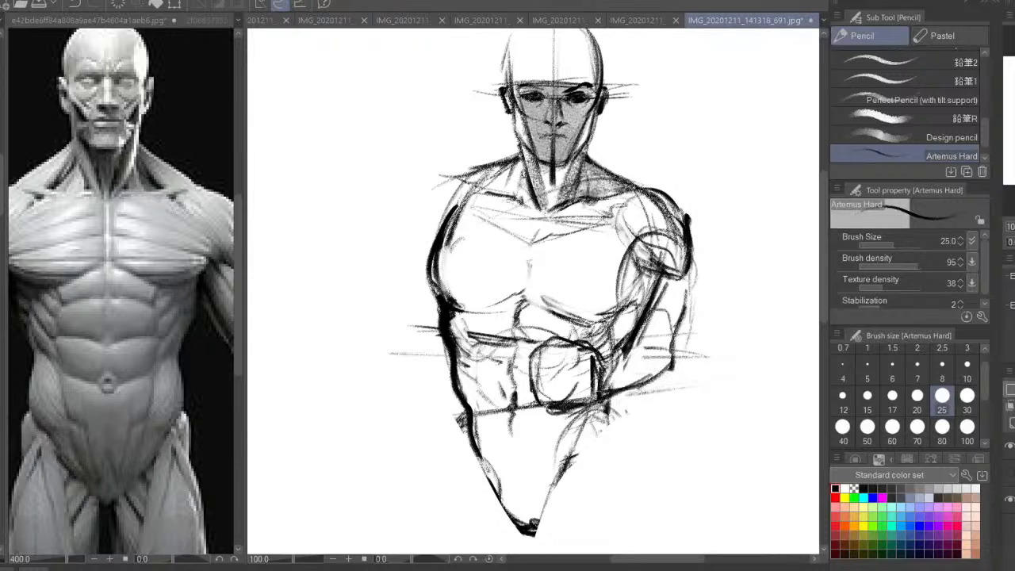
left_click_drag(582, 341, 604, 347)
mouse_move(617, 311)
left_mouse_down()
mouse_move(647, 306)
mouse_move(671, 322)
left_mouse_up()
left_click_drag(596, 348, 647, 232)
mouse_move(644, 234)
left_mouse_down()
mouse_move(619, 295)
mouse_move(642, 259)
left_mouse_up()
Mirror the view and strengthen the elbow, the forearm's underside and the top edge leading into the fist
key("h")
left_click_drag(532, 371, 550, 356)
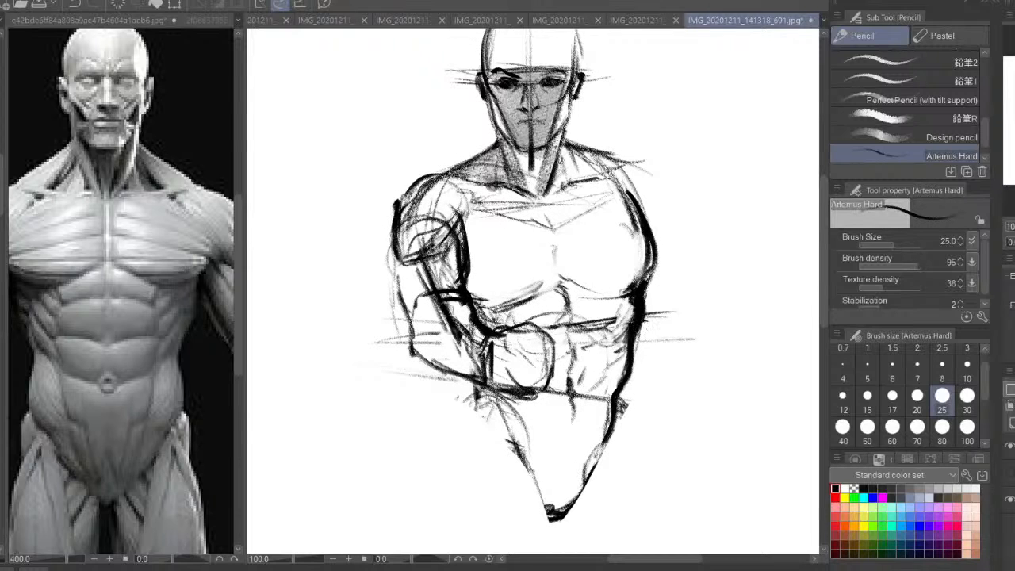
left_click_drag(405, 302, 396, 341)
left_click_drag(417, 356, 482, 373)
mouse_move(527, 330)
left_mouse_down()
mouse_move(499, 328)
mouse_move(466, 287)
mouse_move(415, 282)
mouse_move(472, 228)
mouse_move(411, 261)
mouse_move(420, 270)
mouse_move(444, 254)
mouse_move(463, 230)
mouse_move(458, 213)
mouse_move(406, 231)
mouse_move(409, 278)
mouse_move(463, 333)
mouse_move(437, 324)
mouse_move(486, 357)
mouse_move(528, 341)
mouse_move(505, 374)
mouse_move(535, 376)
mouse_move(496, 349)
mouse_move(465, 389)
mouse_move(440, 273)
mouse_move(428, 305)
mouse_move(460, 321)
mouse_move(484, 315)
mouse_move(484, 289)
mouse_move(444, 310)
mouse_move(428, 305)
mouse_move(432, 313)
left_mouse_up()
Erase the construction lines inside the bent arm and fist with the Artemus Hard pencil in transparent colour at size 70
left_click(917, 427)
left_click(853, 488)
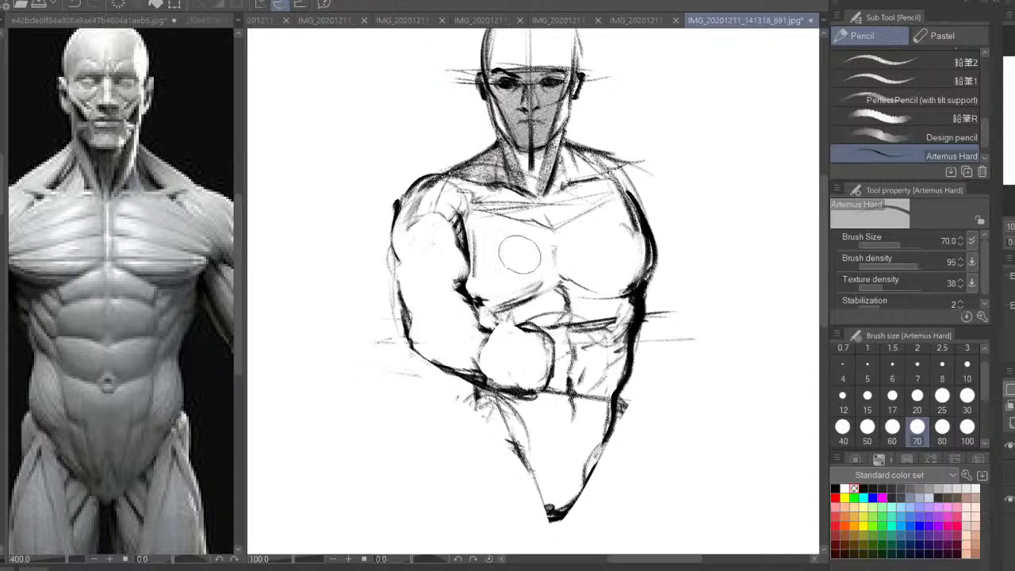
left_click_drag(519, 254, 520, 308)
mouse_move(413, 274)
left_mouse_down()
mouse_move(408, 286)
mouse_move(454, 288)
mouse_move(453, 371)
left_mouse_up()
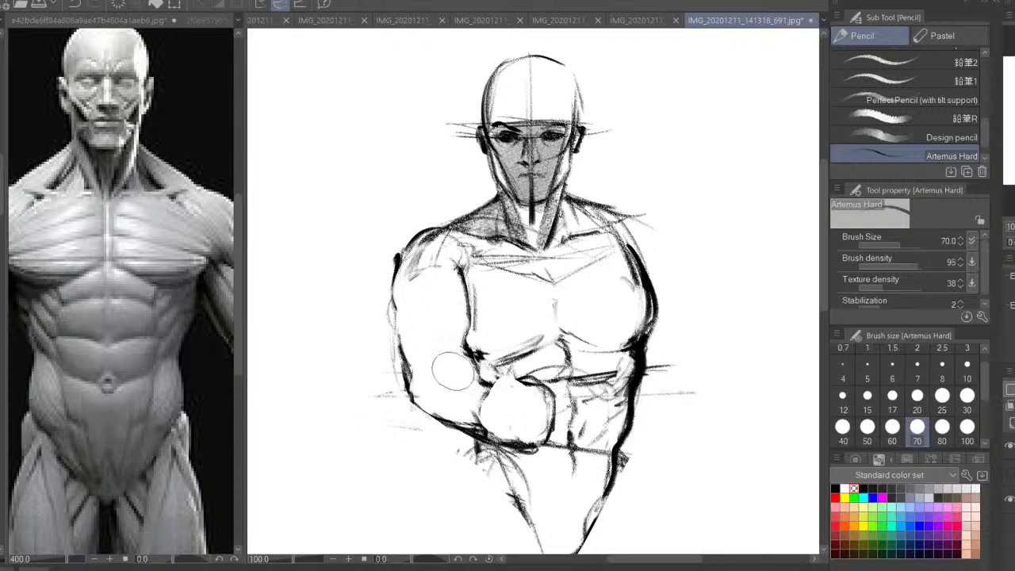
mouse_move(414, 277)
left_mouse_down()
mouse_move(385, 280)
mouse_move(389, 289)
left_mouse_up()
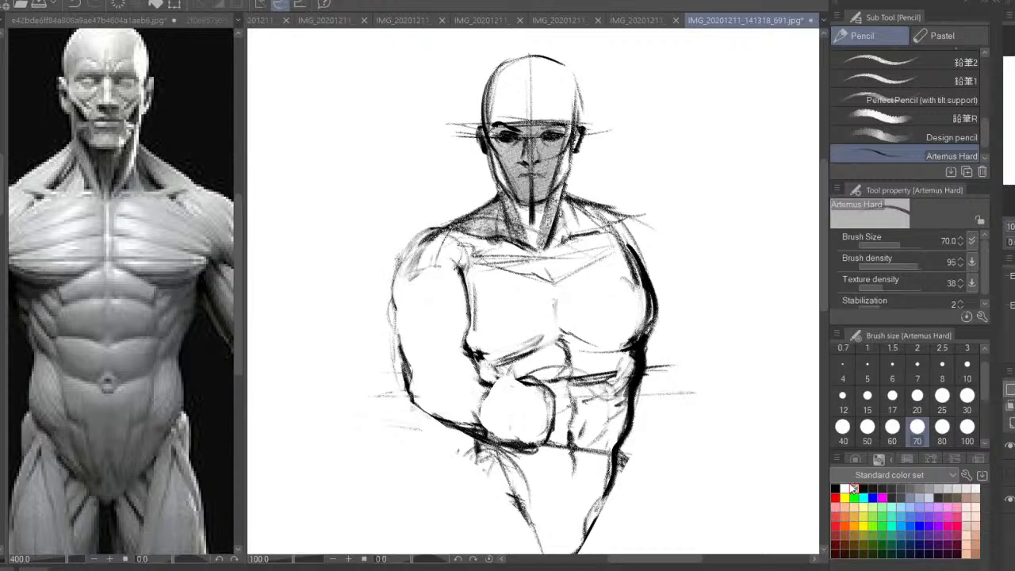
Draw the biceps, outer upper-arm contour and rounded forearm muscle in black at size 20
left_click(836, 488)
left_click(917, 404)
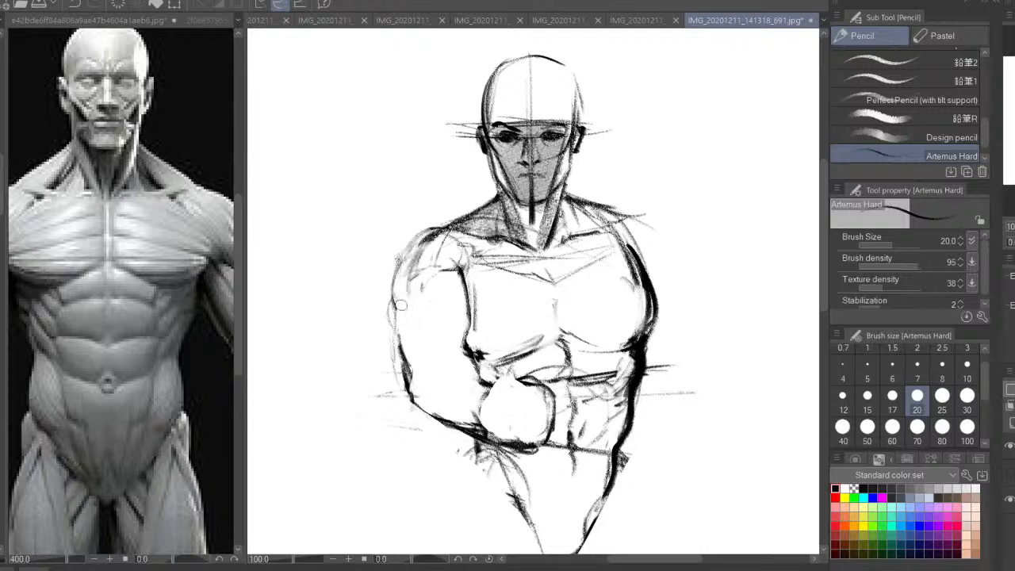
left_click_drag(458, 276, 418, 398)
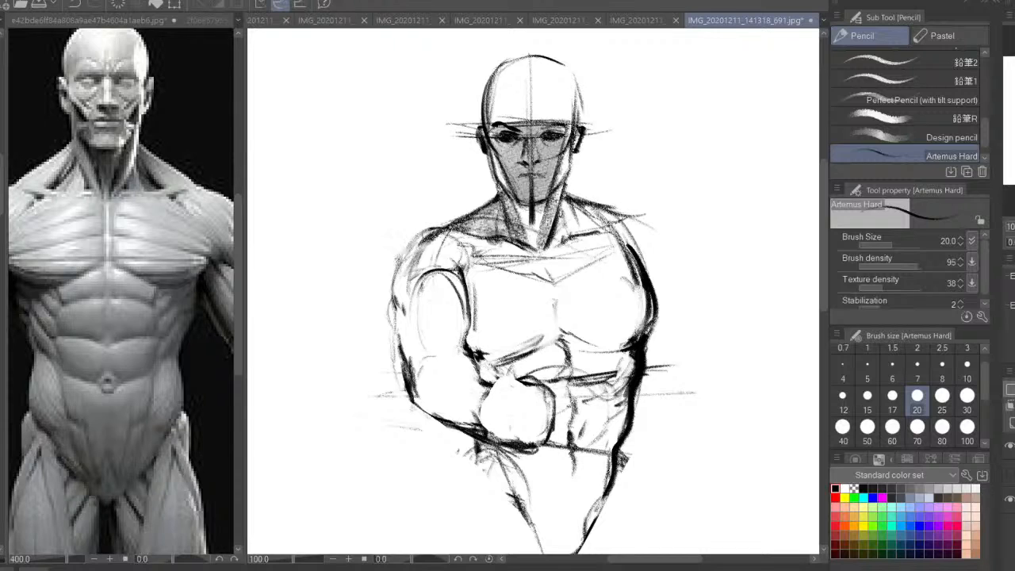
left_click_drag(432, 230, 401, 316)
left_click_drag(390, 273, 404, 373)
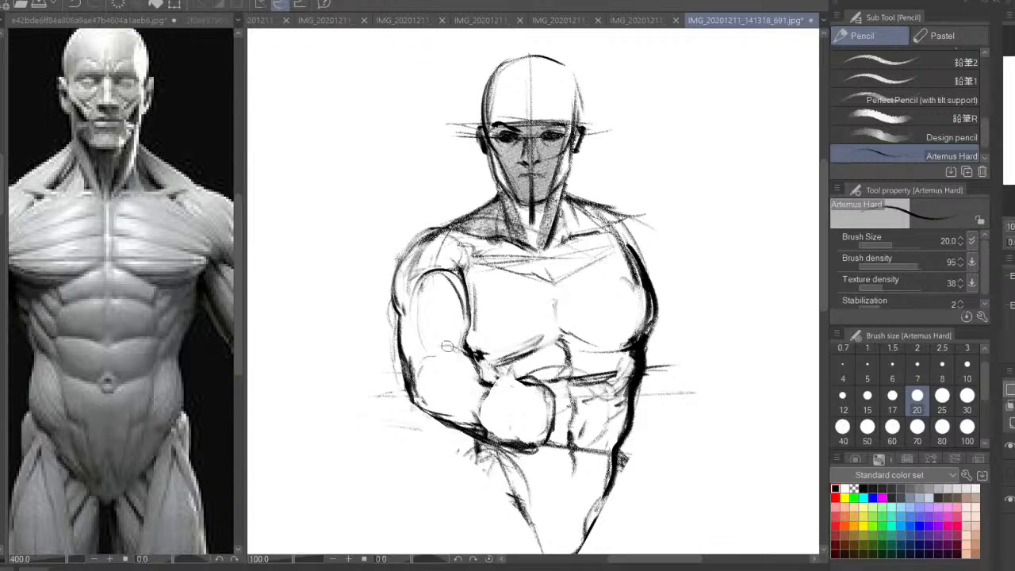
left_click_drag(447, 346, 430, 353)
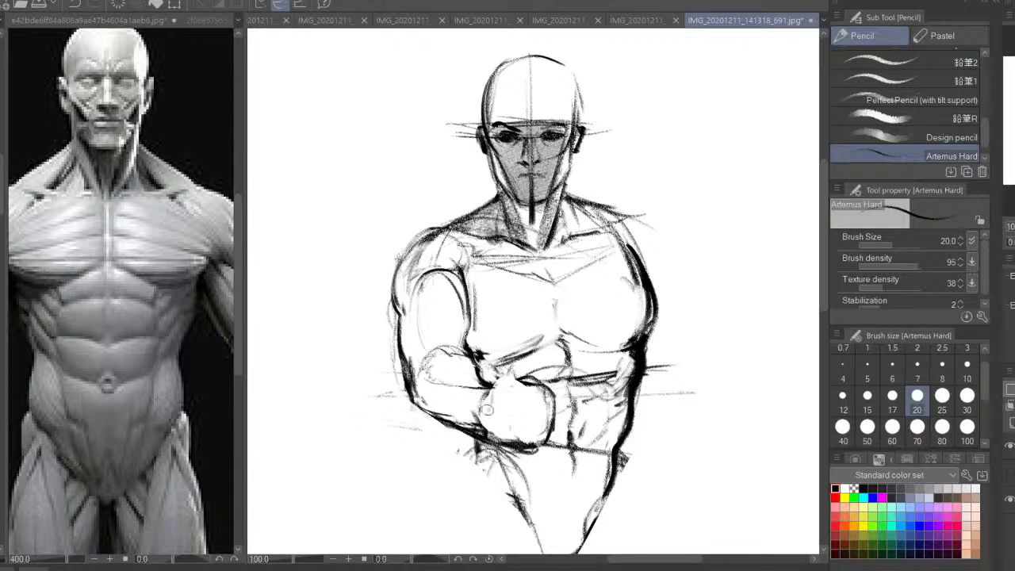
mouse_move(496, 392)
left_mouse_down()
mouse_move(530, 373)
mouse_move(508, 328)
left_mouse_up()
Redraw the chest muscle beside the bent arm, defining its rounded contour, armpit edge and lower border
key("ctrl+plus")
left_click_drag(430, 287, 452, 334)
mouse_move(442, 217)
left_mouse_down()
mouse_move(520, 235)
mouse_move(571, 277)
left_mouse_up()
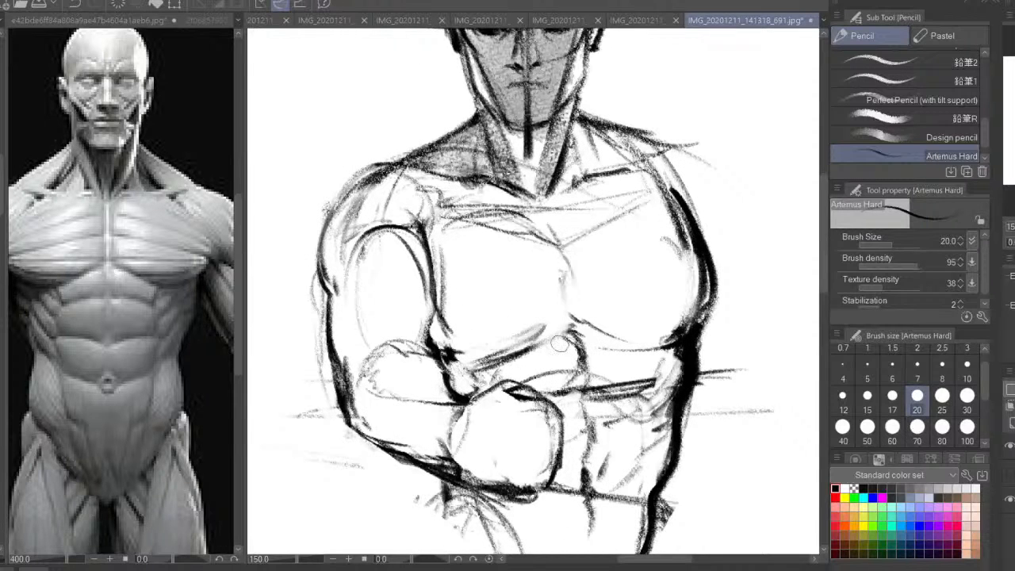
left_click_drag(554, 329, 535, 347)
mouse_move(441, 320)
left_mouse_down()
mouse_move(498, 345)
mouse_move(444, 330)
mouse_move(441, 279)
left_mouse_up()
mouse_move(437, 344)
left_mouse_down()
mouse_move(374, 229)
mouse_move(354, 247)
left_mouse_up()
mouse_move(442, 320)
left_mouse_down()
mouse_move(454, 336)
mouse_move(508, 350)
mouse_move(552, 341)
left_mouse_up()
mouse_move(697, 276)
left_mouse_down()
mouse_move(683, 228)
mouse_move(642, 204)
mouse_move(585, 222)
left_mouse_up()
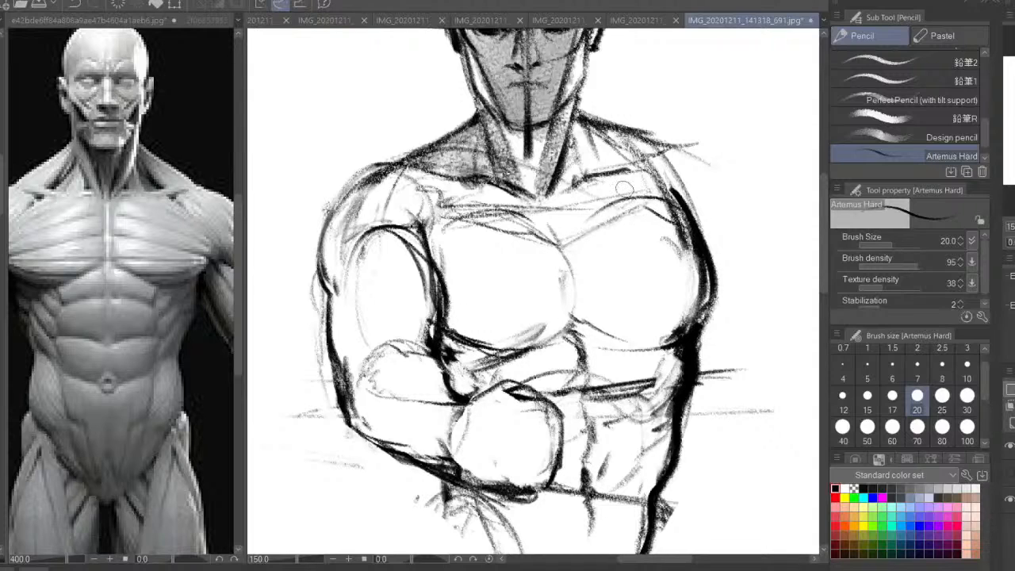
Refine the collarbone on the opposite side and add a small nipple on the chest muscle beside the bent arm
left_click_drag(640, 169, 577, 187)
left_click_drag(602, 148, 633, 165)
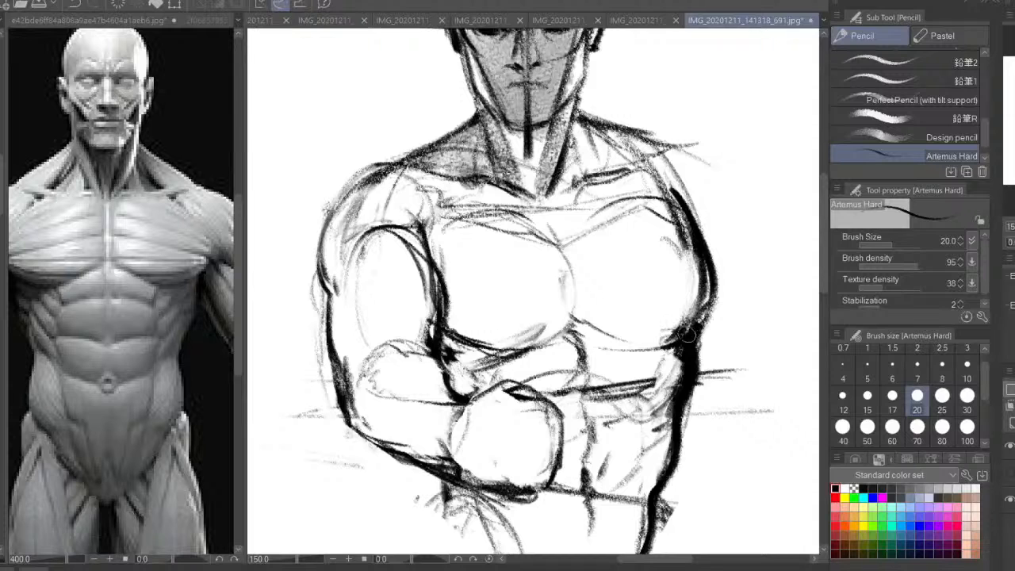
left_click_drag(482, 317, 499, 316)
key("ctrl+minus")
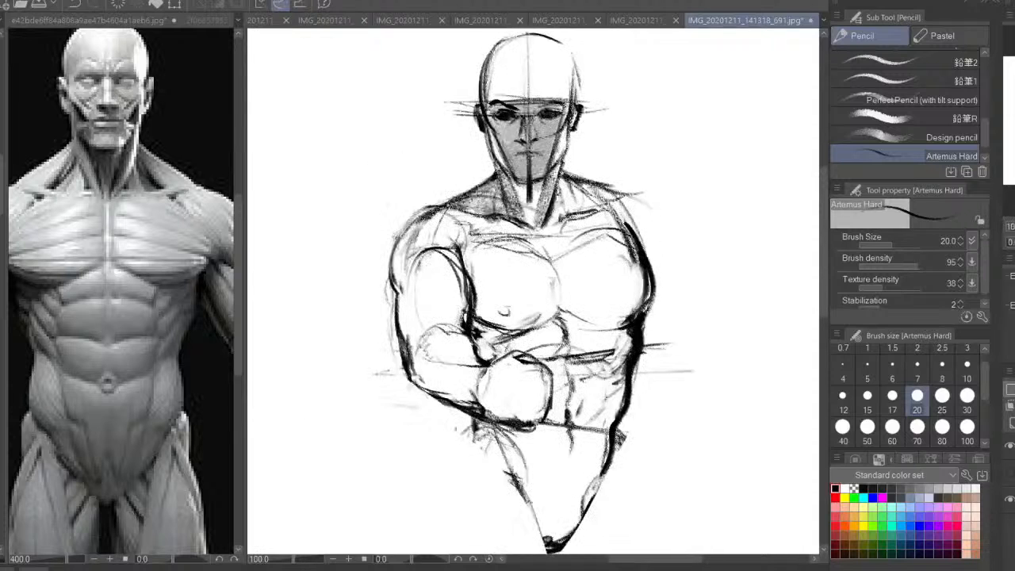
left_click_drag(515, 362, 508, 325)
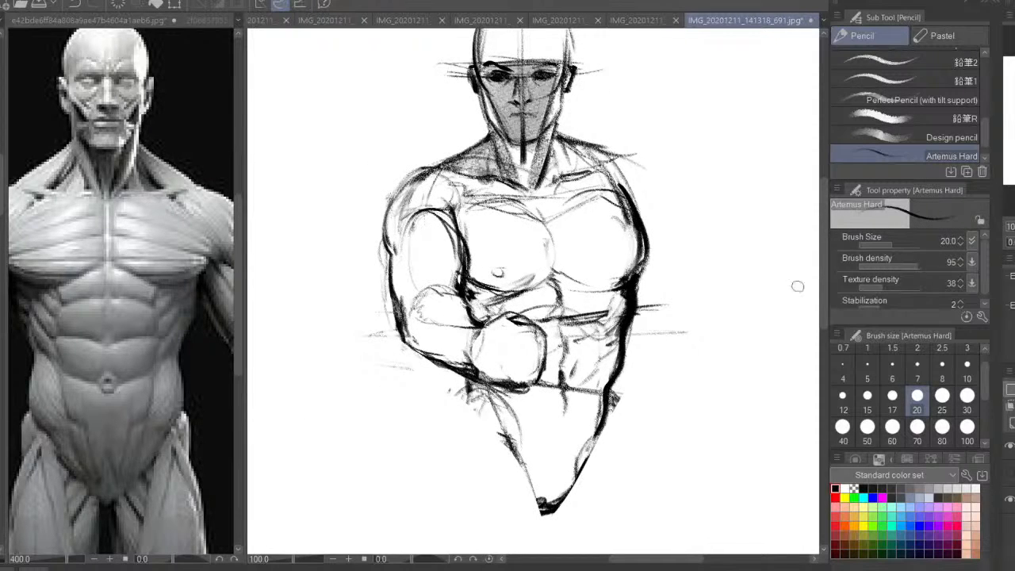
Mirror the view and widen the drawing area by narrowing the anatomy reference window
key("h")
key("ctrl+minus")
left_click_drag(564, 392, 562, 425)
key("ctrl+plus")
key("ctrl+plus")
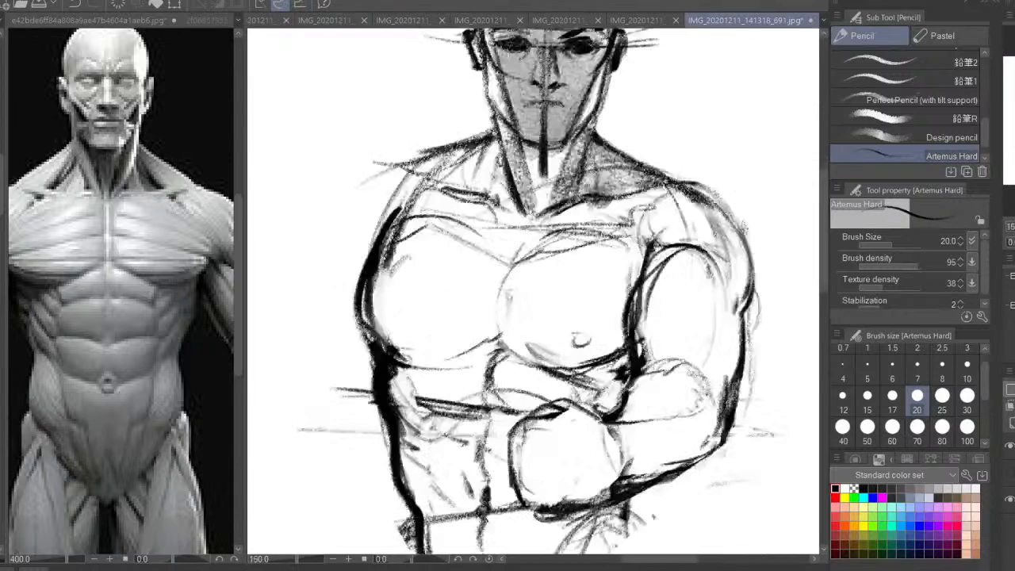
left_click_drag(675, 471, 678, 376)
left_click_drag(241, 400, 37, 422)
mouse_move(551, 380)
left_mouse_down()
mouse_move(581, 354)
mouse_move(496, 375)
left_mouse_up()
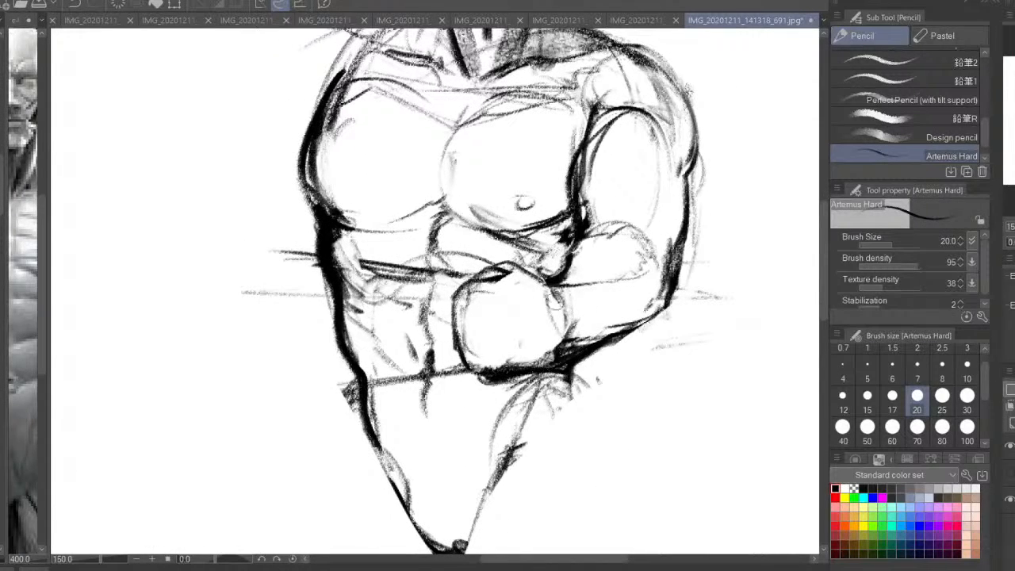
Mirror the view back and define the wrist with a curved line where the forearm meets the fist
mouse_move(556, 303)
left_mouse_down()
mouse_move(572, 322)
mouse_move(615, 314)
mouse_move(489, 272)
left_mouse_up()
key("h")
key("ctrl+z")
key("ctrl+z")
left_click_drag(356, 337, 413, 371)
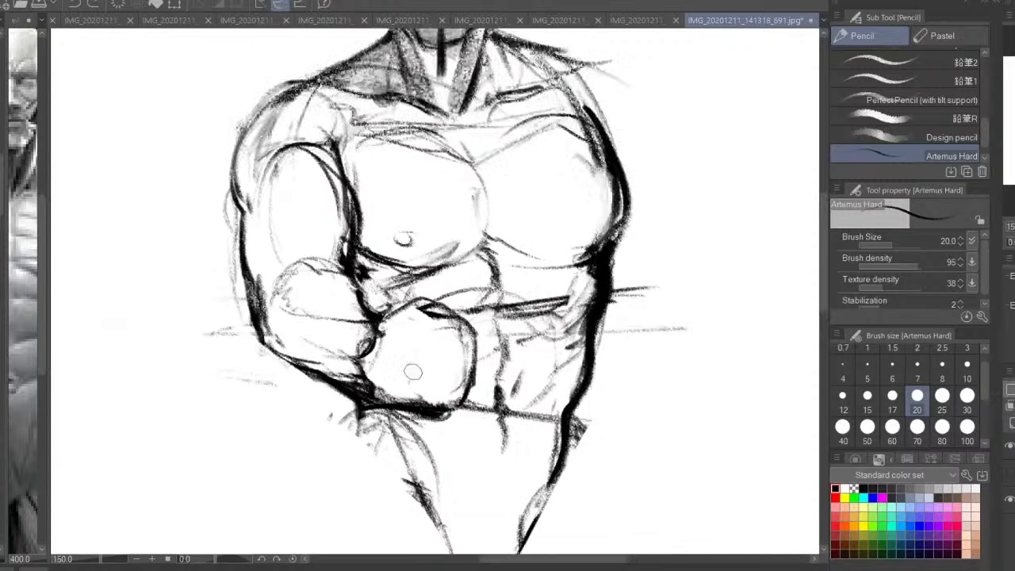
mouse_move(379, 324)
left_mouse_down()
mouse_move(426, 301)
mouse_move(455, 313)
mouse_move(399, 323)
left_mouse_up()
left_click_drag(395, 323, 394, 349)
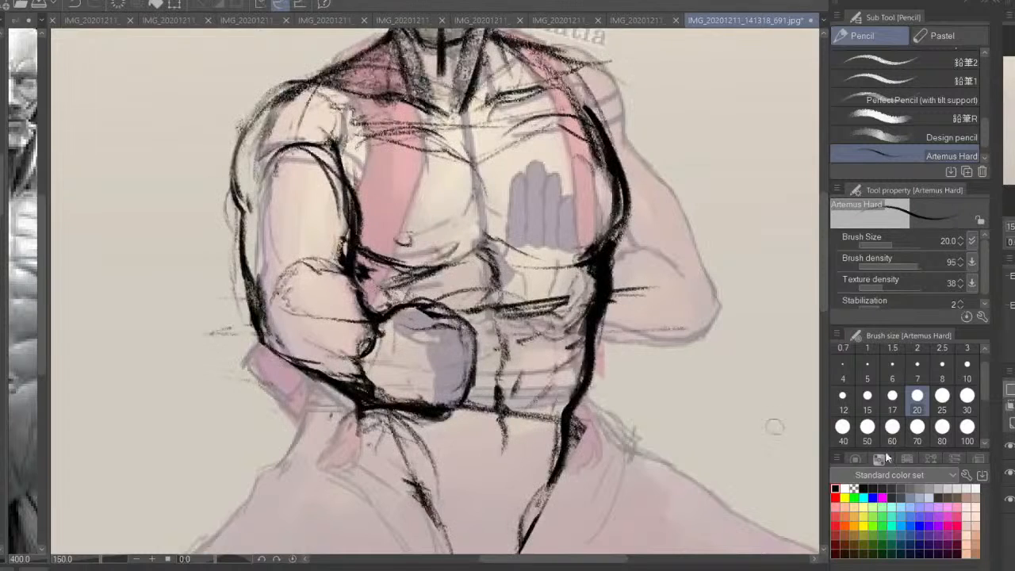
Draw the thumb and curled fingers extending from the fist block, then mirror the view to check them
left_click_drag(438, 410, 500, 396)
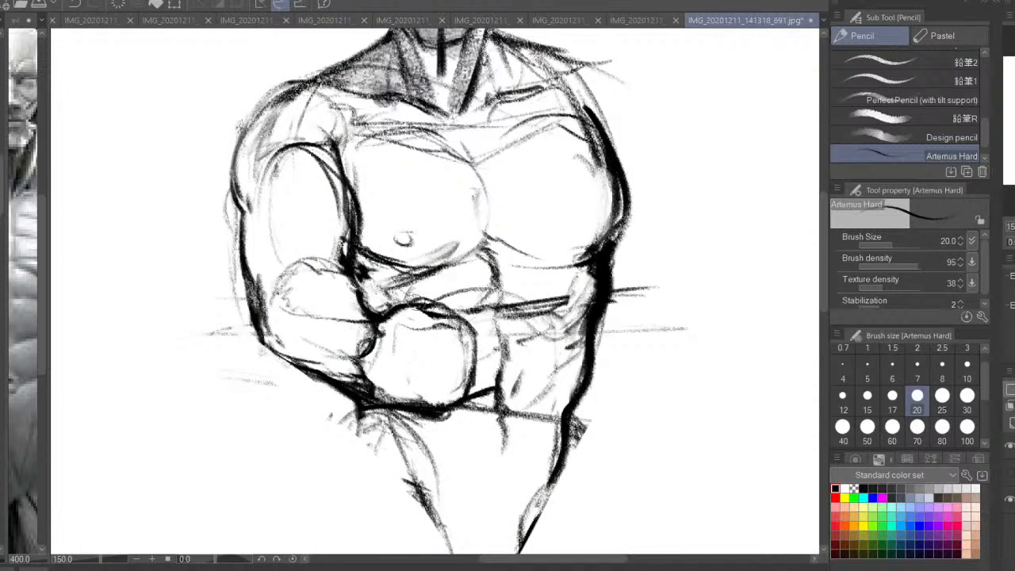
mouse_move(392, 314)
left_mouse_down()
mouse_move(380, 338)
mouse_move(411, 295)
mouse_move(458, 279)
mouse_move(463, 300)
left_mouse_up()
mouse_move(463, 300)
left_mouse_down()
mouse_move(445, 295)
mouse_move(440, 312)
mouse_move(508, 352)
mouse_move(524, 320)
mouse_move(480, 307)
mouse_move(485, 325)
mouse_move(517, 335)
mouse_move(463, 385)
mouse_move(468, 404)
mouse_move(446, 413)
mouse_move(489, 413)
left_mouse_up()
left_click_drag(489, 413, 507, 352)
left_click_drag(477, 390, 443, 416)
key("h")
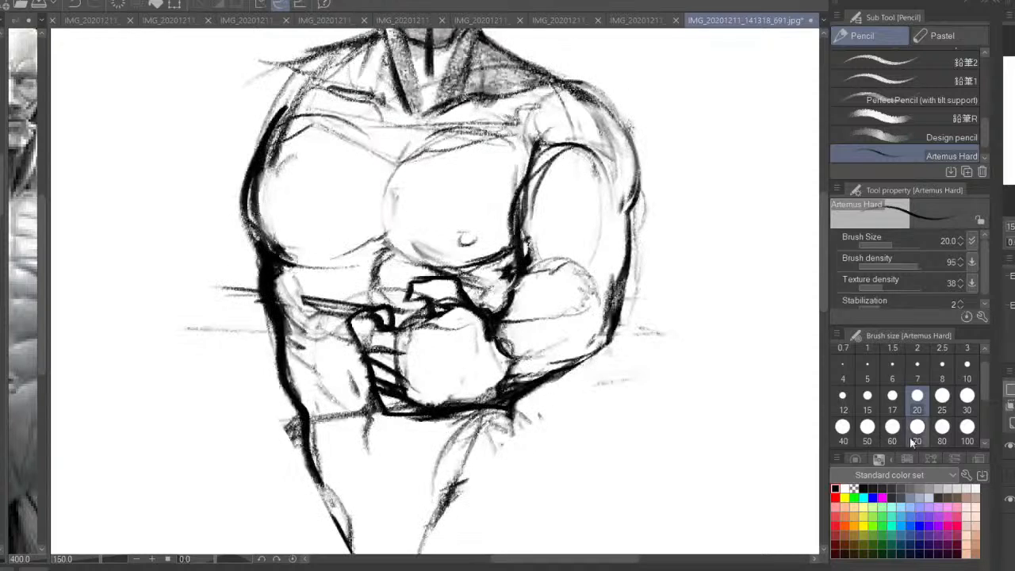
Erase the overlapping wrist and lower forearm lines with transparent colour, leaving a clean transition into the hand
left_click(854, 489)
mouse_move(499, 383)
left_mouse_down()
mouse_move(512, 387)
mouse_move(449, 403)
mouse_move(523, 379)
mouse_move(485, 400)
mouse_move(474, 392)
mouse_move(507, 355)
mouse_move(466, 365)
mouse_move(448, 405)
mouse_move(418, 403)
left_mouse_up()
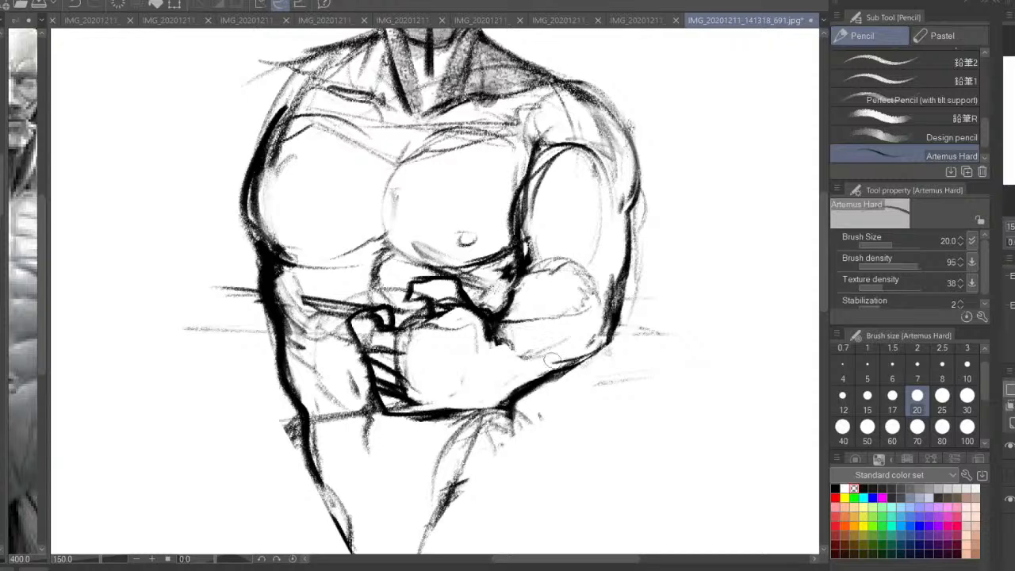
left_click_drag(526, 355, 502, 340)
left_click_drag(508, 320, 501, 338)
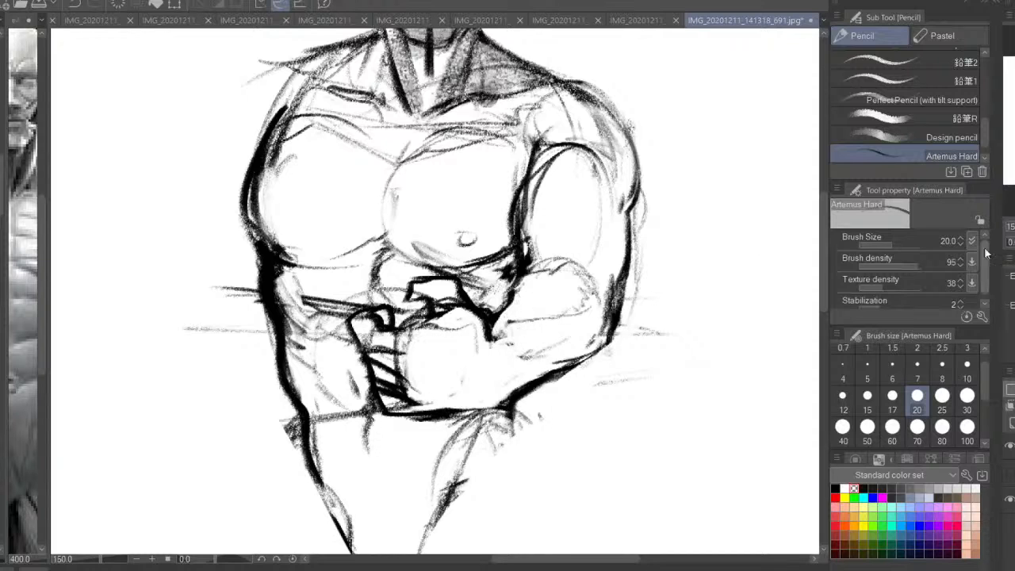
left_click(1012, 242)
left_click_drag(575, 347, 627, 397)
Draw the rounded heel of the fist at the wrist in black and add light lines across the back of the hand
left_click(835, 489)
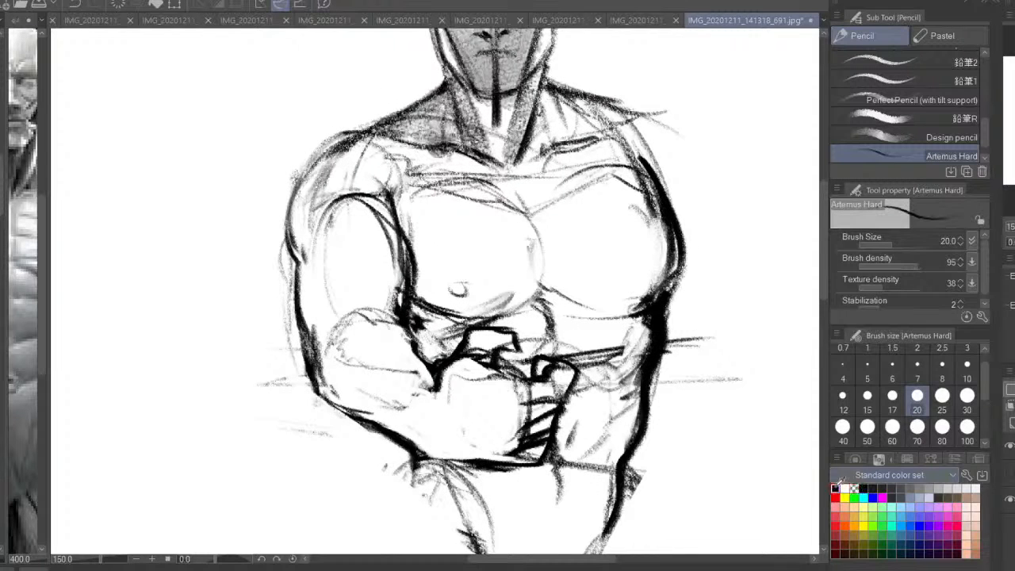
left_click_drag(409, 401, 422, 447)
mouse_move(428, 395)
left_mouse_down()
mouse_move(441, 449)
mouse_move(417, 442)
left_mouse_up()
left_click_drag(450, 370, 416, 396)
mouse_move(494, 403)
left_mouse_down()
mouse_move(520, 399)
mouse_move(470, 403)
left_mouse_up()
left_click_drag(528, 414, 467, 428)
left_click_drag(514, 445, 494, 446)
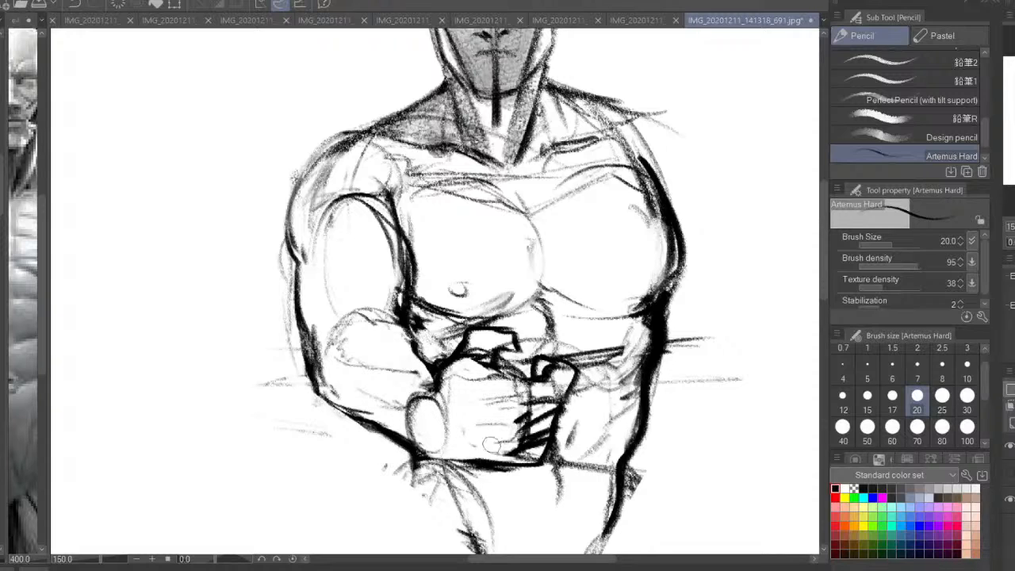
Thicken the contours of the thumb and the curled index finger on the fist
mouse_move(547, 375)
left_mouse_down()
mouse_move(554, 369)
mouse_move(564, 408)
left_mouse_up()
mouse_move(493, 340)
left_mouse_down()
mouse_move(510, 354)
mouse_move(525, 341)
left_mouse_up()
mouse_move(498, 349)
left_mouse_down()
mouse_move(526, 363)
mouse_move(500, 366)
left_mouse_up()
left_click_drag(491, 372, 474, 387)
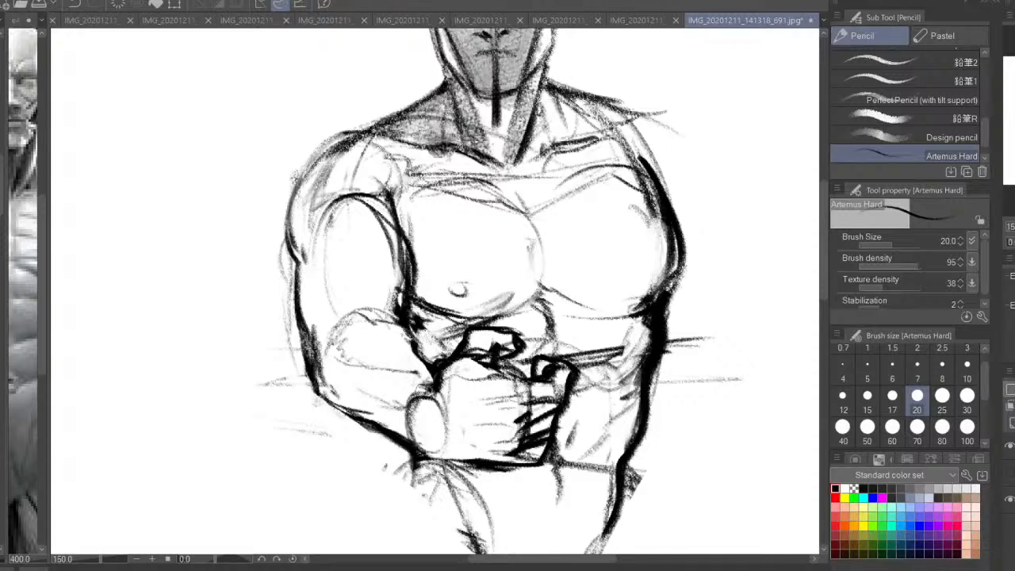
left_click_drag(415, 398, 436, 395)
mouse_move(474, 459)
left_mouse_down()
mouse_move(417, 449)
mouse_move(444, 454)
left_mouse_up()
key("ctrl+z")
key("ctrl+z")
Darken the elbow and forearm contour, mirror the view and touch up the opposite shoulder line
scroll(475, 372, "down", 1)
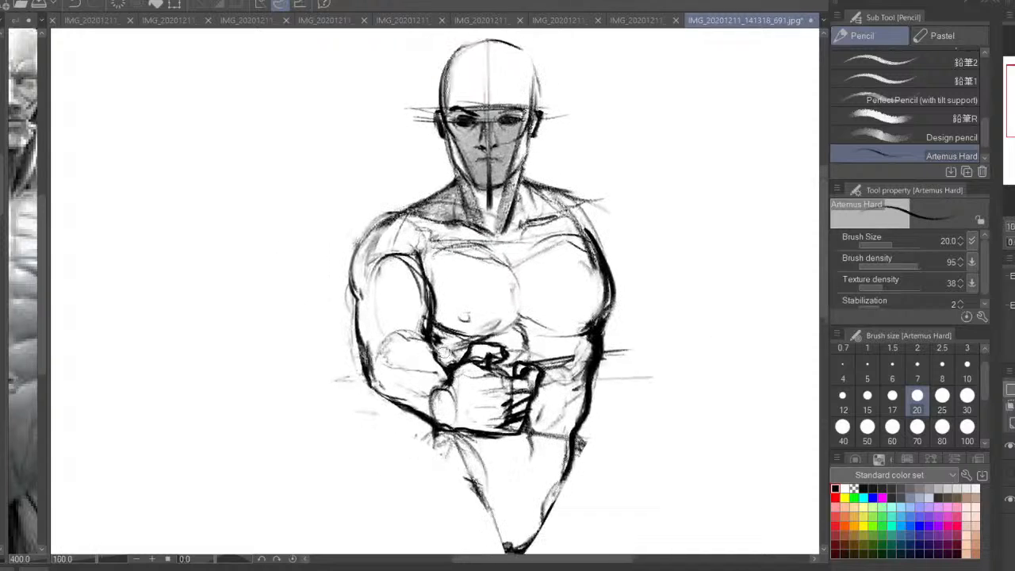
mouse_move(441, 355)
left_mouse_down()
mouse_move(452, 368)
mouse_move(432, 336)
mouse_move(380, 354)
mouse_move(387, 404)
mouse_move(419, 412)
left_mouse_up()
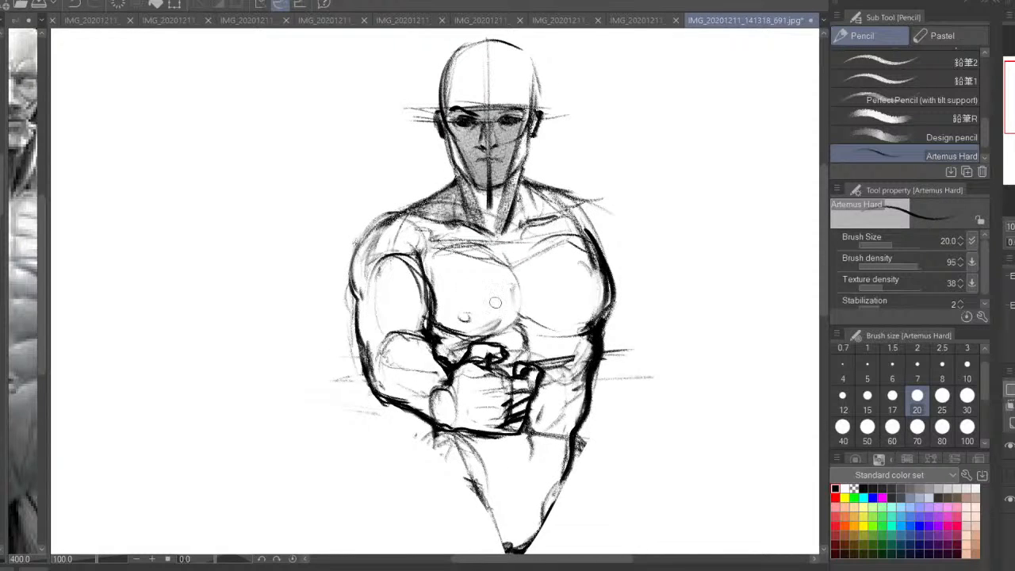
key("h")
left_click_drag(561, 373, 661, 347)
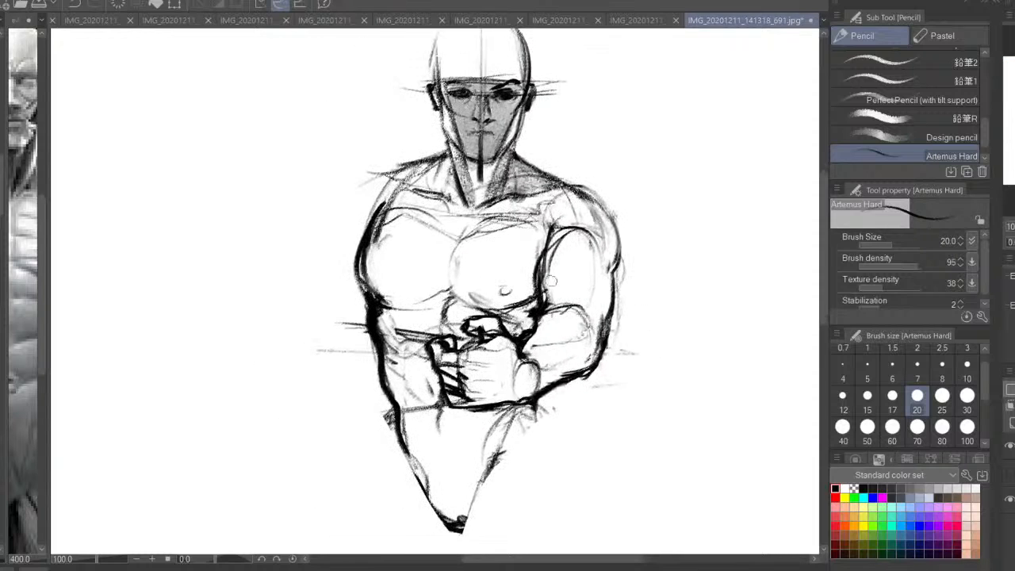
left_click_drag(406, 165, 360, 181)
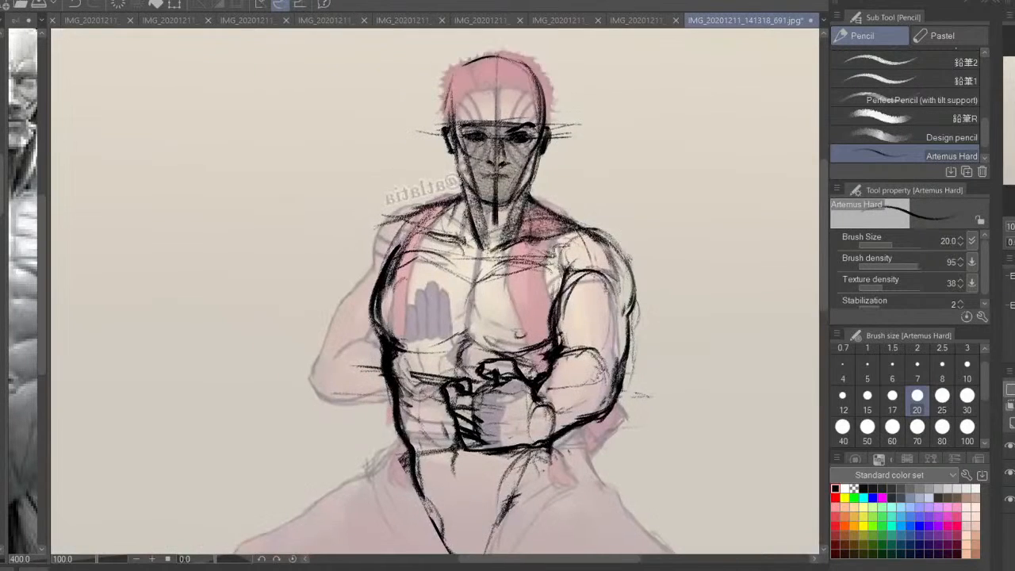
Show the original drawing and trace the outline of the open hand's raised fingers over the chest
key("ctrl+plus")
mouse_move(444, 428)
left_mouse_down()
mouse_move(475, 390)
mouse_move(429, 392)
mouse_move(414, 341)
mouse_move(430, 268)
left_mouse_up()
left_click_drag(435, 262, 441, 313)
mouse_move(435, 253)
left_mouse_down()
mouse_move(474, 242)
mouse_move(481, 337)
left_mouse_up()
left_click_drag(475, 244, 483, 331)
mouse_move(474, 240)
left_mouse_down()
mouse_move(445, 241)
mouse_move(419, 325)
left_mouse_up()
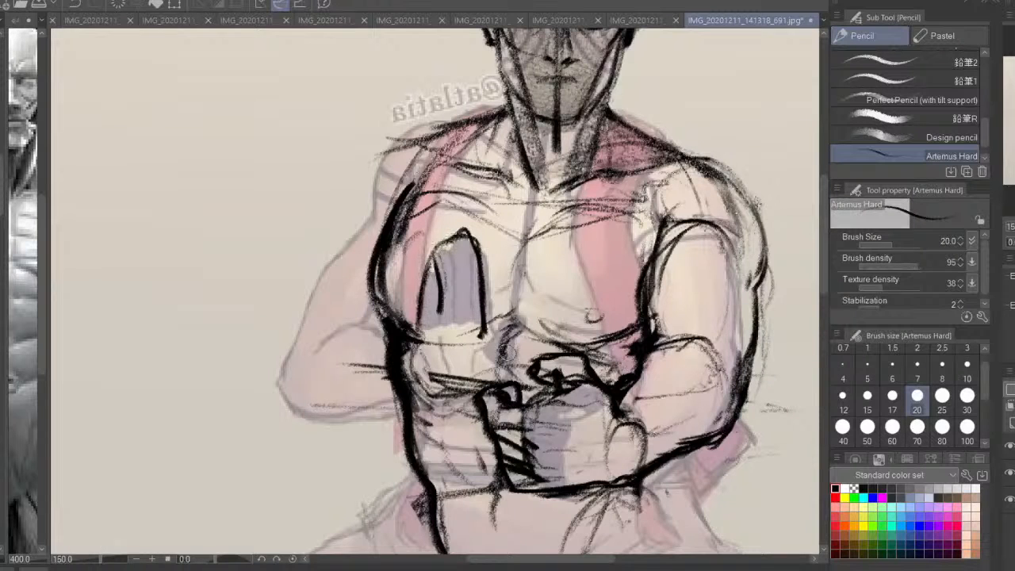
Add the open hand's thumb and palm base, hide the original drawing and separate the individual fingers
left_click_drag(506, 343, 480, 346)
left_click_drag(476, 344, 442, 363)
left_click(1010, 474)
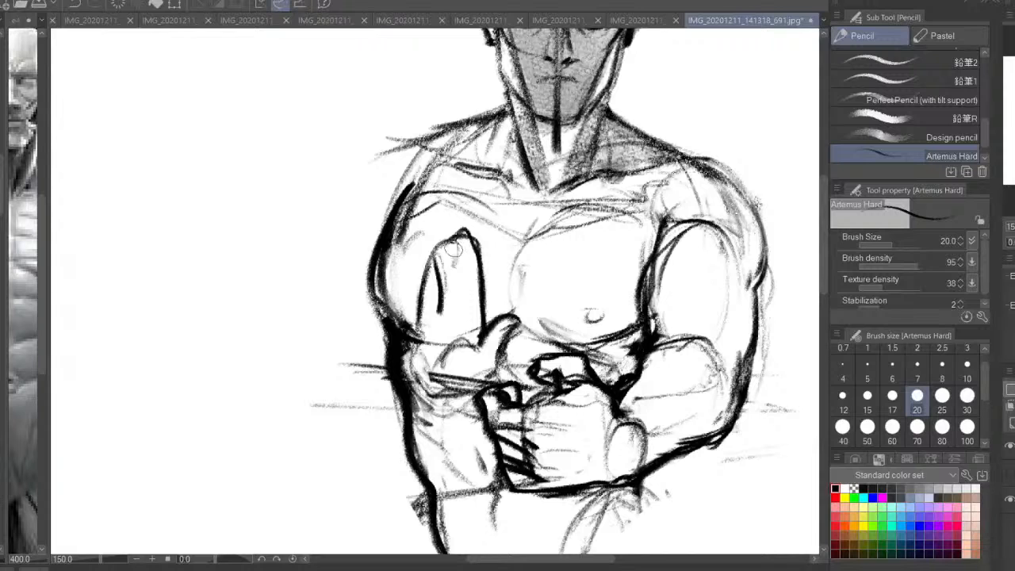
mouse_move(455, 246)
left_mouse_down()
mouse_move(457, 308)
mouse_move(442, 298)
mouse_move(444, 241)
mouse_move(465, 321)
mouse_move(470, 263)
mouse_move(477, 314)
mouse_move(469, 243)
mouse_move(455, 234)
mouse_move(423, 269)
mouse_move(479, 306)
mouse_move(466, 318)
mouse_move(477, 334)
mouse_move(480, 326)
mouse_move(478, 360)
mouse_move(464, 395)
mouse_move(409, 360)
left_mouse_up()
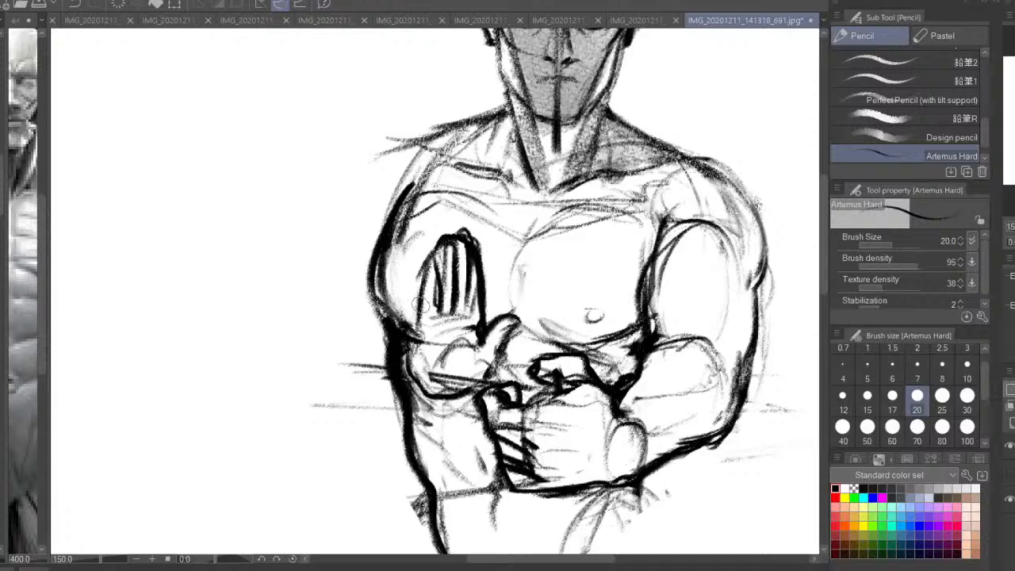
Draw the outer edge of the open hand's palm and curve it into the wrist
left_click_drag(422, 290, 415, 341)
left_click_drag(407, 355, 441, 395)
left_click_drag(595, 237, 569, 364)
left_click_drag(688, 391, 674, 276)
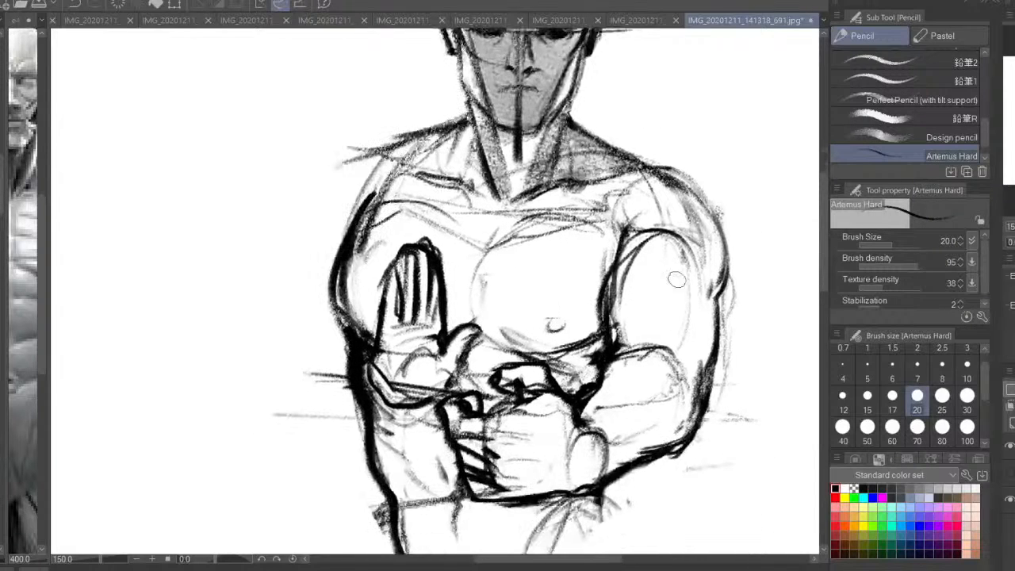
key("ctrl+minus")
left_click_drag(593, 123, 598, 218)
mouse_move(582, 199)
left_mouse_down()
mouse_move(610, 277)
mouse_move(584, 268)
left_mouse_up()
mouse_move(589, 166)
left_mouse_down()
mouse_move(595, 227)
mouse_move(612, 230)
mouse_move(610, 270)
mouse_move(634, 230)
mouse_move(624, 227)
mouse_move(610, 168)
mouse_move(596, 238)
left_mouse_up()
left_click_drag(583, 281, 593, 261)
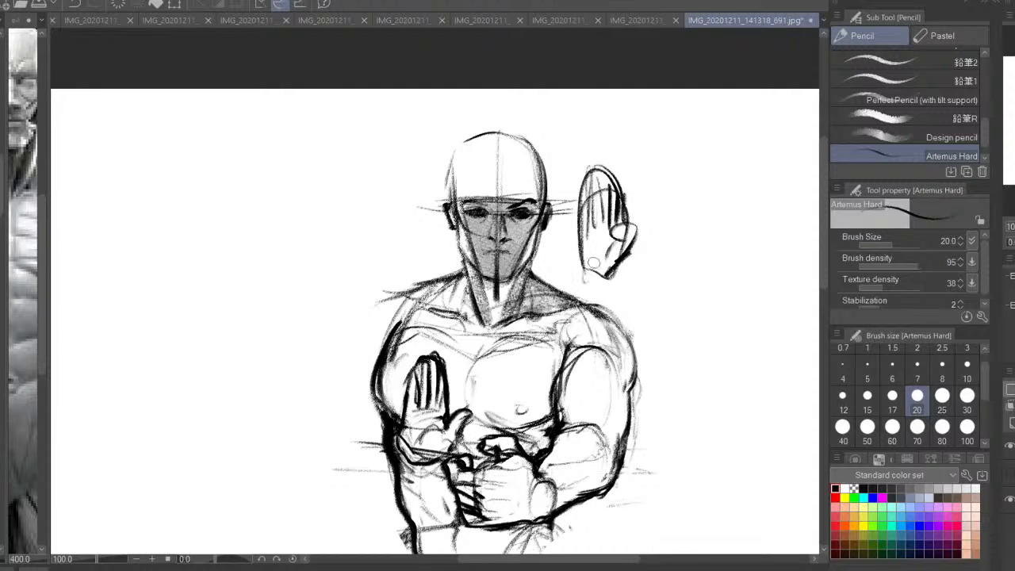
key("ctrl+z")
key("ctrl+z")
key("ctrl+z")
key("ctrl+z")
key("ctrl+z")
key("ctrl+z")
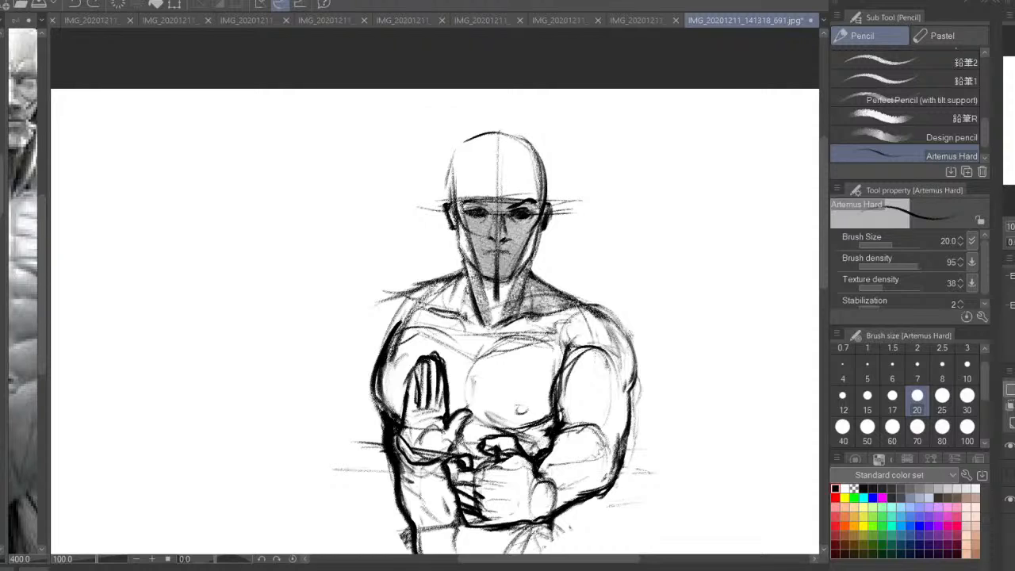
Thin the heavy lines between the open hand's fingers and clean up its contour and palm by erasing
left_click_drag(448, 331, 475, 292)
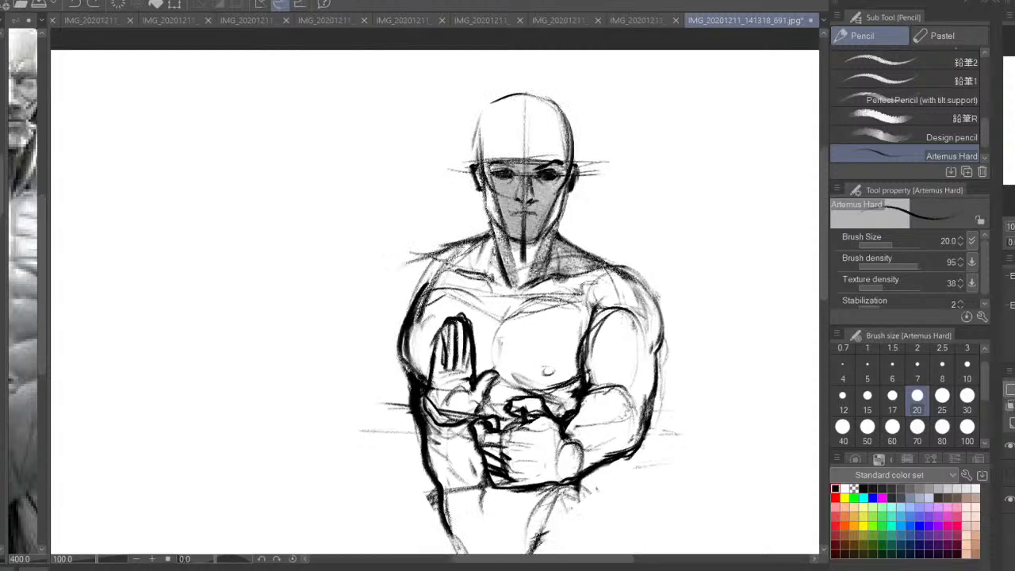
key("ctrl+minus")
key("ctrl+plus")
key("ctrl+plus")
left_click_drag(443, 370, 458, 270)
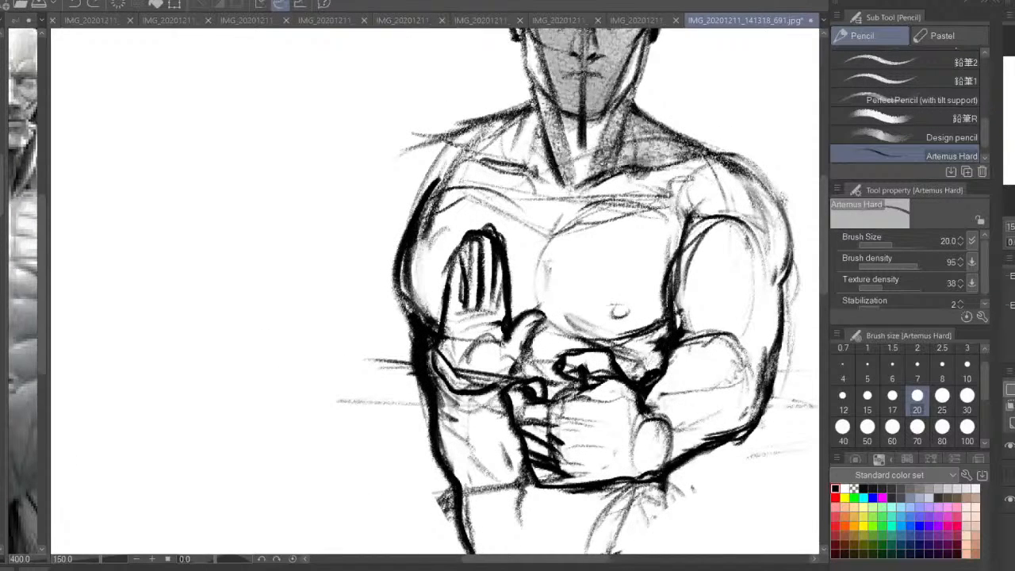
left_click_drag(476, 248, 474, 303)
left_click_drag(489, 240, 489, 292)
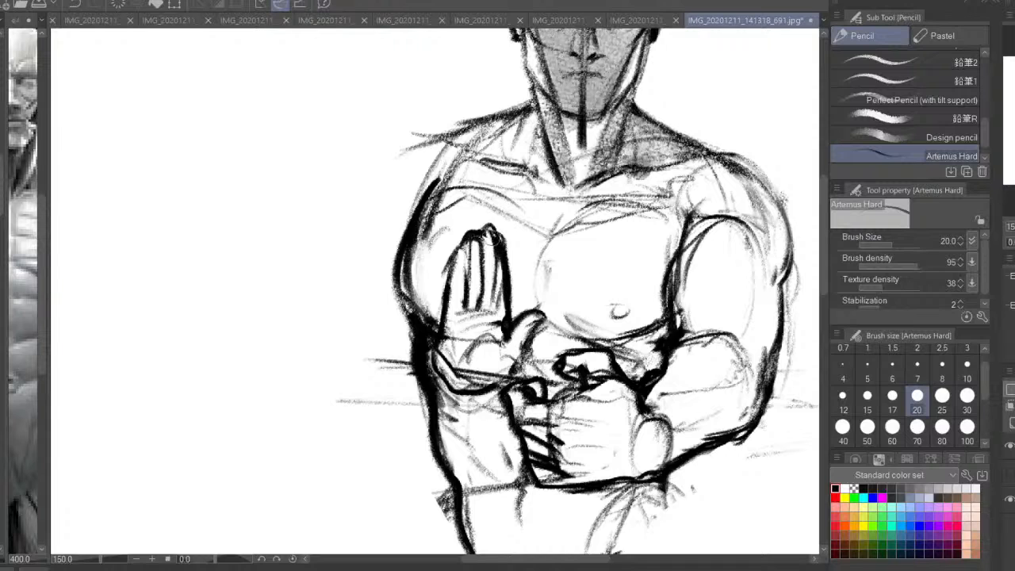
left_click_drag(491, 238, 487, 303)
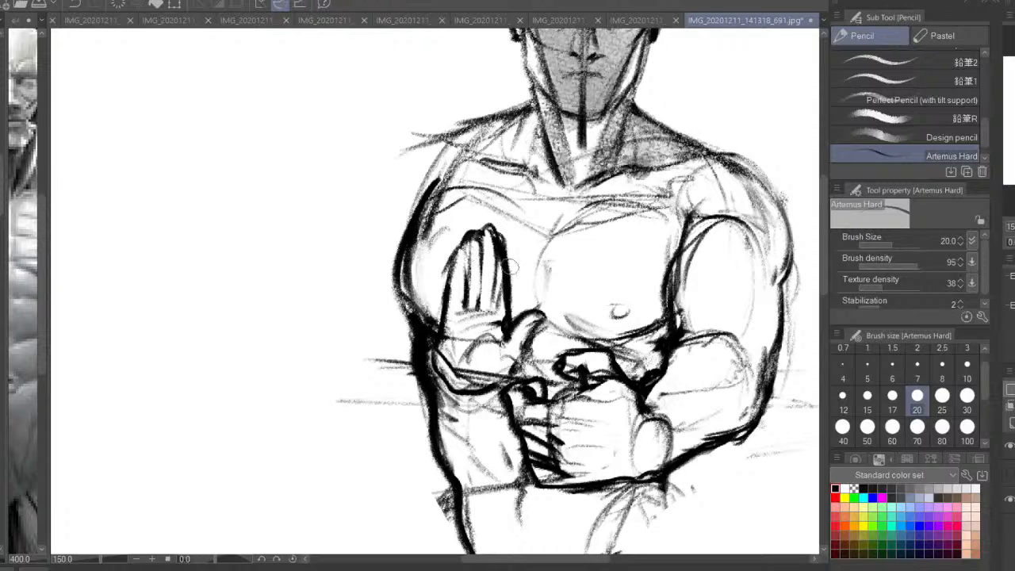
left_click_drag(502, 252, 504, 295)
left_click_drag(444, 331, 442, 351)
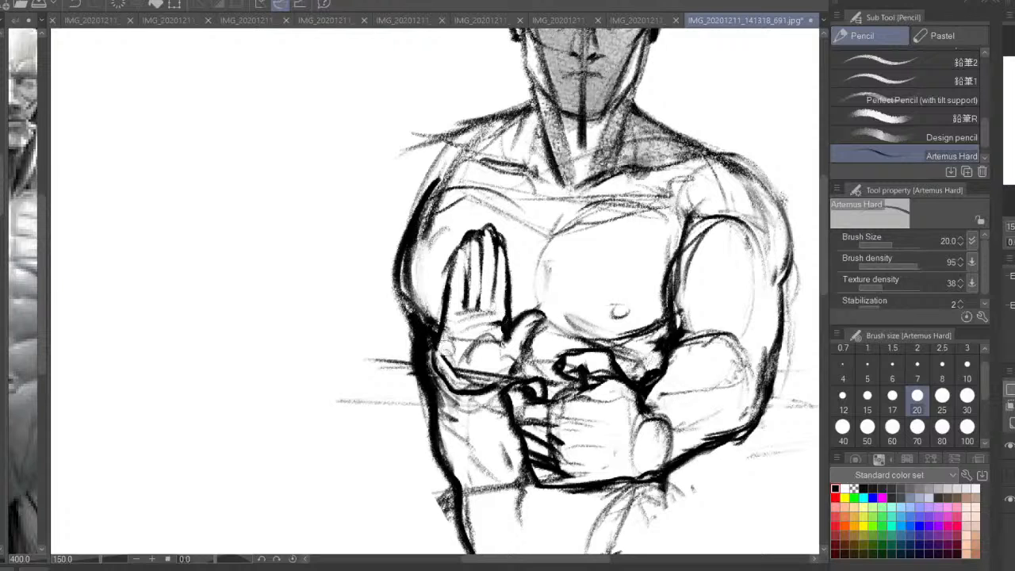
mouse_move(476, 318)
left_mouse_down()
mouse_move(488, 314)
mouse_move(461, 331)
mouse_move(471, 338)
mouse_move(464, 308)
mouse_move(459, 322)
left_mouse_up()
Redraw the open hand's finger outlines, mark the crease at their base and darken the wrist's lower edge
key("c")
mouse_move(474, 287)
left_mouse_down()
mouse_move(468, 325)
mouse_move(506, 325)
mouse_move(486, 318)
mouse_move(459, 255)
mouse_move(467, 238)
mouse_move(496, 229)
mouse_move(514, 263)
mouse_move(493, 230)
left_mouse_up()
mouse_move(466, 256)
left_mouse_down()
mouse_move(449, 286)
mouse_move(489, 346)
left_mouse_up()
left_click(1010, 447)
left_click(1009, 447)
mouse_move(525, 385)
left_mouse_down()
mouse_move(492, 412)
mouse_move(496, 428)
mouse_move(466, 379)
mouse_move(488, 428)
mouse_move(501, 425)
left_mouse_up()
left_click_drag(443, 381, 434, 372)
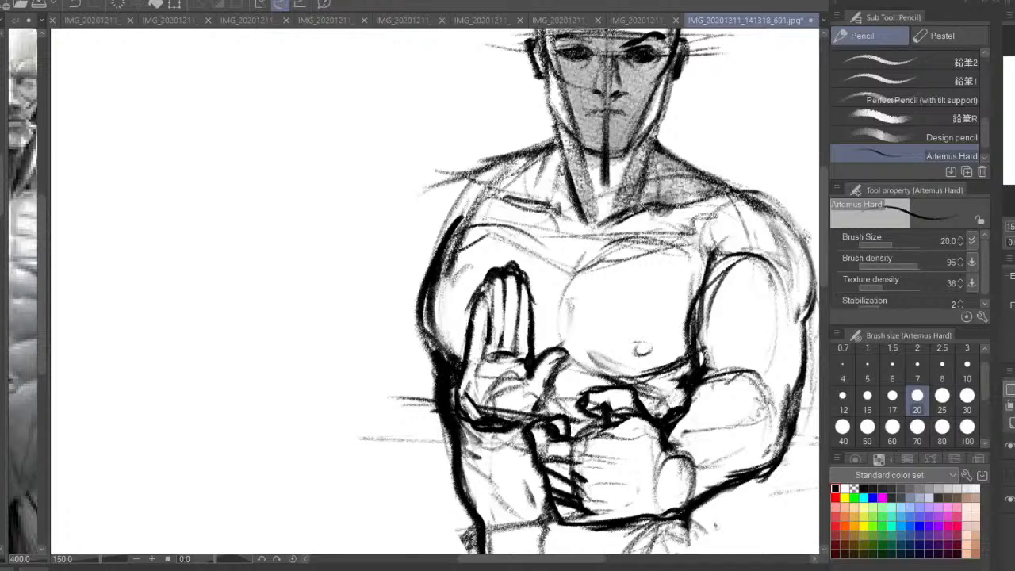
Mirror the view, lasso the open hand and enlarge it slightly with a Scale/Rotate transformation
key("h")
key("ctrl+minus")
mouse_move(426, 324)
left_mouse_down()
mouse_move(486, 327)
mouse_move(476, 285)
mouse_move(428, 319)
mouse_move(420, 361)
mouse_move(485, 370)
mouse_move(486, 324)
left_mouse_up()
key("m")
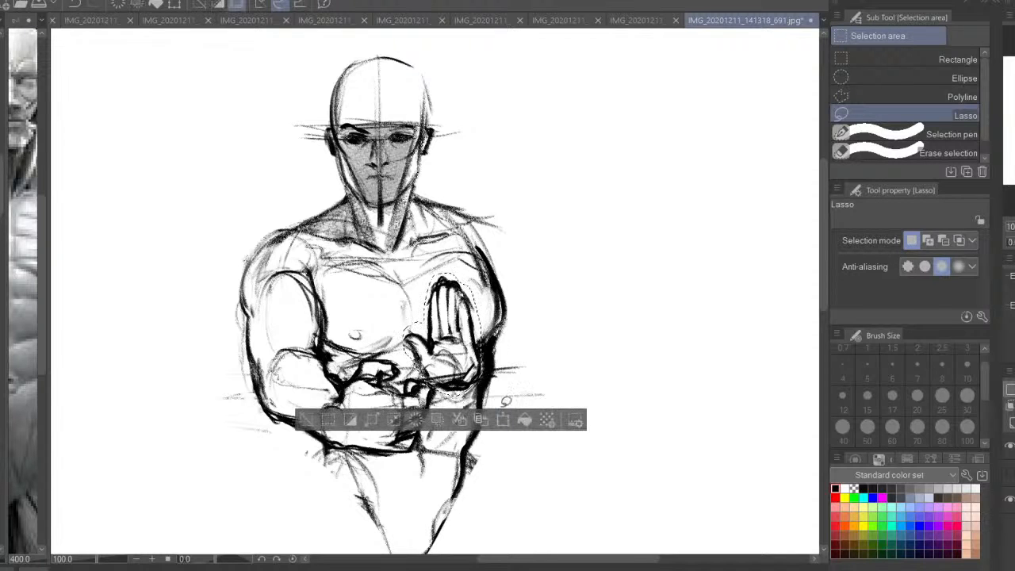
left_click(503, 419)
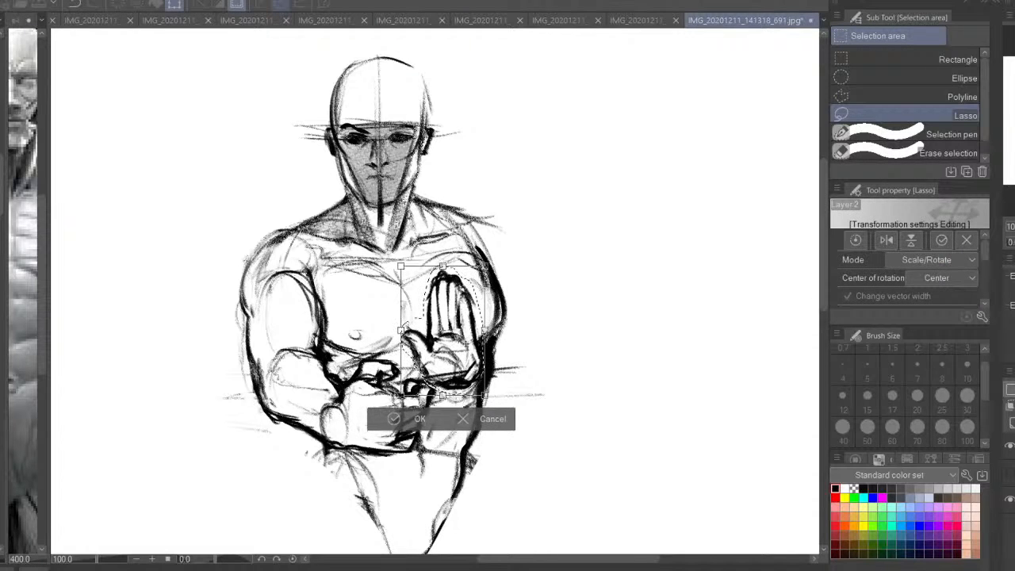
key("Return")
key("p")
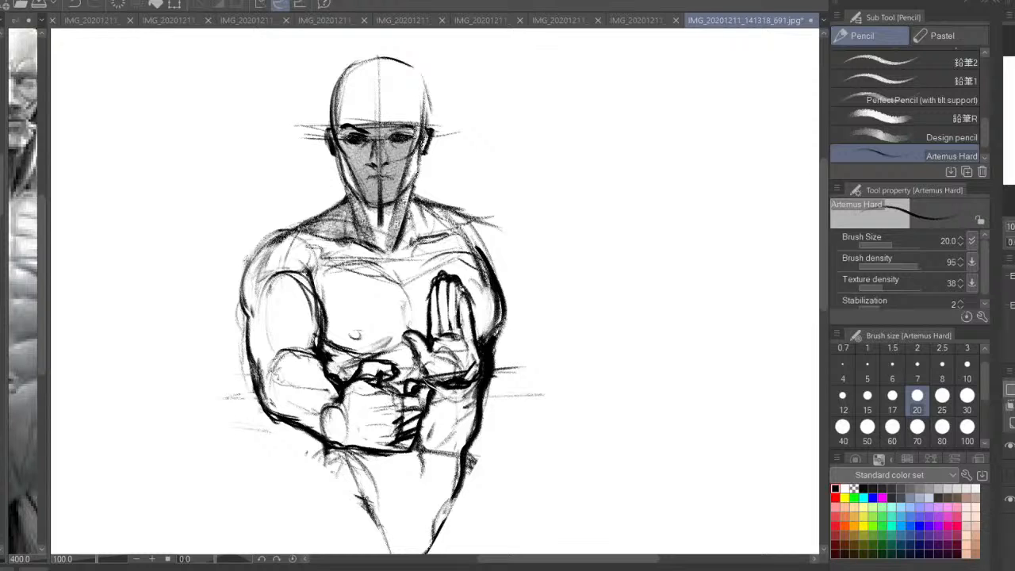
Mirror the view back, sketch the upper edge of the second forearm and show the original drawing
key("h")
left_click_drag(383, 343, 321, 325)
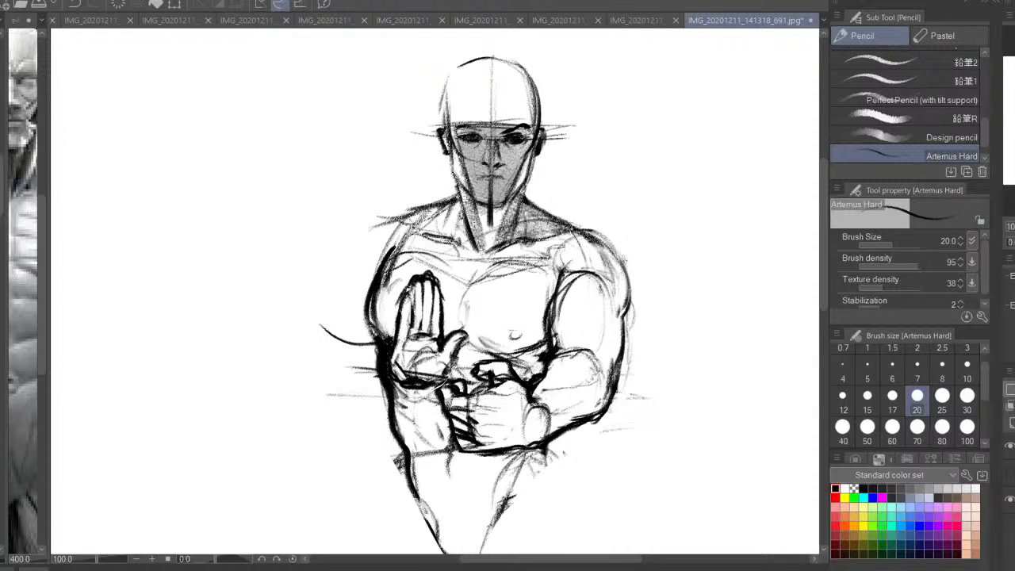
left_click_drag(422, 211, 354, 245)
left_click(1010, 474)
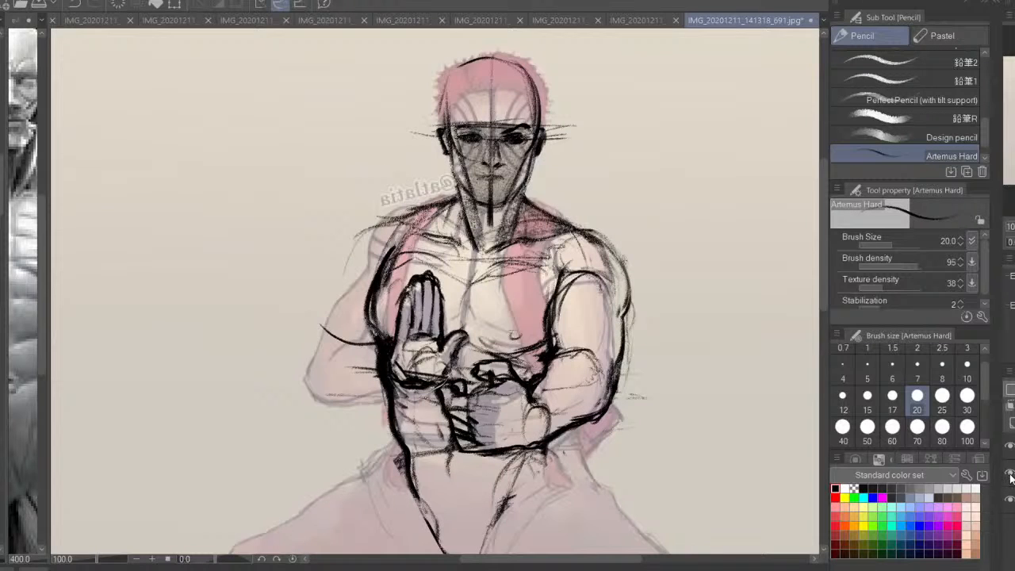
key("ctrl+z")
key("ctrl+z")
Trace the second arm's shoulder, upper arm and elbow, and join the forearm to the open hand's wrist
left_click_drag(394, 336, 309, 357)
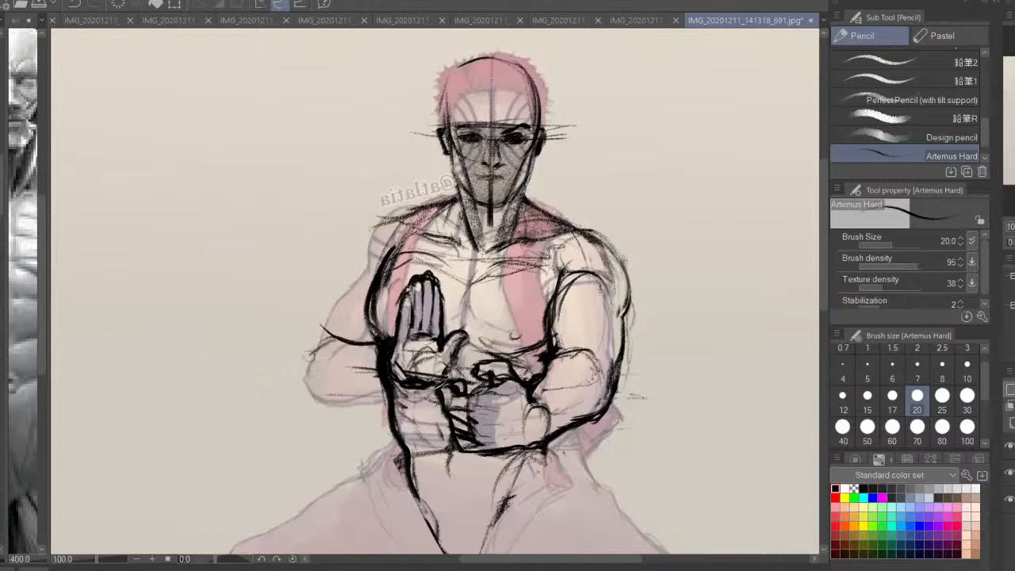
left_click_drag(402, 217, 348, 281)
mouse_move(368, 226)
left_mouse_down()
mouse_move(301, 349)
mouse_move(325, 412)
mouse_move(404, 386)
mouse_move(295, 403)
mouse_move(299, 353)
mouse_move(357, 333)
left_mouse_up()
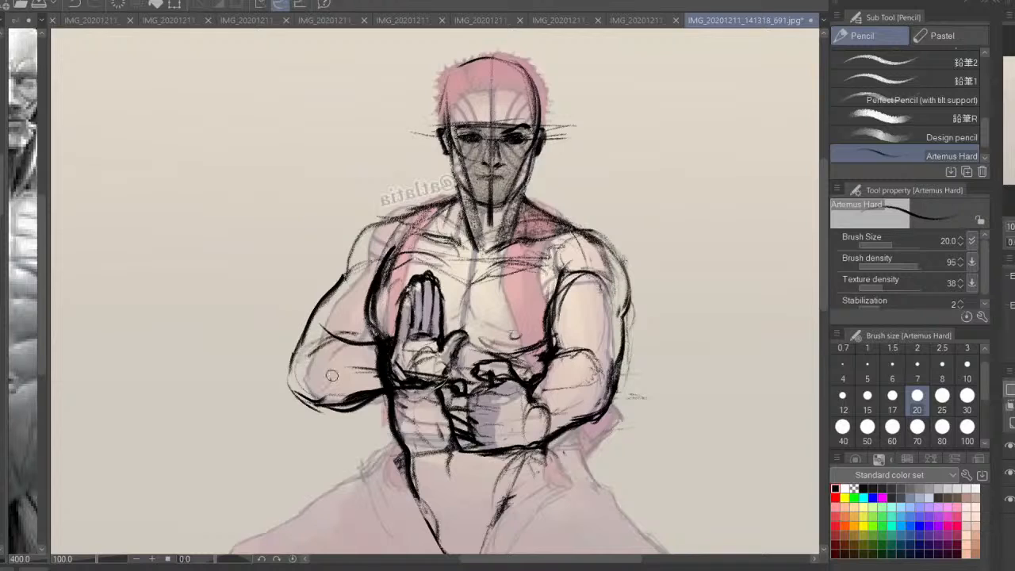
mouse_move(332, 375)
left_mouse_down()
mouse_move(349, 389)
mouse_move(336, 389)
left_mouse_up()
mouse_move(398, 338)
left_mouse_down()
mouse_move(349, 346)
mouse_move(375, 355)
left_mouse_up()
left_click_drag(432, 384, 344, 413)
left_click_drag(437, 382, 414, 395)
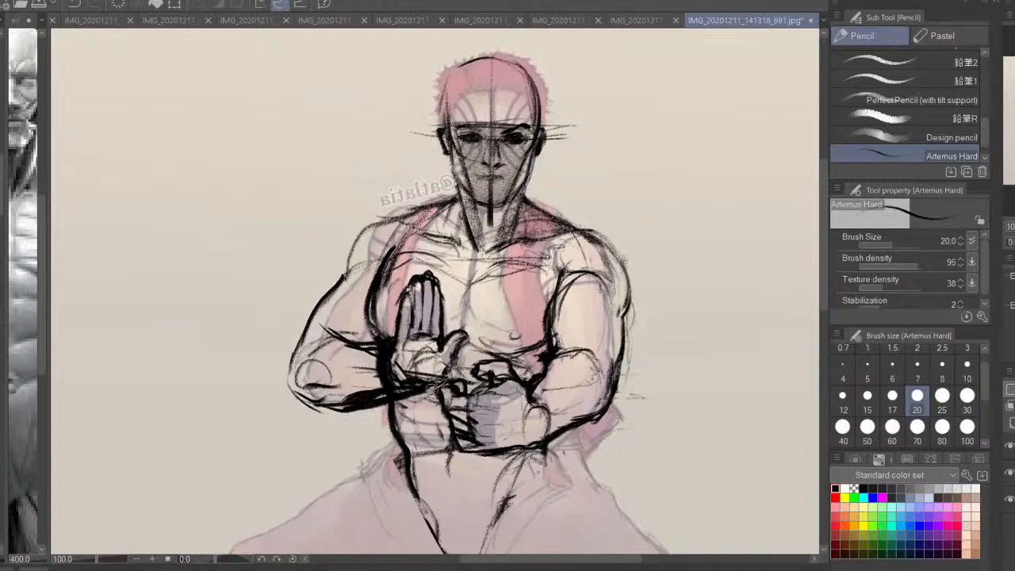
Erase the torso contour overlapping the second forearm with the transparent colour and hide the original drawing
left_click(854, 487)
left_click_drag(344, 400, 425, 390)
mouse_move(378, 348)
left_mouse_down()
mouse_move(354, 347)
mouse_move(387, 348)
mouse_move(377, 369)
mouse_move(396, 385)
left_mouse_up()
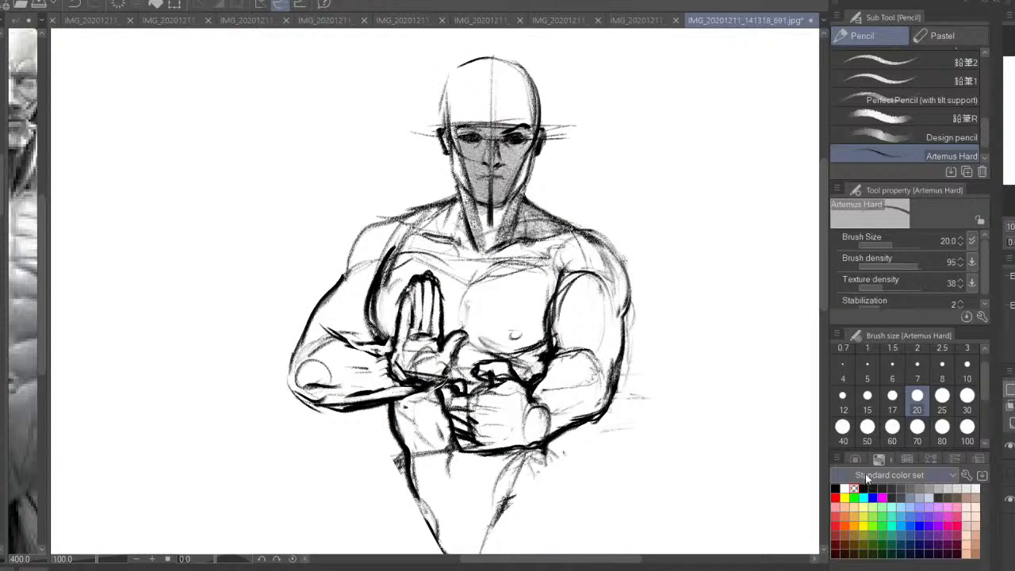
Return to black and reinforce the second arm's forearm underside, elbow tip, inner elbow and shoulder muscle
left_click(835, 487)
left_click_drag(412, 386, 360, 398)
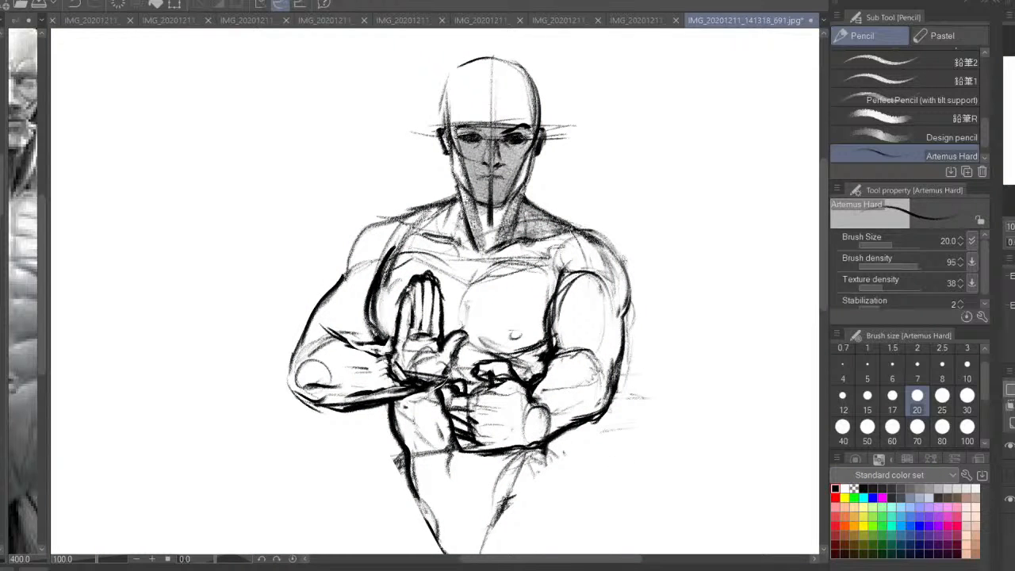
left_click_drag(327, 330, 283, 374)
left_click_drag(376, 350, 398, 337)
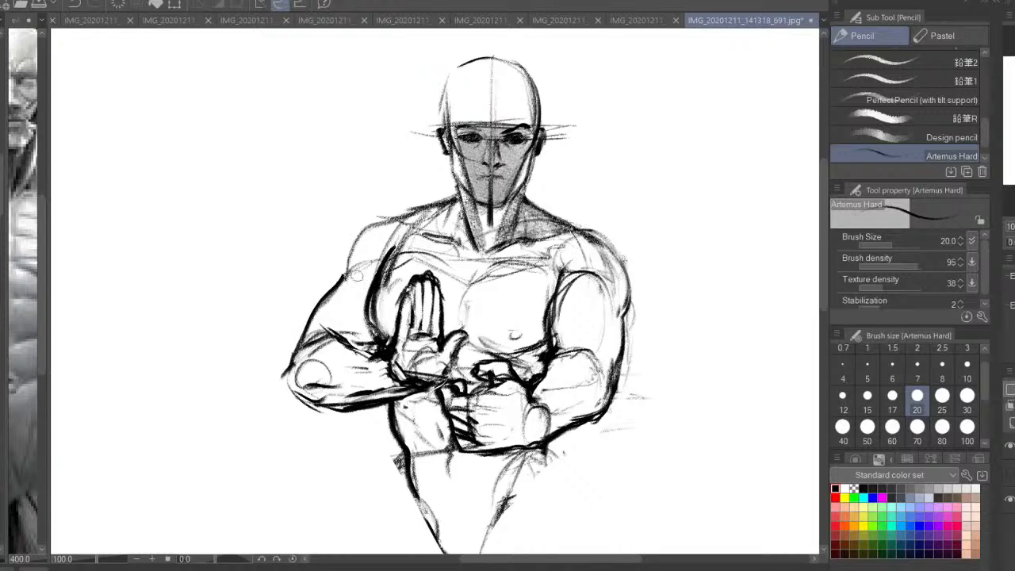
mouse_move(375, 271)
left_mouse_down()
mouse_move(337, 293)
mouse_move(320, 330)
left_mouse_up()
mouse_move(388, 217)
left_mouse_down()
mouse_move(339, 279)
mouse_move(404, 213)
mouse_move(456, 197)
mouse_move(453, 231)
left_mouse_up()
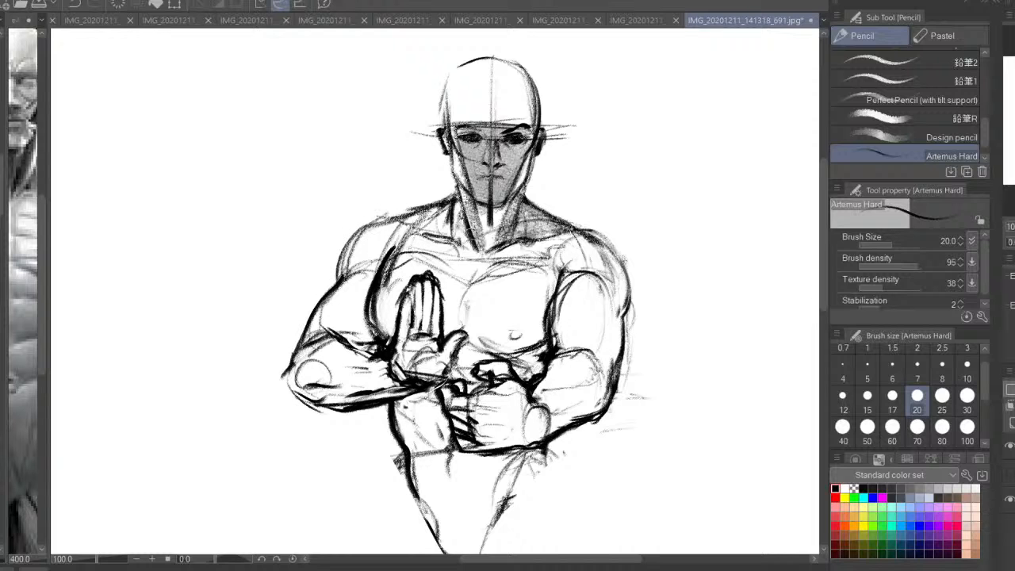
Mirror the view, touch up the shoulder and forearm contours, and show the original drawing over the full figure
left_click(1014, 242)
mouse_move(524, 406)
left_mouse_down()
mouse_move(564, 341)
mouse_move(588, 350)
left_mouse_up()
left_click_drag(304, 246, 306, 274)
mouse_move(638, 336)
left_mouse_down()
mouse_move(585, 355)
mouse_move(544, 339)
left_mouse_up()
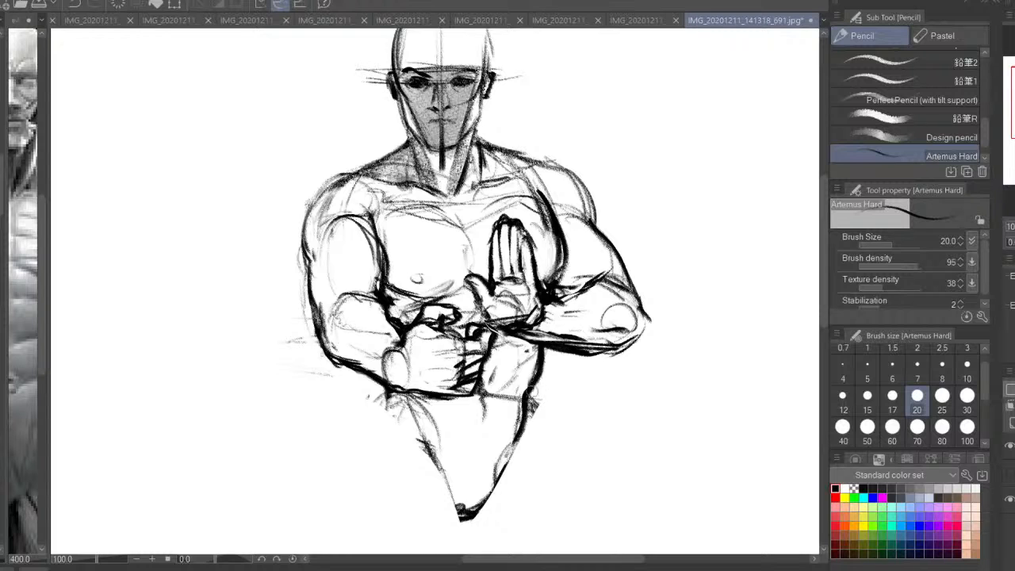
left_click_drag(536, 394, 565, 323)
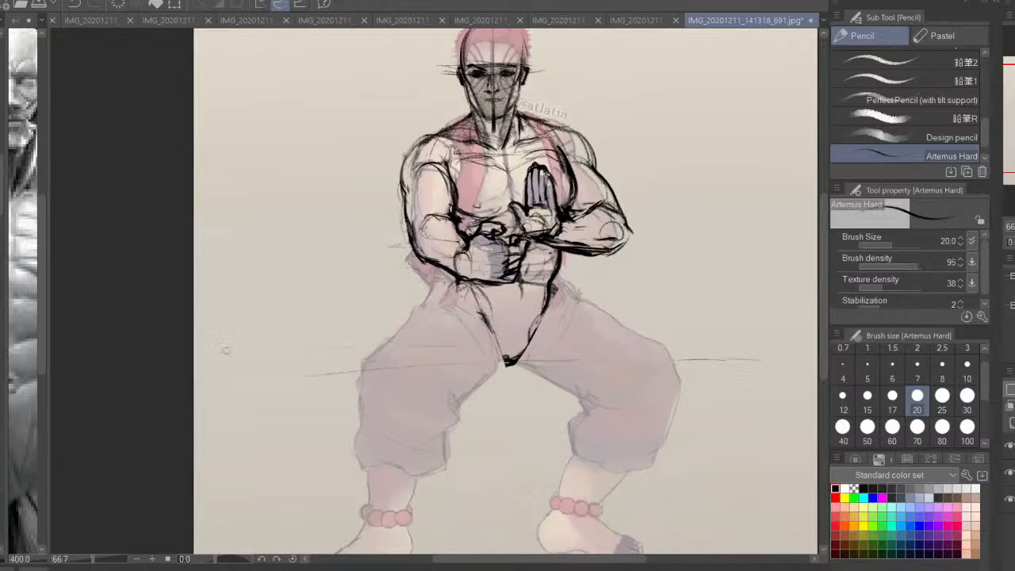
Draw the hip line and the thigh's outer and inner contours down to the bent knee over the original
left_click_drag(513, 380, 533, 348)
mouse_move(475, 249)
left_mouse_down()
mouse_move(459, 276)
mouse_move(480, 277)
left_mouse_up()
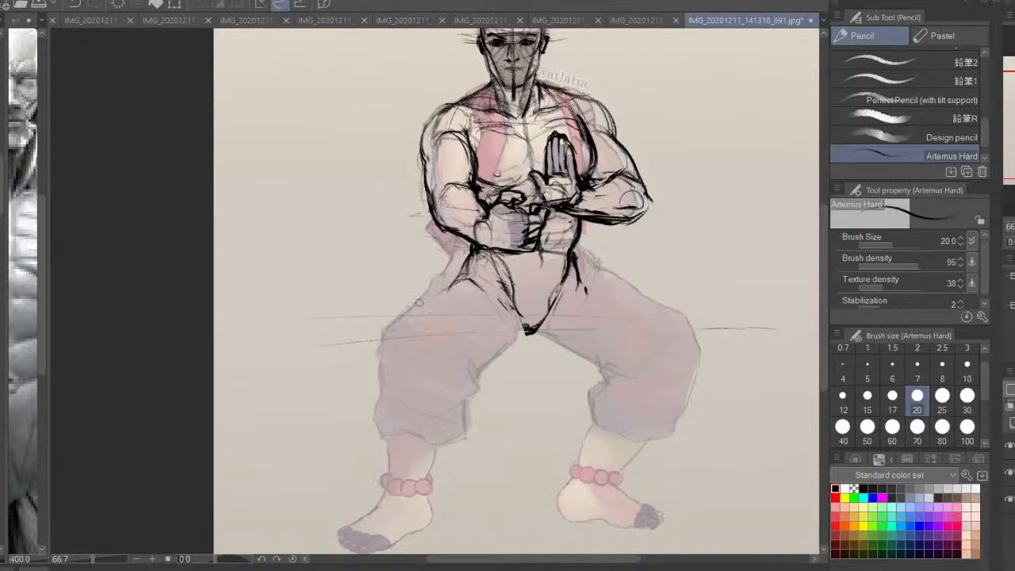
mouse_move(453, 279)
left_mouse_down()
mouse_move(412, 311)
mouse_move(385, 358)
left_mouse_up()
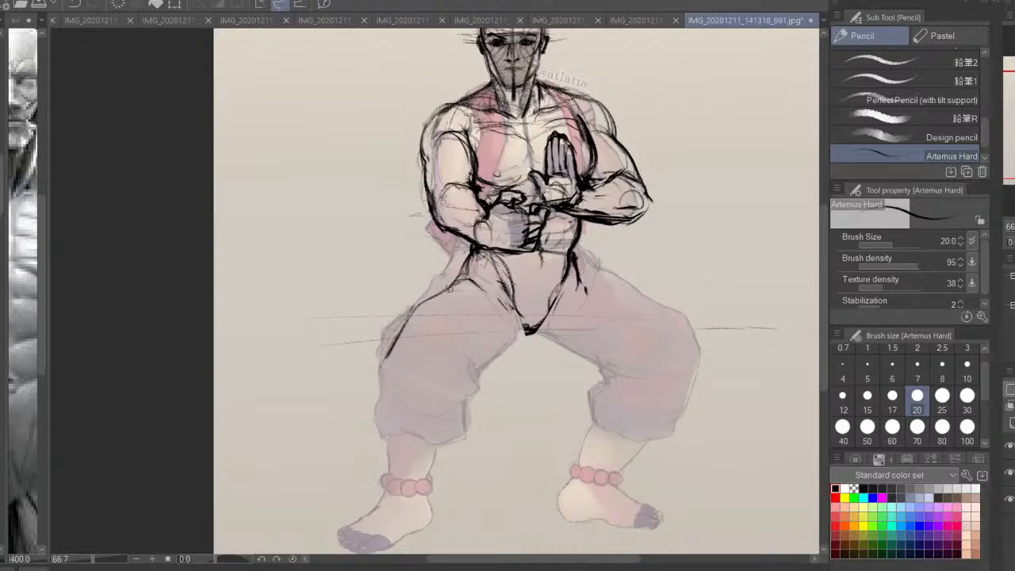
left_click_drag(450, 288, 430, 301)
left_click_drag(556, 318, 444, 383)
left_click_drag(504, 349, 458, 372)
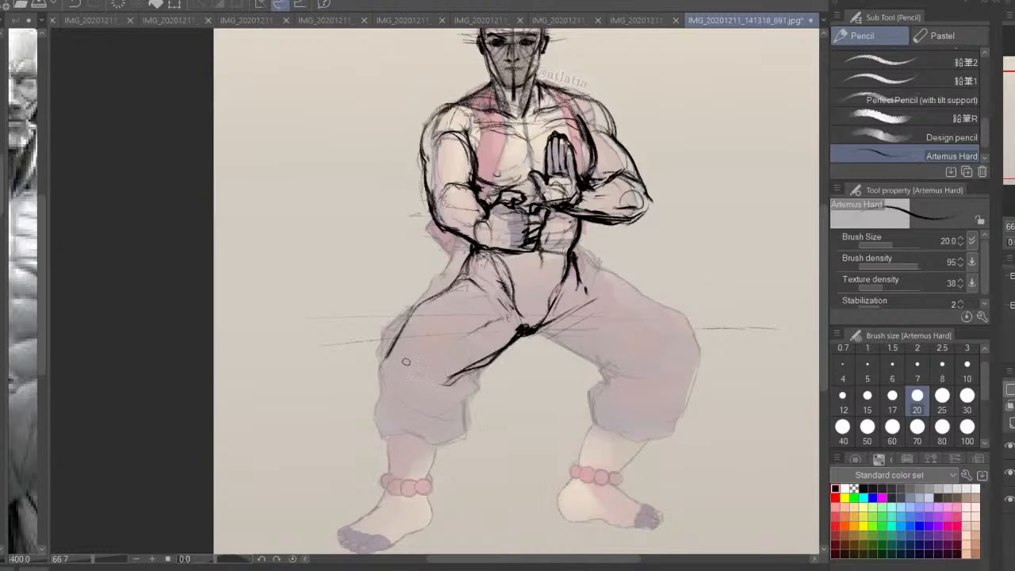
Sketch the kneecap and the knee's outer contour, and try a near-vertical line down to the ankle
mouse_move(404, 333)
left_mouse_down()
mouse_move(386, 375)
mouse_move(392, 397)
left_mouse_up()
left_click_drag(432, 357, 412, 390)
left_click_drag(392, 351, 380, 400)
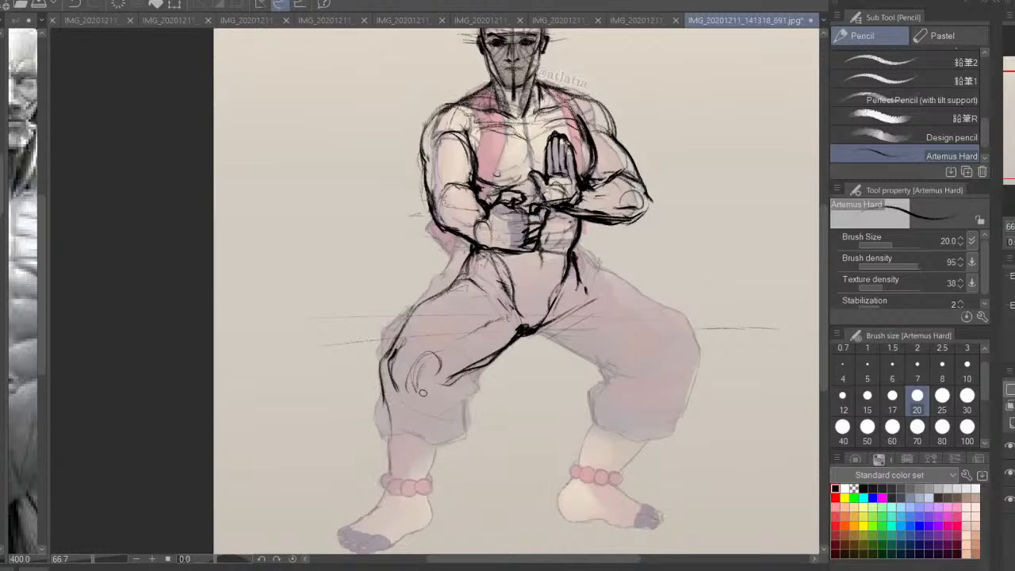
mouse_move(387, 361)
left_mouse_down()
mouse_move(380, 421)
mouse_move(401, 476)
left_mouse_up()
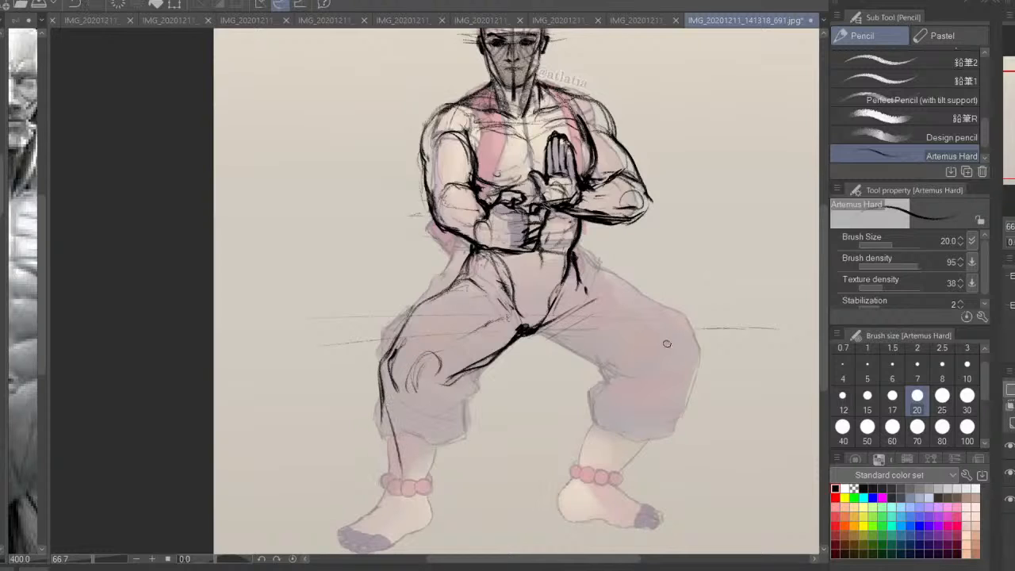
key("ctrl+z")
Sketch the lower leg's inner and outer contours slanting outward to the ankle, undoing the surplus outer strokes
left_click_drag(383, 368, 360, 460)
left_click_drag(440, 388, 377, 504)
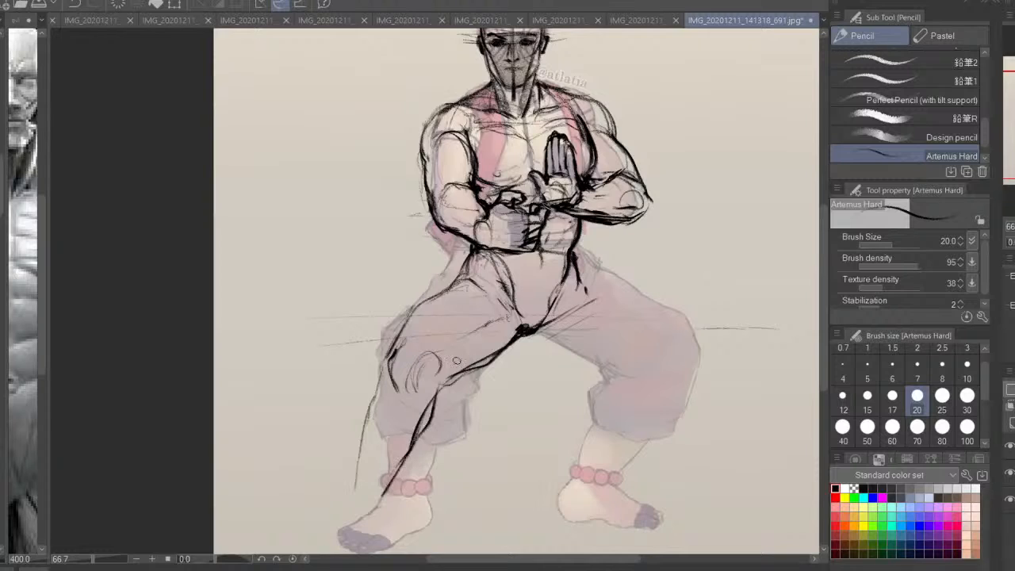
left_click_drag(457, 362, 405, 433)
left_click_drag(387, 361, 350, 482)
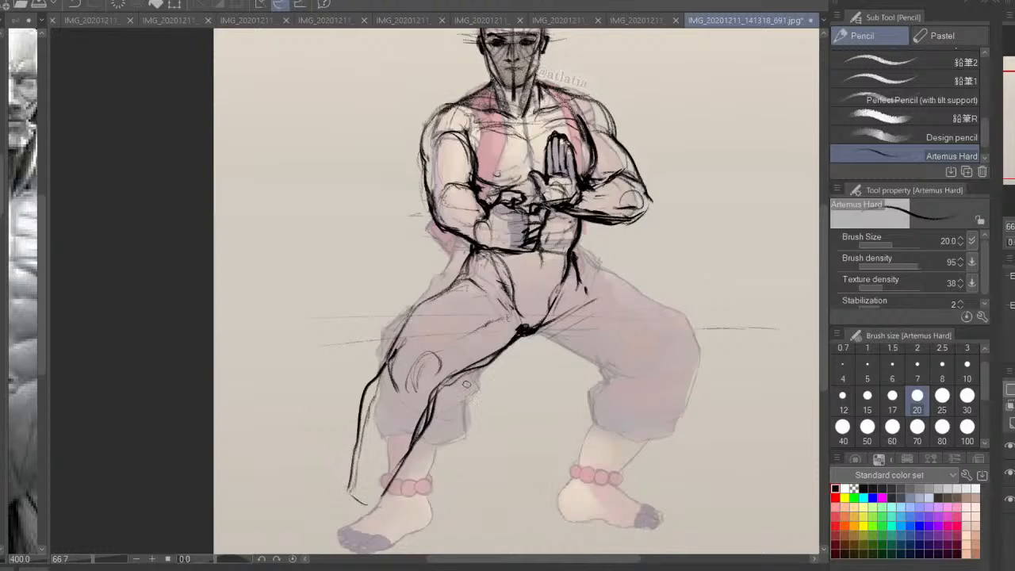
key("ctrl+z")
key("ctrl+z")
Reinforce the lower leg's inner contour and darken its outer edge below the knee
left_click_drag(446, 386, 382, 501)
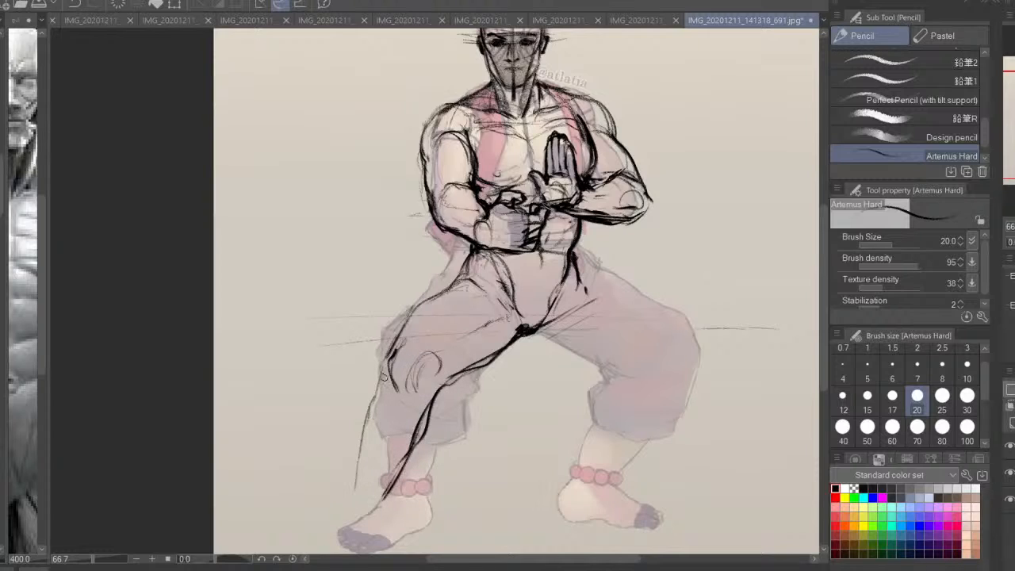
mouse_move(390, 372)
left_mouse_down()
mouse_move(354, 486)
mouse_move(369, 417)
left_mouse_up()
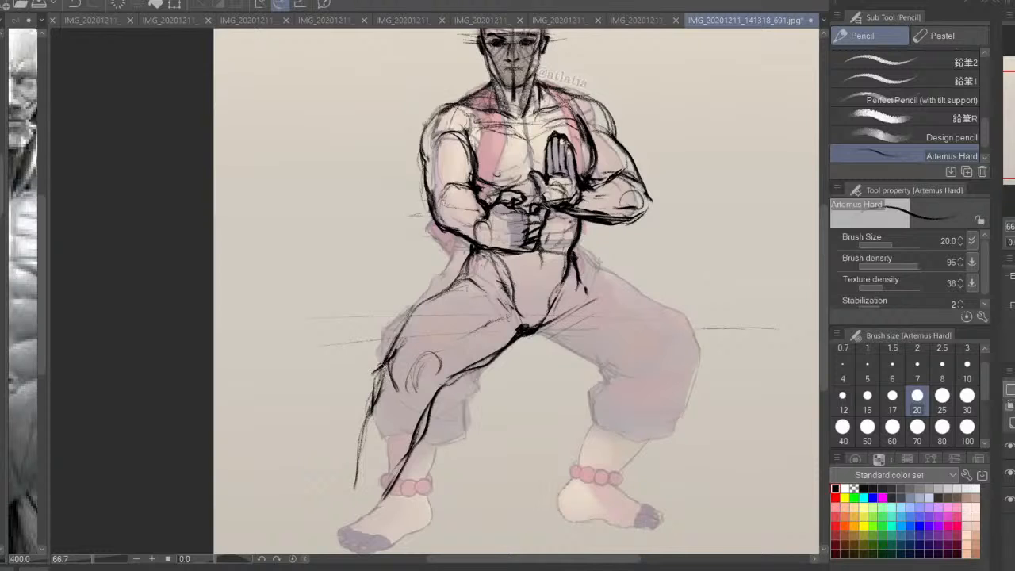
left_click_drag(387, 360, 360, 418)
left_click_drag(367, 409, 350, 468)
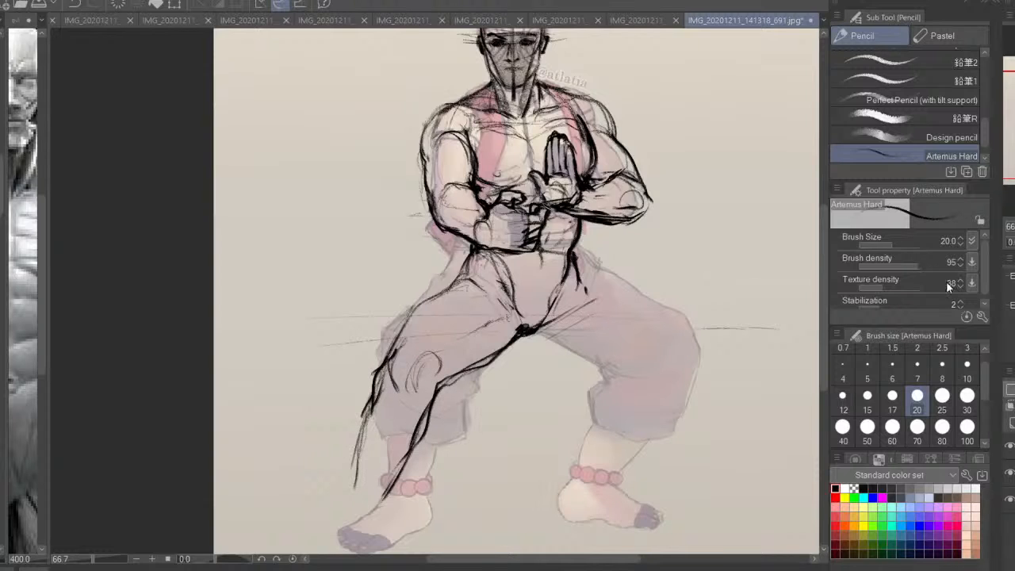
Mirror the view and add the calf muscle, shin and ankle lines inside the lower leg
key("h")
left_click_drag(512, 410, 593, 426)
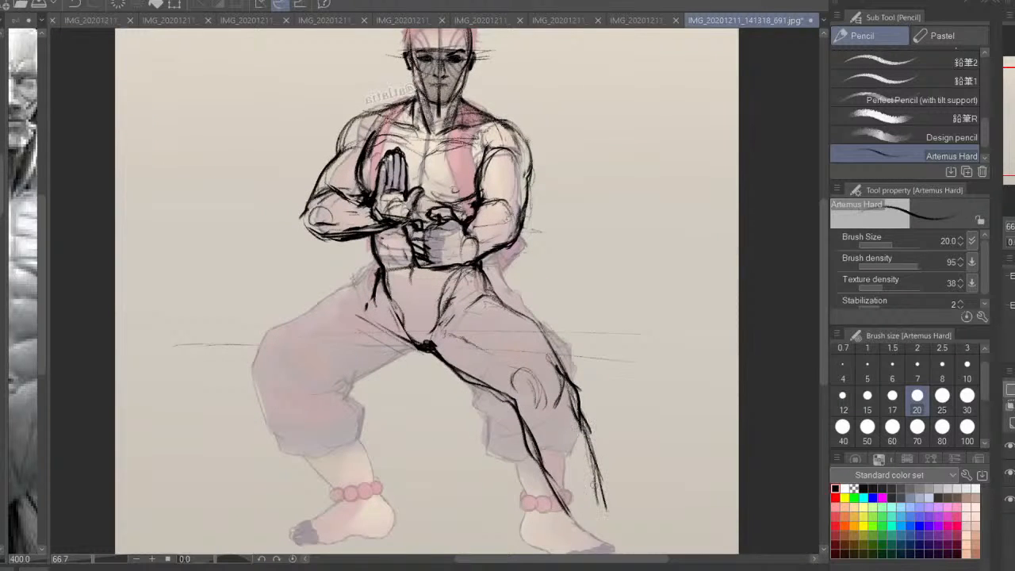
left_click_drag(516, 422, 541, 463)
left_click_drag(544, 464, 579, 514)
left_click_drag(548, 439, 564, 488)
left_click_drag(565, 408, 543, 466)
left_click_drag(567, 412, 599, 514)
left_click_drag(587, 464, 600, 516)
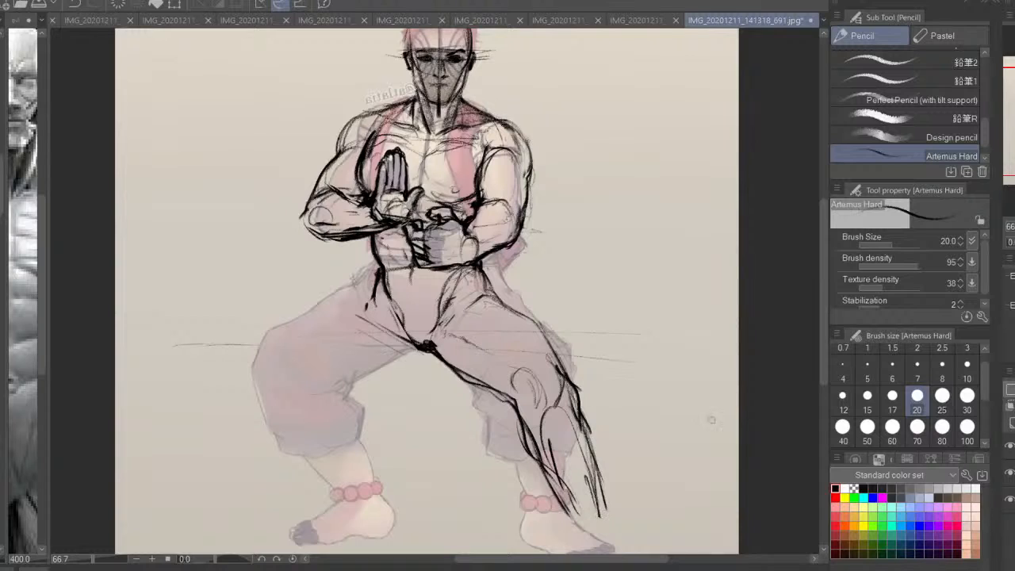
Erase the lower part of the extended leg's contours and inner lines with the transparent colour at brush size 60
left_click(853, 489)
left_click(892, 426)
mouse_move(551, 418)
left_mouse_down()
mouse_move(561, 483)
mouse_move(544, 455)
mouse_move(584, 519)
left_mouse_up()
left_click_drag(536, 460, 580, 533)
mouse_move(566, 416)
left_mouse_down()
mouse_move(592, 496)
mouse_move(553, 431)
mouse_move(562, 396)
mouse_move(571, 427)
mouse_move(665, 383)
left_mouse_up()
key("h")
Redraw the extended leg's lower contours down to the ankle in black at brush size 30, with a heavier inner edge
left_click(835, 488)
left_click(966, 395)
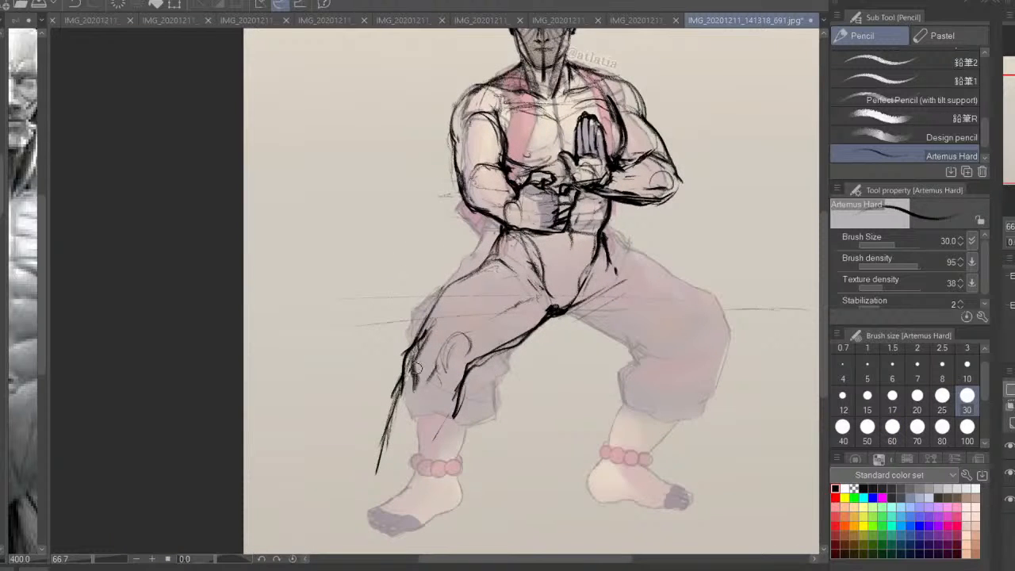
mouse_move(416, 404)
left_mouse_down()
mouse_move(407, 362)
mouse_move(374, 498)
left_mouse_up()
left_click_drag(459, 395, 411, 489)
mouse_move(420, 473)
left_mouse_down()
mouse_move(453, 421)
mouse_move(417, 476)
left_mouse_up()
left_click_drag(419, 474, 419, 441)
mouse_move(456, 389)
left_mouse_down()
mouse_move(432, 422)
mouse_move(418, 476)
left_mouse_up()
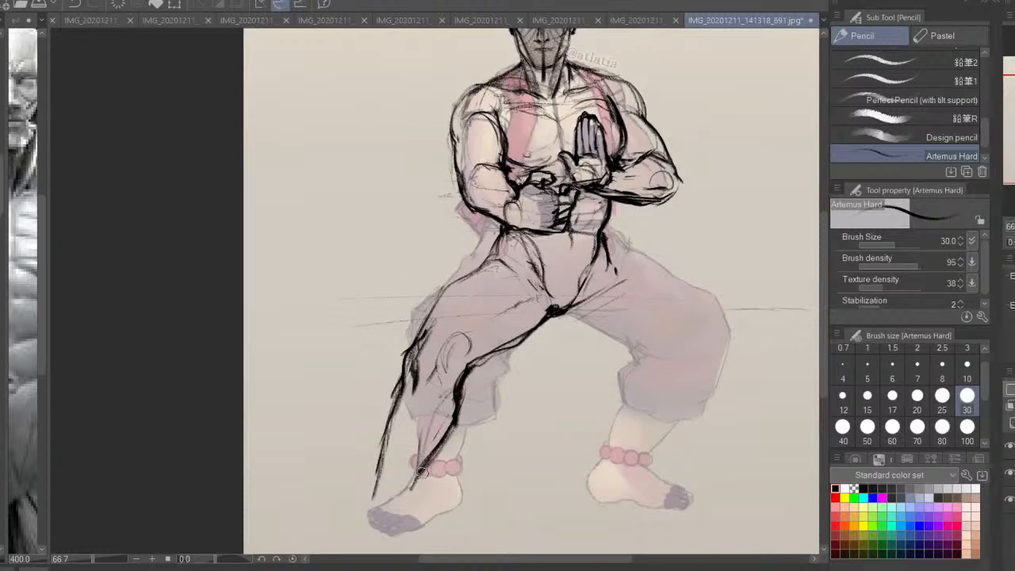
Add a muscle line inside the extended leg's outer edge, and thicken the thigh's underside and the knee's outer contour
left_click_drag(411, 409, 399, 449)
left_click_drag(400, 388, 371, 490)
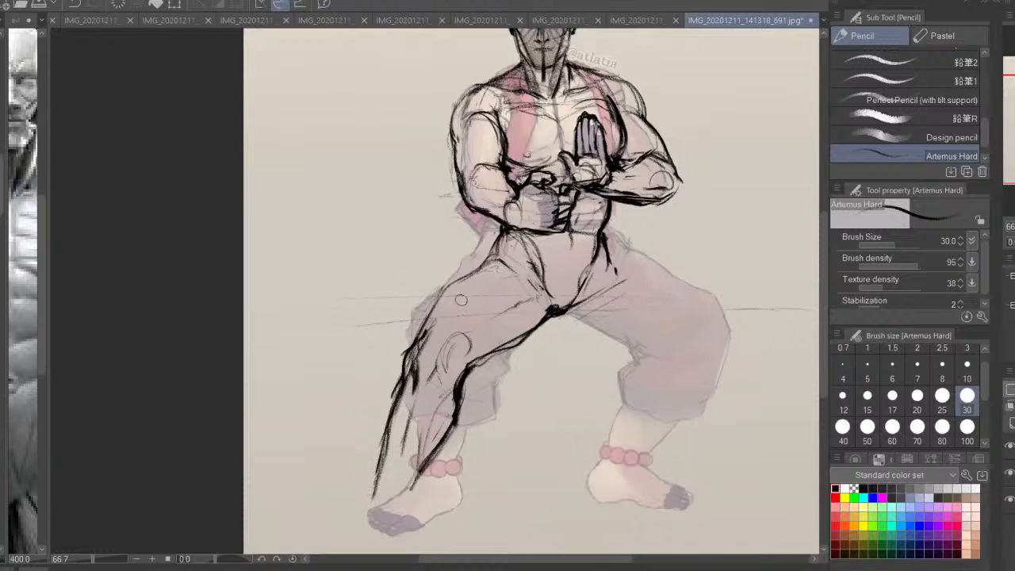
mouse_move(441, 301)
left_mouse_down()
mouse_move(403, 362)
mouse_move(493, 355)
mouse_move(536, 322)
left_mouse_up()
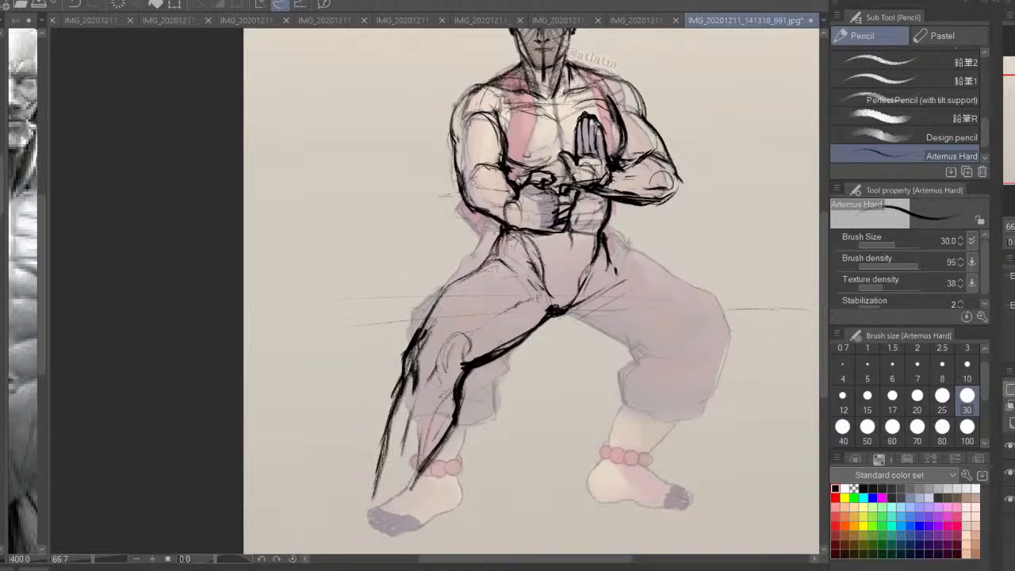
key("h")
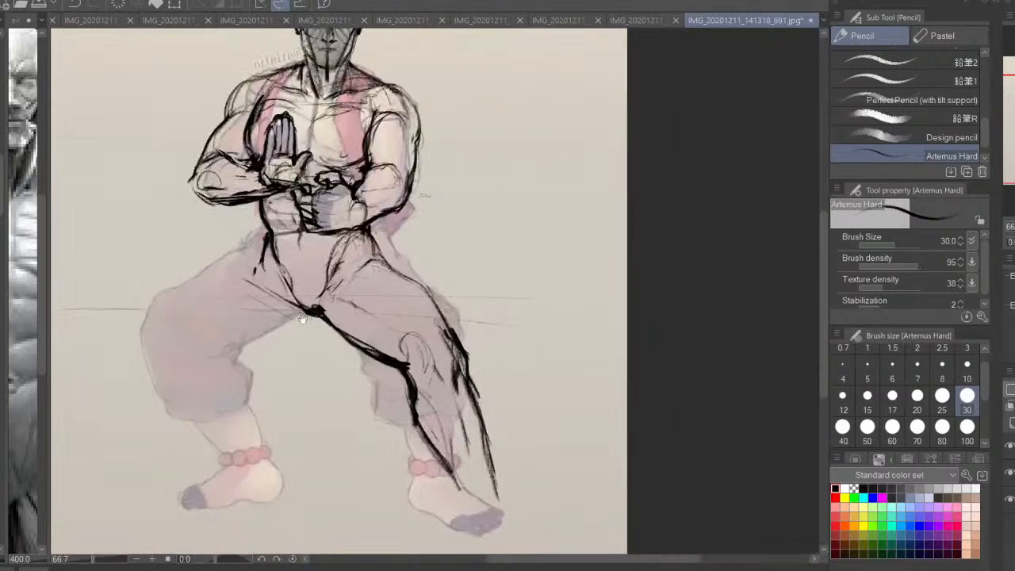
Sketch the bent leg's upper thigh, shin and thigh underside contours, with a circle for the knee
left_click_drag(302, 320, 449, 352)
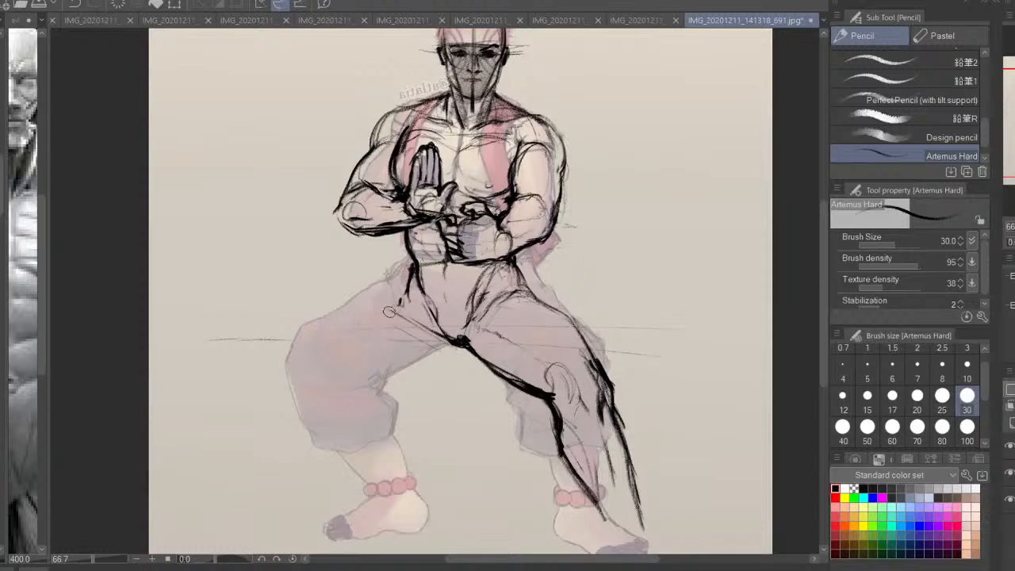
left_click_drag(388, 311, 339, 338)
mouse_move(401, 306)
left_mouse_down()
mouse_move(322, 349)
mouse_move(310, 416)
left_mouse_up()
mouse_move(298, 376)
left_mouse_down()
mouse_move(320, 424)
mouse_move(369, 485)
left_mouse_up()
left_click_drag(302, 399, 377, 494)
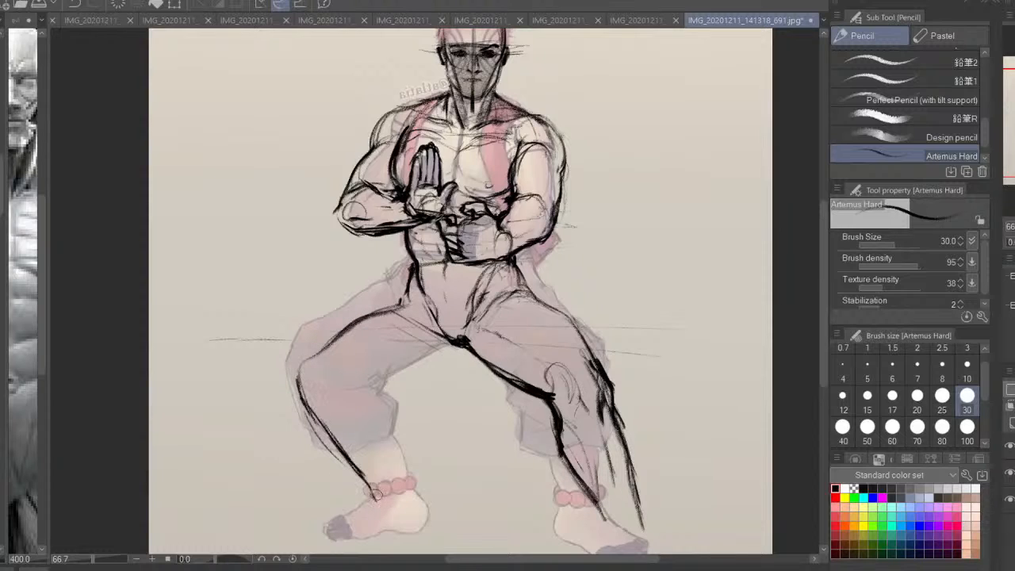
mouse_move(473, 350)
left_mouse_down()
mouse_move(373, 403)
mouse_move(444, 372)
mouse_move(383, 396)
left_mouse_up()
mouse_move(343, 351)
left_mouse_down()
mouse_move(343, 381)
mouse_move(317, 403)
mouse_move(346, 382)
mouse_move(391, 427)
left_mouse_up()
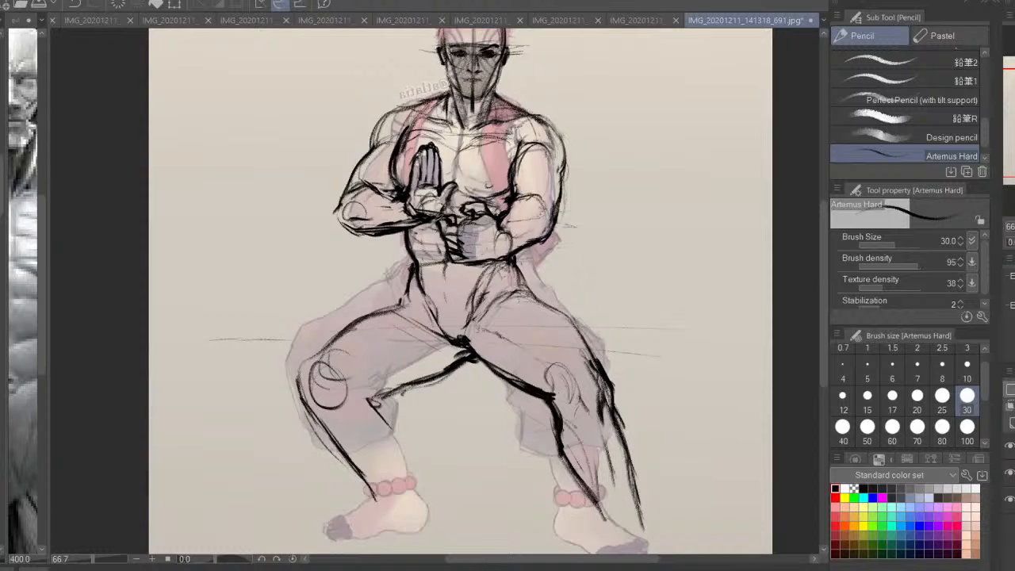
Draw the back of the bent leg's calf down to the ankle and darken the crease behind the knee
key("h")
left_click_drag(532, 419, 591, 366)
left_click_drag(536, 338, 558, 347)
left_click_drag(562, 344, 539, 365)
mouse_move(543, 353)
left_mouse_down()
mouse_move(539, 403)
mouse_move(525, 423)
mouse_move(579, 341)
left_mouse_up()
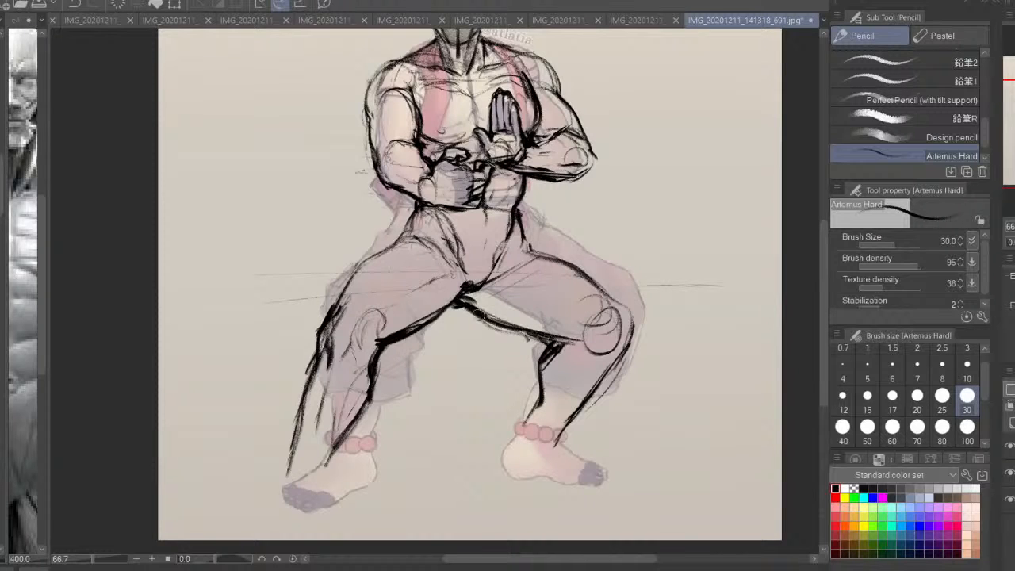
Thicken the inner thigh line where the legs meet and strengthen the groin line up to the hip
left_click_drag(479, 314, 433, 317)
left_click_drag(462, 302, 515, 282)
left_click_drag(510, 285, 538, 329)
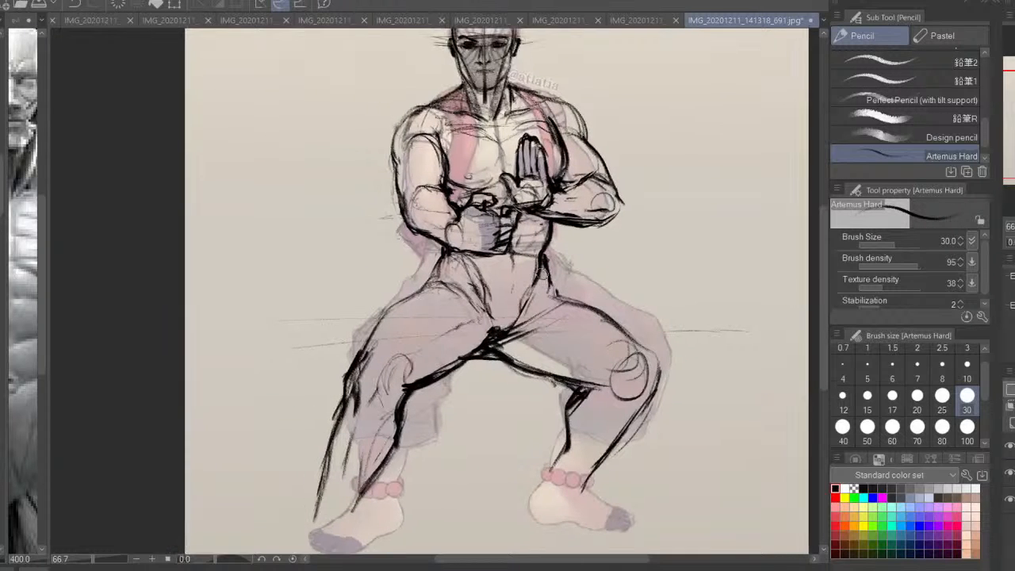
left_click_drag(541, 275, 524, 336)
left_click_drag(539, 300, 515, 341)
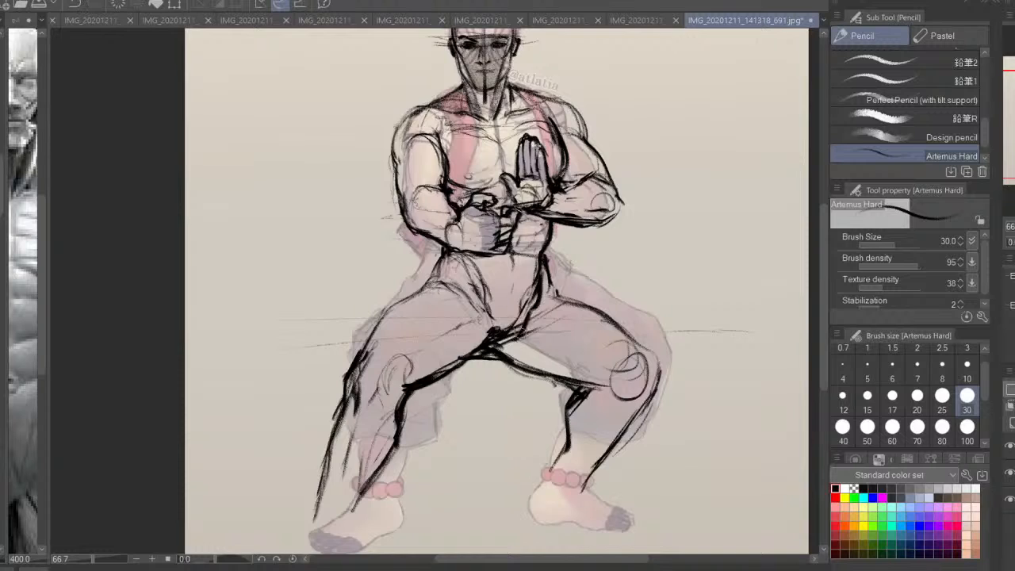
Thin the heavy crotch and groin lines with the transparent colour, and darken the extended leg's hip contour in black
left_click(848, 487)
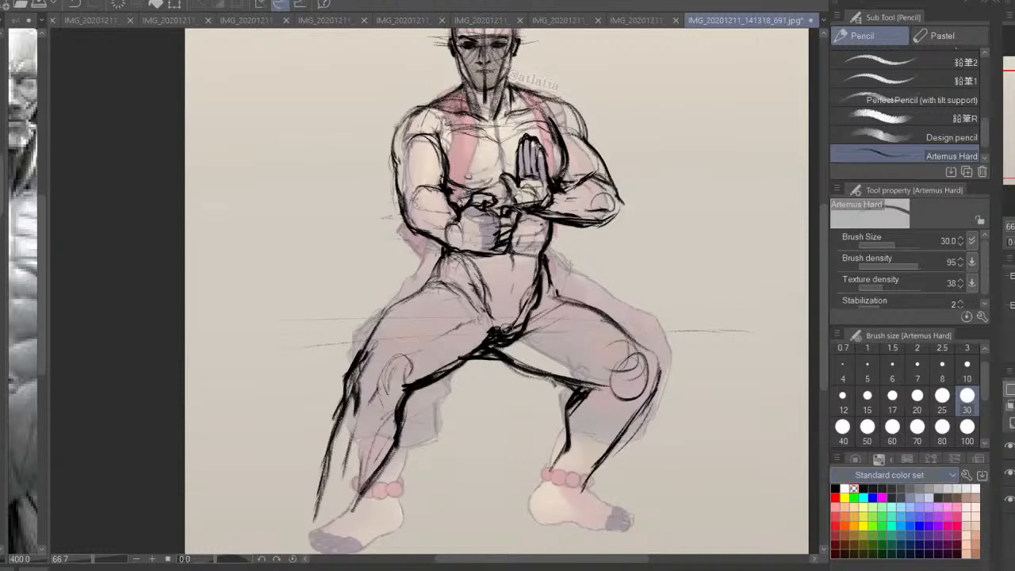
left_click_drag(506, 330, 534, 279)
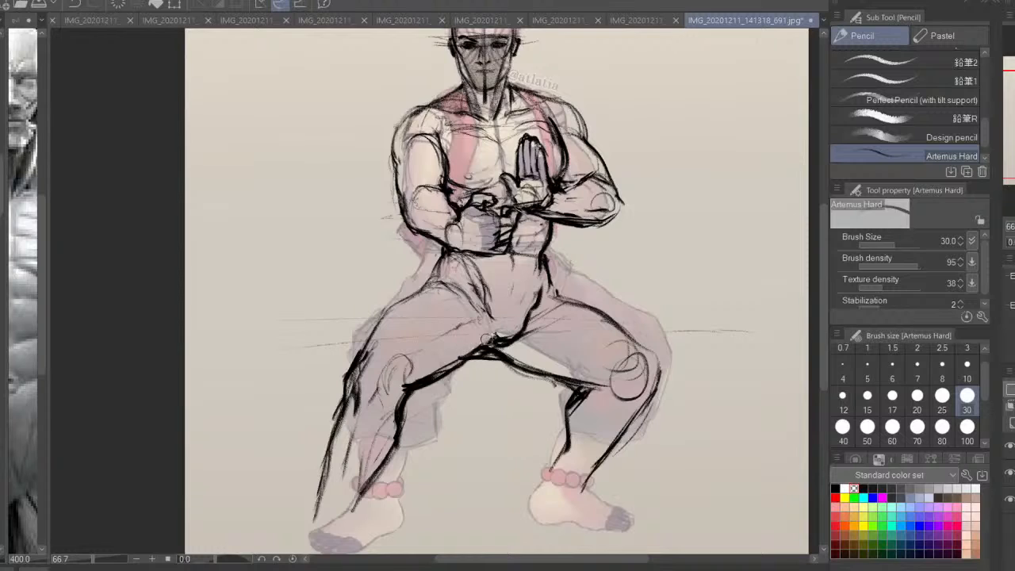
left_click_drag(515, 341, 501, 339)
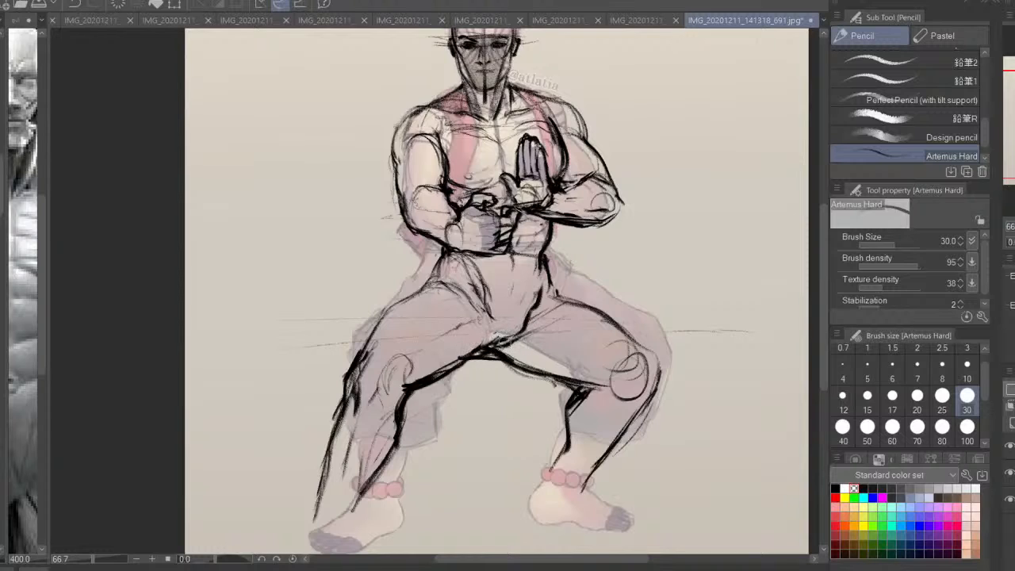
left_click(835, 488)
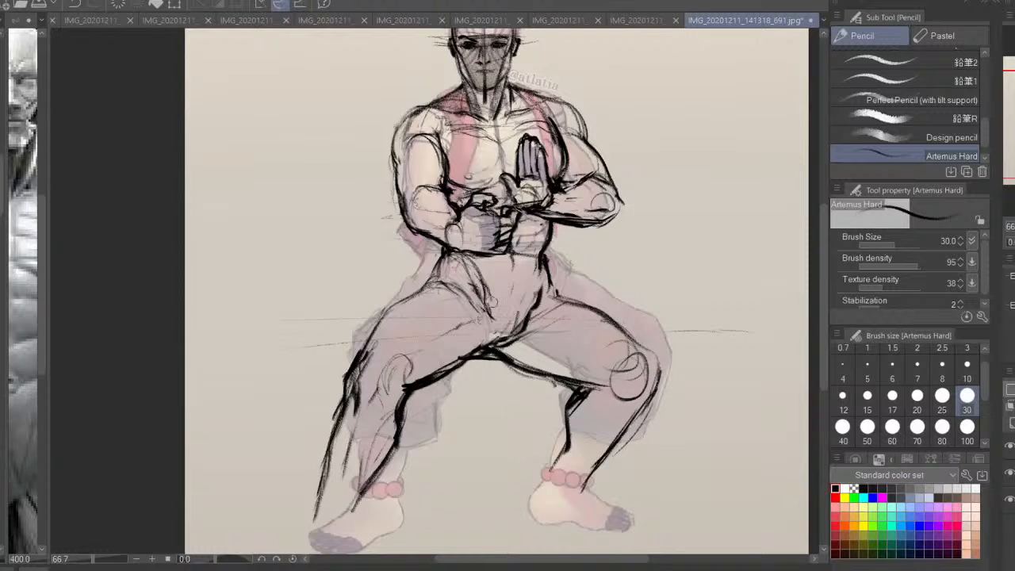
left_click_drag(457, 260, 427, 288)
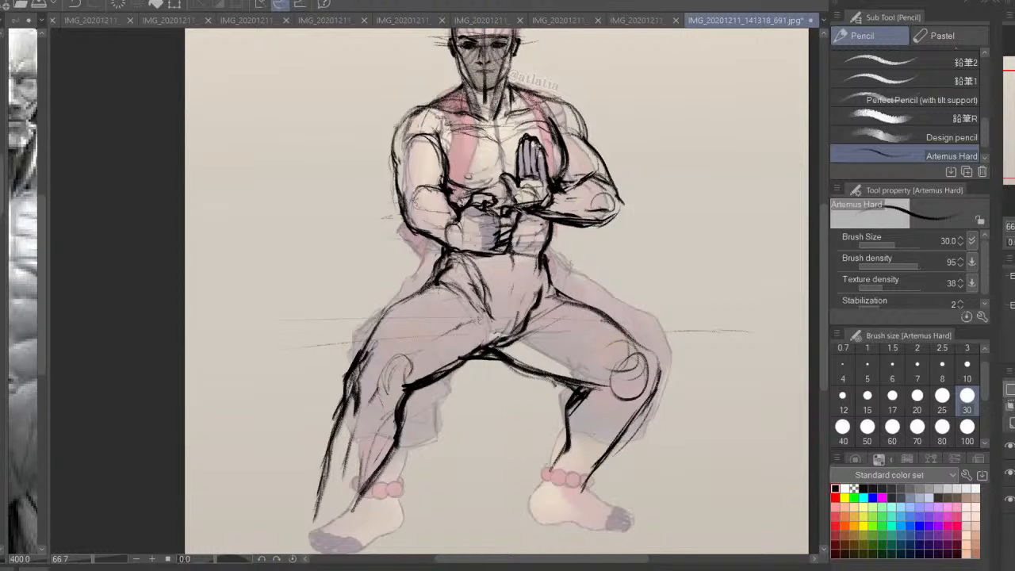
Lasso the whole bent leg, transform it slightly outward and upward, and clear the selection
key("h")
key("m")
left_click_drag(384, 362, 426, 338)
mouse_move(412, 354)
left_mouse_down()
mouse_move(432, 323)
mouse_move(282, 256)
mouse_move(412, 519)
mouse_move(428, 448)
left_mouse_up()
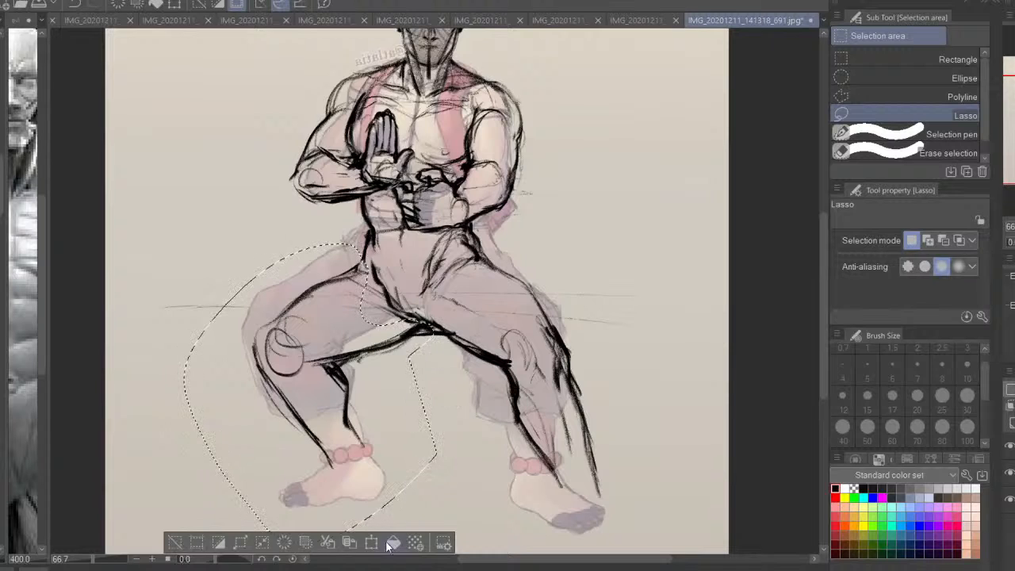
key("ctrl+t")
key("Return")
key("ctrl+d")
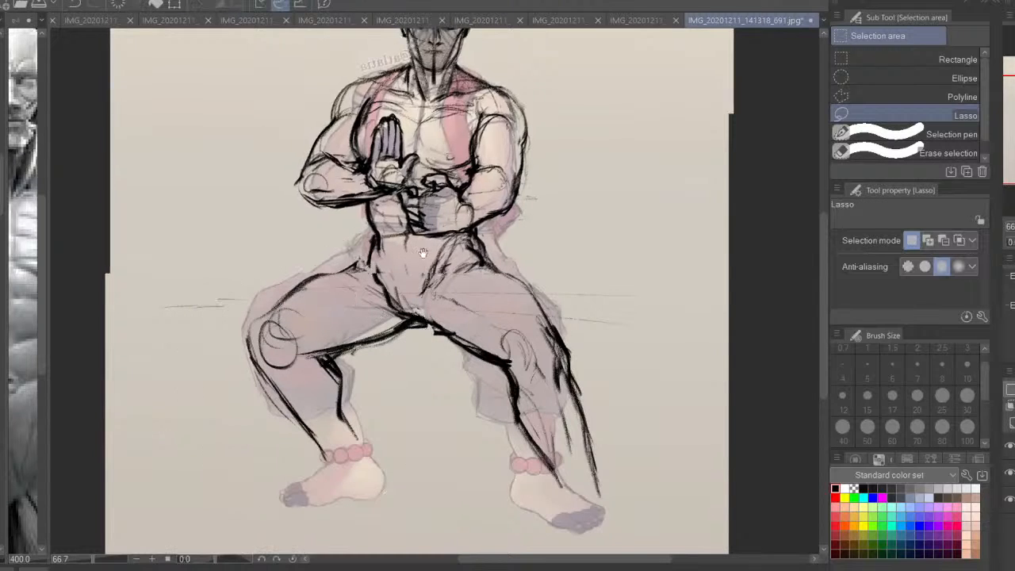
Reinforce the bent leg's thigh contour with the Artemus Hard pencil and add calf and shin muscle lines to the lower legs
key("p")
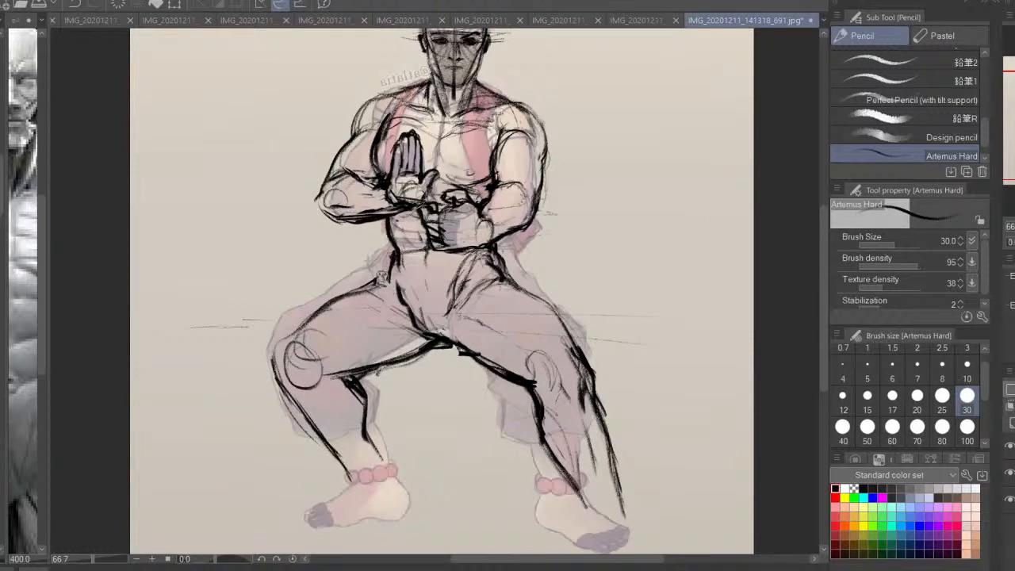
mouse_move(389, 274)
left_mouse_down()
mouse_move(293, 331)
mouse_move(263, 366)
mouse_move(263, 384)
left_mouse_up()
mouse_move(379, 403)
left_mouse_down()
mouse_move(369, 342)
mouse_move(350, 336)
mouse_move(384, 368)
mouse_move(342, 350)
mouse_move(355, 394)
mouse_move(379, 401)
left_mouse_up()
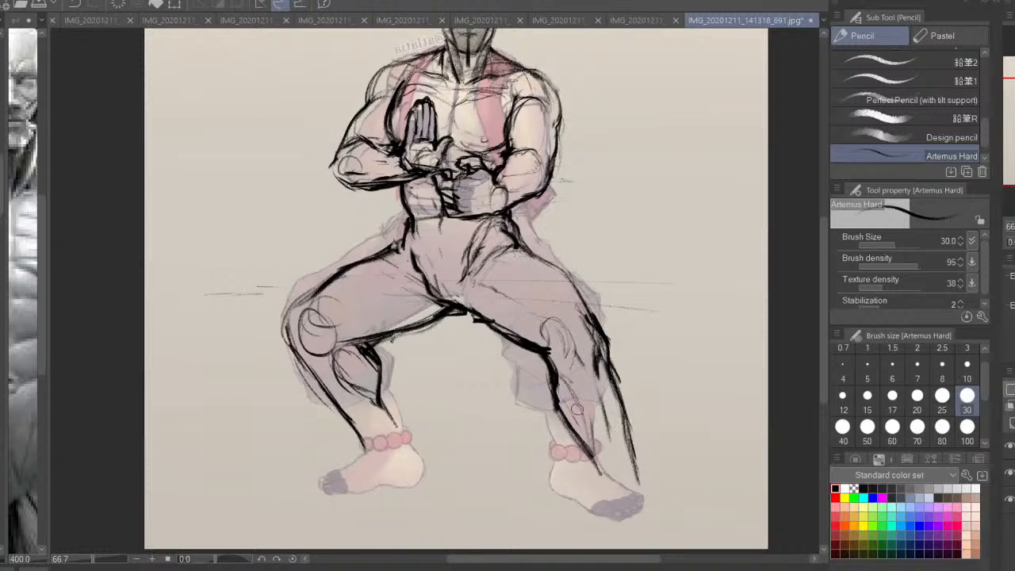
mouse_move(558, 353)
left_mouse_down()
mouse_move(594, 444)
mouse_move(575, 403)
left_mouse_up()
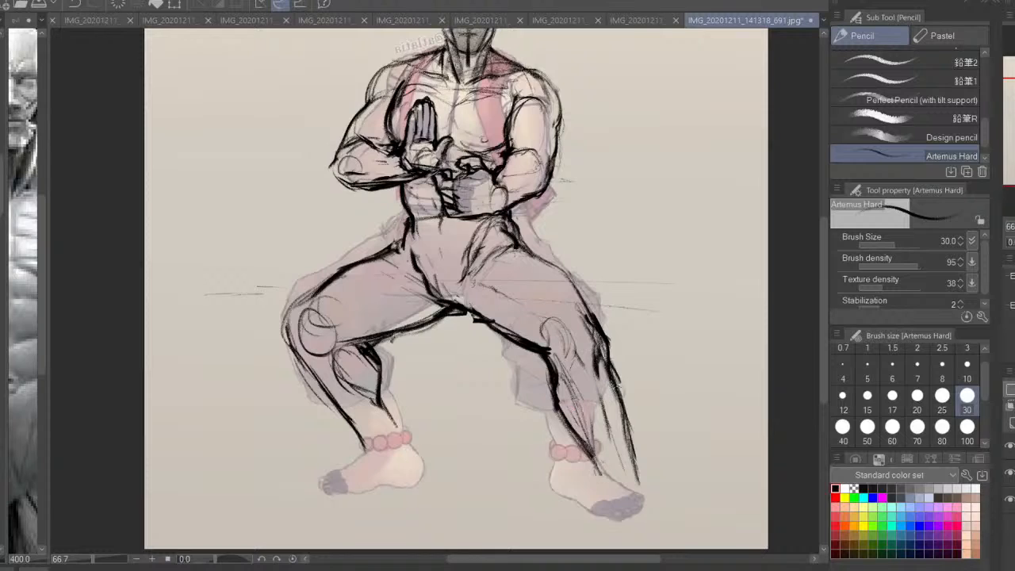
Sketch the bent leg's ankle circle and a first foot outline, and undo the last three strokes
left_click_drag(386, 402, 355, 469)
mouse_move(389, 433)
left_mouse_down()
mouse_move(368, 433)
mouse_move(387, 434)
mouse_move(401, 478)
mouse_move(364, 495)
mouse_move(317, 494)
left_mouse_up()
left_click_drag(496, 449, 605, 329)
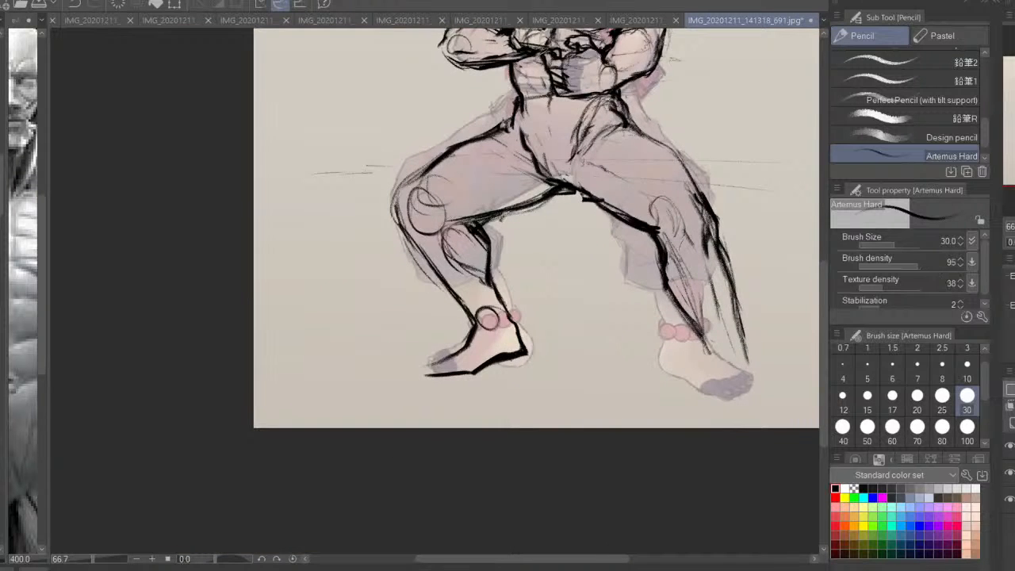
key("ctrl+plus")
key("ctrl+z")
key("ctrl+z")
key("ctrl+z")
Redraw the bent leg's foot with a sloping instep, sole, heel and big toe
left_click_drag(479, 370, 414, 406)
left_click_drag(588, 383, 479, 413)
mouse_move(451, 377)
left_mouse_down()
mouse_move(465, 411)
mouse_move(374, 443)
mouse_move(319, 450)
mouse_move(317, 441)
mouse_move(391, 446)
left_mouse_up()
left_click_drag(318, 432, 360, 440)
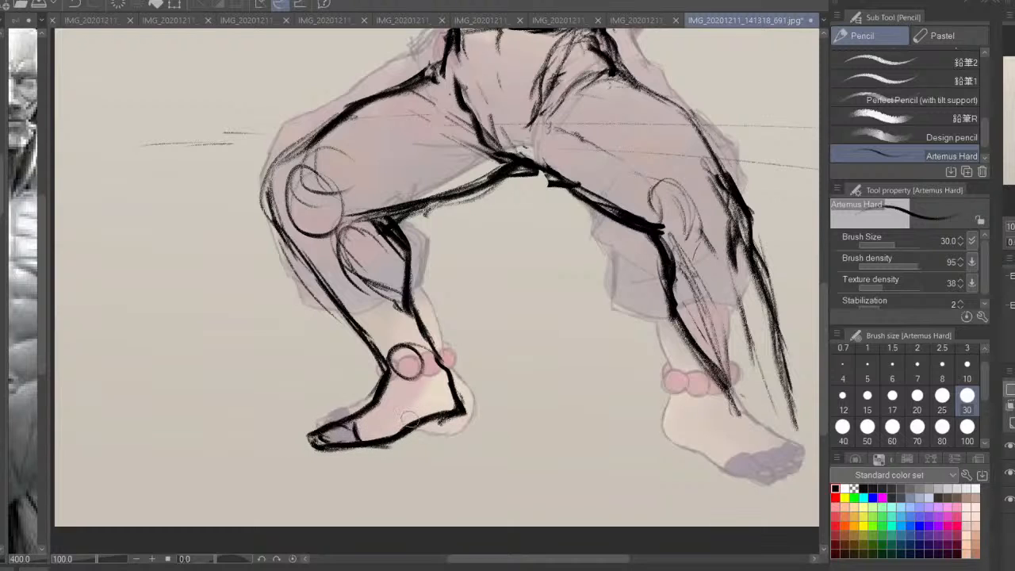
Add a midfoot line and a heel arc inside the foot, and thicken the back of the heel
left_click_drag(380, 408, 394, 428)
left_click_drag(460, 402, 444, 413)
mouse_move(450, 394)
left_mouse_down()
mouse_move(418, 418)
mouse_move(456, 423)
mouse_move(514, 403)
left_mouse_up()
key("h")
left_click_drag(468, 349, 444, 390)
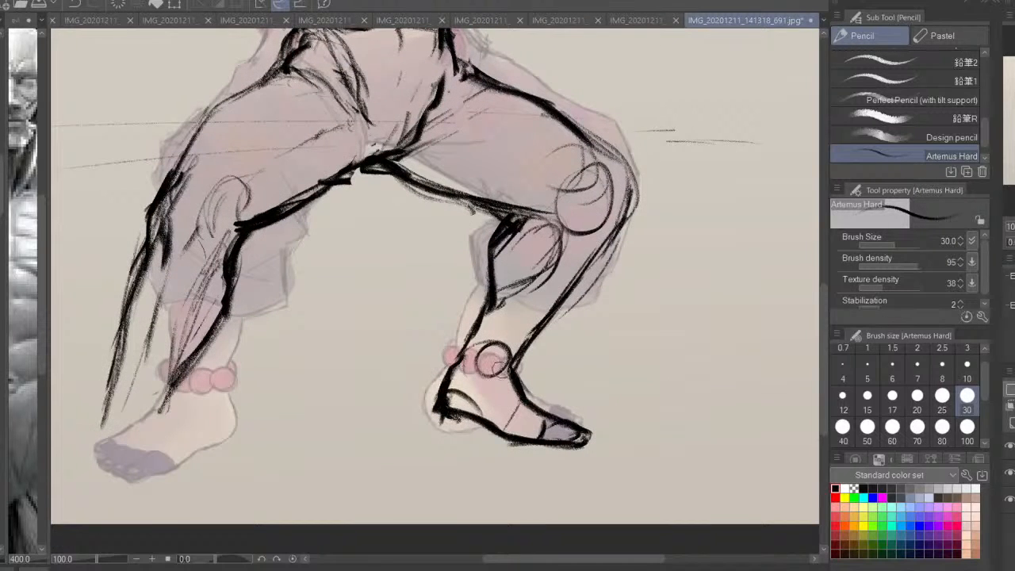
Lasso the bent leg's foot and transform it so that the toes tilt slightly upward
key("h")
key("m")
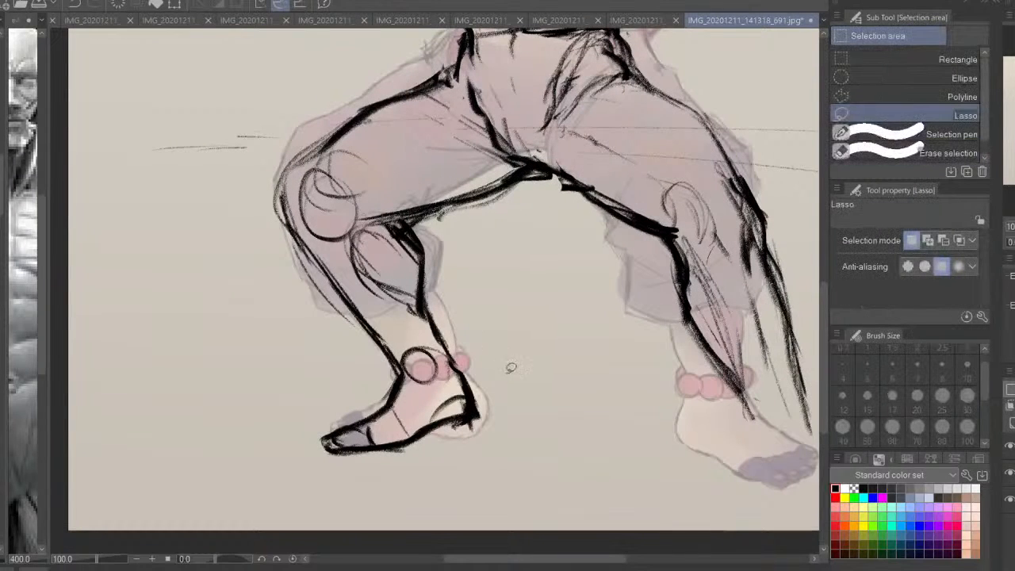
mouse_move(446, 365)
left_mouse_down()
mouse_move(378, 367)
mouse_move(494, 481)
mouse_move(476, 472)
mouse_move(539, 436)
mouse_move(498, 444)
mouse_move(539, 429)
left_mouse_up()
key("ctrl+t")
key("Return")
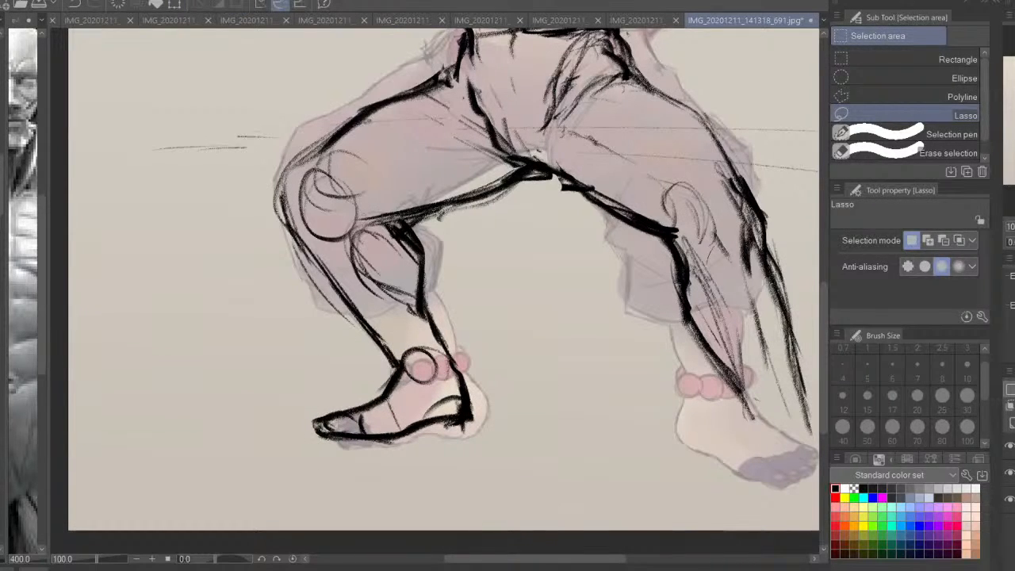
Clean up the foot's sole, heel, toe and front ankle lines by erasing with the pencil's transparent colour
key("p")
key("c")
mouse_move(399, 442)
left_mouse_down()
mouse_move(468, 428)
mouse_move(381, 440)
left_mouse_up()
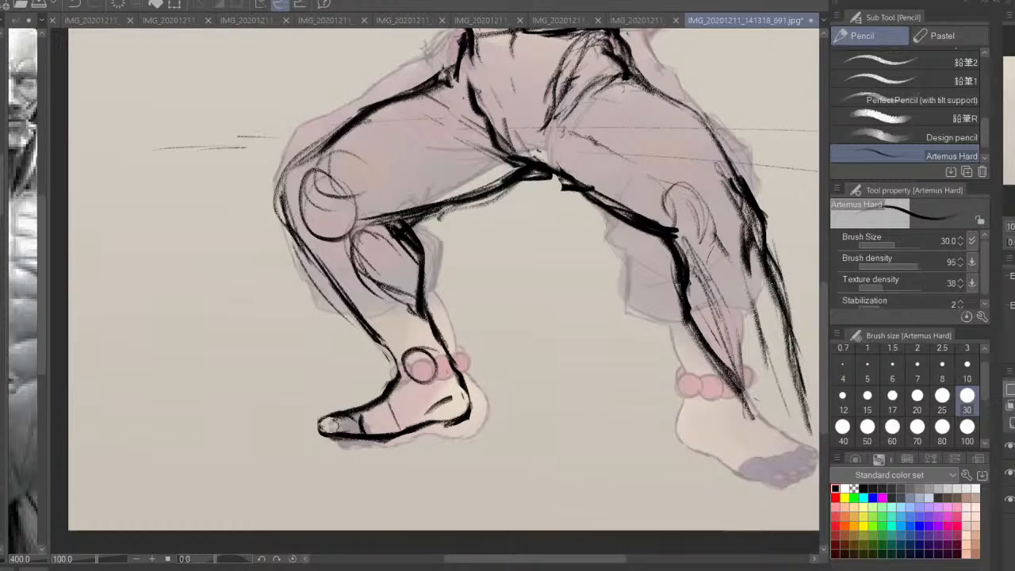
mouse_move(328, 426)
left_mouse_down()
mouse_move(405, 434)
mouse_move(441, 418)
mouse_move(464, 380)
mouse_move(444, 349)
mouse_move(412, 432)
mouse_move(331, 395)
mouse_move(307, 357)
left_mouse_up()
key("h")
left_click_drag(465, 356, 492, 357)
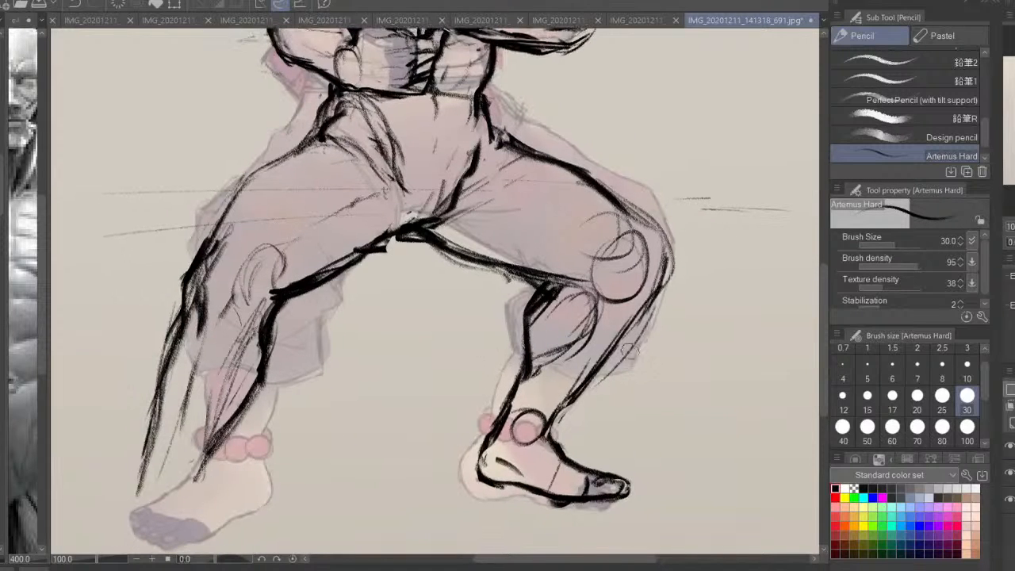
Thicken the bent leg's shin line down to the ankle and sharpen the knee's outer corner
left_click_drag(608, 353, 572, 396)
left_click_drag(625, 330, 561, 454)
mouse_move(605, 352)
left_mouse_down()
mouse_move(647, 308)
mouse_move(666, 252)
mouse_move(678, 262)
left_mouse_up()
left_click_drag(675, 261, 632, 326)
Sketch the extended leg's ankle circle and a slanting line for the outer edge of its foot
left_click_drag(276, 413, 340, 409)
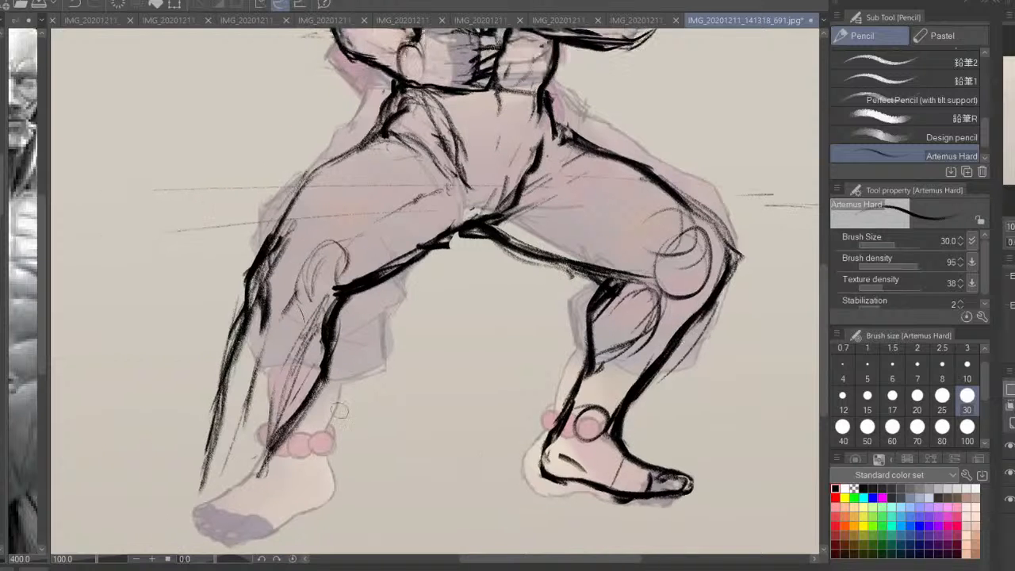
mouse_move(277, 448)
left_mouse_down()
mouse_move(268, 488)
mouse_move(337, 425)
left_mouse_up()
mouse_move(309, 404)
left_mouse_down()
mouse_move(283, 391)
mouse_move(216, 472)
left_mouse_up()
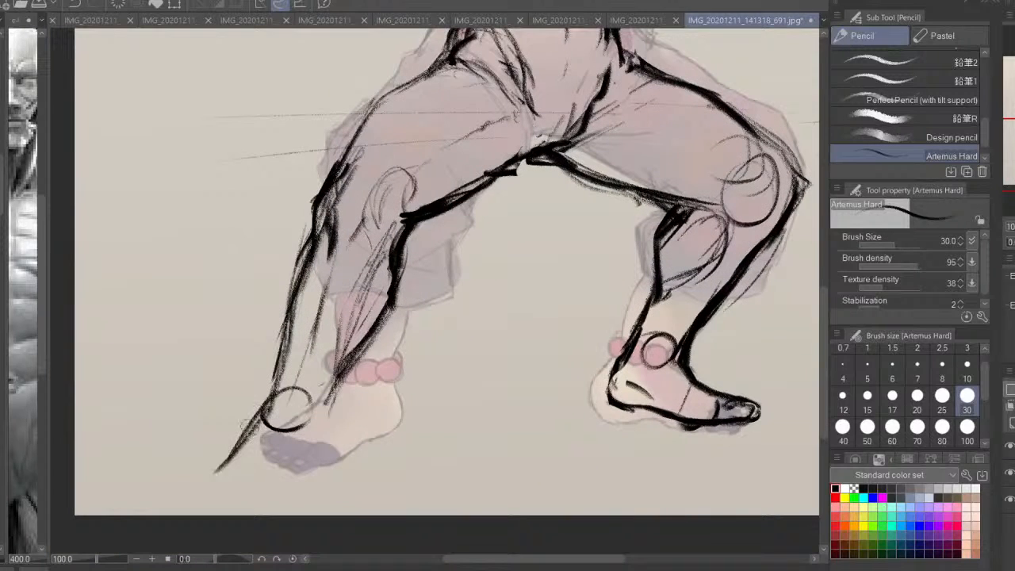
Complete the extended leg's foot with the heel, inner edge, individual toes and a line across the instep
left_click_drag(341, 393, 325, 460)
mouse_move(337, 376)
left_mouse_down()
mouse_move(320, 476)
mouse_move(252, 428)
mouse_move(203, 490)
mouse_move(315, 442)
mouse_move(254, 509)
mouse_move(196, 501)
mouse_move(268, 507)
left_mouse_up()
mouse_move(223, 466)
left_mouse_down()
mouse_move(194, 498)
mouse_move(269, 507)
left_mouse_up()
left_click_drag(212, 489, 230, 507)
left_click_drag(327, 382, 318, 430)
mouse_move(268, 405)
left_mouse_down()
mouse_move(235, 465)
mouse_move(209, 487)
mouse_move(272, 471)
left_mouse_up()
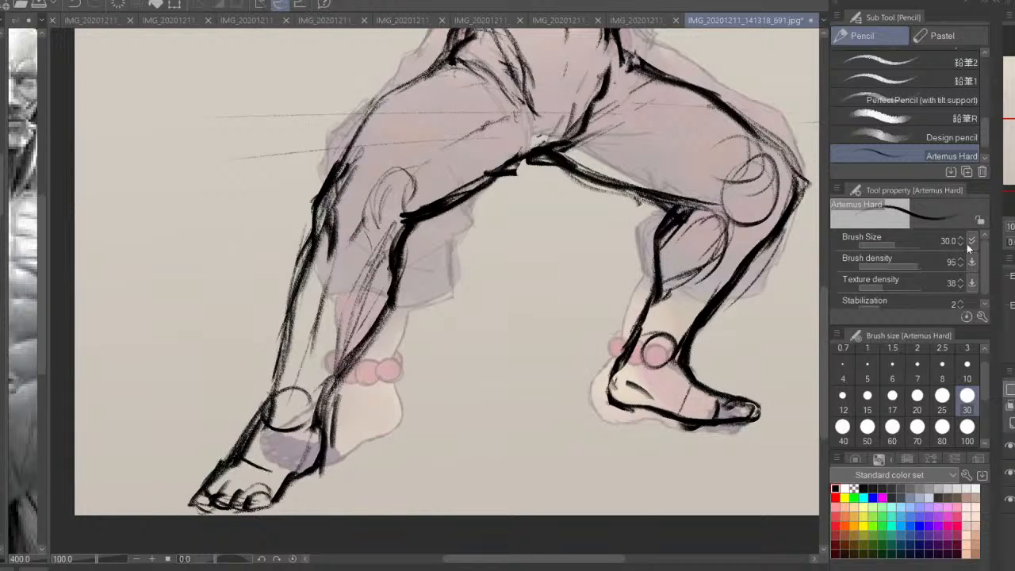
Examine the whole figure's proportions in normal and mirrored views, and activate the Lasso selection
key("ctrl+minus")
left_click_drag(691, 240, 641, 350)
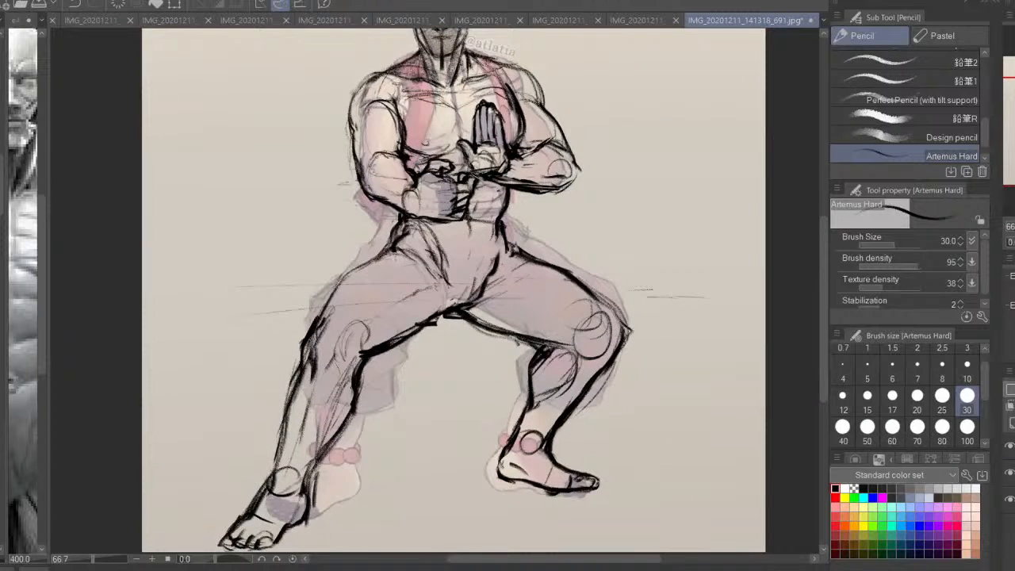
key("h")
key("ctrl+minus")
left_click_drag(589, 260, 601, 293)
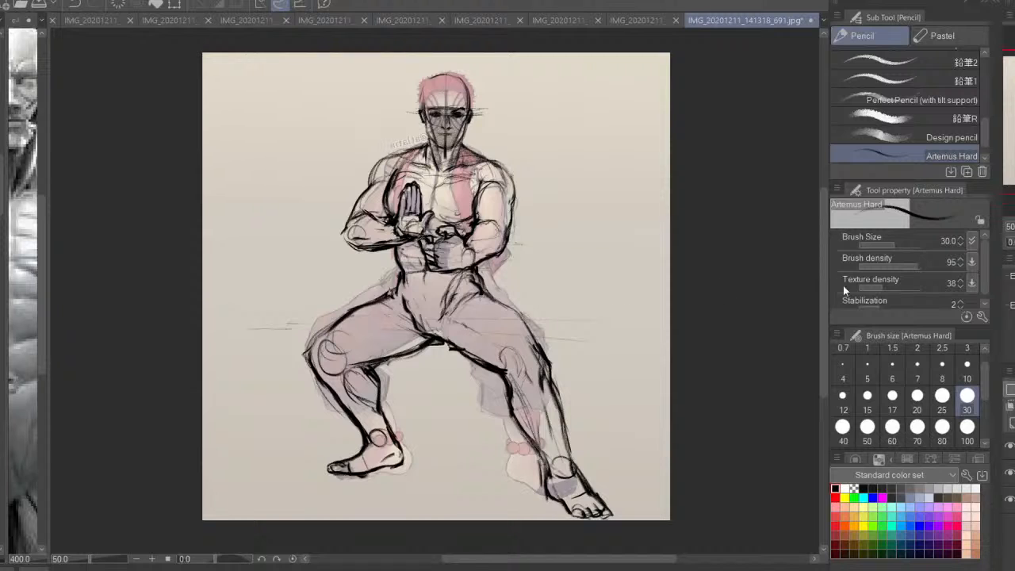
key("h")
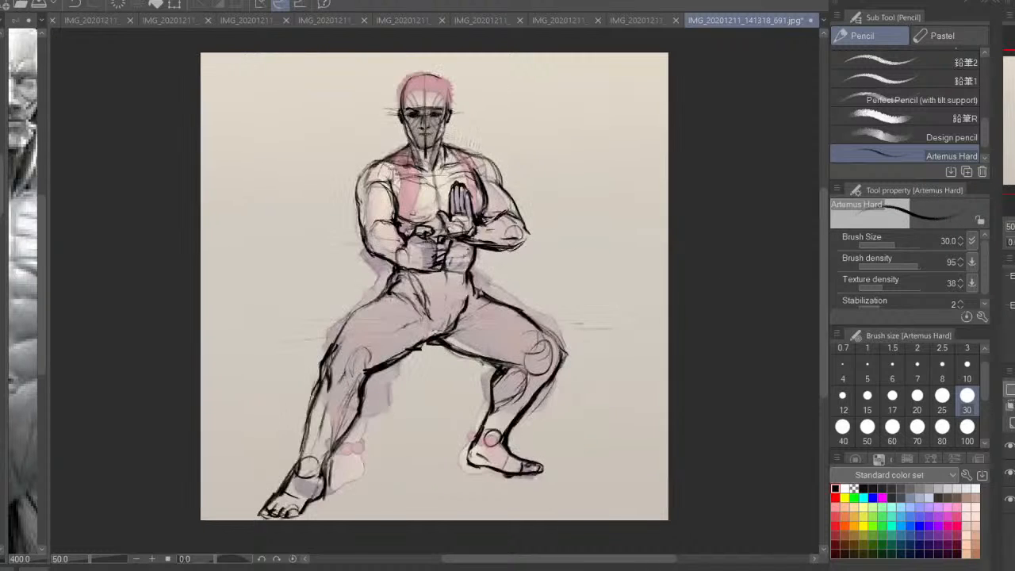
left_click_drag(428, 200, 470, 245)
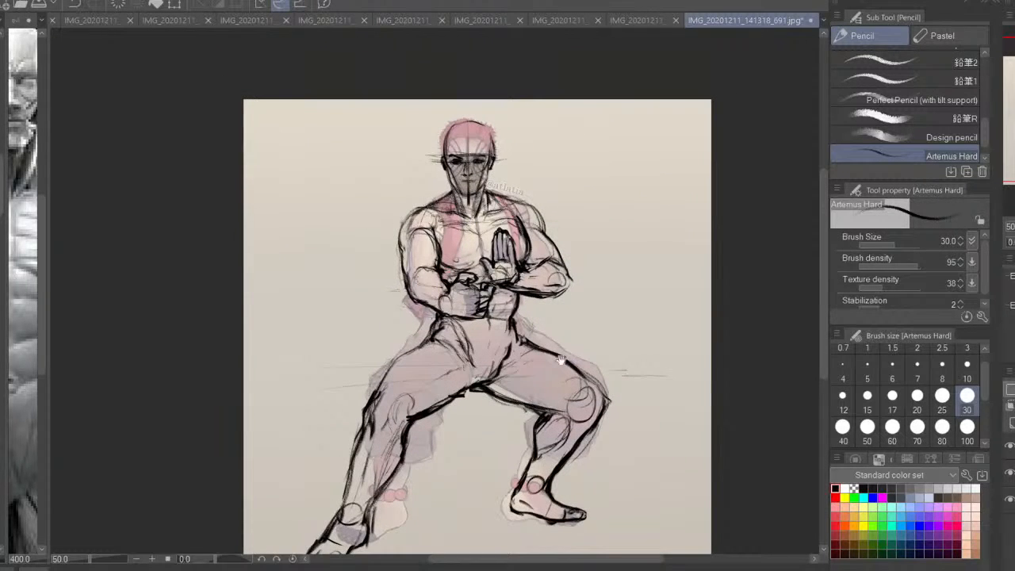
left_click_drag(560, 361, 559, 309)
key("m")
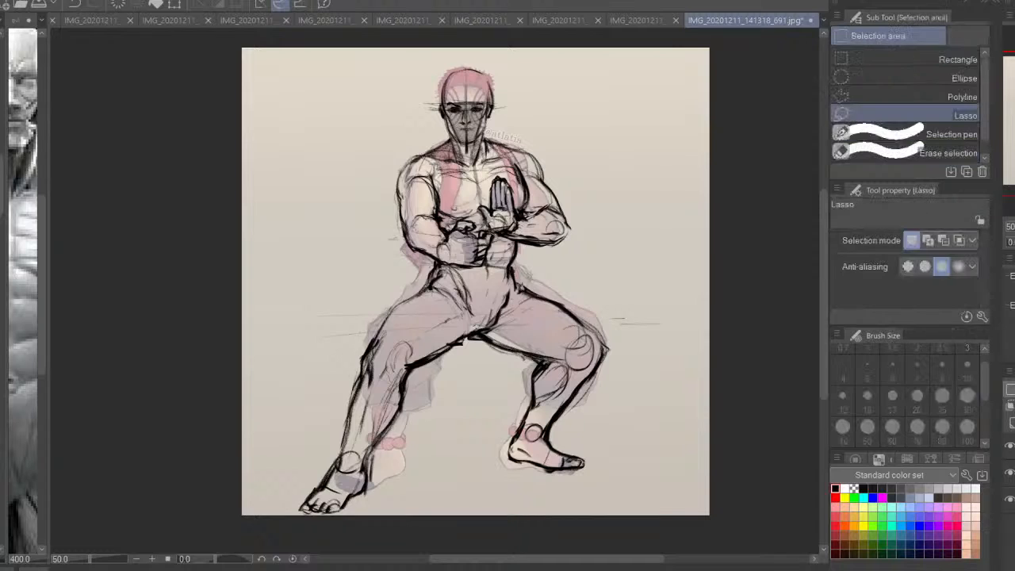
In mirrored view, lasso the bent lower leg and its foot in turn and nudge each slightly with a transform
key("h")
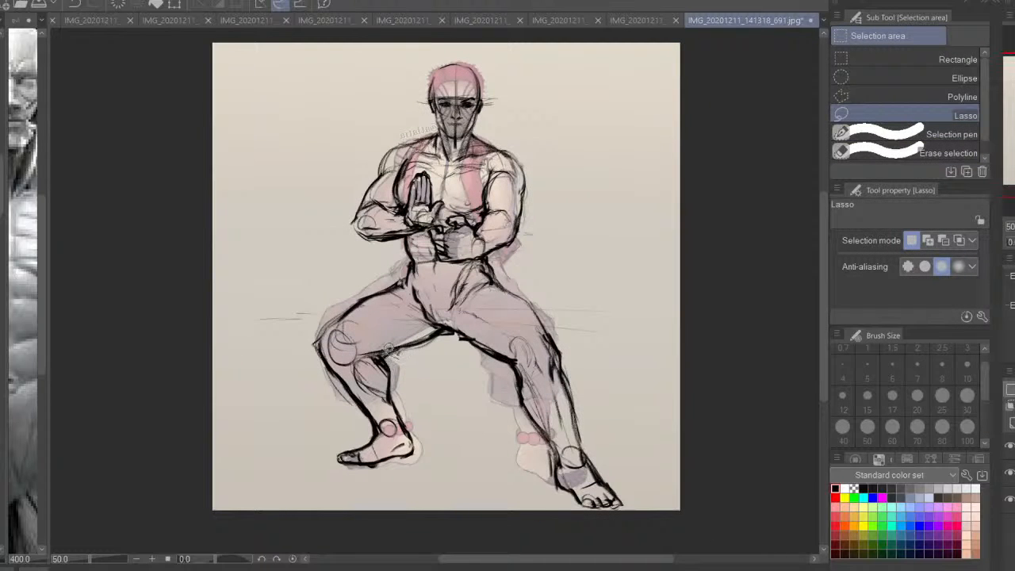
mouse_move(341, 341)
left_mouse_down()
mouse_move(329, 482)
mouse_move(452, 501)
mouse_move(436, 476)
mouse_move(453, 509)
left_mouse_up()
key("ctrl+t")
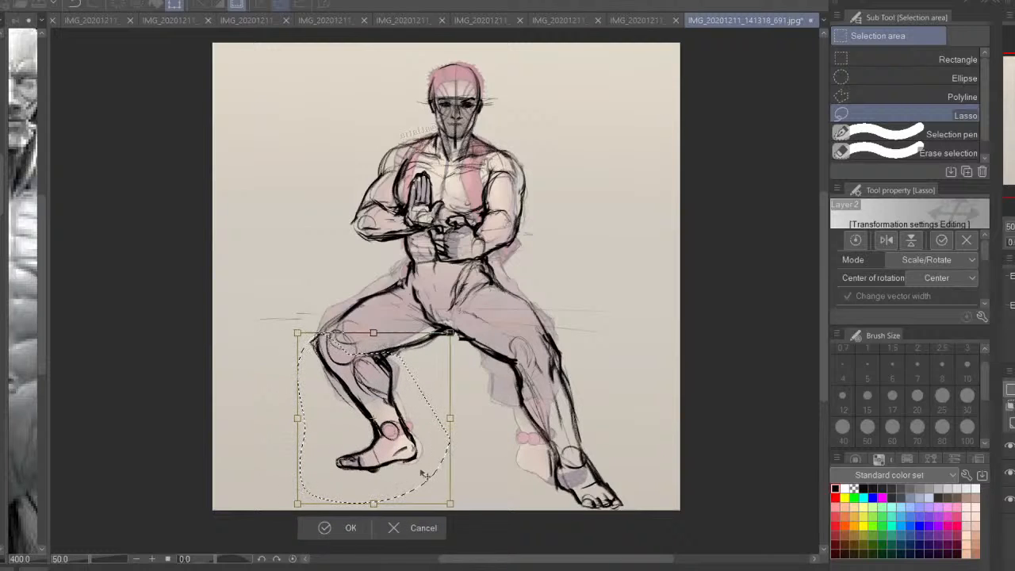
left_click_drag(421, 471, 422, 472)
key("Return")
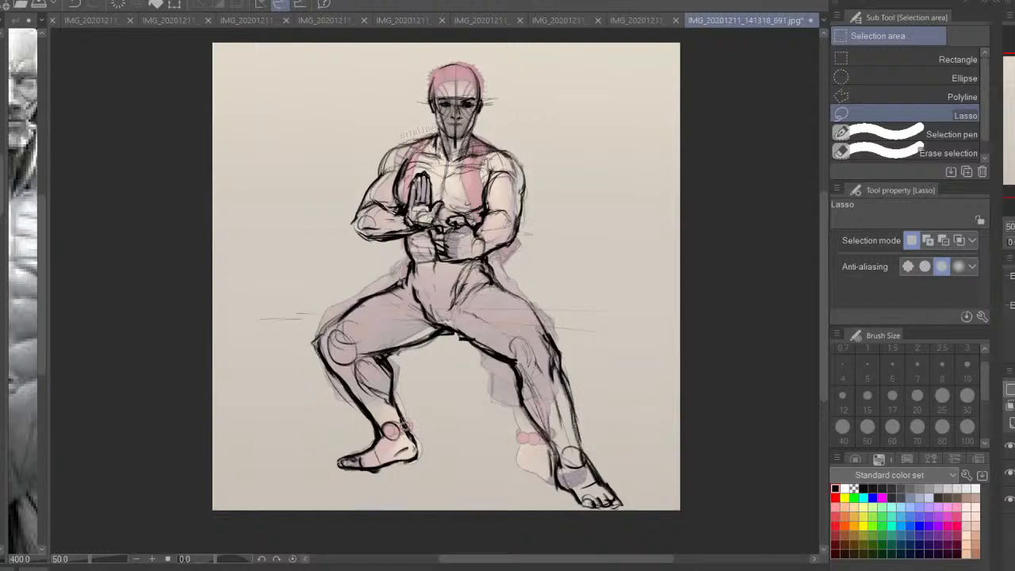
mouse_move(428, 408)
left_mouse_down()
mouse_move(313, 456)
mouse_move(458, 496)
left_mouse_up()
key("ctrl+t")
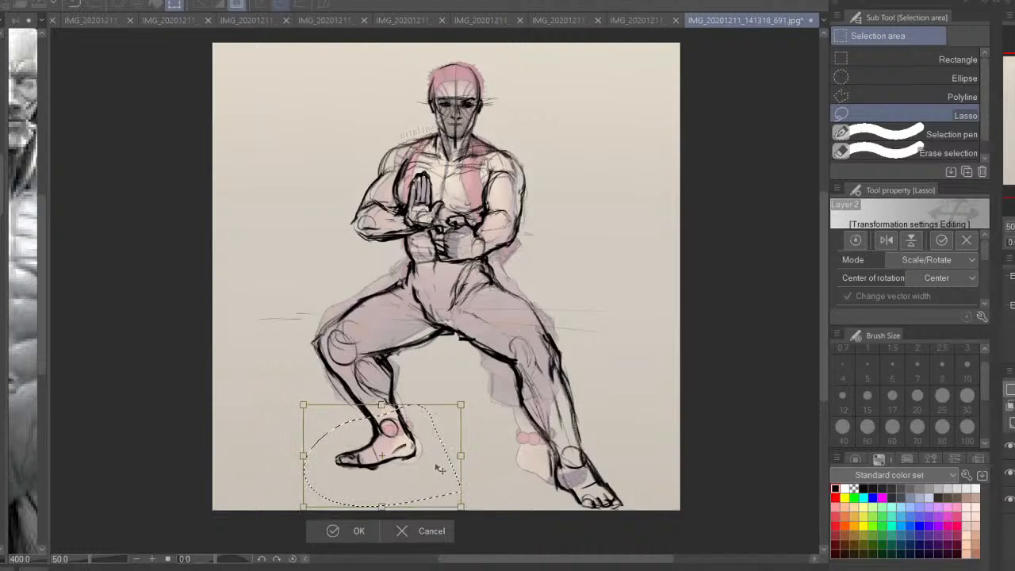
key("Return")
key("ctrl+d")
Lasso the extended leg's foot and ankle, shift them slightly up toward the knee, and clear the selection
mouse_move(644, 428)
left_mouse_down()
mouse_move(584, 414)
mouse_move(650, 499)
left_mouse_up()
key("ctrl+d")
mouse_move(625, 410)
left_mouse_down()
mouse_move(516, 491)
mouse_move(646, 522)
left_mouse_up()
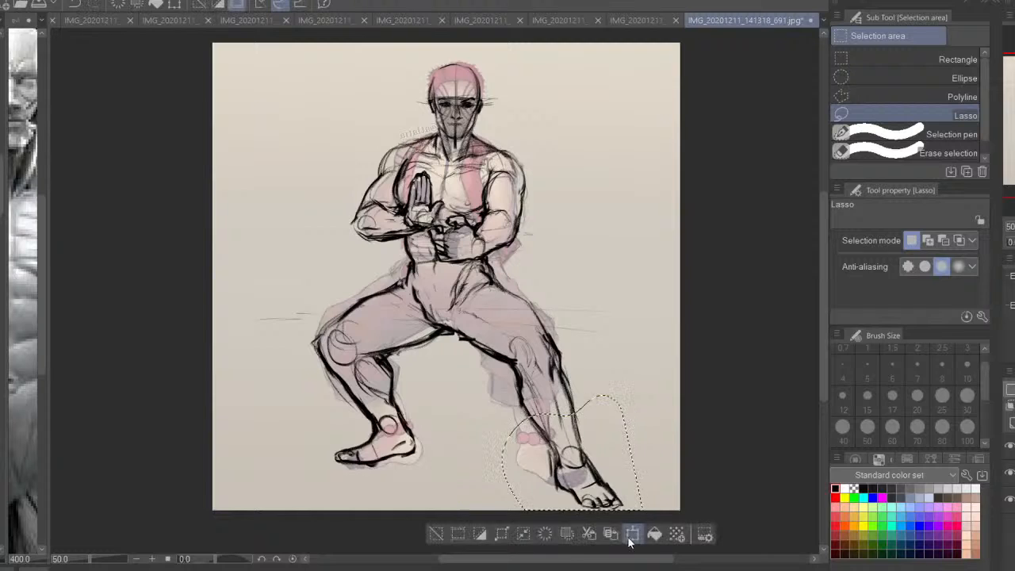
left_click(631, 536)
left_click_drag(619, 489, 624, 485)
key("Return")
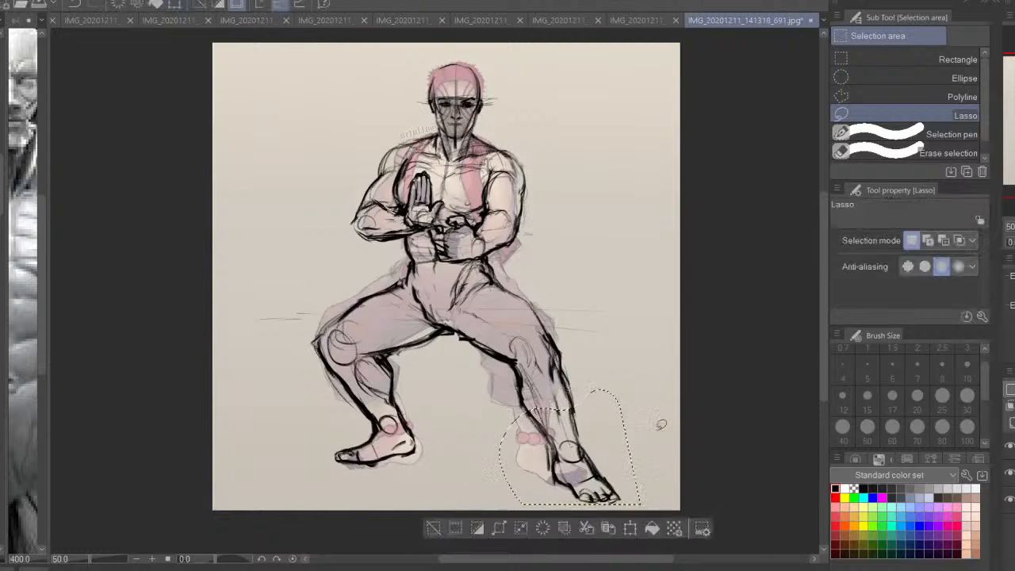
key("ctrl+d")
Restore the unmirrored view, hide the original drawing, and nudge both legs from the waist down slightly upward
key("p")
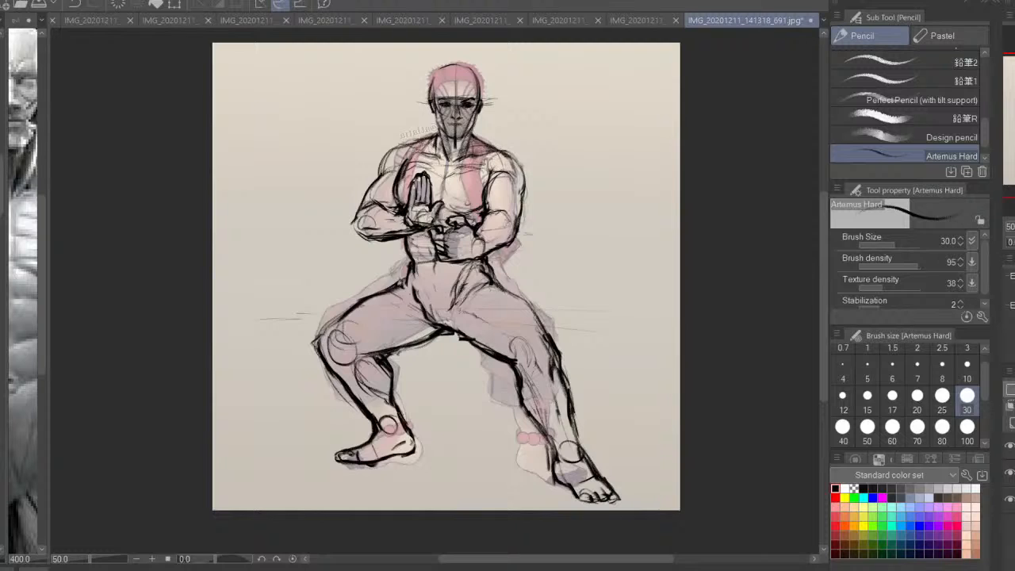
key("h")
key("ctrl+plus")
mouse_move(455, 353)
left_mouse_down()
mouse_move(490, 389)
mouse_move(422, 396)
left_mouse_up()
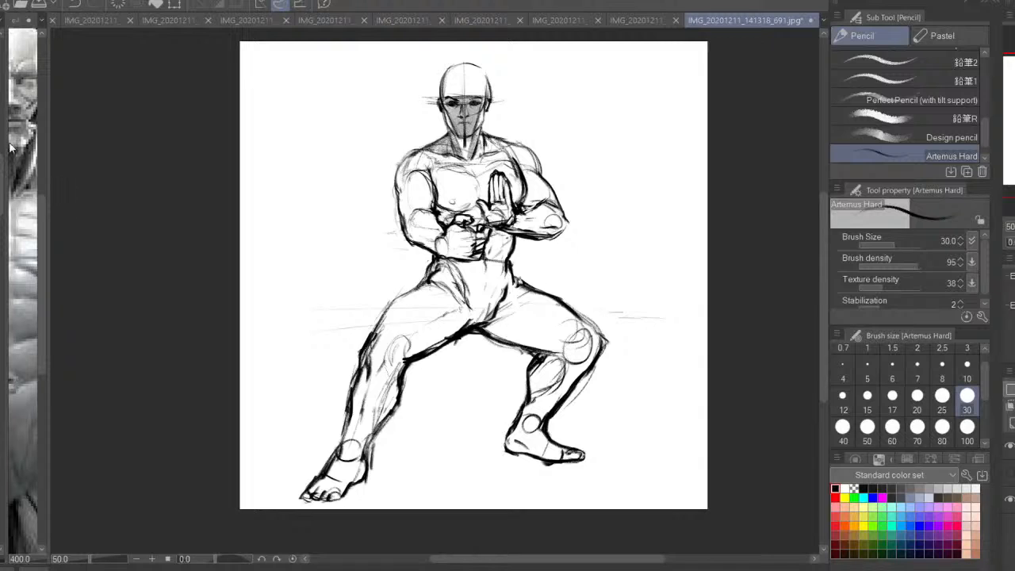
key("m")
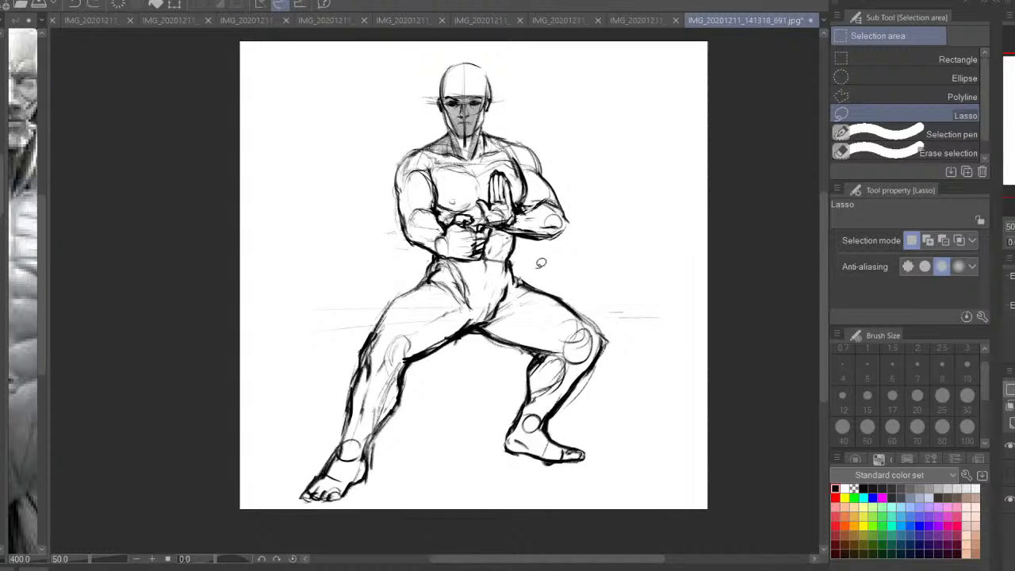
mouse_move(464, 253)
left_mouse_down()
mouse_move(245, 484)
mouse_move(559, 254)
left_mouse_up()
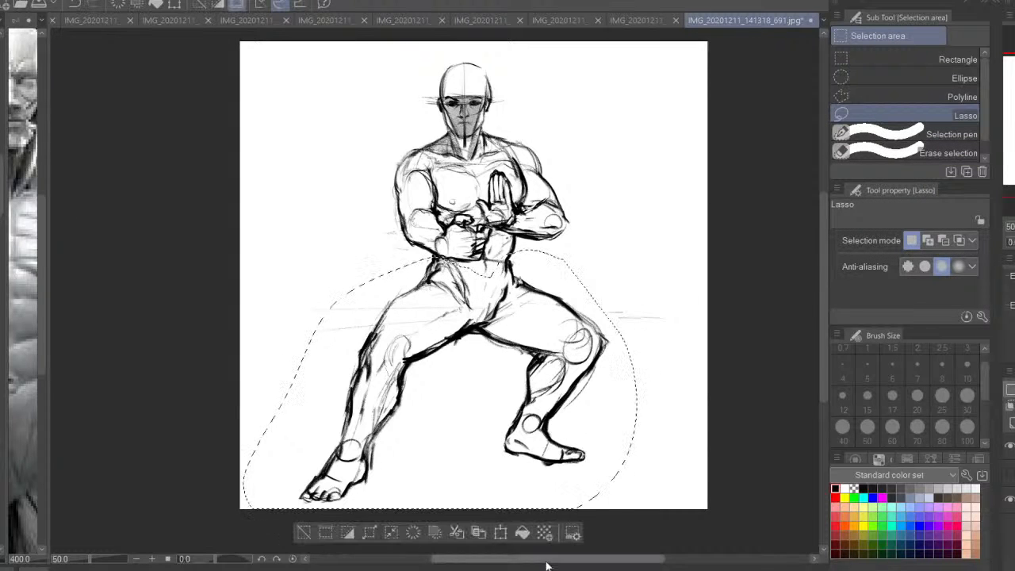
key("ctrl+t")
left_click_drag(538, 476, 541, 473)
key("Return")
key("ctrl+d")
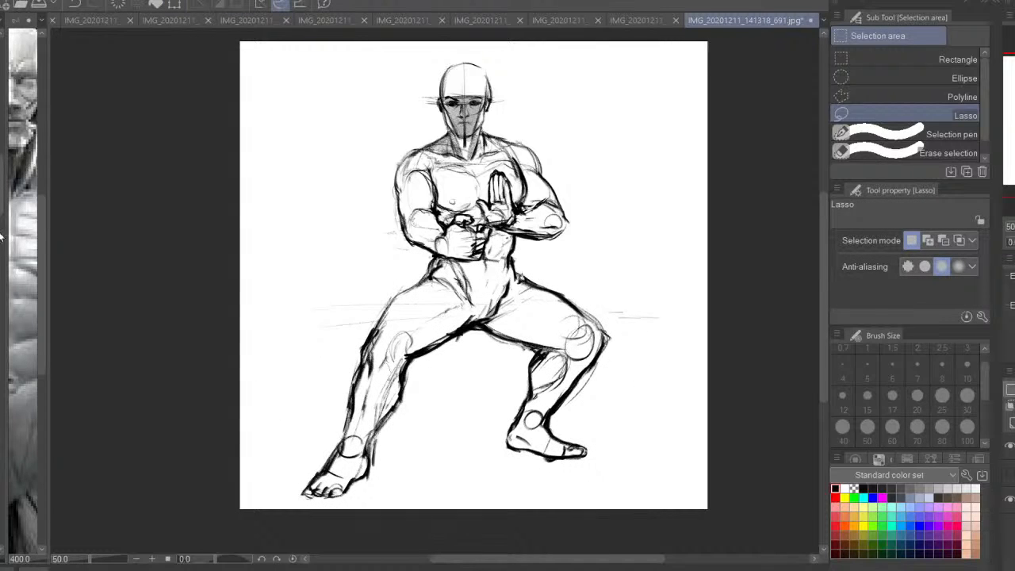
Redraw the waistline and the extended leg's outer thigh contour with Artemus Hard, and try a bulging trouser edge at the calf
key("p")
key("ctrl+equal")
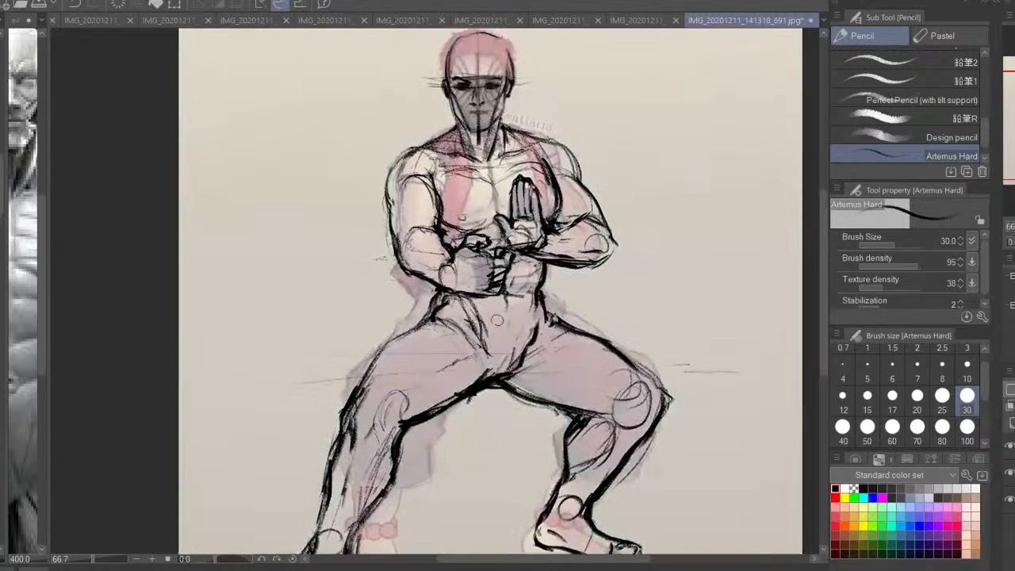
mouse_move(458, 294)
left_mouse_down()
mouse_move(545, 296)
mouse_move(443, 305)
mouse_move(384, 347)
left_mouse_up()
mouse_move(390, 349)
left_mouse_down()
mouse_move(416, 316)
mouse_move(385, 328)
left_mouse_up()
left_click_drag(429, 295, 370, 406)
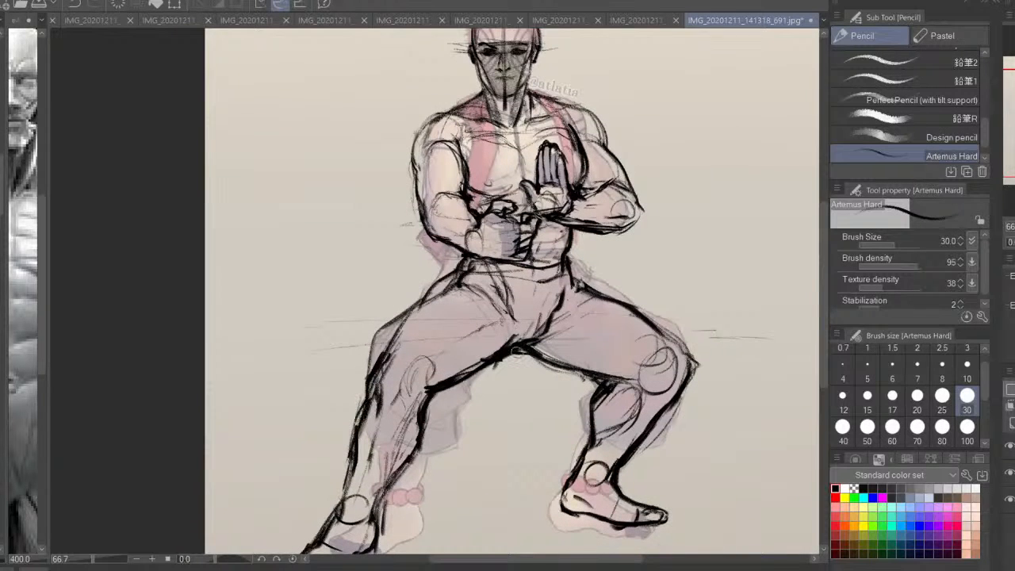
key("ctrl+z")
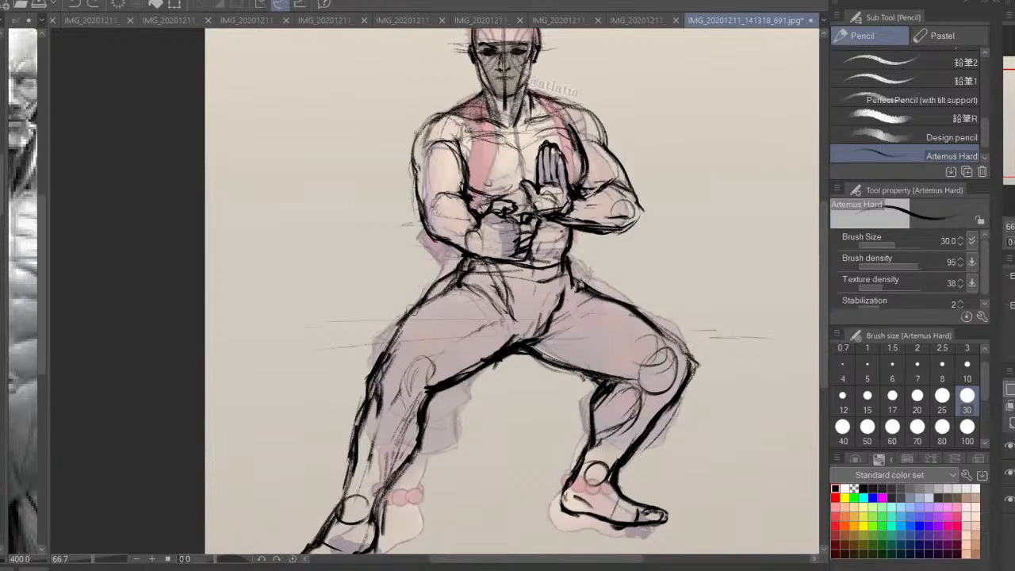
left_click_drag(412, 310, 369, 396)
mouse_move(367, 406)
left_mouse_down()
mouse_move(394, 347)
mouse_move(366, 412)
left_mouse_up()
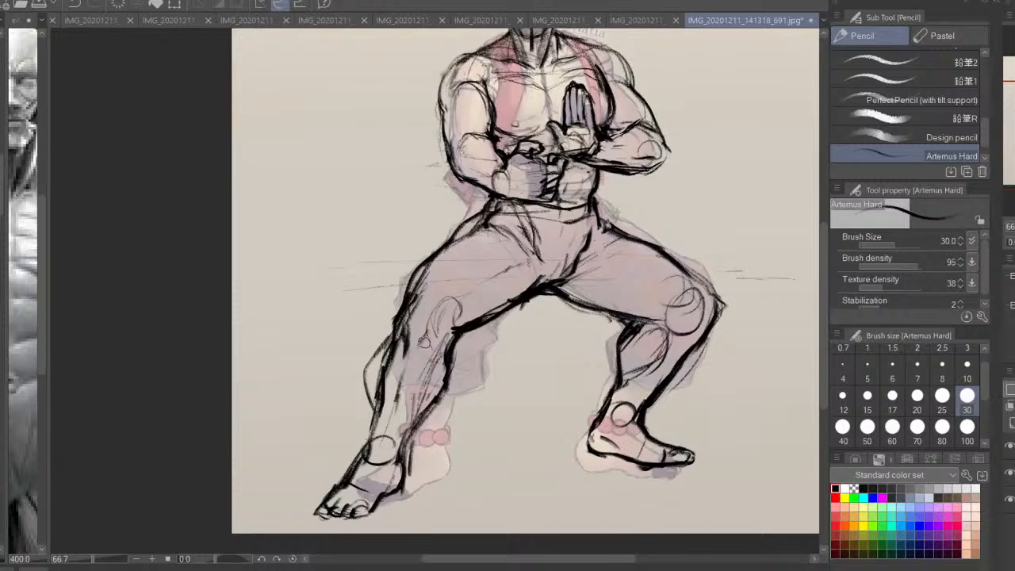
Undo the calf bulge and shade the trousers grey over both thighs and the extended calf with the Design pencil at size 80
left_click(940, 118)
left_click(945, 139)
key("ctrl+z")
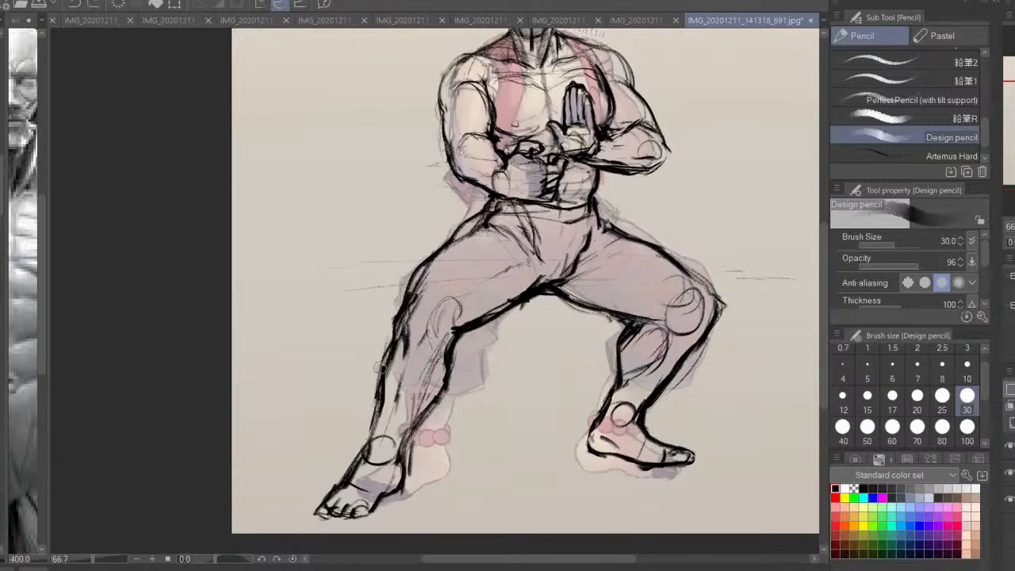
mouse_move(389, 340)
left_mouse_down()
mouse_move(381, 407)
mouse_move(407, 412)
mouse_move(467, 335)
mouse_move(420, 412)
mouse_move(384, 375)
mouse_move(525, 252)
mouse_move(483, 247)
mouse_move(506, 220)
mouse_move(527, 269)
mouse_move(634, 305)
mouse_move(602, 238)
mouse_move(642, 262)
mouse_move(590, 293)
left_mouse_up()
left_click(942, 428)
left_click(1009, 473)
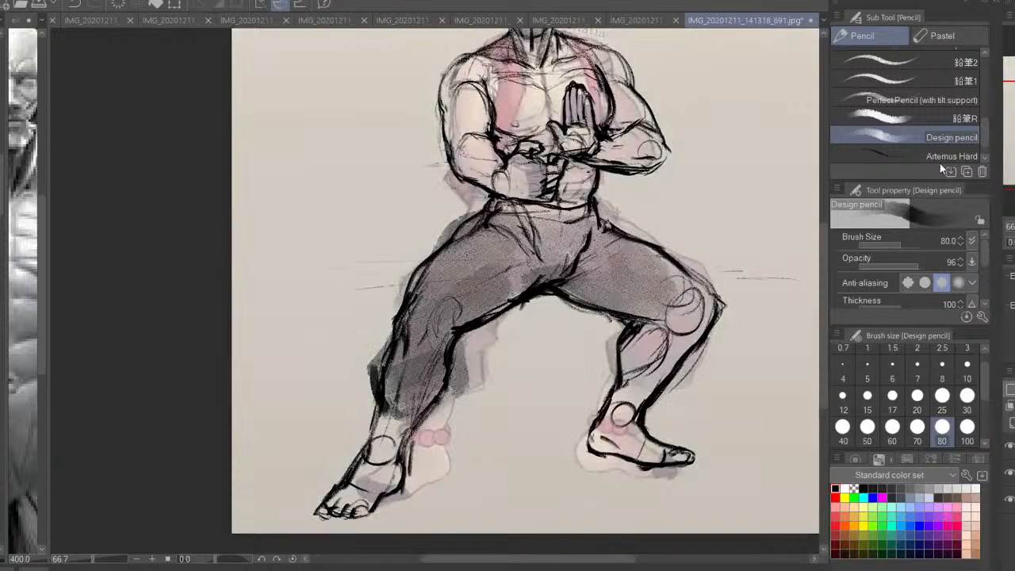
Draw fabric folds radiating from the crotch and across the hips with the Artemus Hard pencil
left_click(939, 156)
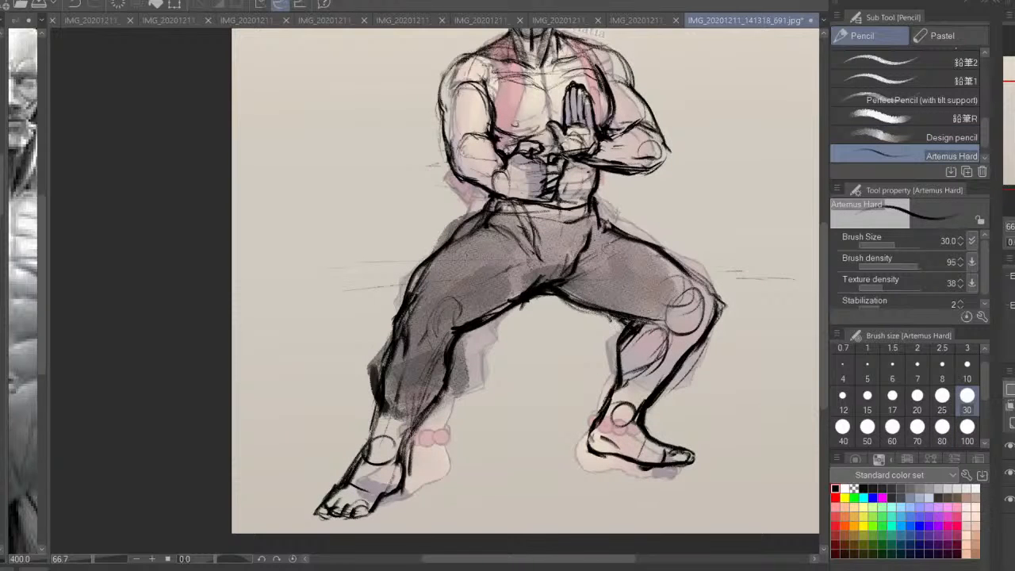
mouse_move(561, 283)
left_mouse_down()
mouse_move(634, 250)
mouse_move(622, 273)
left_mouse_up()
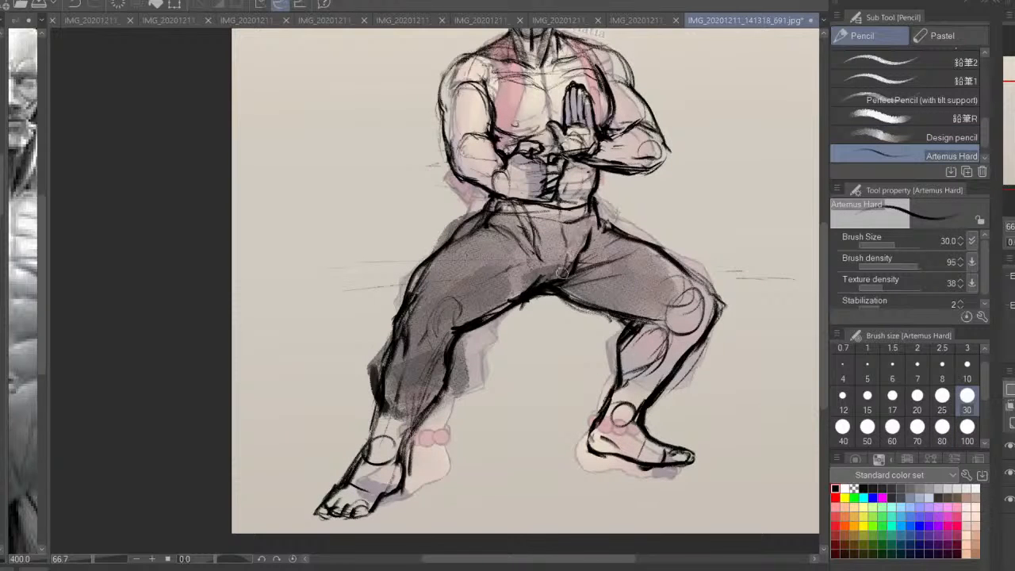
mouse_move(467, 299)
left_mouse_down()
mouse_move(531, 264)
mouse_move(514, 240)
left_mouse_up()
mouse_move(551, 252)
left_mouse_down()
mouse_move(565, 237)
mouse_move(539, 240)
left_mouse_up()
left_click_drag(535, 229, 585, 236)
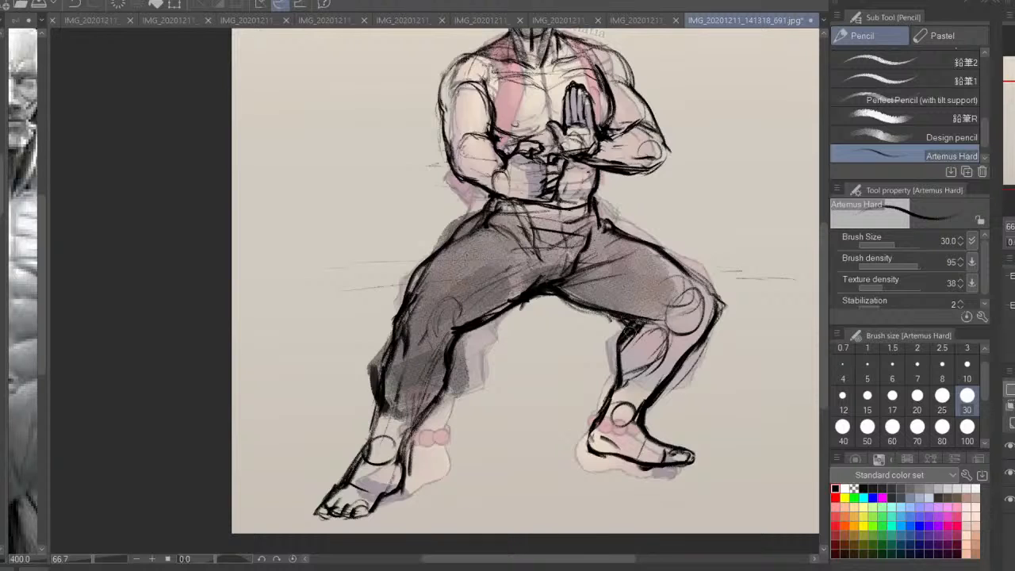
Outline the gathered trouser cuffs below the bent knee and around the extended leg's lower calf
left_click_drag(633, 331, 717, 294)
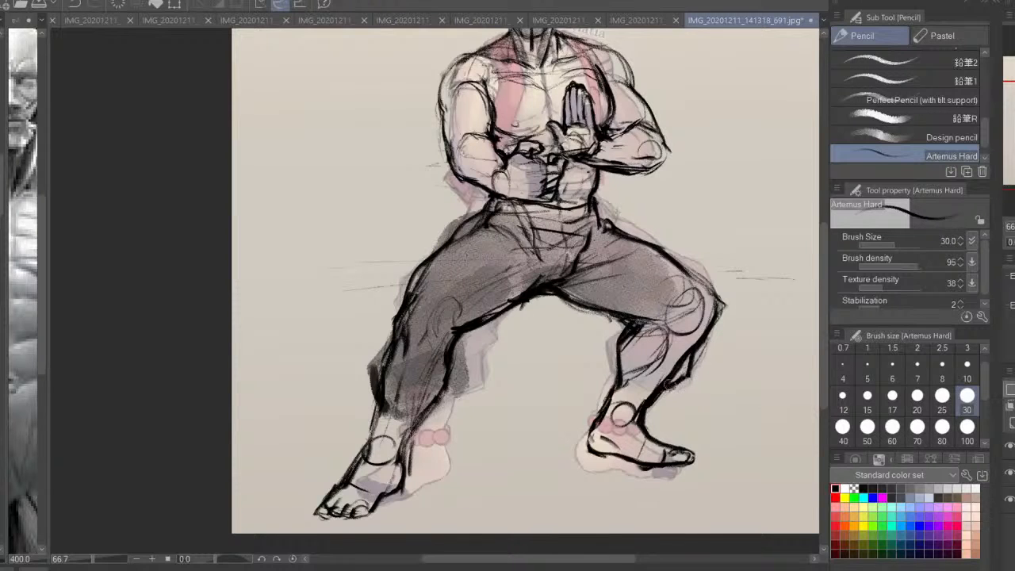
mouse_move(615, 383)
left_mouse_down()
mouse_move(600, 349)
mouse_move(600, 388)
left_mouse_up()
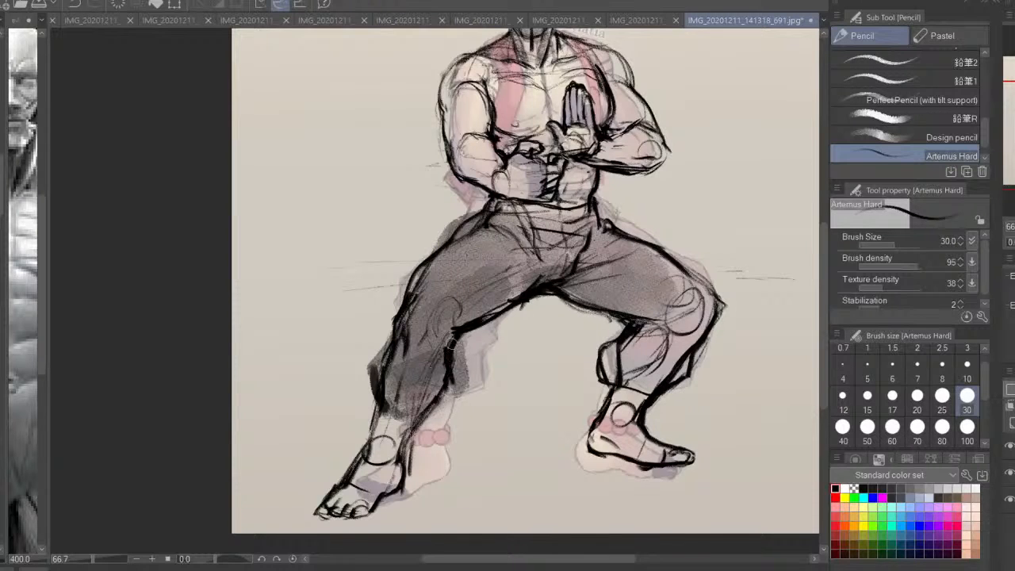
mouse_move(449, 342)
left_mouse_down()
mouse_move(439, 404)
mouse_move(384, 419)
left_mouse_up()
left_click_drag(440, 382, 398, 412)
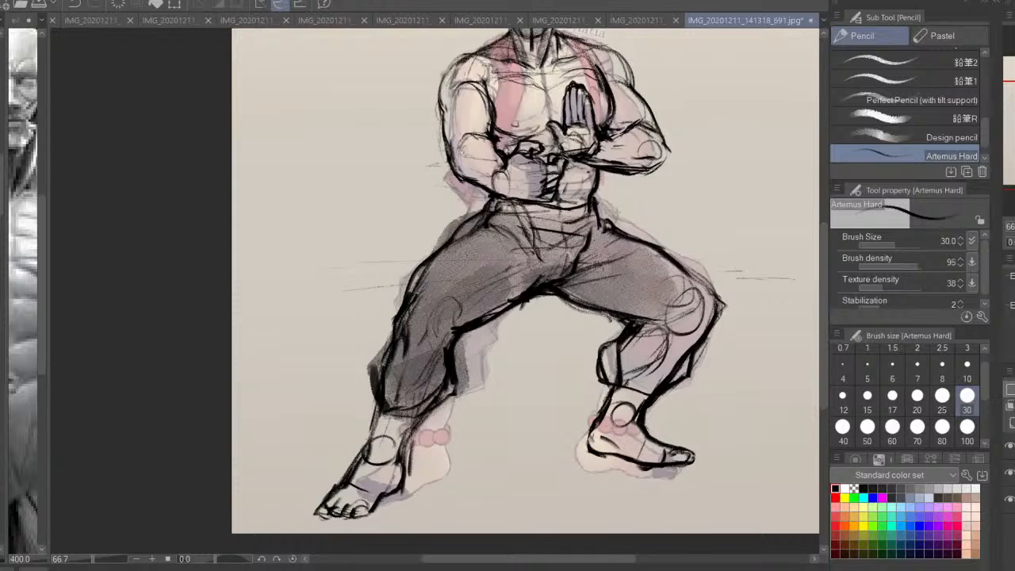
Add finer fold lines around the trousers' crotch, waist and hip
key("ctrl+plus")
mouse_move(610, 295)
left_mouse_down()
mouse_move(549, 335)
mouse_move(656, 300)
left_mouse_up()
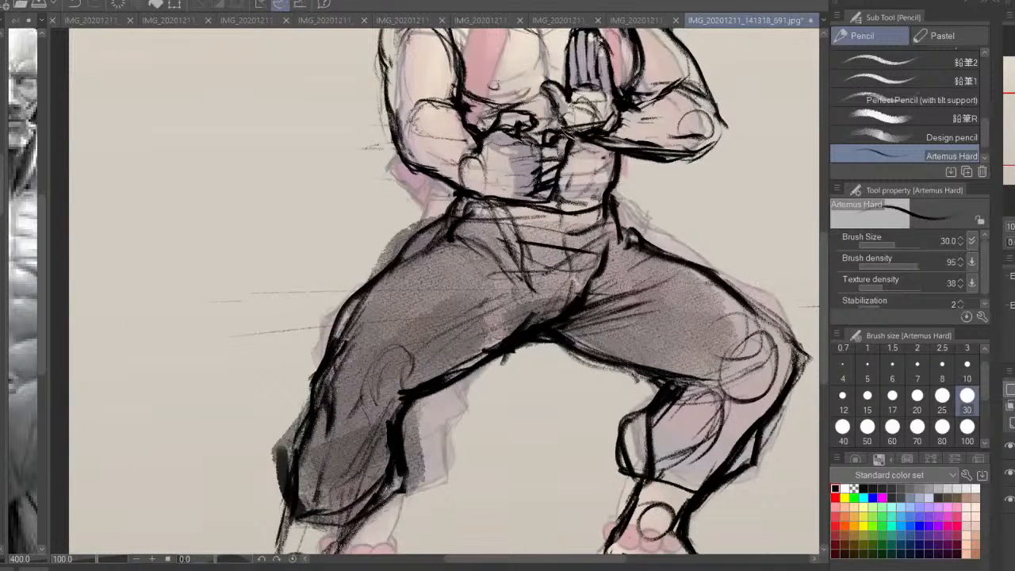
left_click_drag(555, 315, 493, 319)
left_click_drag(489, 226, 517, 244)
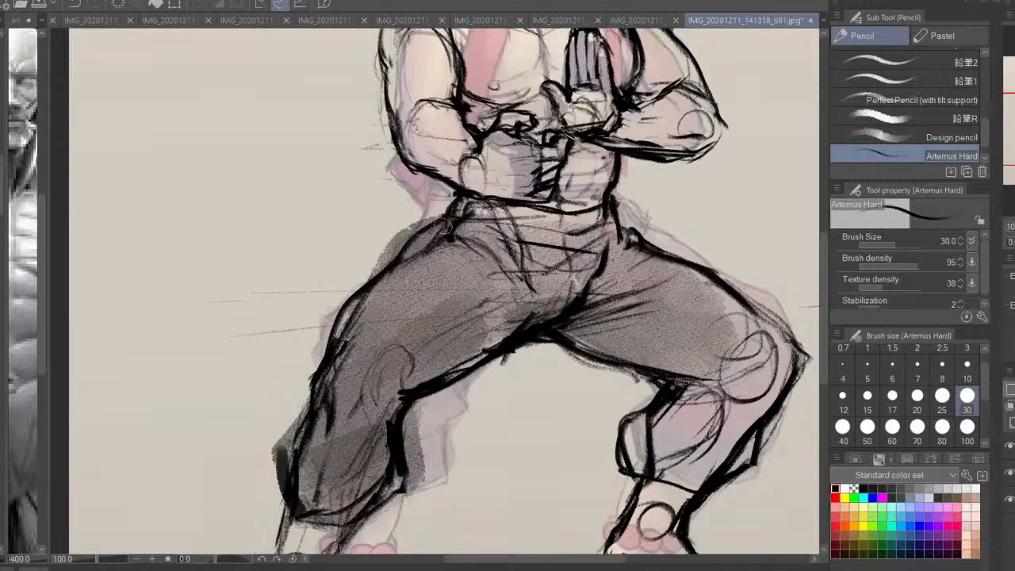
mouse_move(448, 226)
left_mouse_down()
mouse_move(409, 252)
mouse_move(480, 276)
left_mouse_up()
Add creases on the extended thigh and calf, and folds around the bent leg's gathered cuff
left_click_drag(626, 379, 586, 283)
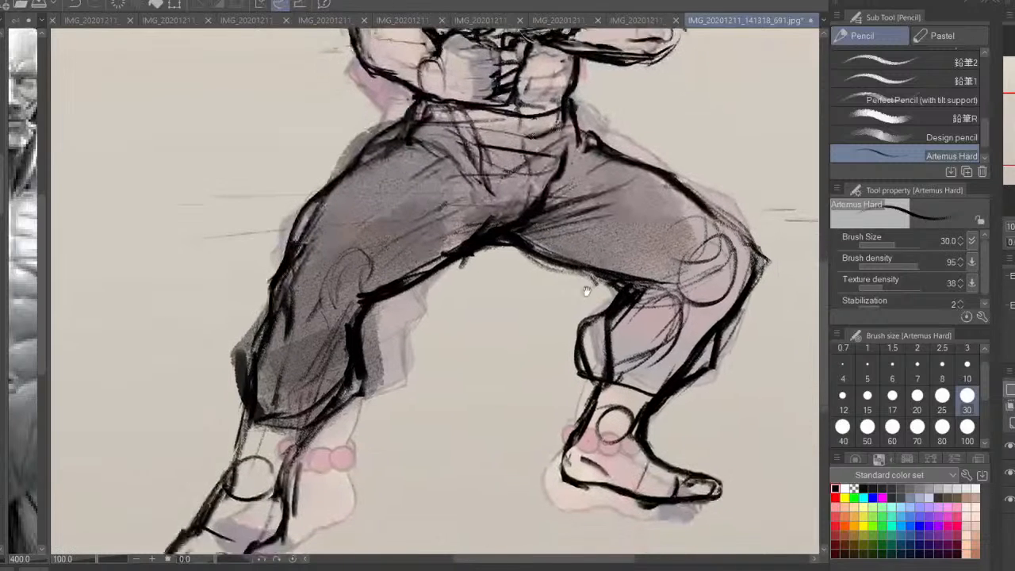
left_click_drag(470, 185, 407, 243)
mouse_move(319, 298)
left_mouse_down()
mouse_move(304, 341)
mouse_move(315, 378)
left_mouse_up()
mouse_move(671, 340)
left_mouse_down()
mouse_move(583, 349)
mouse_move(641, 381)
left_mouse_up()
left_click_drag(588, 322, 593, 379)
mouse_move(611, 380)
left_mouse_down()
mouse_move(713, 360)
mouse_move(680, 369)
mouse_move(658, 404)
mouse_move(633, 395)
mouse_move(621, 375)
left_mouse_up()
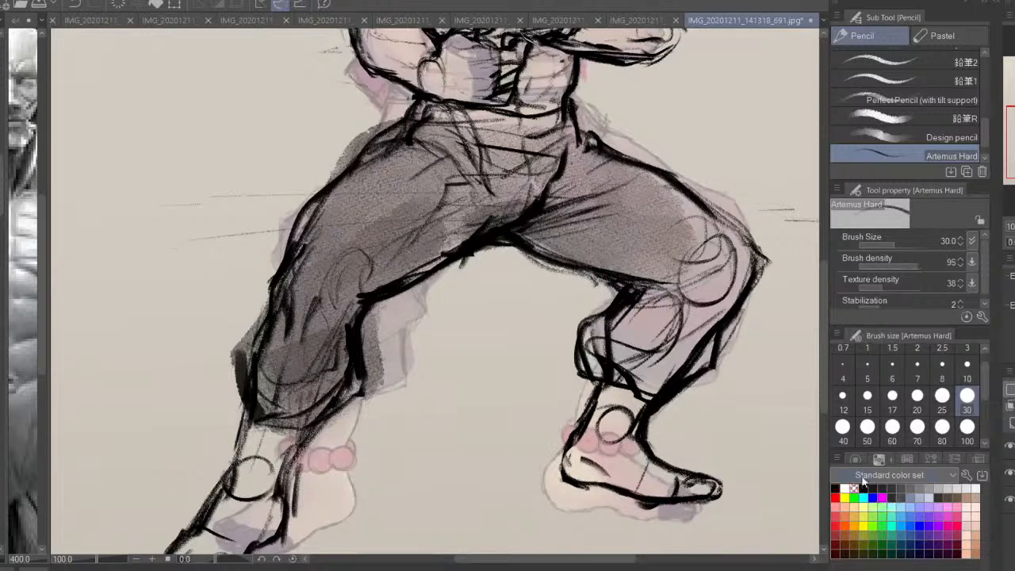
Hide the original drawing and erase the old calf and cuff lines inside the bent leg's trousers with a size 30 brush
left_click(917, 395)
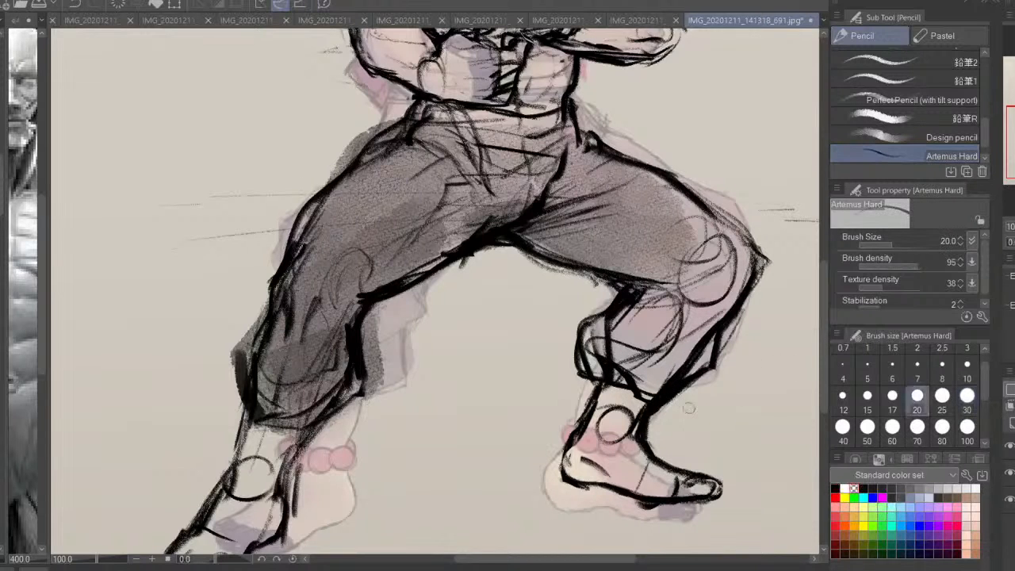
left_click(1008, 474)
left_click(966, 396)
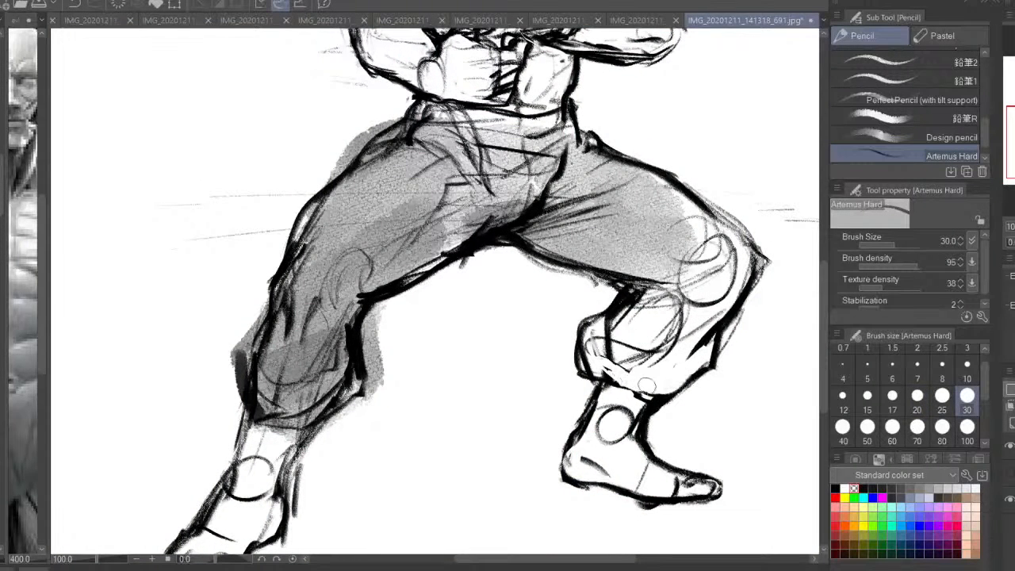
mouse_move(647, 385)
left_mouse_down()
mouse_move(597, 346)
mouse_move(617, 304)
mouse_move(607, 352)
left_mouse_up()
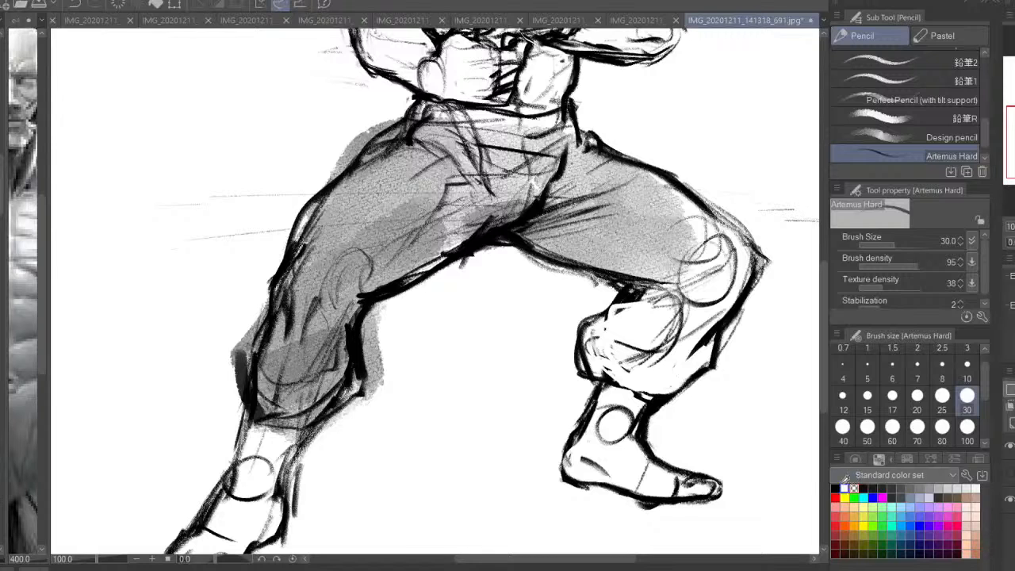
Shade the bent leg's knee and lower trouser in black with the Design pencil at size 30
left_click(835, 489)
mouse_move(623, 313)
left_mouse_down()
mouse_move(602, 373)
mouse_move(714, 387)
mouse_move(640, 343)
mouse_move(626, 317)
left_mouse_up()
left_click(951, 137)
mouse_move(662, 277)
left_mouse_down()
mouse_move(626, 333)
mouse_move(654, 356)
mouse_move(717, 301)
mouse_move(660, 236)
left_mouse_up()
mouse_move(722, 289)
left_mouse_down()
mouse_move(713, 321)
mouse_move(680, 344)
left_mouse_up()
left_click(966, 395)
mouse_move(605, 339)
left_mouse_down()
mouse_move(659, 373)
mouse_move(698, 356)
left_mouse_up()
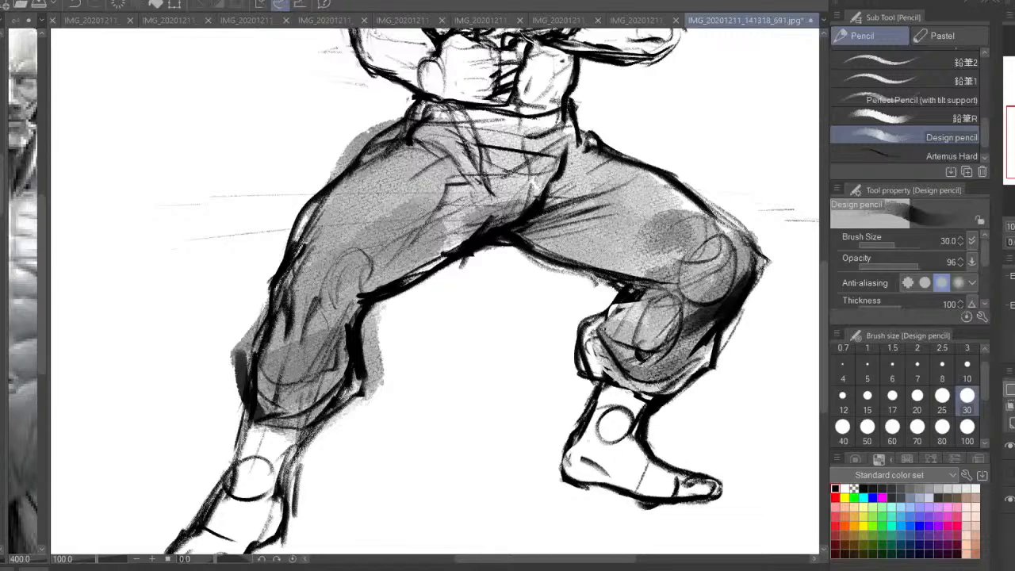
Deepen the shadows along the bent leg's cuff and in the fold behind its knee
left_click_drag(672, 392, 612, 376)
mouse_move(627, 383)
left_mouse_down()
mouse_move(591, 336)
mouse_move(681, 385)
left_mouse_up()
mouse_move(609, 344)
left_mouse_down()
mouse_move(692, 378)
mouse_move(646, 312)
left_mouse_up()
left_click_drag(620, 324, 665, 292)
Darken the extended leg's trouser below the knee and down to its cuff
left_click_drag(446, 335, 500, 341)
mouse_move(420, 357)
left_mouse_down()
mouse_move(388, 412)
mouse_move(318, 420)
mouse_move(403, 346)
mouse_move(352, 371)
mouse_move(376, 306)
mouse_move(402, 314)
mouse_move(514, 248)
mouse_move(428, 288)
left_mouse_up()
left_click_drag(612, 282, 594, 360)
left_click_drag(323, 396, 306, 445)
Shade the crotch folds and upper inner thighs with the Design pencil, using sizes 80 and 30
left_click(892, 396)
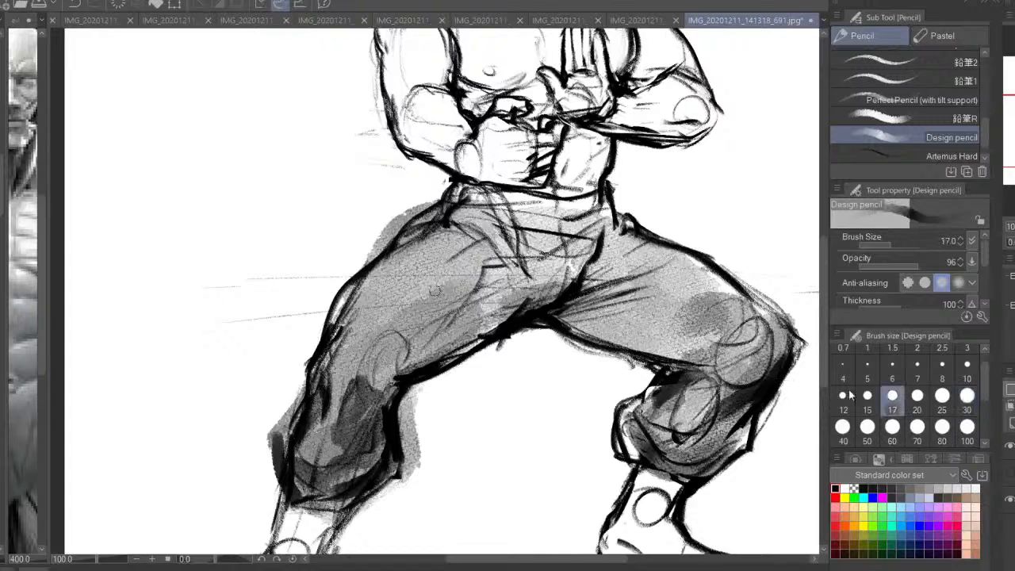
left_click(942, 427)
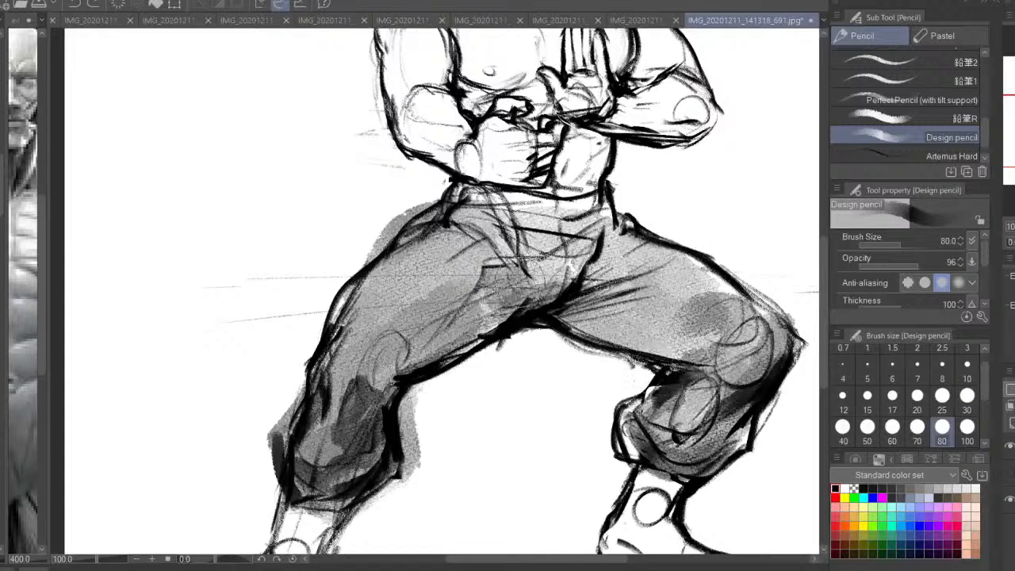
left_click(966, 395)
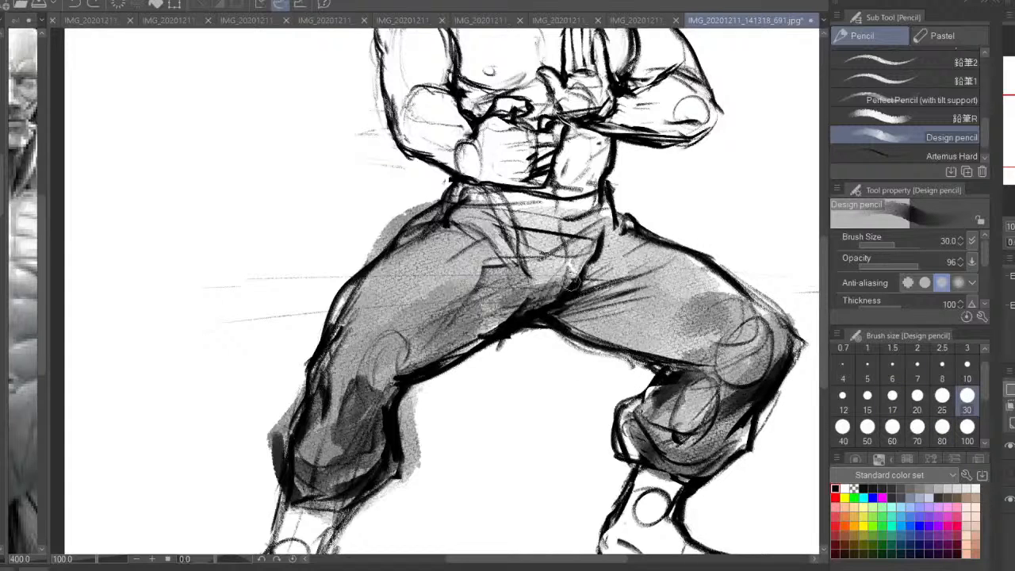
mouse_move(585, 258)
left_mouse_down()
mouse_move(547, 295)
mouse_move(688, 253)
left_mouse_up()
mouse_move(562, 320)
left_mouse_down()
mouse_move(631, 284)
mouse_move(674, 277)
mouse_move(688, 352)
mouse_move(595, 320)
left_mouse_up()
key("ctrl+z")
left_click_drag(695, 354, 564, 326)
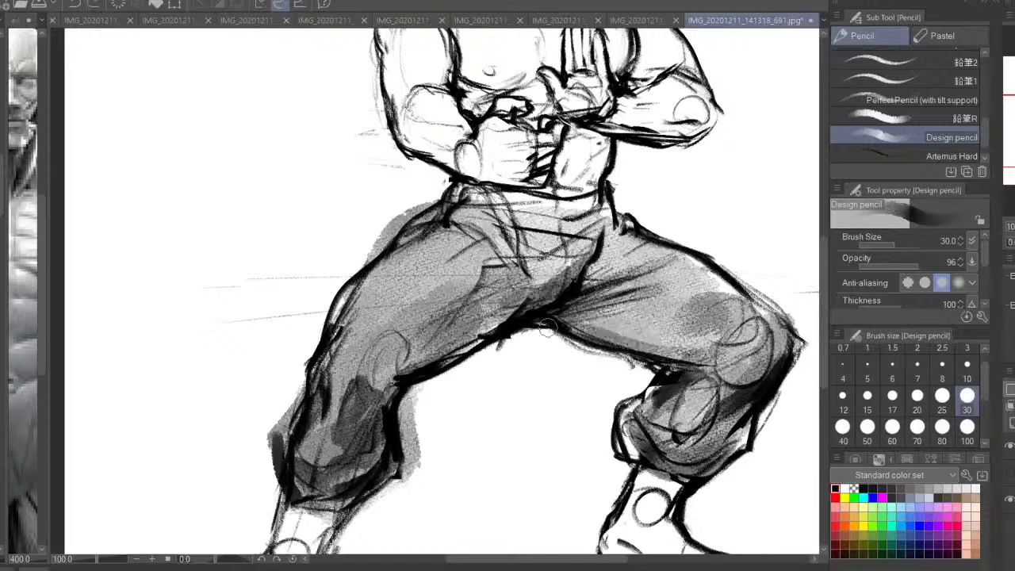
Shade the trousers' waistband and hips, and deepen the folds running into the crotch, with the Design pencil
left_click_drag(631, 346, 561, 312)
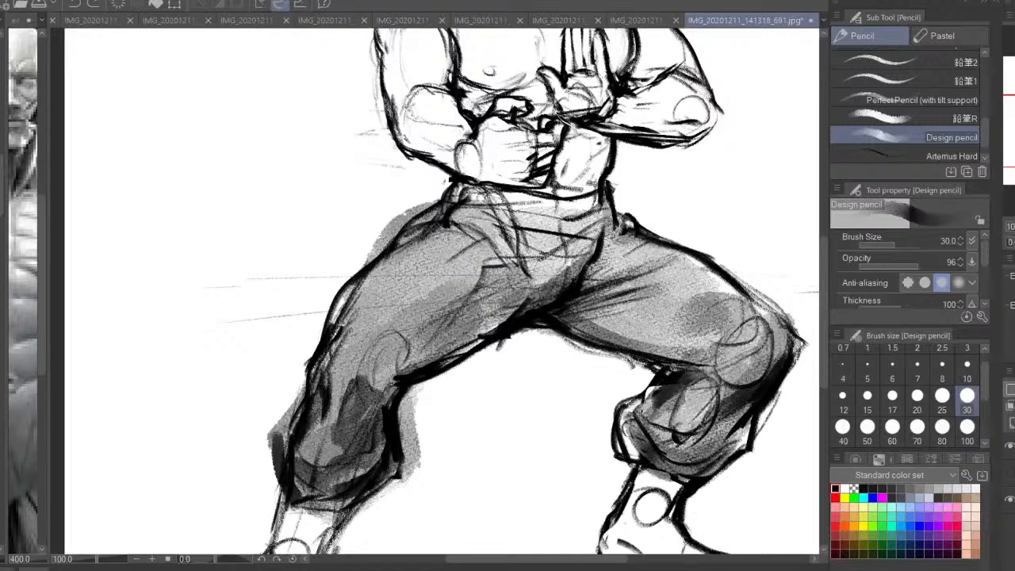
mouse_move(481, 194)
left_mouse_down()
mouse_move(455, 225)
mouse_move(401, 258)
left_mouse_up()
left_click_drag(474, 225, 423, 271)
left_click_drag(486, 195, 568, 216)
mouse_move(590, 202)
left_mouse_down()
mouse_move(549, 216)
mouse_move(537, 317)
left_mouse_up()
mouse_move(564, 298)
left_mouse_down()
mouse_move(534, 325)
mouse_move(506, 315)
left_mouse_up()
left_click_drag(577, 293, 552, 306)
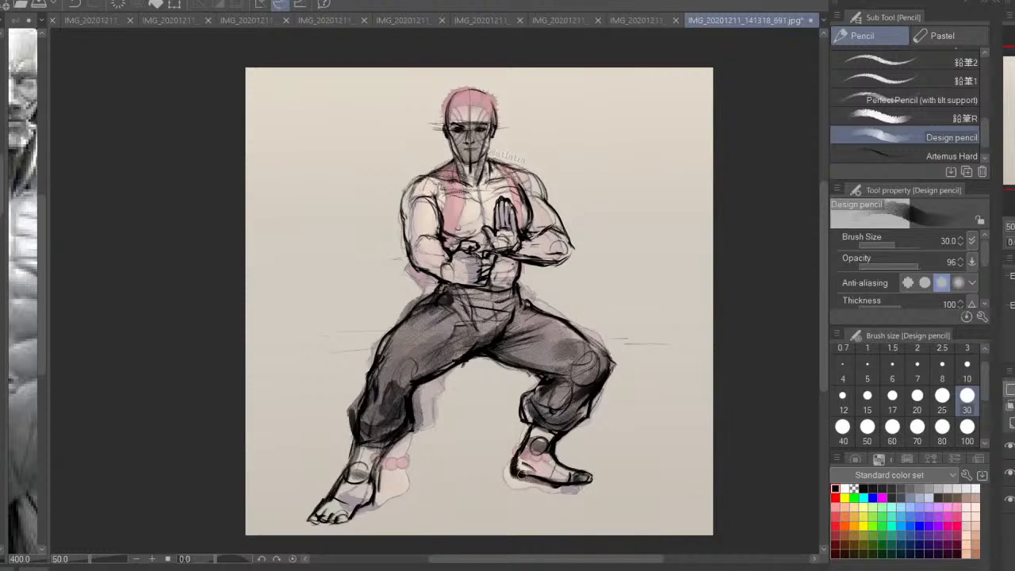
Shade a soft cast shadow on the ground beneath and between both feet, extending it past each foot
left_click_drag(555, 481, 537, 486)
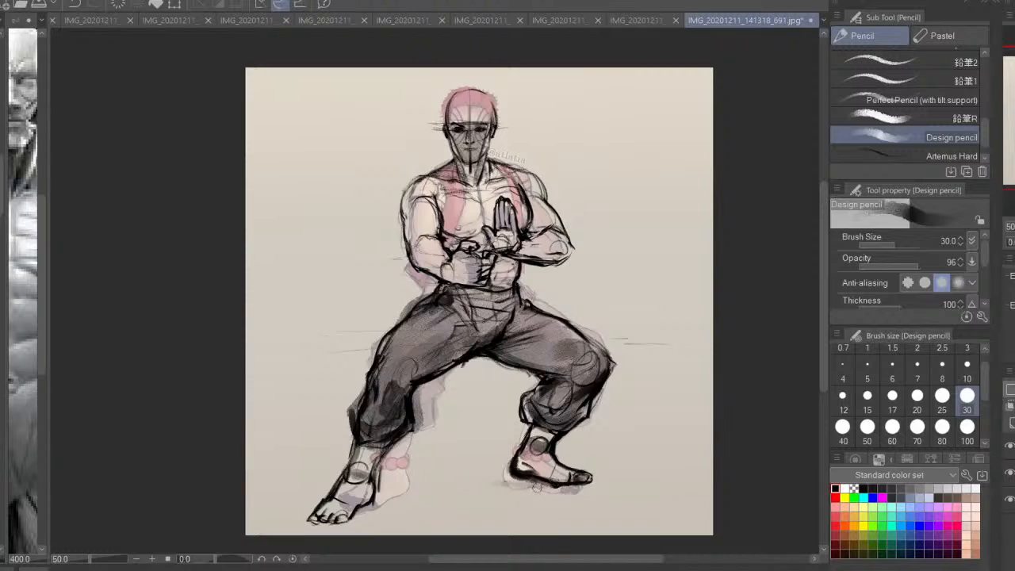
mouse_move(391, 507)
left_mouse_down()
mouse_move(388, 497)
mouse_move(478, 482)
mouse_move(446, 497)
left_mouse_up()
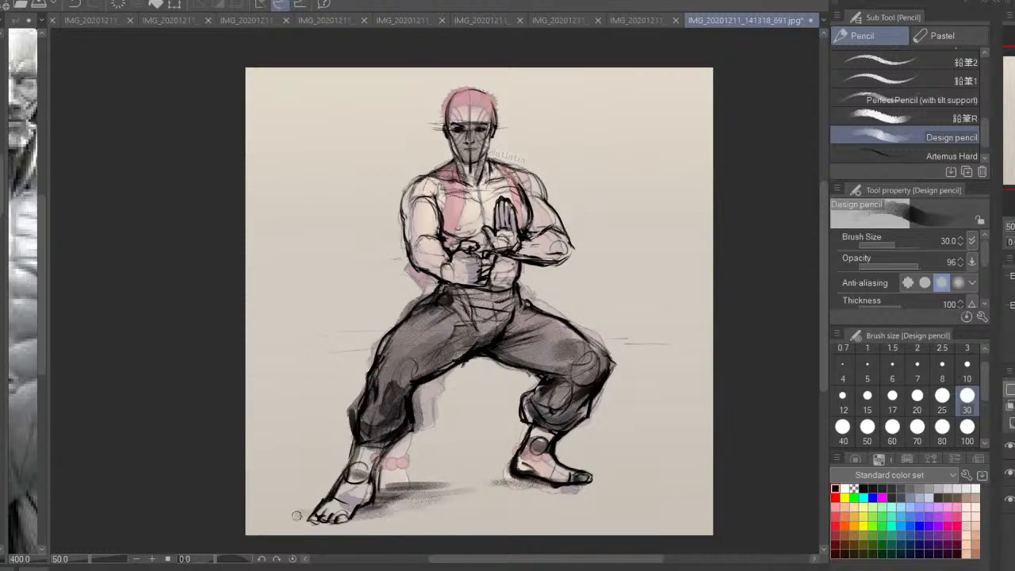
mouse_move(297, 517)
left_mouse_down()
mouse_move(348, 520)
mouse_move(544, 487)
mouse_move(623, 486)
left_mouse_up()
left_click_drag(358, 482, 292, 490)
mouse_move(593, 497)
left_mouse_down()
mouse_move(555, 492)
mouse_move(611, 493)
mouse_move(507, 477)
mouse_move(674, 485)
left_mouse_up()
Shade the outer side of the figure's right upper arm and elbow with the Design pencil at size 70
key("ctrl+plus")
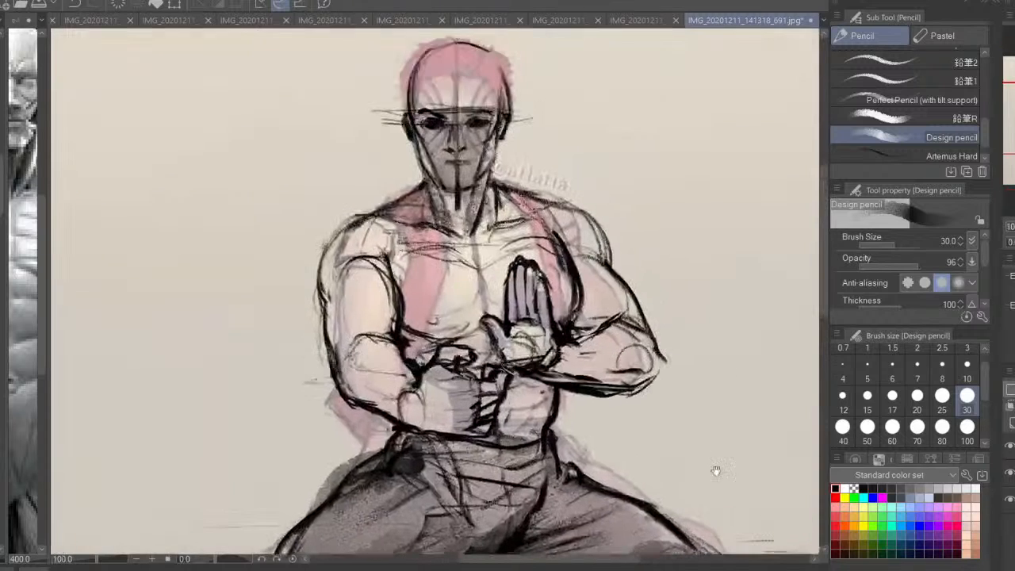
left_click(916, 426)
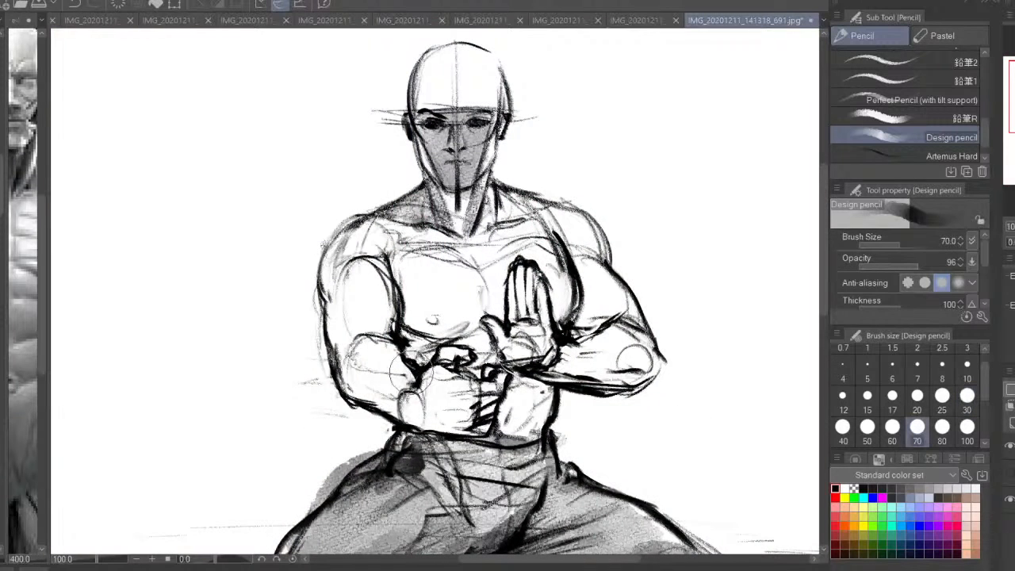
mouse_move(411, 377)
left_mouse_down()
mouse_move(348, 373)
mouse_move(365, 333)
mouse_move(341, 380)
mouse_move(329, 302)
mouse_move(352, 326)
left_mouse_up()
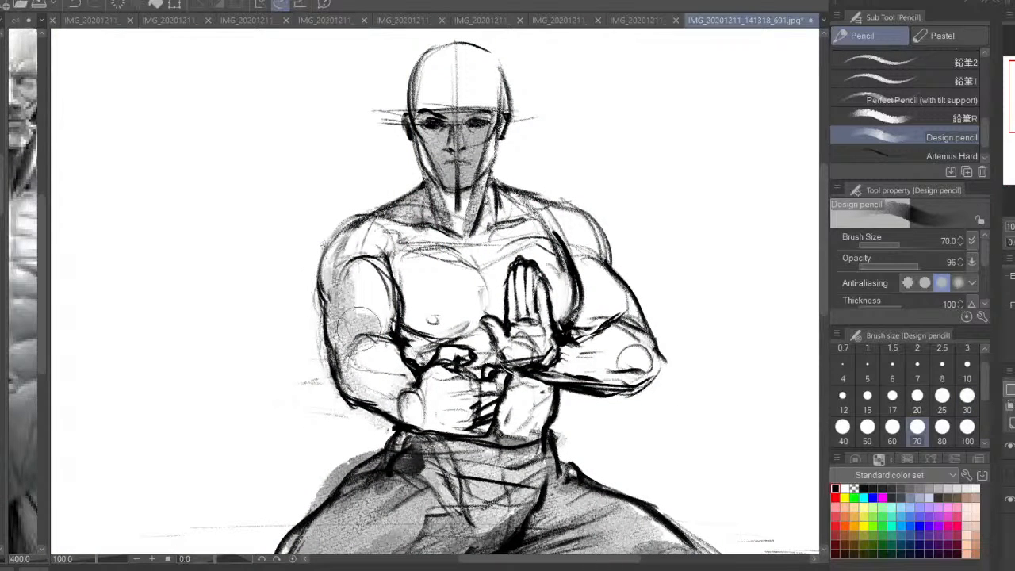
Shade the abdomen, nipple, chest and neck-to-shoulder slope with the Design pencil at size 30
left_click(966, 402)
left_click_drag(519, 438, 542, 389)
mouse_move(409, 337)
left_mouse_down()
mouse_move(428, 350)
mouse_move(476, 328)
mouse_move(420, 316)
mouse_move(403, 299)
mouse_move(435, 319)
left_mouse_up()
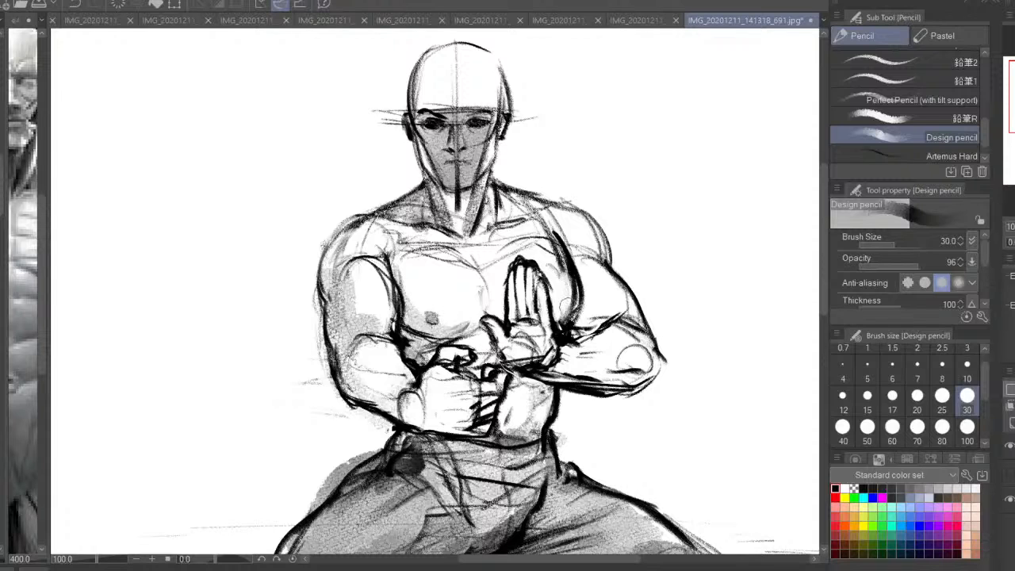
left_click_drag(564, 304, 567, 313)
mouse_move(423, 265)
left_mouse_down()
mouse_move(403, 249)
mouse_move(449, 249)
left_mouse_up()
left_click_drag(422, 190, 393, 216)
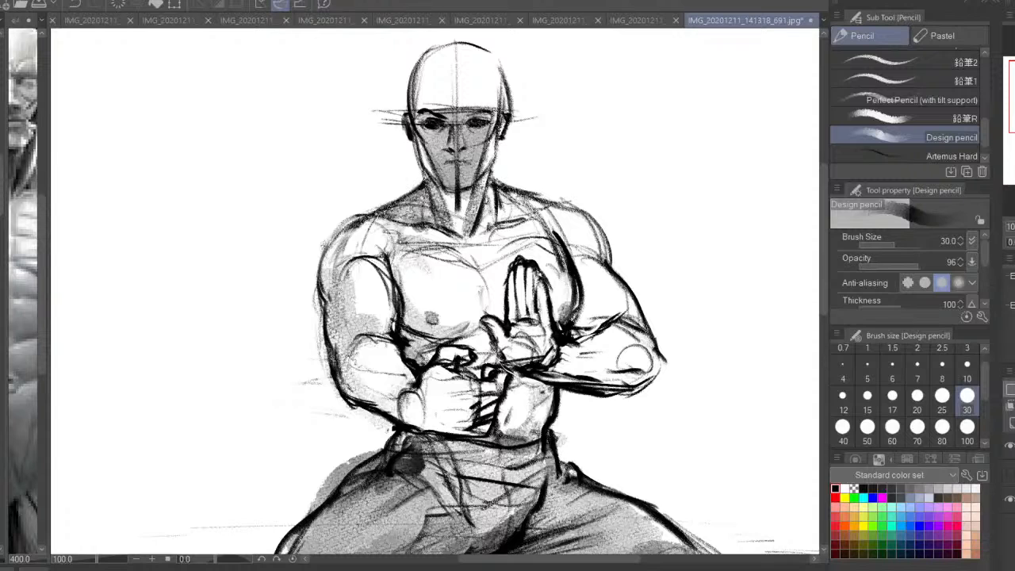
Shade the figure's left shoulder, outer upper arm and the underside of the left forearm
mouse_move(503, 192)
left_mouse_down()
mouse_move(588, 228)
mouse_move(599, 273)
left_mouse_up()
left_click_drag(567, 232, 595, 295)
left_click_drag(610, 246, 640, 316)
mouse_move(568, 316)
left_mouse_down()
mouse_move(595, 346)
mouse_move(628, 349)
left_mouse_up()
mouse_move(547, 379)
left_mouse_down()
mouse_move(605, 369)
mouse_move(633, 382)
mouse_move(639, 369)
left_mouse_up()
left_click_drag(574, 360, 529, 368)
Shade the raised open palm, the fist and the lower chest beside the hands, and fit the whole figure in view
left_click_drag(545, 327, 527, 325)
mouse_move(536, 319)
left_mouse_down()
mouse_move(520, 310)
mouse_move(515, 321)
left_mouse_up()
left_click_drag(516, 322, 541, 310)
left_click_drag(540, 315, 547, 353)
mouse_move(479, 406)
left_mouse_down()
mouse_move(493, 391)
mouse_move(484, 408)
left_mouse_up()
mouse_move(471, 423)
left_mouse_down()
mouse_move(454, 429)
mouse_move(466, 414)
left_mouse_up()
mouse_move(466, 414)
left_mouse_down()
mouse_move(469, 393)
mouse_move(444, 390)
left_mouse_up()
left_click_drag(493, 332, 471, 336)
mouse_move(471, 336)
left_mouse_down()
mouse_move(432, 326)
mouse_move(479, 327)
left_mouse_up()
left_click_drag(479, 326, 470, 318)
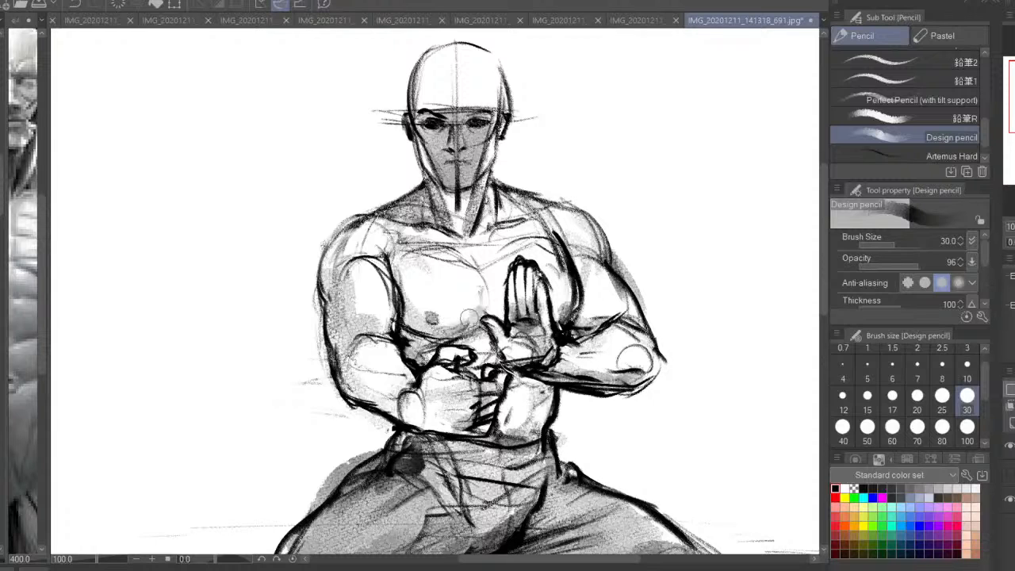
left_click(1014, 227)
key("ctrl+0")
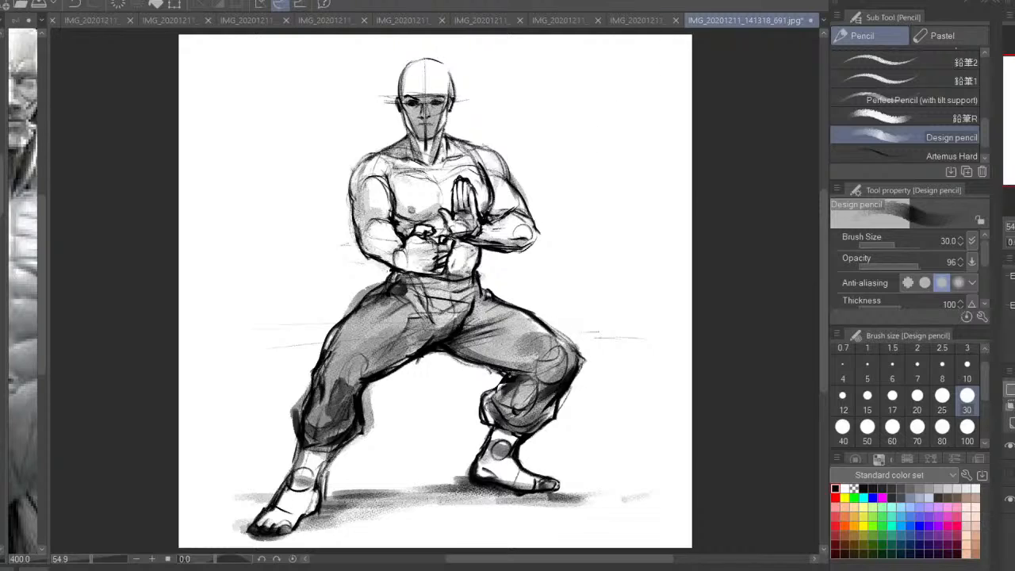
Switch to the standing werewolf sketch IMG_20201211_141050_210.jpg, look over the head, belt and full figure, and choose the Artemus Hard pencil
left_click(629, 21)
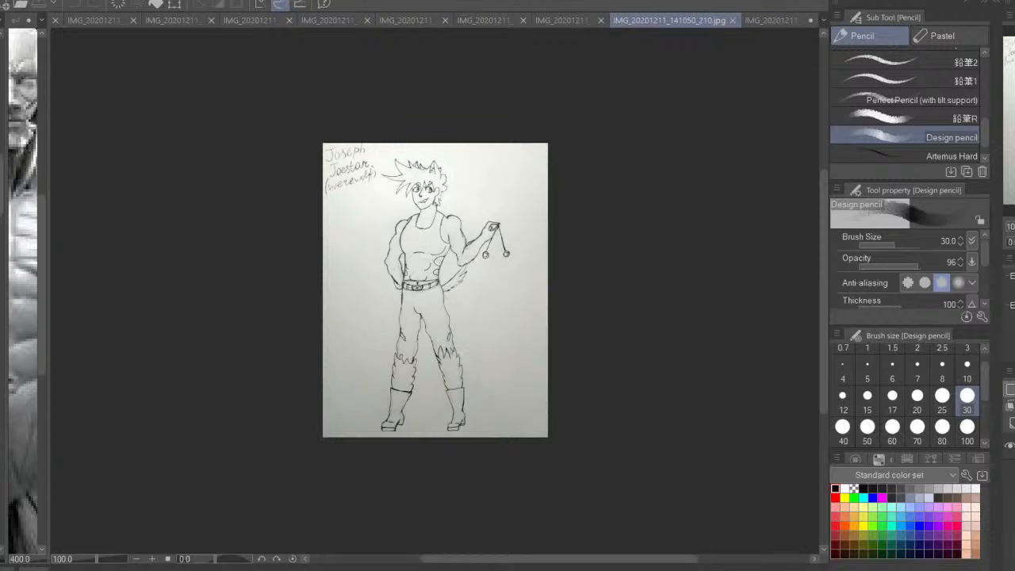
key("ctrl+0")
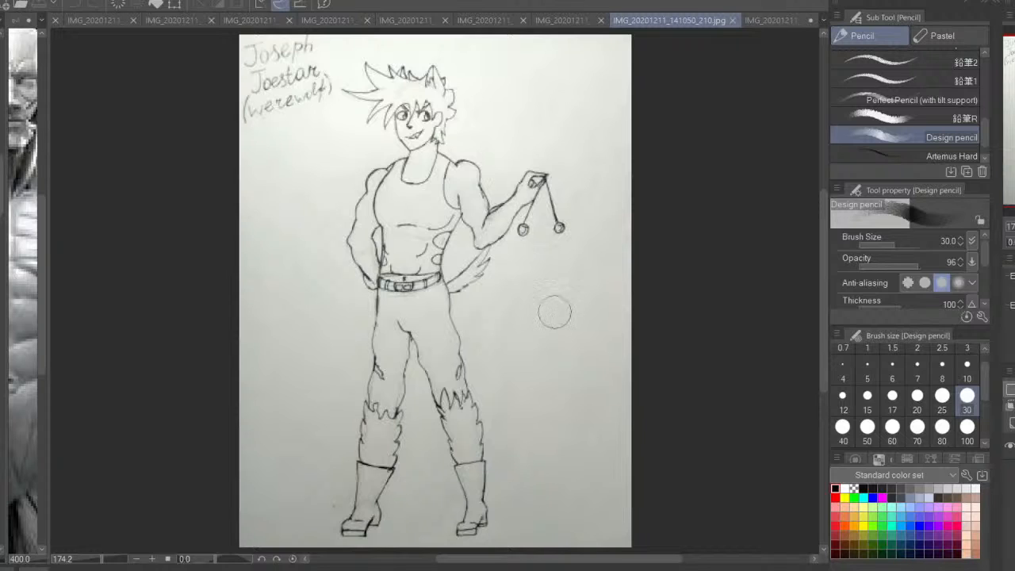
mouse_move(515, 269)
left_mouse_down()
mouse_move(544, 352)
mouse_move(546, 417)
left_mouse_up()
key("ctrl+plus")
key("ctrl+plus")
key("ctrl+plus")
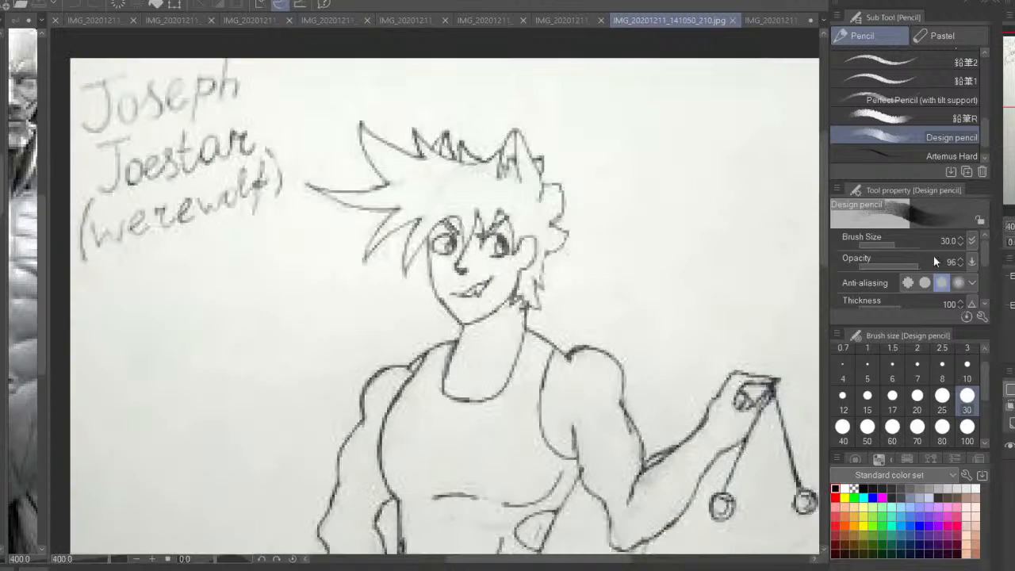
left_click_drag(517, 310, 480, 290)
left_click(950, 156)
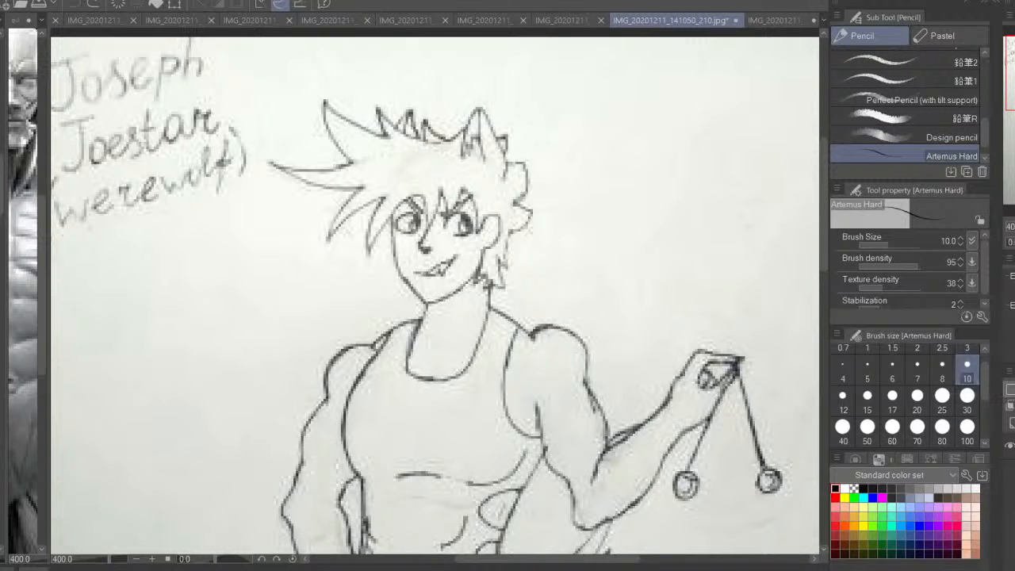
key("ctrl+0")
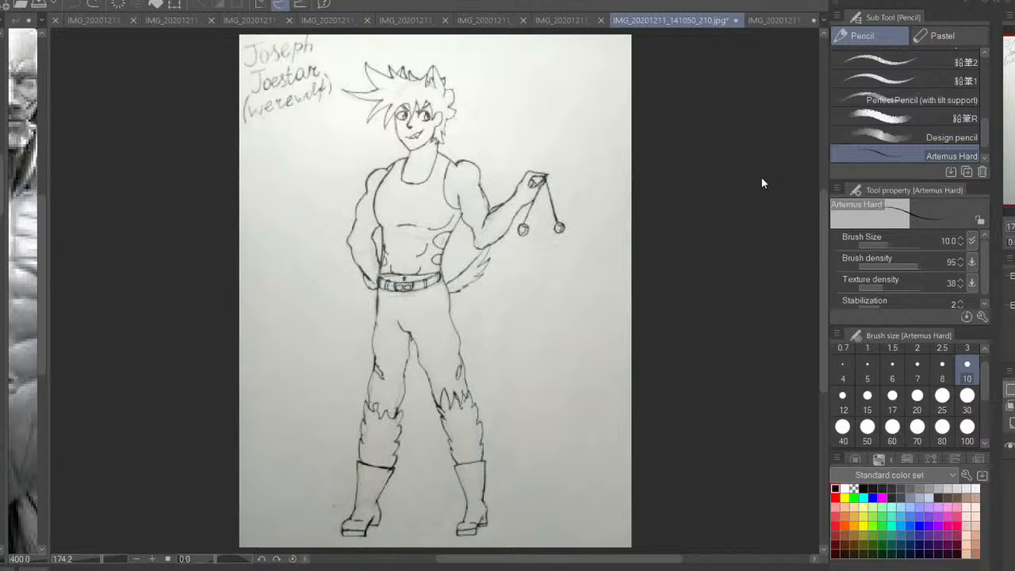
key("ctrl+plus")
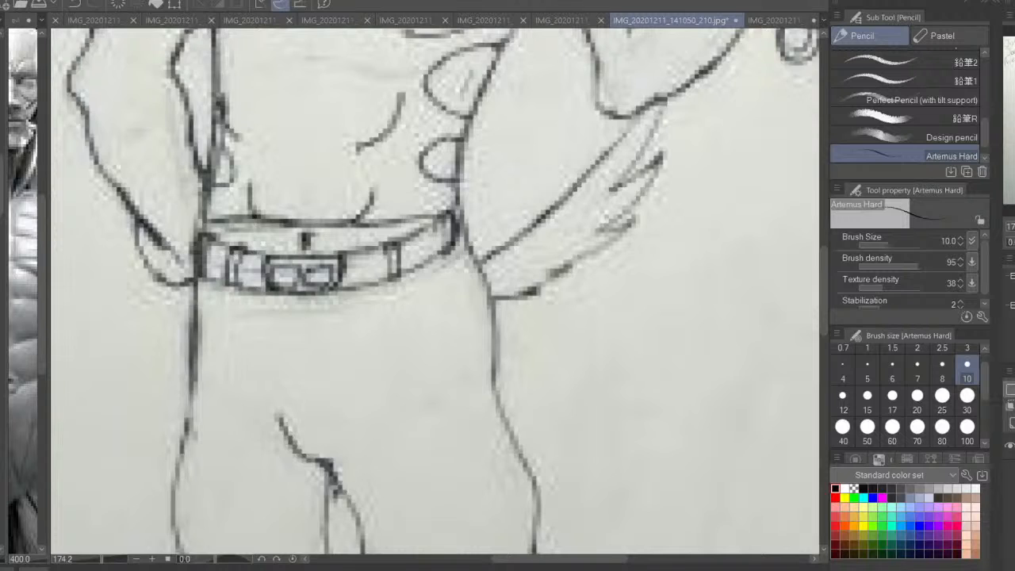
key("ctrl+0")
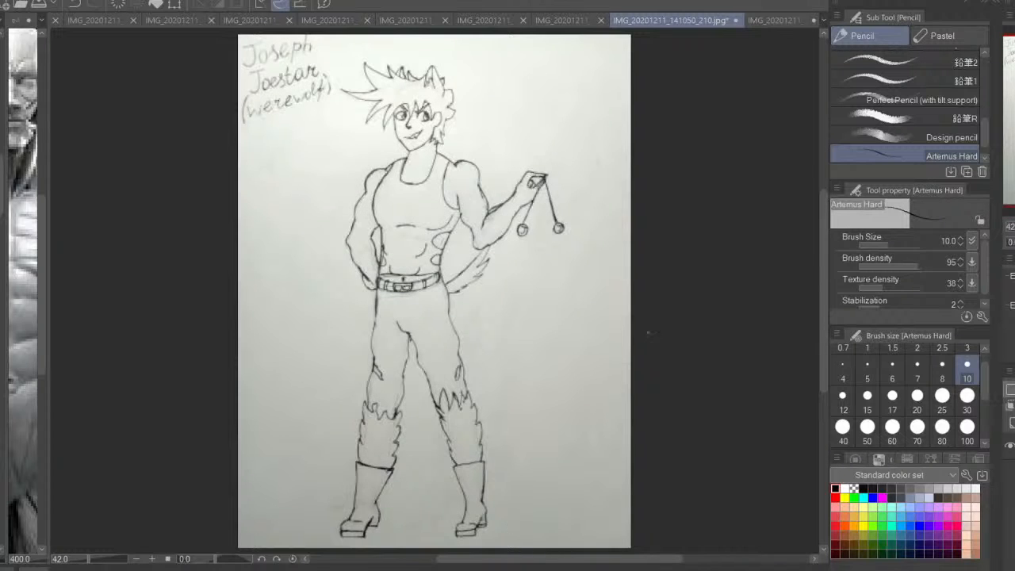
Save the finished fighting-stance drawing IMG_20201211_141318_691.jpg and close it
left_click(773, 20)
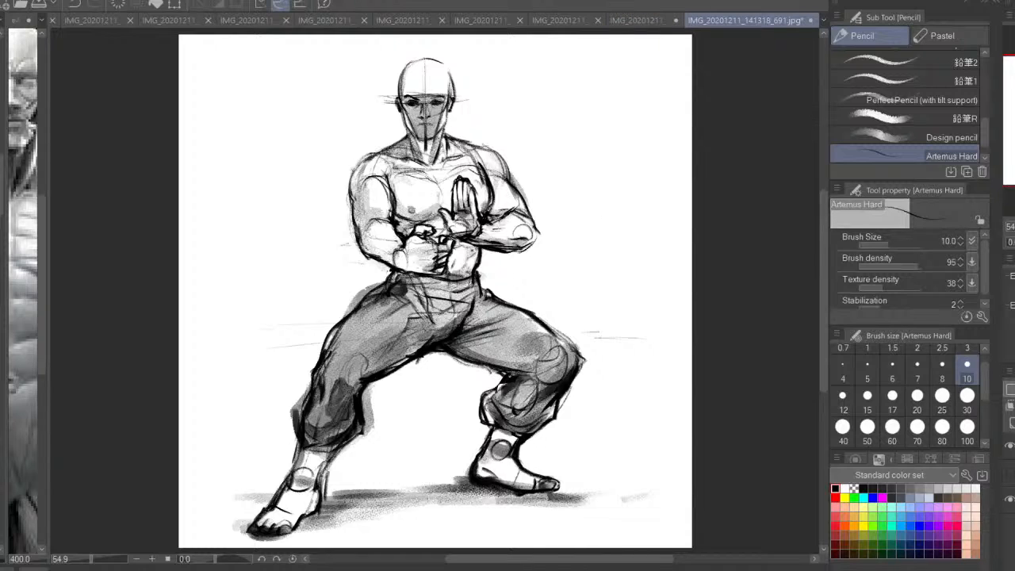
key("ctrl+s")
left_click(811, 22)
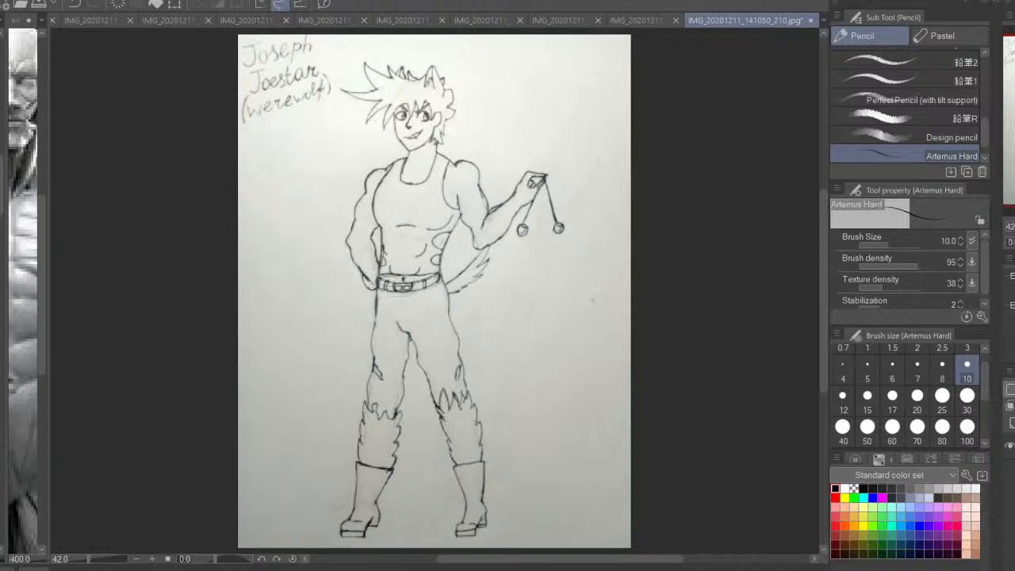
Examine the balance of the werewolf figure in a mirrored view, then look closely at the upper body
left_click_drag(523, 282, 548, 283)
key("h")
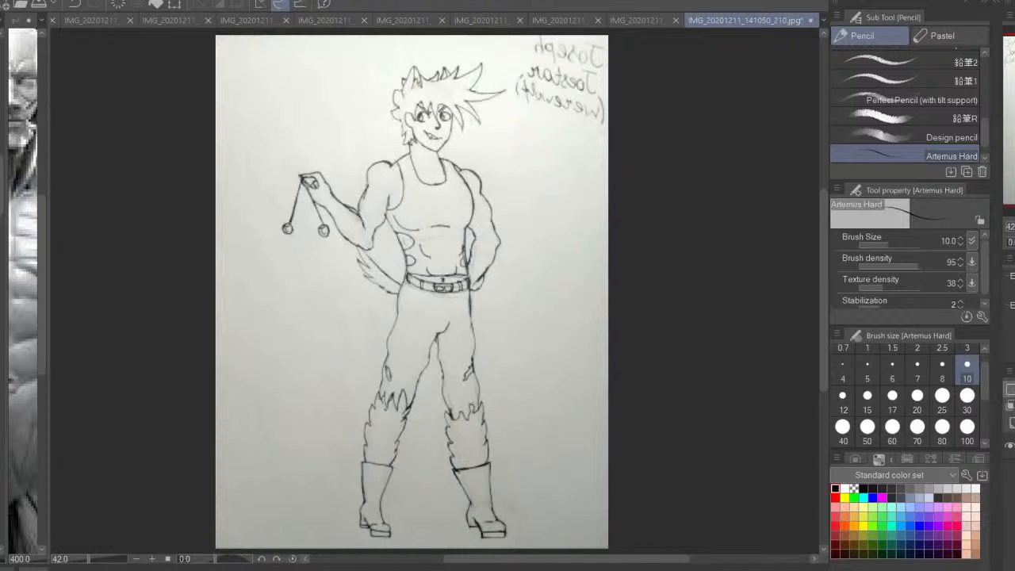
key("h")
left_click_drag(453, 244, 456, 287)
key("ctrl+plus")
key("ctrl+plus")
left_click_drag(488, 57, 498, 219)
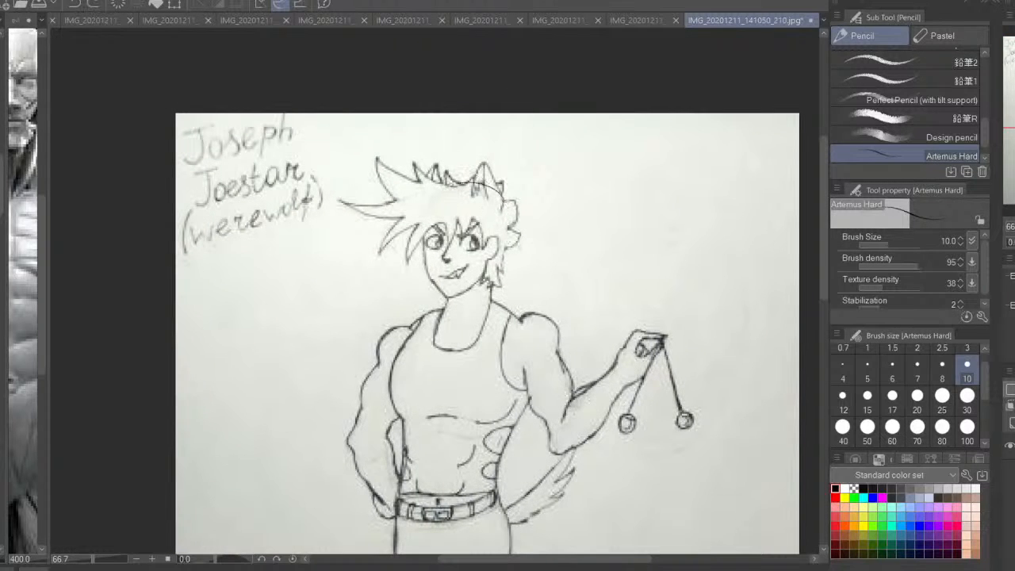
Set the Artemus Hard pencil to size 25 and fade the sketch with a semi-transparent white fill on a separate layer
left_click(941, 396)
key("ctrl+plus")
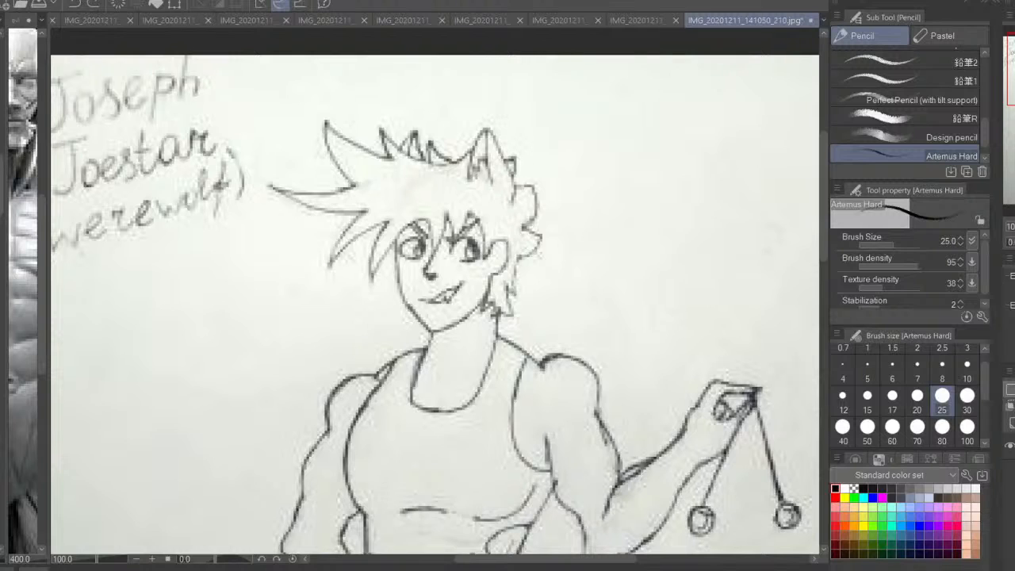
key("g")
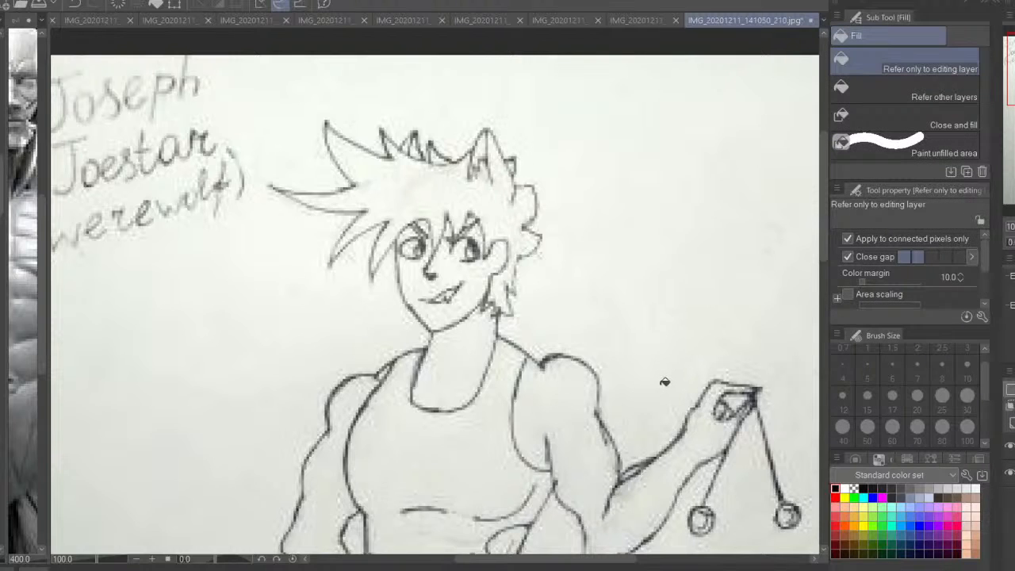
left_click(708, 343)
key("ctrl+z")
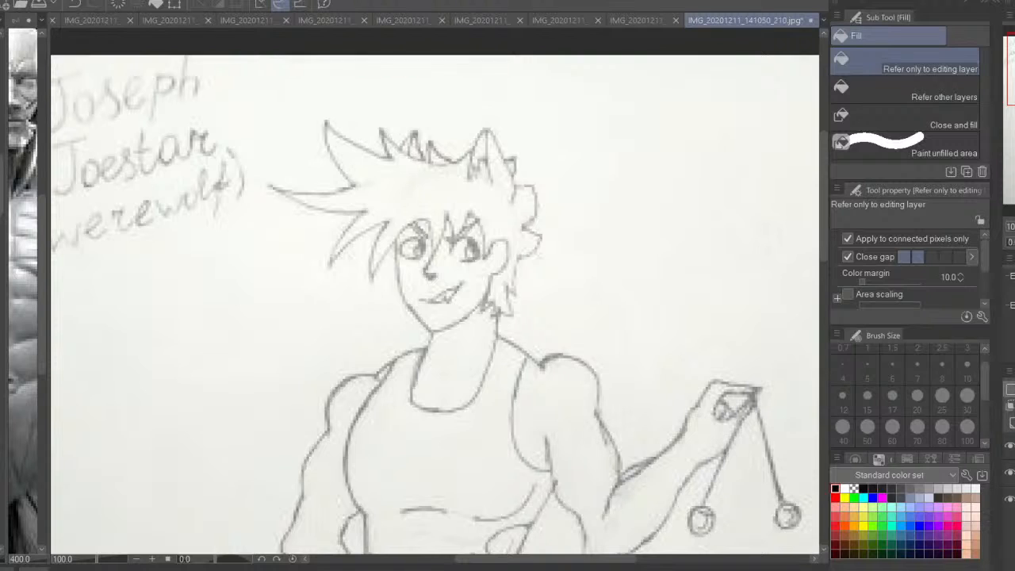
left_click_drag(397, 294, 374, 265)
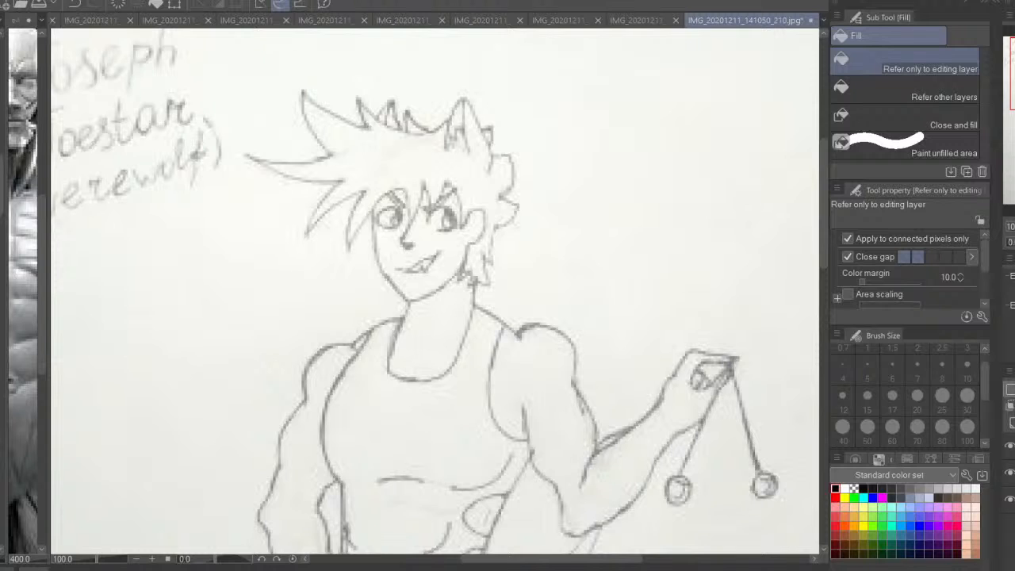
key("p")
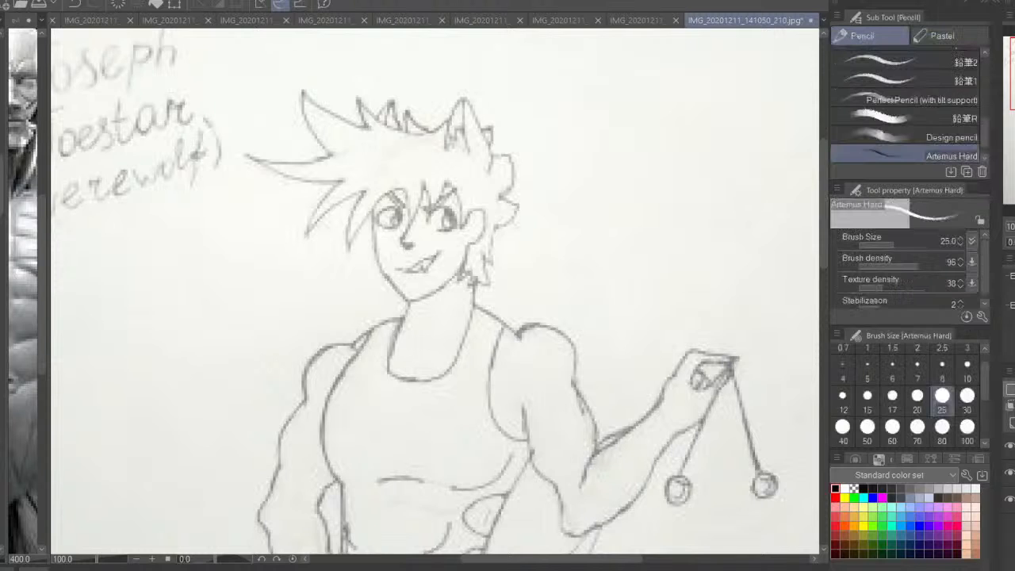
Draw the front of the skull and the jaw in black over the faded head, with a face centre line and an eye line
left_click_drag(387, 264, 415, 284)
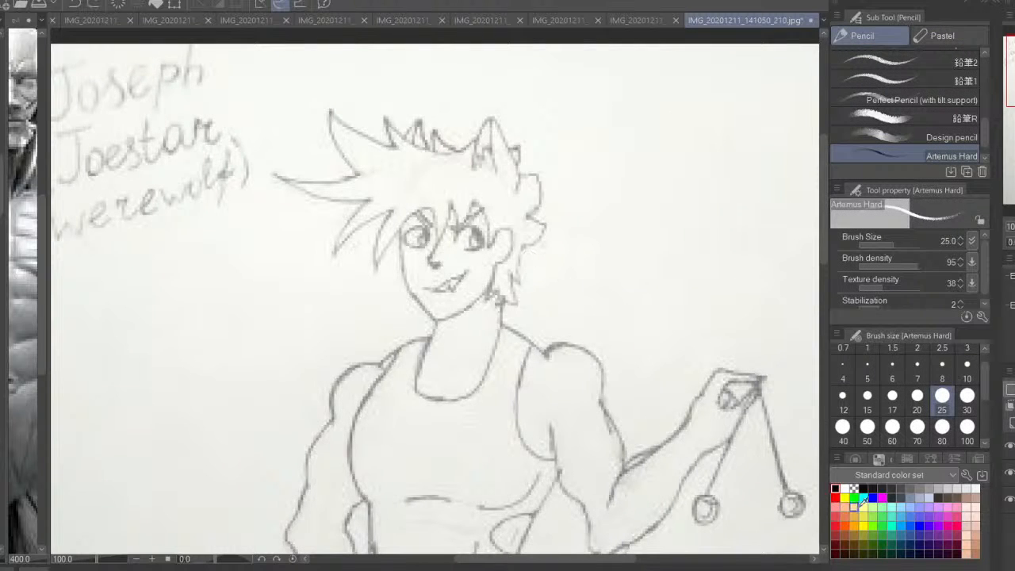
left_click(835, 488)
mouse_move(512, 176)
left_mouse_down()
mouse_move(424, 167)
mouse_move(392, 213)
left_mouse_up()
key("ctrl+z")
key("ctrl+z")
mouse_move(487, 158)
left_mouse_down()
mouse_move(416, 168)
mouse_move(400, 230)
mouse_move(398, 184)
mouse_move(418, 327)
mouse_move(470, 314)
mouse_move(498, 270)
mouse_move(453, 324)
mouse_move(493, 294)
mouse_move(450, 326)
left_mouse_up()
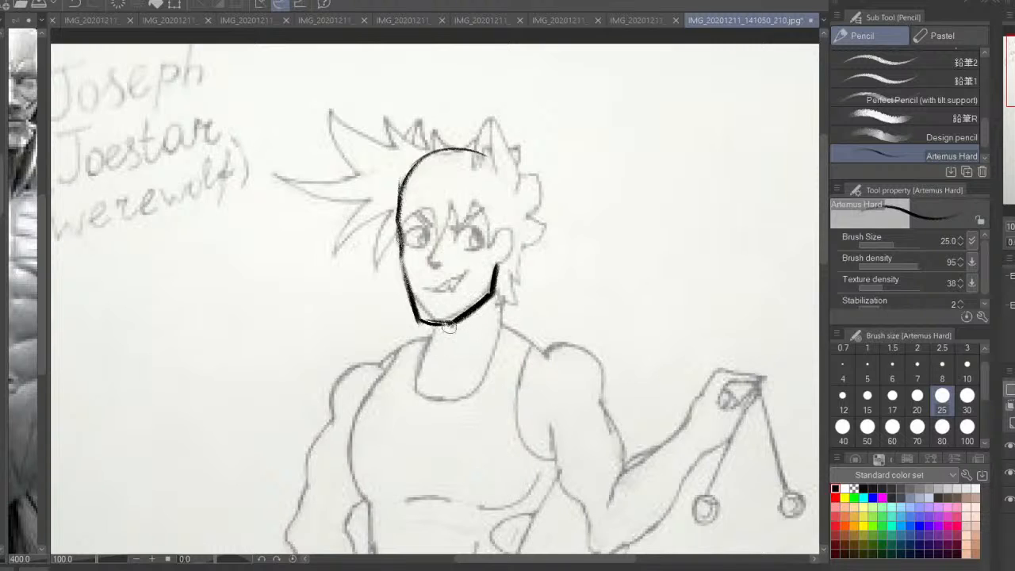
mouse_move(448, 140)
left_mouse_down()
mouse_move(432, 202)
mouse_move(436, 366)
left_mouse_up()
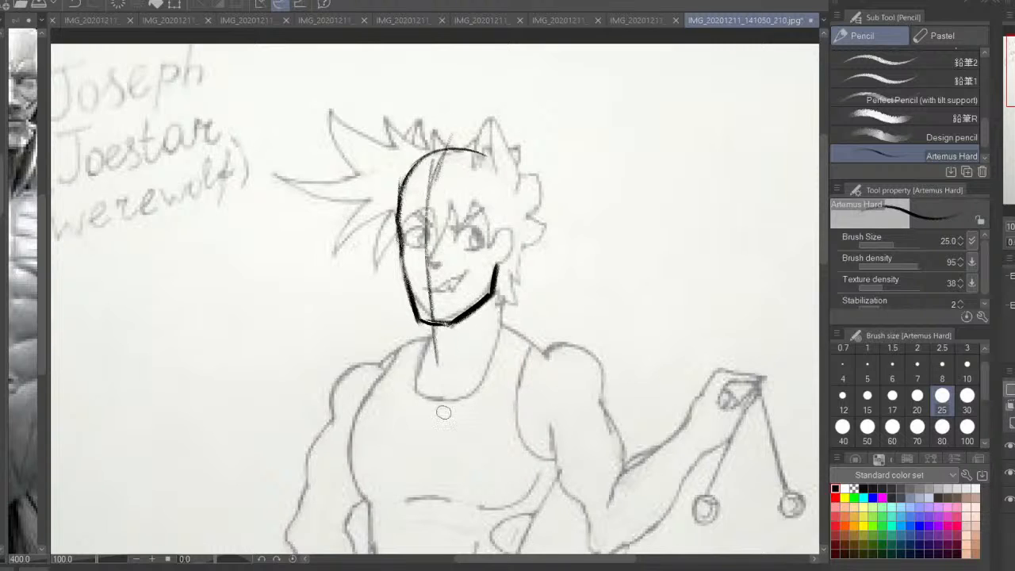
mouse_move(357, 239)
left_mouse_down()
mouse_move(488, 240)
mouse_move(539, 221)
mouse_move(358, 229)
left_mouse_up()
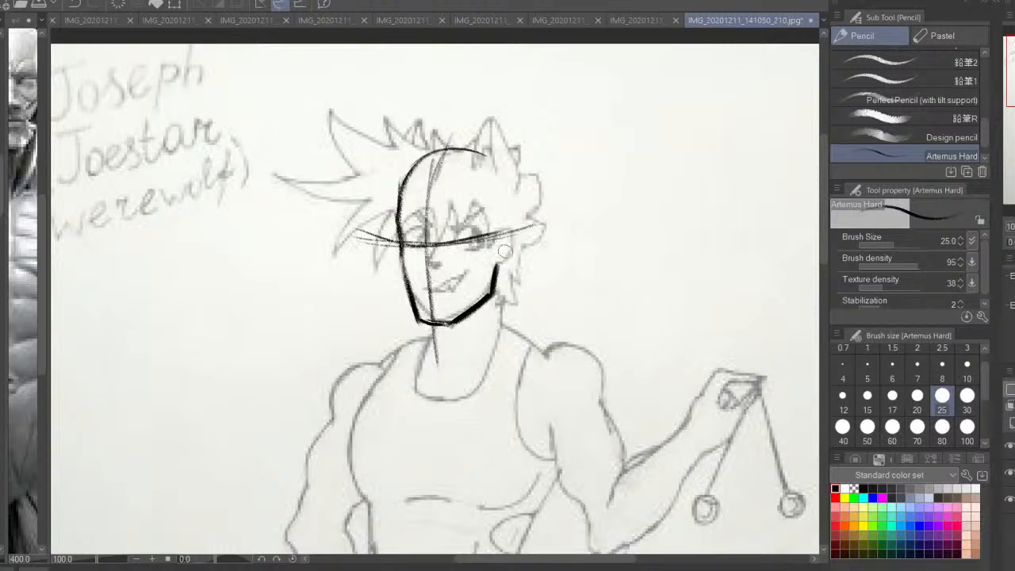
Draw the ear at the end of the eye line and continue the crown curve down towards it
mouse_move(503, 257)
left_mouse_down()
mouse_move(501, 270)
mouse_move(500, 252)
mouse_move(512, 245)
mouse_move(516, 261)
mouse_move(502, 266)
left_mouse_up()
key("ctrl+z")
key("ctrl+z")
key("ctrl+z")
key("ctrl+z")
left_click_drag(508, 237, 504, 258)
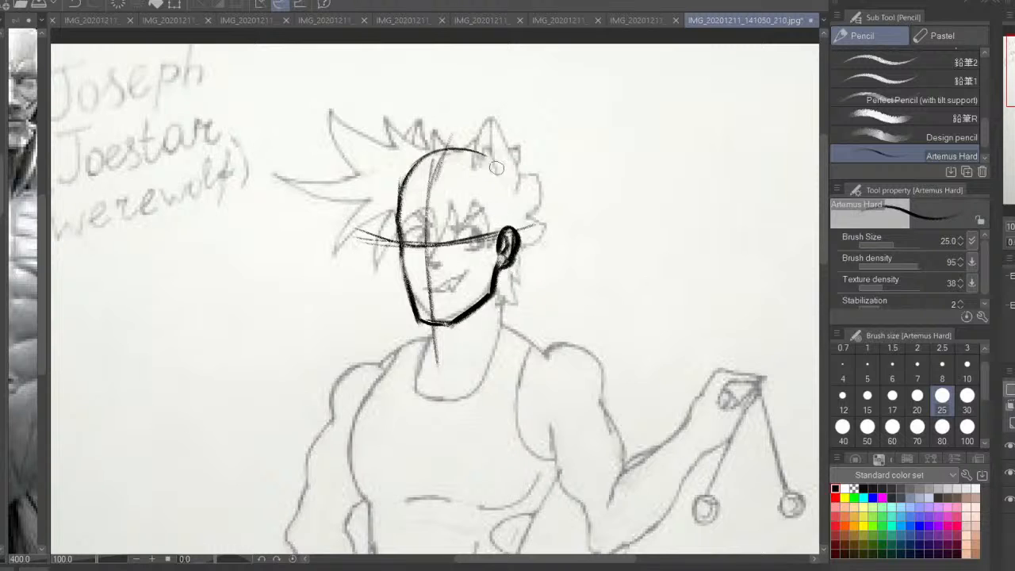
mouse_move(497, 168)
left_mouse_down()
mouse_move(515, 225)
mouse_move(498, 170)
mouse_move(468, 151)
mouse_move(403, 199)
left_mouse_up()
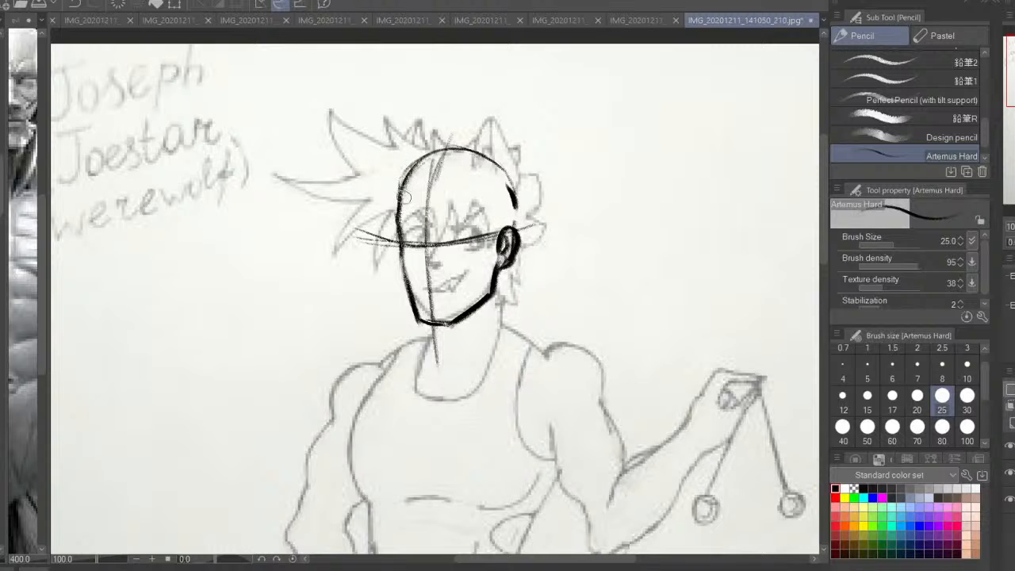
Strengthen the skull outline in a mirrored view and add the curve of the cranium's underside across the lower face
key("h")
mouse_move(442, 160)
left_mouse_down()
mouse_move(395, 147)
mouse_move(349, 195)
mouse_move(346, 219)
left_mouse_up()
left_click_drag(398, 147, 352, 238)
left_click_drag(349, 194, 403, 286)
mouse_move(473, 228)
left_mouse_down()
mouse_move(458, 263)
mouse_move(425, 289)
left_mouse_up()
left_click_drag(474, 205, 468, 266)
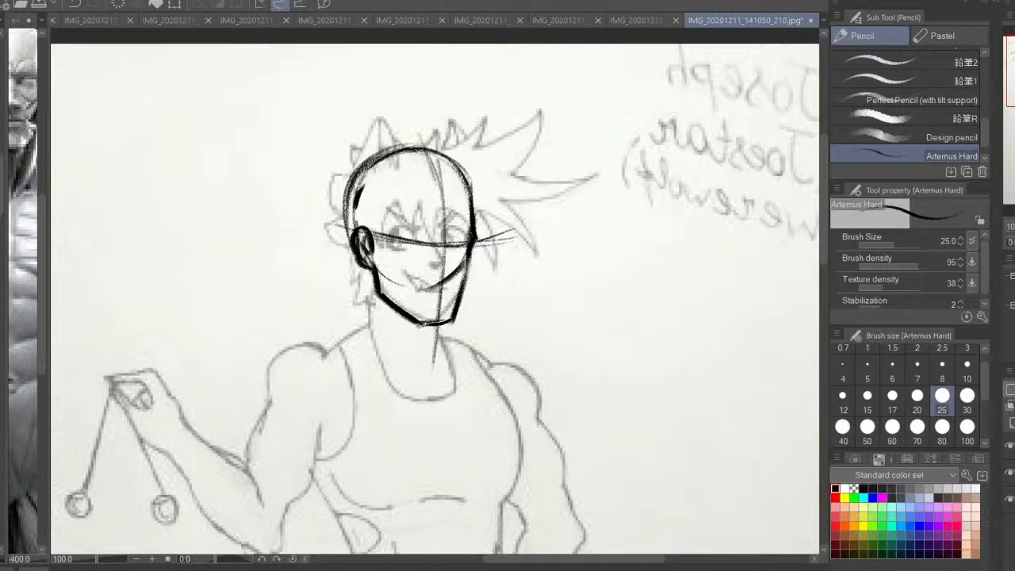
Reinforce the brow edge, the face centre line and the jaw contour of the head construction
key("h")
key("ctrl+plus")
left_click_drag(421, 204, 426, 273)
left_click_drag(387, 218, 385, 306)
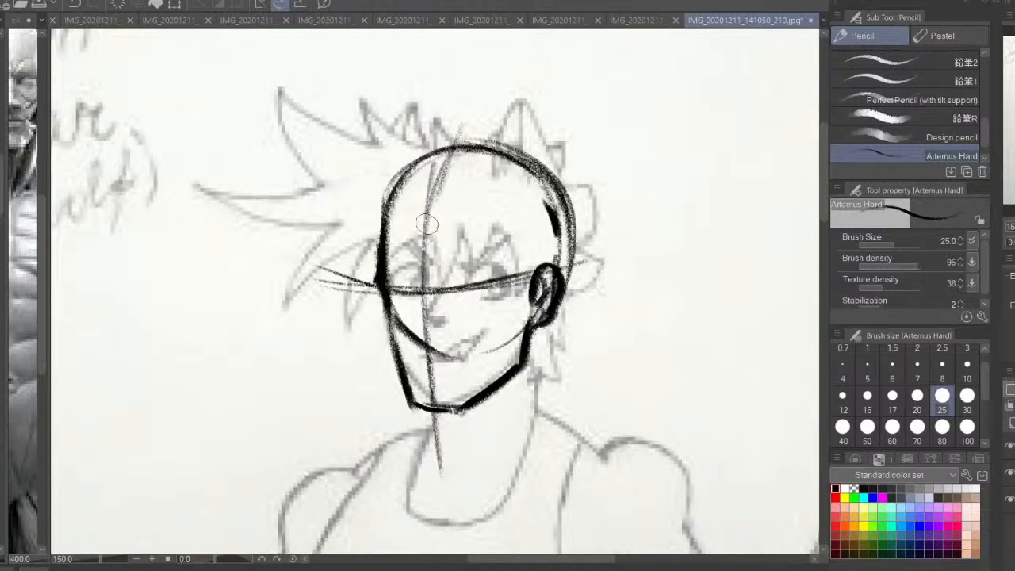
left_click_drag(426, 224, 442, 470)
left_click_drag(435, 380, 445, 462)
mouse_move(391, 328)
left_mouse_down()
mouse_move(420, 416)
mouse_move(492, 400)
left_mouse_up()
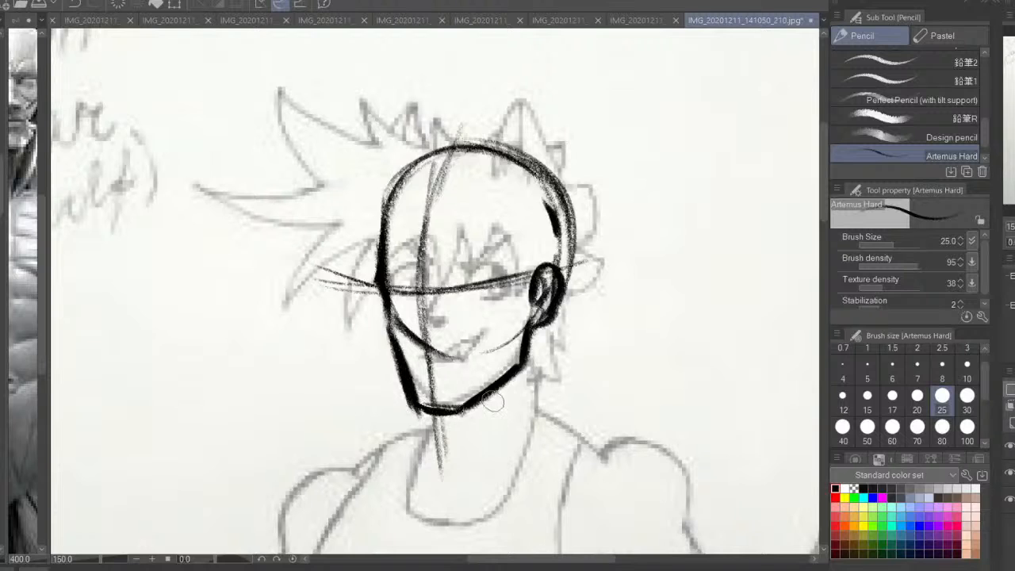
Draw the jaw corner and the back of the neck below the ear, and darken the crown outline
left_click_drag(528, 348, 520, 376)
left_click_drag(567, 276, 546, 366)
left_click_drag(557, 315, 545, 368)
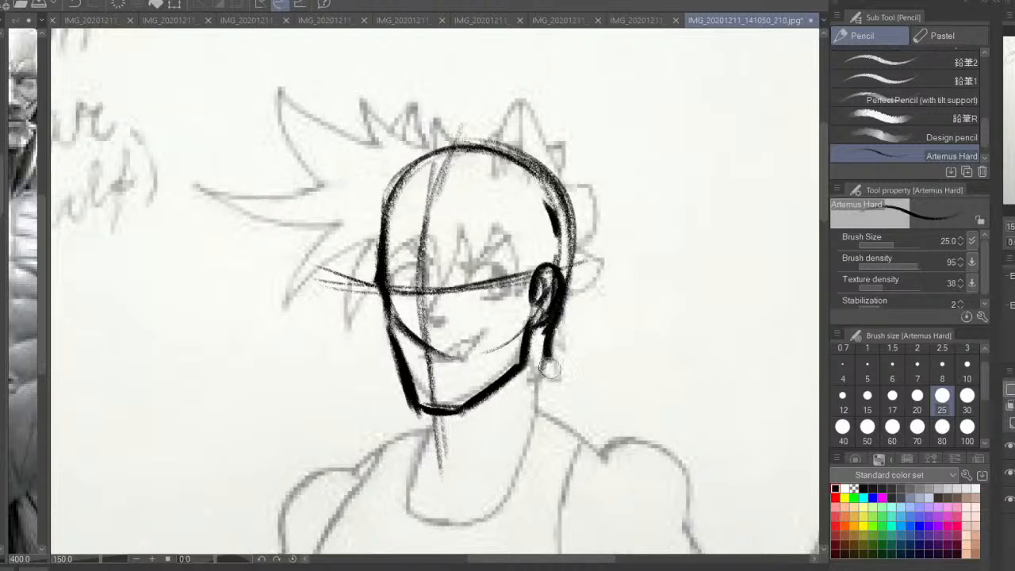
left_click_drag(538, 330, 549, 336)
mouse_move(568, 276)
left_mouse_down()
mouse_move(578, 200)
mouse_move(398, 190)
left_mouse_up()
left_click_drag(480, 156, 385, 257)
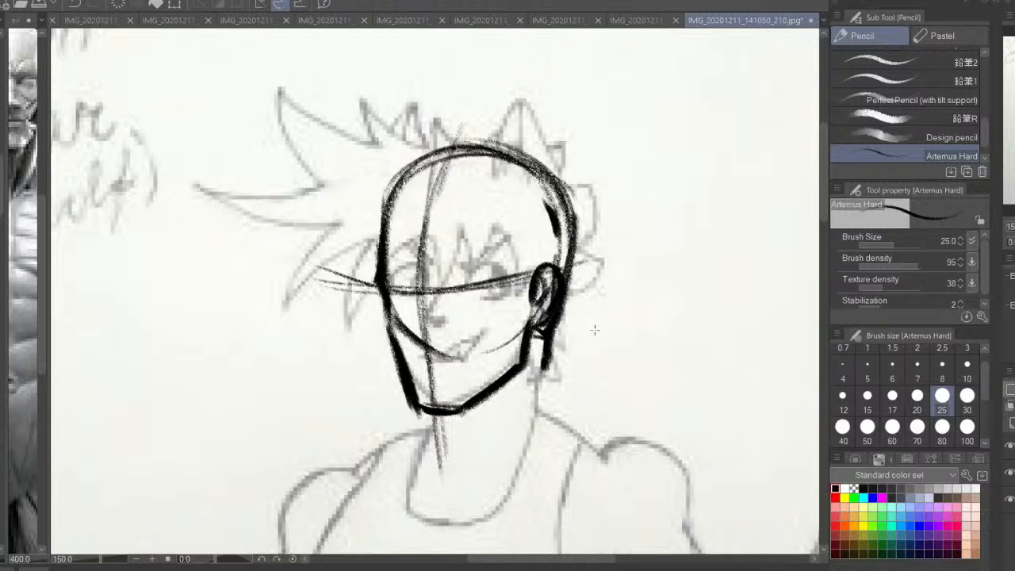
Adjust the head construction's shape with Free Transform while checking it against the body in mirrored and normal views
key("ctrl+shift+t")
key("h")
left_click_drag(562, 306, 575, 304)
left_click_drag(533, 339, 543, 340)
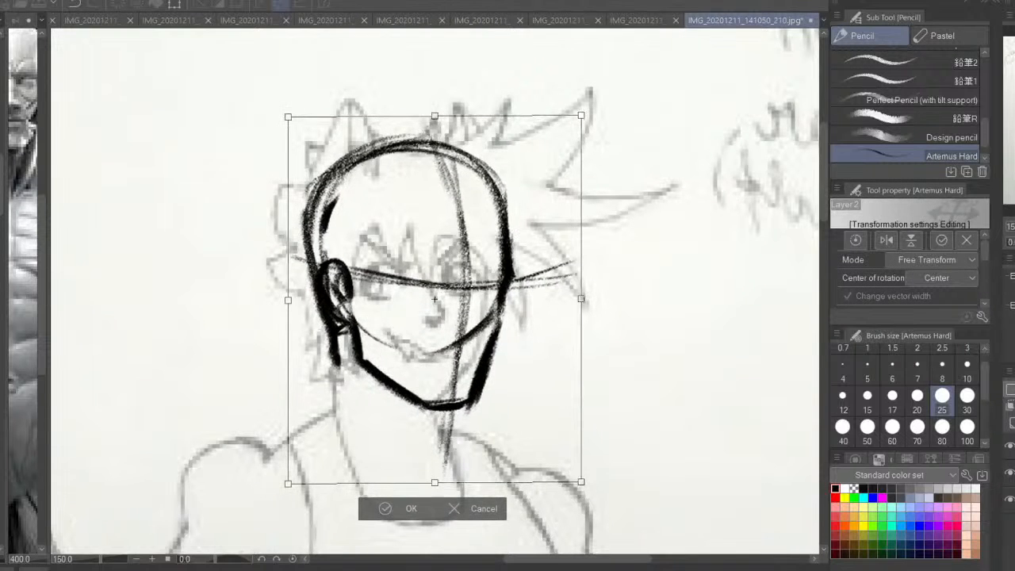
key("ctrl+plus")
key("ctrl+plus")
key("ctrl+plus")
key("ctrl+plus")
key("ctrl+plus")
key("ctrl+plus")
key("ctrl+plus")
key("ctrl+plus")
key("ctrl+minus")
key("ctrl+minus")
key("ctrl+minus")
key("ctrl+minus")
key("ctrl+minus")
key("ctrl+minus")
key("ctrl+minus")
key("ctrl+minus")
key("ctrl+minus")
key("ctrl+minus")
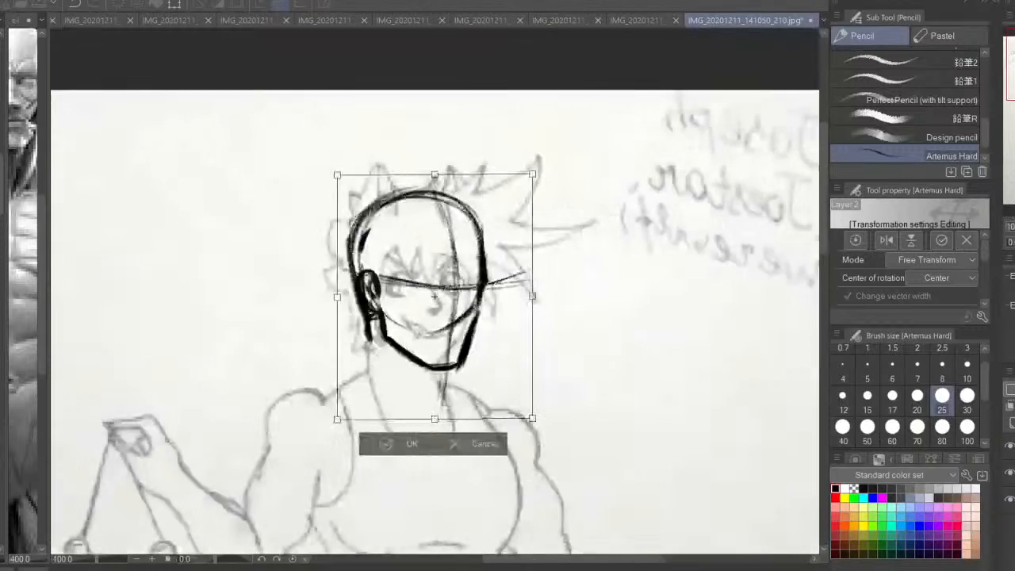
left_click_drag(683, 361, 763, 331)
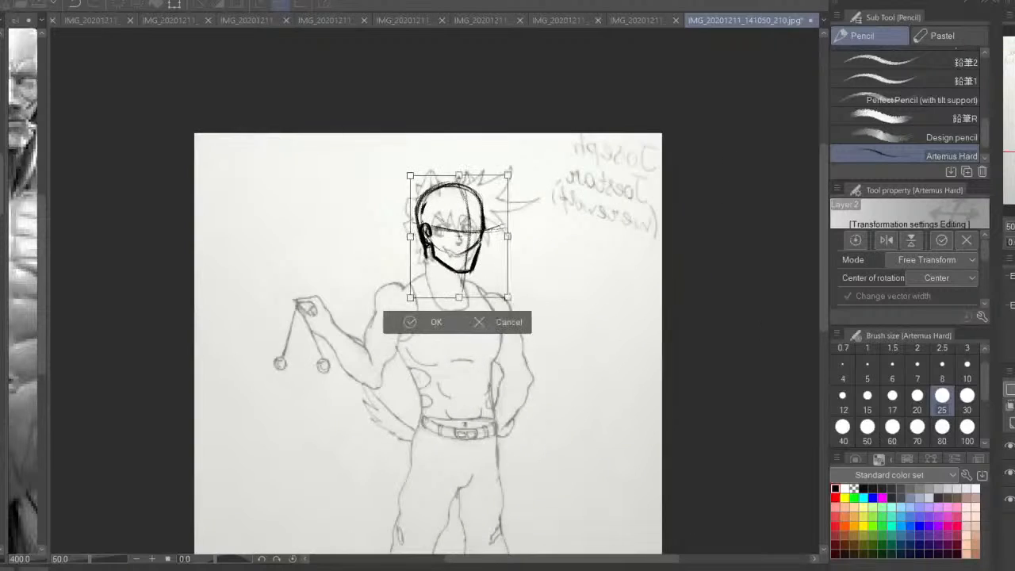
key("h")
key("ctrl+plus")
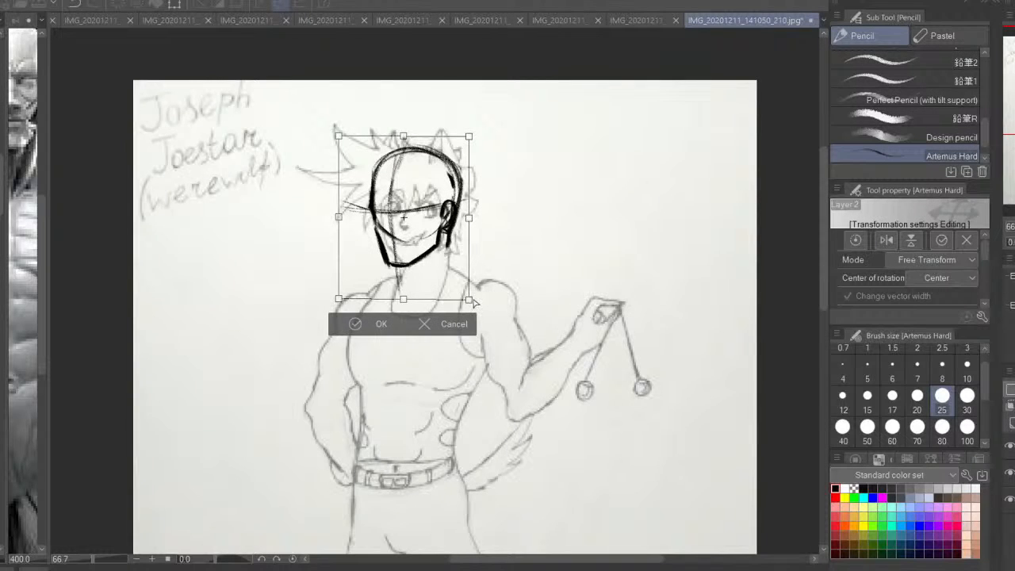
left_click(355, 323)
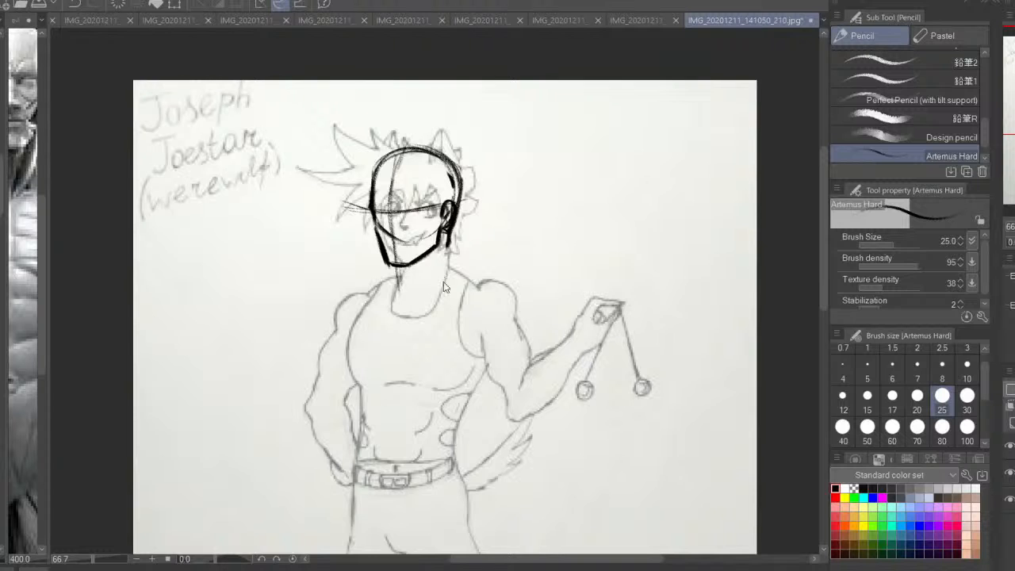
Scale the head construction down slightly to suit the full figure's proportions
key("ctrl+t")
left_click_drag(474, 296, 452, 278)
left_click_drag(533, 256, 551, 332)
key("ctrl+0")
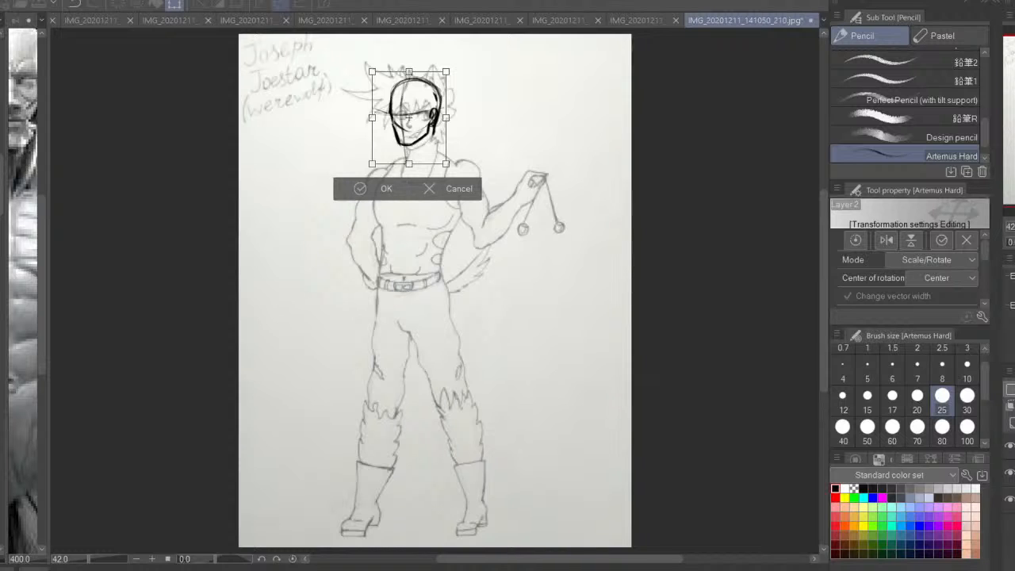
left_click_drag(655, 236, 705, 367)
key("ctrl+plus")
key("ctrl+plus")
key("ctrl+plus")
left_click_drag(620, 227, 582, 270)
key("Return")
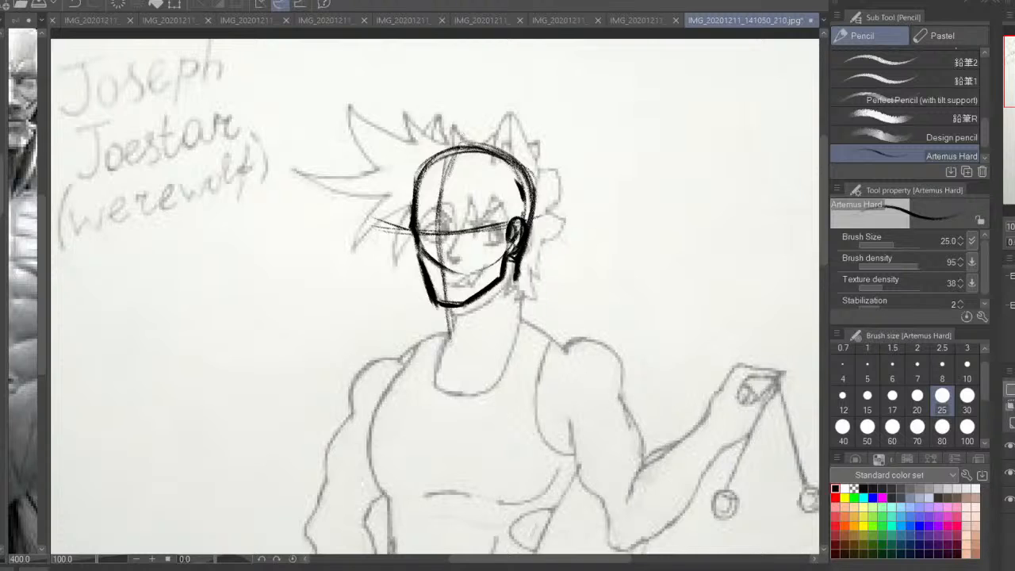
Draw the front of the throat with the Adam's apple and a side neck muscle, and hatch the shadow under the jaw
left_click_drag(481, 272, 482, 255)
mouse_move(448, 288)
left_mouse_down()
mouse_move(474, 323)
mouse_move(456, 300)
mouse_move(464, 311)
mouse_move(459, 298)
mouse_move(485, 279)
mouse_move(475, 298)
mouse_move(511, 254)
mouse_move(490, 322)
mouse_move(460, 313)
mouse_move(450, 316)
mouse_move(458, 324)
left_mouse_up()
left_click_drag(457, 331, 462, 346)
left_click_drag(493, 308, 486, 324)
left_click_drag(499, 281, 488, 319)
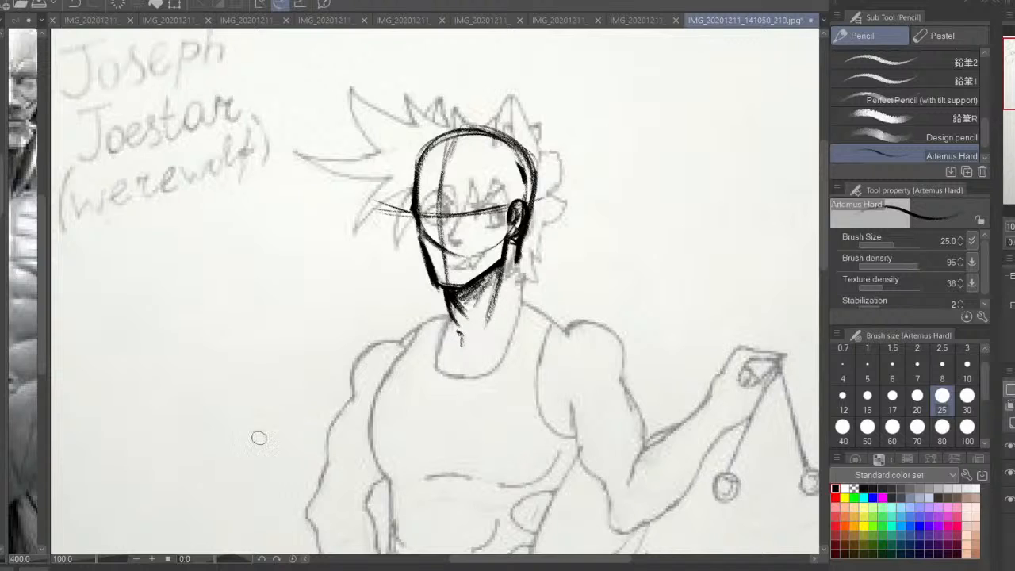
Clean up the stroke below the ear and redraw the side neck muscle and the back of the neck
key("c")
left_click_drag(502, 278, 498, 314)
key("c")
left_click_drag(516, 247, 508, 321)
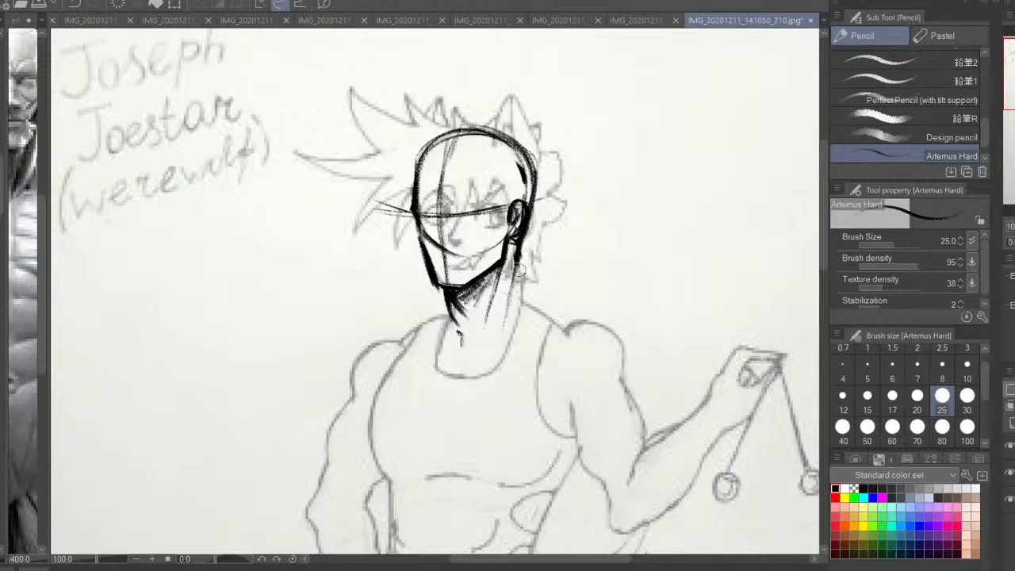
left_click_drag(516, 252, 526, 281)
mouse_move(519, 247)
left_mouse_down()
mouse_move(528, 302)
mouse_move(546, 317)
mouse_move(528, 298)
left_mouse_up()
Draw the trapezius slopes from the neck to both shoulders and extend the throat line below the Adam's apple
left_click_drag(441, 342, 445, 233)
left_click_drag(454, 194, 444, 209)
left_click_drag(454, 195, 411, 230)
left_click_drag(475, 220, 481, 244)
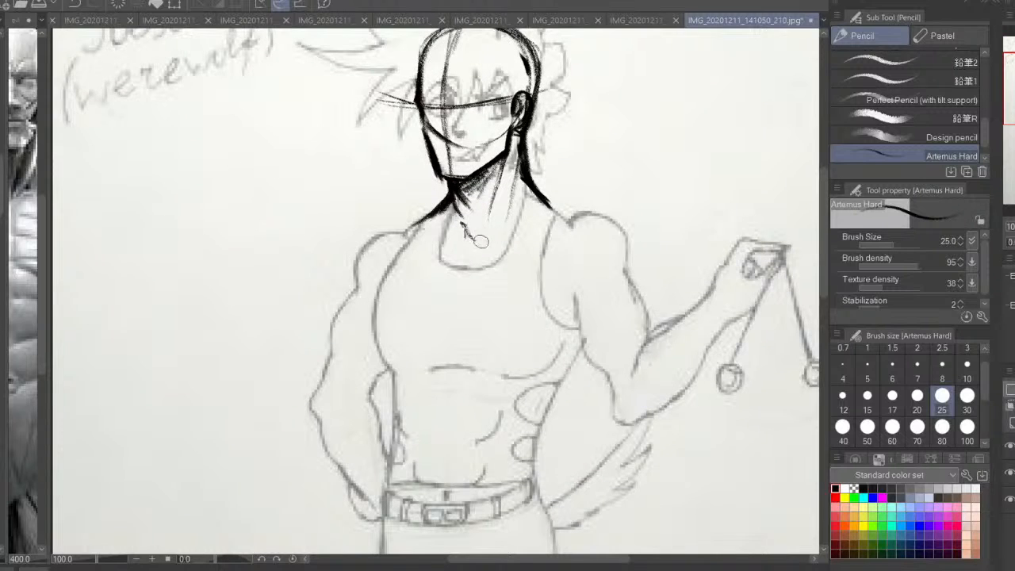
mouse_move(454, 197)
left_mouse_down()
mouse_move(468, 231)
mouse_move(439, 264)
mouse_move(448, 287)
left_mouse_up()
left_click_drag(444, 279, 455, 299)
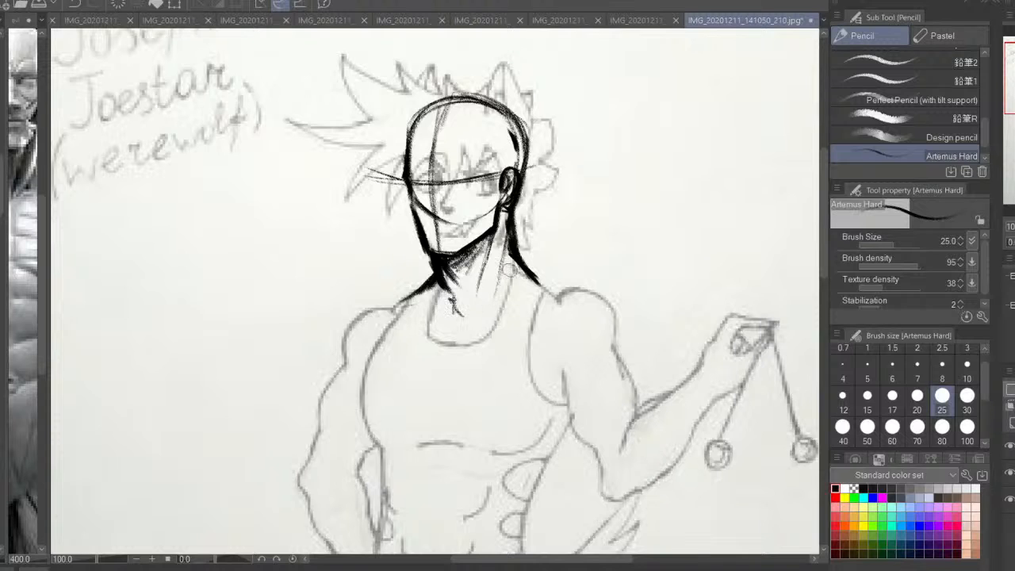
In mirrored view, trim and redraw the trapezius on the ear side and refine the slanting side neck muscles
key("h")
key("ctrl+plus")
left_click_drag(196, 313, 270, 356)
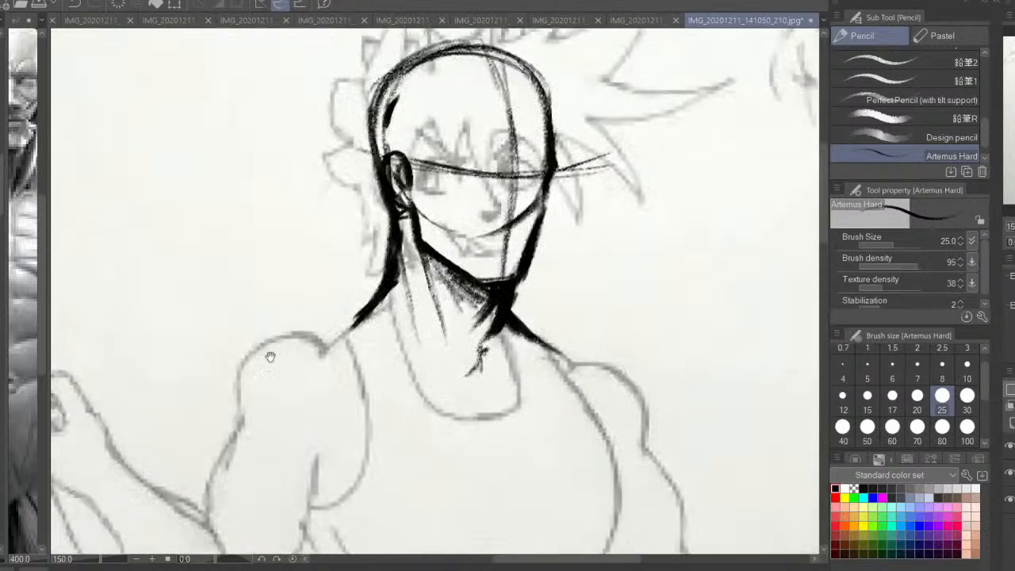
key("c")
mouse_move(383, 300)
left_mouse_down()
mouse_move(346, 339)
mouse_move(385, 291)
mouse_move(363, 323)
left_mouse_up()
left_click_drag(409, 238, 420, 333)
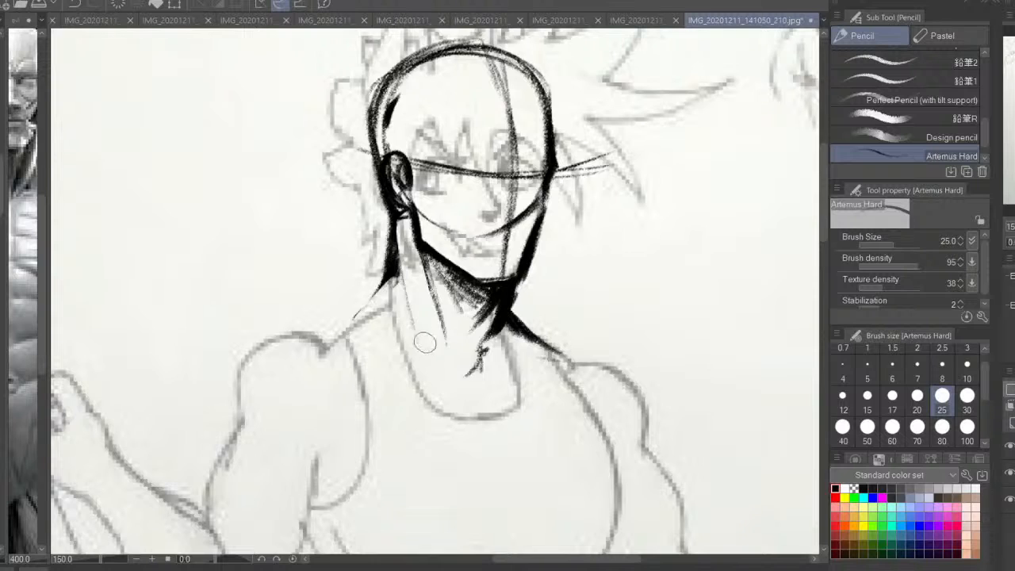
key("c")
left_click_drag(405, 242, 401, 311)
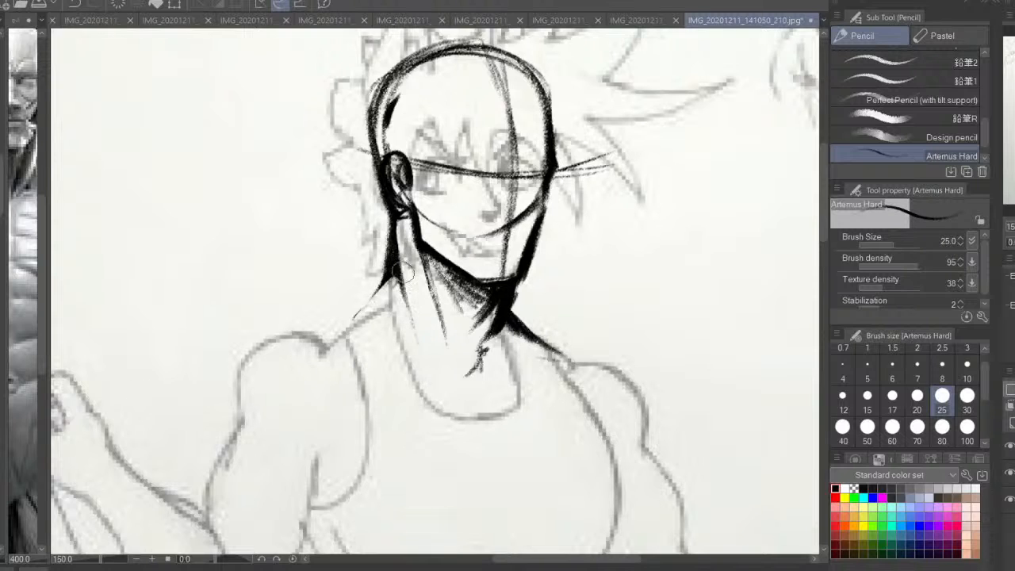
left_click_drag(400, 262, 410, 341)
left_click_drag(391, 270, 325, 331)
left_click_drag(390, 305, 381, 348)
key("h")
key("ctrl+minus")
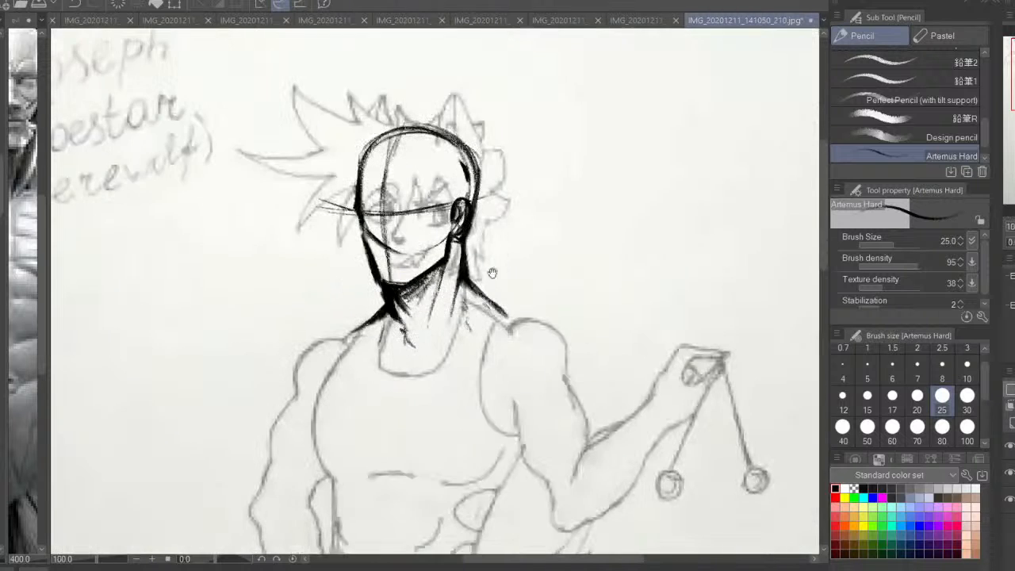
left_click_drag(458, 238, 472, 308)
Draw the nose from the brow line down to the nostril along the face's centre line
key("ctrl+plus")
key("ctrl+plus")
mouse_move(368, 274)
left_mouse_down()
mouse_move(397, 283)
mouse_move(379, 356)
mouse_move(408, 377)
mouse_move(419, 348)
left_mouse_up()
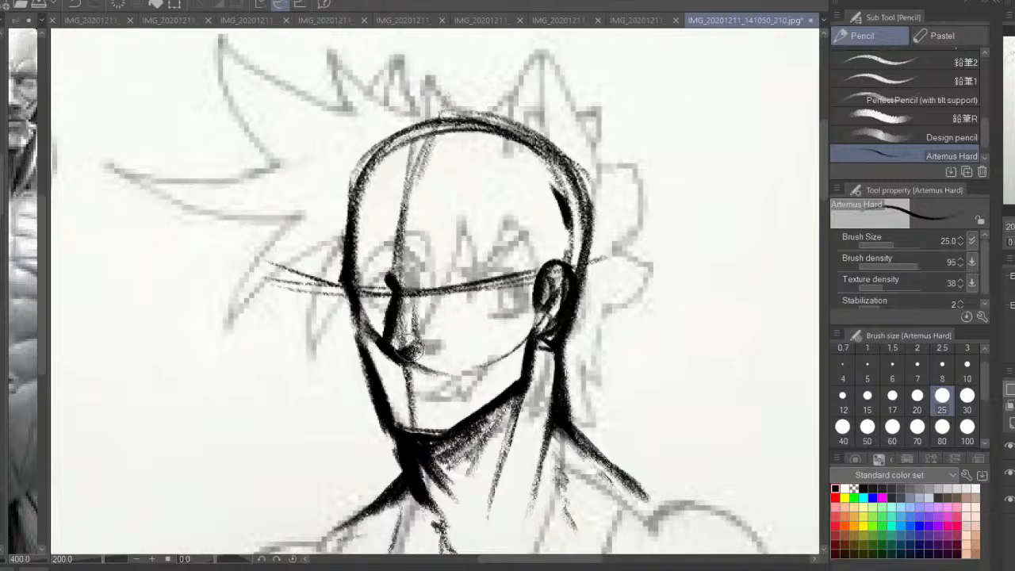
mouse_move(267, 299)
left_mouse_down()
mouse_move(245, 362)
mouse_move(264, 377)
left_mouse_up()
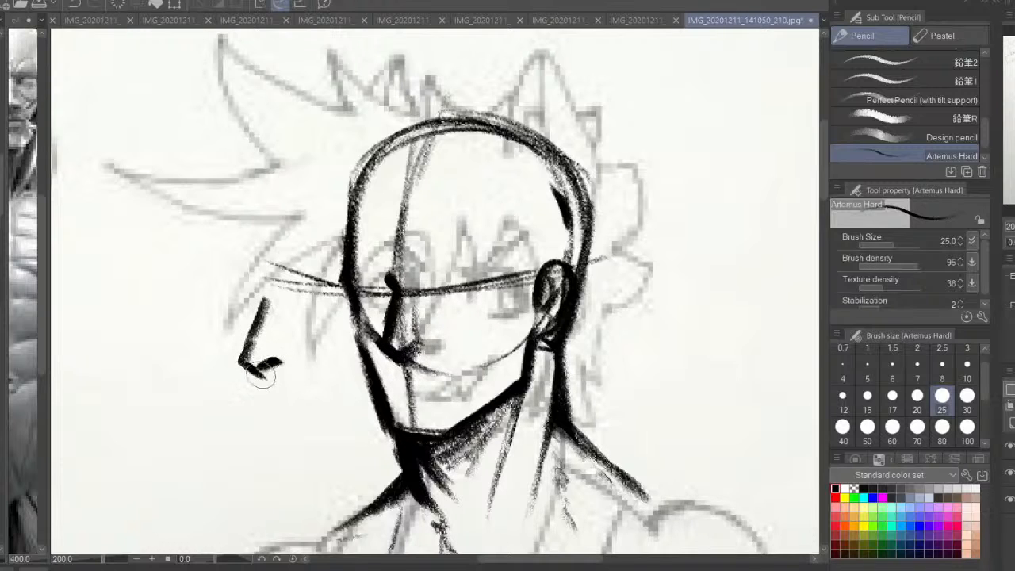
key("ctrl+z")
key("ctrl+z")
key("ctrl+z")
key("ctrl+z")
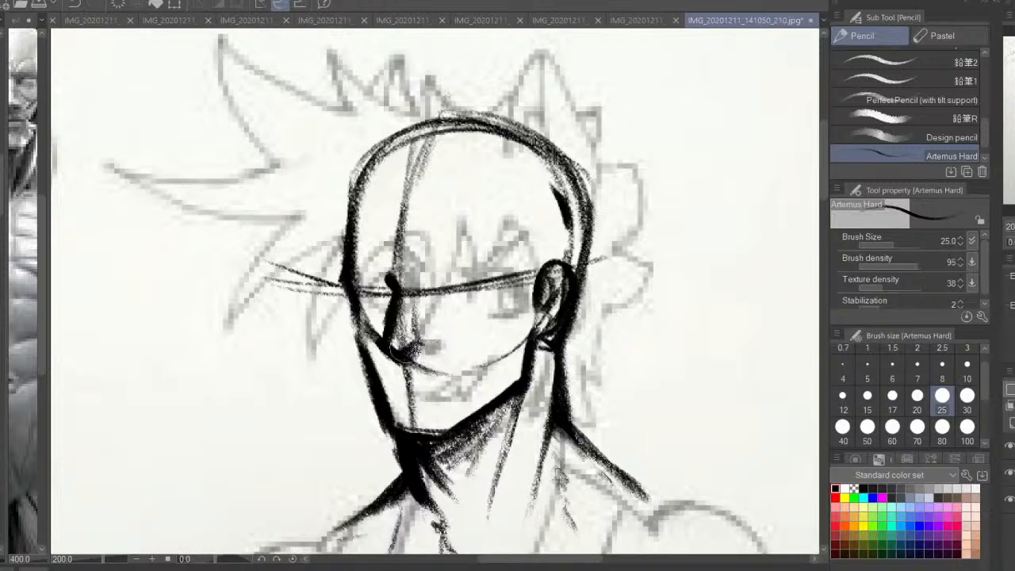
Set the brush size to 15 and draw both narrowed eyes with sharply angled eyebrows
left_click(867, 395)
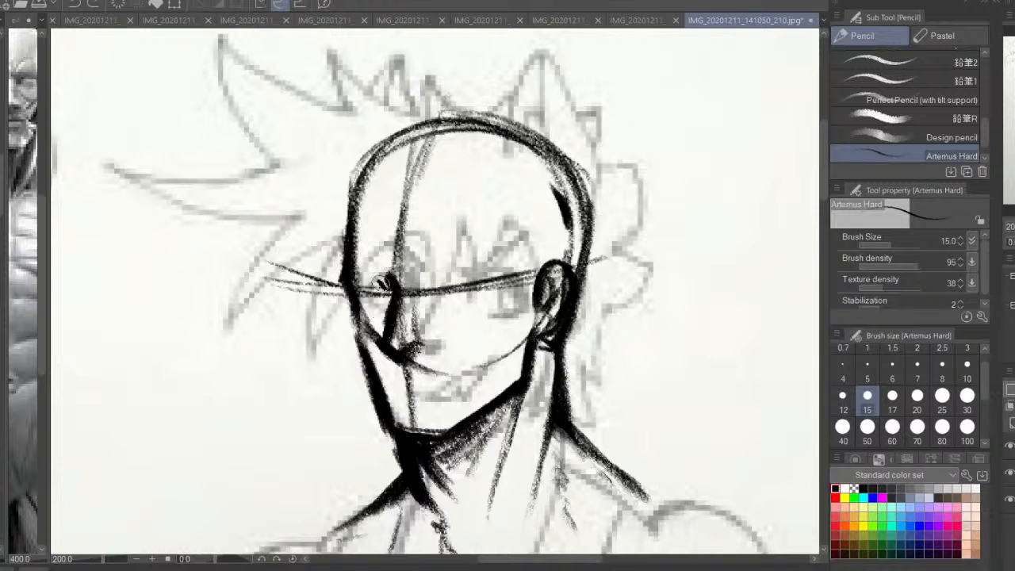
mouse_move(388, 290)
left_mouse_down()
mouse_move(353, 280)
mouse_move(376, 307)
mouse_move(392, 302)
left_mouse_up()
mouse_move(449, 282)
left_mouse_down()
mouse_move(496, 279)
mouse_move(455, 298)
mouse_move(421, 273)
mouse_move(479, 252)
mouse_move(494, 262)
left_mouse_up()
left_click_drag(476, 254, 433, 270)
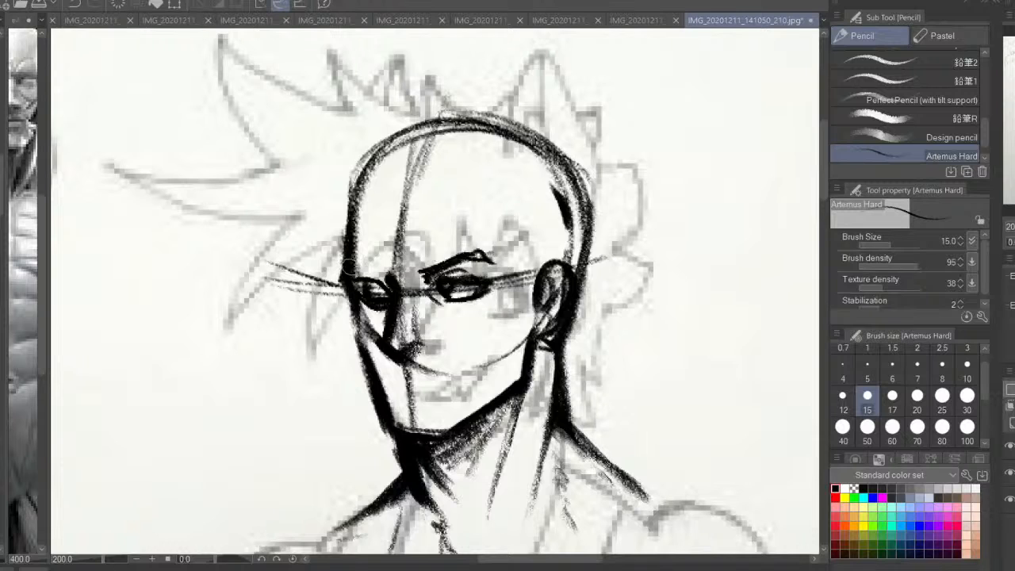
left_click_drag(357, 257, 384, 276)
Draw the temple and sideburn strokes in front of the ear, replacing the first attempt
left_click_drag(517, 249, 517, 312)
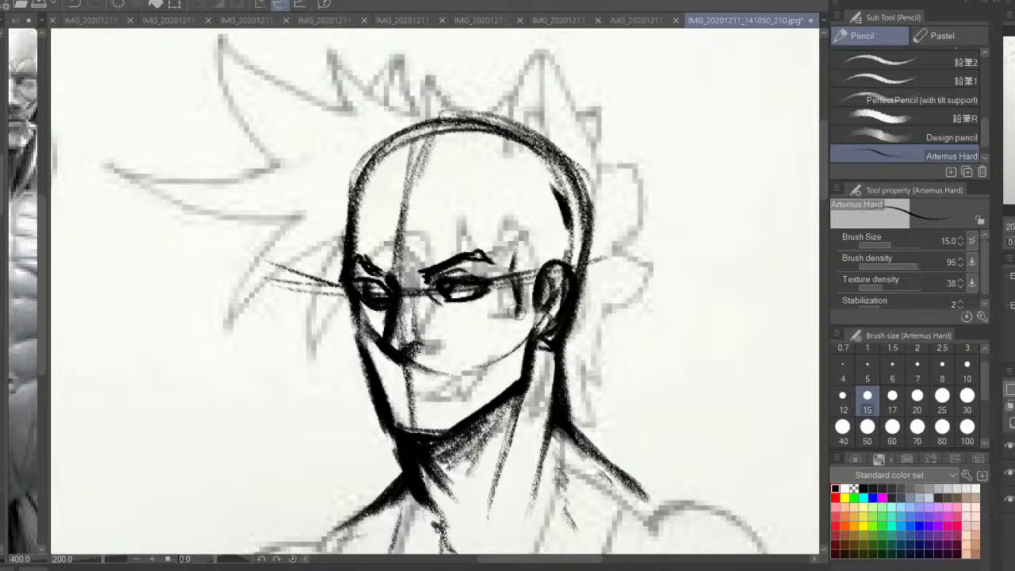
key("ctrl+z")
key("ctrl+z")
mouse_move(510, 246)
left_mouse_down()
mouse_move(533, 280)
mouse_move(523, 305)
left_mouse_up()
left_click_drag(534, 291, 519, 333)
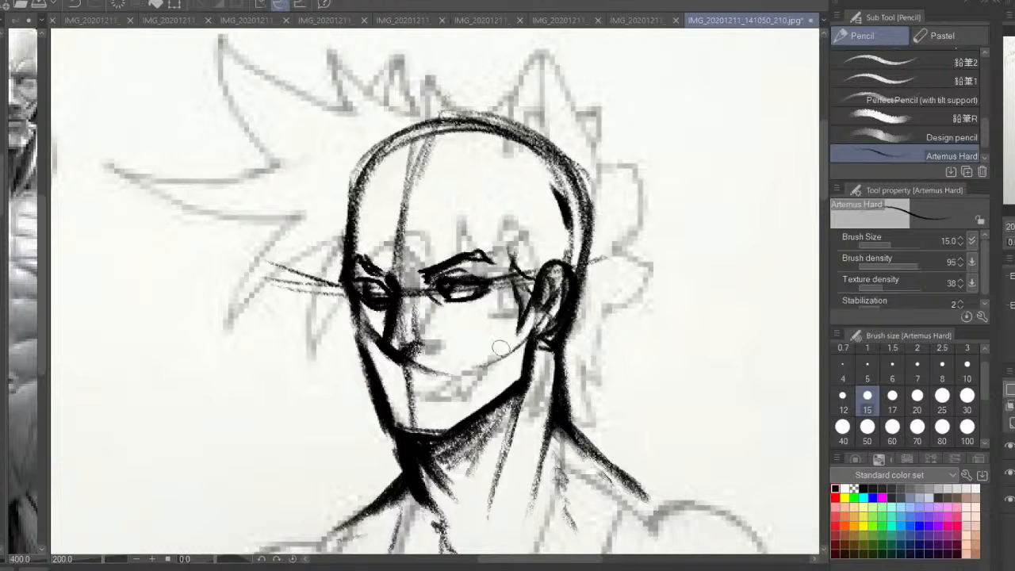
Draw a smirking mouth with a raised corner and filled lips, and mark the cheek plane beside it
mouse_move(410, 382)
left_mouse_down()
mouse_move(435, 353)
mouse_move(492, 332)
mouse_move(443, 364)
mouse_move(420, 354)
left_mouse_up()
mouse_move(478, 333)
left_mouse_down()
mouse_move(487, 341)
mouse_move(432, 358)
mouse_move(460, 366)
mouse_move(481, 326)
mouse_move(436, 361)
mouse_move(422, 352)
left_mouse_up()
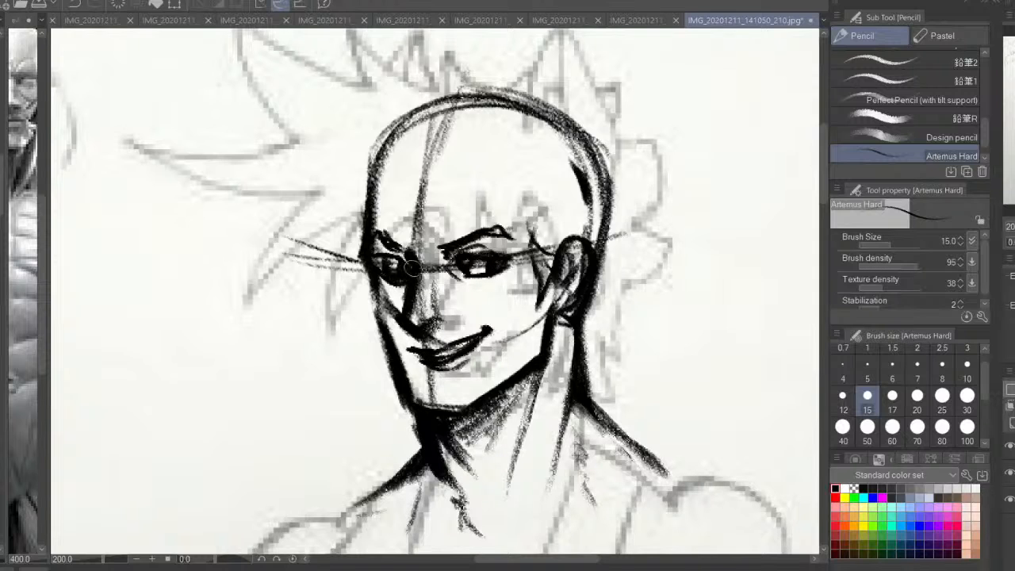
mouse_move(497, 312)
left_mouse_down()
mouse_move(489, 343)
mouse_move(501, 297)
mouse_move(524, 289)
mouse_move(515, 364)
left_mouse_up()
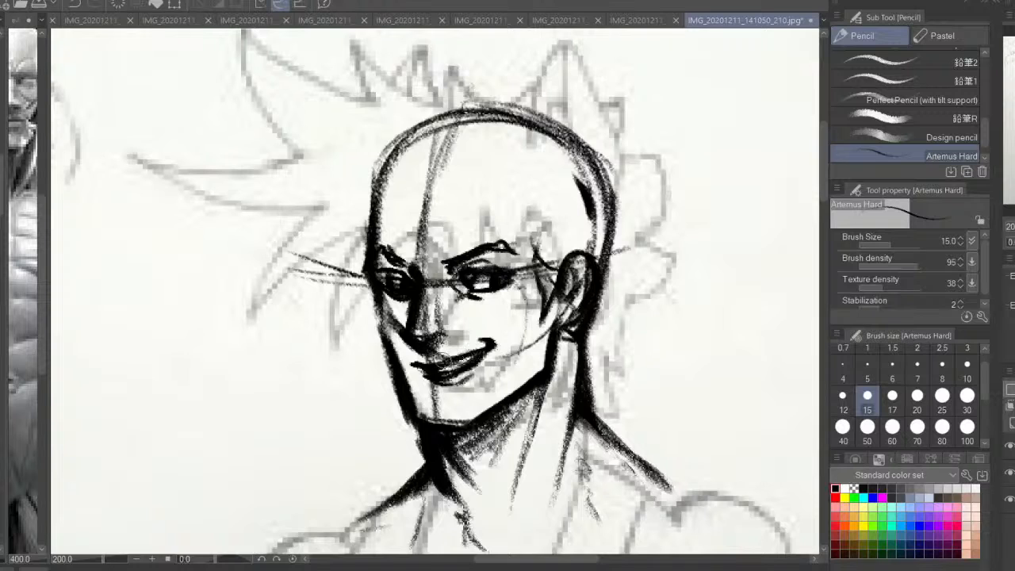
left_click_drag(428, 363, 491, 343)
left_click_drag(417, 365, 405, 358)
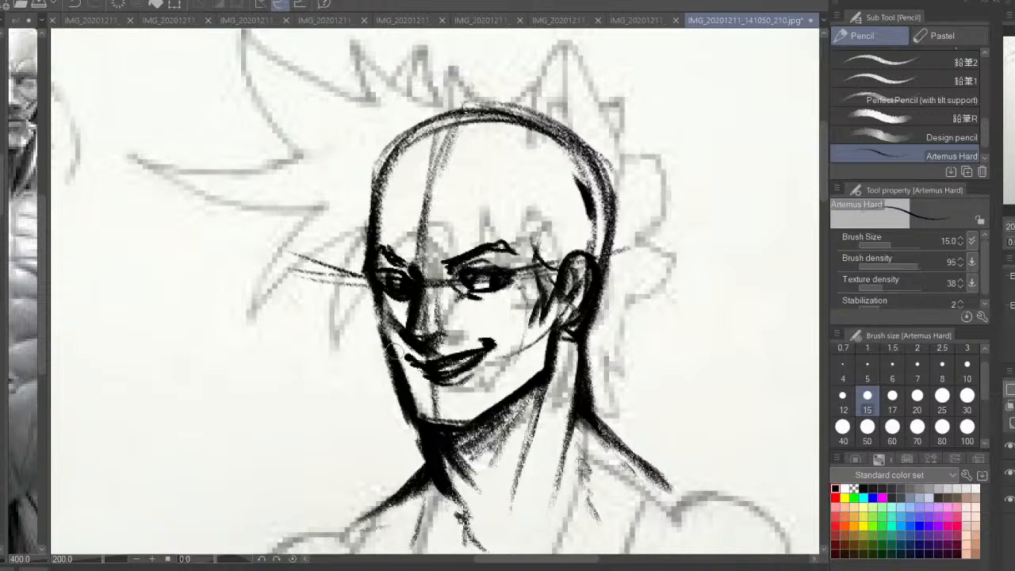
Strengthen the far cheek contour and darken the outer corner of the near eye
mouse_move(387, 289)
left_mouse_down()
mouse_move(388, 316)
mouse_move(377, 321)
mouse_move(389, 333)
left_mouse_up()
key("ctrl+z")
key("ctrl+z")
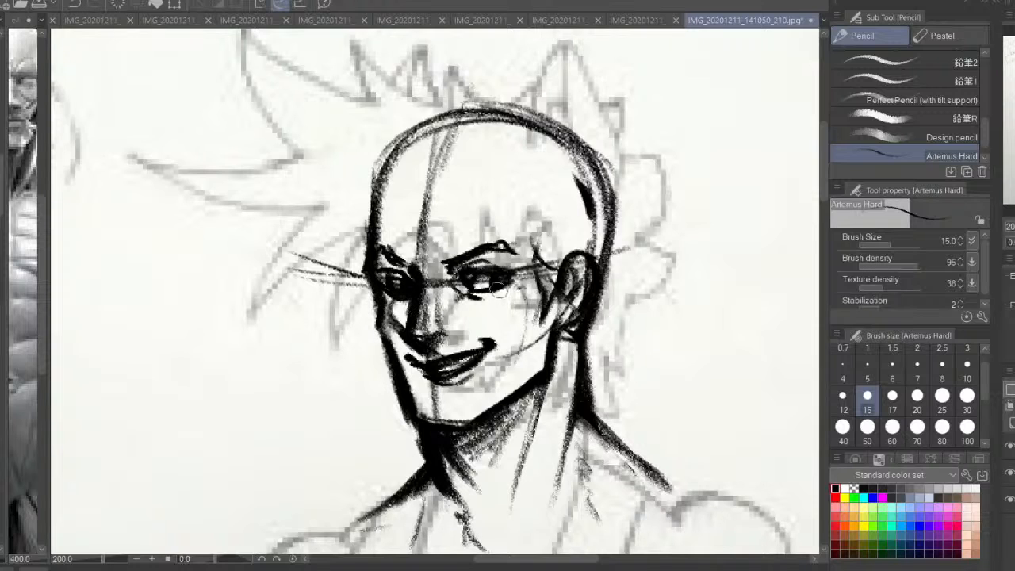
left_click_drag(516, 289, 510, 296)
left_click_drag(514, 290, 522, 287)
left_click_drag(431, 222, 442, 271)
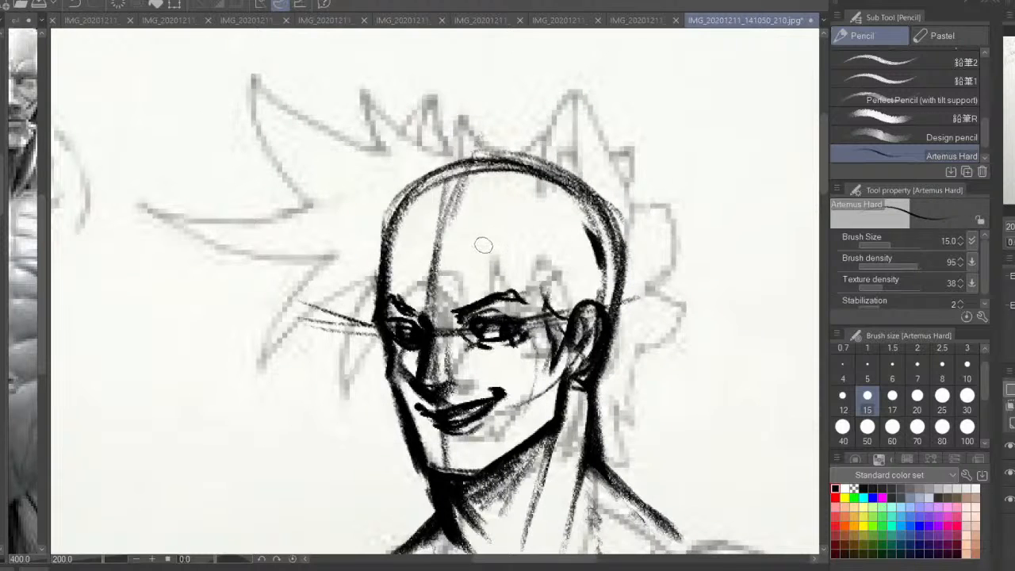
mouse_move(485, 245)
left_mouse_down()
mouse_move(469, 308)
mouse_move(442, 318)
left_mouse_up()
left_click_drag(453, 260, 436, 320)
key("ctrl+z")
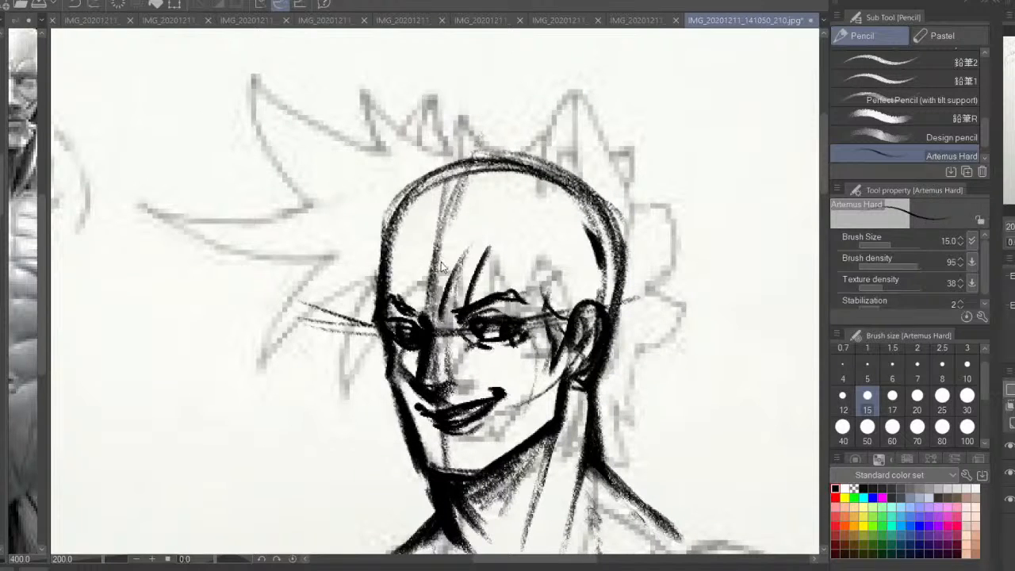
key("ctrl+z")
key("ctrl+z")
key("ctrl+z")
Draw the fringe as curved, overlapping locks falling across the forehead toward the eyebrows
mouse_move(436, 246)
left_mouse_down()
mouse_move(451, 311)
mouse_move(467, 285)
left_mouse_up()
left_click_drag(467, 262, 484, 290)
left_click_drag(470, 237, 468, 272)
mouse_move(492, 200)
left_mouse_down()
mouse_move(463, 240)
mouse_move(458, 274)
left_mouse_up()
mouse_move(448, 197)
left_mouse_down()
mouse_move(421, 223)
mouse_move(413, 277)
left_mouse_up()
left_click_drag(489, 247, 472, 289)
left_click_drag(512, 226, 485, 294)
mouse_move(544, 229)
left_mouse_down()
mouse_move(508, 287)
mouse_move(566, 214)
mouse_move(550, 301)
mouse_move(531, 276)
left_mouse_up()
key("ctrl+z")
left_click_drag(526, 250, 557, 313)
left_click_drag(529, 230, 541, 299)
left_click_drag(510, 248, 485, 295)
key("ctrl+minus")
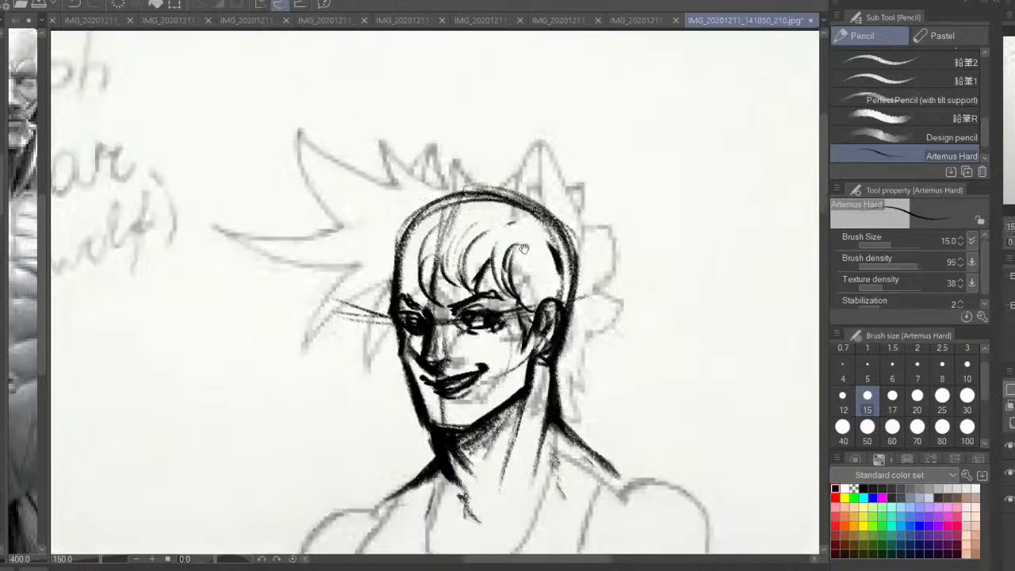
Draw the dark hair parting point near the crown with strands sweeping toward the forehead and ear
scroll(530, 260, "up", 1)
key("ctrl+z")
key("ctrl+z")
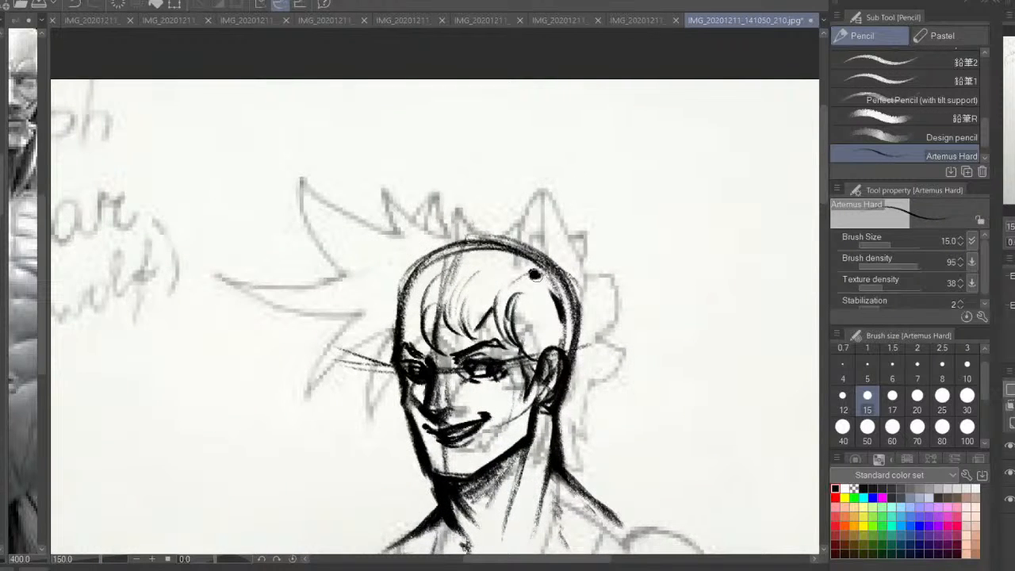
mouse_move(535, 274)
left_mouse_down()
mouse_move(513, 300)
mouse_move(529, 289)
mouse_move(534, 339)
left_mouse_up()
mouse_move(537, 277)
left_mouse_down()
mouse_move(554, 301)
mouse_move(541, 350)
left_mouse_up()
mouse_move(534, 274)
left_mouse_down()
mouse_move(443, 206)
mouse_move(497, 264)
mouse_move(447, 330)
left_mouse_up()
left_click_drag(495, 301, 468, 349)
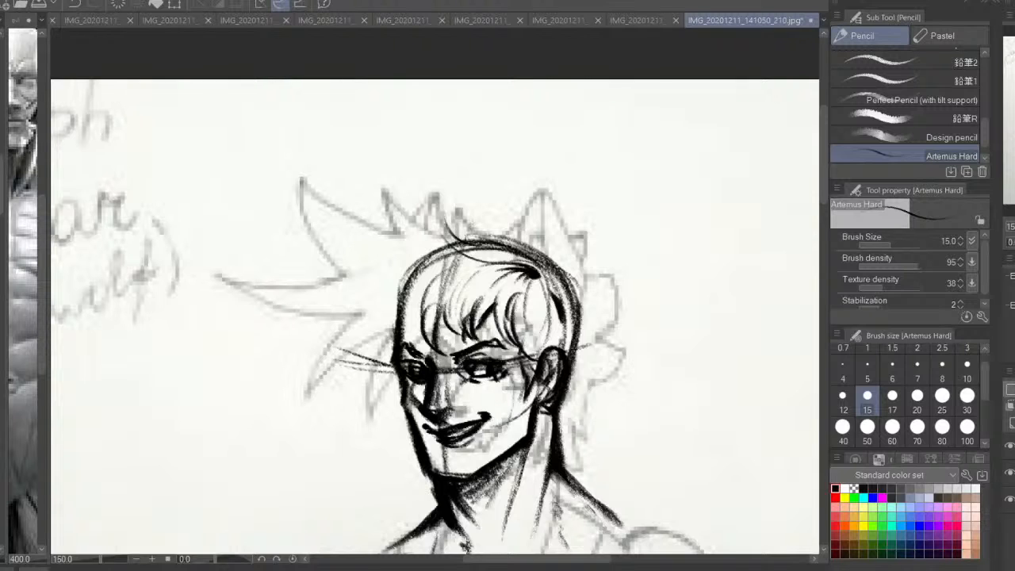
left_click_drag(491, 278, 516, 279)
key("ctrl+z")
Draw pointed locks flaring outward and down past the far temple
mouse_move(454, 308)
left_mouse_down()
mouse_move(434, 328)
mouse_move(396, 330)
left_mouse_up()
mouse_move(468, 274)
left_mouse_down()
mouse_move(391, 316)
mouse_move(357, 363)
left_mouse_up()
left_click_drag(399, 323, 398, 413)
left_click_drag(418, 354, 401, 406)
left_click_drag(404, 319, 358, 364)
mouse_move(428, 293)
left_mouse_down()
mouse_move(370, 339)
mouse_move(359, 315)
mouse_move(316, 287)
left_mouse_up()
mouse_move(395, 274)
left_mouse_down()
mouse_move(320, 255)
mouse_move(331, 236)
mouse_move(363, 300)
left_mouse_up()
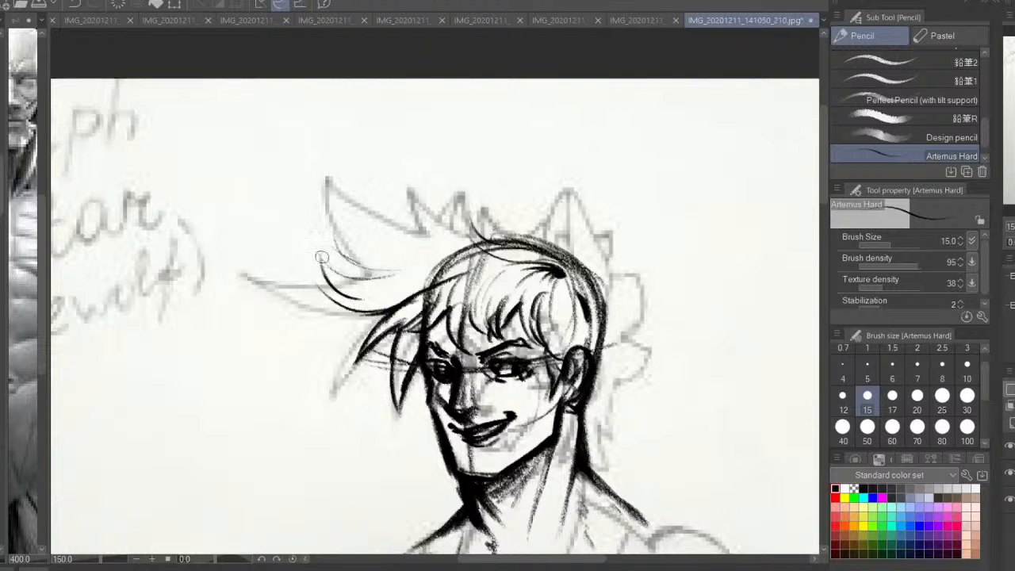
Draw the large hair spikes sweeping up and away from the forehead on the far side of the head
left_click_drag(317, 254, 384, 312)
mouse_move(320, 265)
left_mouse_down()
mouse_move(388, 309)
mouse_move(395, 271)
left_mouse_up()
left_click_drag(349, 214, 383, 267)
mouse_move(356, 188)
left_mouse_down()
mouse_move(408, 234)
mouse_move(444, 218)
mouse_move(395, 232)
left_mouse_up()
left_click_drag(349, 166, 409, 238)
left_click_drag(349, 216, 412, 278)
left_click_drag(388, 231, 443, 247)
left_click_drag(382, 216, 433, 232)
left_click_drag(363, 193, 402, 231)
left_click_drag(375, 188, 480, 212)
key("ctrl+z")
key("ctrl+z")
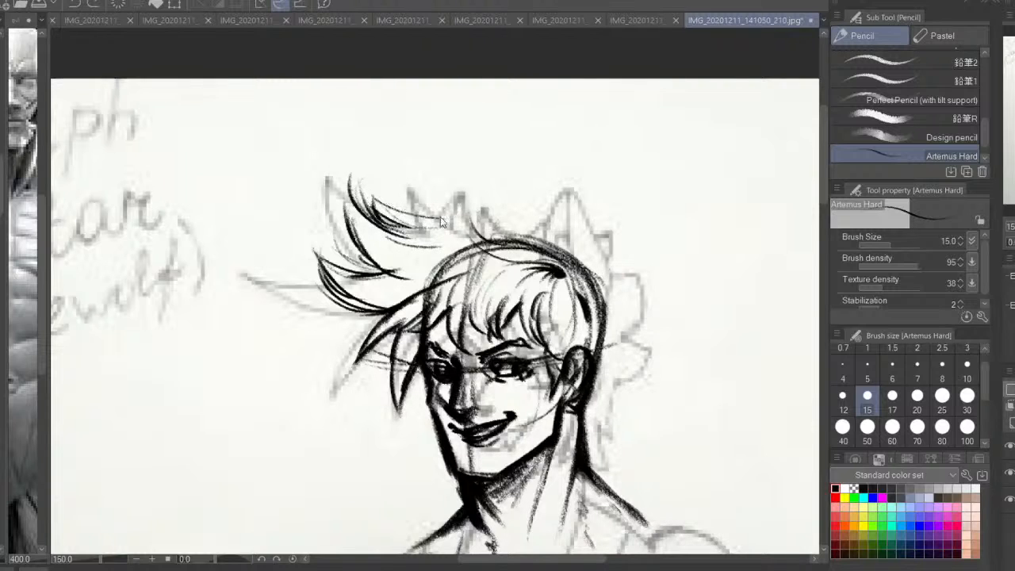
Draw the top contour of the hair above the skull with a small upright tuft
mouse_move(403, 221)
left_mouse_down()
mouse_move(466, 206)
mouse_move(524, 220)
left_mouse_up()
left_click_drag(514, 173, 524, 217)
mouse_move(512, 176)
left_mouse_down()
mouse_move(521, 214)
mouse_move(549, 217)
left_mouse_up()
Draw the back of the hair from the crown tuft down behind the ear, with small curls along its edge
mouse_move(568, 208)
left_mouse_down()
mouse_move(593, 241)
mouse_move(589, 274)
left_mouse_up()
key("ctrl+z")
key("ctrl+z")
mouse_move(602, 237)
left_mouse_down()
mouse_move(590, 288)
mouse_move(591, 220)
mouse_move(529, 190)
left_mouse_up()
left_click_drag(604, 283, 604, 248)
key("ctrl+z")
key("ctrl+z")
key("ctrl+z")
mouse_move(547, 208)
left_mouse_down()
mouse_move(593, 247)
mouse_move(590, 275)
left_mouse_up()
left_click_drag(594, 247, 527, 189)
mouse_move(595, 266)
left_mouse_down()
mouse_move(620, 339)
mouse_move(591, 414)
mouse_move(576, 421)
left_mouse_up()
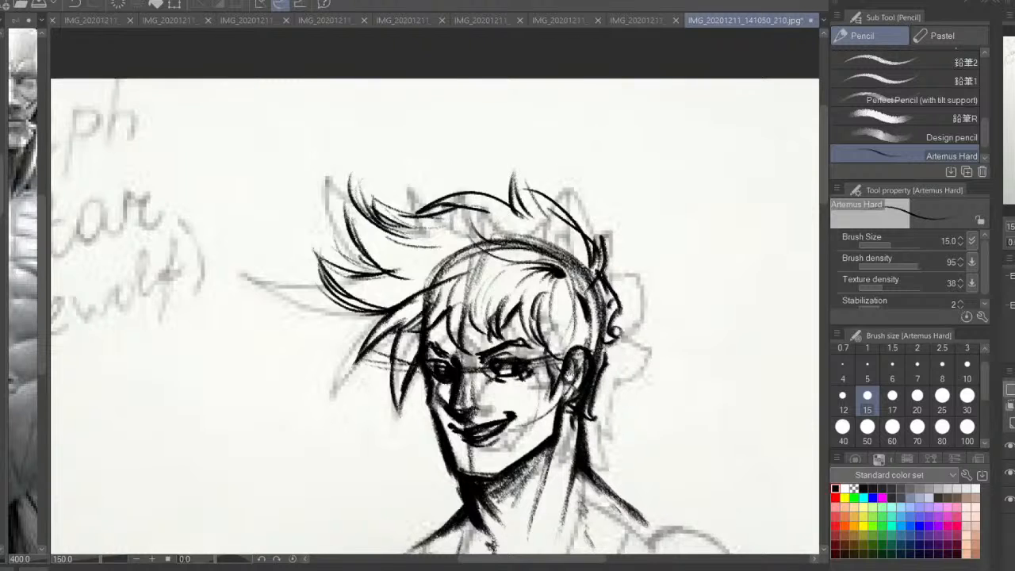
Add short flicked hair strands at the nape below the ear
left_click_drag(493, 393, 505, 300)
left_click_drag(442, 184, 377, 191)
left_click_drag(625, 373, 582, 301)
mouse_move(550, 241)
left_mouse_down()
mouse_move(555, 287)
mouse_move(541, 274)
left_mouse_up()
mouse_move(546, 247)
left_mouse_down()
mouse_move(545, 275)
mouse_move(554, 264)
left_mouse_up()
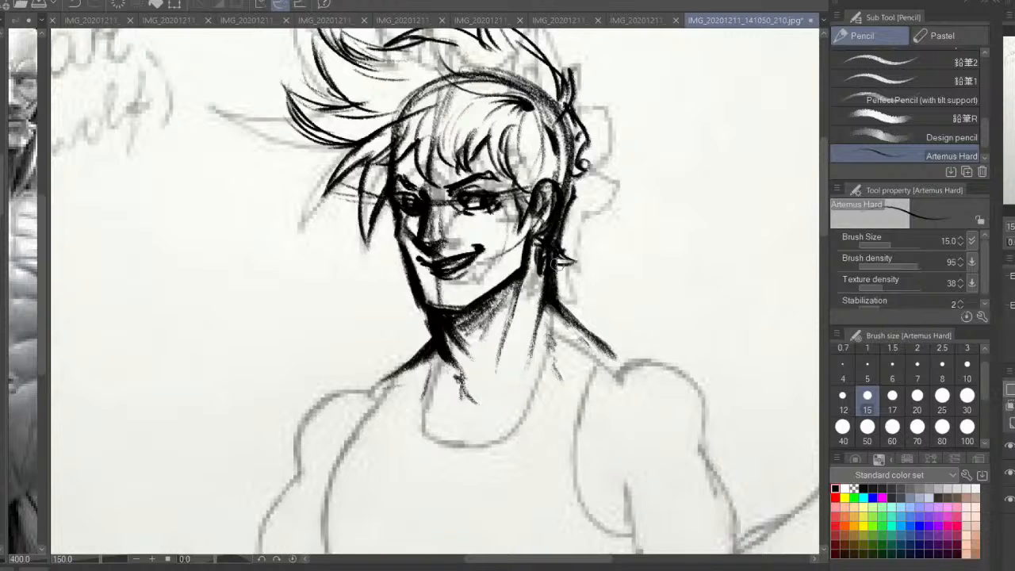
left_click_drag(394, 212, 399, 240)
left_click_drag(444, 162, 449, 220)
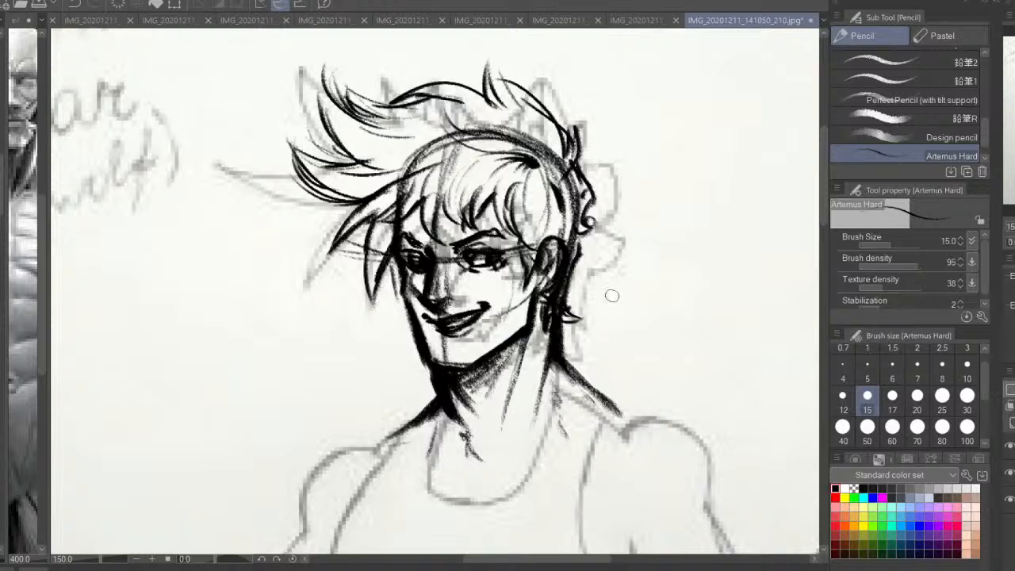
Set the brush size to 25 and draw the collarbones and shoulder lines meeting at the pit of the throat
left_click_drag(527, 413, 570, 246)
key("ctrl+minus")
key("ctrl+minus")
left_click(939, 409)
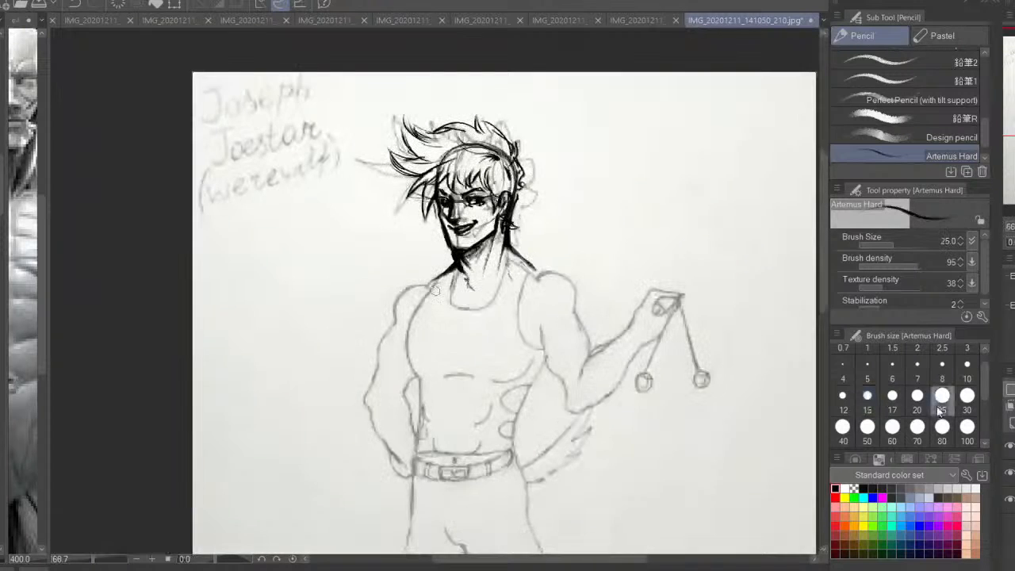
left_click_drag(495, 351, 471, 352)
key("ctrl+plus")
left_click_drag(438, 304, 476, 254)
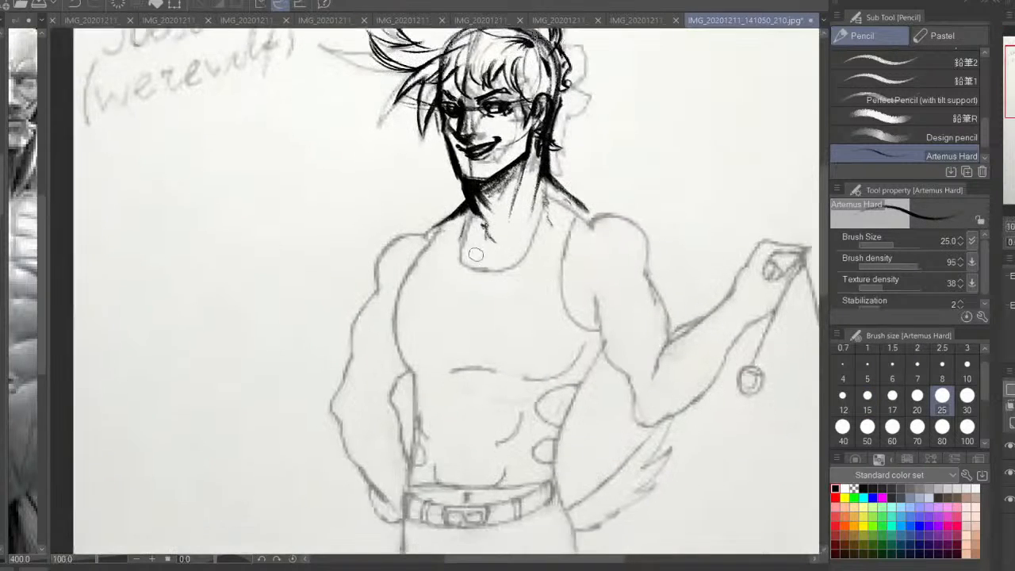
left_click_drag(452, 214, 405, 239)
mouse_move(588, 211)
left_mouse_down()
mouse_move(629, 215)
mouse_move(551, 224)
left_mouse_up()
key("ctrl+z")
left_click_drag(617, 212, 513, 230)
left_click_drag(428, 228, 522, 230)
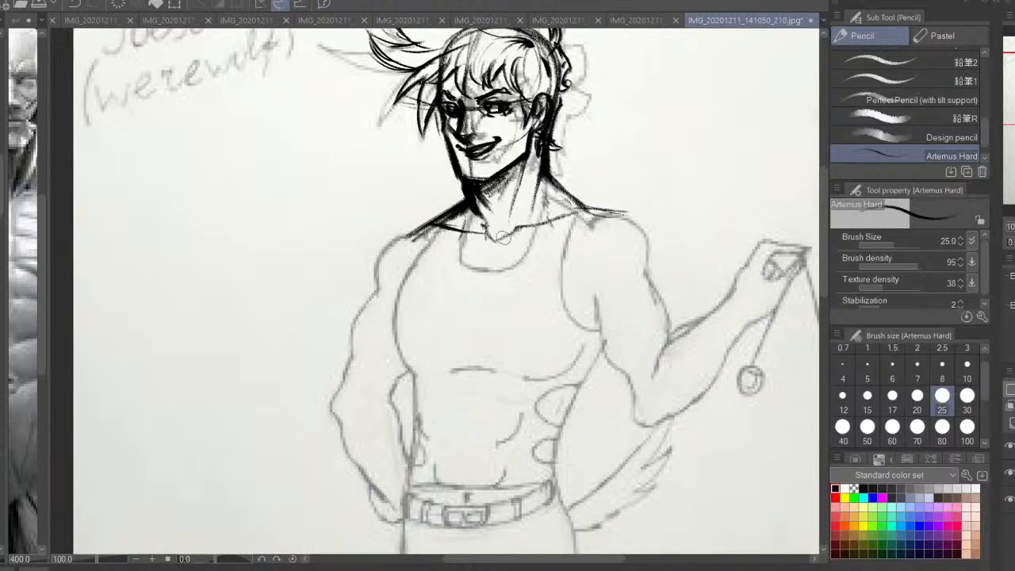
left_click_drag(471, 193, 444, 216)
In mirrored view, draw the raised arm's broader shoulder line and the rounded outer contour of its deltoid
left_click(1014, 242)
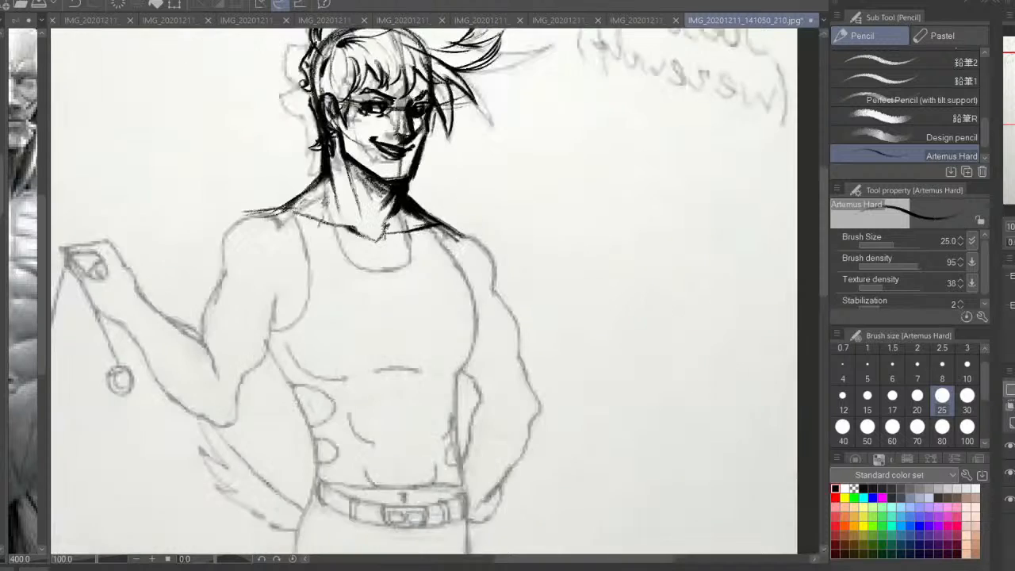
mouse_move(359, 177)
left_mouse_down()
mouse_move(481, 202)
mouse_move(387, 234)
left_mouse_up()
left_click_drag(437, 212, 324, 260)
mouse_move(373, 229)
left_mouse_down()
mouse_move(315, 301)
mouse_move(342, 243)
mouse_move(325, 279)
left_mouse_up()
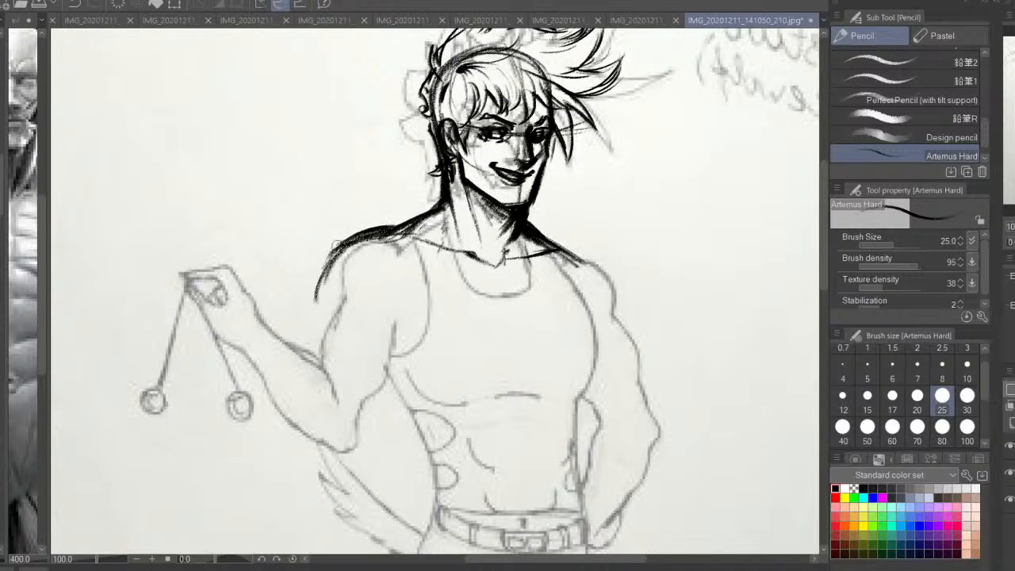
left_click_drag(343, 243, 314, 333)
Draw the armpit crease and the lower edge of the deltoid on the raised arm
left_click_drag(397, 270, 408, 309)
left_click_drag(374, 343, 396, 317)
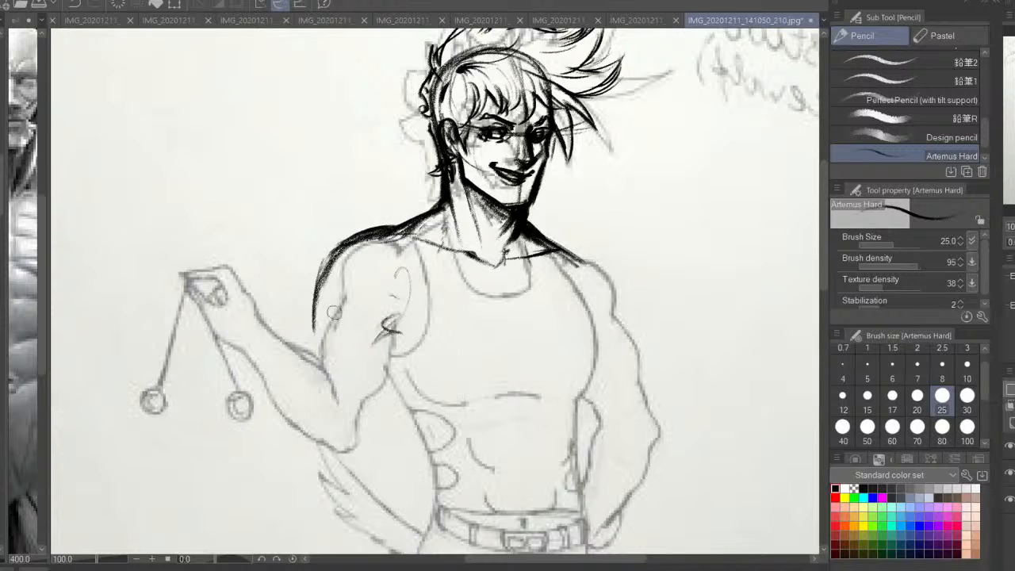
mouse_move(329, 326)
left_mouse_down()
mouse_move(390, 303)
mouse_move(395, 317)
left_mouse_up()
mouse_move(341, 316)
left_mouse_down()
mouse_move(395, 304)
mouse_move(373, 306)
left_mouse_up()
mouse_move(331, 274)
left_mouse_down()
mouse_move(362, 249)
mouse_move(407, 243)
left_mouse_up()
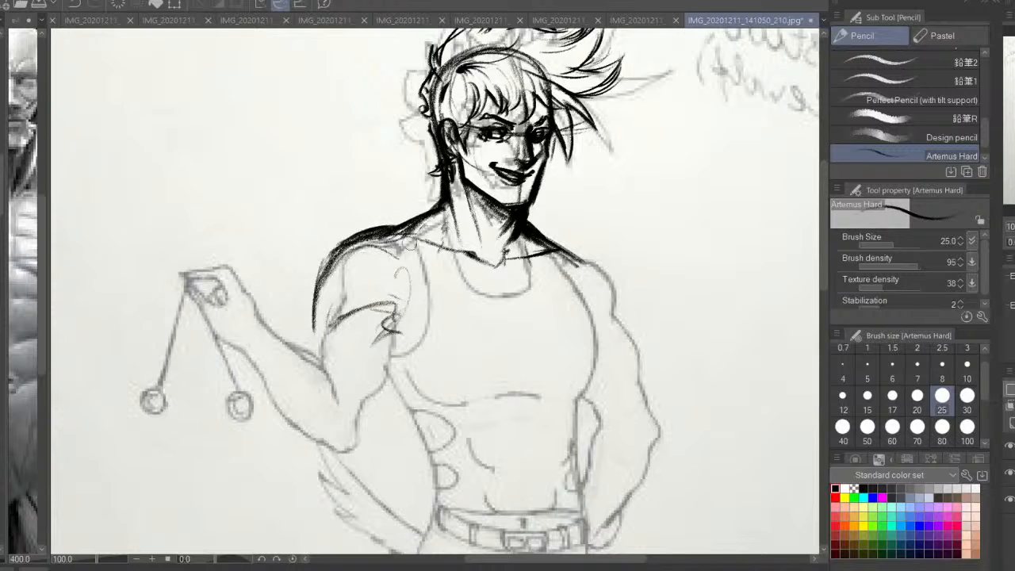
Thicken the slope running from the neck to the raised arm's shoulder
key("h")
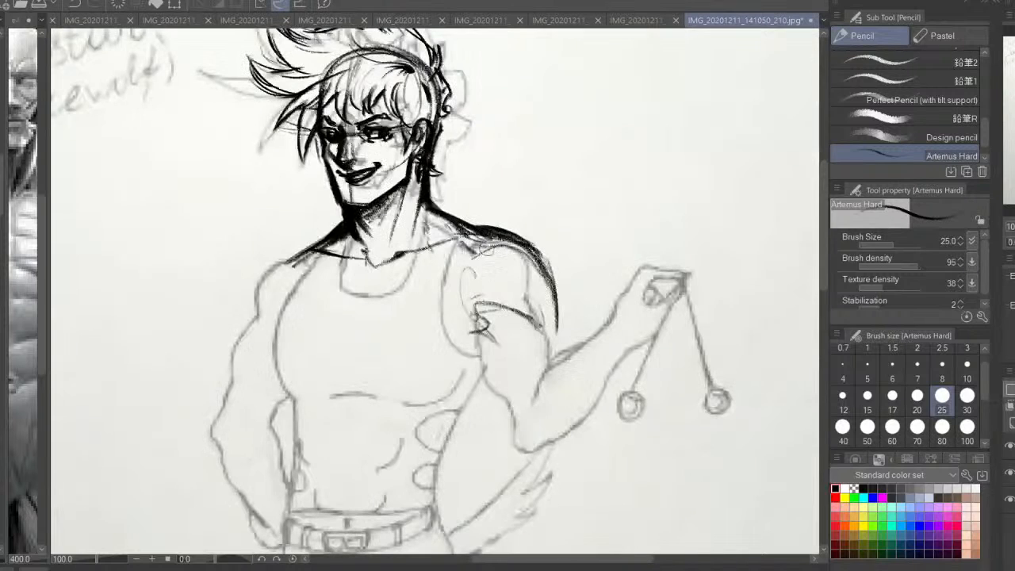
left_click_drag(469, 222, 506, 236)
left_click_drag(531, 345, 571, 254)
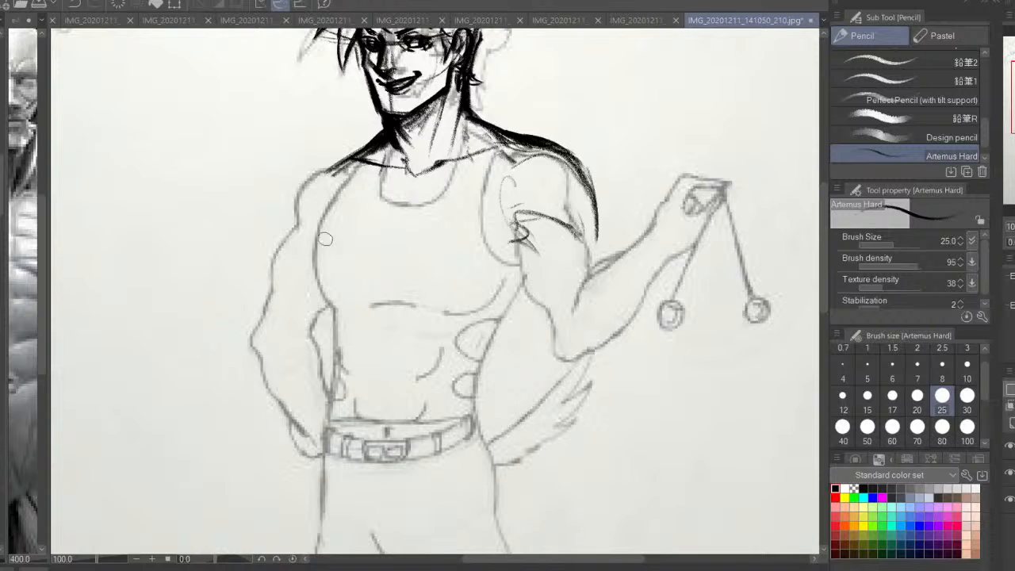
mouse_move(313, 199)
left_mouse_down()
mouse_move(293, 276)
mouse_move(323, 320)
left_mouse_up()
left_click_drag(337, 180, 302, 278)
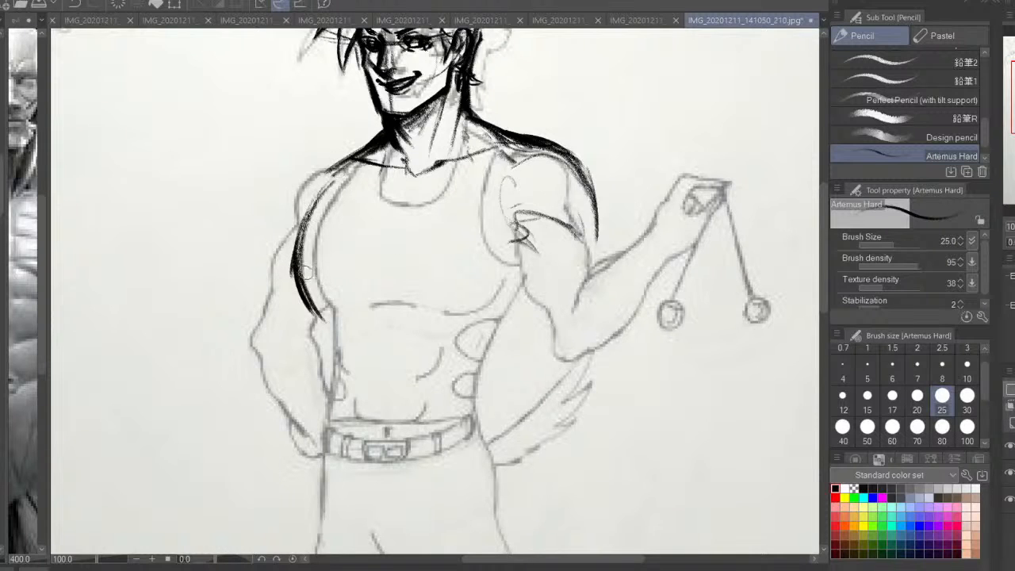
left_click_drag(301, 241, 322, 314)
key("ctrl+z")
key("ctrl+z")
key("ctrl+z")
key("ctrl+z")
key("ctrl+z")
key("ctrl+z")
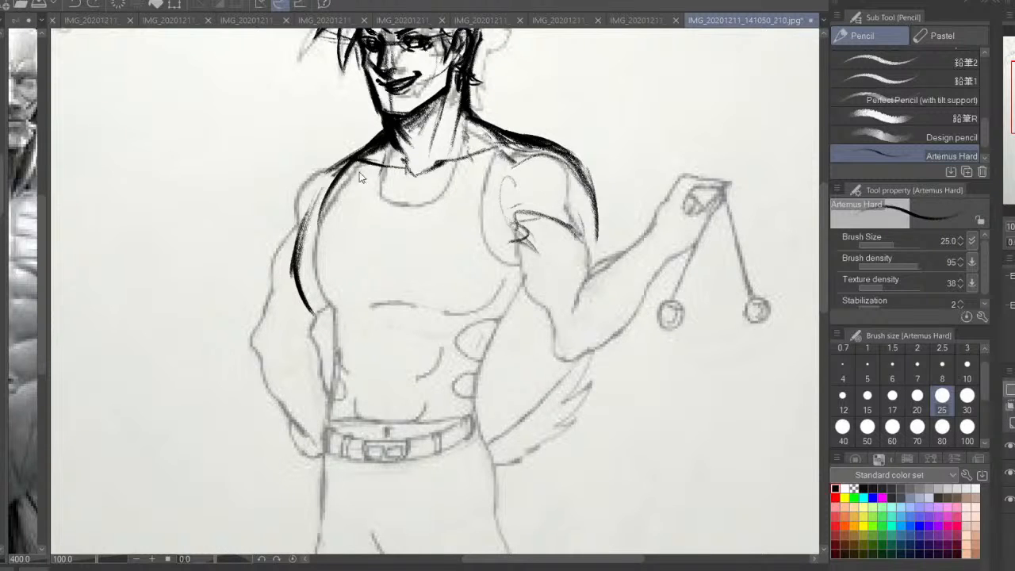
Draw the chest's side contour on the lowered arm's side, from the shoulder down past the armpit to the lower ribs
left_click_drag(333, 175, 316, 263)
left_click_drag(314, 208, 338, 320)
left_click_drag(310, 254, 336, 339)
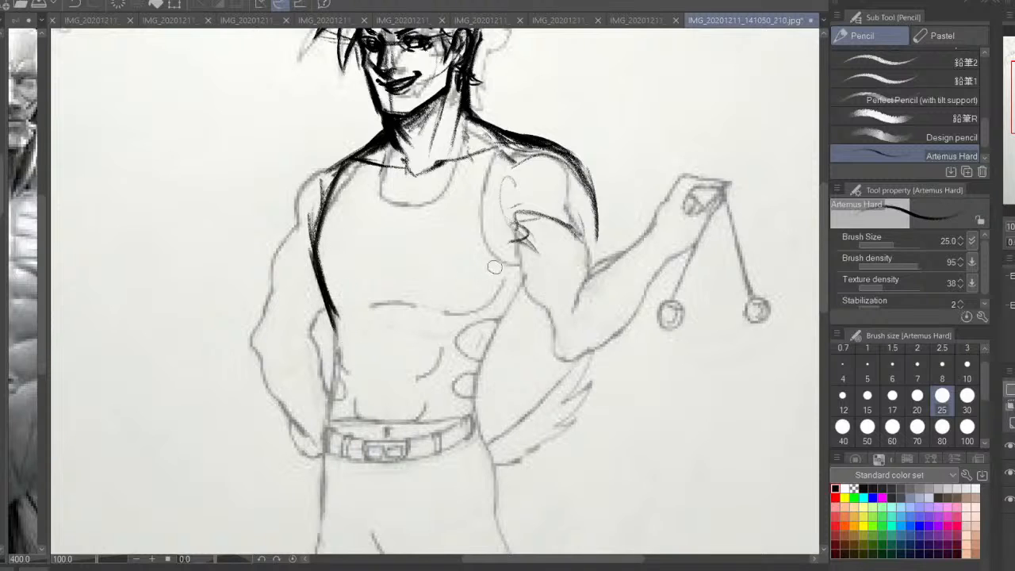
Draw the bulging ribcage contour on the raised arm's side, from the top of the shoulder through the armpit down to the waist
left_click_drag(547, 241, 501, 341)
key("ctrl+z")
left_click_drag(535, 290, 492, 346)
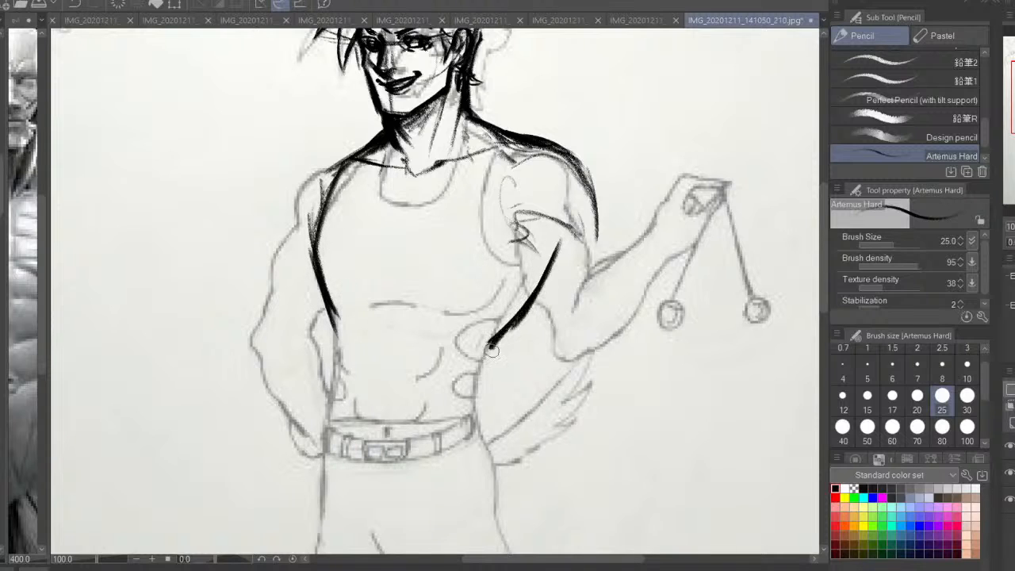
left_click_drag(553, 254, 524, 304)
left_click_drag(554, 194, 556, 256)
left_click_drag(538, 159, 559, 244)
left_click_drag(547, 176, 557, 255)
left_click_drag(502, 336, 482, 396)
Draw the waist-to-hip outline on the lowered arm's side and the curved hip crease sweeping from the opposite waist towards the belt
left_click_drag(334, 311, 304, 447)
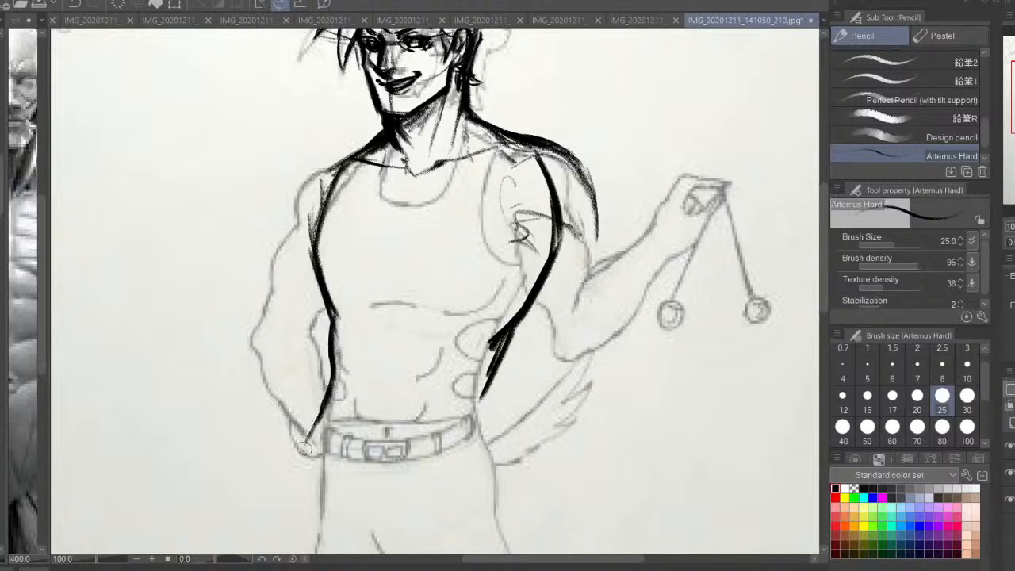
key("ctrl+z")
mouse_move(325, 277)
left_mouse_down()
mouse_move(336, 314)
mouse_move(313, 387)
mouse_move(308, 474)
left_mouse_up()
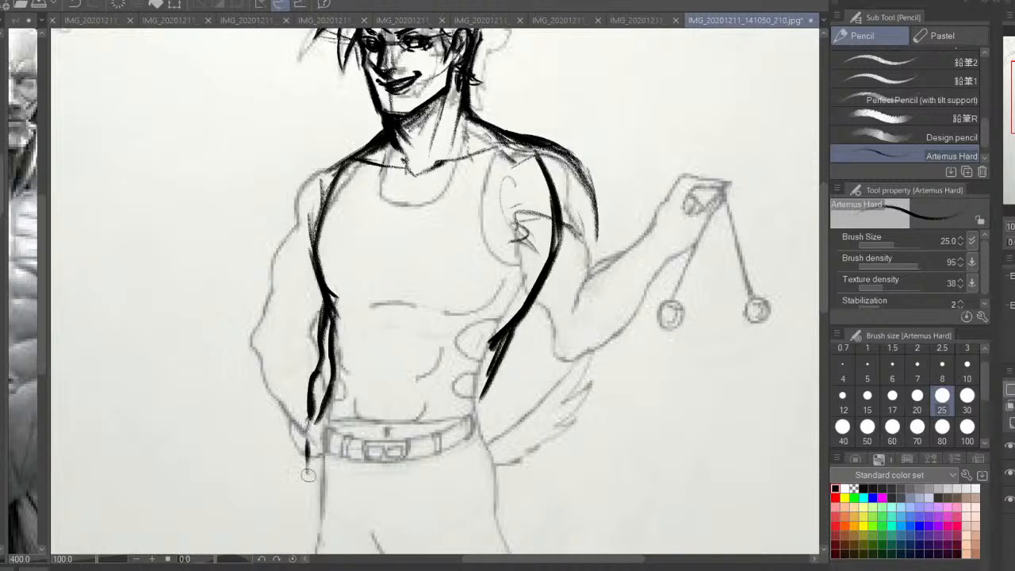
left_click_drag(490, 367, 402, 452)
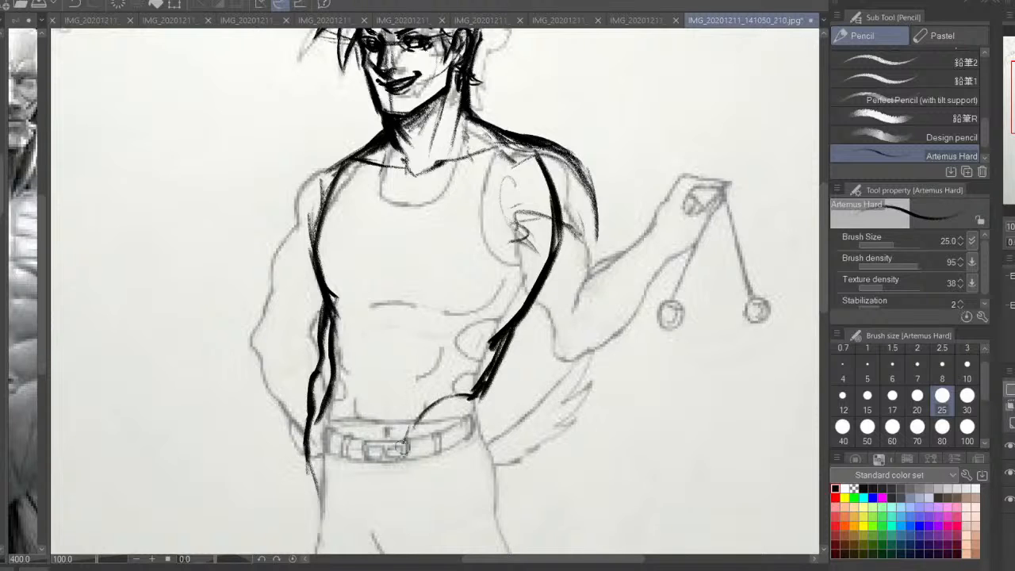
mouse_move(466, 385)
left_mouse_down()
mouse_move(433, 408)
mouse_move(478, 430)
mouse_move(483, 455)
mouse_move(492, 324)
left_mouse_up()
key("ctrl+z")
left_click_drag(500, 208, 481, 242)
mouse_move(493, 225)
left_mouse_down()
mouse_move(482, 314)
mouse_move(525, 237)
left_mouse_up()
left_click_drag(510, 199, 511, 285)
left_click_drag(456, 218, 433, 385)
left_click_drag(455, 317, 389, 487)
left_click_drag(424, 407, 376, 544)
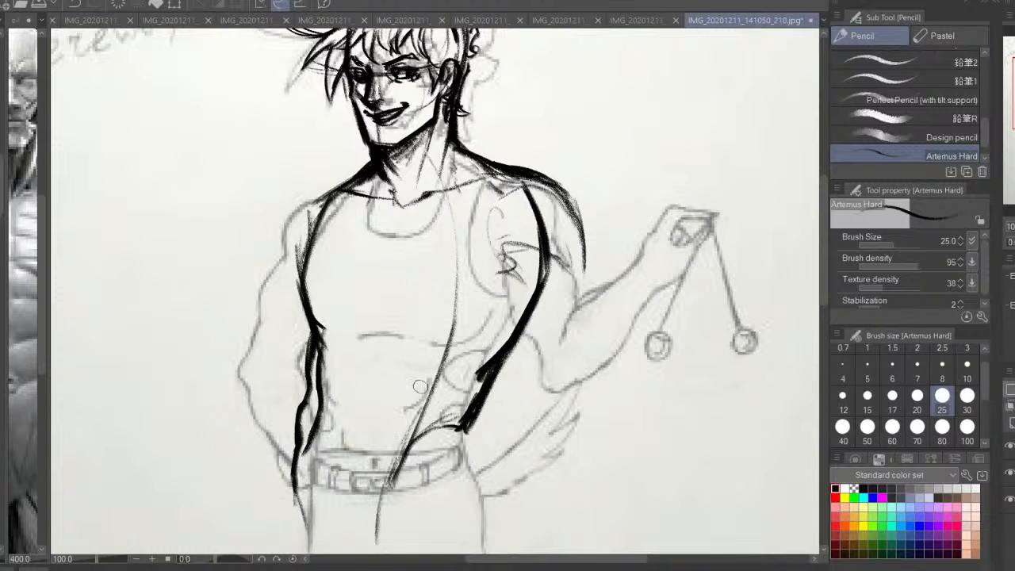
key("ctrl+z")
key("ctrl+z")
key("ctrl+z")
Draw a long curved guide line from the neck down to the belt and a construction line across the chest below the collarbones
mouse_move(454, 165)
left_mouse_down()
mouse_move(445, 343)
mouse_move(347, 517)
left_mouse_up()
mouse_move(308, 296)
left_mouse_down()
mouse_move(318, 236)
mouse_move(302, 275)
left_mouse_up()
key("ctrl+z")
left_click_drag(310, 211, 302, 277)
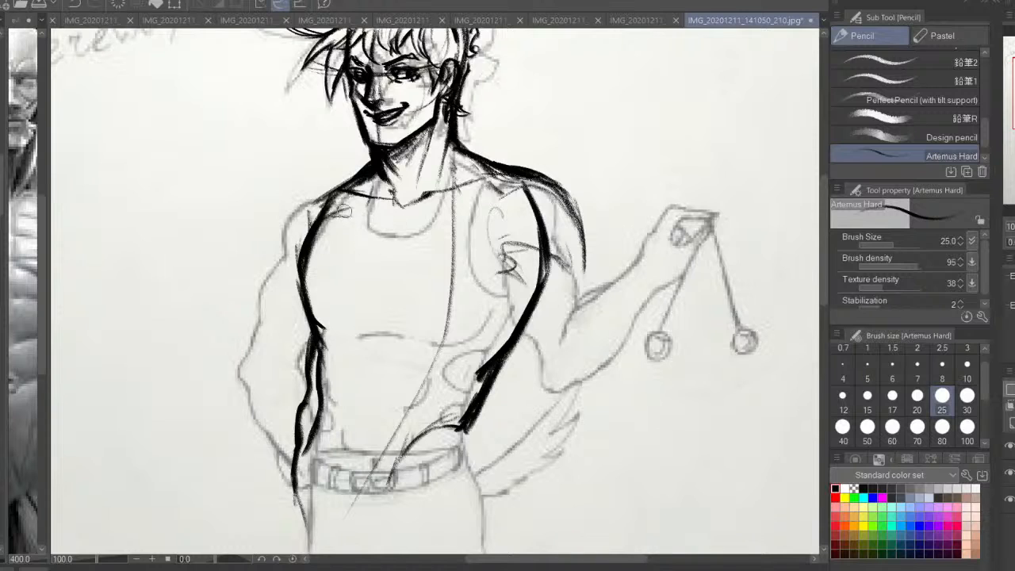
mouse_move(369, 215)
left_mouse_down()
mouse_move(317, 233)
mouse_move(366, 216)
left_mouse_up()
mouse_move(449, 217)
left_mouse_down()
mouse_move(365, 219)
mouse_move(416, 242)
mouse_move(406, 212)
left_mouse_up()
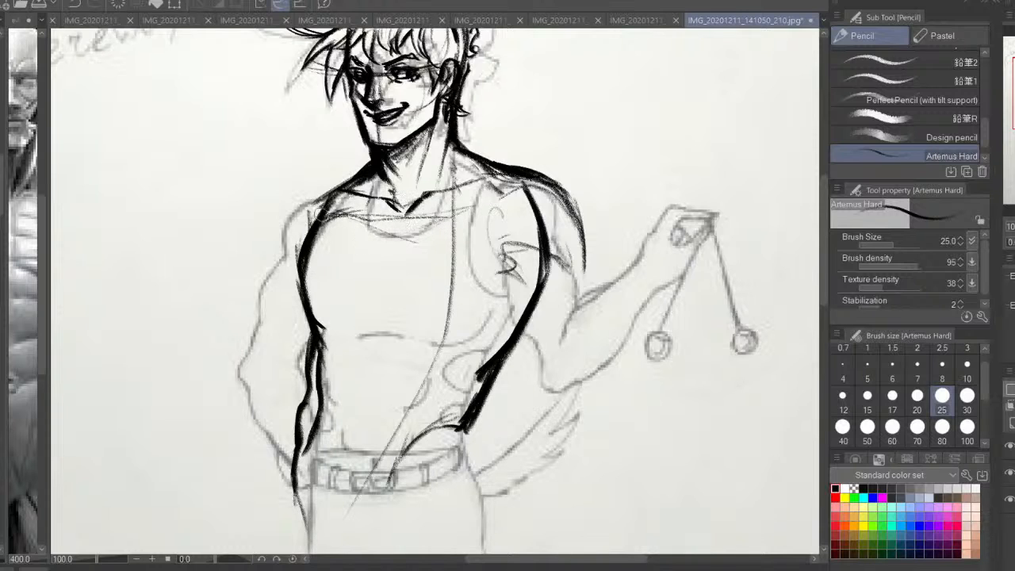
Draw the rounded outer contour and lower edge of the deltoid on the lowered arm
mouse_move(346, 188)
left_mouse_down()
mouse_move(291, 206)
mouse_move(276, 251)
left_mouse_up()
left_click_drag(318, 196, 276, 260)
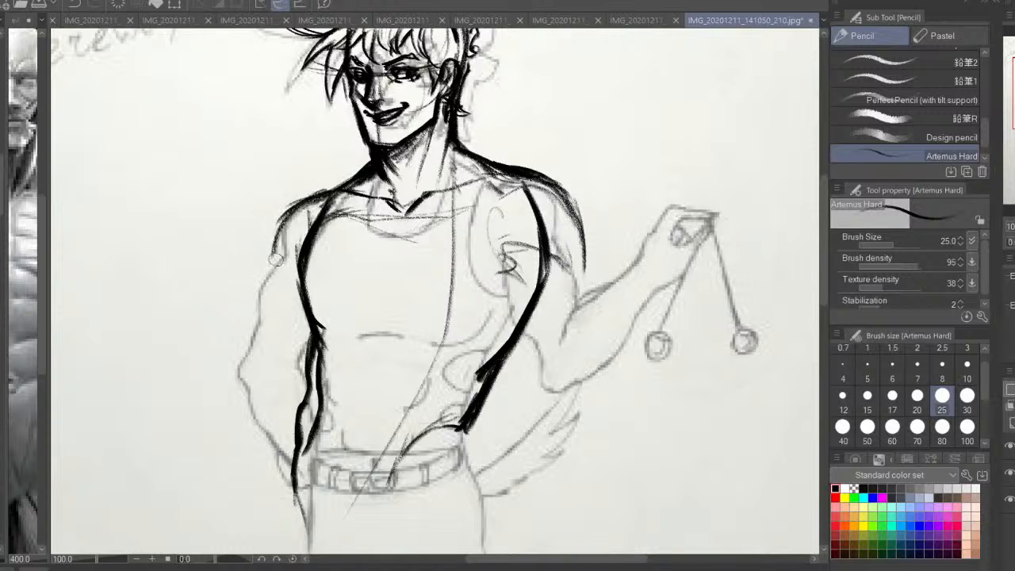
mouse_move(288, 214)
left_mouse_down()
mouse_move(268, 273)
mouse_move(276, 291)
left_mouse_up()
mouse_move(364, 174)
left_mouse_down()
mouse_move(271, 228)
mouse_move(262, 281)
left_mouse_up()
In mirrored view, draw the raised arm's upper arm with its outer and inner contours and a rounded elbow
key("h")
left_click_drag(349, 237, 348, 257)
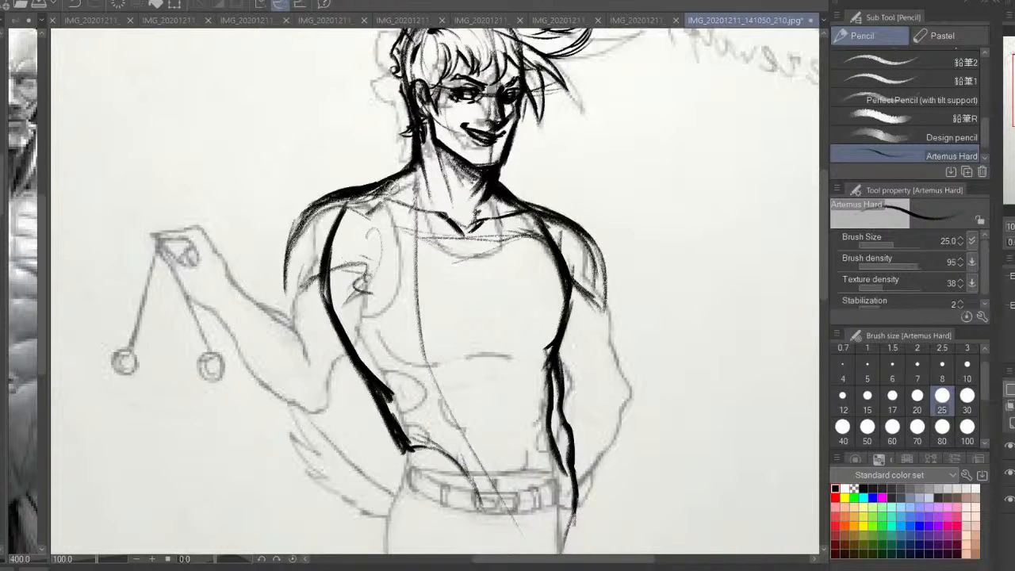
mouse_move(389, 188)
left_mouse_down()
mouse_move(287, 272)
mouse_move(262, 337)
left_mouse_up()
left_click_drag(299, 274, 254, 374)
left_click_drag(356, 315, 282, 440)
key("ctrl+z")
mouse_move(362, 294)
left_mouse_down()
mouse_move(308, 412)
mouse_move(283, 439)
left_mouse_up()
mouse_move(344, 362)
left_mouse_down()
mouse_move(305, 432)
mouse_move(269, 445)
left_mouse_up()
left_click_drag(283, 411, 280, 431)
scroll(362, 338, "down", 5)
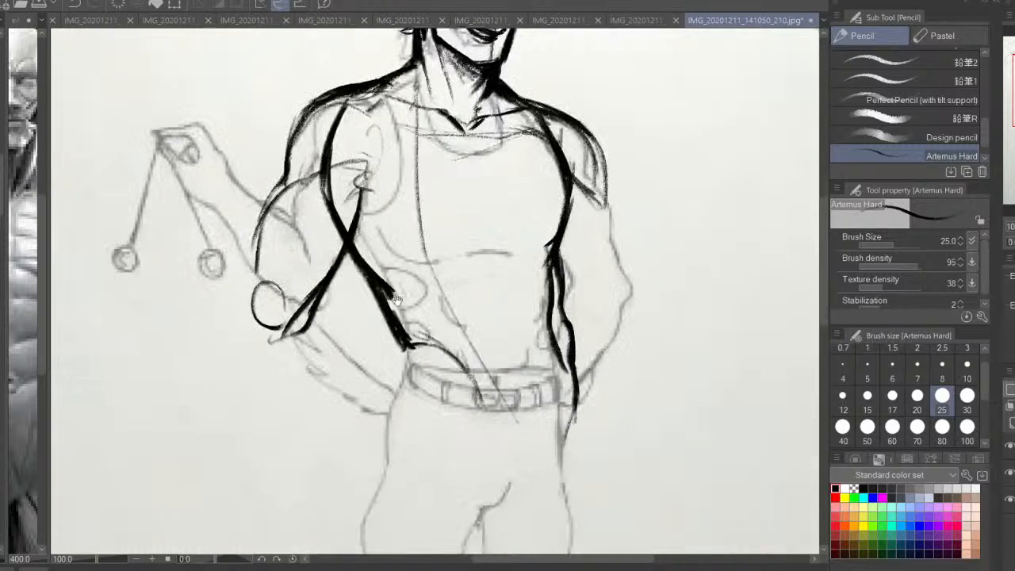
Draw a long horizontal guide line through the elbow across the waist and darken the elbow's lower edge
key("h")
mouse_move(652, 330)
left_mouse_down()
mouse_move(554, 341)
mouse_move(709, 322)
mouse_move(425, 339)
mouse_move(129, 327)
left_mouse_up()
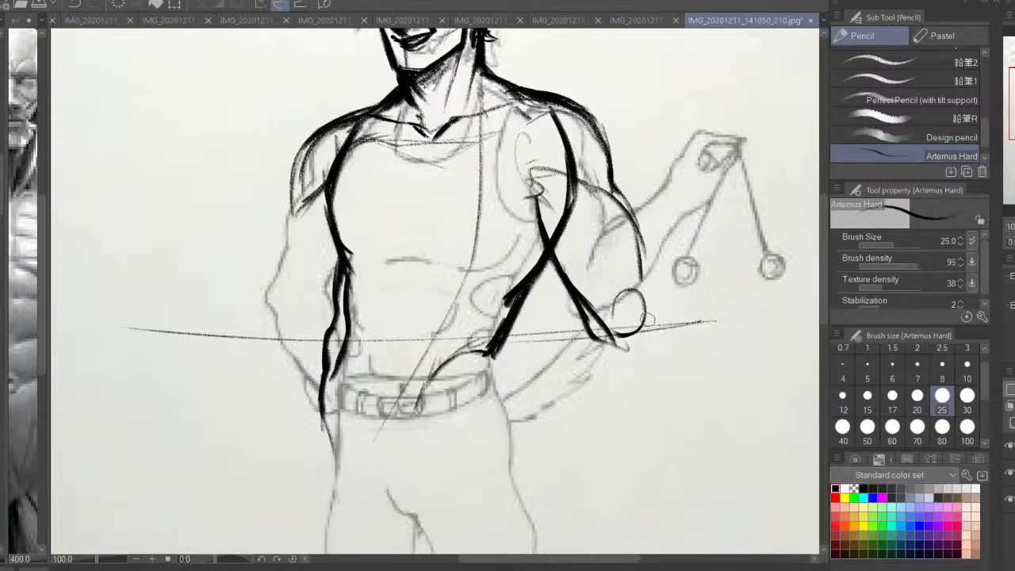
mouse_move(610, 342)
left_mouse_down()
mouse_move(649, 330)
mouse_move(593, 348)
left_mouse_up()
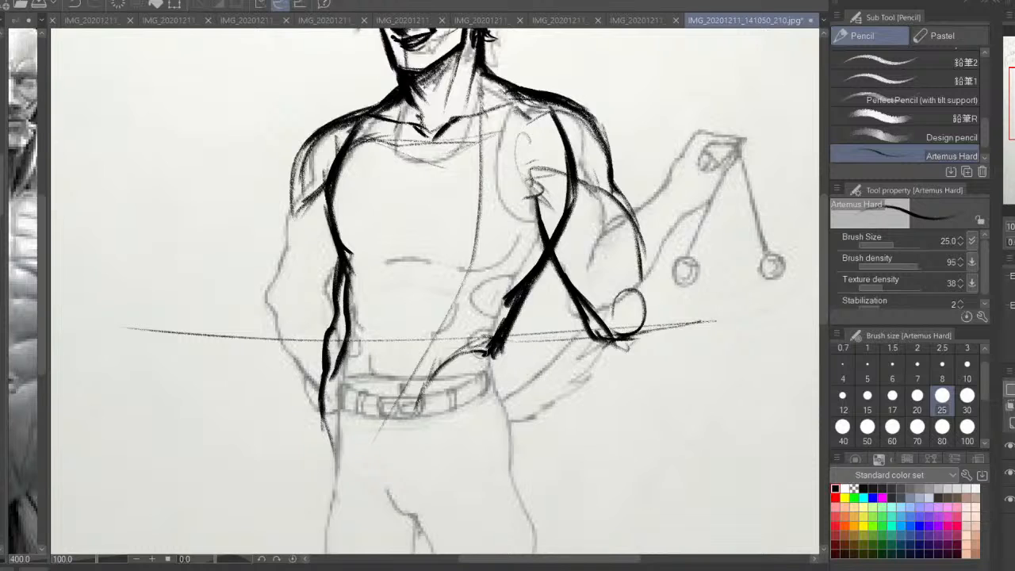
Draw the hip contour below the waist, thicken the hip crease and add the lower abdomen line on the opposite side
mouse_move(491, 342)
left_mouse_down()
mouse_move(443, 371)
mouse_move(498, 369)
mouse_move(519, 439)
left_mouse_up()
key("ctrl+z")
mouse_move(495, 369)
left_mouse_down()
mouse_move(425, 402)
mouse_move(413, 434)
left_mouse_up()
left_click_drag(333, 354, 355, 432)
left_click_drag(346, 354, 341, 401)
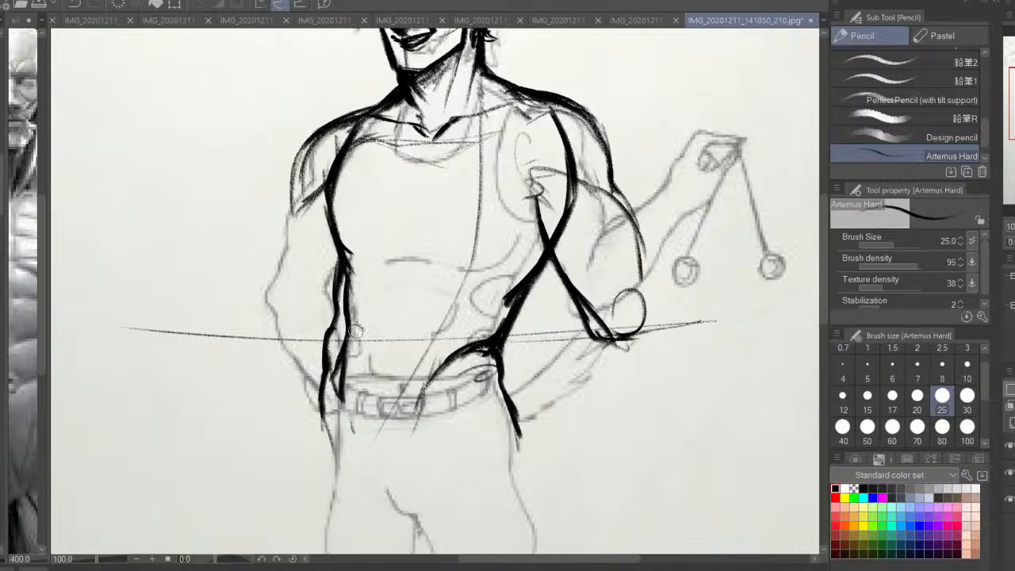
With transparent colour and brush size 30, erase the doubled inner waist line and part of the diagonal guide line over the belt
left_click_drag(293, 297, 261, 349)
key("bracketright")
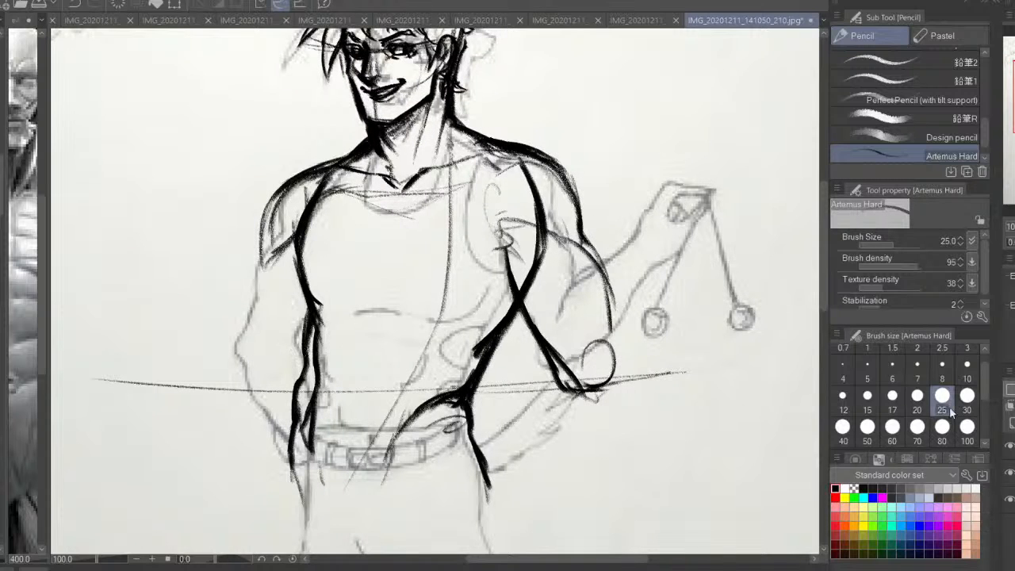
left_click_drag(331, 346, 325, 369)
left_click_drag(327, 327, 321, 382)
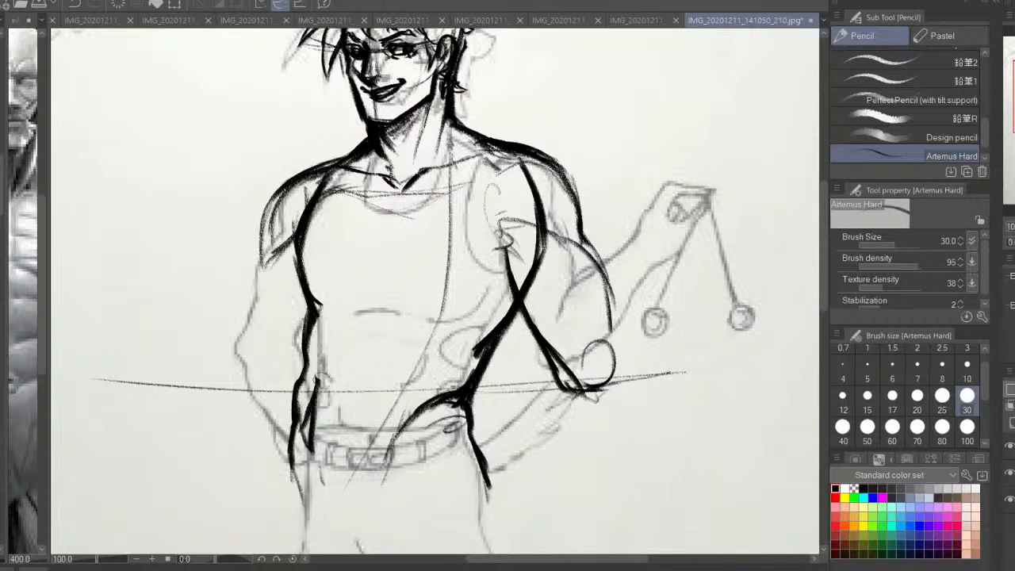
left_click_drag(323, 308, 309, 426)
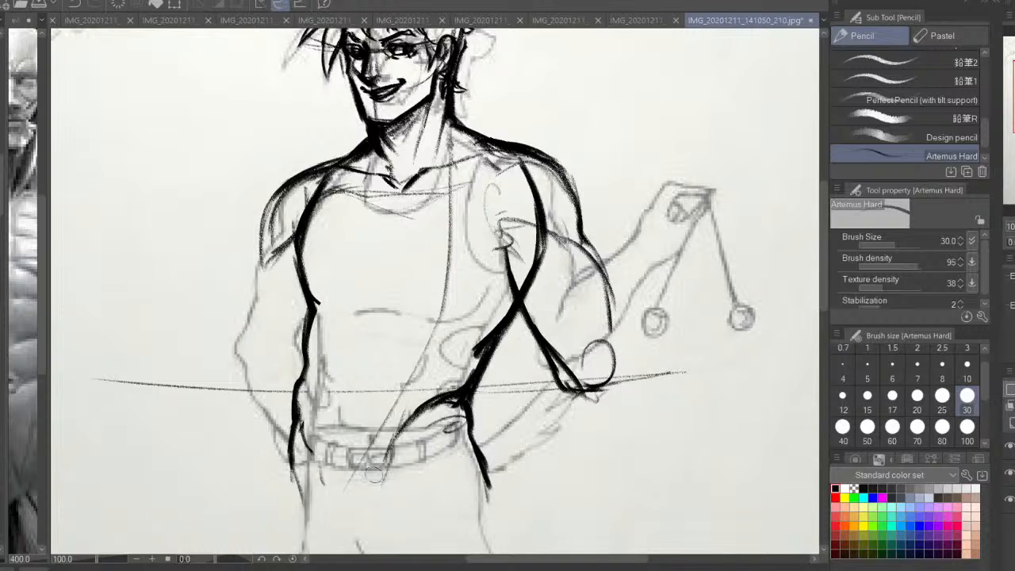
left_click_drag(394, 404, 369, 455)
left_click_drag(318, 266, 328, 309)
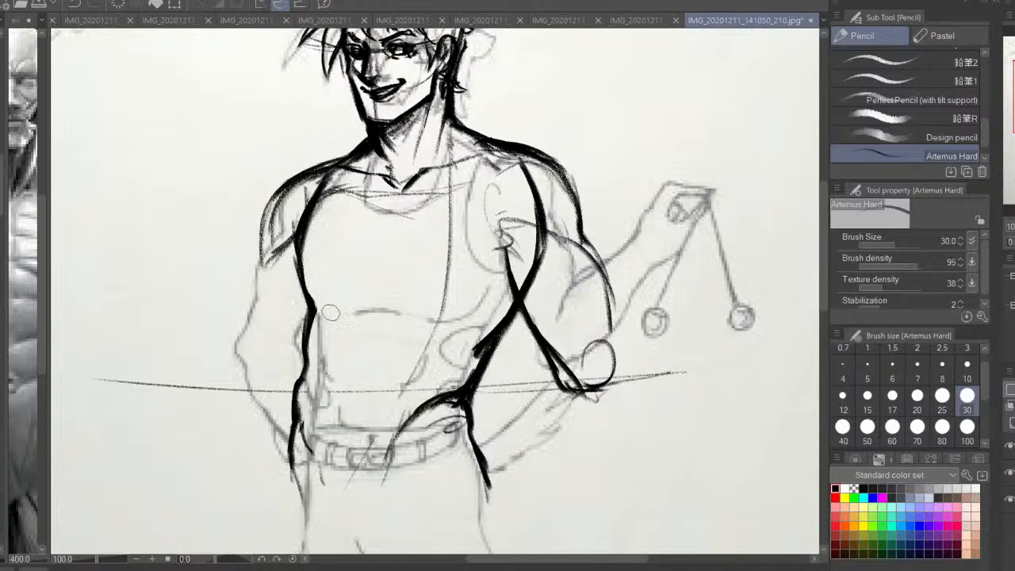
Thin the chest's side contour on the lowered arm's side and erase excess thickness from the opposite waist and hip crease
left_click_drag(306, 244, 306, 268)
left_click_drag(314, 225, 307, 244)
left_click_drag(328, 201, 307, 251)
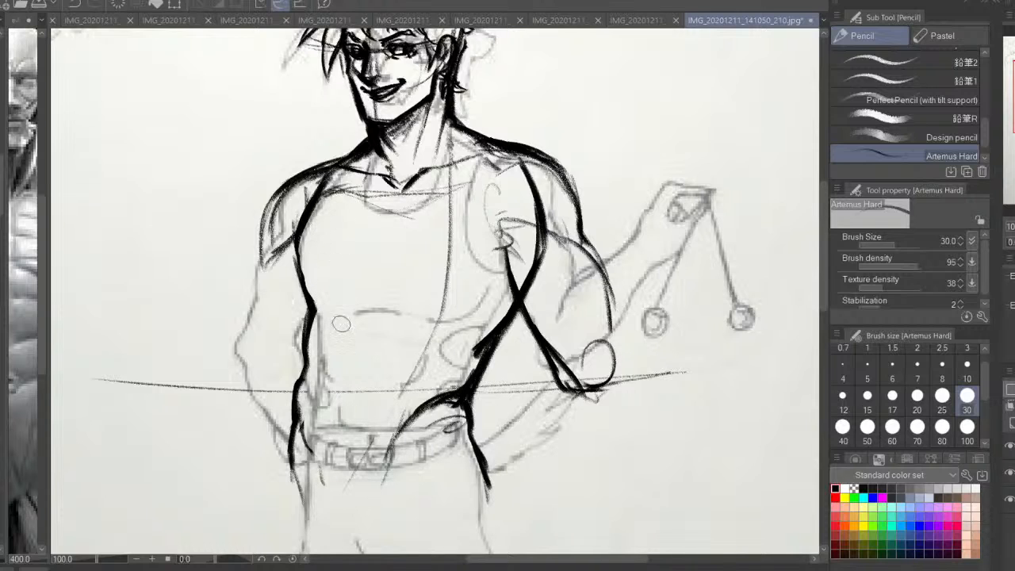
left_click_drag(466, 360, 482, 341)
mouse_move(497, 308)
left_mouse_down()
mouse_move(464, 392)
mouse_move(391, 434)
mouse_move(455, 400)
mouse_move(459, 424)
left_mouse_up()
left_click_drag(464, 378, 424, 413)
Switch to black with brush size 20 and draw fine oblique folds at the hip, refining the waist contours
left_click(836, 488)
left_click(917, 404)
left_click_drag(455, 404, 402, 440)
left_click_drag(302, 425, 315, 460)
mouse_move(464, 394)
left_mouse_down()
mouse_move(488, 365)
mouse_move(471, 416)
left_mouse_up()
left_click_drag(519, 315, 508, 342)
Draw the sternum line and the lower edges of both pectorals
mouse_move(298, 241)
left_mouse_down()
mouse_move(300, 297)
mouse_move(351, 290)
left_mouse_up()
key("ctrl+z")
Draw the curved centre line of the abdomen with abdominal muscle strokes on both sides below the pectorals
key("ctrl+z")
mouse_move(403, 211)
left_mouse_down()
mouse_move(395, 269)
mouse_move(430, 299)
mouse_move(469, 297)
left_mouse_up()
mouse_move(479, 285)
left_mouse_down()
mouse_move(489, 277)
mouse_move(457, 295)
mouse_move(362, 289)
mouse_move(378, 326)
left_mouse_up()
left_click_drag(383, 295, 378, 327)
key("ctrl+z")
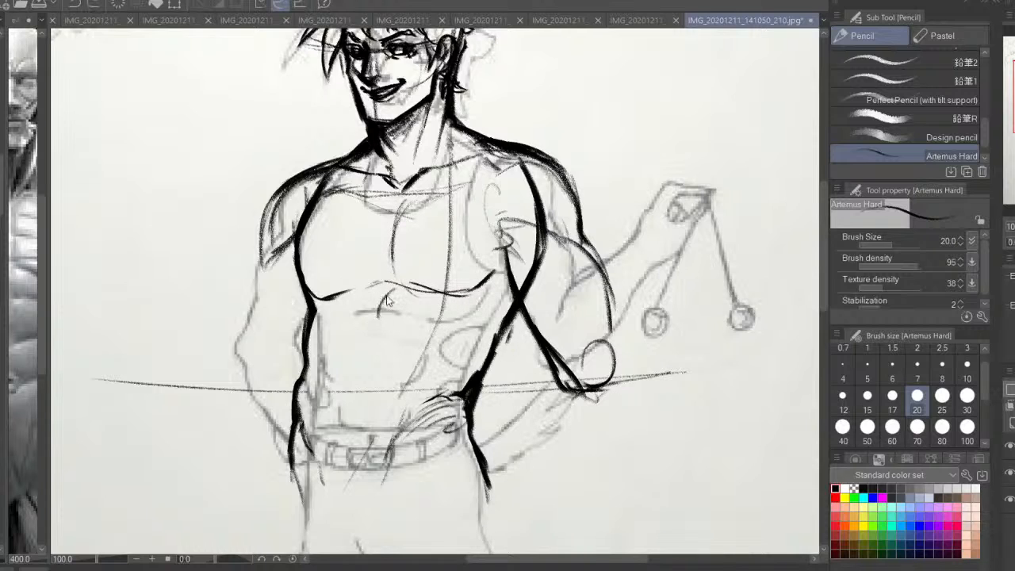
key("ctrl+z")
left_click_drag(382, 286, 347, 404)
left_click_drag(368, 357, 349, 404)
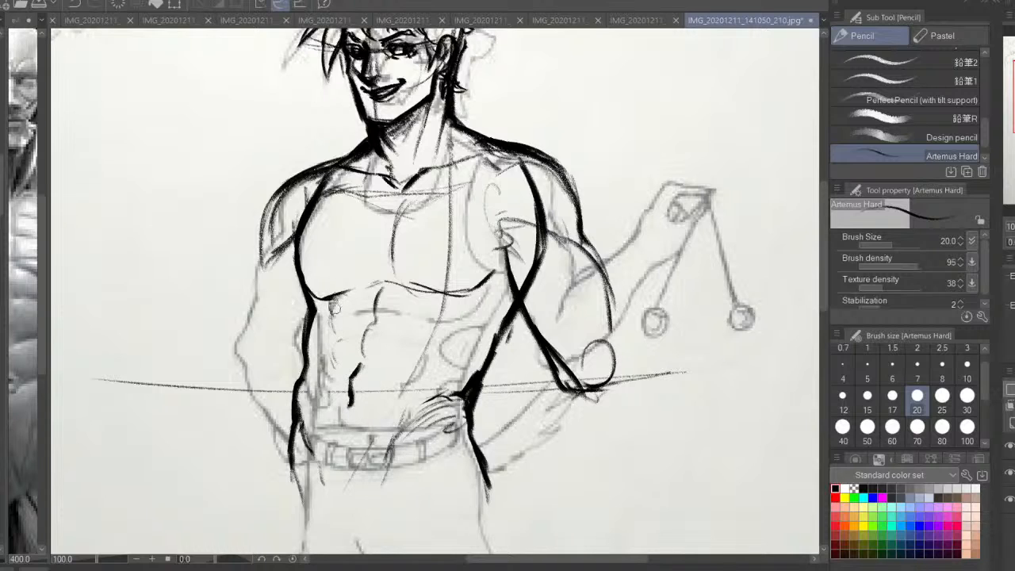
mouse_move(331, 320)
left_mouse_down()
mouse_move(341, 354)
mouse_move(331, 369)
left_mouse_up()
left_click_drag(407, 315, 451, 301)
With transparent colour and brush size 60, soften the abdominal strokes below the pectorals and on the lower centre line
left_click(853, 489)
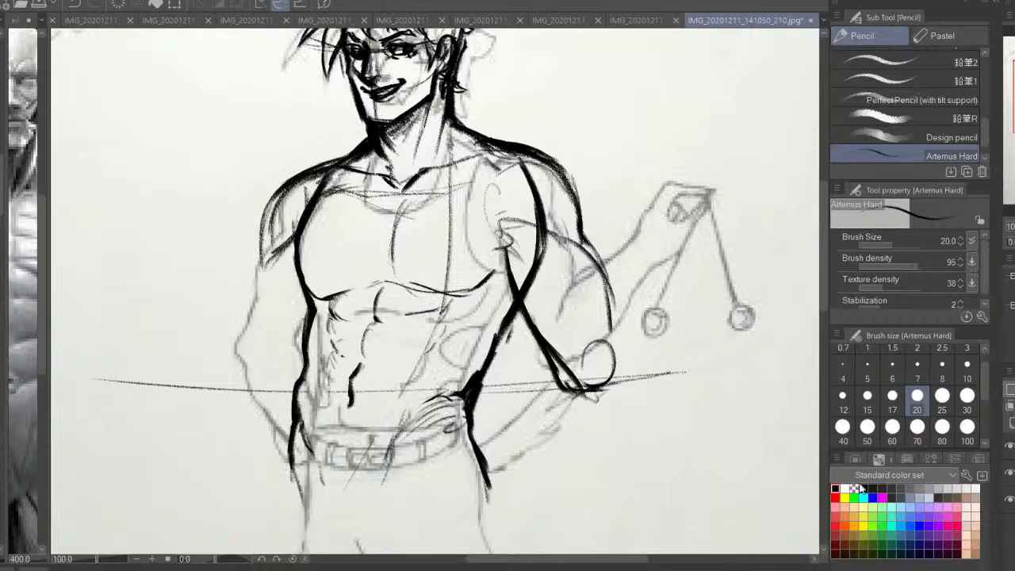
left_click(895, 433)
mouse_move(402, 313)
left_mouse_down()
mouse_move(425, 289)
mouse_move(387, 281)
mouse_move(371, 304)
mouse_move(383, 317)
mouse_move(363, 342)
mouse_move(334, 310)
left_mouse_up()
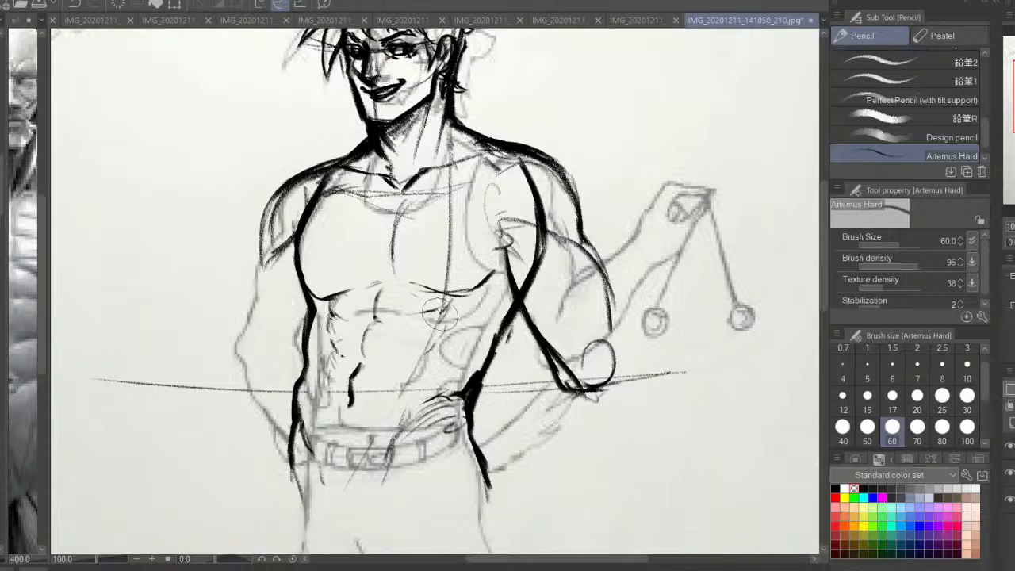
mouse_move(441, 315)
left_mouse_down()
mouse_move(431, 310)
mouse_move(456, 301)
mouse_move(432, 296)
mouse_move(467, 303)
left_mouse_up()
mouse_move(358, 373)
left_mouse_down()
mouse_move(352, 408)
mouse_move(357, 381)
left_mouse_up()
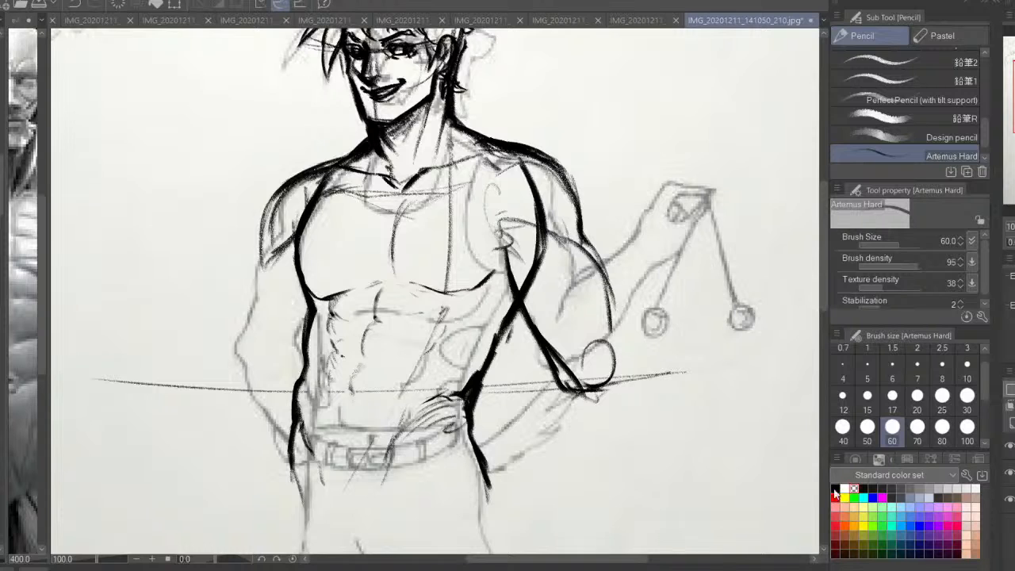
Hide the original sketch layer and draw rib and oblique muscle strokes on the raised arm's side in black at brush size 15
left_click(835, 489)
left_click(1008, 498)
left_click(867, 395)
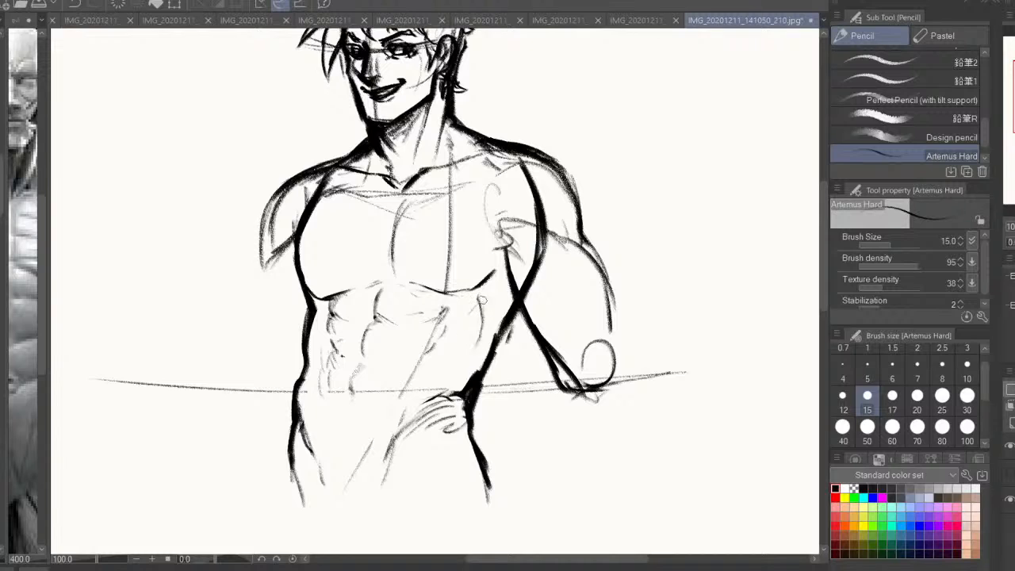
mouse_move(492, 295)
left_mouse_down()
mouse_move(474, 314)
mouse_move(467, 354)
left_mouse_up()
left_click_drag(524, 295, 497, 338)
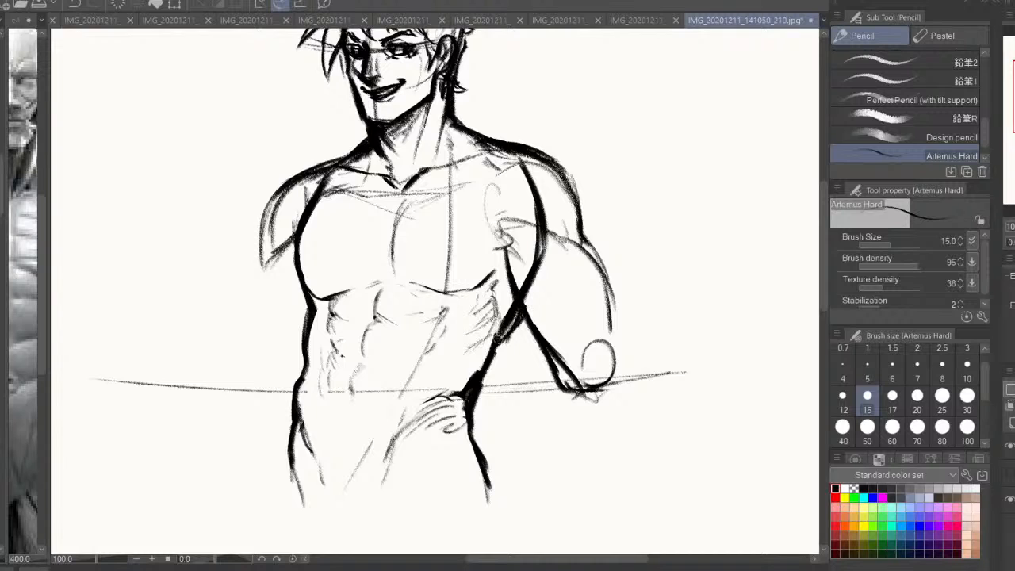
With transparent colour and brush size 20, thin the torso's side contours between the chest and the waist on both sides
left_click(854, 489)
left_click(917, 395)
mouse_move(533, 305)
left_mouse_down()
mouse_move(509, 319)
mouse_move(465, 391)
left_mouse_up()
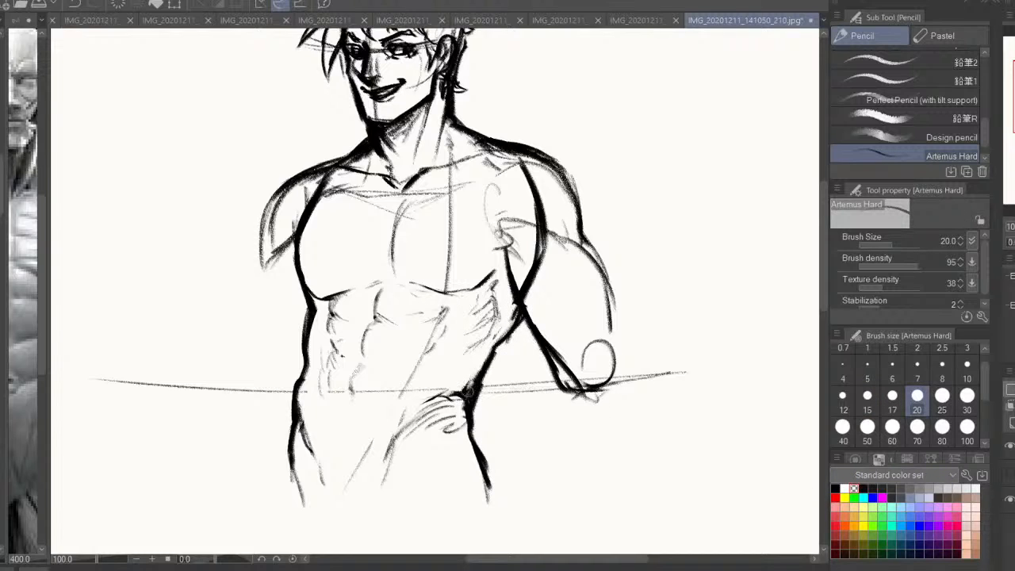
left_click_drag(316, 310, 316, 345)
Switch to black and add short muscle accents at the pectoral's outer corner, along the lower abdomen and at the hip
left_click(835, 488)
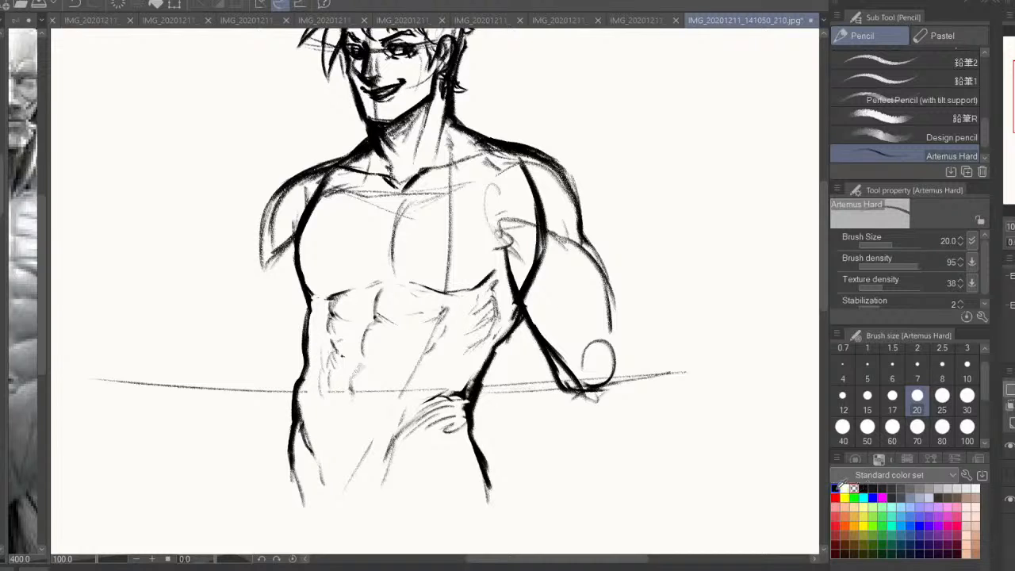
mouse_move(315, 323)
left_mouse_down()
mouse_move(307, 349)
mouse_move(306, 328)
left_mouse_up()
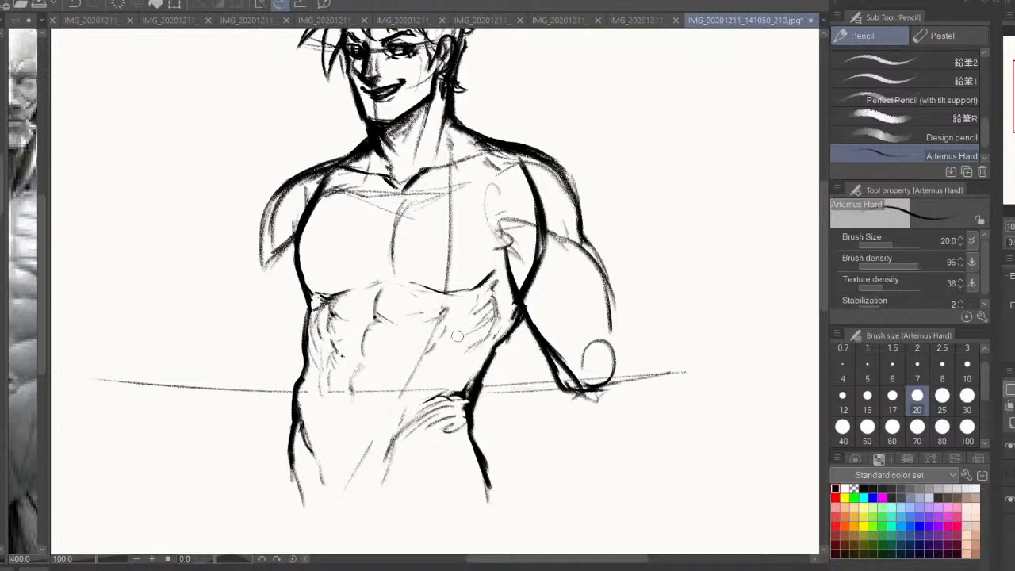
mouse_move(358, 398)
left_mouse_down()
mouse_move(355, 409)
mouse_move(367, 364)
left_mouse_up()
mouse_move(338, 341)
left_mouse_down()
mouse_move(347, 400)
mouse_move(337, 397)
left_mouse_up()
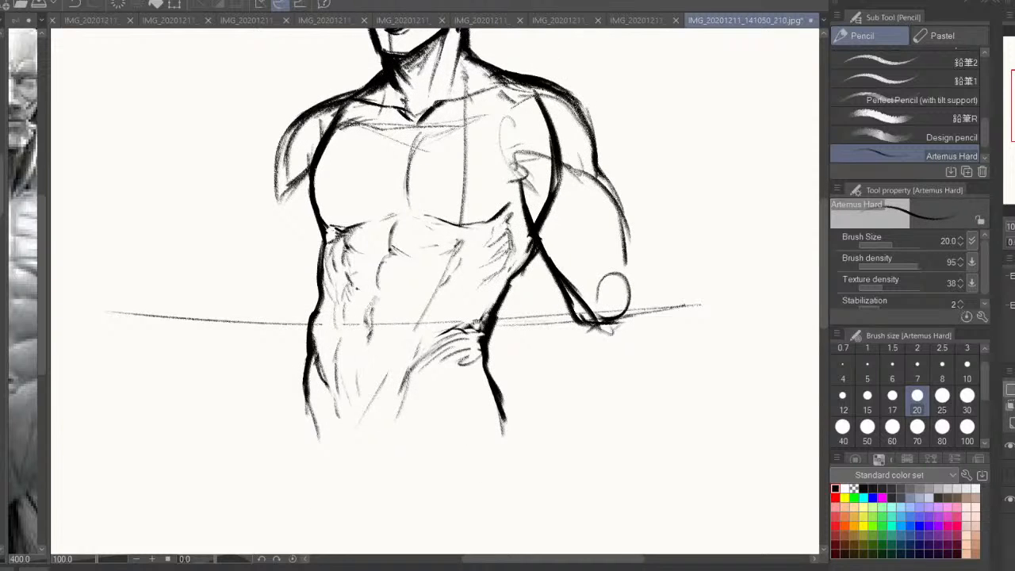
left_click_drag(486, 326, 475, 375)
left_click_drag(500, 324, 430, 352)
key("ctrl+z")
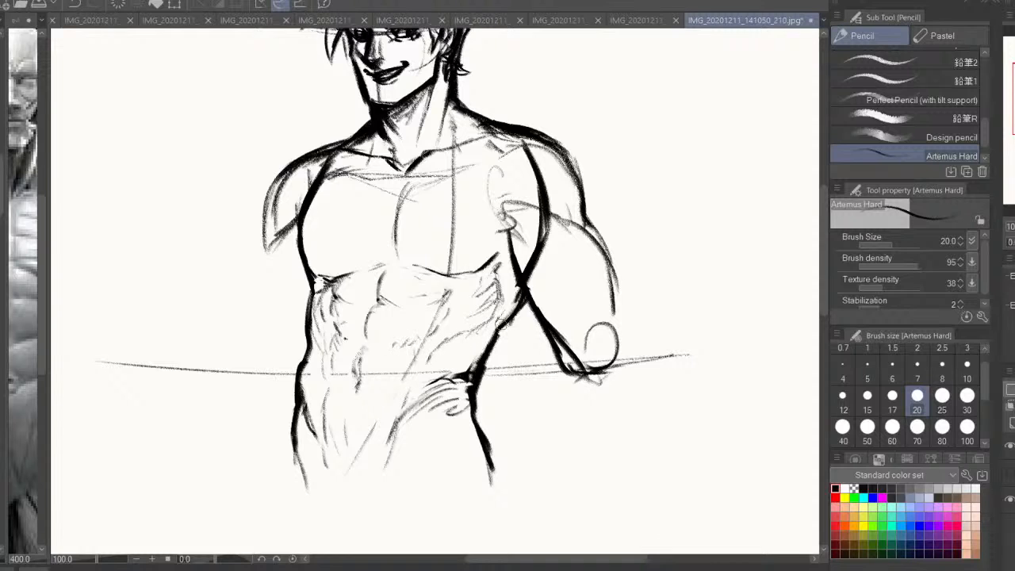
Reinforce the dark oval contour between shoulder and armpit on the raised arm's side in black
mouse_move(501, 325)
left_mouse_down()
mouse_move(500, 360)
mouse_move(544, 282)
mouse_move(531, 187)
mouse_move(520, 330)
left_mouse_up()
key("h")
key("ctrl+minus")
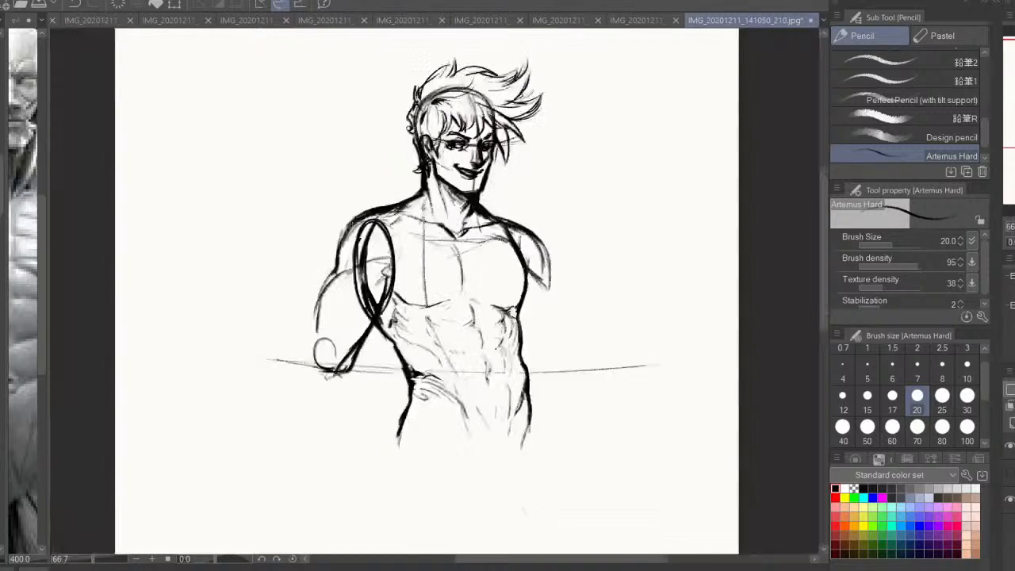
left_click_drag(436, 261, 437, 298)
mouse_move(414, 231)
left_mouse_down()
mouse_move(374, 268)
mouse_move(361, 343)
left_mouse_up()
left_click_drag(357, 275, 356, 334)
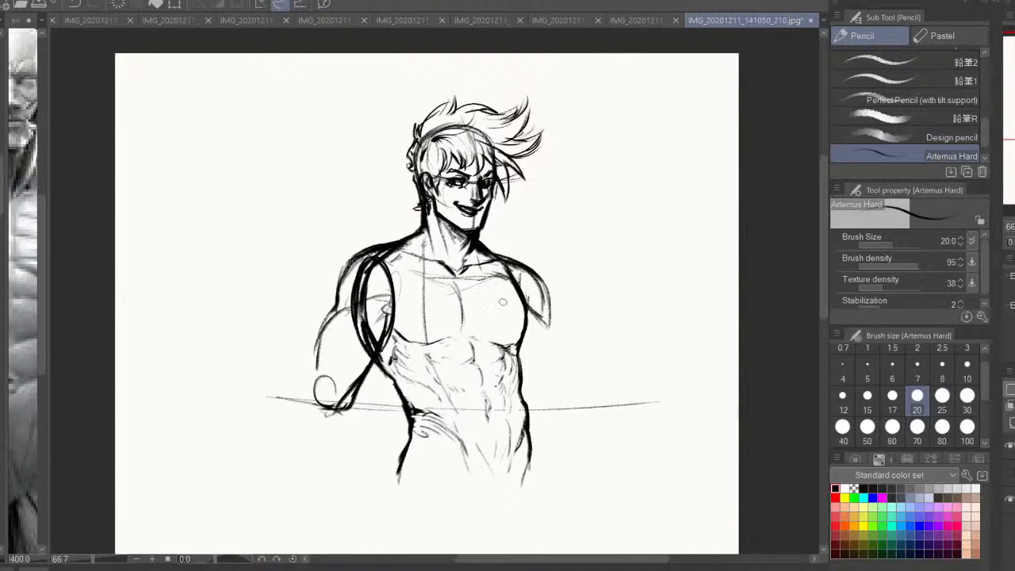
left_click_drag(512, 271, 539, 322)
Check against the original sketch and draw a tank top with a scooped neckline, shoulder strap and a hem across the abdomen
left_click(1009, 473)
left_click(1010, 473)
mouse_move(413, 240)
left_mouse_down()
mouse_move(456, 279)
mouse_move(491, 262)
left_mouse_up()
left_click_drag(400, 247, 390, 340)
left_click_drag(499, 263, 522, 326)
key("ctrl+z")
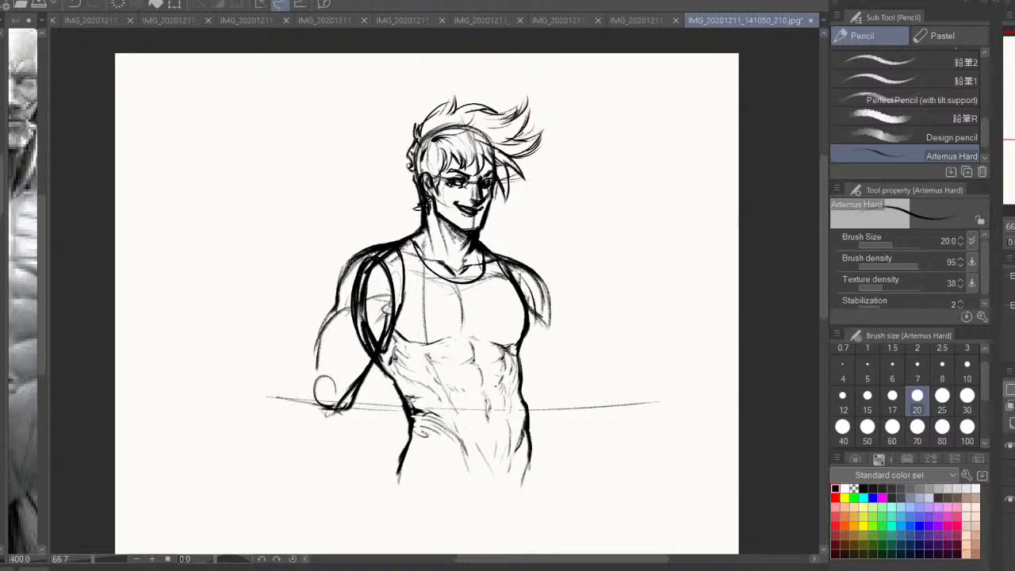
mouse_move(407, 393)
left_mouse_down()
mouse_move(497, 385)
mouse_move(446, 385)
mouse_move(480, 387)
mouse_move(458, 390)
left_mouse_up()
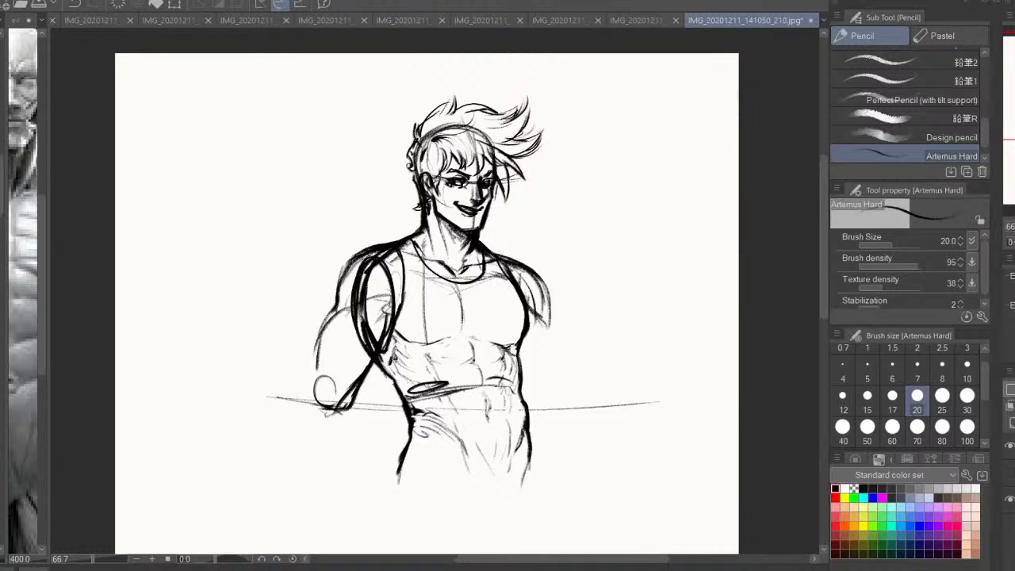
Add back muscle strokes just below the armpit along the torso's side on the raised arm's side
left_click(1014, 242)
left_click_drag(549, 286, 557, 277)
left_click_drag(502, 324, 530, 379)
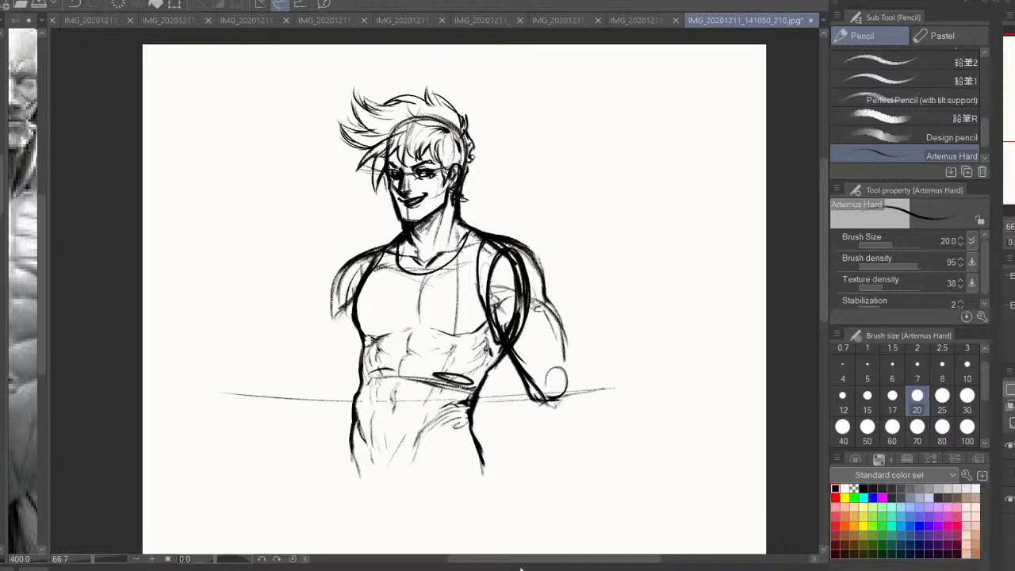
left_click_drag(524, 366, 556, 317)
key("h")
left_click_drag(337, 289, 371, 356)
left_click_drag(351, 323, 369, 362)
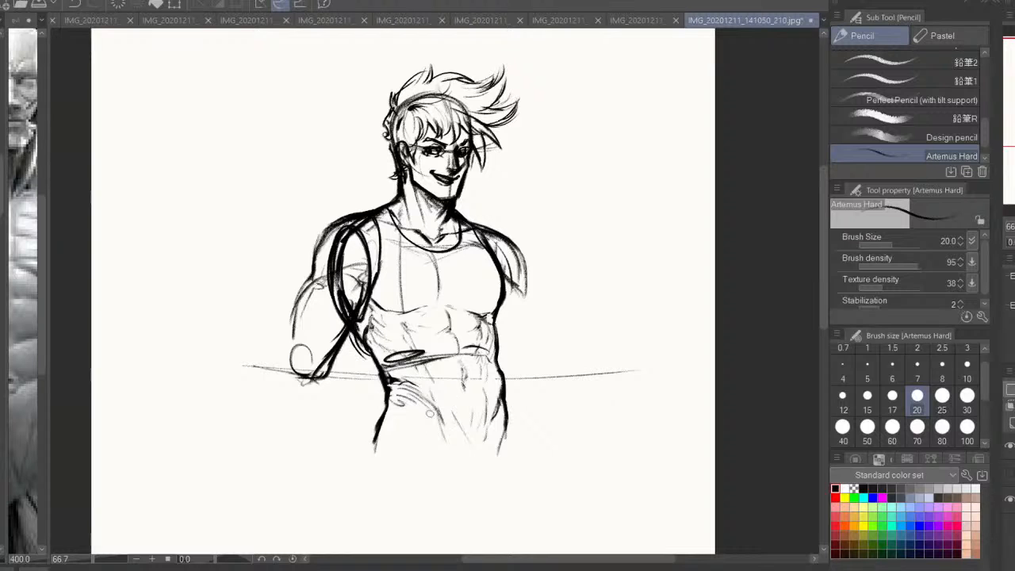
Show the original sketch layer and draw the outer thigh on the raised arm's side and the groin line opposite
left_click_drag(566, 445, 594, 358)
left_click(1009, 472)
left_click_drag(424, 359, 422, 331)
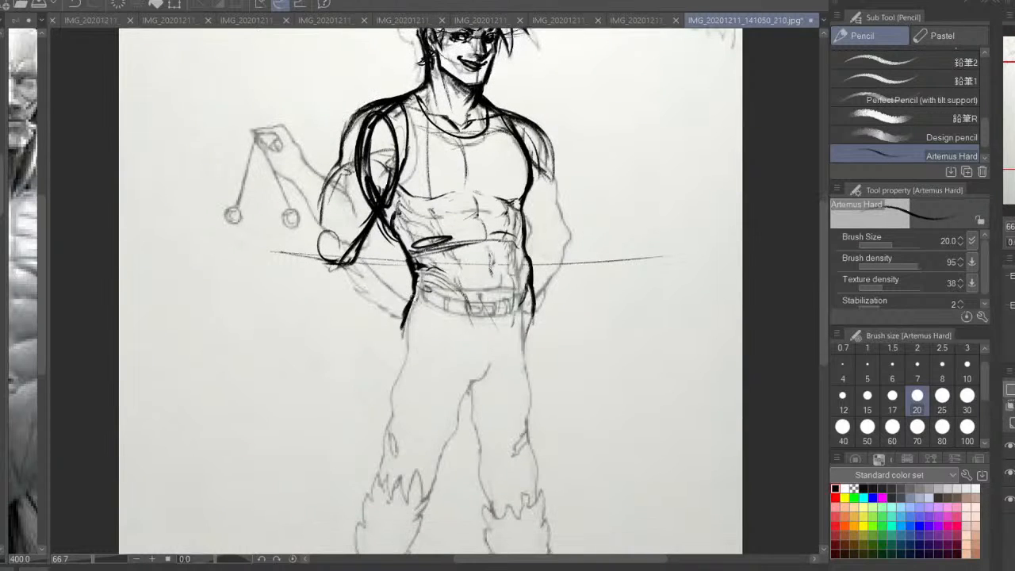
mouse_move(414, 295)
left_mouse_down()
mouse_move(382, 431)
mouse_move(403, 323)
mouse_move(504, 334)
mouse_move(468, 381)
left_mouse_up()
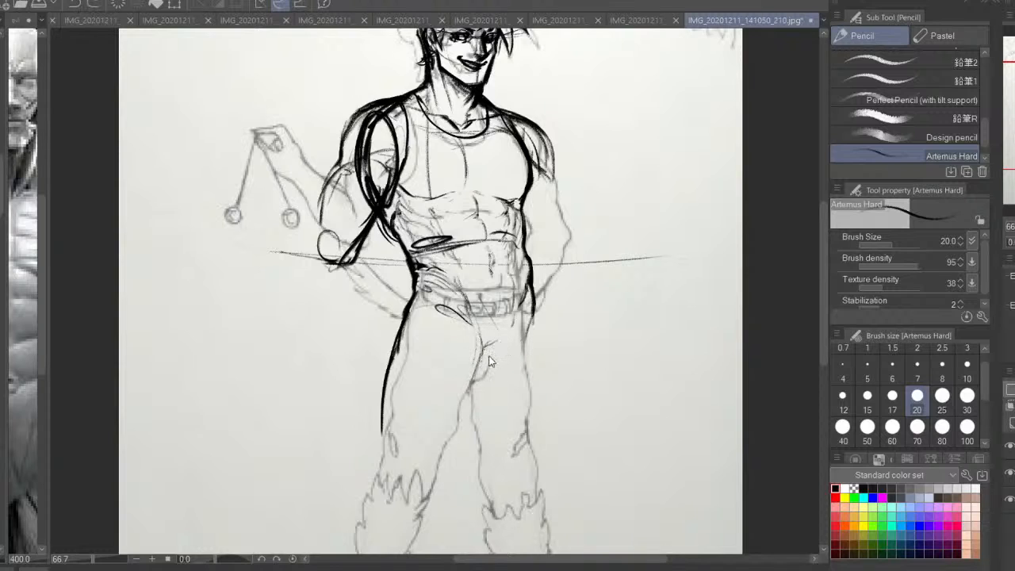
mouse_move(506, 339)
left_mouse_down()
mouse_move(522, 324)
mouse_move(480, 360)
mouse_move(517, 344)
left_mouse_up()
key("h")
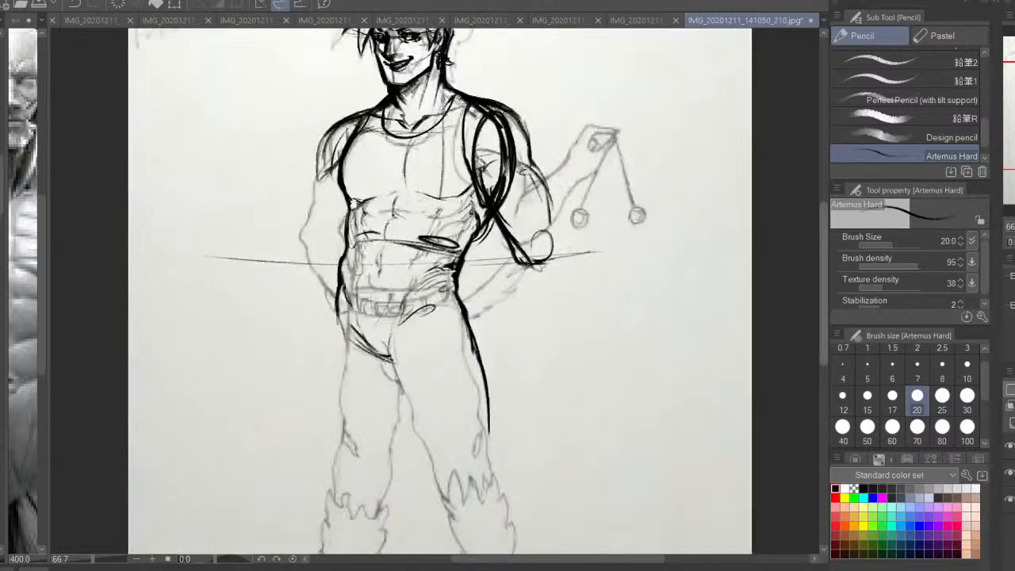
Darken the hip opposite the raised arm and draw that thigh's outer contour down toward the knee
mouse_move(355, 320)
left_mouse_down()
mouse_move(375, 337)
mouse_move(354, 370)
mouse_move(354, 480)
left_mouse_up()
key("ctrl+z")
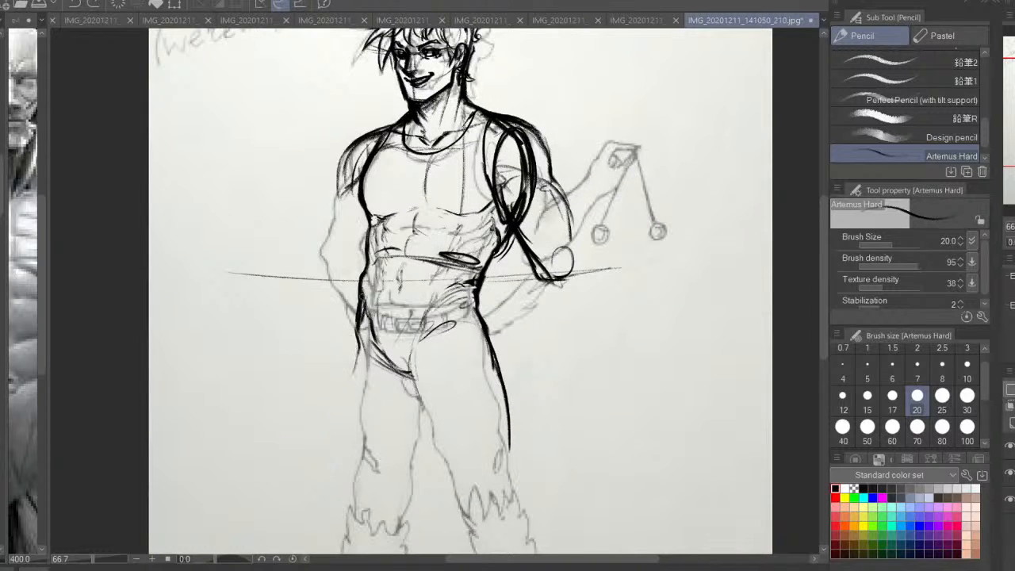
left_click_drag(367, 293, 354, 344)
left_click_drag(456, 283, 433, 300)
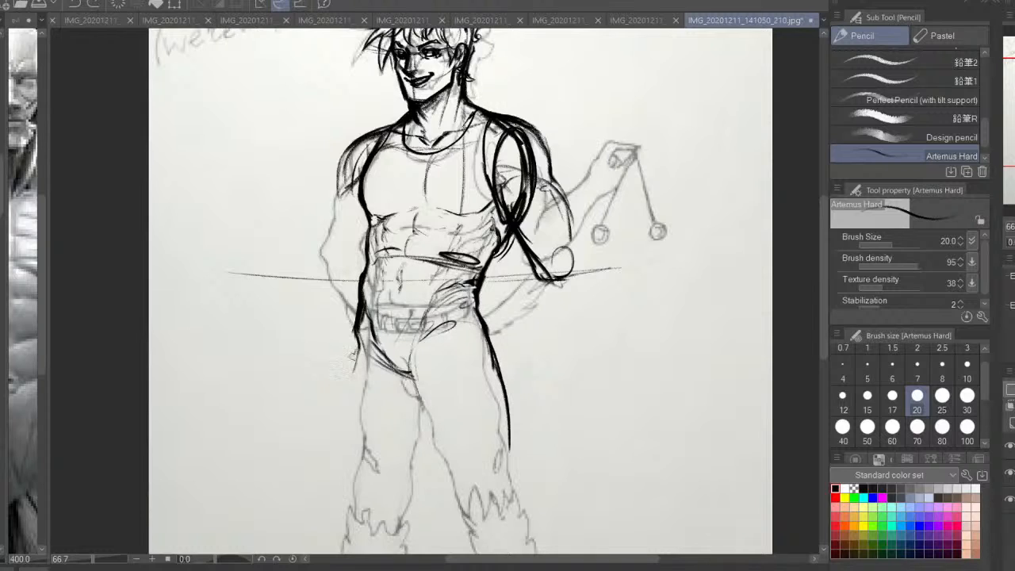
left_click_drag(360, 333, 355, 474)
left_click_drag(350, 350, 352, 457)
left_click_drag(357, 324, 346, 477)
Draw the inner contours of both thighs running down from the crotch, replacing the first undone strokes
left_click_drag(428, 412, 421, 463)
mouse_move(415, 379)
left_mouse_down()
mouse_move(437, 463)
mouse_move(440, 454)
left_mouse_up()
left_click_drag(419, 346, 422, 414)
key("ctrl+z")
key("ctrl+z")
key("ctrl+z")
left_click_drag(413, 366, 424, 429)
left_click_drag(413, 363, 442, 430)
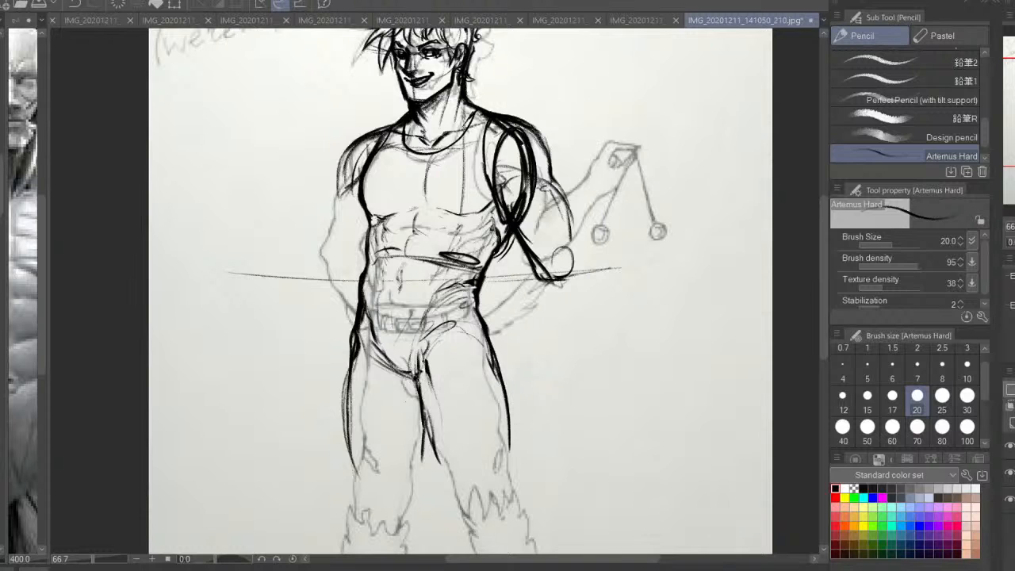
Add crease and muscle strokes across both upper thighs and draw the waistband over the hips
left_click_drag(350, 358, 412, 380)
left_click_drag(376, 349, 361, 432)
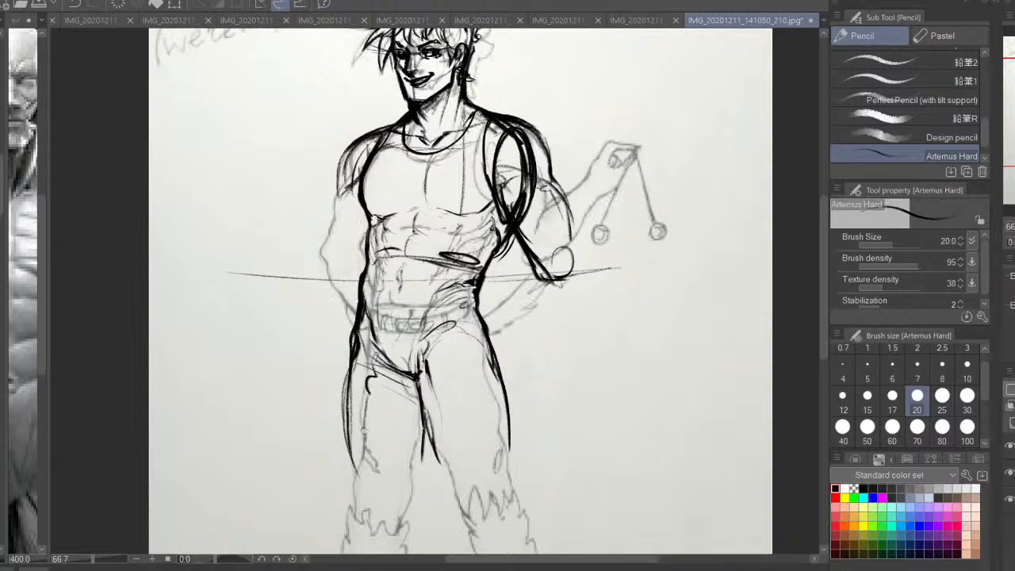
key("h")
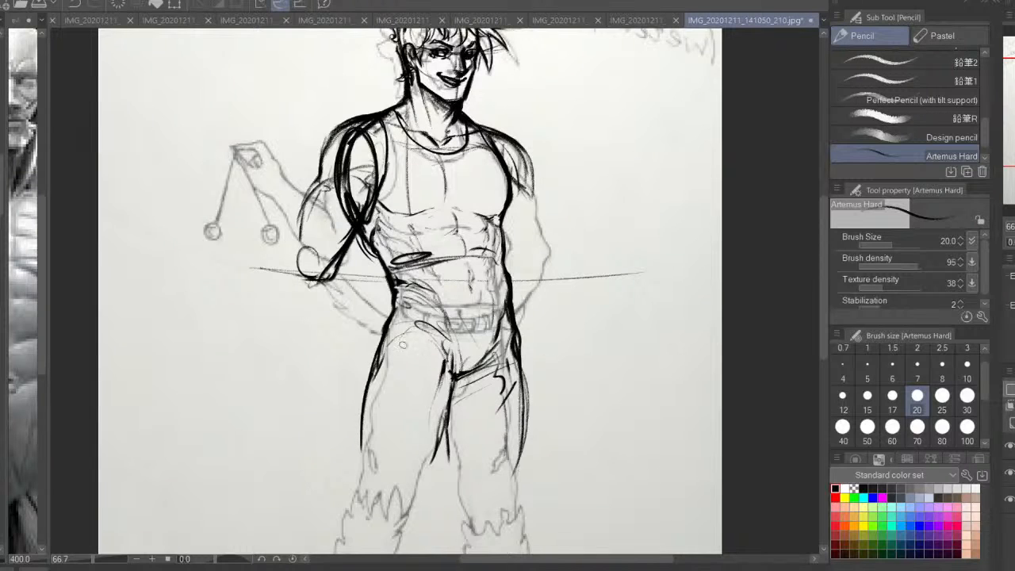
mouse_move(385, 327)
left_mouse_down()
mouse_move(432, 303)
mouse_move(486, 307)
mouse_move(400, 321)
mouse_move(354, 410)
left_mouse_up()
mouse_move(364, 382)
left_mouse_down()
mouse_move(355, 454)
mouse_move(432, 372)
left_mouse_up()
left_click_drag(397, 444, 429, 329)
left_click_drag(394, 324, 391, 337)
left_click_drag(394, 292, 402, 392)
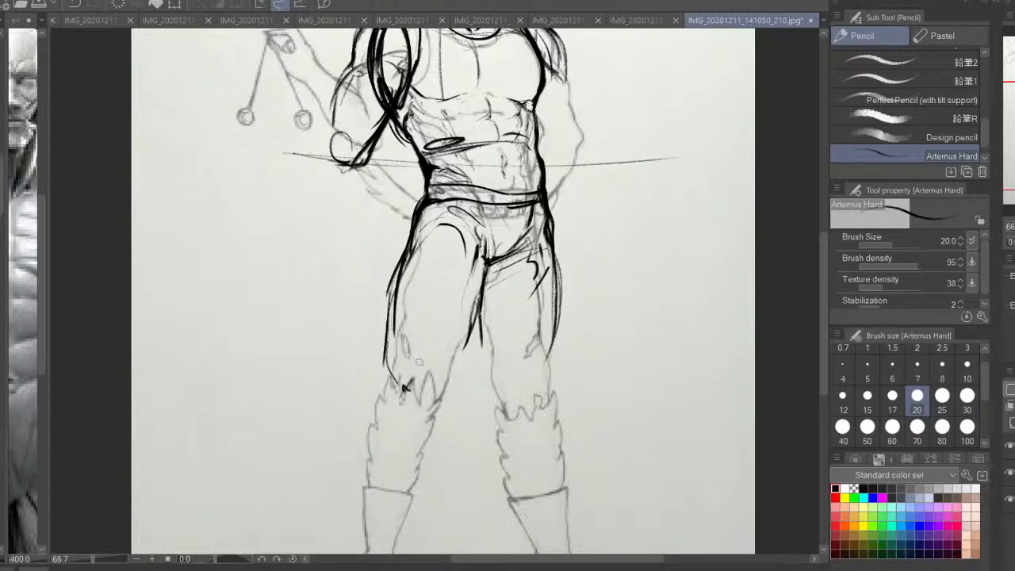
Mark the knee on the raised arm's side and extend both legs' thigh contours down to knee height
left_click_drag(398, 349, 398, 411)
left_click_drag(440, 353, 421, 411)
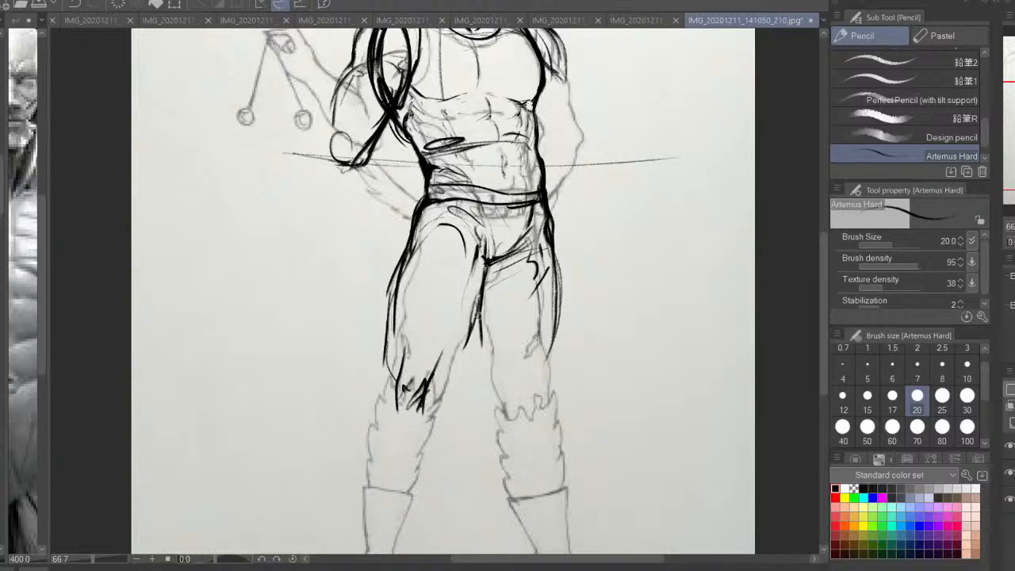
left_click_drag(479, 317, 443, 401)
mouse_move(479, 310)
left_mouse_down()
mouse_move(450, 376)
mouse_move(457, 358)
mouse_move(484, 384)
left_mouse_up()
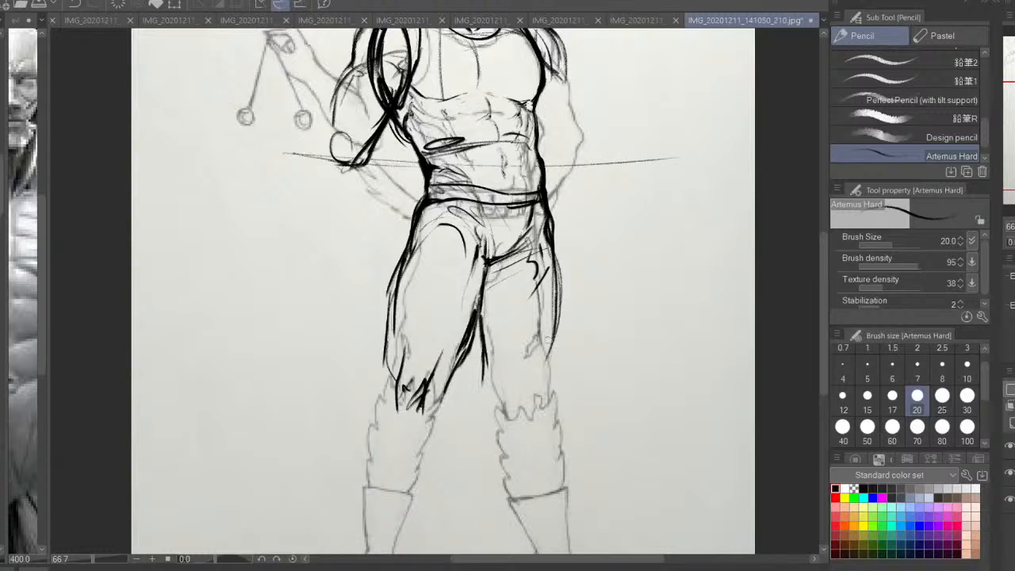
left_click_drag(557, 331, 539, 415)
Examine the redrawn torso and thighs with the original sketch hidden, and show the sketch again for comparison
left_click(1010, 473)
key("h")
key("ctrl+minus")
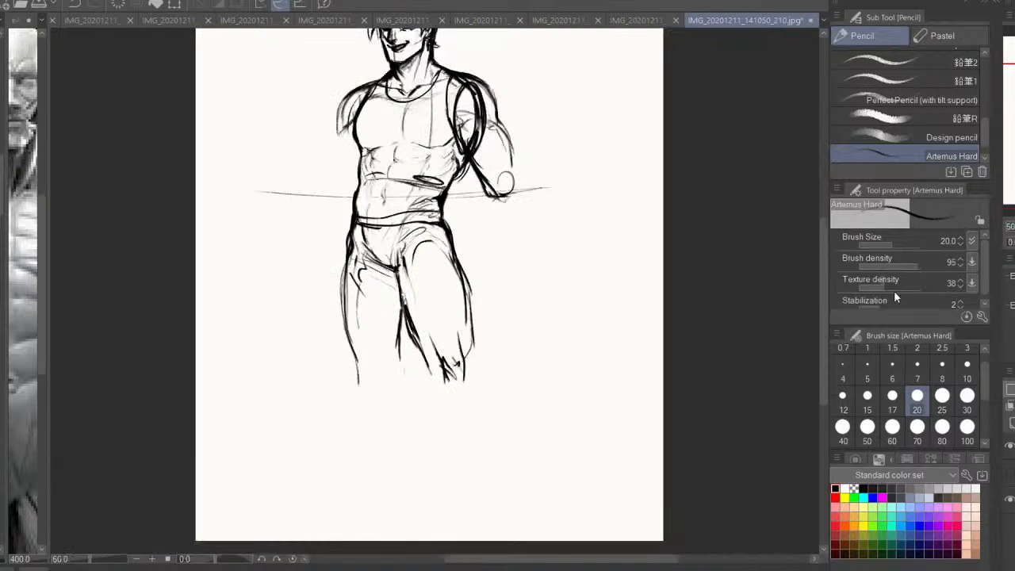
left_click_drag(526, 327, 558, 398)
left_click(1009, 473)
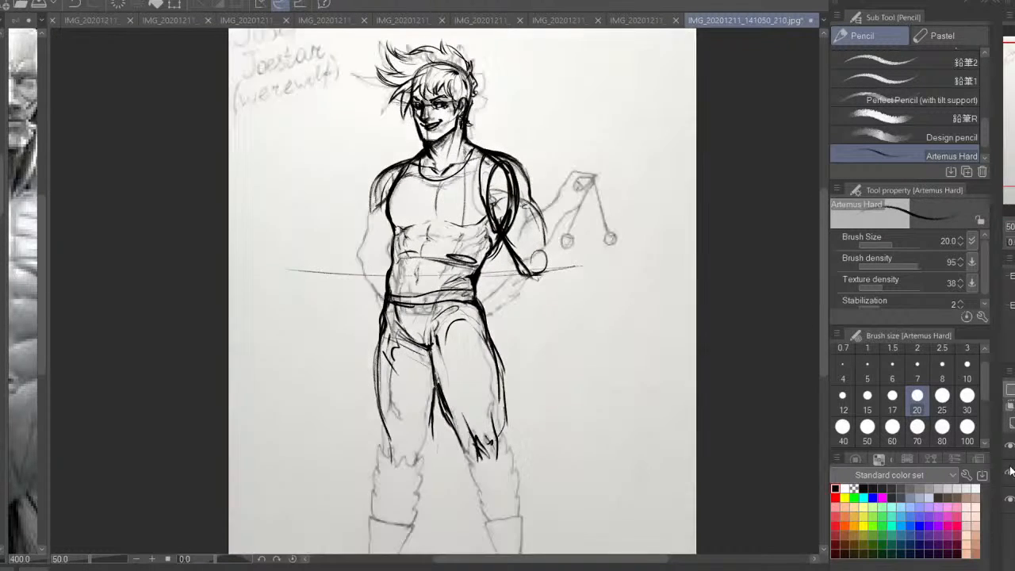
left_click_drag(543, 482, 532, 428)
key("ctrl+minus")
left_click_drag(564, 257, 570, 273)
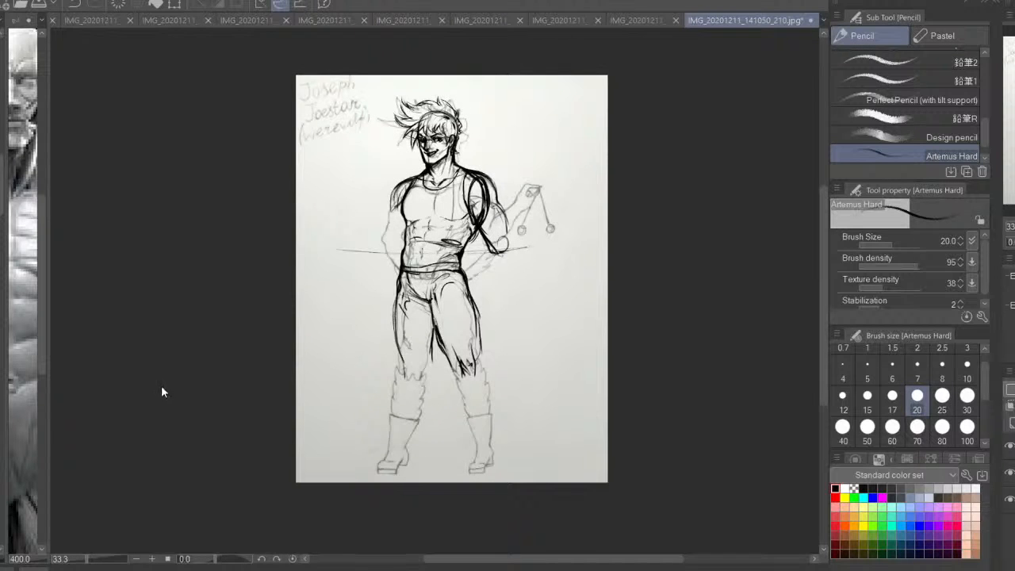
Extend the canvas downward to add an empty strip below the figure's feet
key("ctrl+alt+c")
left_click_drag(452, 482, 451, 533)
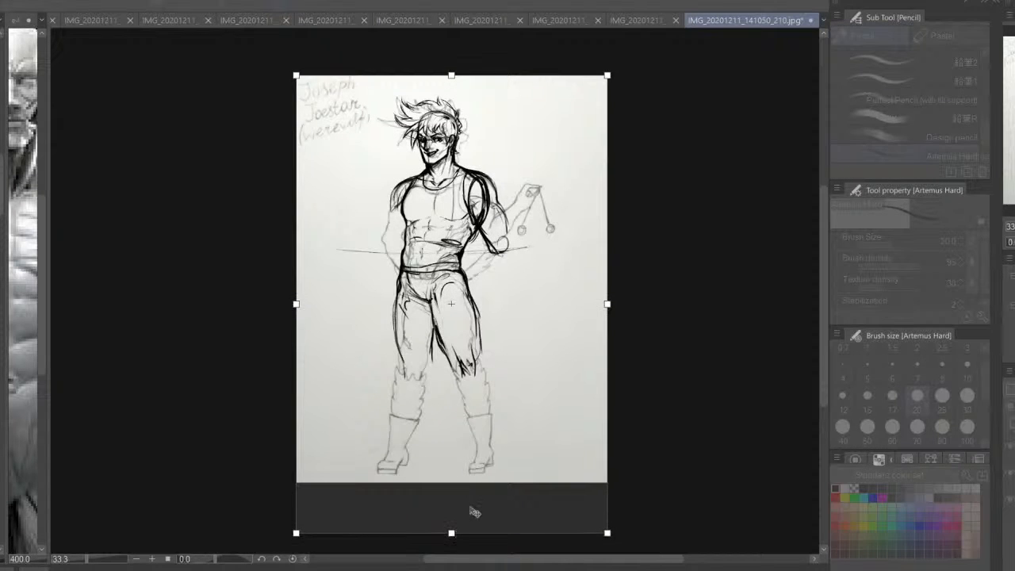
key("Return")
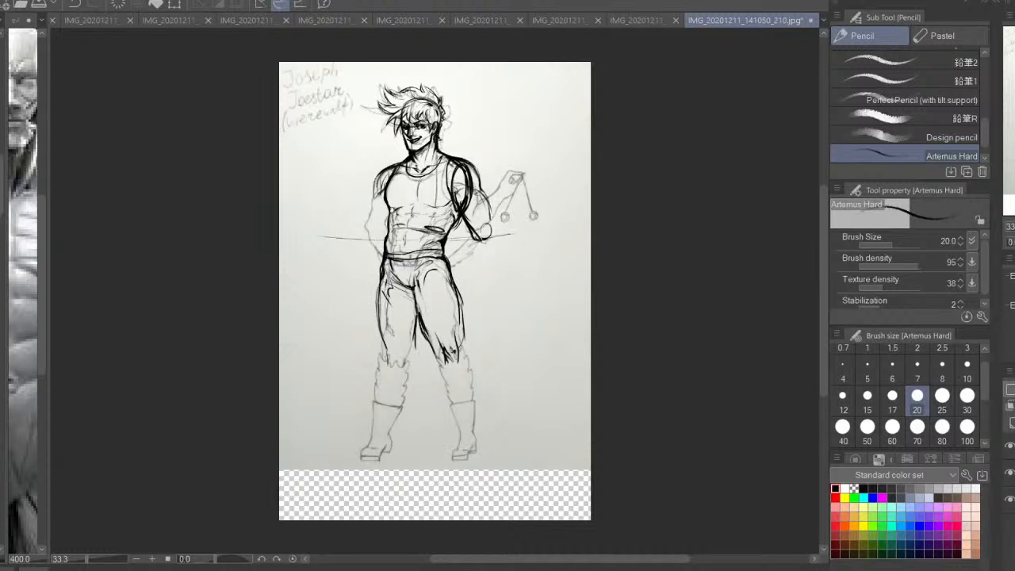
Fill the added strip below the figure with white and return to the Artemus Hard pencil in black
key("g")
left_click(497, 490)
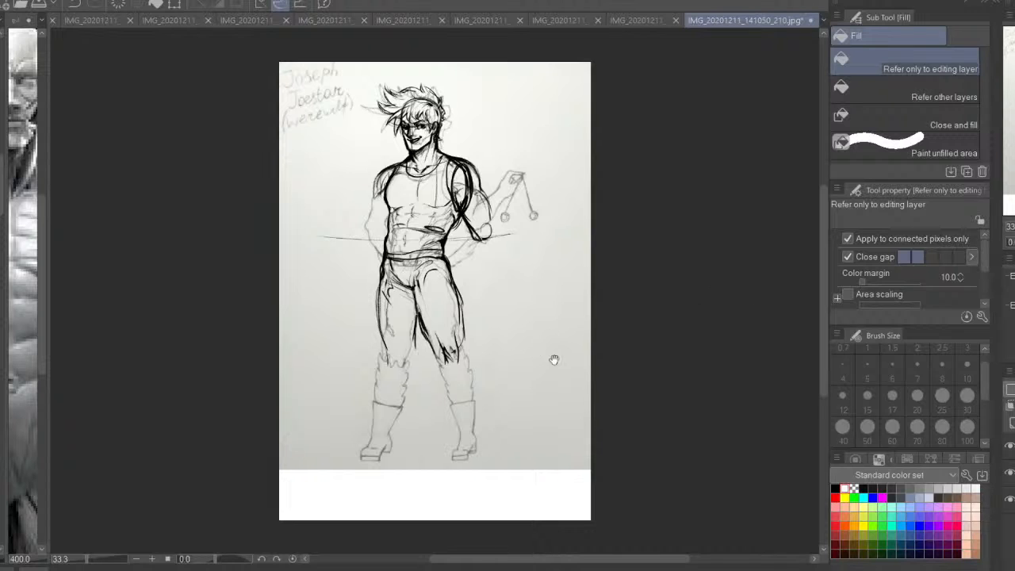
left_click_drag(553, 358, 565, 325)
key("p")
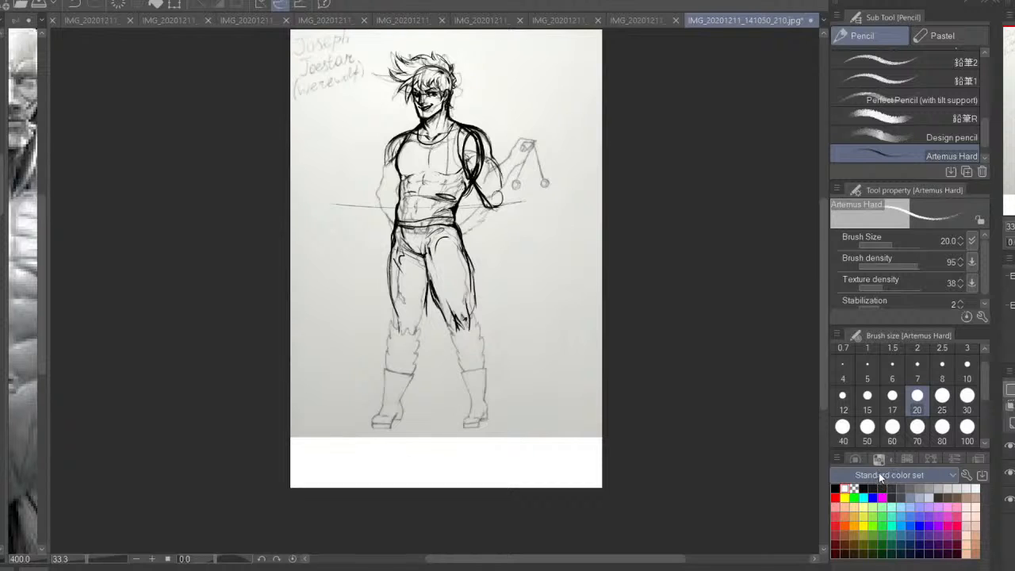
left_click(835, 488)
Try to restate the outer thigh contour on the leg opposite the raised arm
key("ctrl+plus")
left_click_drag(585, 366, 614, 328)
key("h")
left_click_drag(783, 267, 809, 303)
key("ctrl+plus")
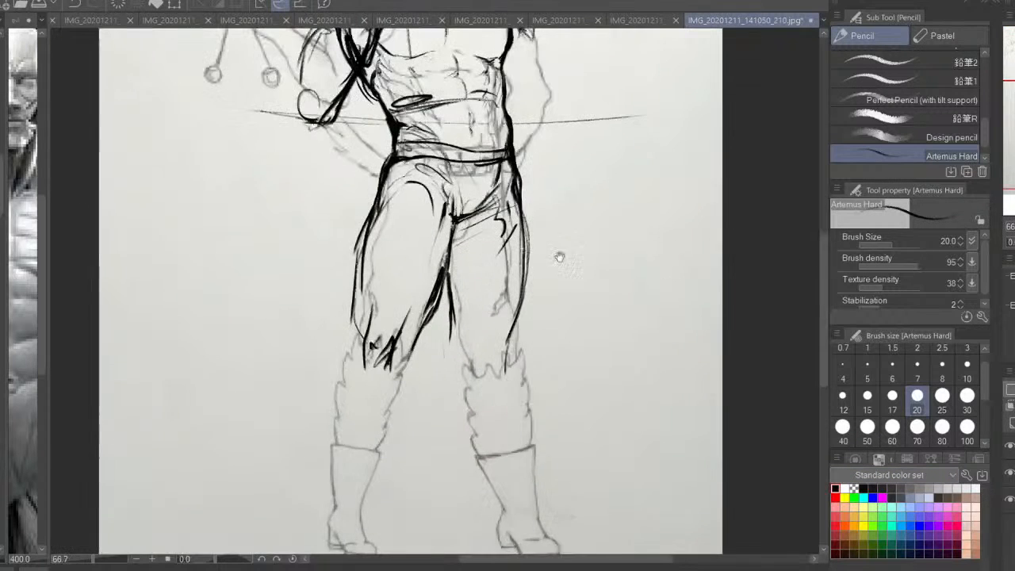
left_click_drag(542, 243, 553, 329)
key("ctrl+z")
mouse_move(544, 252)
left_mouse_down()
mouse_move(547, 337)
mouse_move(552, 302)
mouse_move(537, 352)
left_mouse_up()
key("ctrl+z")
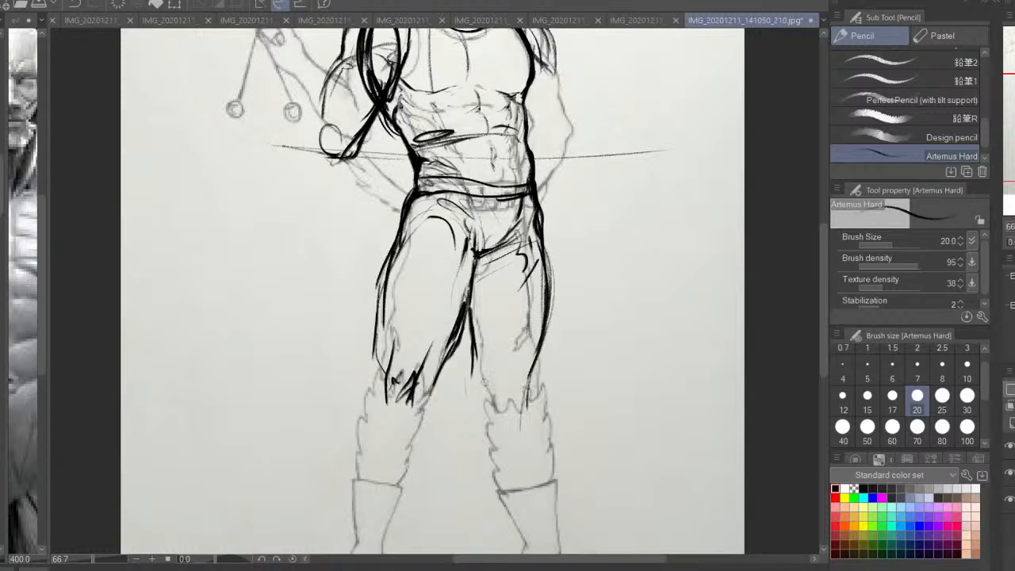
Draw the lower leg opposite the raised arm with a curved inner calf, a knee circle and a line down to the ankle
left_click_drag(464, 358, 476, 466)
left_click_drag(528, 365, 523, 499)
left_click_drag(497, 433, 512, 339)
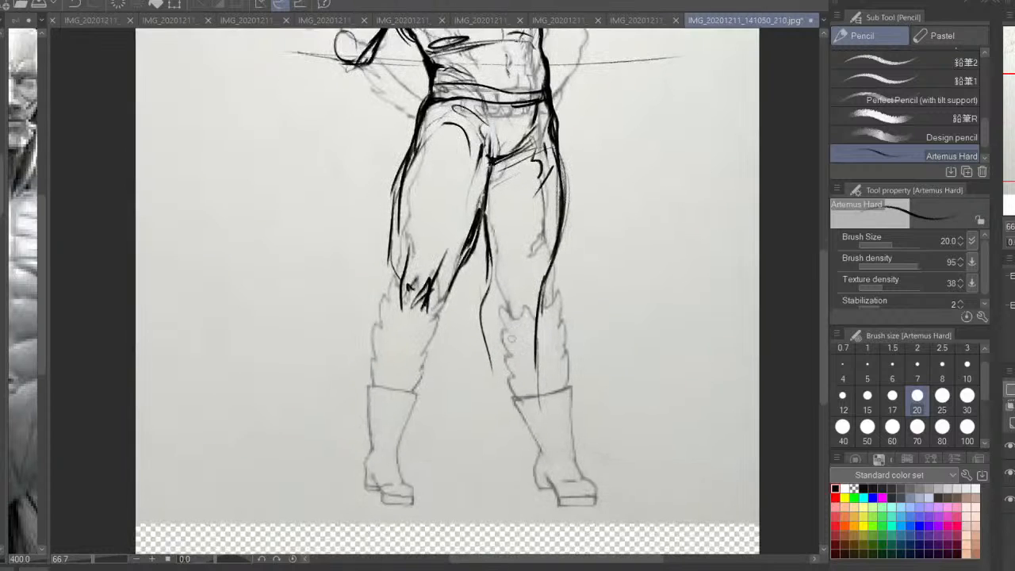
mouse_move(487, 288)
left_mouse_down()
mouse_move(476, 333)
mouse_move(510, 442)
mouse_move(488, 287)
left_mouse_up()
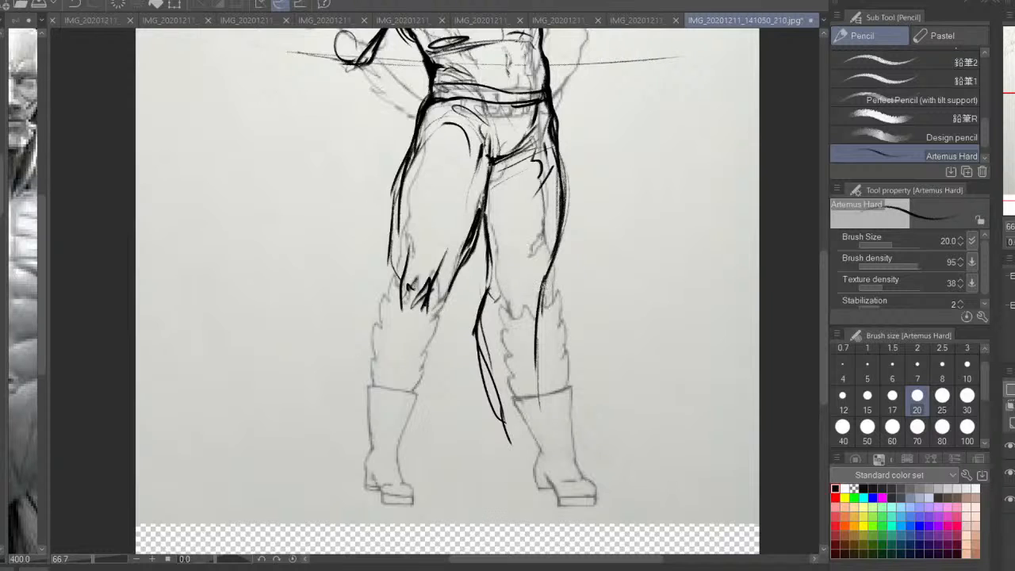
left_click_drag(535, 313, 536, 339)
left_click_drag(599, 275, 574, 321)
left_click_drag(508, 362, 520, 507)
left_click_drag(452, 378, 481, 500)
Draw the inner and outer calf contours on the raised arm's side from the knee down toward the ankle
left_click_drag(415, 341, 403, 399)
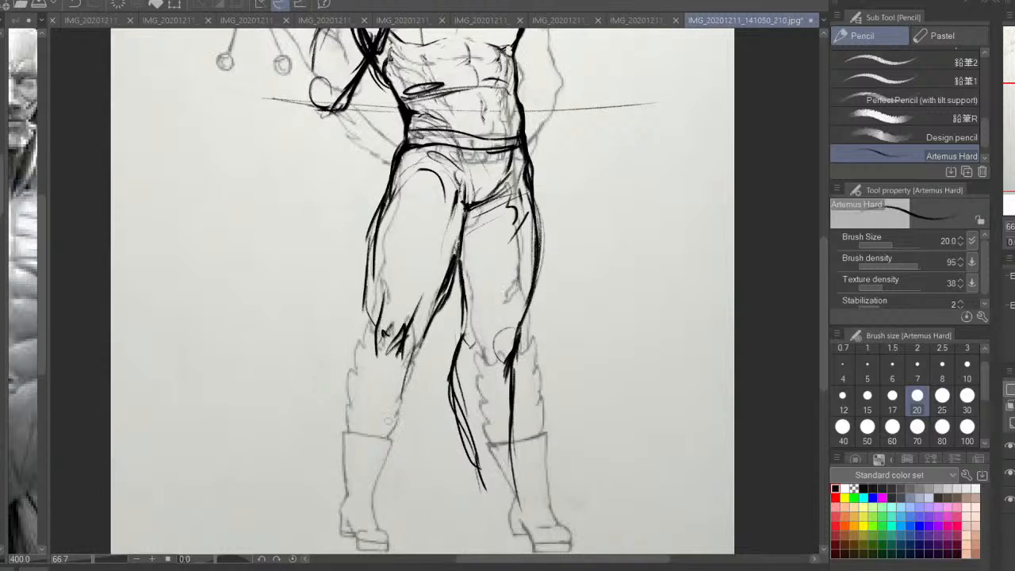
mouse_move(366, 323)
left_mouse_down()
mouse_move(346, 363)
mouse_move(347, 479)
left_mouse_up()
mouse_move(344, 455)
left_mouse_down()
mouse_move(363, 332)
mouse_move(344, 481)
left_mouse_up()
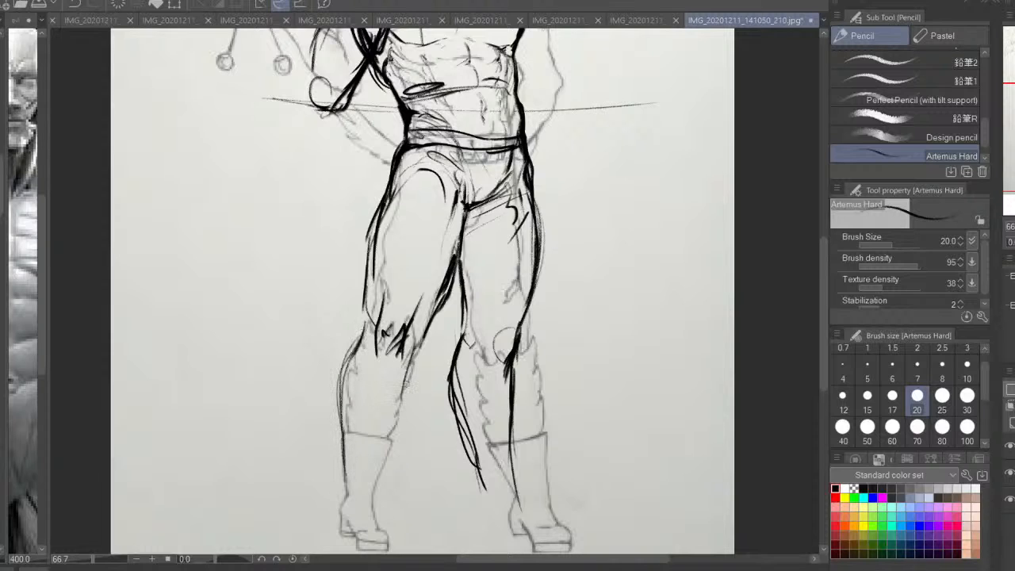
left_click_drag(411, 361, 380, 494)
left_click_drag(379, 491, 411, 353)
left_click_drag(398, 406, 381, 490)
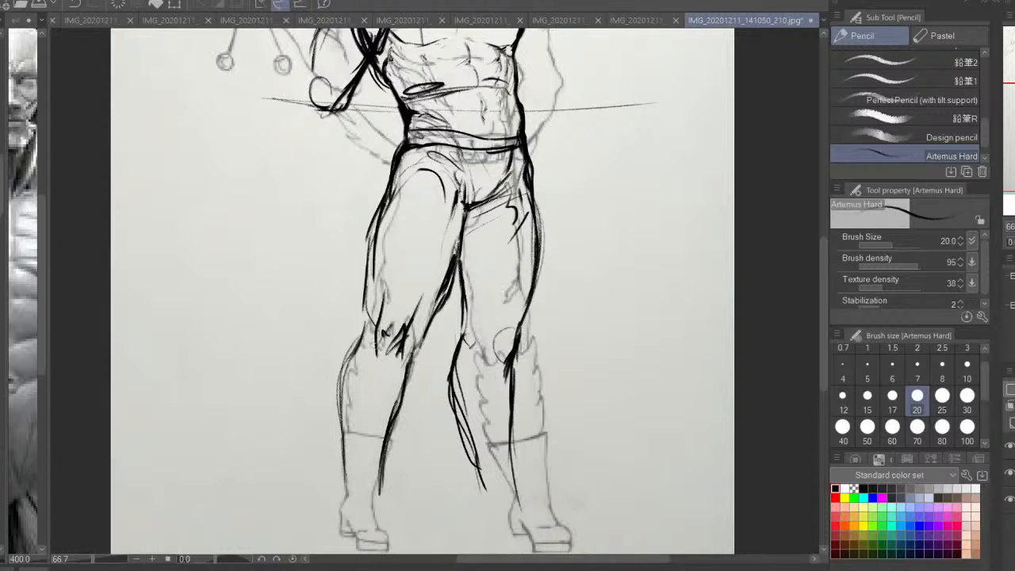
Widen the outer calf on the raised arm's side and add muscle lines inside the shin and above the ankle
mouse_move(362, 339)
left_mouse_down()
mouse_move(344, 372)
mouse_move(347, 492)
left_mouse_up()
mouse_move(343, 457)
left_mouse_down()
mouse_move(336, 387)
mouse_move(356, 428)
left_mouse_up()
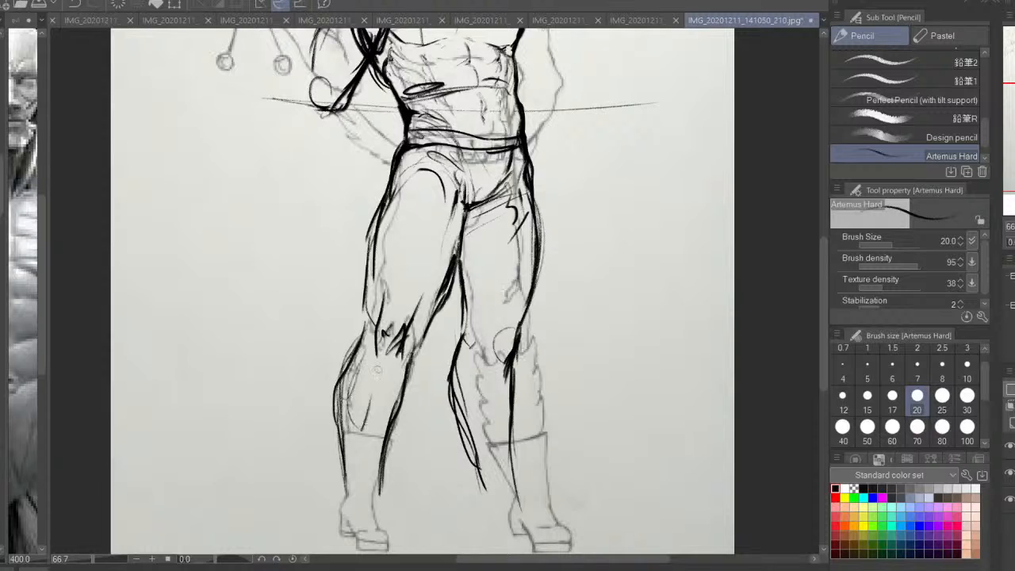
left_click_drag(373, 358, 360, 444)
key("ctrl+z")
mouse_move(387, 361)
left_mouse_down()
mouse_move(382, 444)
mouse_move(349, 487)
mouse_move(351, 404)
left_mouse_up()
left_click_drag(398, 373, 372, 492)
left_click_drag(379, 452, 376, 504)
left_click_drag(354, 421, 341, 495)
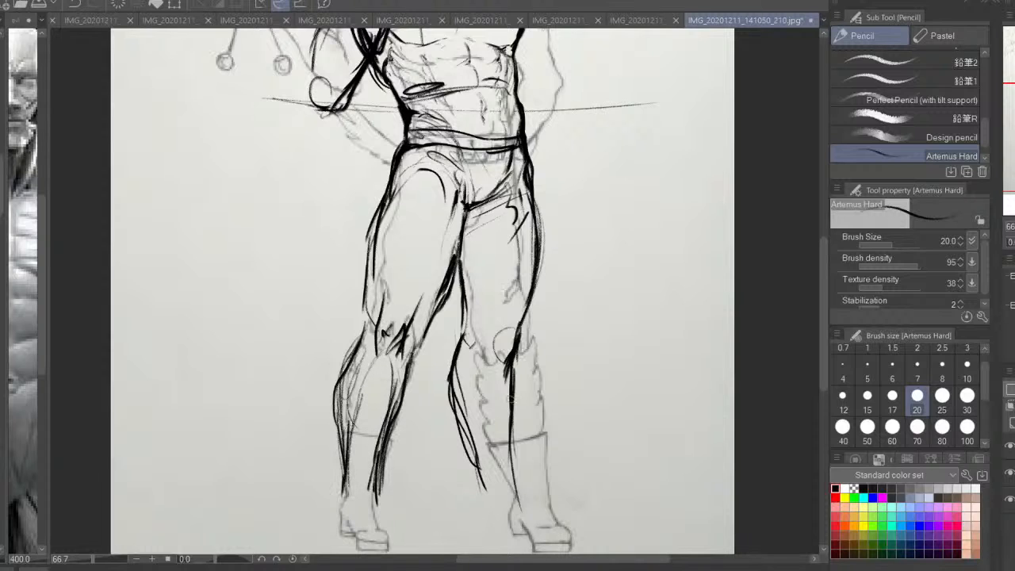
Strengthen the inner knee contour opposite the raised arm and the outer calf contour on the other leg
left_click_drag(466, 308, 456, 382)
mouse_move(354, 351)
left_mouse_down()
mouse_move(335, 412)
mouse_move(344, 458)
left_mouse_up()
mouse_move(347, 475)
left_mouse_down()
mouse_move(355, 382)
mouse_move(334, 475)
mouse_move(367, 484)
left_mouse_up()
key("ctrl+z")
Hide the redrawn line layer to examine the knees and furry lower legs in the original sketch
key("h")
left_click_drag(531, 396, 576, 439)
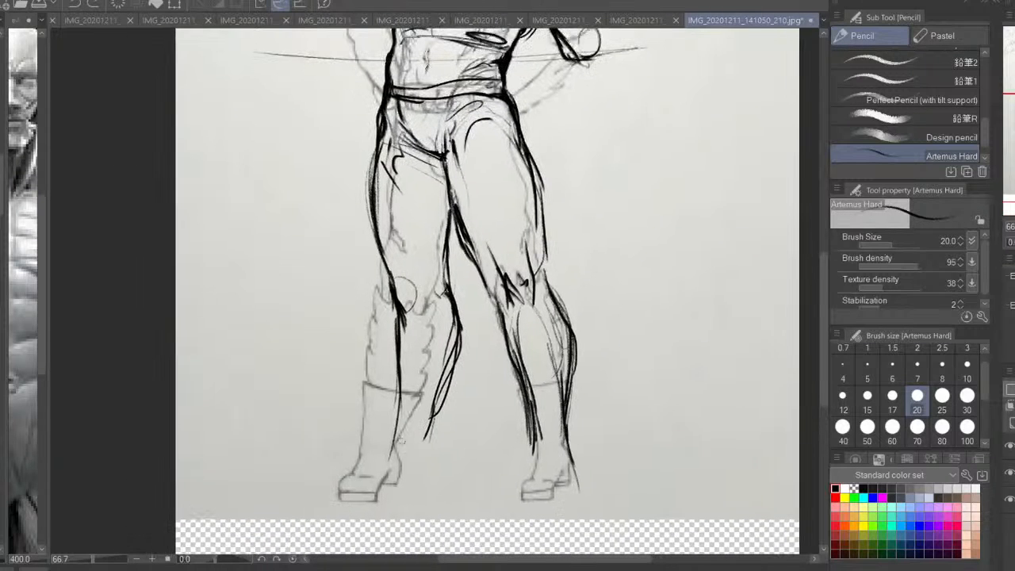
mouse_move(394, 444)
left_mouse_down()
mouse_move(366, 475)
mouse_move(374, 492)
mouse_move(427, 481)
left_mouse_up()
left_click(1009, 446)
key("ctrl+plus")
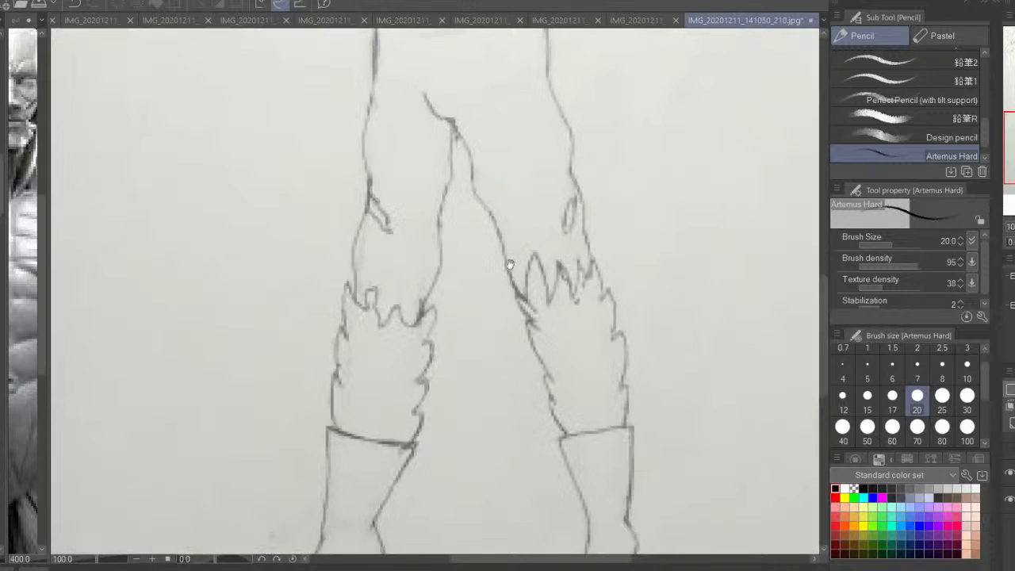
Draw straight guide lines over the original sketch for the crotch and the long sides of both legs
left_click_drag(509, 264, 528, 282)
key("ctrl+minus")
key("ctrl+minus")
mouse_move(452, 193)
left_mouse_down()
mouse_move(475, 242)
mouse_move(436, 230)
mouse_move(412, 480)
mouse_move(476, 268)
left_mouse_up()
left_click_drag(476, 268, 445, 459)
mouse_move(460, 254)
left_mouse_down()
mouse_move(498, 287)
mouse_move(527, 490)
mouse_move(543, 490)
left_mouse_up()
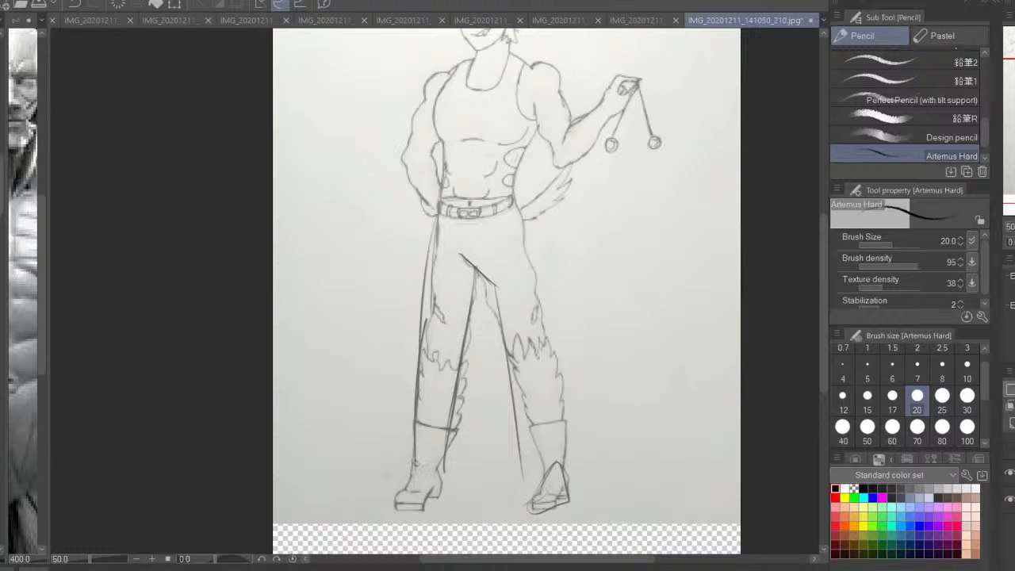
Block in the foot opposite the raised arm, then add straight lines for the raised arm's side leg and outer hip
left_click_drag(416, 463, 384, 501)
mouse_move(383, 501)
left_mouse_down()
mouse_move(438, 491)
mouse_move(442, 434)
left_mouse_up()
left_click_drag(498, 306, 539, 455)
mouse_move(553, 486)
left_mouse_down()
mouse_move(488, 284)
mouse_move(547, 457)
left_mouse_up()
left_click_drag(550, 345, 568, 482)
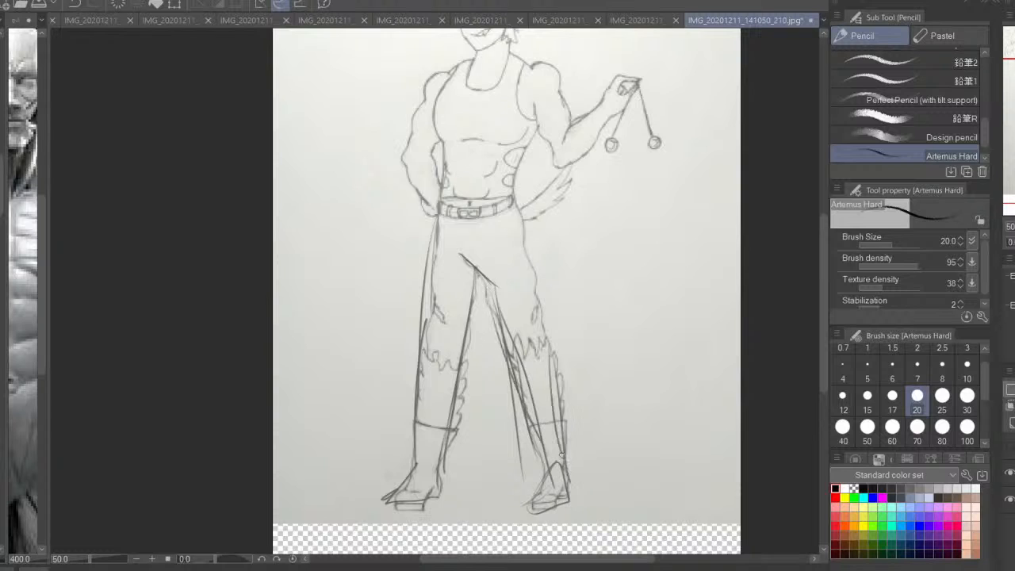
mouse_move(559, 431)
left_mouse_down()
mouse_move(520, 203)
mouse_move(536, 270)
left_mouse_up()
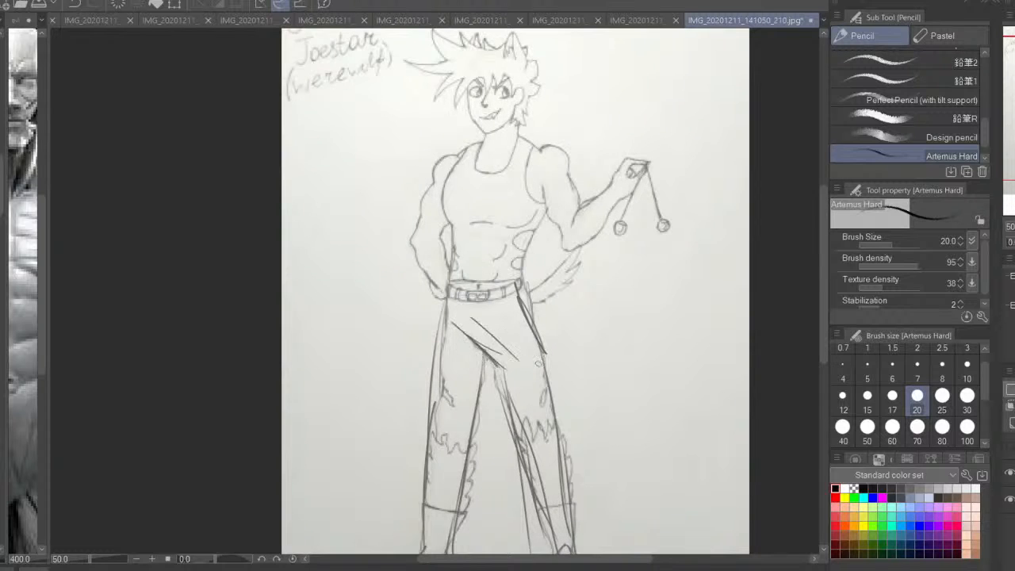
left_click_drag(754, 522, 744, 399)
Show the redrawn line layer again and draw both feet with circles marking the ankles
left_click_drag(481, 246, 546, 451)
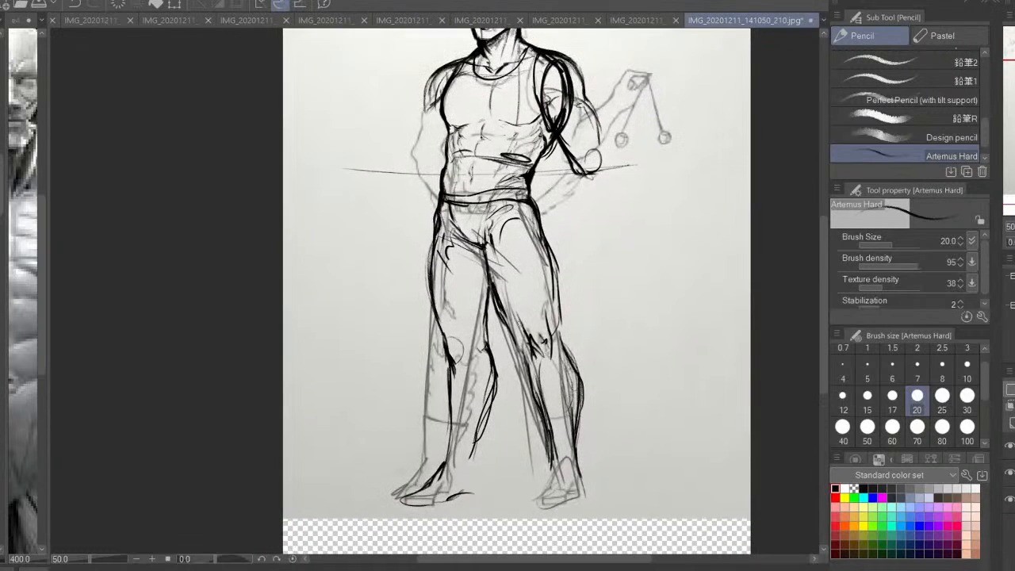
left_click_drag(512, 316, 516, 346)
mouse_move(591, 480)
left_mouse_down()
mouse_move(558, 448)
mouse_move(597, 503)
left_mouse_up()
mouse_move(581, 466)
left_mouse_down()
mouse_move(597, 505)
mouse_move(578, 475)
mouse_move(561, 511)
left_mouse_up()
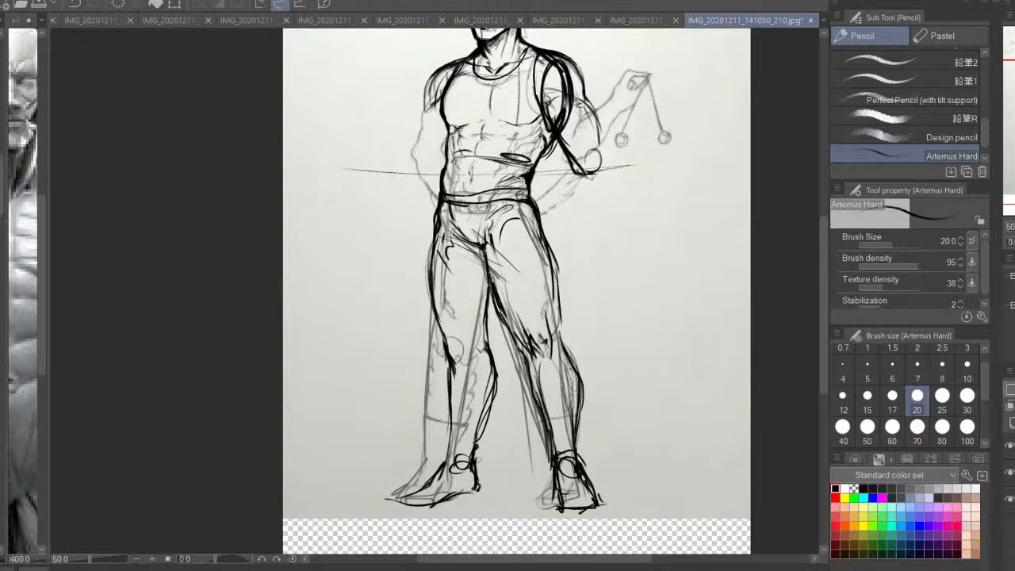
Draw a curved cuff line around each leg below the calf
mouse_move(478, 459)
left_mouse_down()
mouse_move(496, 396)
mouse_move(486, 349)
left_mouse_up()
mouse_move(586, 336)
left_mouse_down()
mouse_move(575, 374)
mouse_move(541, 321)
mouse_move(560, 398)
left_mouse_up()
mouse_move(481, 457)
left_mouse_down()
mouse_move(496, 427)
mouse_move(486, 420)
mouse_move(583, 416)
mouse_move(584, 408)
left_mouse_up()
key("ctrl+z")
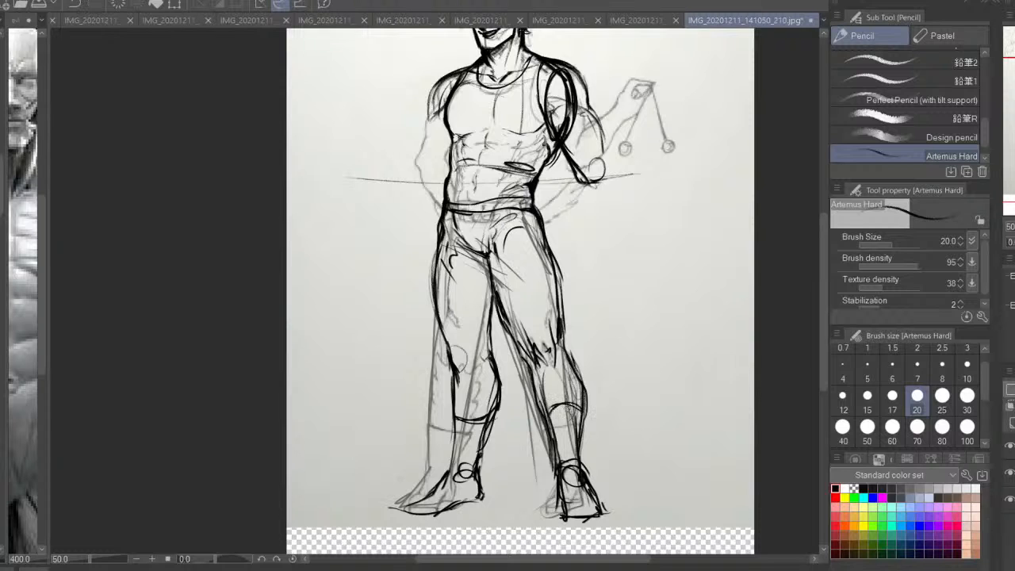
Erase the front of the foot on the raised arm's side and redraw it with a rounded sole and toe cap
left_click_drag(565, 520, 598, 523)
mouse_move(583, 484)
left_mouse_down()
mouse_move(598, 519)
mouse_move(559, 433)
mouse_move(567, 426)
mouse_move(580, 455)
mouse_move(547, 446)
mouse_move(530, 373)
mouse_move(539, 423)
left_mouse_up()
key("e")
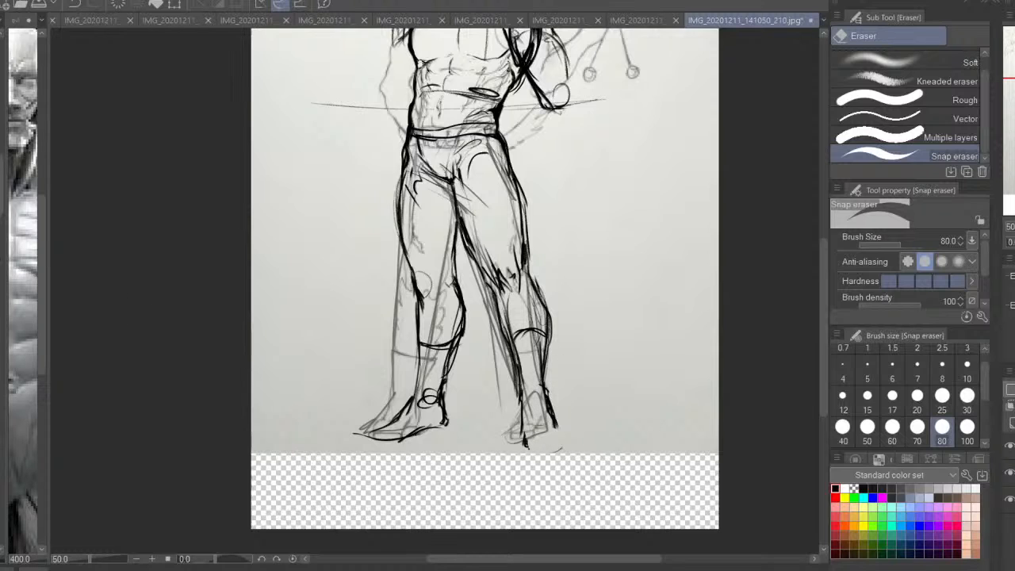
key("p")
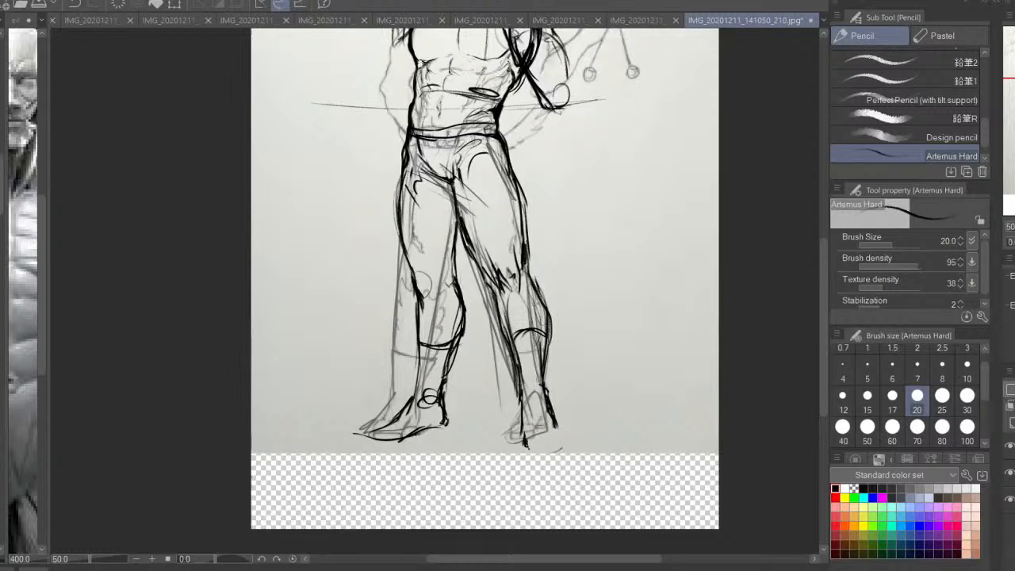
left_click_drag(541, 382, 523, 449)
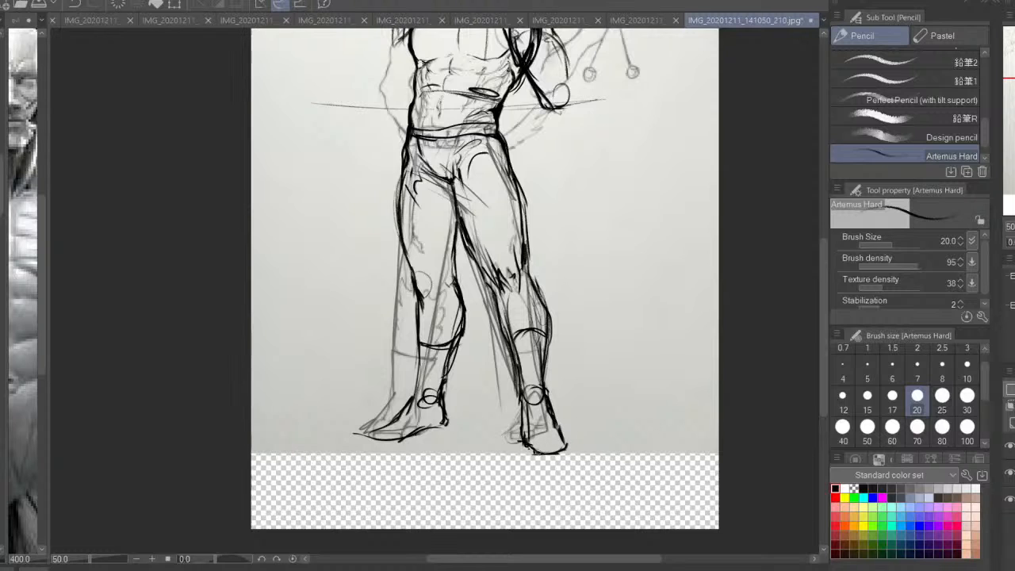
mouse_move(535, 453)
left_mouse_down()
mouse_move(566, 438)
mouse_move(534, 447)
mouse_move(543, 344)
left_mouse_up()
Rework the cuff on the raised arm's side, erasing its overlapping strokes with transparent colour at brush size 30
scroll(516, 431, "up", 1)
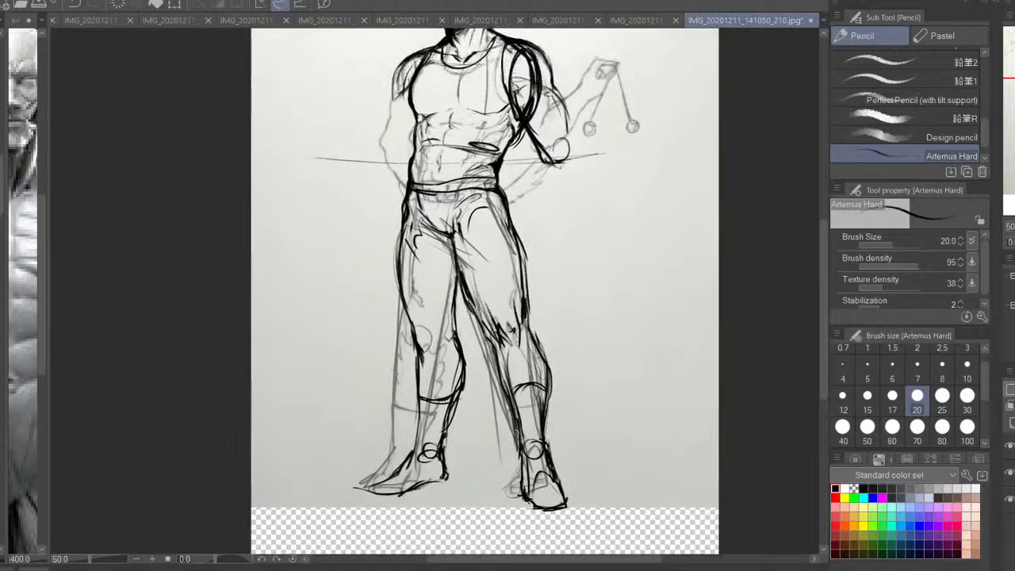
mouse_move(512, 394)
left_mouse_down()
mouse_move(546, 388)
mouse_move(509, 396)
left_mouse_up()
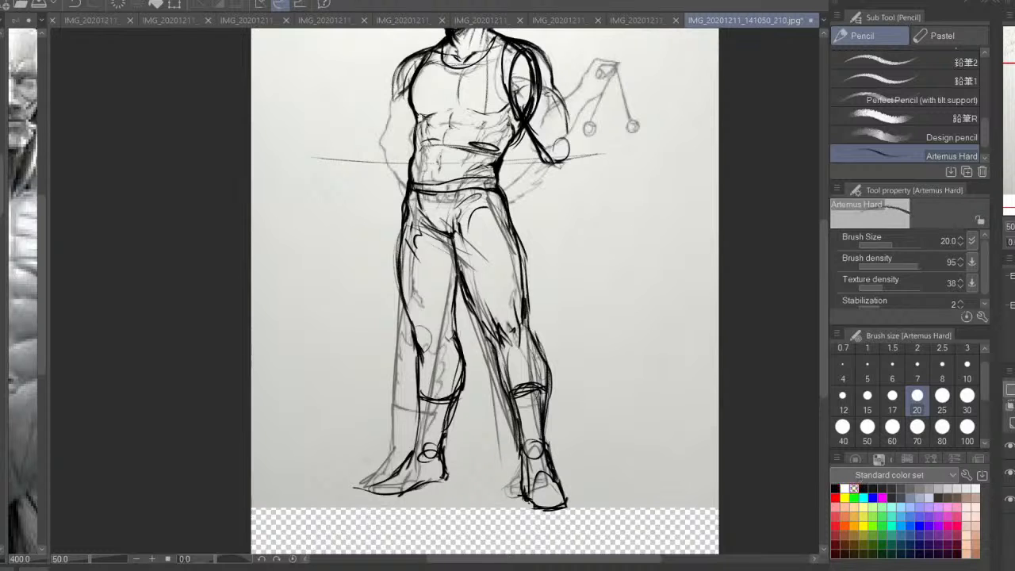
key("ctrl+plus")
left_click(966, 395)
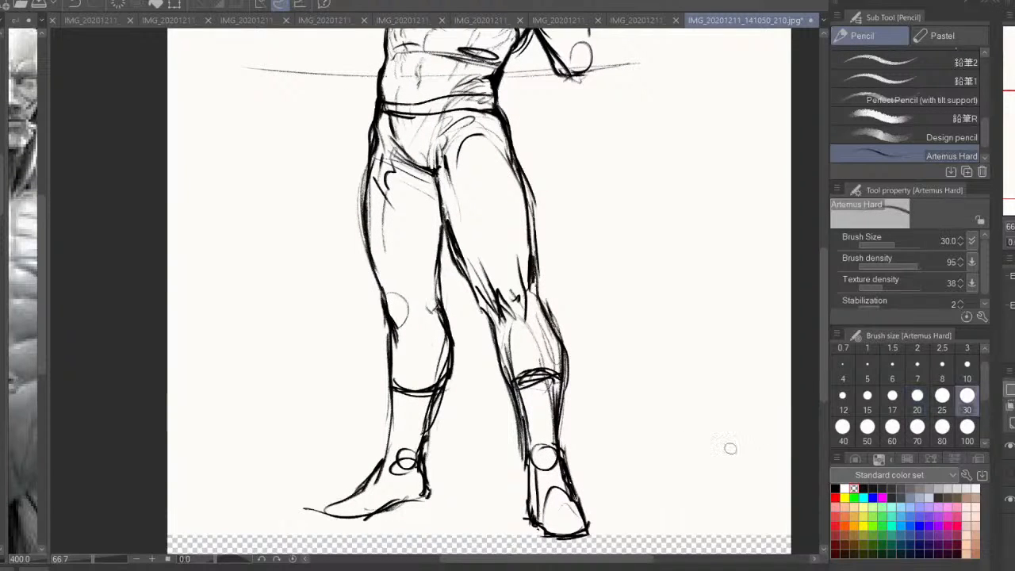
left_click_drag(541, 369, 543, 385)
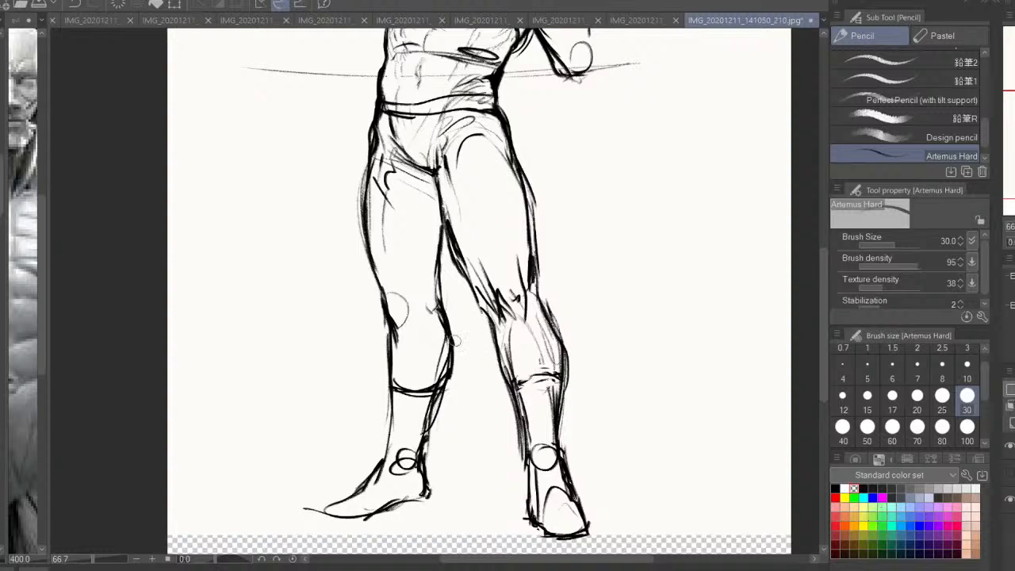
Redraw the cuff lines below both calves in black
left_click(837, 487)
left_click_drag(438, 216, 443, 241)
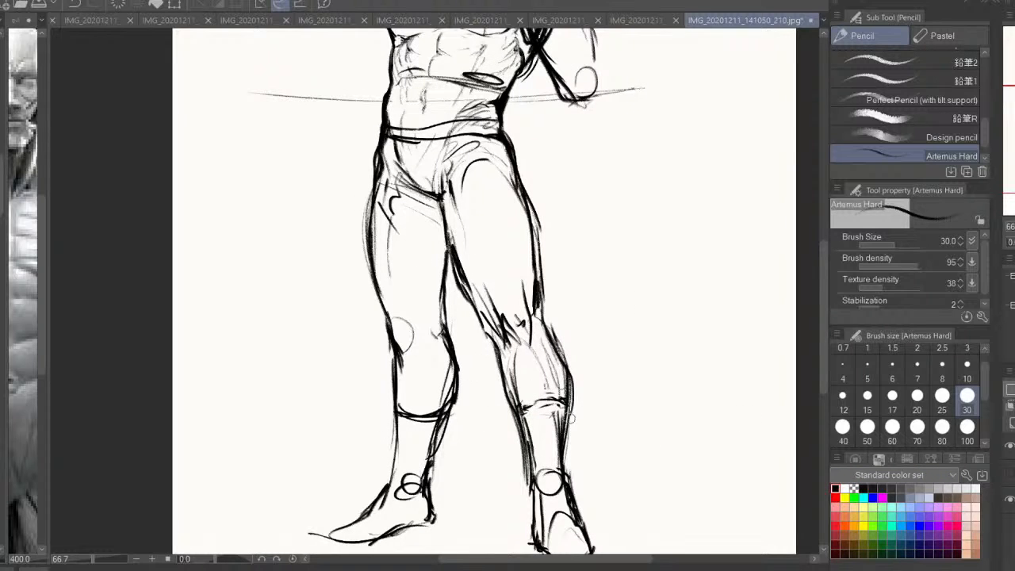
left_click_drag(523, 408, 568, 400)
key("ctrl+z")
left_click_drag(397, 409, 448, 406)
Sketch horizontal ground shadow lines between the two feet
left_click_drag(429, 534, 485, 410)
left_click_drag(427, 429, 515, 418)
mouse_move(436, 420)
left_mouse_down()
mouse_move(521, 411)
mouse_move(499, 406)
mouse_move(584, 419)
left_mouse_up()
left_click_drag(534, 429, 607, 427)
left_click_drag(536, 429, 602, 426)
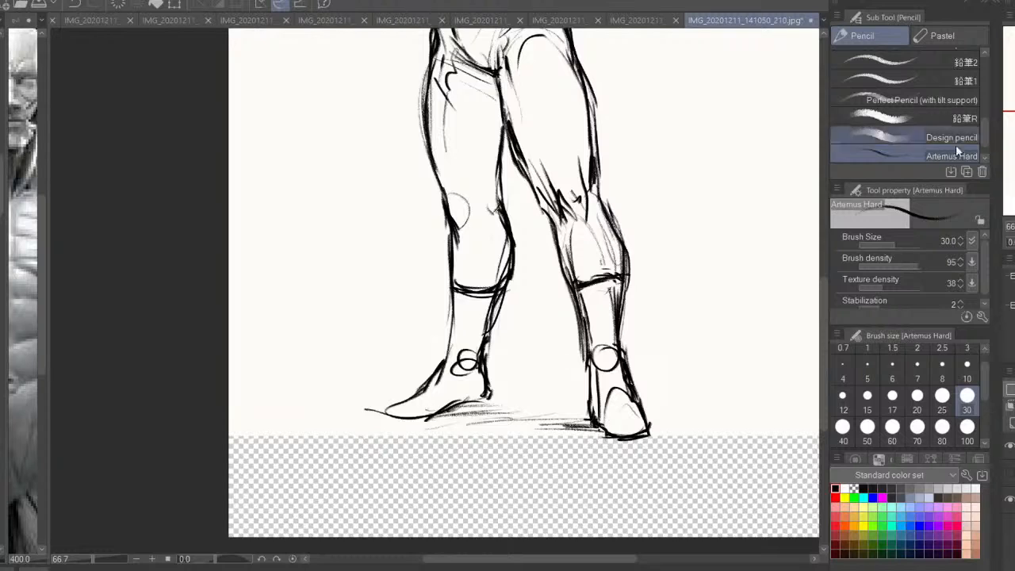
Shade soft cast shadows on the ground around both feet with the Design pencil at size 30
left_click(955, 143)
left_click_drag(536, 436, 603, 422)
left_click_drag(445, 427, 560, 417)
mouse_move(424, 422)
left_mouse_down()
mouse_move(503, 411)
mouse_move(351, 415)
left_mouse_up()
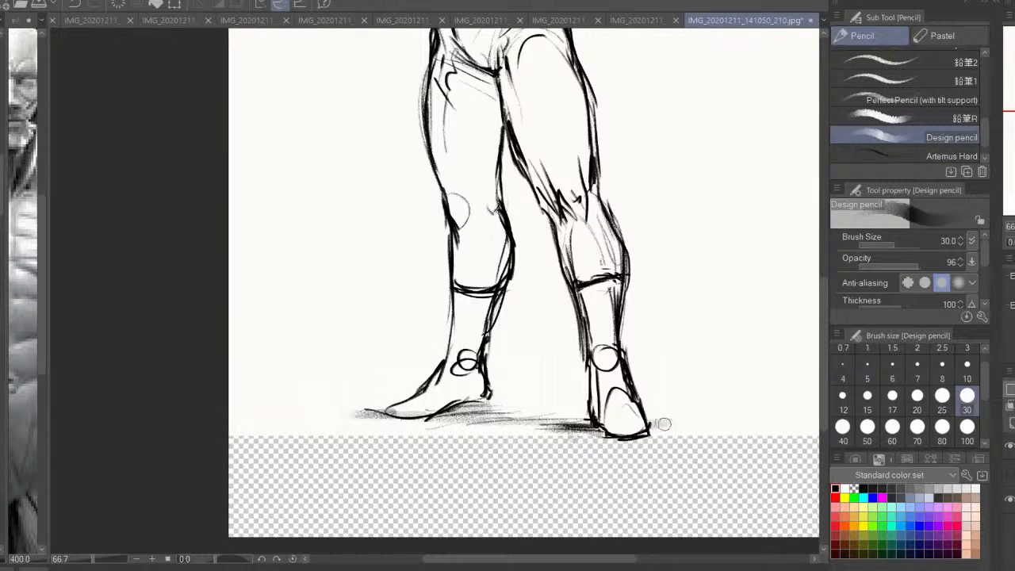
mouse_move(664, 424)
left_mouse_down()
mouse_move(710, 436)
mouse_move(612, 443)
mouse_move(687, 446)
left_mouse_up()
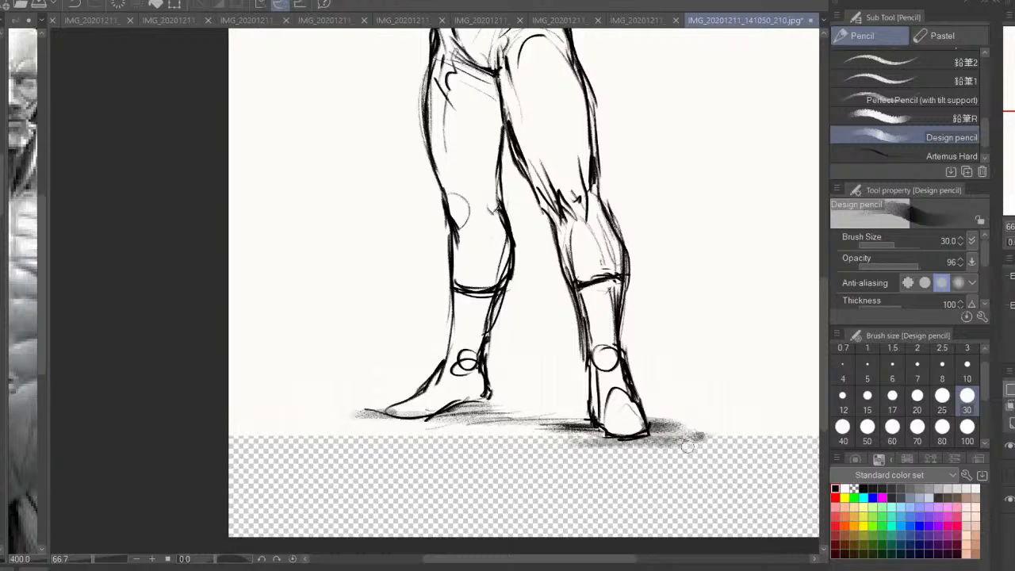
left_click_drag(536, 435, 598, 430)
left_click_drag(509, 426, 558, 424)
left_click_drag(423, 421, 498, 414)
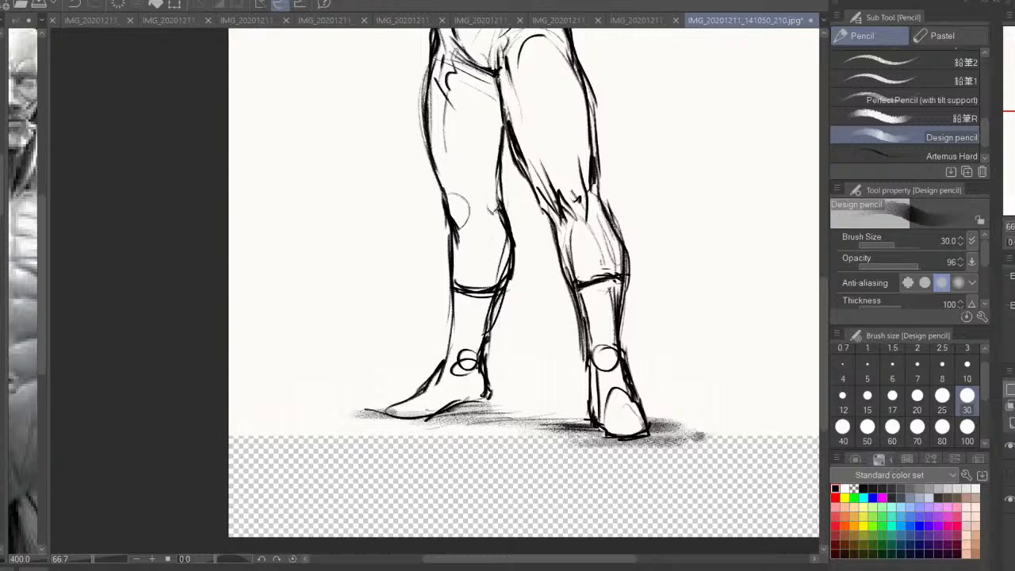
Fill the transparent strip below the original sketch with white
left_click_drag(664, 371, 652, 457)
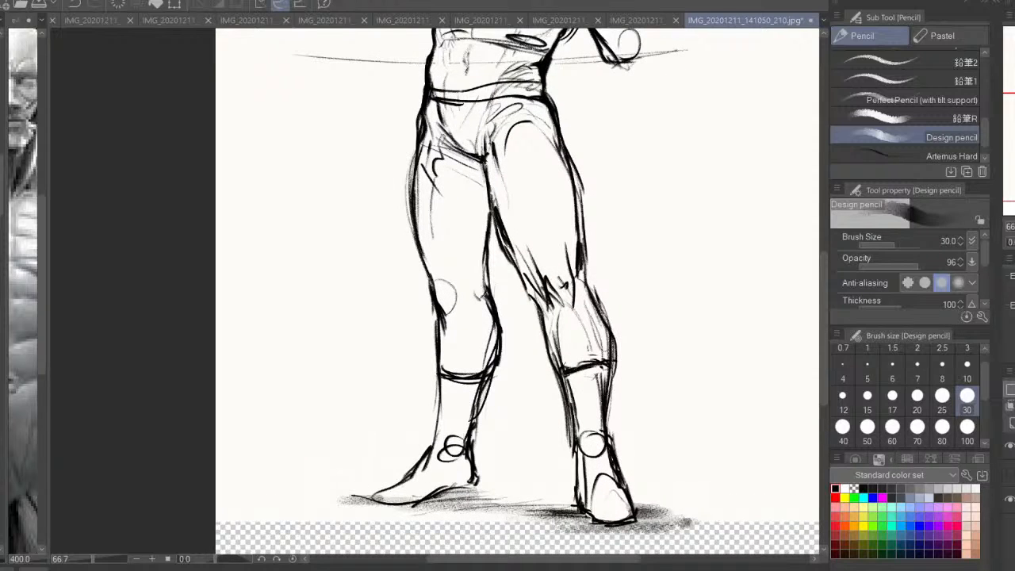
key("g")
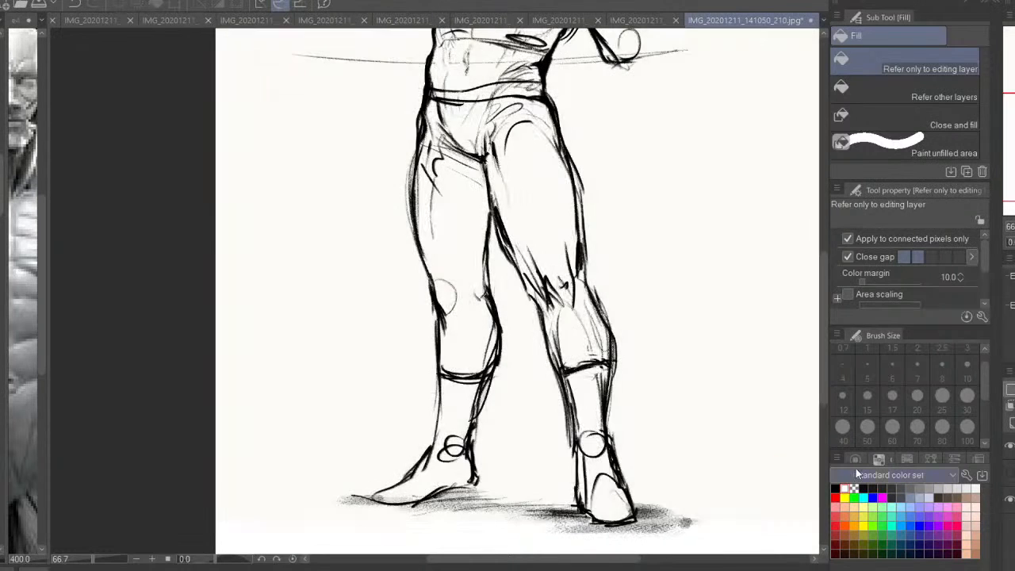
left_click_drag(464, 353, 443, 394)
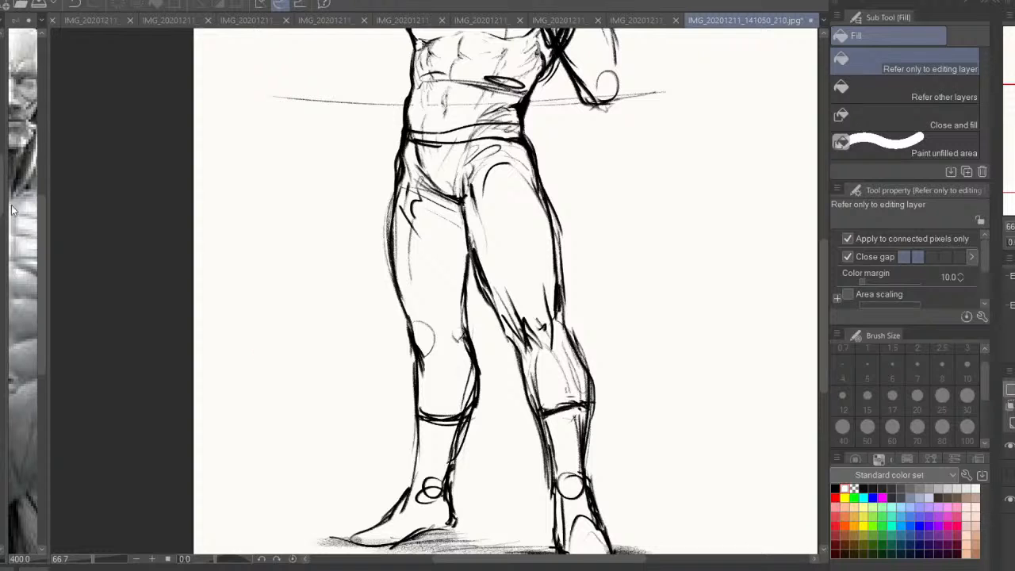
Mirror the canvas and strengthen the inner thigh contour opposite the raised arm in black with the Artemus Hard pencil
key("p")
key("h")
left_click_drag(564, 379, 582, 413)
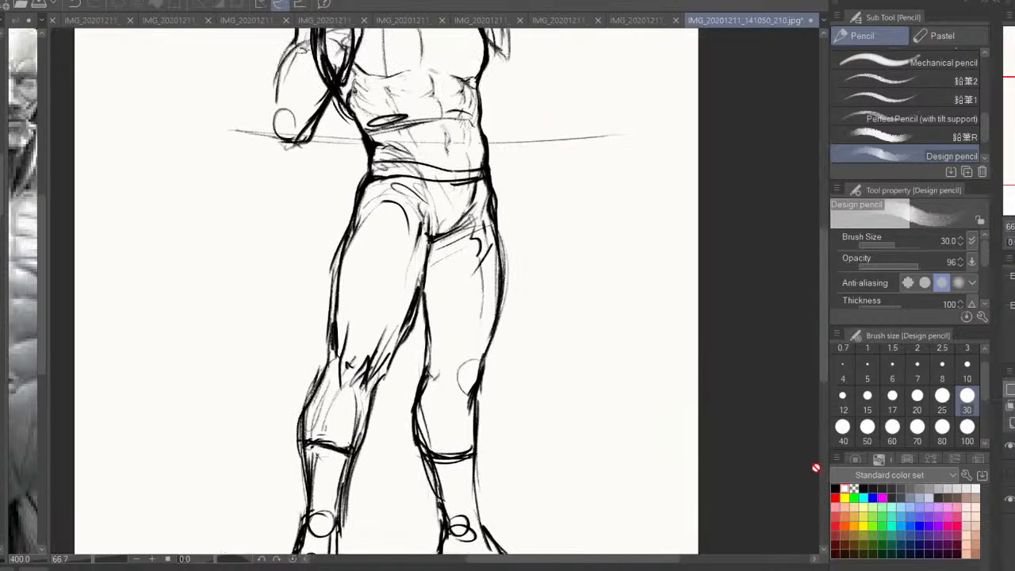
left_click(835, 489)
left_click_drag(985, 138, 986, 156)
left_click(969, 150)
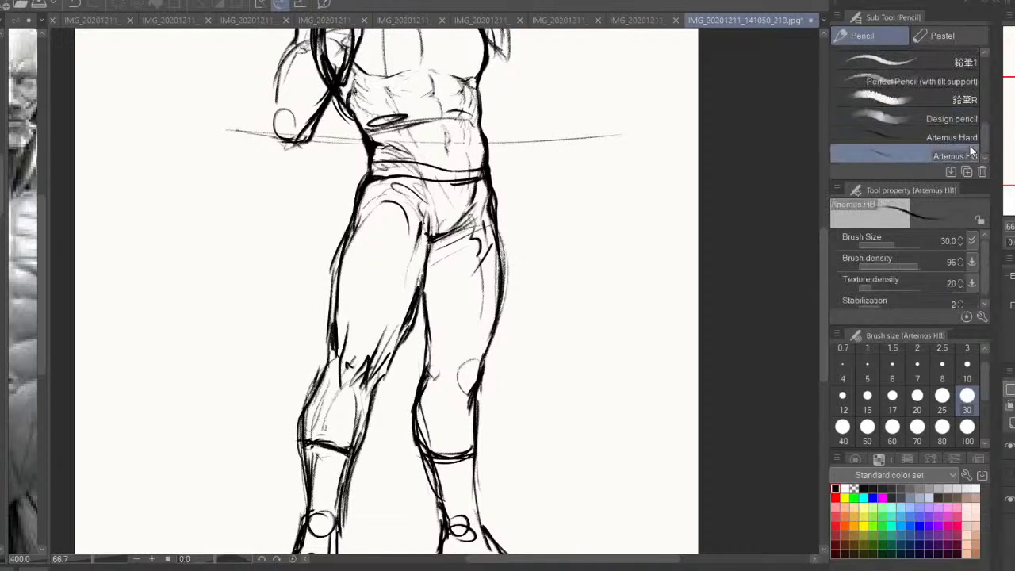
left_click(942, 137)
left_click_drag(488, 283, 562, 252)
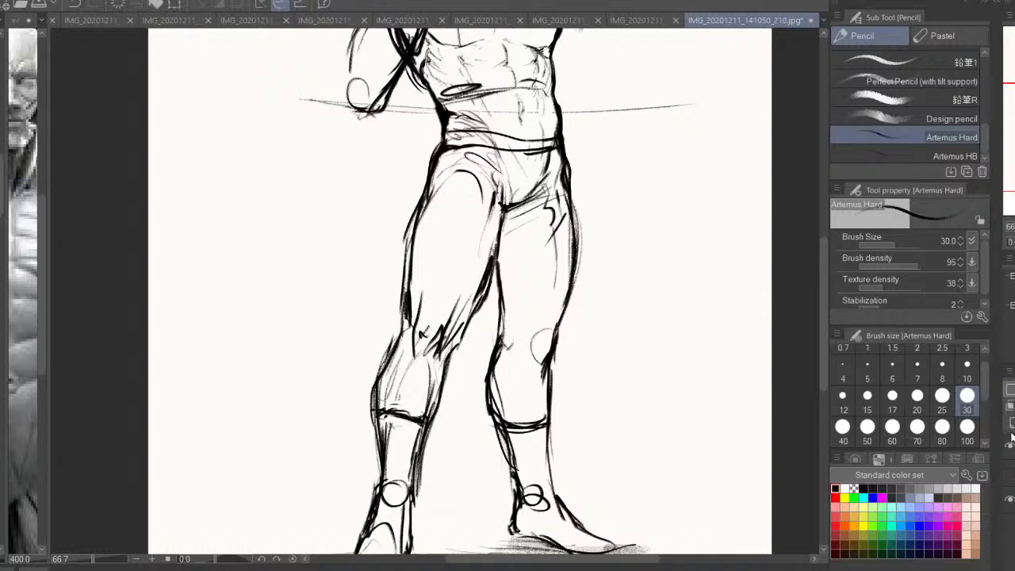
left_click_drag(499, 262, 516, 338)
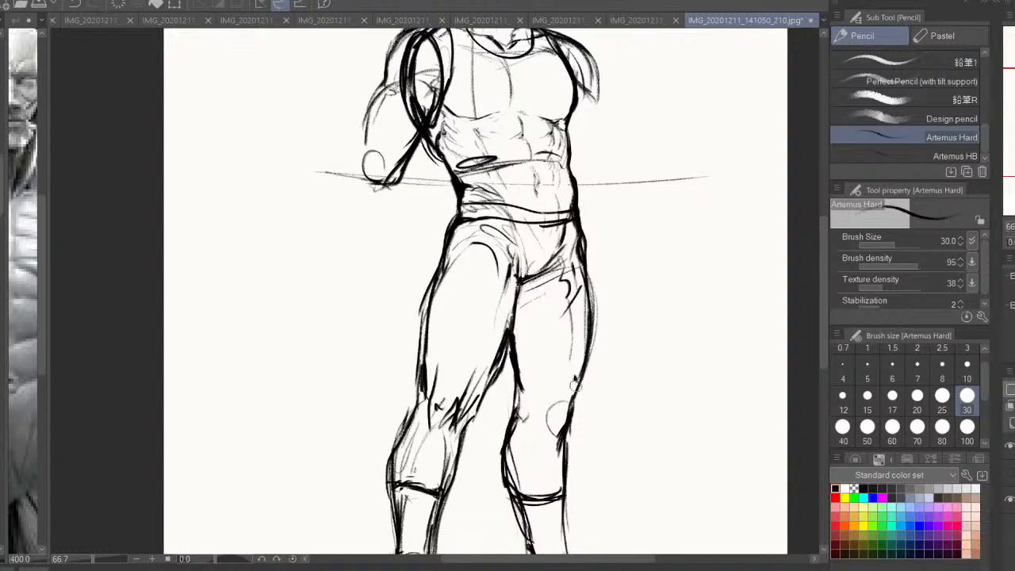
mouse_move(528, 406)
left_mouse_down()
mouse_move(543, 440)
mouse_move(545, 421)
mouse_move(549, 429)
left_mouse_up()
key("ctrl+z")
key("ctrl+z")
key("ctrl+z")
key("ctrl+z")
Draw the belt band with a small buckle mark along the waistline
scroll(549, 430, "up", 1)
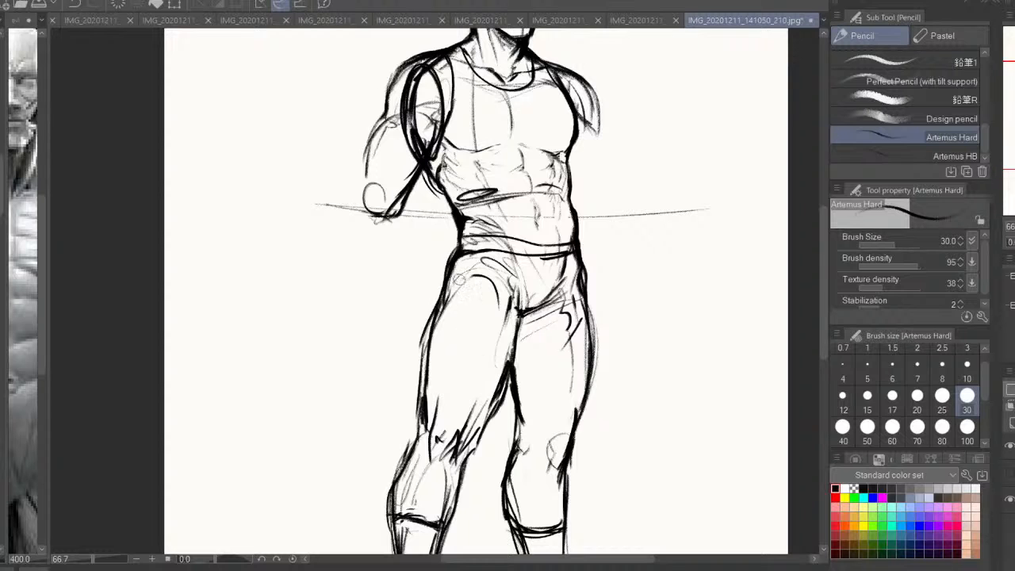
mouse_move(467, 251)
left_mouse_down()
mouse_move(568, 258)
mouse_move(546, 260)
left_mouse_up()
left_click_drag(532, 247, 509, 307)
left_click_drag(801, 493, 807, 381)
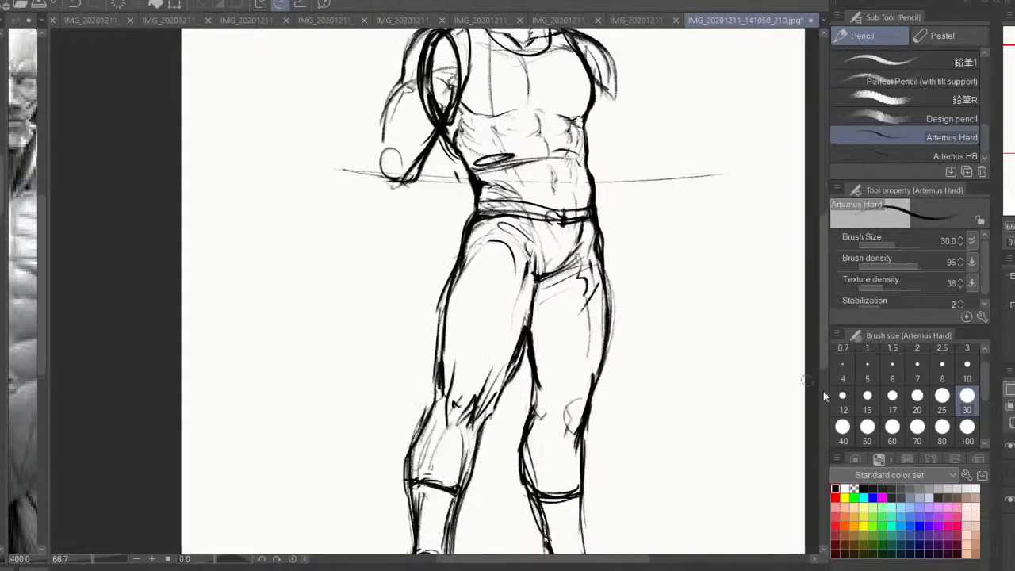
Show the original sketch layer, unmirror the canvas and examine the proportions of the whole figure
left_click(1009, 474)
left_click_drag(485, 191, 517, 341)
key("h")
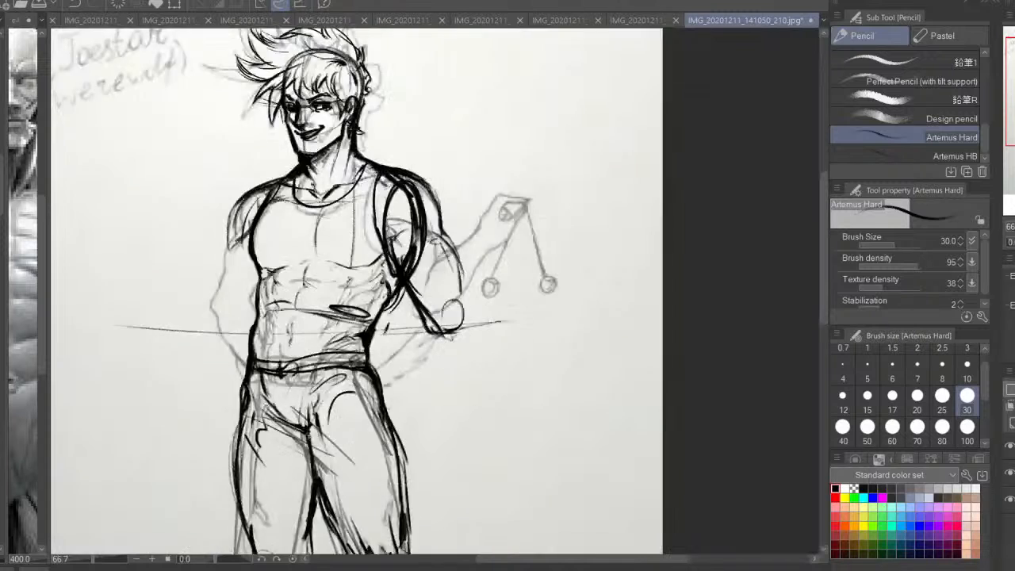
key("ctrl+minus")
key("ctrl+minus")
left_click_drag(722, 313, 783, 271)
left_click_drag(566, 351, 602, 308)
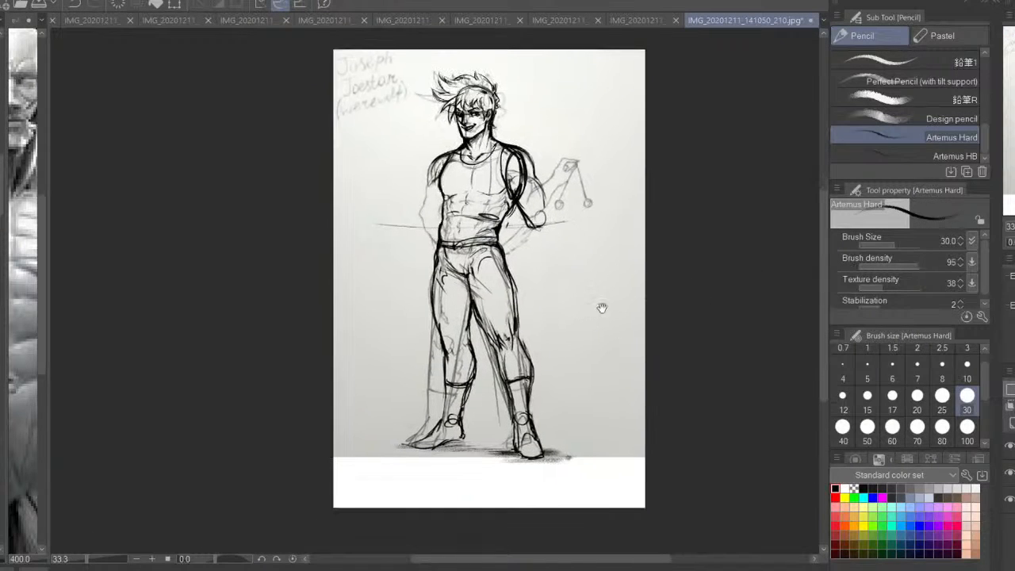
mouse_move(563, 340)
left_mouse_down()
mouse_move(576, 319)
mouse_move(538, 305)
mouse_move(505, 324)
mouse_move(476, 321)
mouse_move(406, 388)
mouse_move(610, 432)
mouse_move(539, 304)
left_mouse_up()
Lasso both lower legs from the knees down and stretch them slightly downward with Free Transform
key("m")
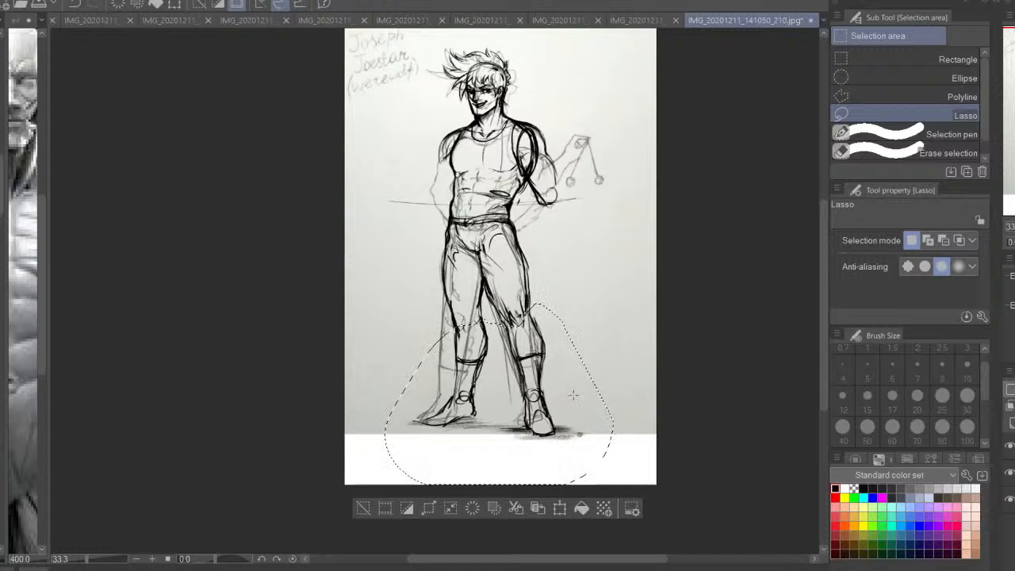
key("ctrl+t")
left_click_drag(499, 490, 499, 502)
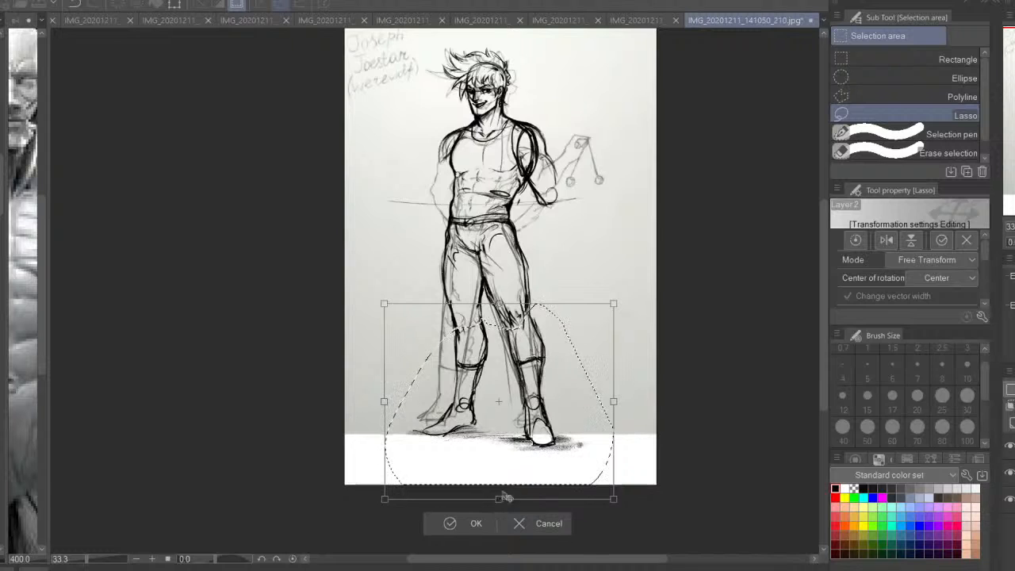
key("Return")
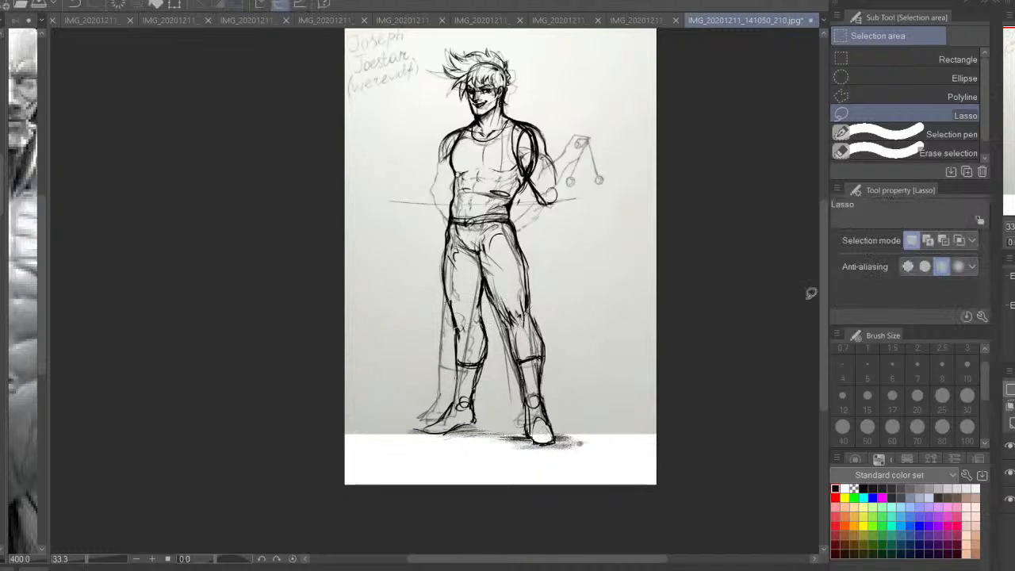
Reinforce the outer thigh contour down to the knee on the leg opposite the raised arm, with Artemus Hard at size 30
key("ctrl+plus")
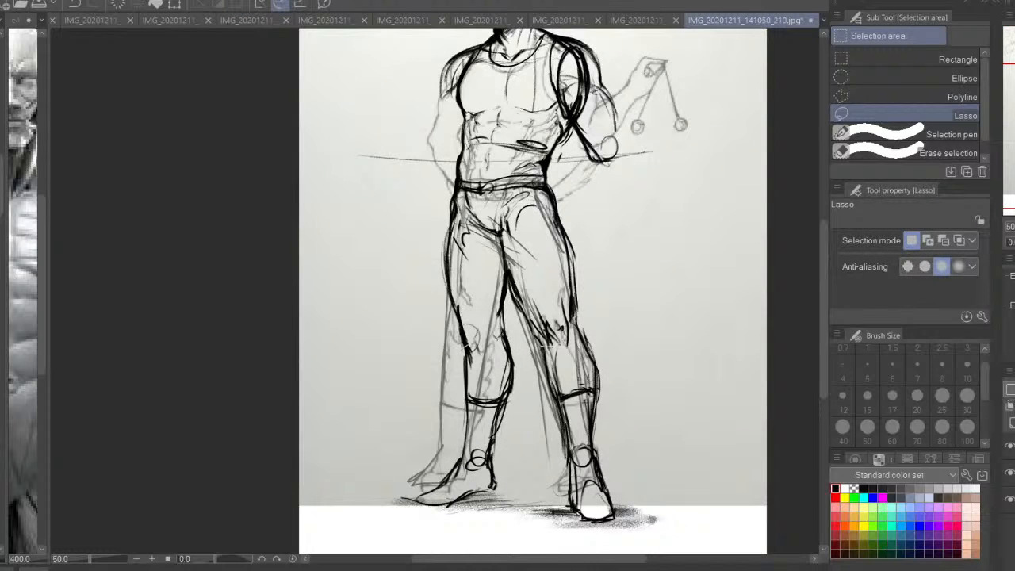
key("p")
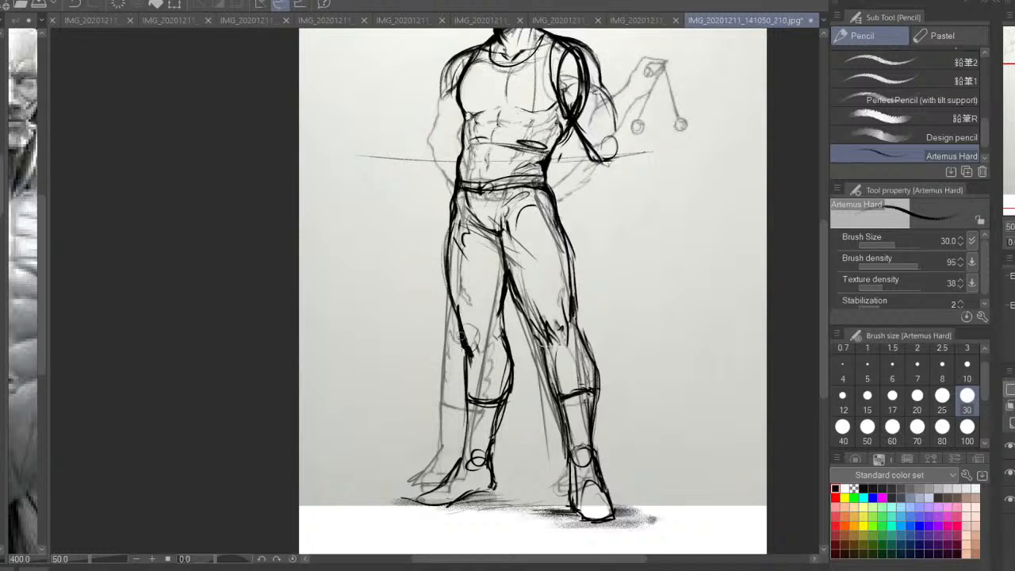
left_click_drag(462, 351, 445, 287)
key("h")
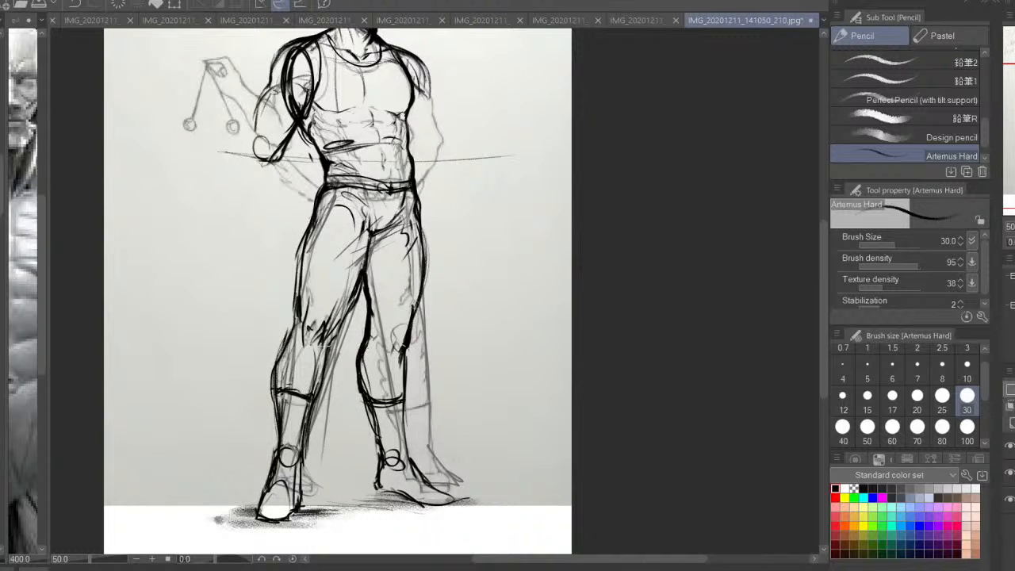
left_click_drag(433, 358, 550, 379)
left_click(892, 427)
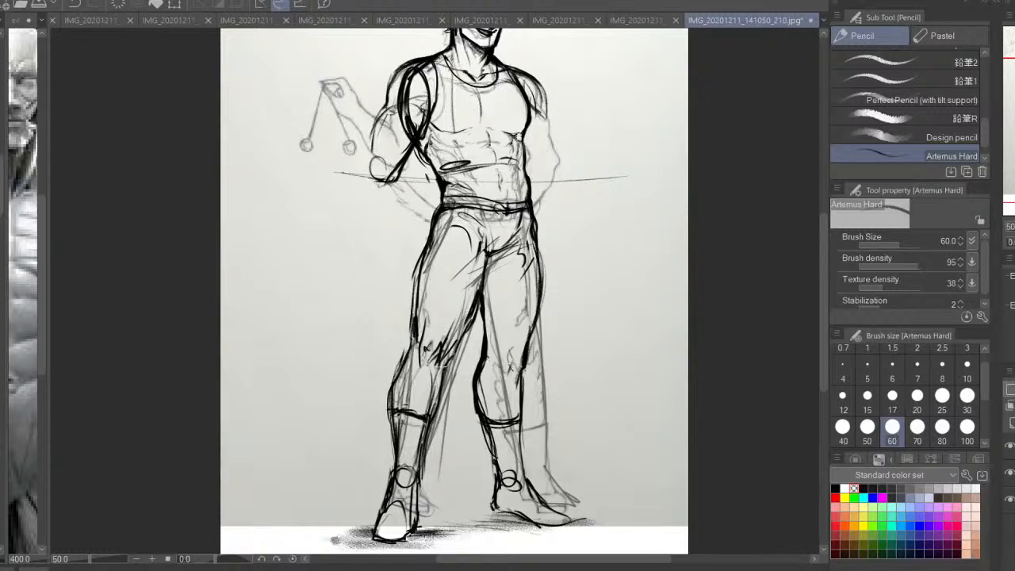
Draw the outer contour of the upper arm and forearm tucked behind the back, with Artemus Hard at size 30
left_click_drag(493, 237, 498, 385)
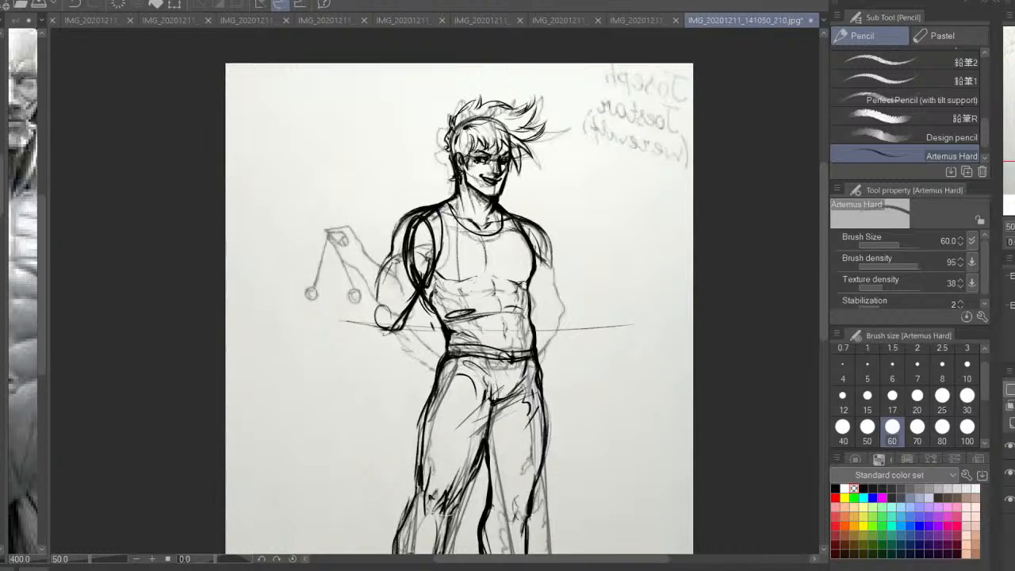
key("ctrl+plus")
left_click(967, 395)
key("h")
key("ctrl+plus")
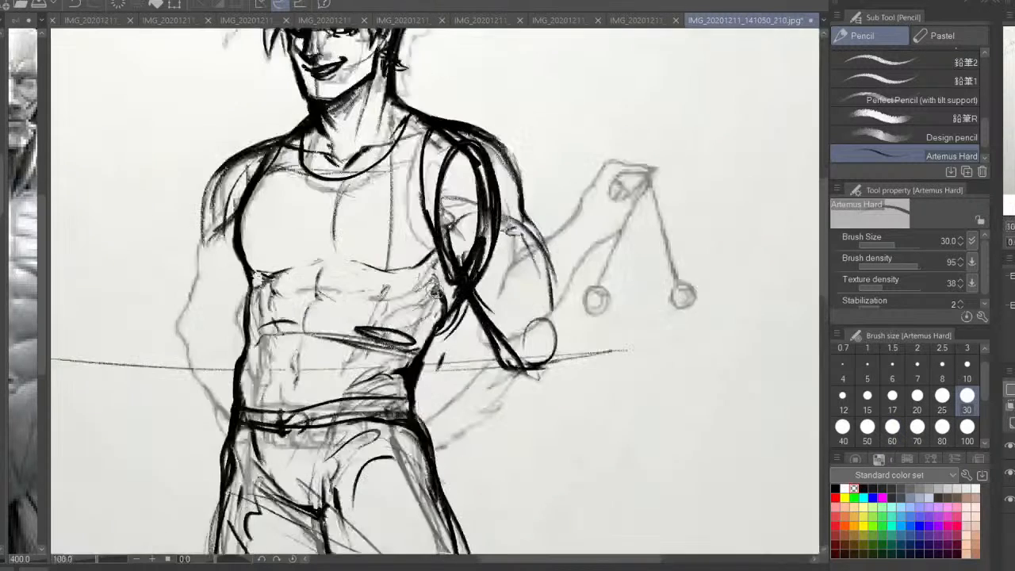
left_click_drag(434, 291, 563, 321)
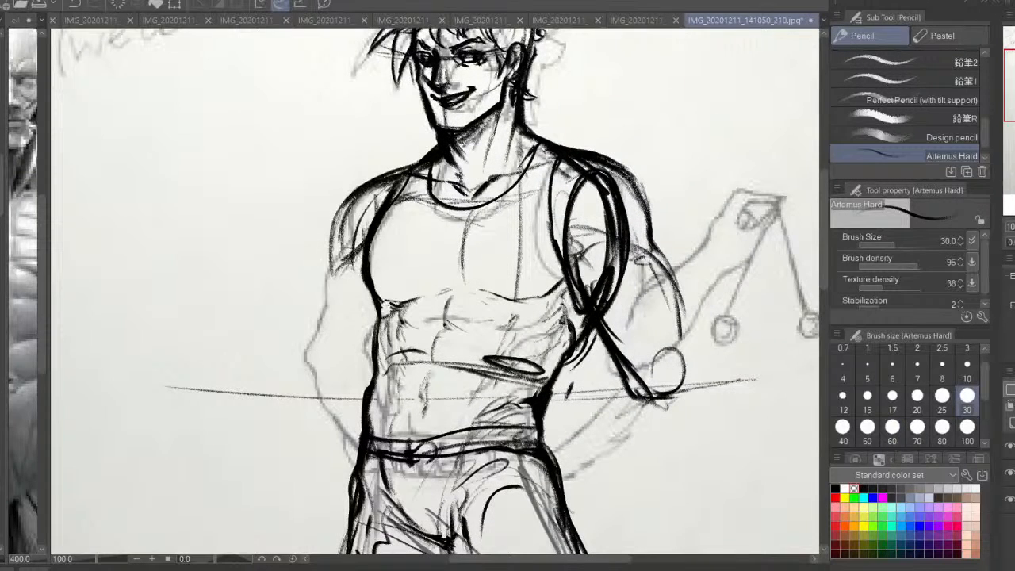
mouse_move(357, 248)
left_mouse_down()
mouse_move(321, 280)
mouse_move(295, 358)
mouse_move(316, 433)
mouse_move(343, 474)
left_mouse_up()
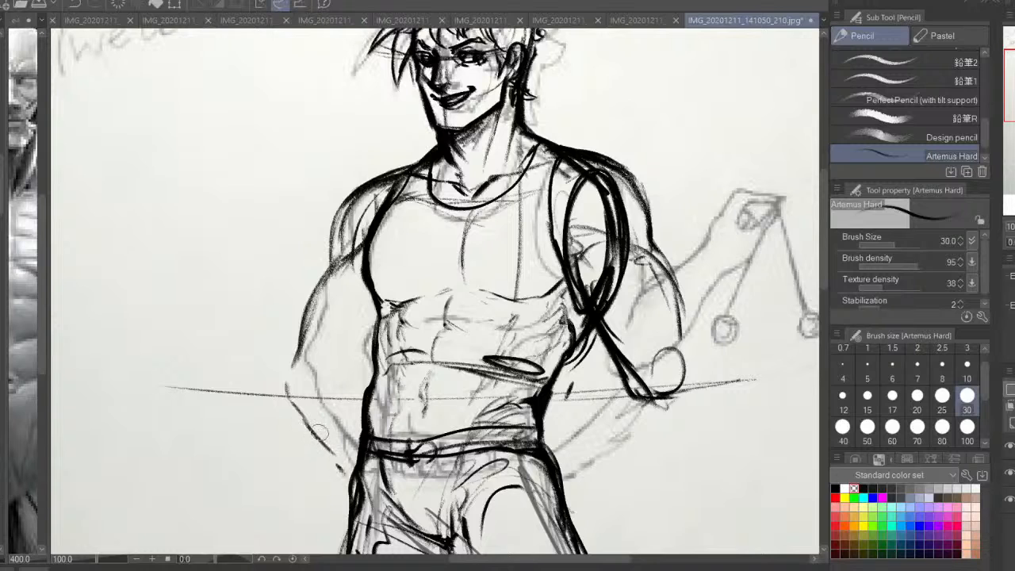
Add a round elbow joint and the inner arm contour where the tucked arm meets the waist
left_click_drag(297, 333, 321, 428)
left_click_drag(285, 355, 333, 414)
mouse_move(373, 331)
left_mouse_down()
mouse_move(361, 363)
mouse_move(369, 388)
left_mouse_up()
left_click_drag(328, 359, 364, 376)
left_click_drag(317, 316, 330, 361)
mouse_move(338, 271)
left_mouse_down()
mouse_move(316, 344)
mouse_move(347, 362)
left_mouse_up()
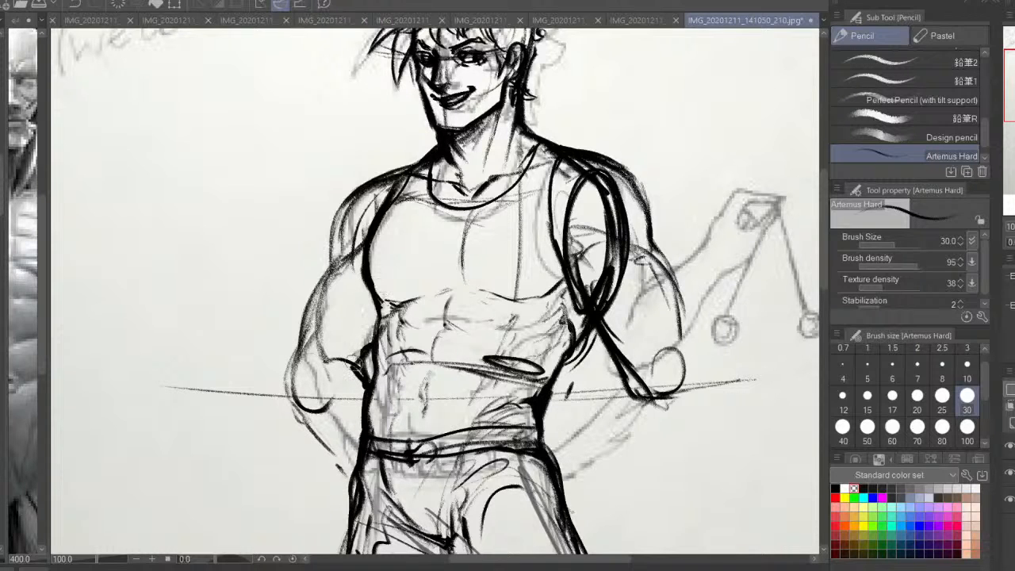
Thicken the outer elbow and forearm contour of the arm tucked behind the back
mouse_move(316, 291)
left_mouse_down()
mouse_move(295, 369)
mouse_move(307, 425)
mouse_move(359, 475)
left_mouse_up()
mouse_move(325, 359)
left_mouse_down()
mouse_move(291, 411)
mouse_move(307, 411)
mouse_move(340, 458)
mouse_move(287, 381)
mouse_move(286, 401)
left_mouse_up()
key("h")
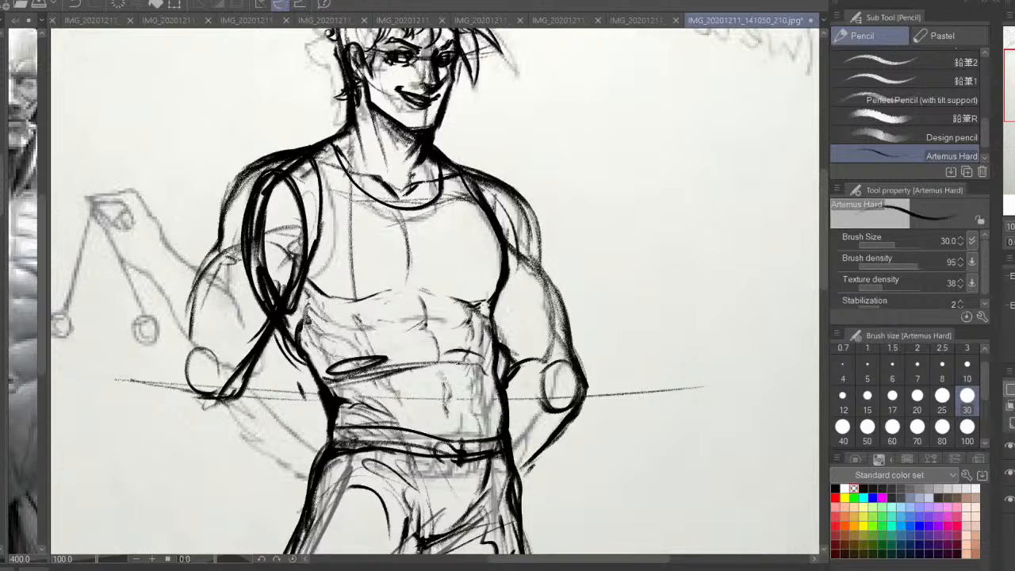
key("ctrl+z")
left_click_drag(588, 416, 645, 439)
mouse_move(556, 370)
left_mouse_down()
mouse_move(572, 384)
mouse_move(559, 398)
left_mouse_up()
left_click_drag(409, 368, 512, 374)
mouse_move(427, 356)
left_mouse_down()
mouse_move(382, 431)
mouse_move(366, 431)
mouse_move(279, 313)
mouse_move(298, 350)
left_mouse_up()
mouse_move(273, 306)
left_mouse_down()
mouse_move(306, 393)
mouse_move(349, 431)
left_mouse_up()
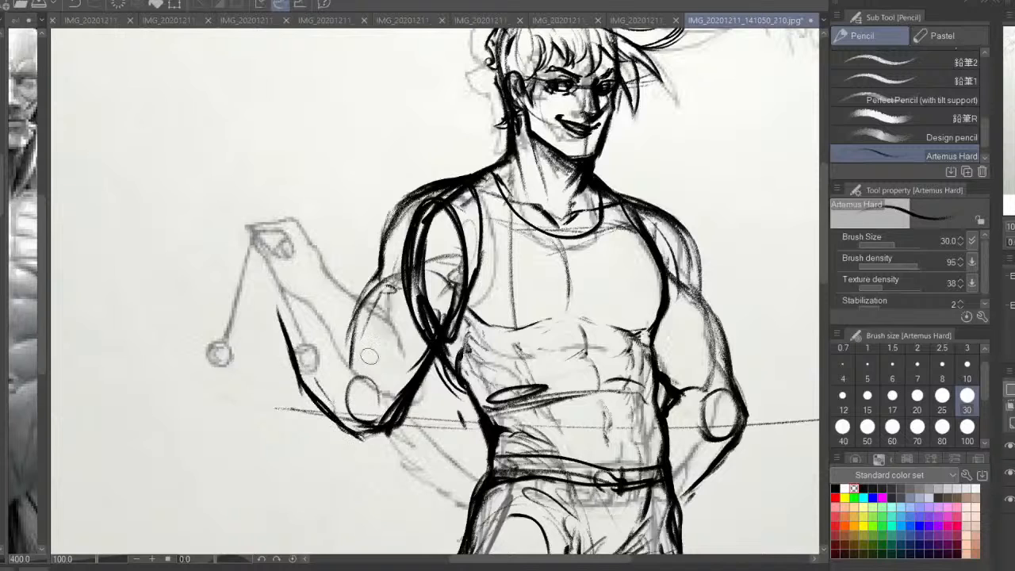
mouse_move(362, 347)
left_mouse_down()
mouse_move(386, 371)
mouse_move(309, 287)
mouse_move(349, 331)
left_mouse_up()
left_click_drag(349, 331, 388, 389)
mouse_move(374, 349)
left_mouse_down()
mouse_move(384, 428)
mouse_move(272, 364)
left_mouse_up()
key("h")
left_click_drag(489, 329, 499, 351)
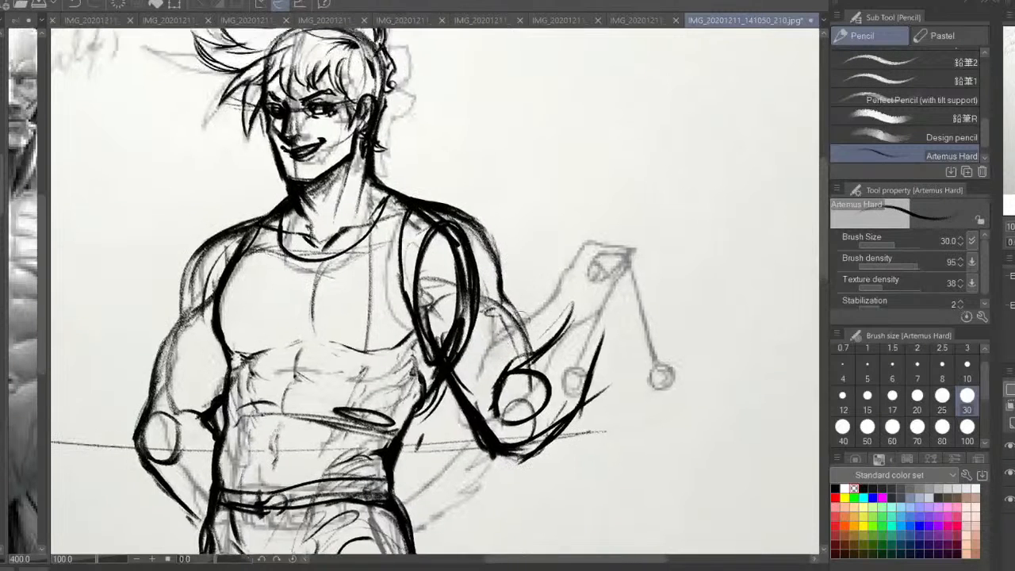
key("ctrl+z")
key("ctrl+z")
key("ctrl+z")
key("ctrl+z")
key("ctrl+z")
key("ctrl+z")
Draw the raised forearm angling up and outward from the elbow, with bold upper and lower contours and a rounded muscle at the elbow crease
mouse_move(493, 431)
left_mouse_down()
mouse_move(531, 434)
mouse_move(572, 391)
left_mouse_up()
left_click_drag(533, 432, 604, 339)
left_click_drag(564, 403, 601, 336)
mouse_move(582, 301)
left_mouse_down()
mouse_move(528, 342)
mouse_move(481, 411)
mouse_move(506, 354)
mouse_move(472, 399)
left_mouse_up()
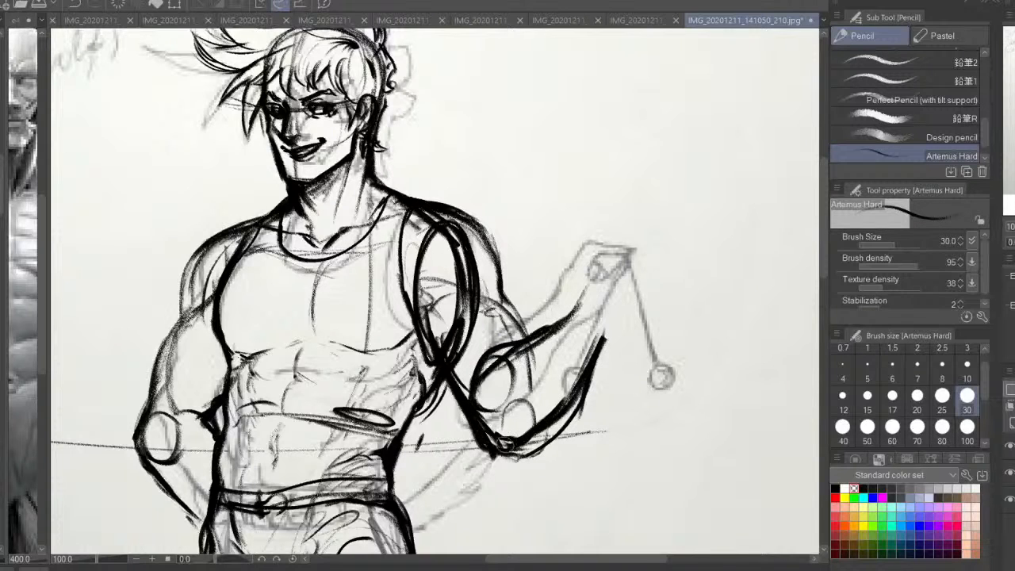
mouse_move(499, 449)
left_mouse_down()
mouse_move(570, 387)
mouse_move(617, 315)
left_mouse_up()
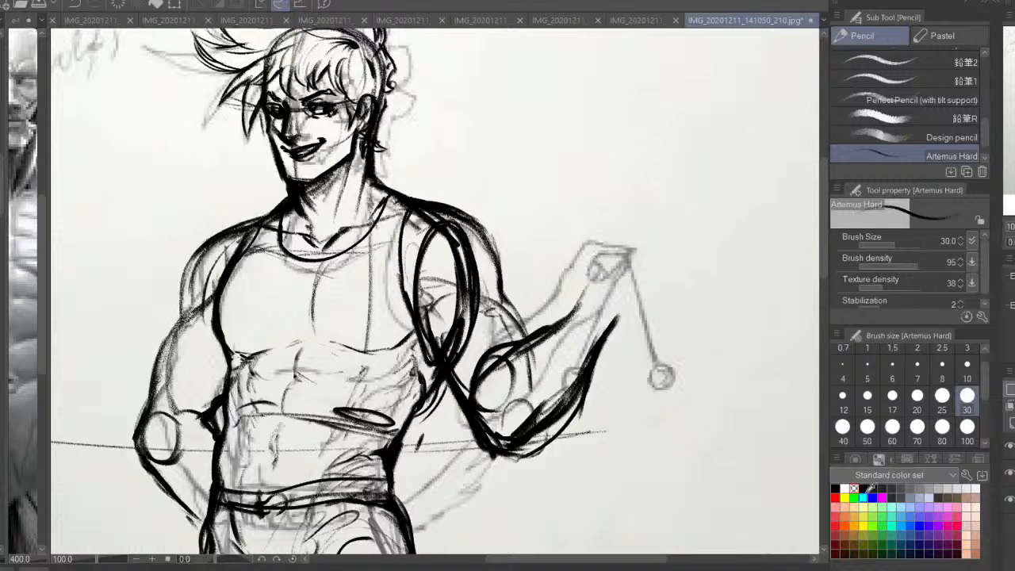
Erase the excess lines under the raised arm's elbow and the construction oval on its upper arm, using brush size 70 with transparent colour
left_click(916, 427)
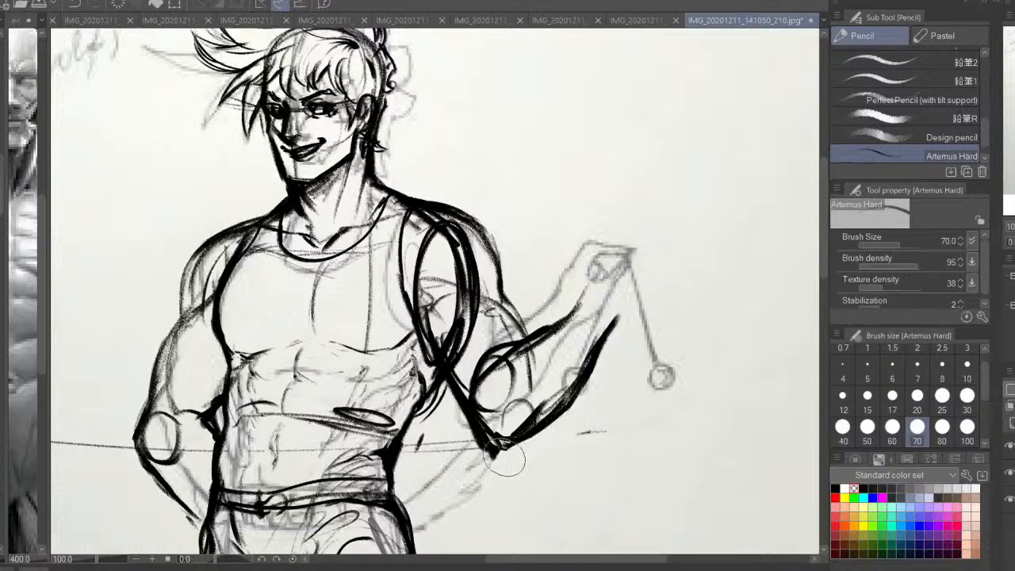
left_click_drag(504, 457, 484, 458)
mouse_move(483, 326)
left_mouse_down()
mouse_move(455, 349)
mouse_move(471, 326)
left_mouse_up()
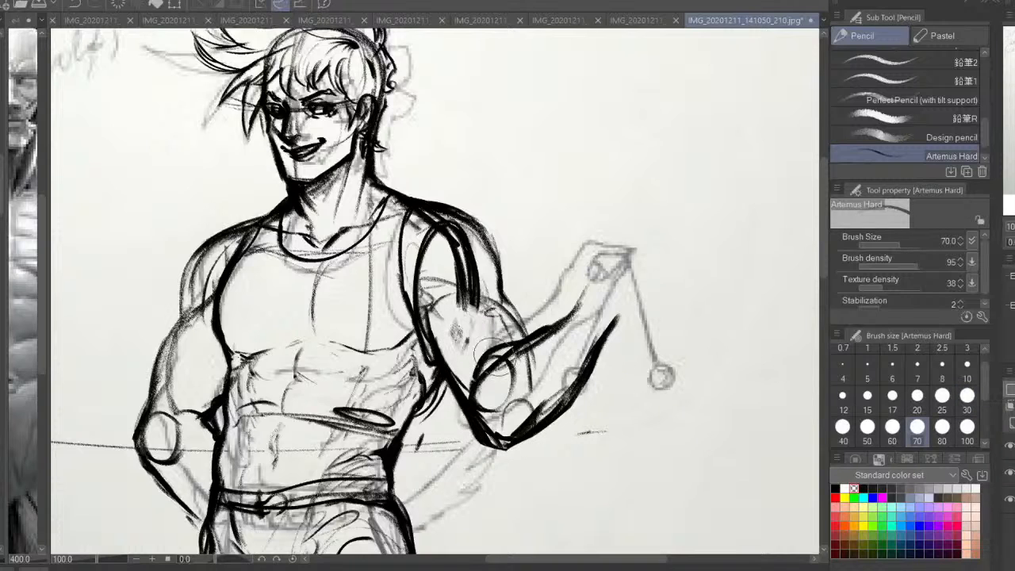
mouse_move(475, 439)
left_mouse_down()
mouse_move(460, 414)
mouse_move(528, 445)
mouse_move(563, 414)
left_mouse_up()
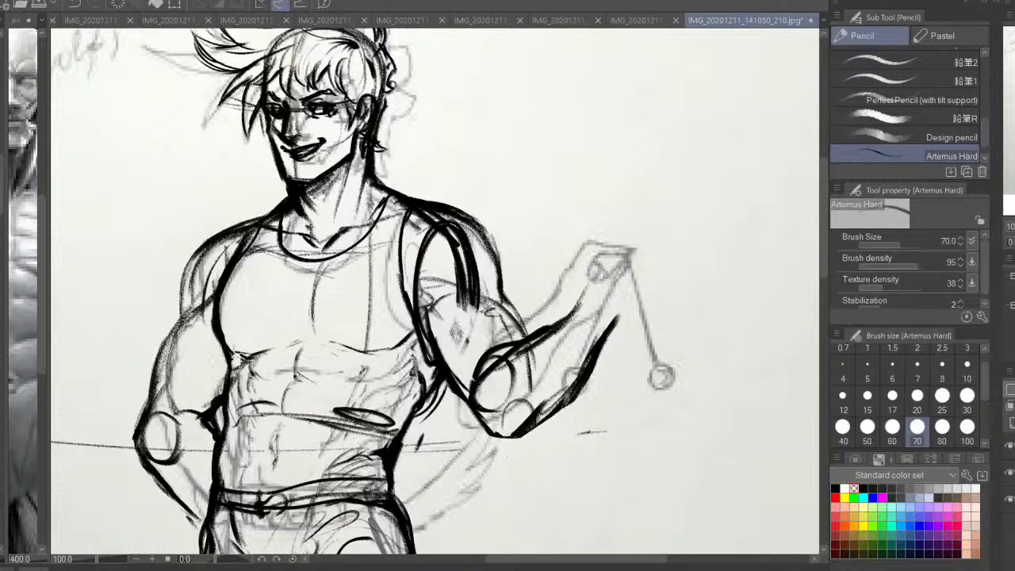
key("h")
left_click_drag(436, 379, 417, 400)
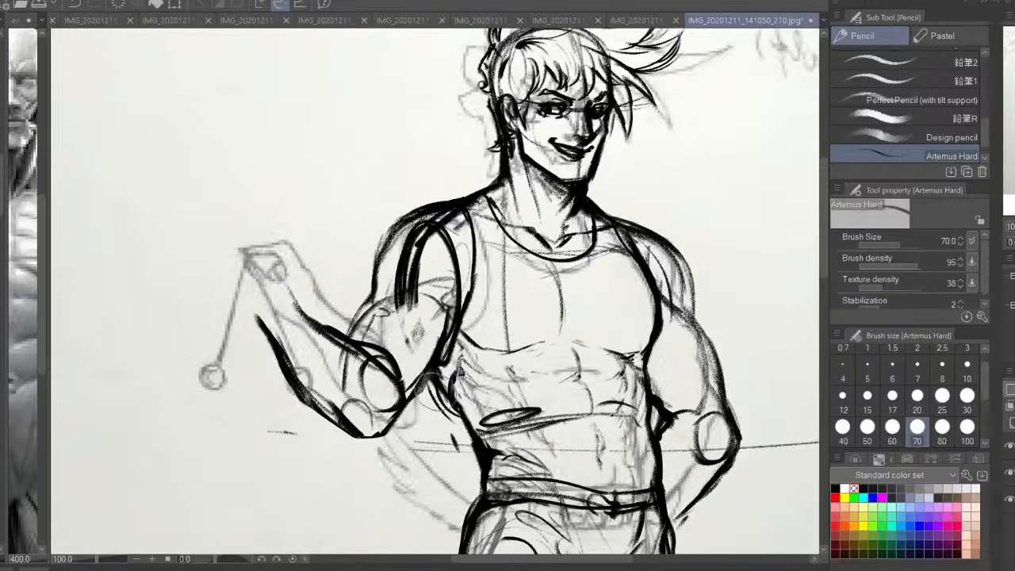
mouse_move(419, 248)
left_mouse_down()
mouse_move(432, 277)
mouse_move(434, 259)
left_mouse_up()
mouse_move(606, 377)
left_mouse_down()
mouse_move(632, 307)
mouse_move(628, 363)
left_mouse_up()
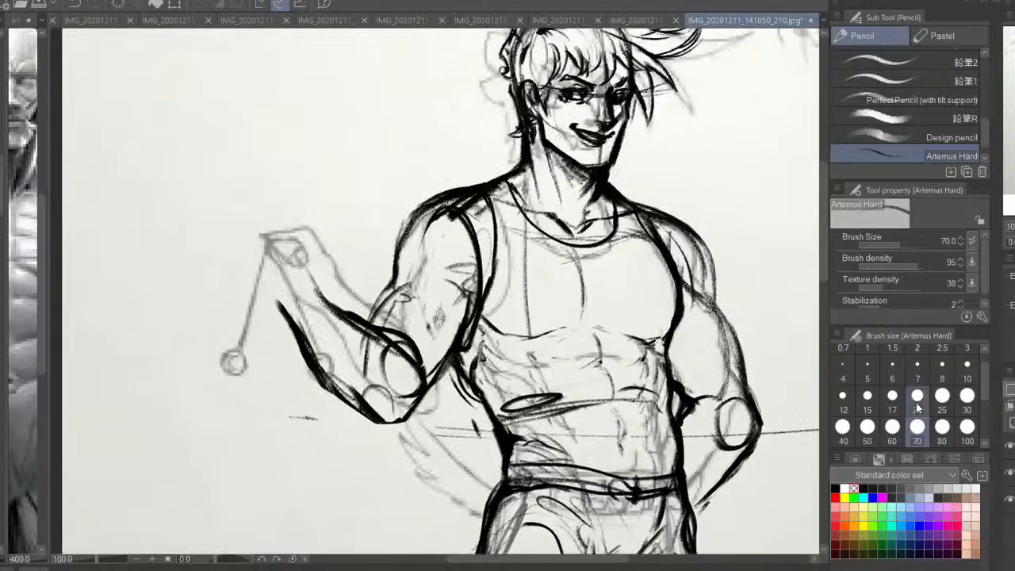
Draw curved muscle lines across the middle of the raised upper arm with the pencil
left_click(966, 364)
mouse_move(384, 292)
left_mouse_down()
mouse_move(400, 338)
mouse_move(407, 328)
left_mouse_up()
mouse_move(471, 309)
left_mouse_down()
mouse_move(430, 323)
mouse_move(434, 334)
left_mouse_up()
mouse_move(463, 315)
left_mouse_down()
mouse_move(424, 346)
mouse_move(479, 312)
left_mouse_up()
Draw the raised hand in black at size 25, with a bent wrist, palm and loosely curled fingers extending beyond the forearm
left_click(942, 398)
left_click_drag(443, 373, 465, 407)
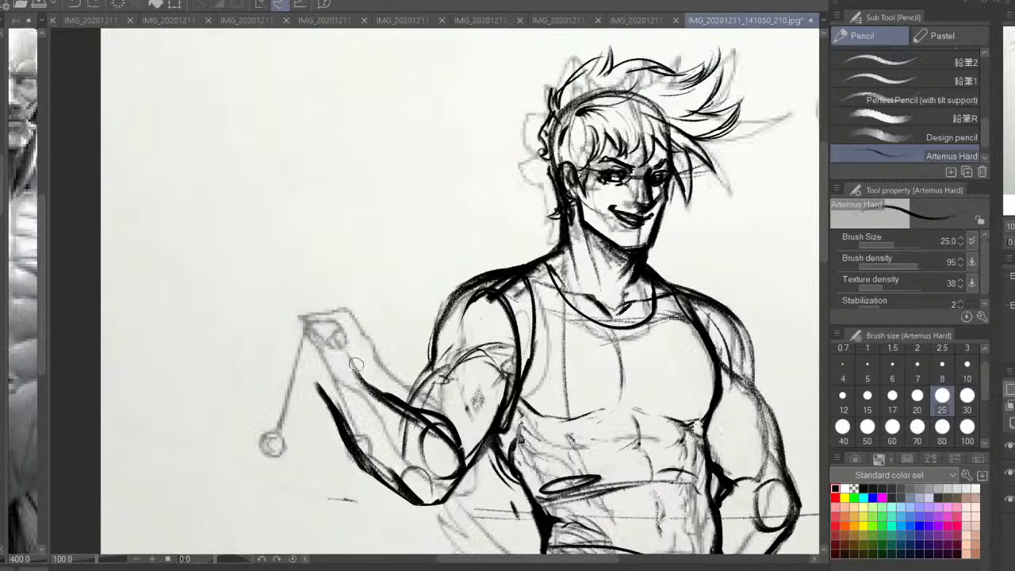
mouse_move(346, 348)
left_mouse_down()
mouse_move(278, 303)
mouse_move(240, 326)
mouse_move(285, 343)
mouse_move(276, 359)
mouse_move(303, 355)
mouse_move(341, 381)
left_mouse_up()
mouse_move(329, 328)
left_mouse_down()
mouse_move(294, 363)
mouse_move(342, 349)
mouse_move(358, 374)
mouse_move(333, 419)
left_mouse_up()
mouse_move(311, 376)
left_mouse_down()
mouse_move(360, 427)
mouse_move(301, 377)
left_mouse_up()
mouse_move(280, 323)
left_mouse_down()
mouse_move(266, 330)
mouse_move(288, 319)
mouse_move(247, 352)
mouse_move(274, 385)
mouse_move(270, 347)
left_mouse_up()
mouse_move(258, 328)
left_mouse_down()
mouse_move(248, 369)
mouse_move(275, 387)
mouse_move(238, 377)
mouse_move(291, 381)
left_mouse_up()
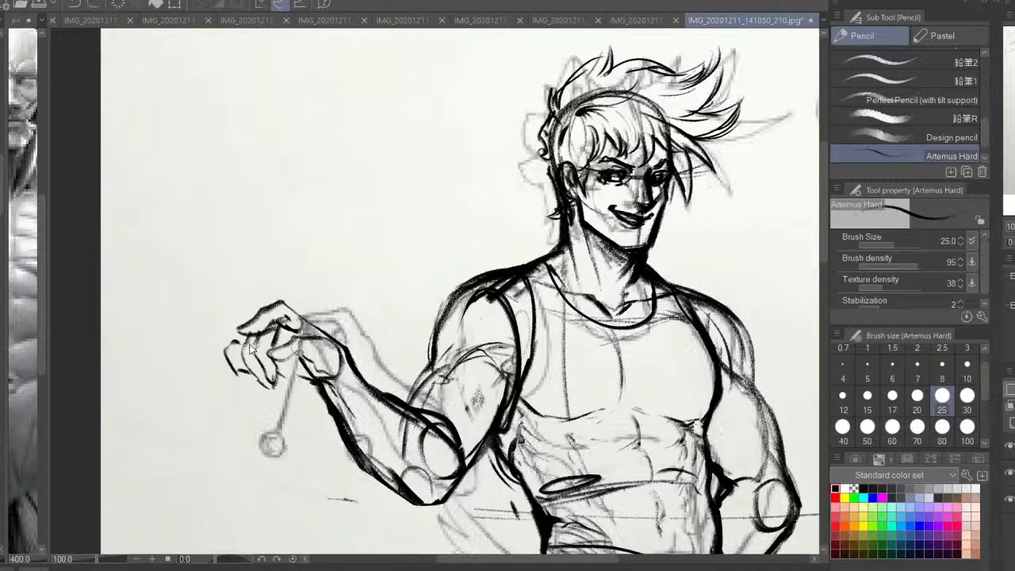
key("ctrl+z")
key("ctrl+z")
mouse_move(244, 338)
left_mouse_down()
mouse_move(230, 374)
mouse_move(298, 331)
left_mouse_up()
Unmirror the canvas and strengthen the lower edge of the raised hand's palm and wrist
key("ctrl+0")
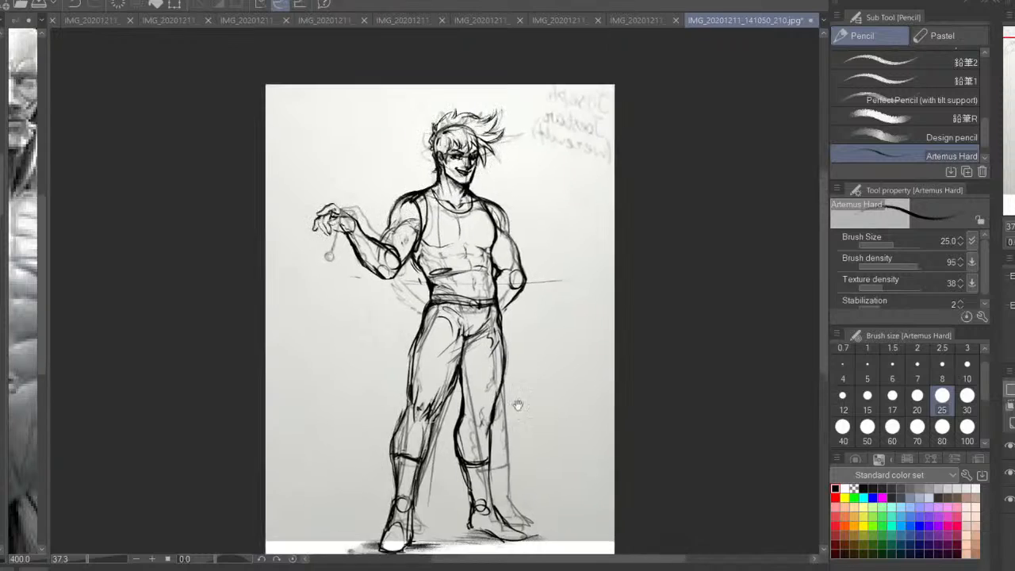
key("h")
key("ctrl+plus")
key("ctrl+plus")
key("ctrl+plus")
left_click_drag(764, 201, 677, 367)
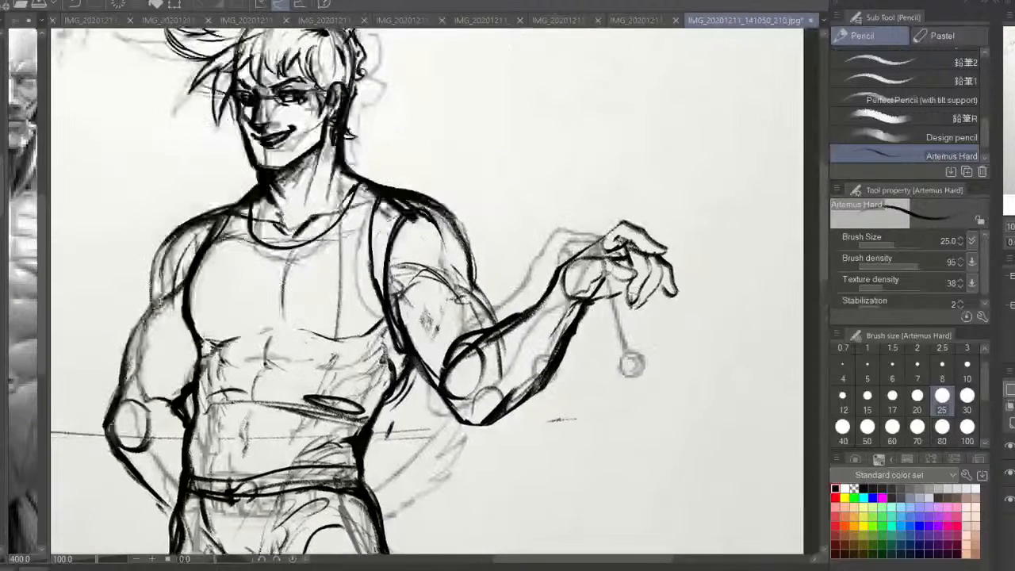
mouse_move(629, 290)
left_mouse_down()
mouse_move(574, 328)
mouse_move(570, 348)
left_mouse_up()
Lasso the raised hand, shift it closer to the forearm and scale it down slightly
key("m")
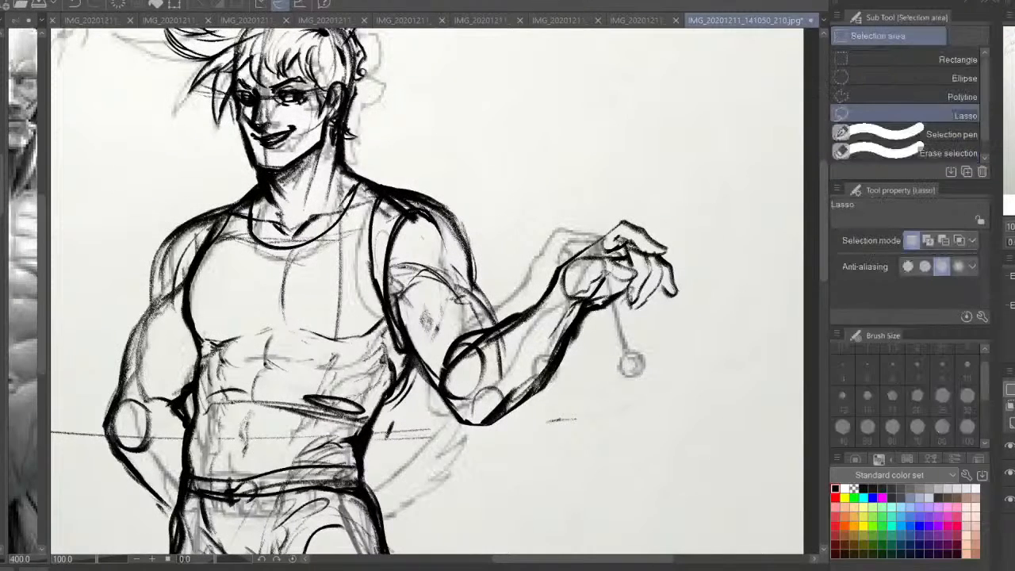
mouse_move(682, 209)
left_mouse_down()
mouse_move(541, 244)
mouse_move(704, 240)
left_mouse_up()
left_click(686, 370)
mouse_move(667, 315)
left_mouse_down()
mouse_move(658, 325)
mouse_move(667, 325)
left_mouse_up()
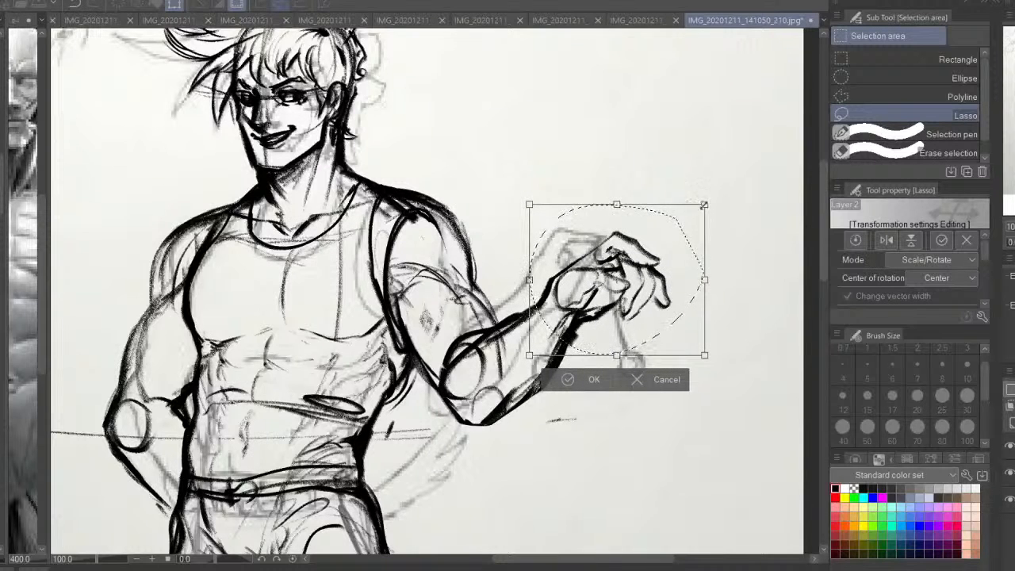
left_click_drag(704, 205, 701, 208)
key("Return")
left_click(763, 254)
left_click_drag(461, 228, 459, 264)
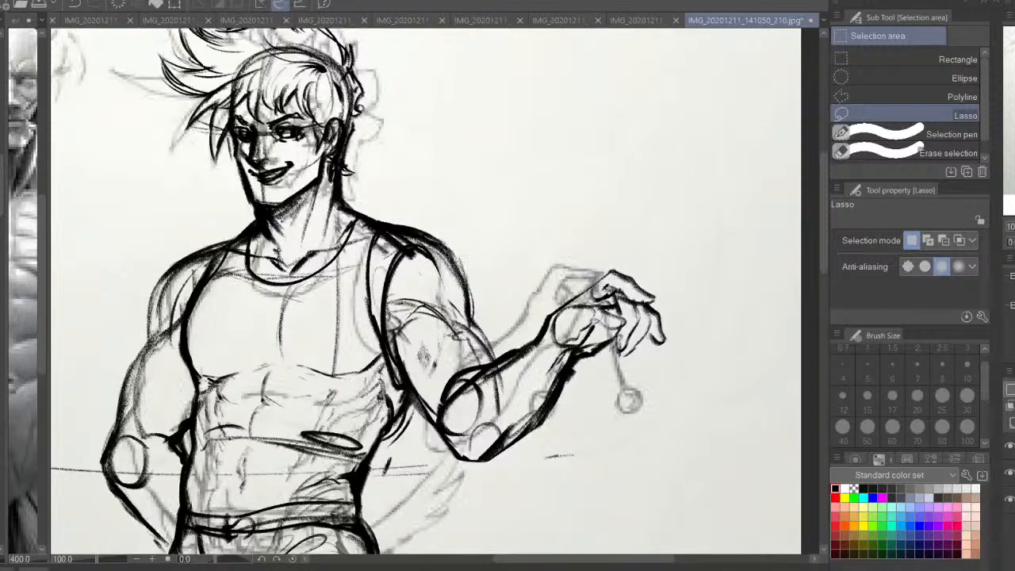
Draw a banded bracelet around the raised wrist and darken the lines between thumb and fingers with Artemus Hard
key("p")
left_click_drag(577, 358, 592, 349)
mouse_move(544, 323)
left_mouse_down()
mouse_move(563, 366)
mouse_move(541, 346)
mouse_move(559, 368)
left_mouse_up()
left_click_drag(531, 347, 555, 375)
mouse_move(609, 287)
left_mouse_down()
mouse_move(595, 301)
mouse_move(613, 297)
left_mouse_up()
left_click_drag(592, 291, 568, 308)
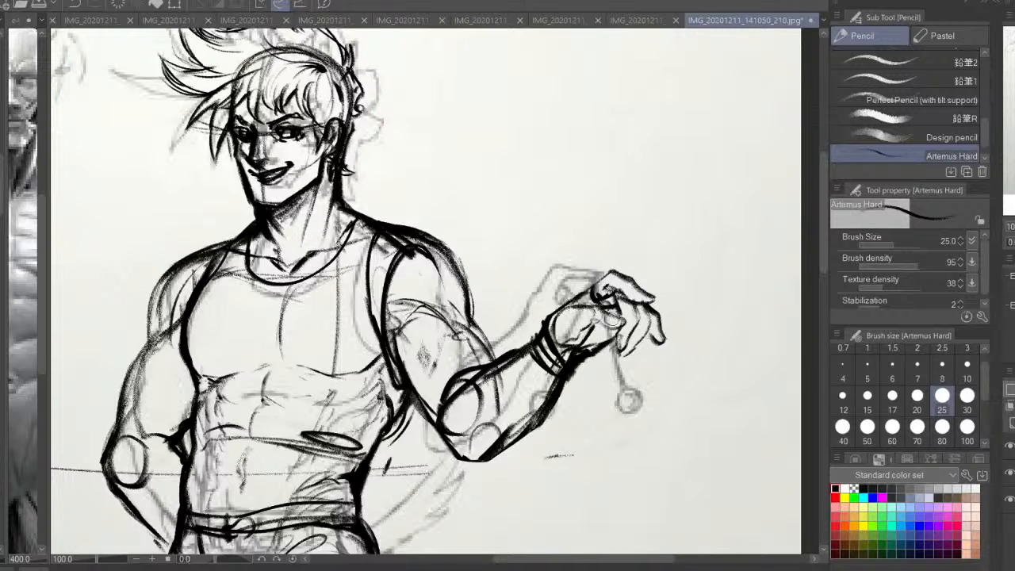
mouse_move(612, 332)
left_mouse_down()
mouse_move(609, 456)
mouse_move(674, 404)
mouse_move(694, 437)
mouse_move(693, 405)
mouse_move(646, 377)
mouse_move(694, 458)
left_mouse_up()
key("ctrl+z")
key("ctrl+z")
key("ctrl+z")
key("ctrl+z")
Draw two strings hanging from the raised hand, each ending in a round ball, and touch up the finger and wrist lines
left_click_drag(627, 327, 679, 409)
mouse_move(680, 411)
left_mouse_down()
mouse_move(694, 425)
mouse_move(675, 410)
left_mouse_up()
left_click_drag(612, 271, 601, 298)
left_click_drag(627, 322, 645, 343)
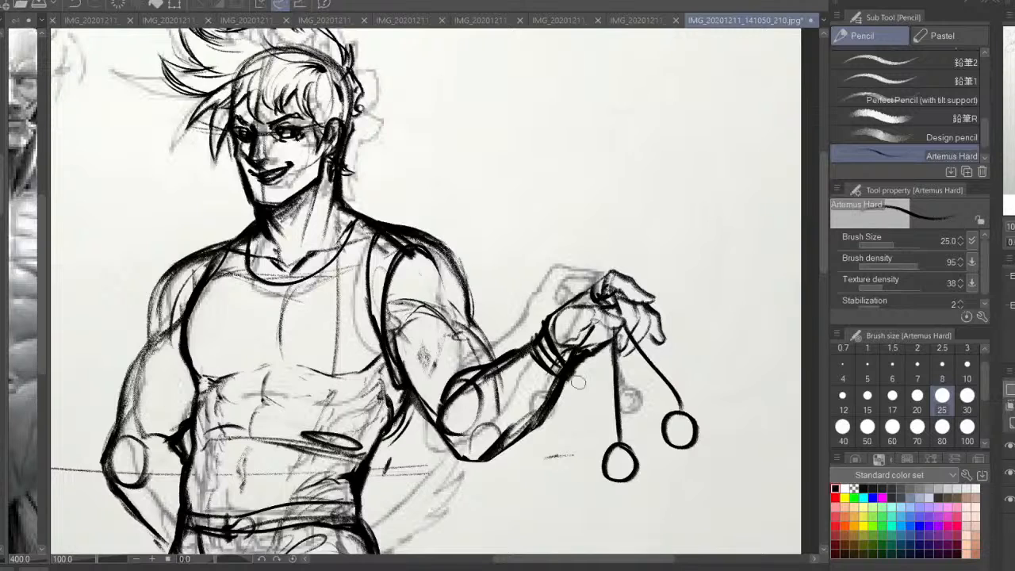
mouse_move(586, 351)
left_mouse_down()
mouse_move(564, 336)
mouse_move(448, 386)
mouse_move(469, 391)
mouse_move(459, 441)
mouse_move(490, 464)
mouse_move(577, 417)
mouse_move(585, 375)
mouse_move(616, 333)
left_mouse_up()
Erase overlapping lines around the bracelet and the tucked arm's elbow, using brush size 60 with transparent colour
left_click(854, 489)
left_click(892, 427)
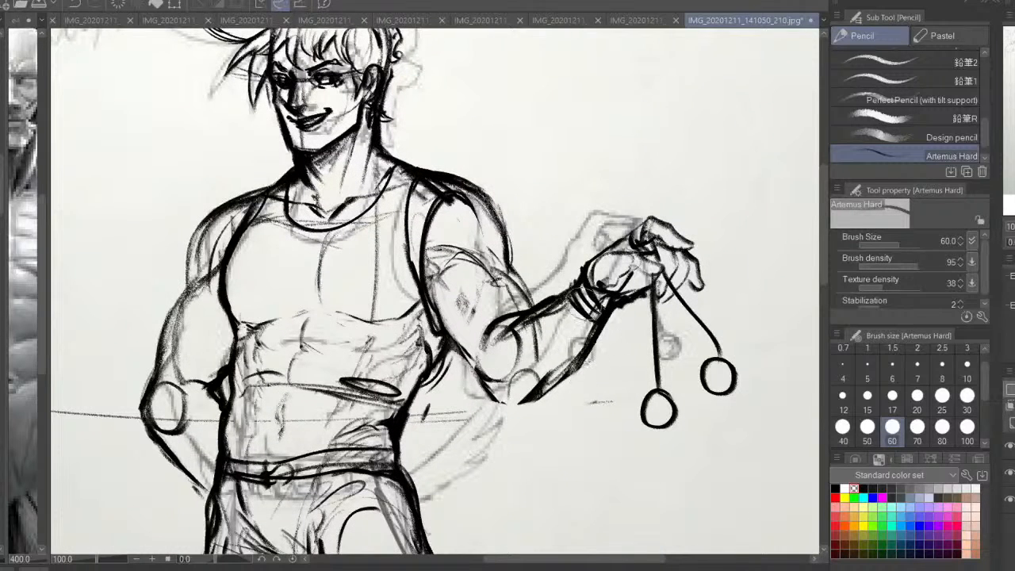
left_click_drag(574, 304, 584, 317)
left_click_drag(160, 432, 180, 443)
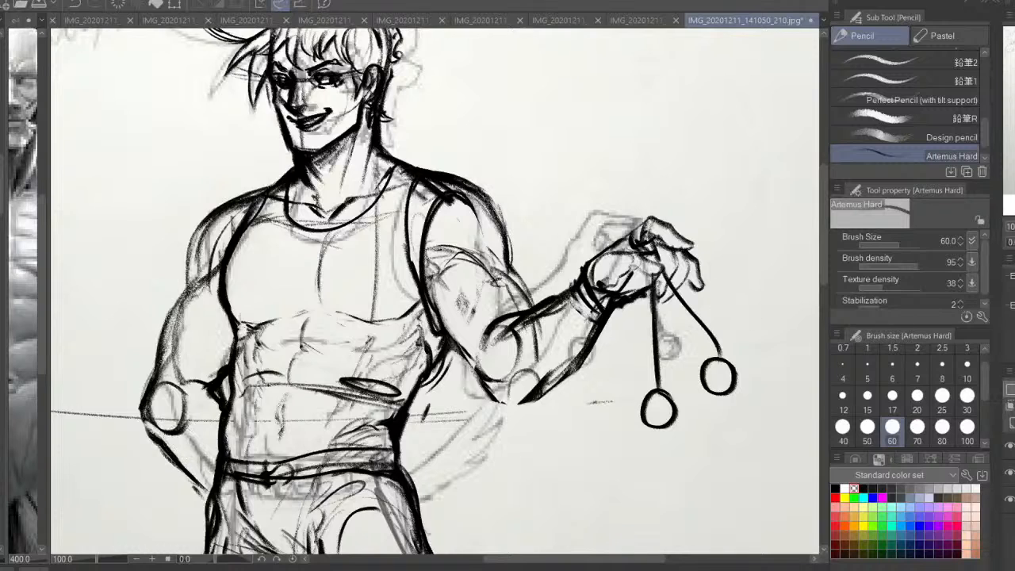
key("ctrl+minus")
left_click_drag(594, 388, 694, 222)
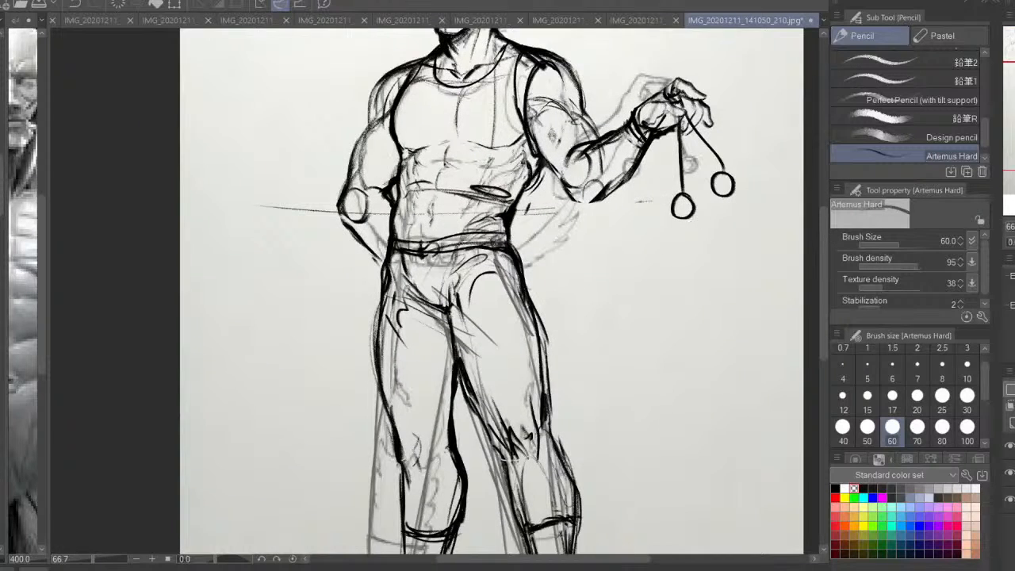
Mirror the canvas and hide the original sketch layer so only the redrawn figure shows
key("h")
key("ctrl+minus")
left_click_drag(572, 366, 621, 326)
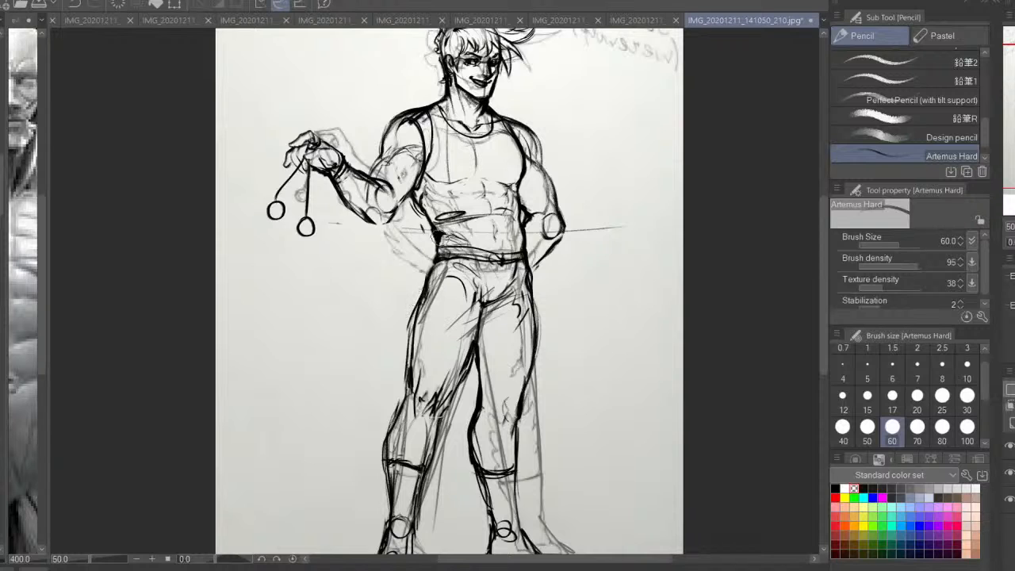
mouse_move(673, 255)
left_mouse_down()
mouse_move(689, 309)
mouse_move(720, 330)
mouse_move(701, 275)
left_mouse_up()
left_click(1010, 474)
key("ctrl+minus")
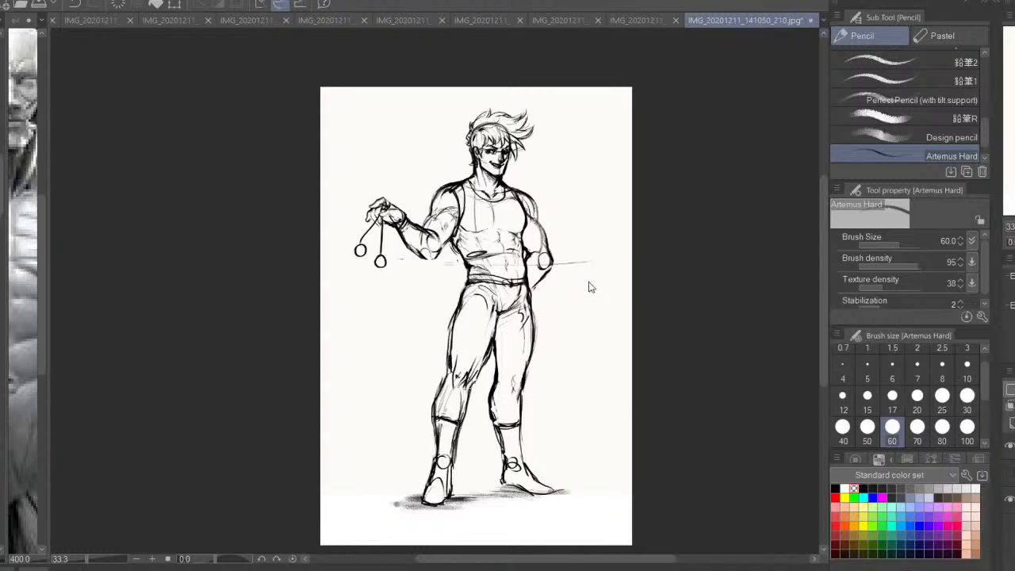
Save the redrawn figure in IMG_20201211_141050_210.jpg and close the document
key("ctrl+s")
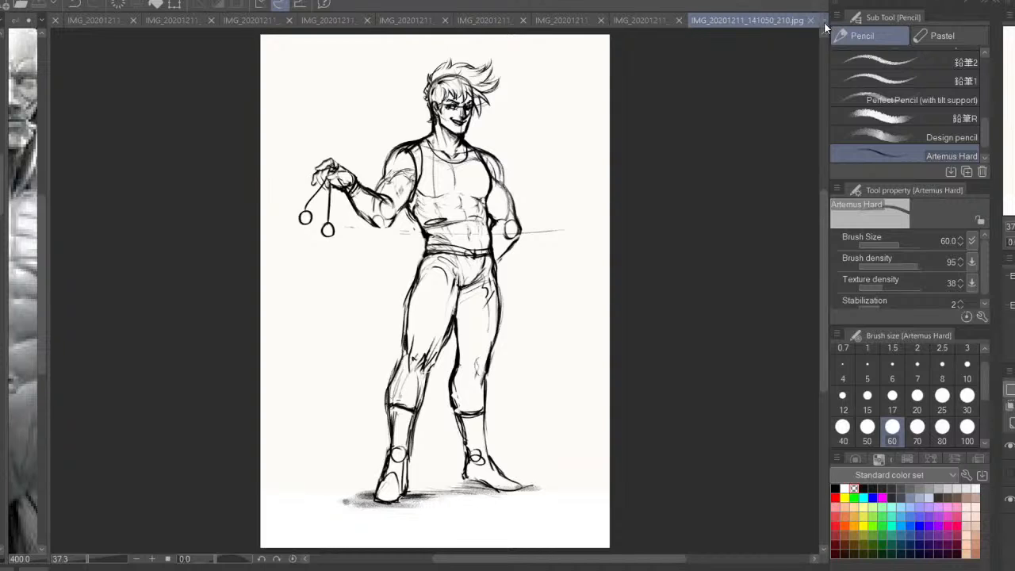
left_click(818, 16)
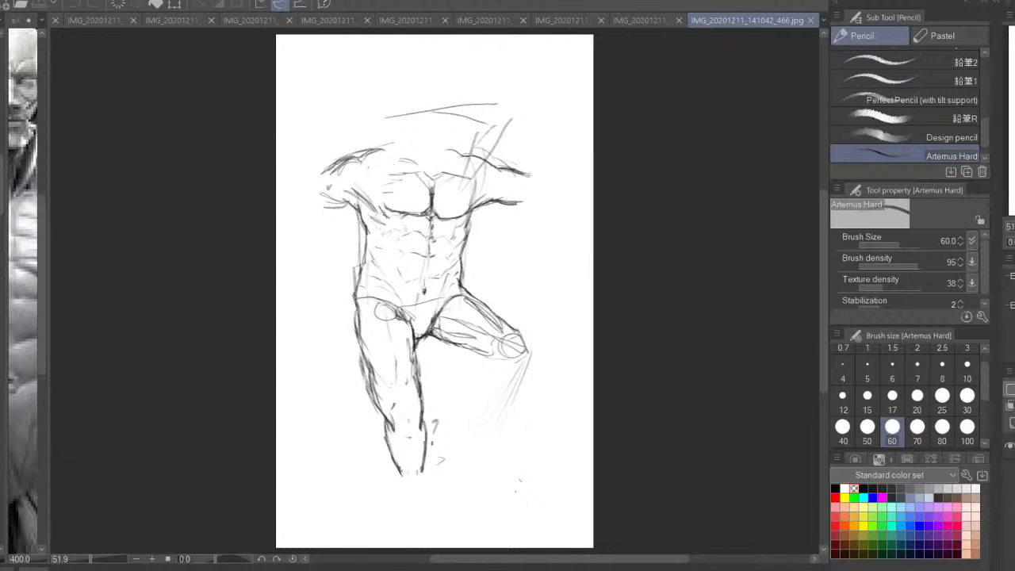
Mirror the canvas and fade the sketch with a translucent white fill, with a new layer and the black Artemus Hard pencil ready
key("h")
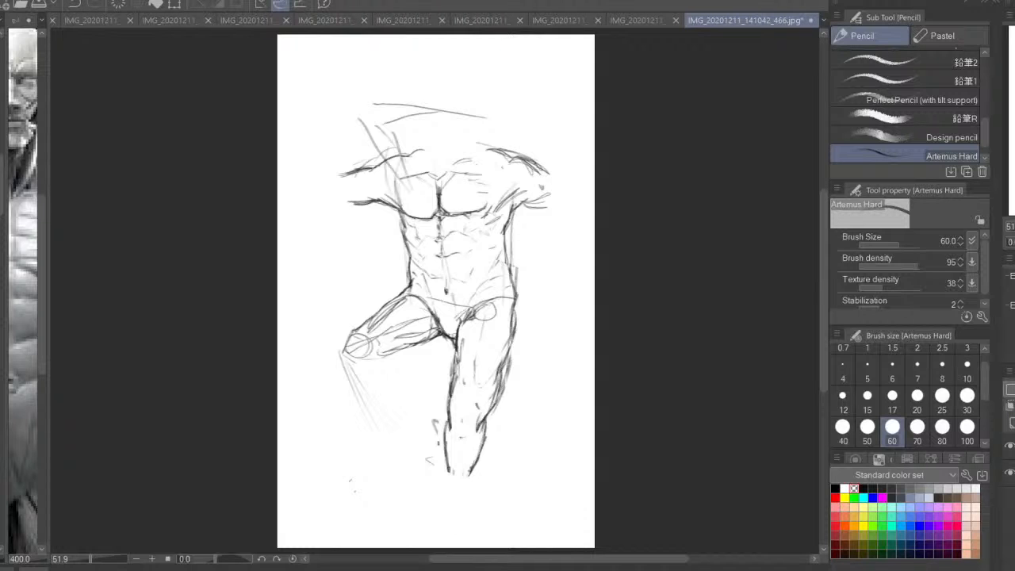
key("g")
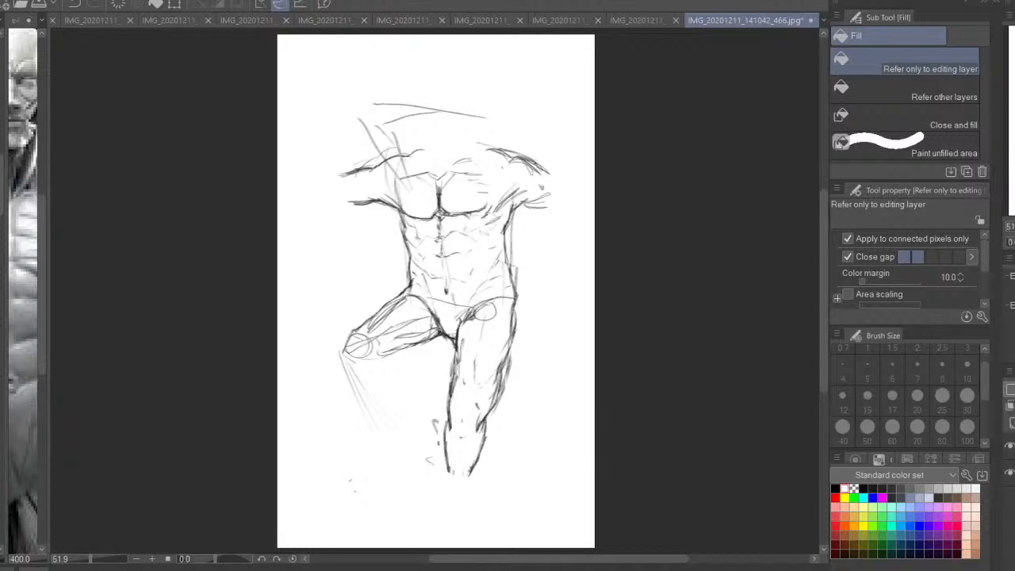
left_click(436, 290)
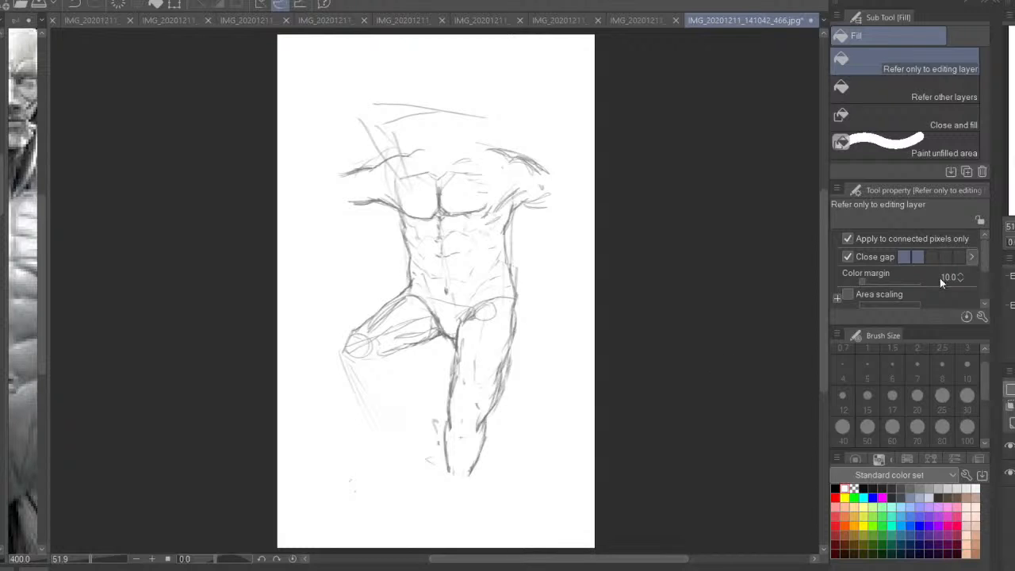
key("ctrl+plus")
left_click_drag(444, 246, 452, 340)
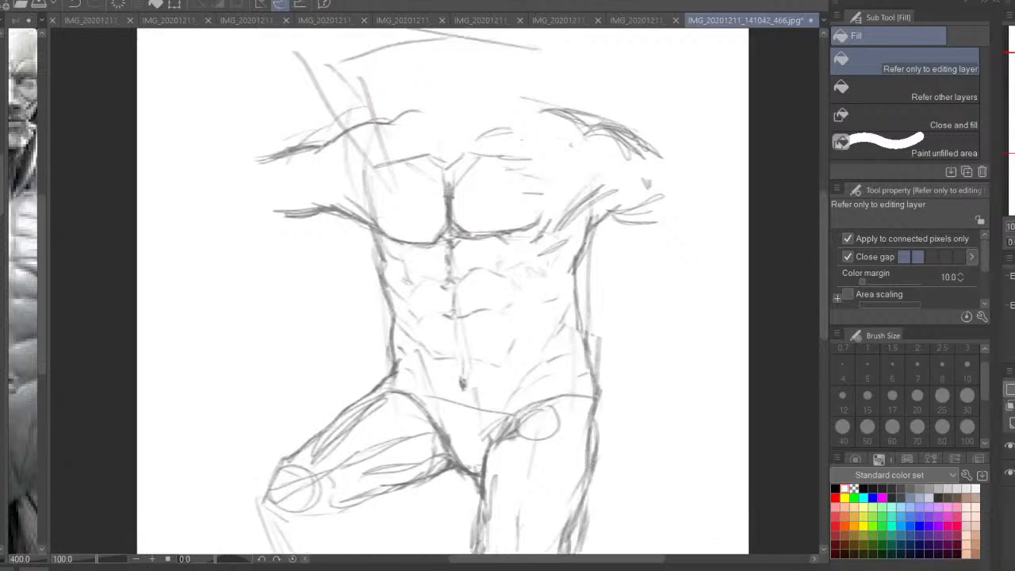
key("p")
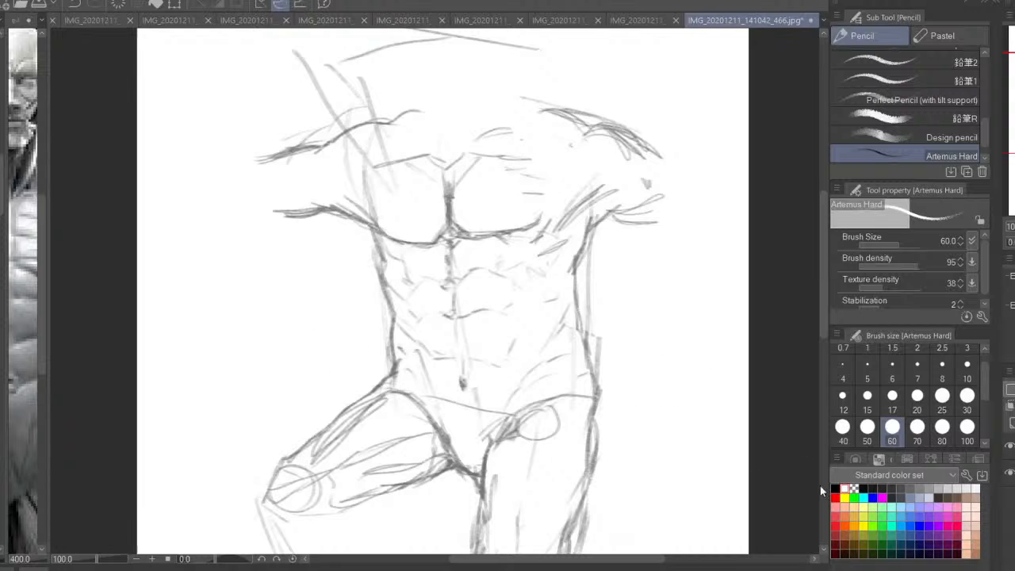
key("ctrl+minus")
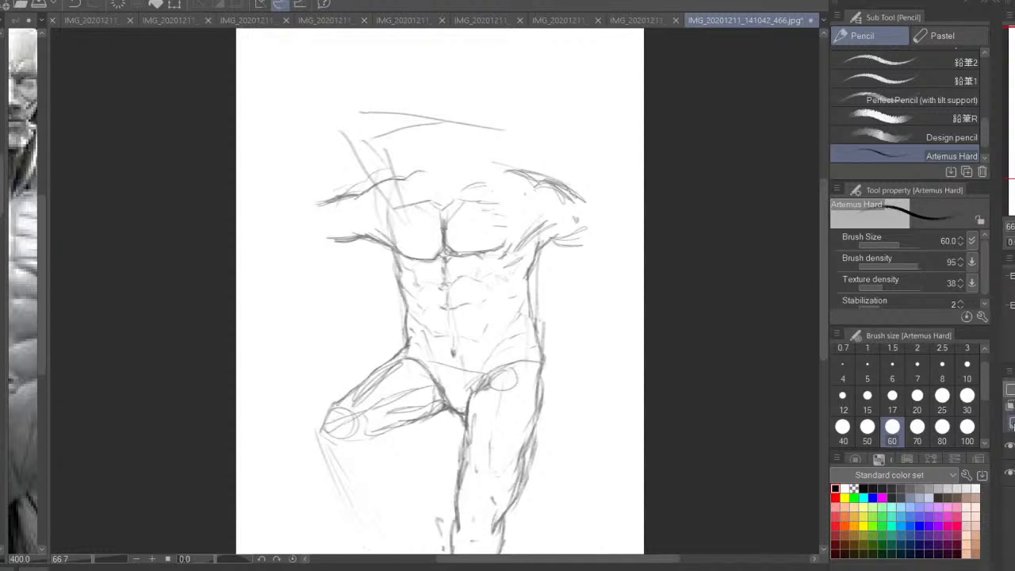
key("ctrl+minus")
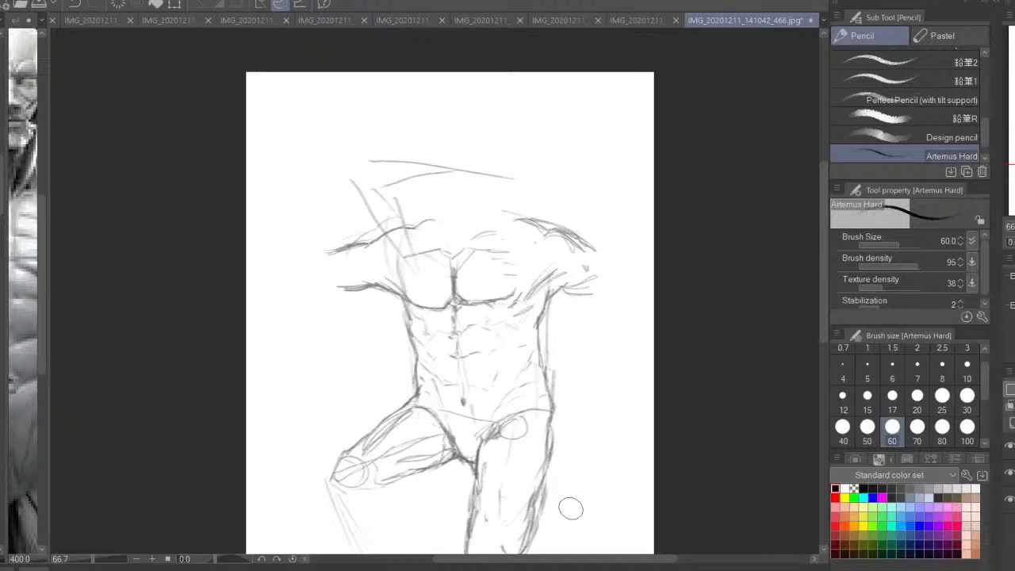
left_click_drag(441, 299, 458, 274)
mouse_move(568, 198)
left_mouse_down()
mouse_move(402, 209)
mouse_move(429, 206)
left_mouse_up()
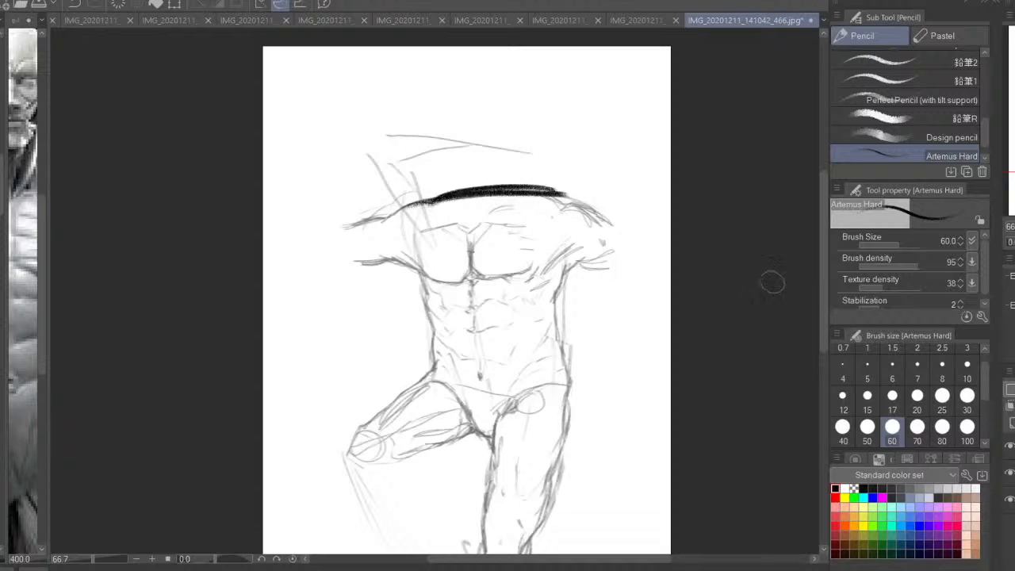
key("ctrl+z")
key("ctrl+z")
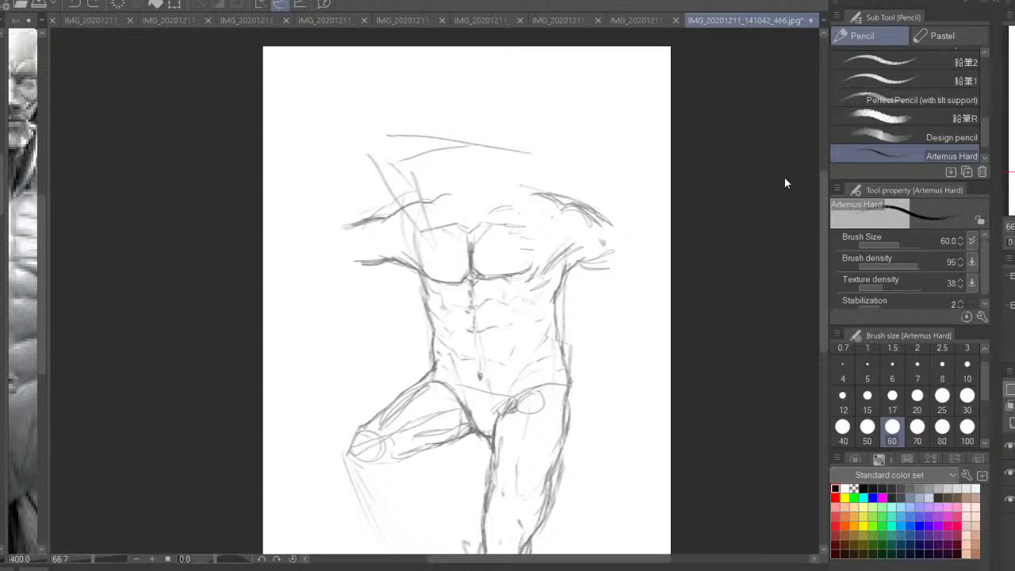
scroll(784, 177, "up", 2)
key("ctrl+0")
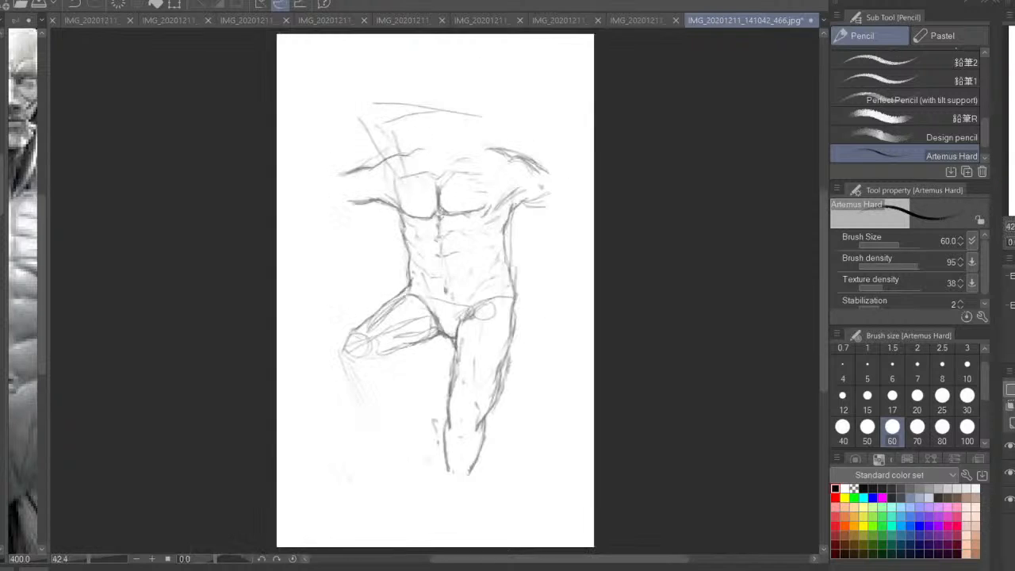
mouse_move(481, 150)
left_mouse_down()
mouse_move(502, 184)
mouse_move(407, 186)
left_mouse_up()
left_click_drag(522, 179, 435, 181)
key("ctrl+z")
key("ctrl+z")
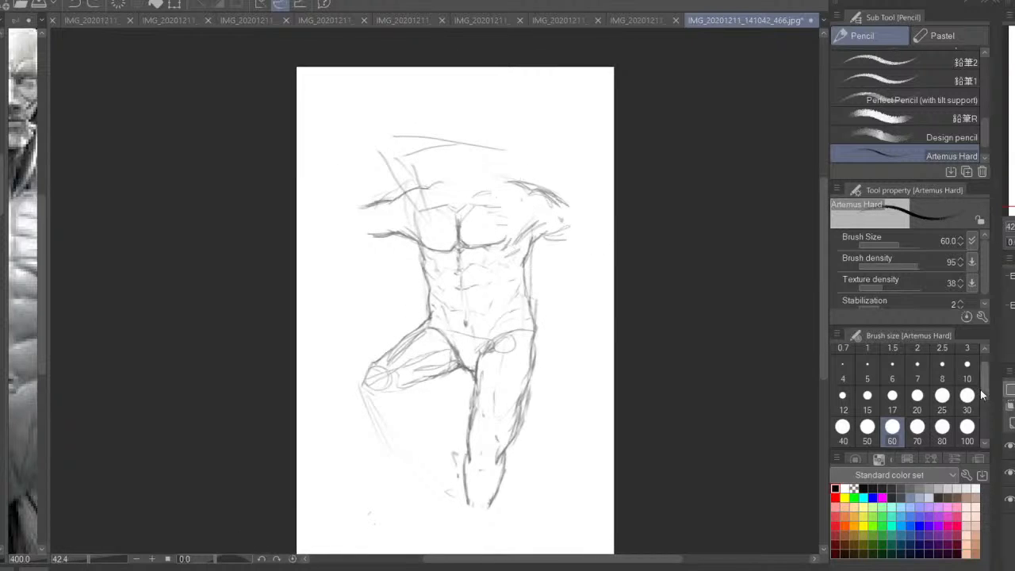
Draw a curved shoulder line across the faded chest and a short neck guide using brush size 25
left_click(942, 394)
left_click_drag(539, 181, 411, 190)
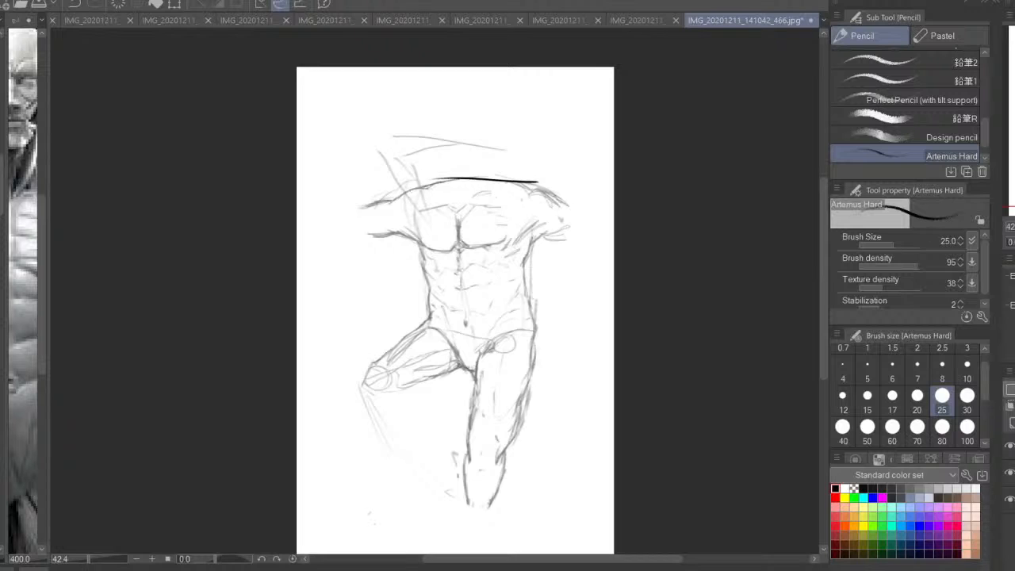
key("ctrl+plus")
key("ctrl+z")
mouse_move(543, 164)
left_mouse_down()
mouse_move(452, 164)
mouse_move(454, 187)
left_mouse_up()
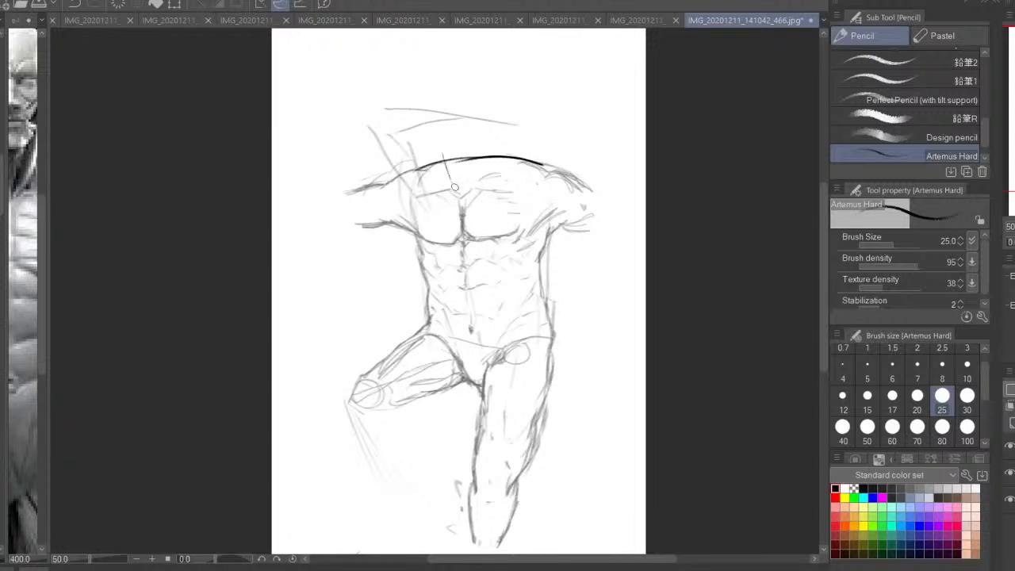
left_click_drag(443, 141, 455, 194)
Outline both sides of the torso down to the waist, and draw the V-shaped pelvis and the hip crest
mouse_move(431, 162)
left_mouse_down()
mouse_move(405, 244)
mouse_move(406, 231)
mouse_move(428, 326)
left_mouse_up()
mouse_move(558, 209)
left_mouse_down()
mouse_move(543, 284)
mouse_move(548, 352)
left_mouse_up()
left_click_drag(555, 230, 544, 290)
mouse_move(408, 225)
left_mouse_down()
mouse_move(463, 390)
mouse_move(544, 333)
mouse_move(476, 389)
left_mouse_up()
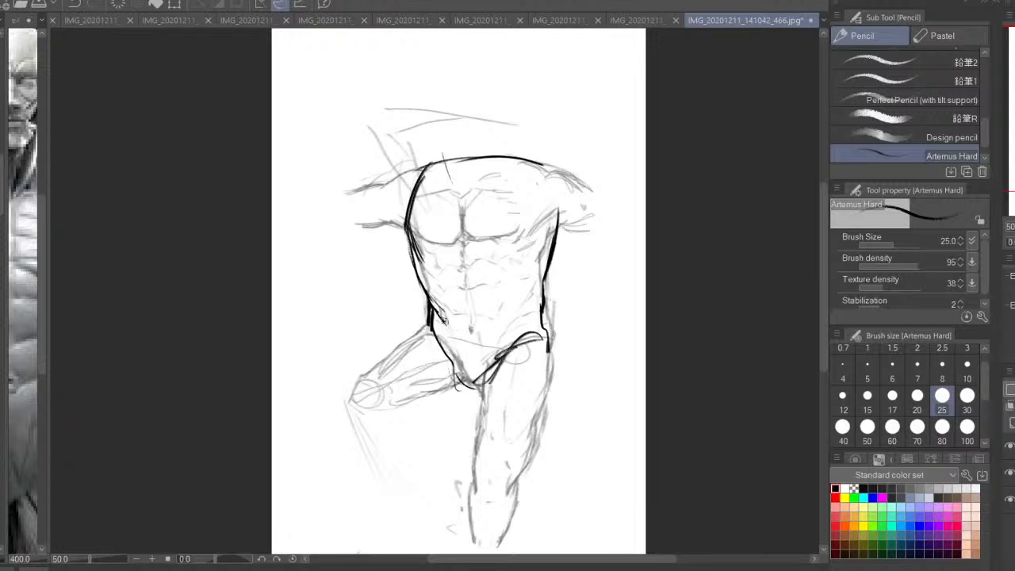
mouse_move(534, 323)
left_mouse_down()
mouse_move(520, 314)
mouse_move(504, 344)
left_mouse_up()
mouse_move(527, 314)
left_mouse_down()
mouse_move(550, 352)
mouse_move(562, 318)
left_mouse_up()
Sketch the bent leg's upper and lower thigh contours and its pointed knee with brush size 30
left_click(966, 394)
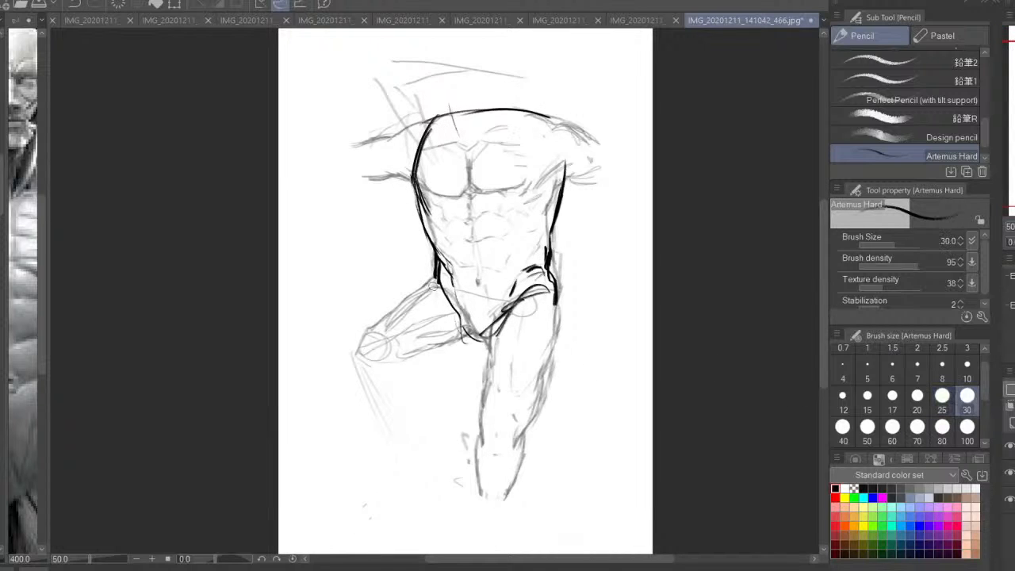
left_click_drag(406, 296, 396, 305)
key("ctrl+z")
mouse_move(436, 279)
left_mouse_down()
mouse_move(372, 314)
mouse_move(338, 371)
left_mouse_up()
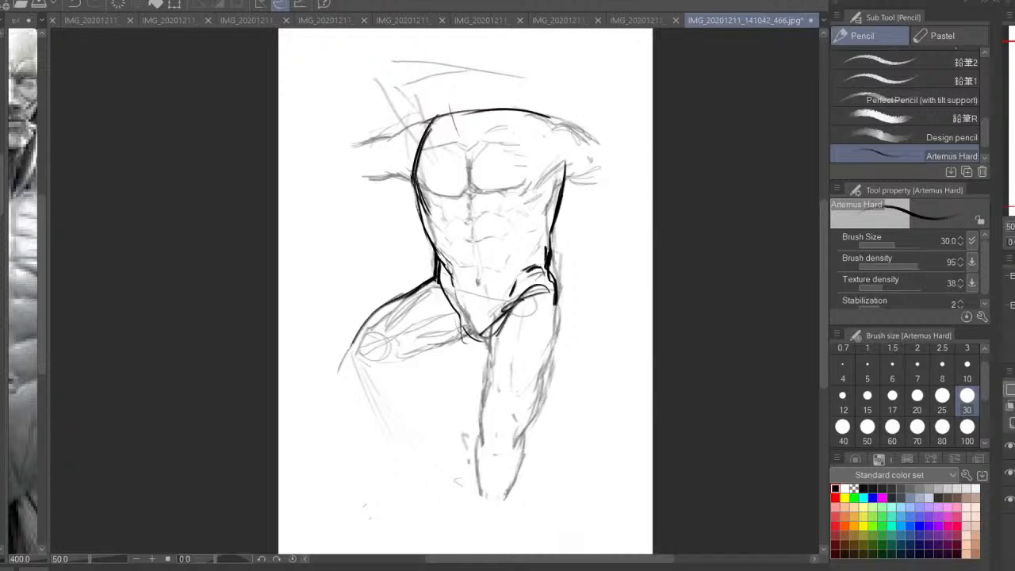
mouse_move(438, 285)
left_mouse_down()
mouse_move(409, 302)
mouse_move(483, 345)
mouse_move(446, 319)
mouse_move(458, 319)
mouse_move(451, 361)
mouse_move(381, 398)
left_mouse_up()
left_click_drag(367, 373, 378, 386)
mouse_move(345, 370)
left_mouse_down()
mouse_move(353, 392)
mouse_move(359, 386)
left_mouse_up()
mouse_move(357, 337)
left_mouse_down()
mouse_move(335, 395)
mouse_move(327, 387)
mouse_move(355, 427)
left_mouse_up()
Draw the inner and outer thigh contours of the straight leg down towards the knee
mouse_move(489, 348)
left_mouse_down()
mouse_move(556, 325)
mouse_move(561, 340)
left_mouse_up()
mouse_move(556, 303)
left_mouse_down()
mouse_move(562, 337)
mouse_move(551, 417)
left_mouse_up()
left_click_drag(554, 394, 534, 449)
left_click_drag(555, 334, 534, 447)
key("ctrl+z")
key("ctrl+z")
key("ctrl+z")
mouse_move(558, 324)
left_mouse_down()
mouse_move(555, 415)
mouse_move(488, 398)
mouse_move(503, 444)
left_mouse_up()
mouse_move(490, 333)
left_mouse_down()
mouse_move(493, 436)
mouse_move(511, 466)
left_mouse_up()
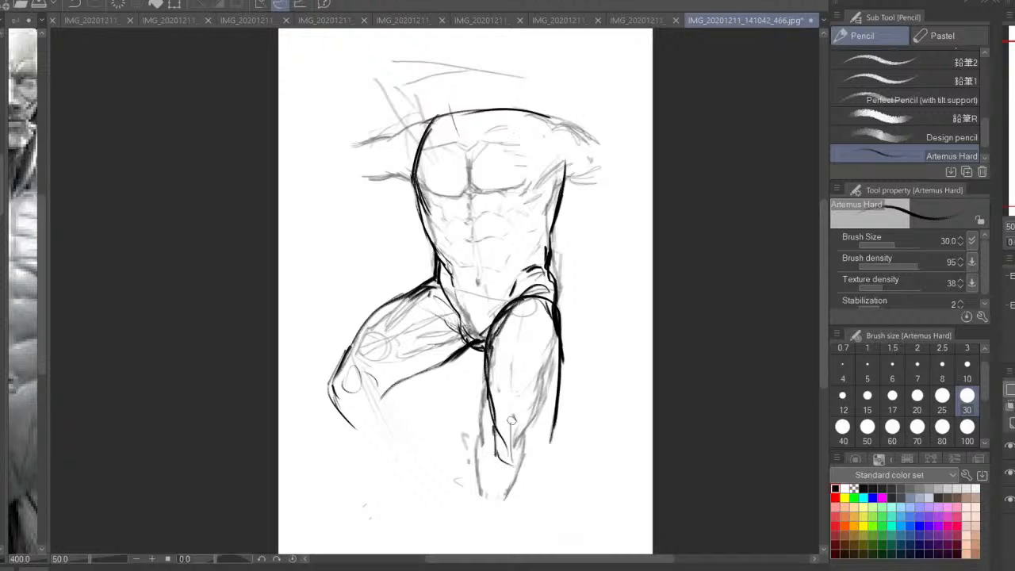
Draw the straight leg's knee and shin lines, continue its contours down the calf, and darken the outer thigh
left_click_drag(523, 417, 513, 482)
left_click_drag(536, 435, 536, 469)
mouse_move(530, 409)
left_mouse_down()
mouse_move(546, 436)
mouse_move(520, 313)
mouse_move(513, 362)
left_mouse_up()
mouse_move(549, 447)
left_mouse_down()
mouse_move(550, 439)
mouse_move(532, 535)
left_mouse_up()
left_click_drag(501, 432, 516, 528)
left_click_drag(500, 458, 524, 546)
mouse_move(552, 449)
left_mouse_down()
mouse_move(558, 542)
mouse_move(547, 393)
mouse_move(557, 441)
left_mouse_up()
left_click_drag(559, 398, 560, 310)
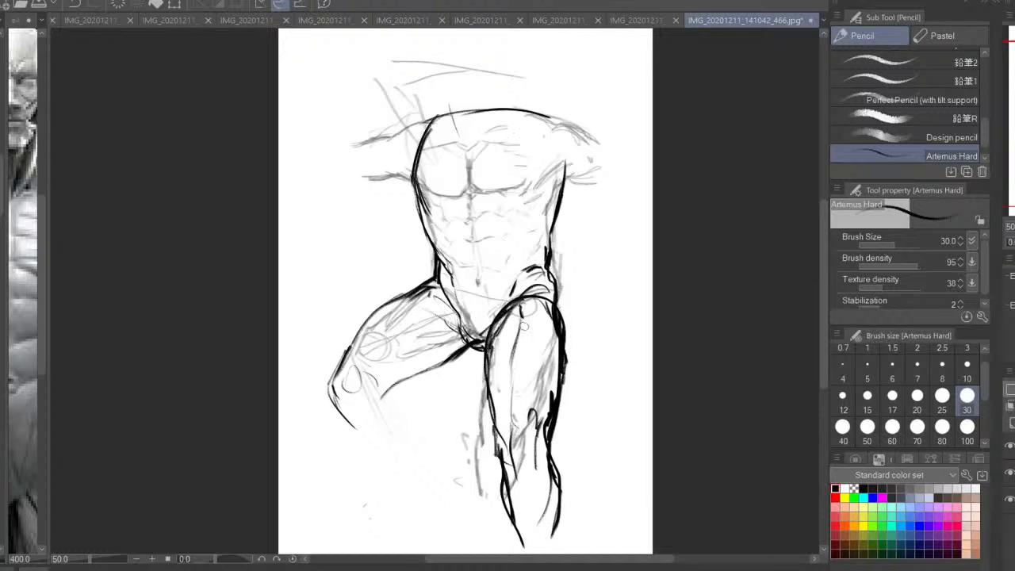
Darken the torso contours along the waist and ribcage on both sides
mouse_move(558, 255)
left_mouse_down()
mouse_move(557, 312)
mouse_move(545, 325)
left_mouse_up()
left_click_drag(547, 307, 561, 246)
left_click_drag(413, 231, 426, 274)
left_click_drag(415, 202, 411, 238)
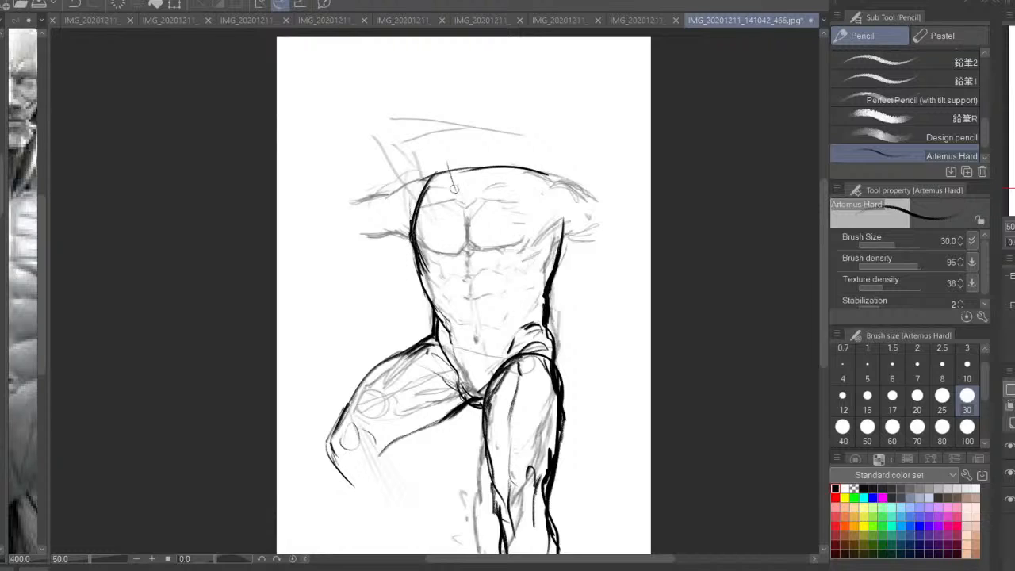
Draw the two collarbones angling inwards from the shoulders to the base of the neck
left_click_drag(455, 188, 427, 185)
left_click_drag(563, 181, 503, 201)
key("ctrl+z")
key("ctrl+z")
left_click_drag(559, 174, 472, 204)
left_click_drag(423, 181, 458, 198)
left_click_drag(449, 156, 460, 200)
mouse_move(480, 208)
left_mouse_down()
mouse_move(490, 169)
mouse_move(480, 206)
left_mouse_up()
key("ctrl+z")
mouse_move(456, 157)
left_mouse_down()
mouse_move(458, 182)
mouse_move(478, 203)
mouse_move(518, 188)
left_mouse_up()
key("ctrl+z")
key("ctrl+z")
key("ctrl+z")
key("ctrl+z")
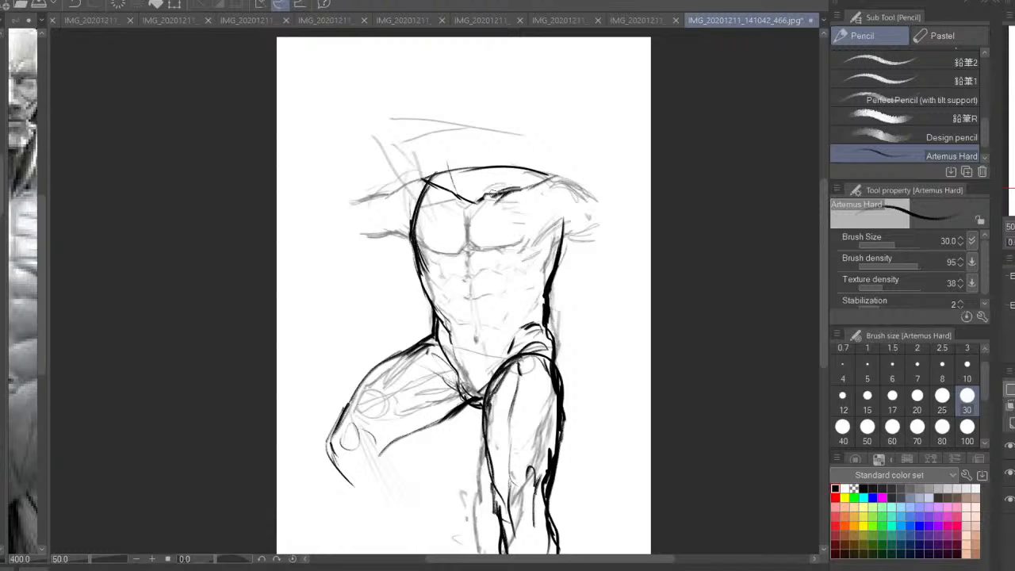
Construct the tilted head with a rounded skull, jaw, vertical centre lines and curved brow line, and connect it with neck lines
left_click_drag(442, 129, 461, 166)
mouse_move(432, 118)
left_mouse_down()
mouse_move(450, 159)
mouse_move(478, 170)
mouse_move(494, 142)
mouse_move(487, 162)
left_mouse_up()
mouse_move(490, 86)
left_mouse_down()
mouse_move(476, 73)
mouse_move(426, 125)
left_mouse_up()
mouse_move(468, 71)
left_mouse_down()
mouse_move(437, 152)
mouse_move(459, 162)
mouse_move(502, 100)
left_mouse_up()
left_click_drag(499, 112, 499, 138)
mouse_move(499, 93)
left_mouse_down()
mouse_move(493, 155)
mouse_move(432, 154)
left_mouse_up()
left_click_drag(456, 70, 475, 210)
left_click_drag(399, 123, 507, 109)
mouse_move(423, 135)
left_mouse_down()
mouse_move(499, 119)
mouse_move(517, 85)
left_mouse_up()
mouse_move(406, 126)
left_mouse_down()
mouse_move(463, 139)
mouse_move(466, 180)
left_mouse_up()
mouse_move(502, 129)
left_mouse_down()
mouse_move(500, 171)
mouse_move(440, 169)
mouse_move(405, 184)
mouse_move(420, 178)
left_mouse_up()
Draw the trapezius slope from the neck to the shoulder and reinforce both collarbones
left_click_drag(497, 154, 564, 178)
left_click_drag(564, 178, 507, 191)
left_click_drag(505, 171, 486, 200)
mouse_move(458, 174)
left_mouse_down()
mouse_move(466, 205)
mouse_move(411, 191)
mouse_move(417, 184)
left_mouse_up()
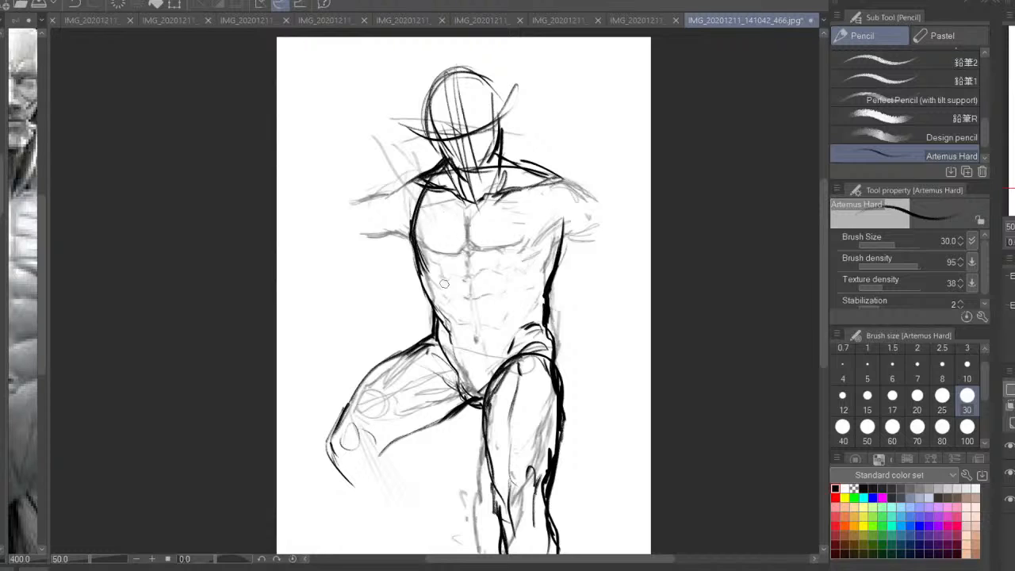
Restate the side torso contours and extend the straight-leg side up past the armpit to the shoulder
left_click_drag(532, 251, 544, 227)
left_click_drag(432, 253, 460, 296)
left_click_drag(446, 278, 459, 302)
mouse_move(566, 275)
left_mouse_down()
mouse_move(572, 218)
mouse_move(560, 168)
left_mouse_up()
left_click_drag(572, 229, 558, 157)
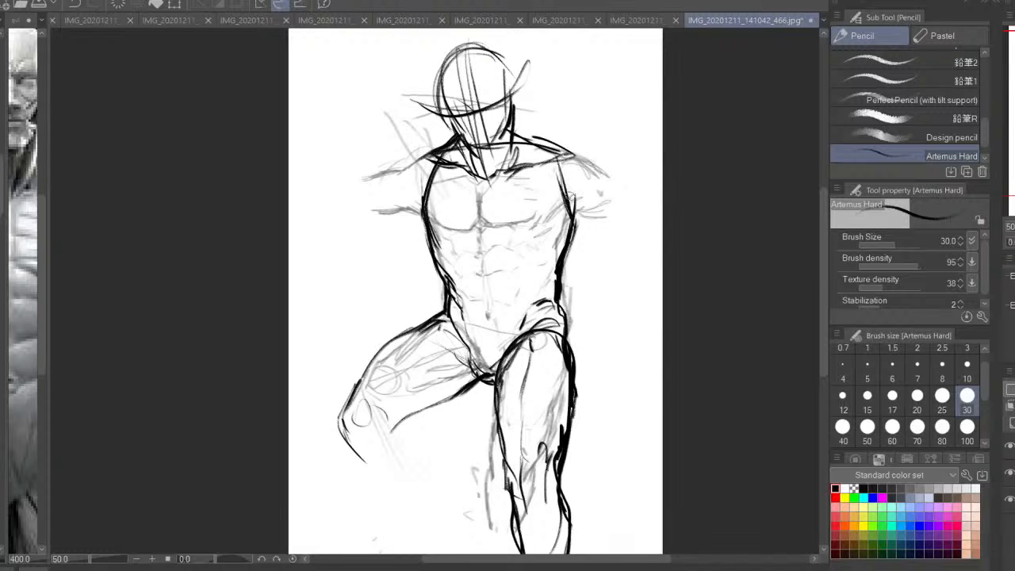
Reinforce the shoulder slopes and draw the rounded deltoid on the bent-leg side down to the armpit
left_click_drag(569, 203, 555, 143)
left_click_drag(515, 130, 576, 147)
mouse_move(453, 142)
left_mouse_down()
mouse_move(431, 162)
mouse_move(398, 163)
left_mouse_up()
left_click_drag(400, 164, 410, 198)
left_click_drag(397, 184, 425, 222)
left_click_drag(428, 218, 447, 235)
mouse_move(597, 87)
left_mouse_down()
mouse_move(383, 315)
mouse_move(415, 352)
left_mouse_up()
key("ctrl+z")
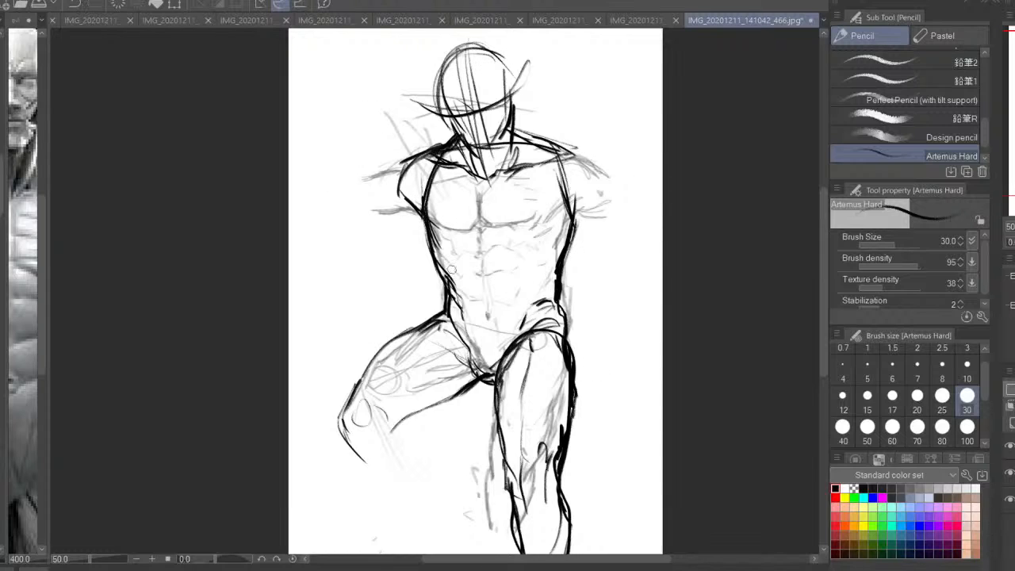
Thicken the waist and hip contours on both sides of the torso
left_click_drag(433, 245, 449, 279)
mouse_move(448, 281)
left_mouse_down()
mouse_move(462, 319)
mouse_move(446, 320)
left_mouse_up()
left_click_drag(561, 300, 568, 330)
left_click_drag(560, 279, 576, 223)
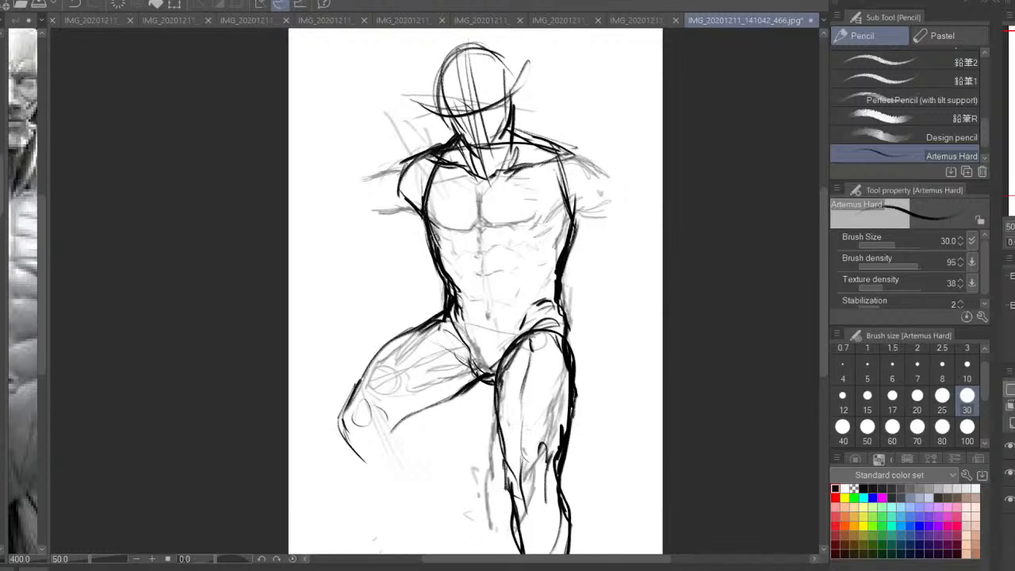
Add the back muscle bump below the armpit, mark the sternum line, and thicken the crotch and hip contours
mouse_move(414, 220)
left_mouse_down()
mouse_move(429, 238)
mouse_move(458, 236)
left_mouse_up()
left_click_drag(483, 184, 490, 242)
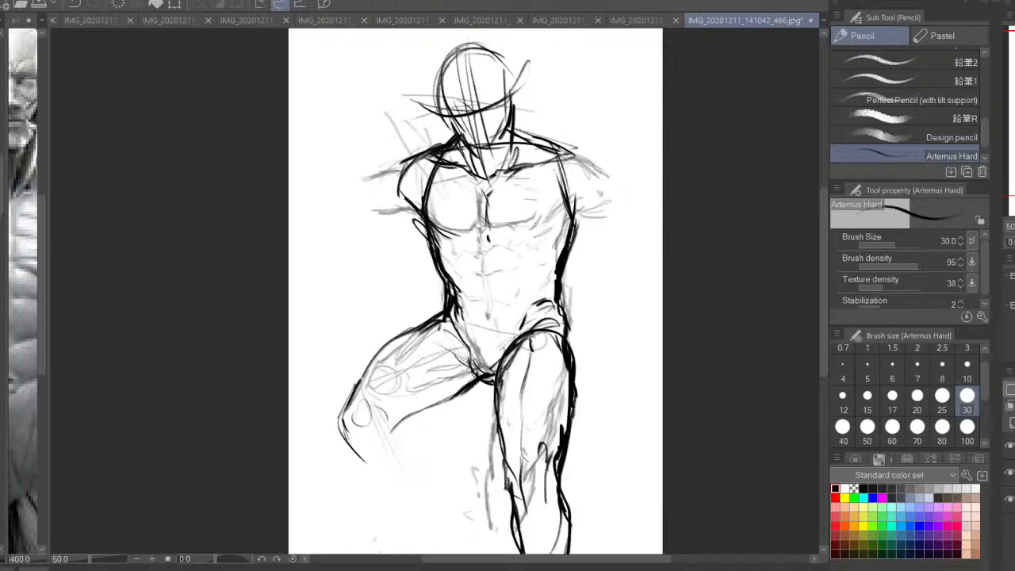
mouse_move(474, 295)
left_mouse_down()
mouse_move(481, 249)
mouse_move(485, 329)
mouse_move(459, 349)
left_mouse_up()
left_click_drag(566, 277, 571, 306)
left_click_drag(558, 257, 565, 274)
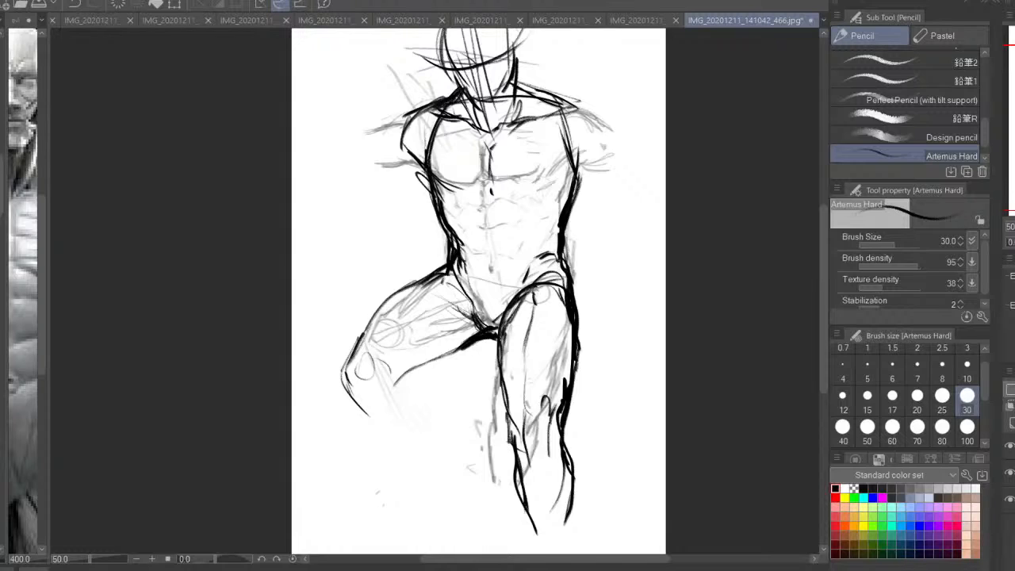
left_click_drag(541, 351, 545, 362)
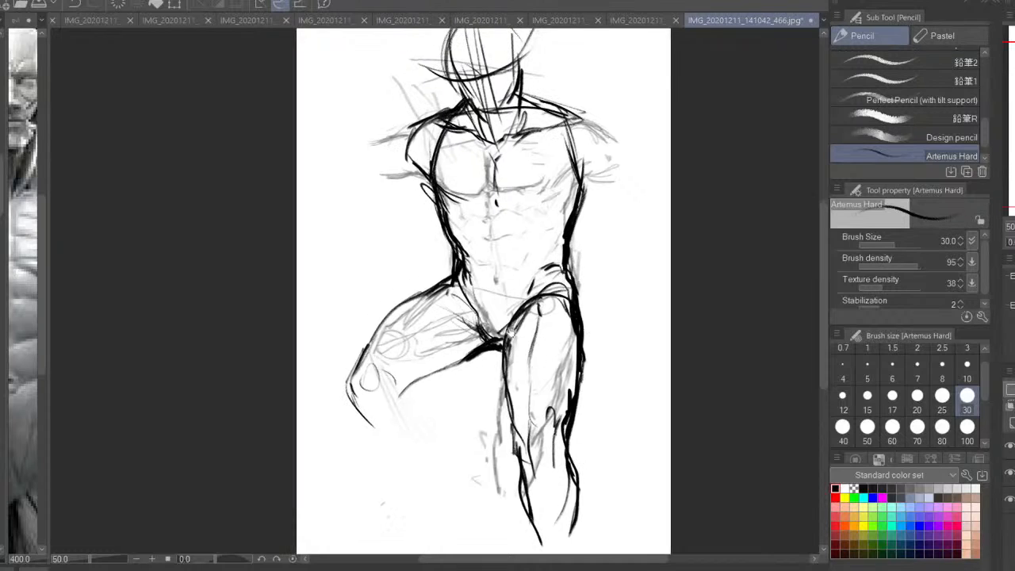
Draw the abdominal muscle marks and outline the pectoral on the straight-leg side
mouse_move(468, 207)
left_mouse_down()
mouse_move(495, 242)
mouse_move(500, 226)
mouse_move(498, 284)
left_mouse_up()
key("ctrl+z")
left_click_drag(453, 200, 470, 210)
left_click_drag(538, 205, 534, 214)
mouse_move(534, 215)
left_mouse_down()
mouse_move(520, 221)
mouse_move(520, 266)
left_mouse_up()
mouse_move(553, 195)
left_mouse_down()
mouse_move(563, 241)
mouse_move(550, 194)
mouse_move(522, 202)
left_mouse_up()
mouse_move(575, 175)
left_mouse_down()
mouse_move(554, 188)
mouse_move(497, 191)
left_mouse_up()
mouse_move(498, 158)
left_mouse_down()
mouse_move(540, 142)
mouse_move(576, 166)
left_mouse_up()
Draw a round kneecap on the bent leg, start its shin and calf contours, and thicken the underside of the thigh
mouse_move(473, 354)
left_mouse_down()
mouse_move(388, 400)
mouse_move(358, 382)
left_mouse_up()
mouse_move(361, 372)
left_mouse_down()
mouse_move(349, 416)
mouse_move(338, 390)
left_mouse_up()
left_click_drag(339, 389, 386, 449)
mouse_move(386, 399)
left_mouse_down()
mouse_move(421, 393)
mouse_move(437, 436)
left_mouse_up()
mouse_move(421, 398)
left_mouse_down()
mouse_move(448, 476)
mouse_move(390, 402)
left_mouse_up()
left_click_drag(352, 411, 404, 477)
left_click_drag(489, 342, 407, 389)
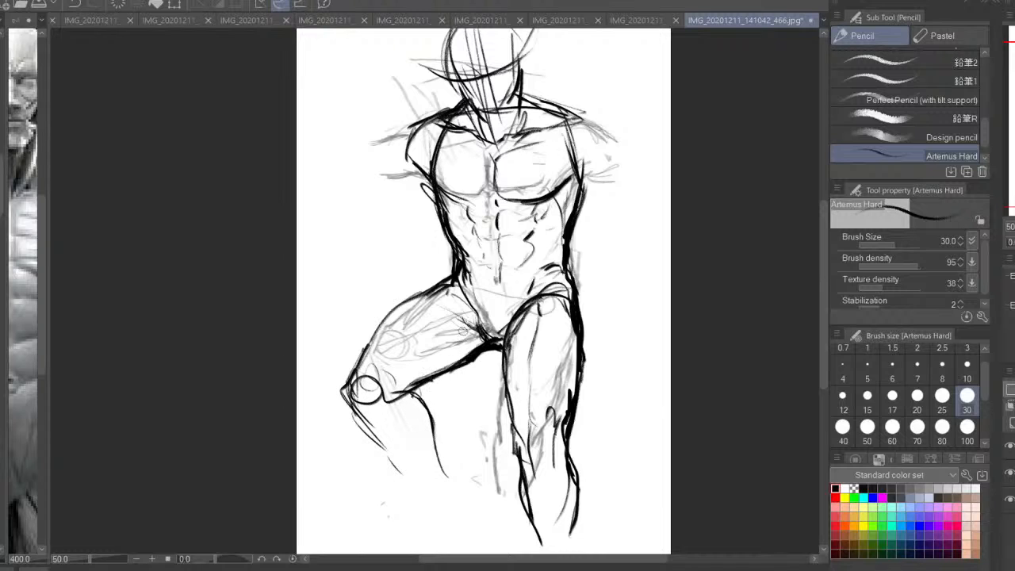
Strengthen the bent leg's upper thigh contour and add muscle lines running to the knee
left_click_drag(476, 327, 417, 347)
left_click_drag(467, 287, 412, 308)
mouse_move(456, 287)
left_mouse_down()
mouse_move(380, 323)
mouse_move(360, 347)
left_mouse_up()
left_click_drag(370, 338, 347, 382)
left_click_drag(401, 333, 365, 392)
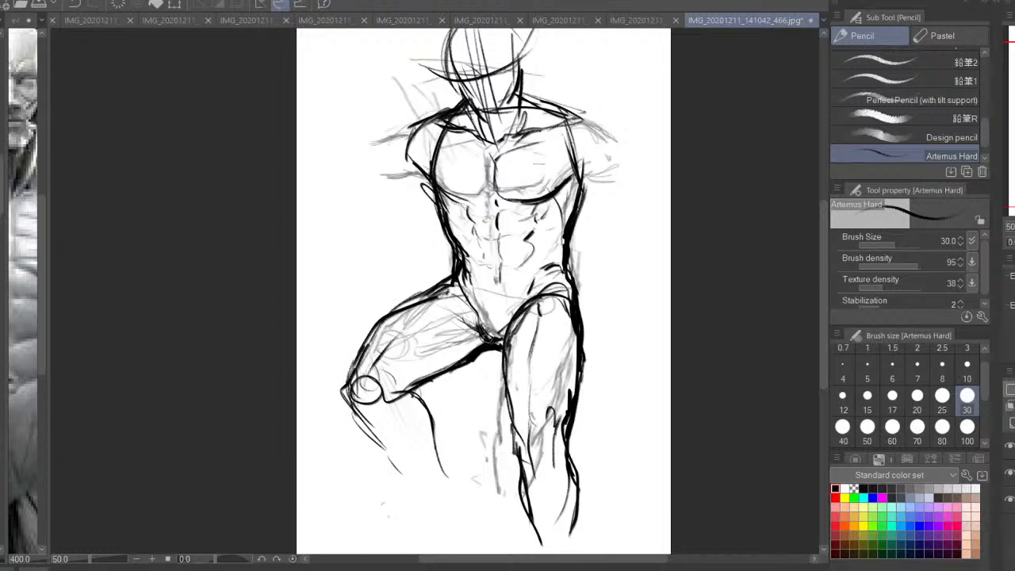
Add the curve beneath the crotch and define the groin, lower abdomen and hip crease lines
mouse_move(478, 355)
left_mouse_down()
mouse_move(504, 360)
mouse_move(507, 373)
left_mouse_up()
left_click_drag(529, 317, 520, 355)
mouse_move(507, 347)
left_mouse_down()
mouse_move(516, 428)
mouse_move(514, 390)
left_mouse_up()
left_click_drag(483, 349, 504, 346)
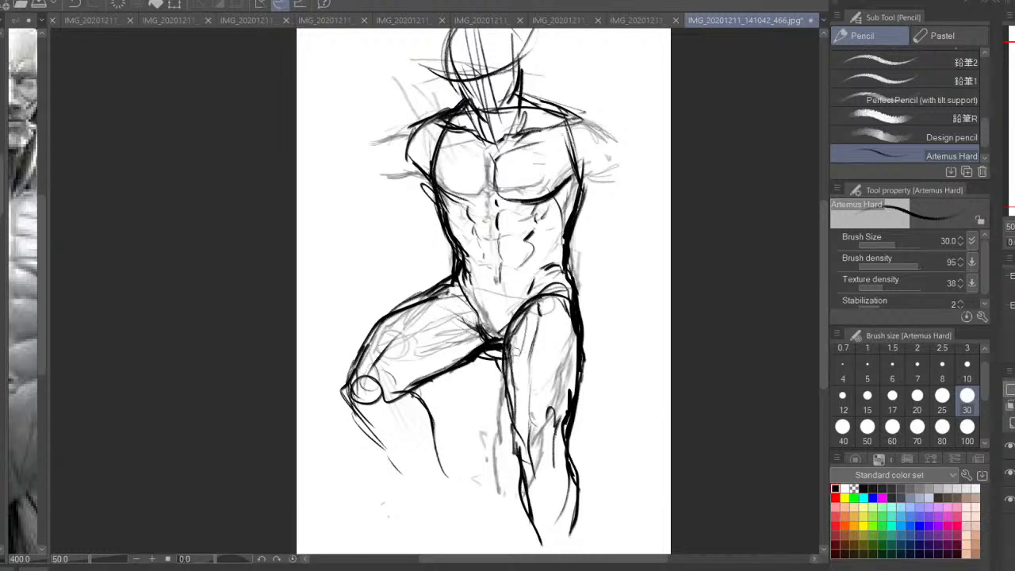
left_click_drag(466, 299, 477, 323)
left_click_drag(530, 294, 528, 325)
left_click_drag(535, 315, 514, 339)
mouse_move(496, 304)
left_mouse_down()
mouse_move(496, 317)
mouse_move(480, 316)
left_mouse_up()
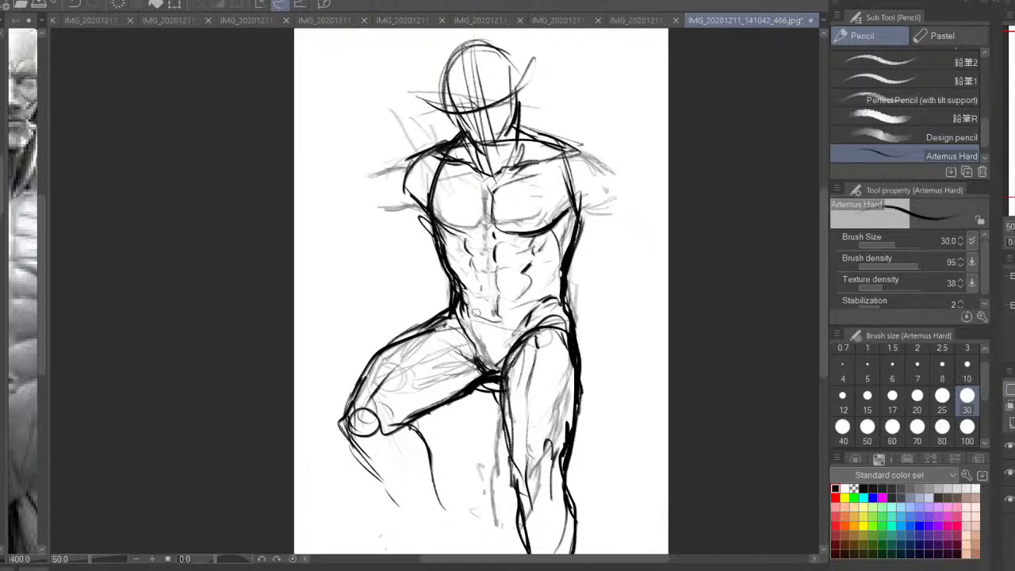
mouse_move(547, 299)
left_mouse_down()
mouse_move(574, 312)
mouse_move(512, 347)
mouse_move(547, 330)
left_mouse_up()
left_click_drag(547, 326, 536, 344)
Draw the upper and lower contours of the outstretched upper arm on the bent-leg side
mouse_move(423, 180)
left_mouse_down()
mouse_move(435, 224)
mouse_move(407, 217)
left_mouse_up()
mouse_move(427, 201)
left_mouse_down()
mouse_move(389, 231)
mouse_move(352, 235)
left_mouse_up()
left_click_drag(444, 260, 358, 290)
Draw the deltoid and outstretched upper arm on the straight-leg side, including its armpit and underside contours
left_click_drag(587, 265, 608, 281)
left_click_drag(592, 261, 624, 215)
mouse_move(593, 195)
left_mouse_down()
mouse_move(628, 208)
mouse_move(658, 247)
left_mouse_up()
mouse_move(573, 181)
left_mouse_down()
mouse_move(652, 245)
mouse_move(644, 236)
left_mouse_up()
left_click_drag(594, 261, 640, 297)
left_click_drag(595, 260, 659, 293)
left_click_drag(601, 236, 665, 248)
left_click_drag(623, 217, 658, 248)
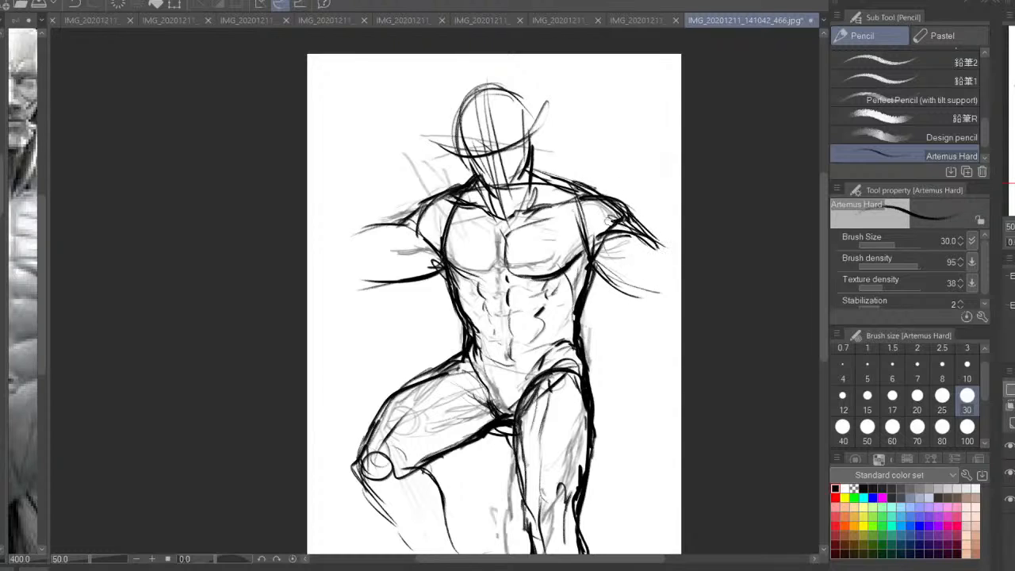
Reinforce the shoulder line on the straight-leg side and define both sides of the neck down to the collarbones
left_click_drag(569, 181, 607, 196)
left_click_drag(478, 185, 501, 212)
left_click_drag(475, 183, 505, 216)
left_click_drag(531, 173, 529, 207)
left_click_drag(525, 111, 534, 168)
Darken the head's vertical center lines and curved brow line, then strengthen the cranium, jaw and ear contours
mouse_move(490, 88)
left_mouse_down()
mouse_move(527, 133)
mouse_move(479, 166)
left_mouse_up()
left_click_drag(465, 135, 493, 190)
mouse_move(484, 80)
left_mouse_down()
mouse_move(507, 218)
mouse_move(523, 246)
left_mouse_up()
left_click_drag(431, 143, 545, 141)
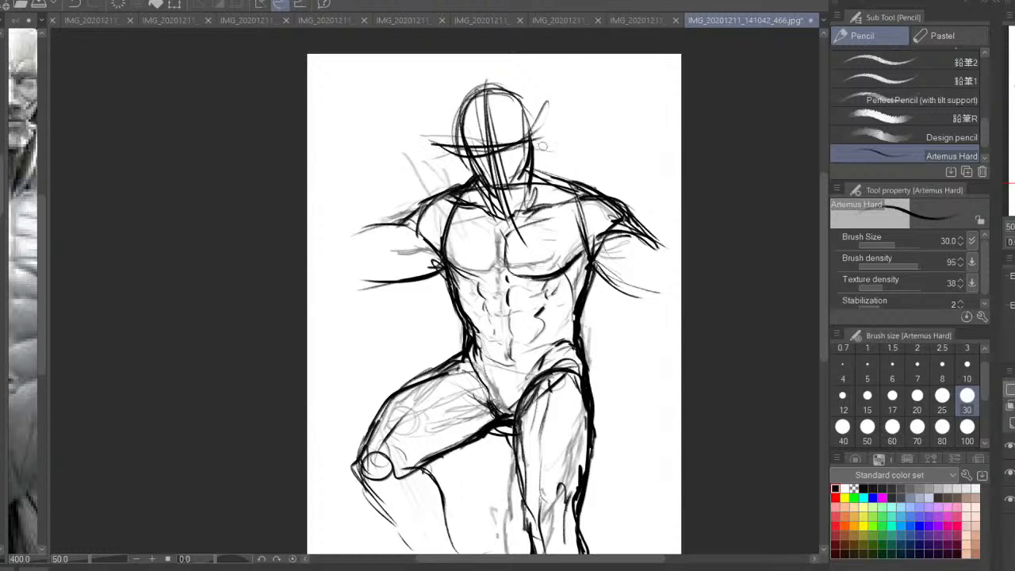
left_click_drag(477, 87, 530, 141)
left_click_drag(468, 136, 472, 154)
left_click_drag(531, 131, 529, 160)
Check the figure mirrored, then lasso the hips and legs and shift them slightly downward to lengthen the torso
left_click_drag(512, 377, 514, 320)
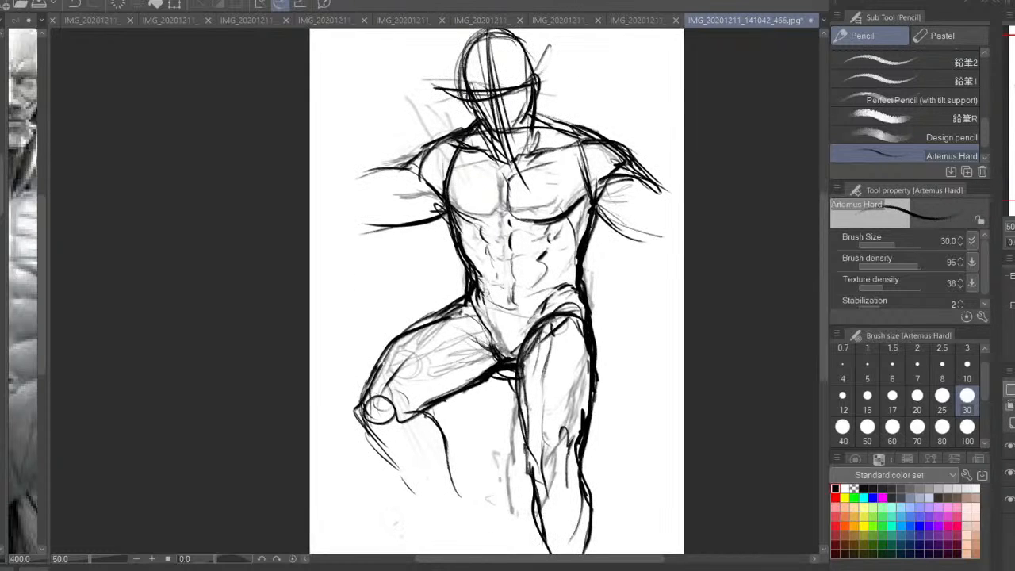
key("h")
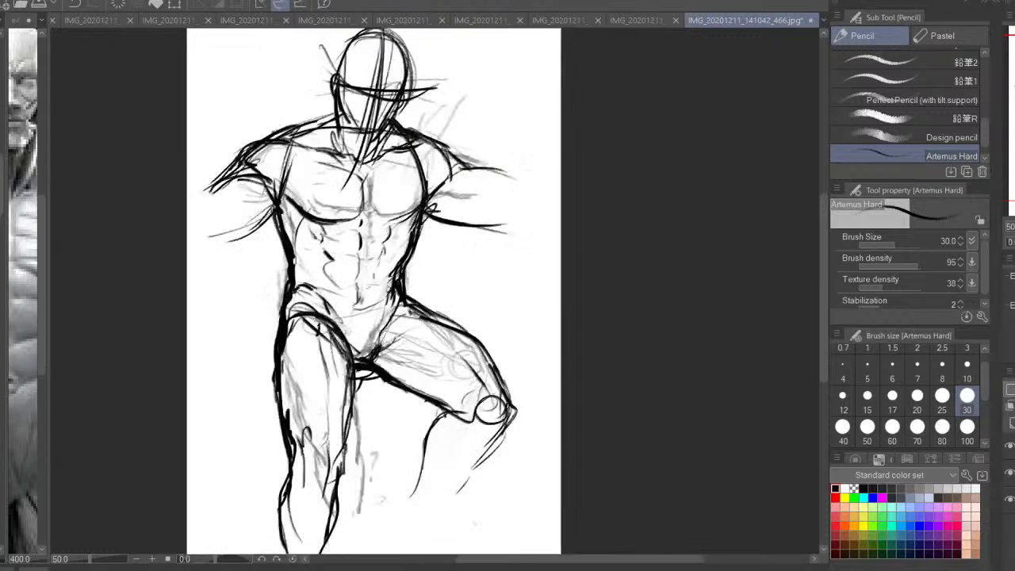
key("h")
key("ctrl+minus")
key("m")
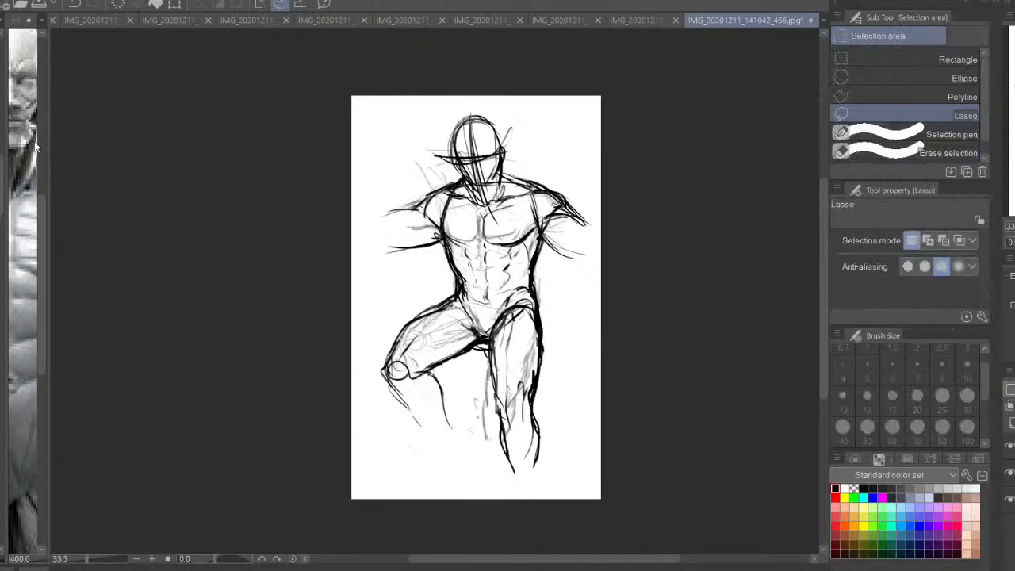
mouse_move(567, 281)
left_mouse_down()
mouse_move(501, 278)
mouse_move(395, 313)
mouse_move(572, 435)
left_mouse_up()
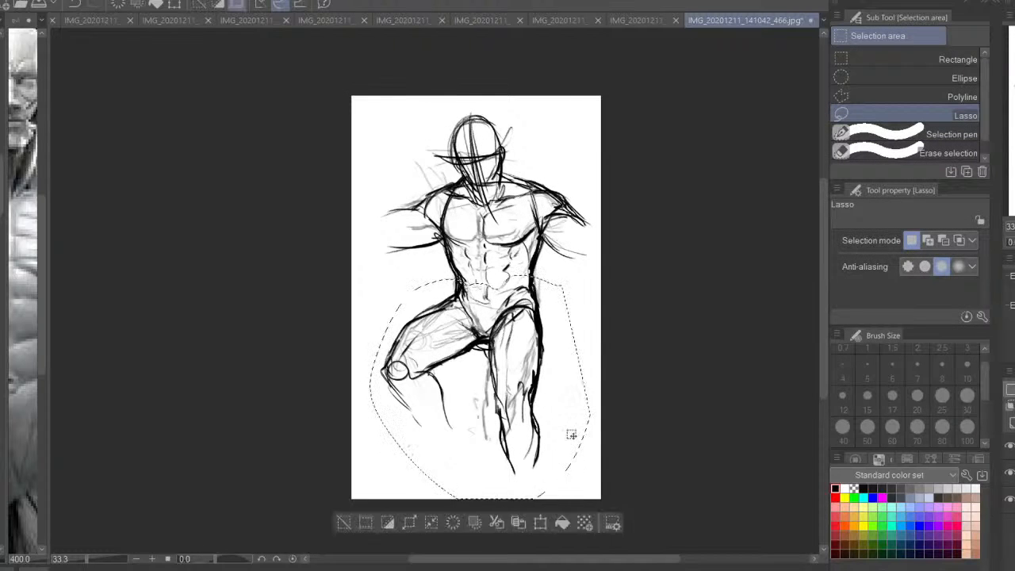
left_click(555, 522)
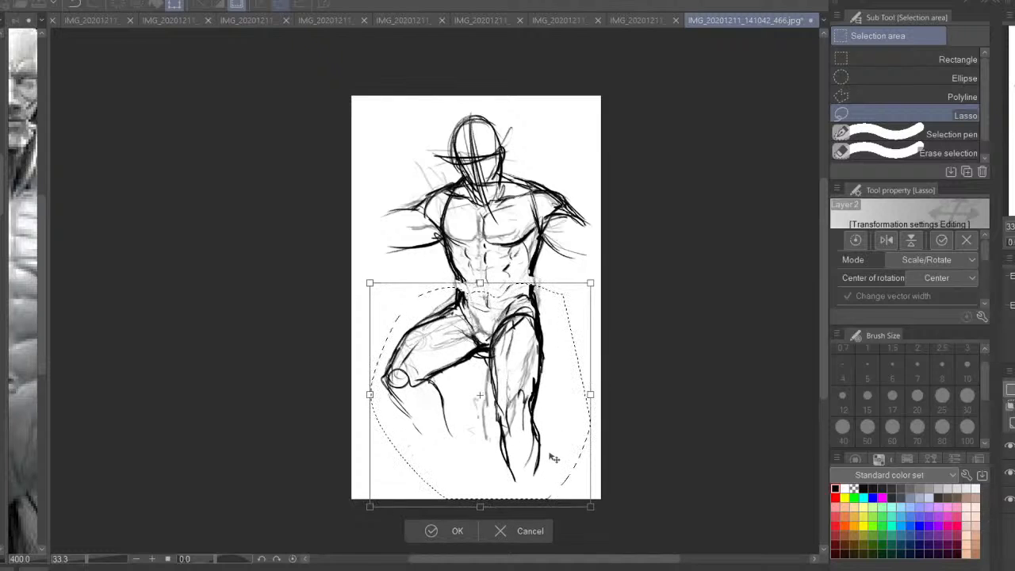
key("Return")
key("ctrl+d")
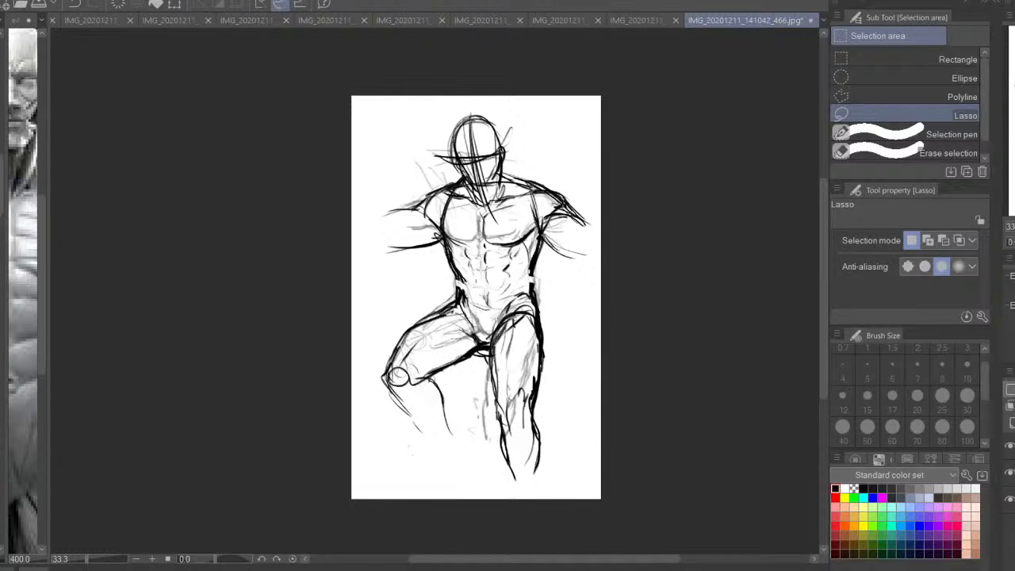
Bridge the gaps in both waist contours and reinforce the torso's side up to the armpit on the bent-leg side
key("ctrl+plus")
key("p")
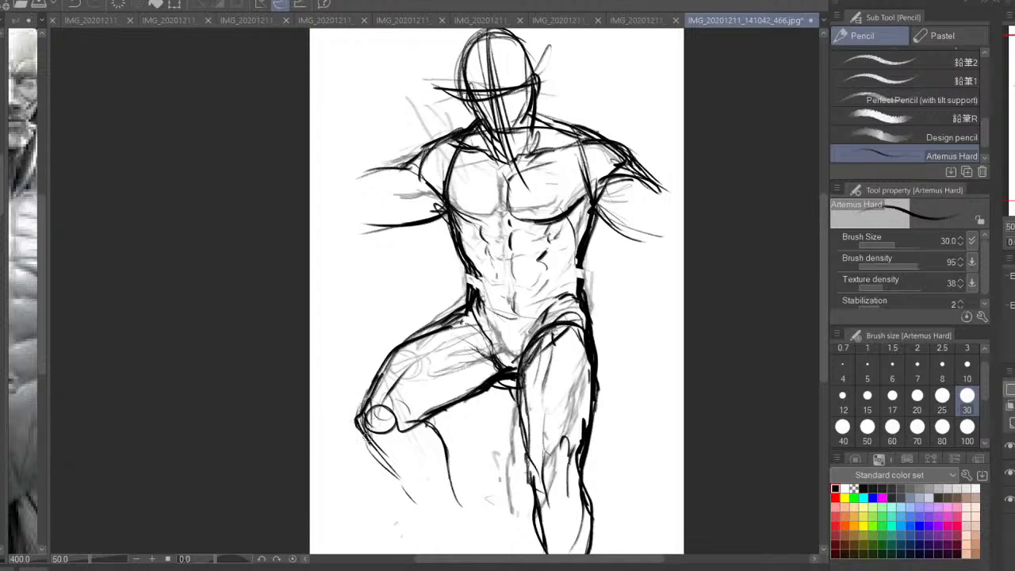
mouse_move(582, 255)
left_mouse_down()
mouse_move(580, 295)
mouse_move(575, 284)
left_mouse_up()
mouse_move(467, 274)
left_mouse_down()
mouse_move(480, 299)
mouse_move(474, 291)
left_mouse_up()
left_click_drag(464, 252, 441, 217)
left_click_drag(450, 237, 420, 176)
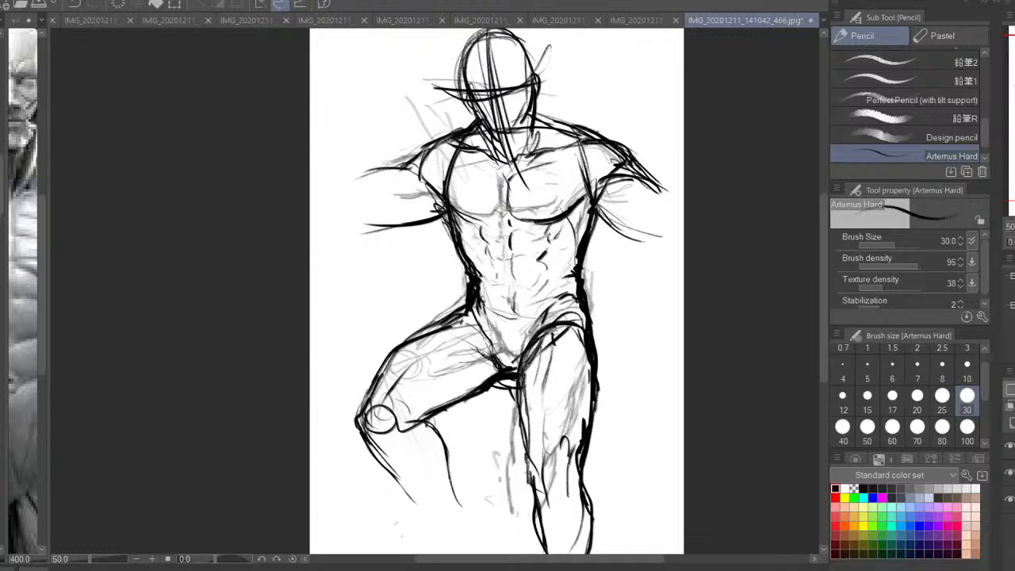
Thicken the outer thigh contour of the straight leg and save the drawing
key("ctrl+0")
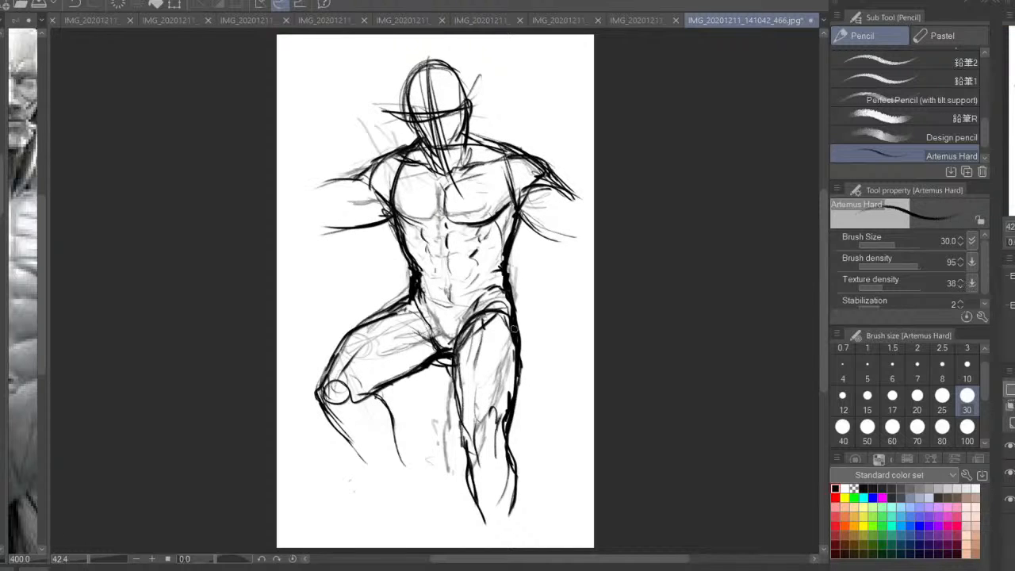
mouse_move(520, 343)
left_mouse_down()
mouse_move(514, 398)
mouse_move(521, 387)
left_mouse_up()
key("ctrl+s")
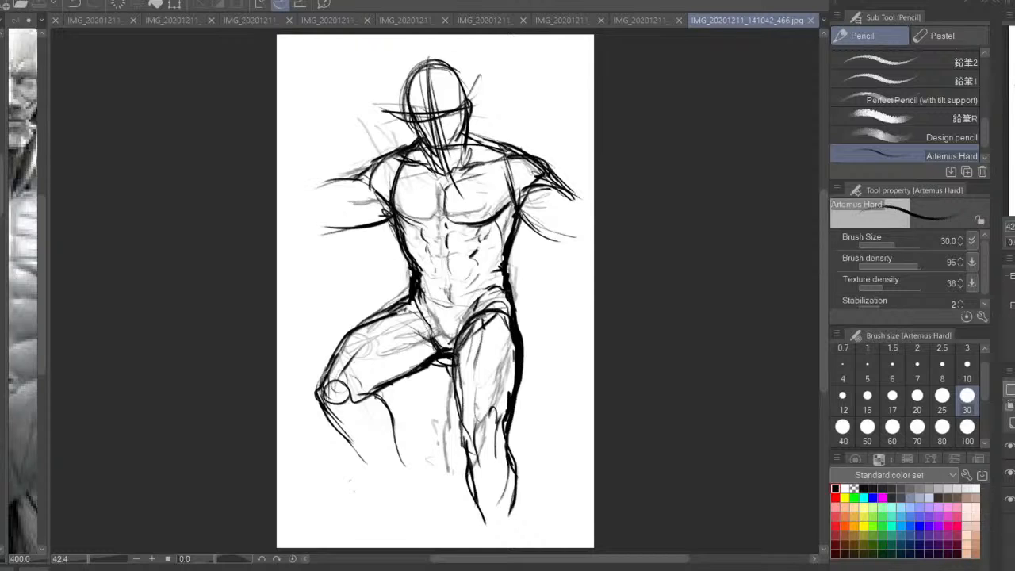
Close the finished male figure drawing, then fade the seated woman painting over a white-filled layer
left_click(810, 19)
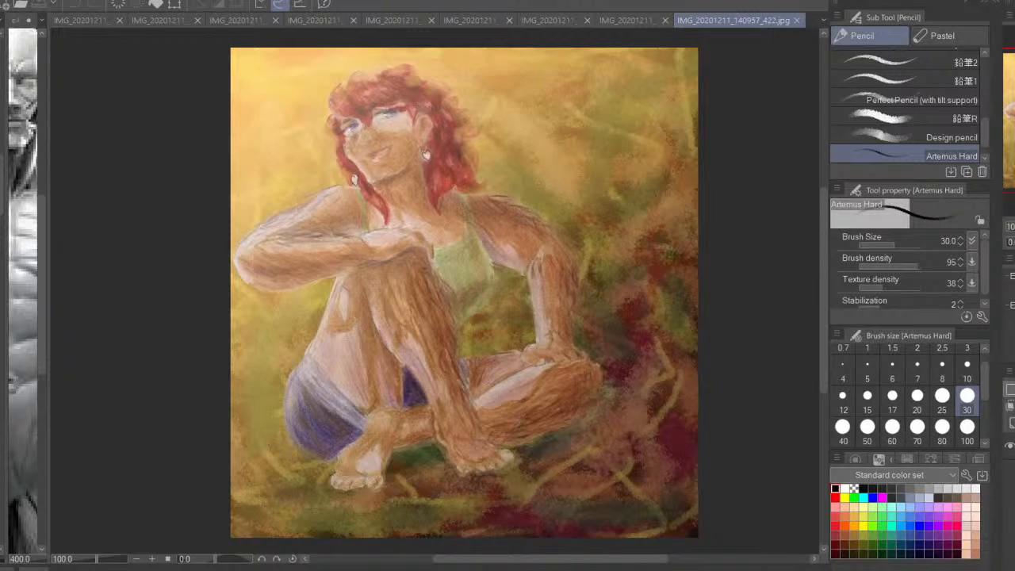
left_click_drag(1014, 389, 1014, 389)
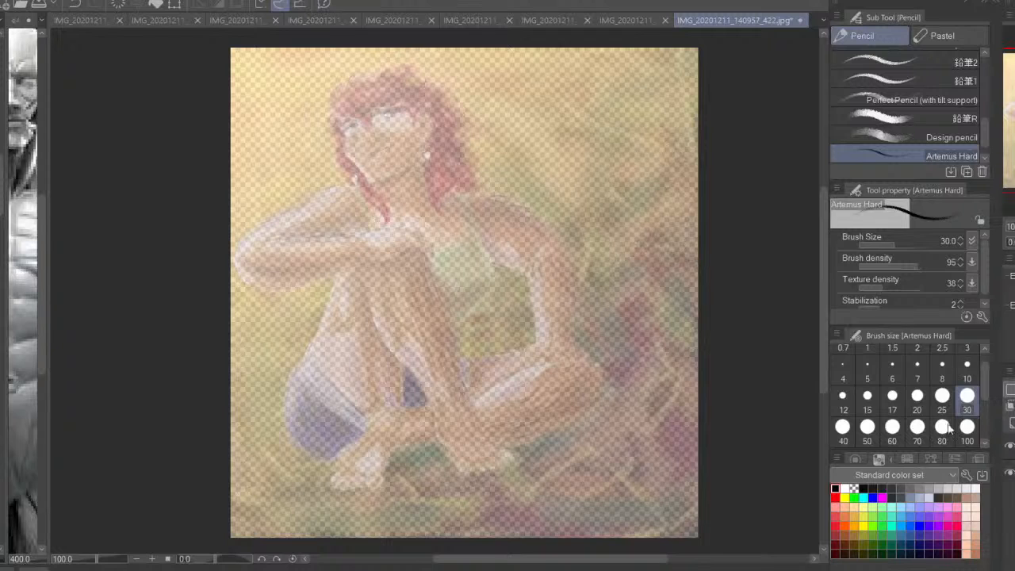
key("g")
left_click(845, 487)
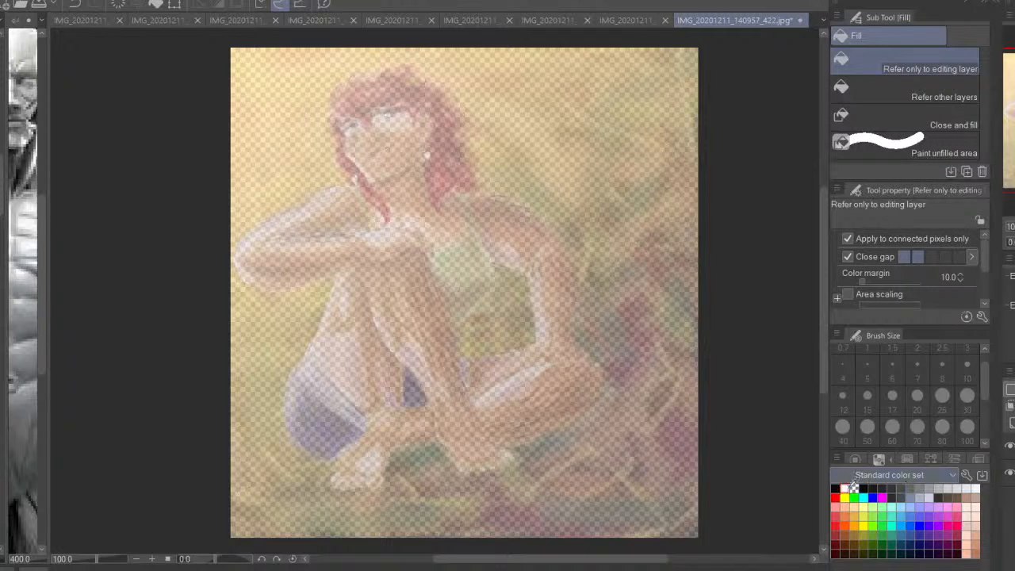
left_click(669, 474)
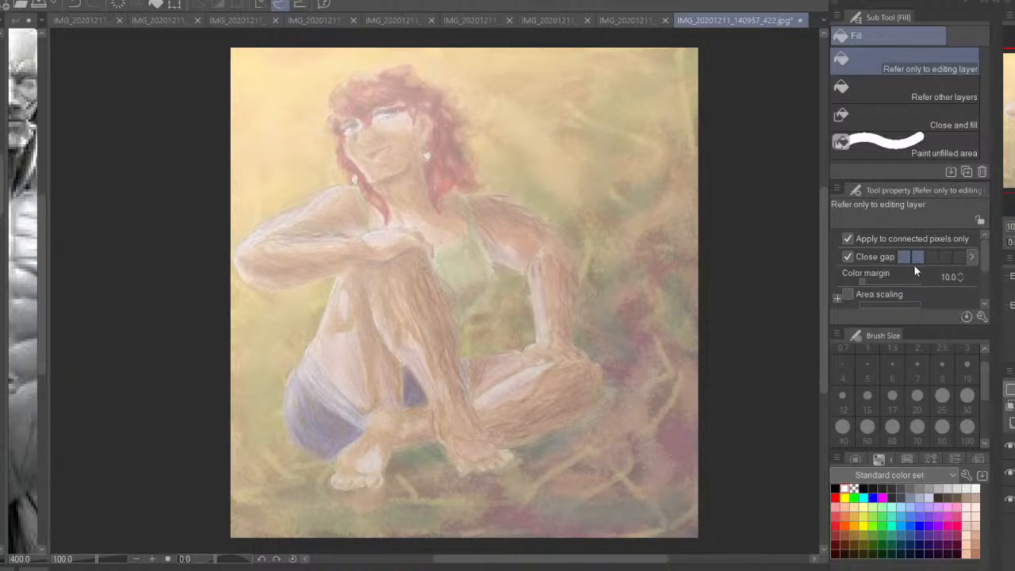
Examine the seated woman's pose mirrored and close up, from the head down to the supporting arm and knees
key("h")
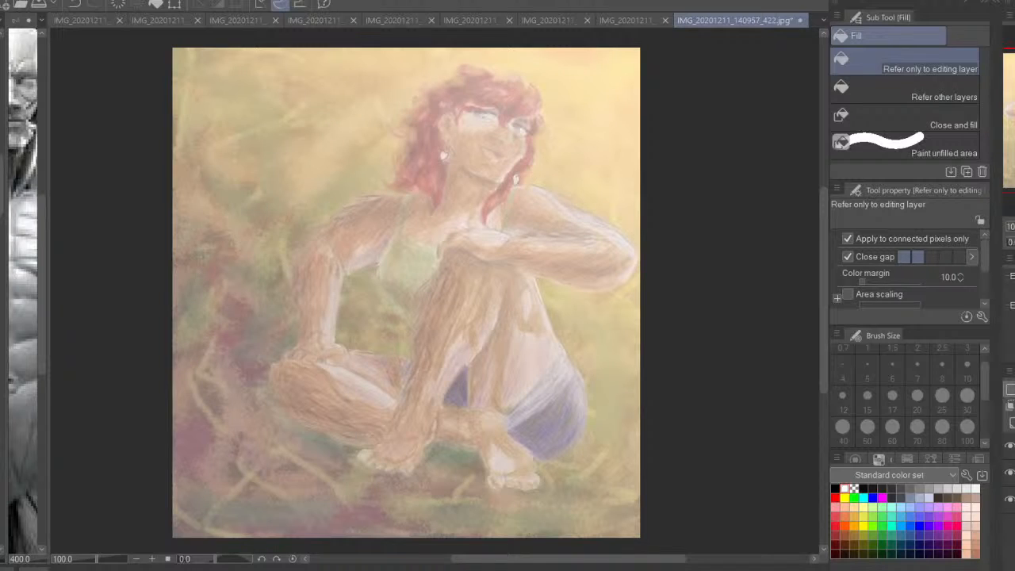
key("ctrl+plus")
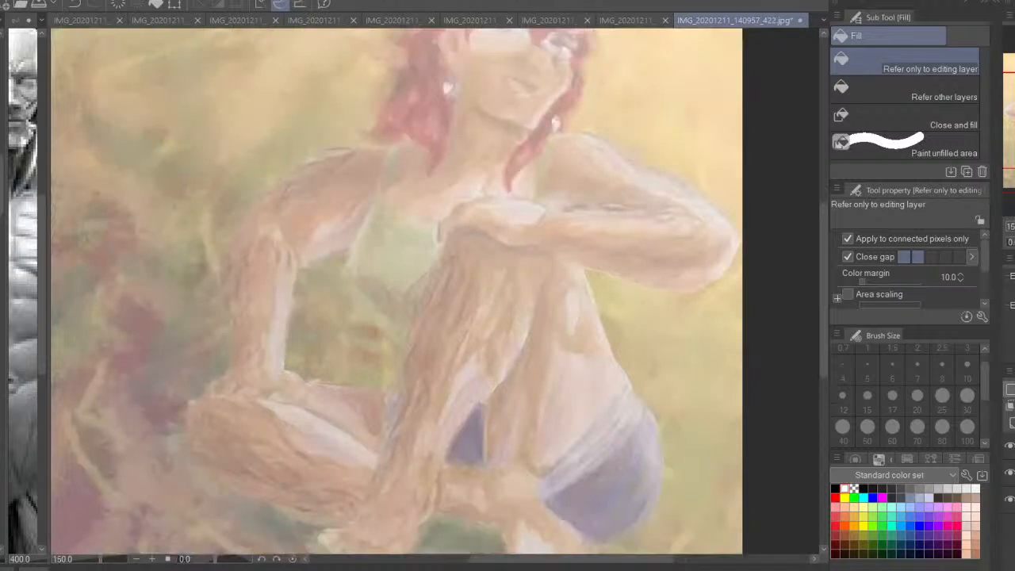
scroll(333, 209, "up", 3)
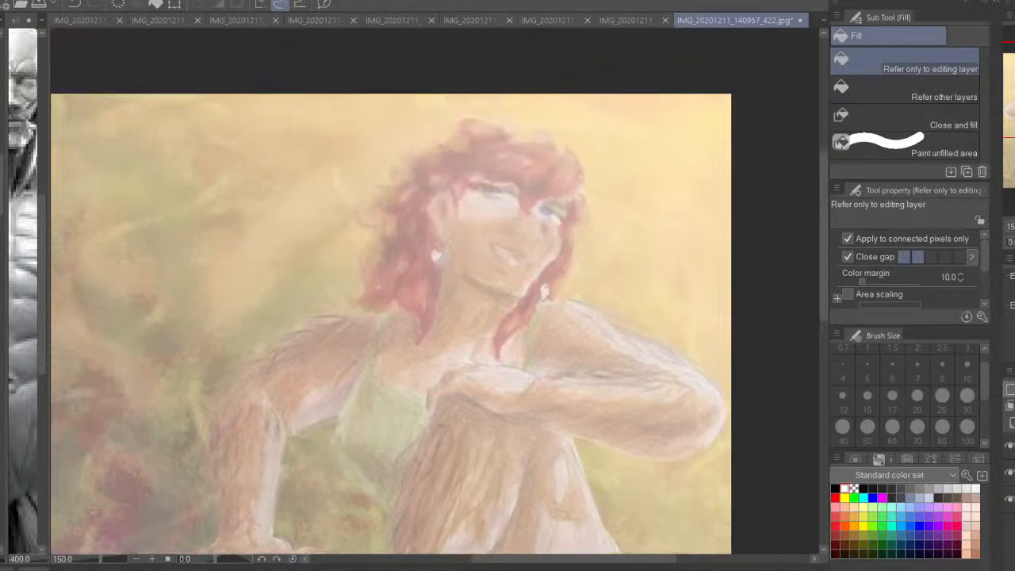
key("p")
left_click(836, 488)
left_click_drag(570, 366, 581, 393)
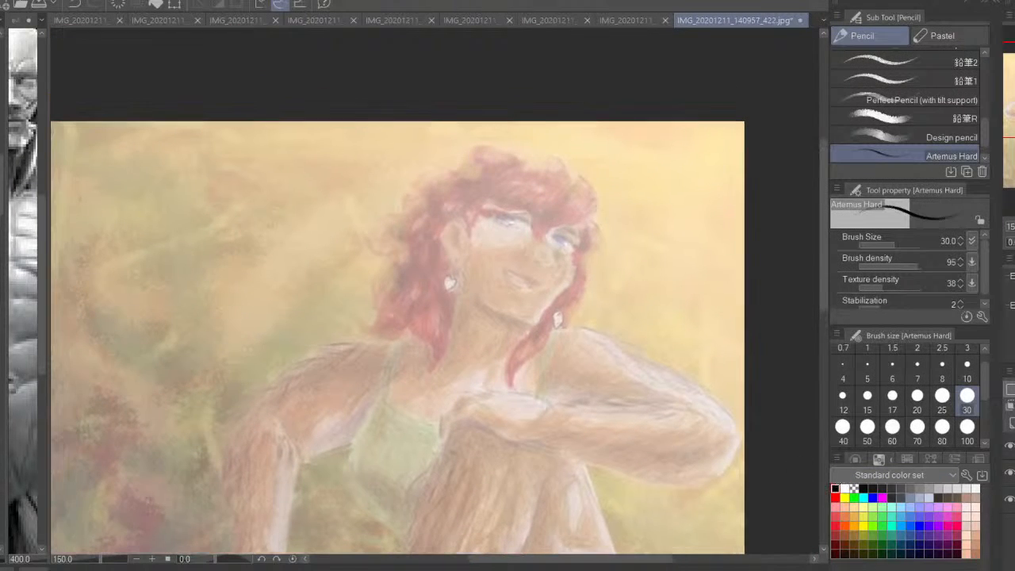
left_click_drag(579, 210, 503, 173)
key("ctrl+z")
key("h")
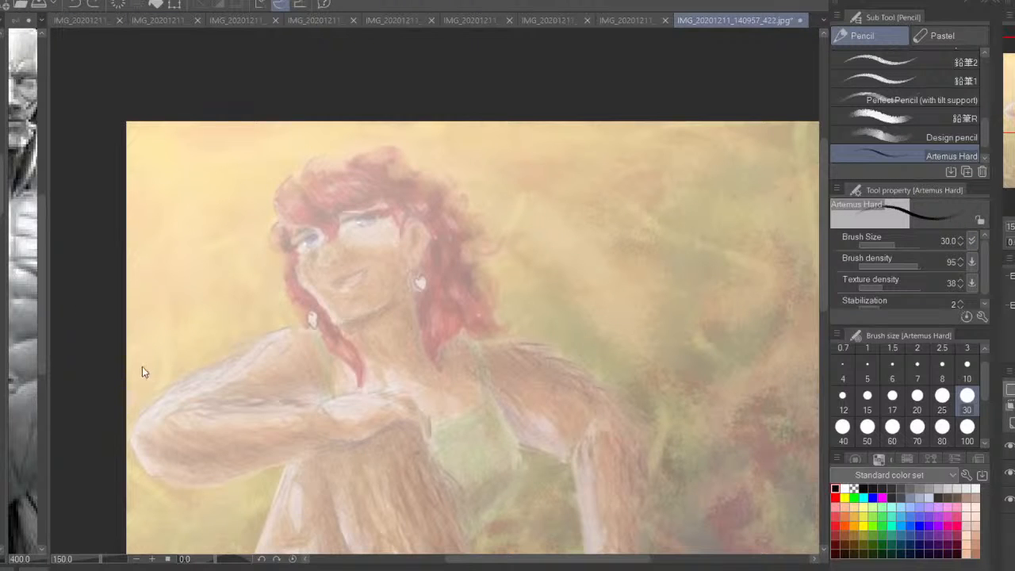
left_click(759, 175)
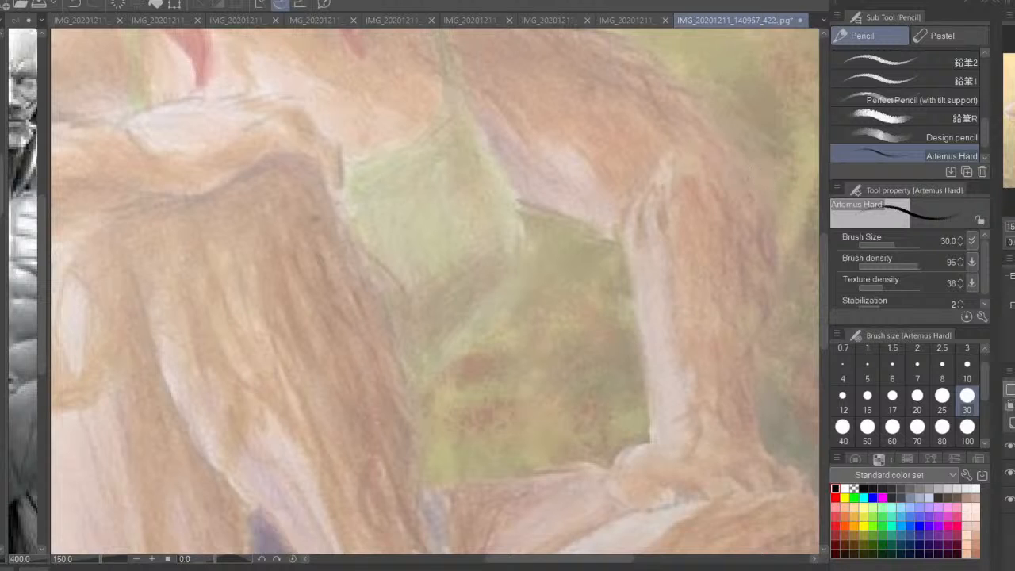
key("ctrl+0")
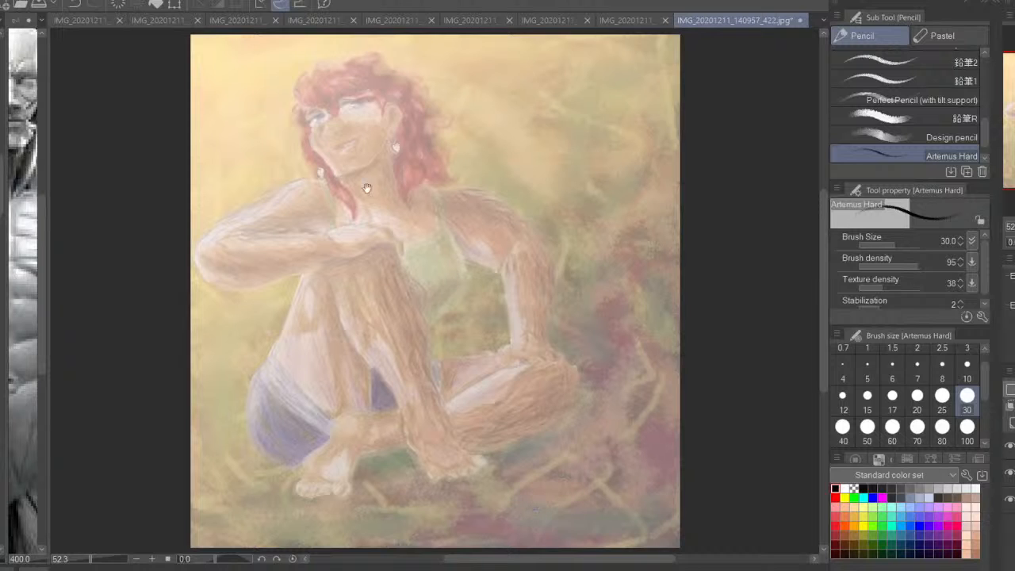
Sketch the woman's head in black with a rounded cranium, far cheek contour, short chin line and side-plane line
left_click_drag(367, 188, 396, 310)
key("ctrl+plus")
key("ctrl+plus")
left_click_drag(419, 224, 432, 283)
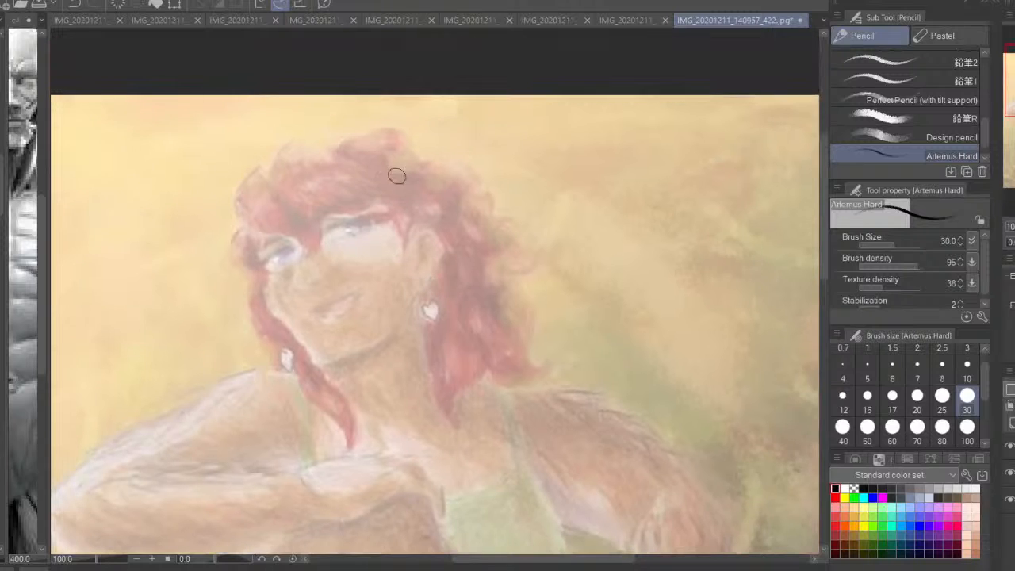
mouse_move(388, 148)
left_mouse_down()
mouse_move(267, 170)
mouse_move(261, 266)
left_mouse_up()
mouse_move(264, 171)
left_mouse_down()
mouse_move(255, 242)
mouse_move(299, 353)
mouse_move(325, 379)
mouse_move(390, 341)
left_mouse_up()
left_click_drag(258, 214, 319, 364)
left_click_drag(261, 246, 325, 379)
left_click_drag(402, 164, 382, 340)
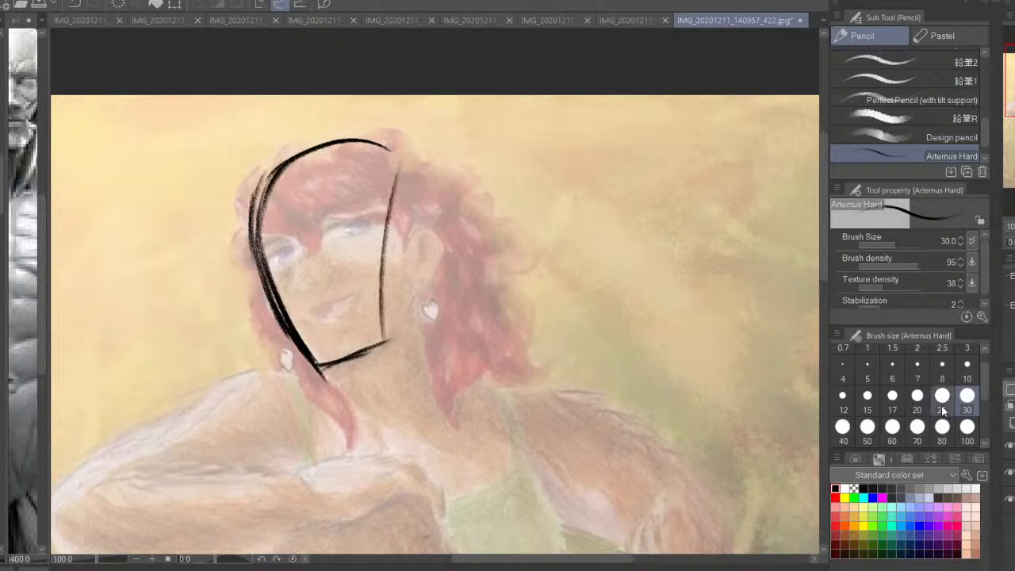
Set the brush size to 20, redraw the face's side-plane line and build the chin and jaw up toward the ear
left_click(917, 395)
key("ctrl+z")
left_click_drag(391, 158, 384, 381)
left_click_drag(296, 330, 354, 404)
left_click_drag(286, 310, 354, 404)
left_click_drag(304, 362, 402, 333)
left_click_drag(330, 387, 399, 341)
mouse_move(361, 386)
left_mouse_down()
mouse_move(401, 328)
mouse_move(409, 278)
left_mouse_up()
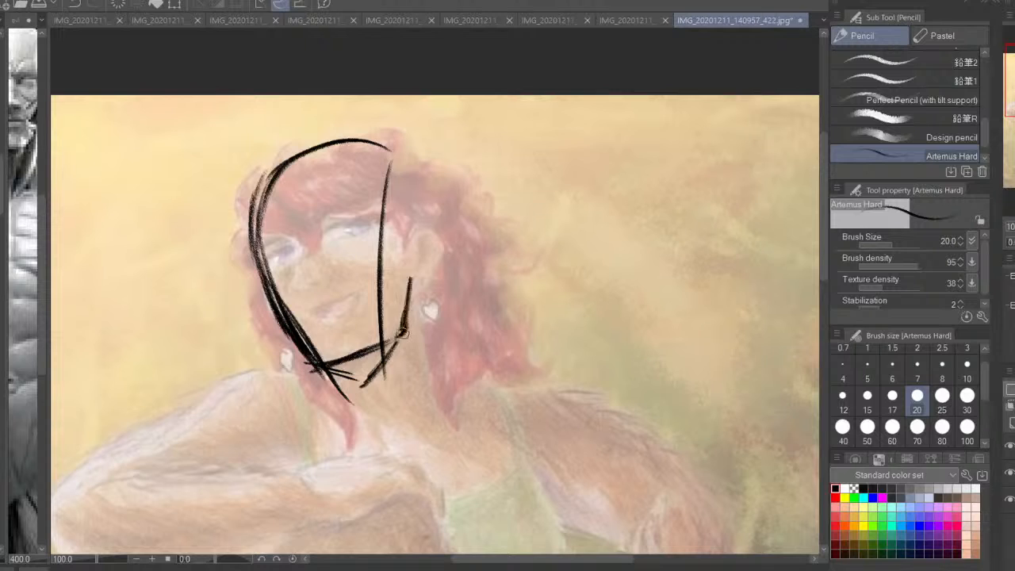
key("ctrl+z")
mouse_move(400, 338)
left_mouse_down()
mouse_move(425, 293)
mouse_move(402, 330)
left_mouse_up()
key("ctrl+z")
mouse_move(395, 342)
left_mouse_down()
mouse_move(416, 302)
mouse_move(422, 213)
mouse_move(428, 267)
mouse_move(428, 214)
left_mouse_up()
Add curved brow lines wrapping around the head to the ear and a slanted center line down through the chin
mouse_move(393, 155)
left_mouse_down()
mouse_move(434, 209)
mouse_move(341, 145)
mouse_move(244, 238)
mouse_move(496, 223)
left_mouse_up()
left_click_drag(188, 340, 412, 211)
mouse_move(428, 207)
left_mouse_down()
mouse_move(295, 236)
mouse_move(186, 347)
left_mouse_up()
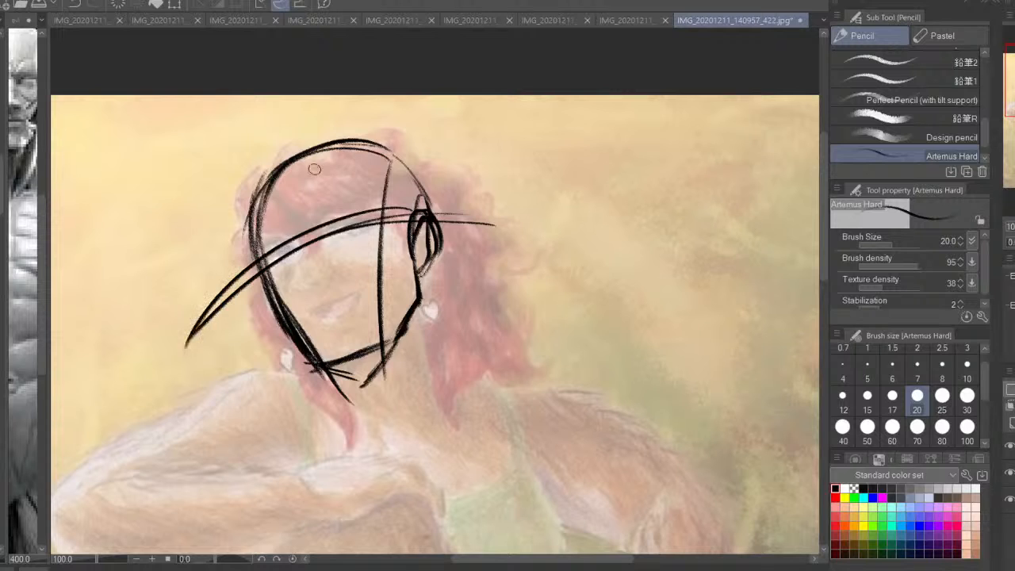
mouse_move(298, 122)
left_mouse_down()
mouse_move(317, 271)
mouse_move(384, 431)
left_mouse_up()
left_click_drag(266, 268, 419, 222)
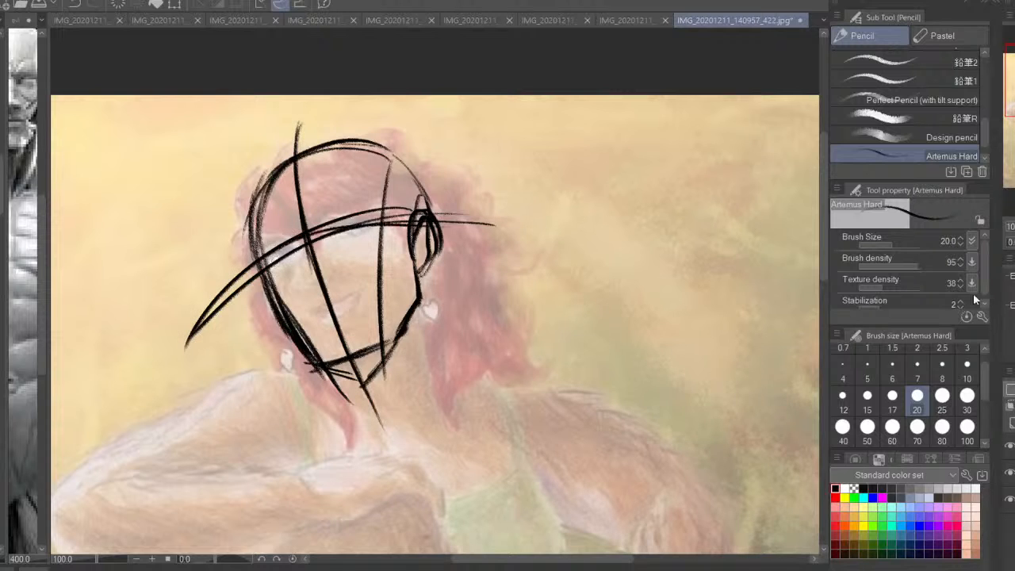
key("h")
mouse_move(574, 172)
left_mouse_down()
mouse_move(455, 208)
mouse_move(458, 200)
left_mouse_up()
left_click_drag(581, 160, 474, 184)
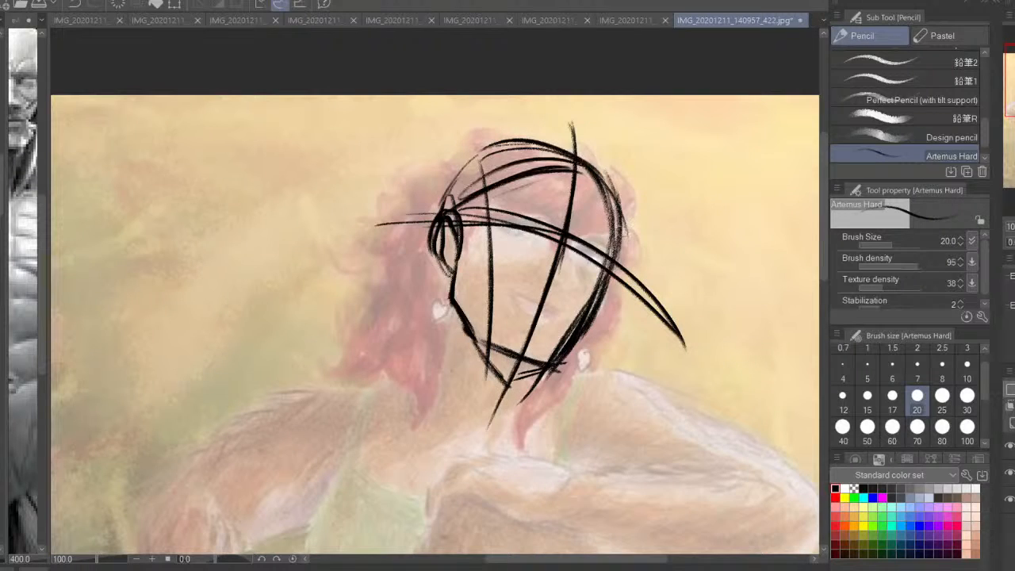
left_click_drag(616, 226, 547, 174)
key("ctrl+z")
key("ctrl+z")
key("ctrl+z")
key("ctrl+z")
Draw a curve across the forehead, strengthen the far side of the face, and sketch the temple plane above the ear
left_click_drag(617, 205, 478, 162)
left_click_drag(621, 217, 619, 263)
mouse_move(624, 218)
left_mouse_down()
mouse_move(609, 290)
mouse_move(547, 382)
left_mouse_up()
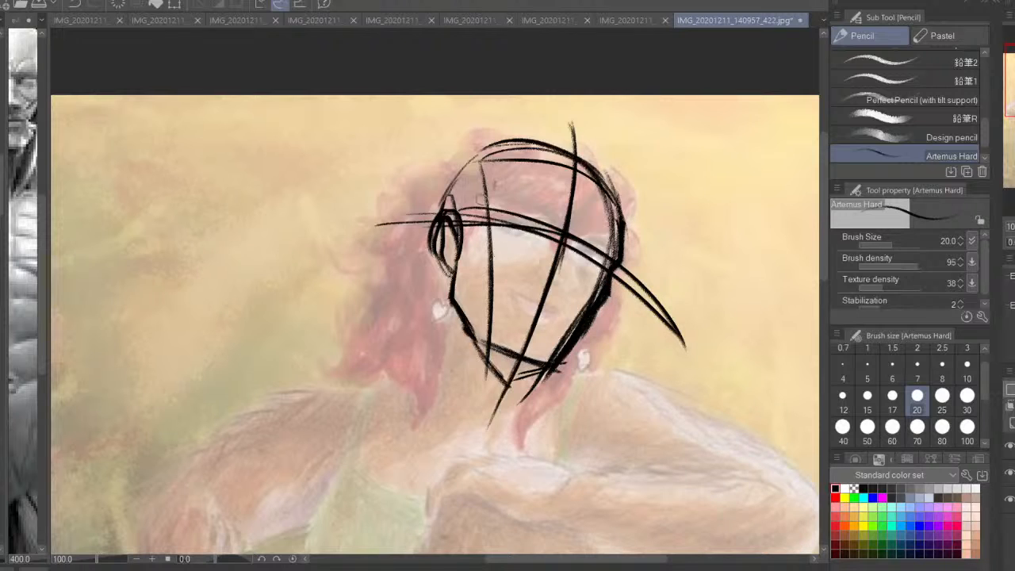
left_click_drag(523, 152, 477, 185)
mouse_move(504, 174)
left_mouse_down()
mouse_move(458, 213)
mouse_move(484, 251)
left_mouse_up()
mouse_move(487, 230)
left_mouse_down()
mouse_move(492, 265)
mouse_move(499, 247)
left_mouse_up()
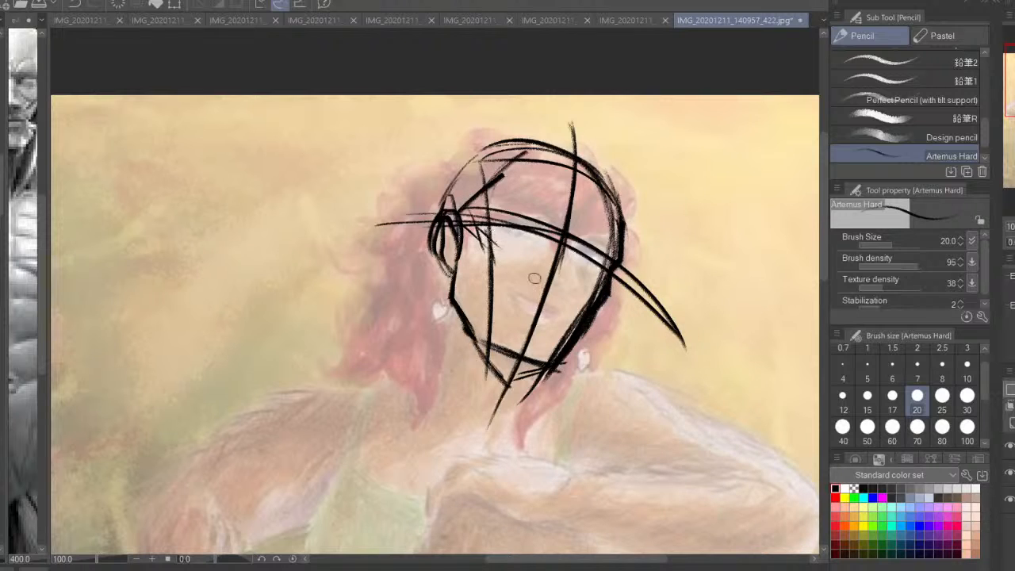
left_click_drag(485, 188, 466, 230)
Reinforce the crown and the back of the skull, continuing the contour down behind the ear
mouse_move(581, 153)
left_mouse_down()
mouse_move(477, 152)
mouse_move(449, 181)
left_mouse_up()
left_click_drag(507, 142, 447, 208)
left_click_drag(450, 170, 445, 203)
left_click_drag(450, 183, 441, 301)
Examine the head construction unmirrored, tilted upright and at a smaller scale against the whole figure
key("h")
key("asciicircum")
key("asciicircum")
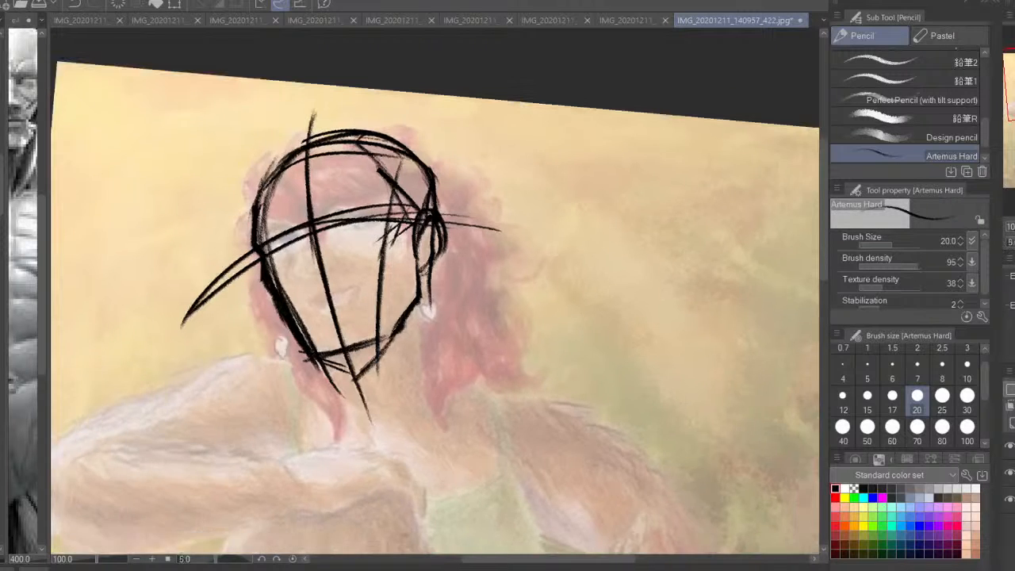
left_click_drag(646, 276, 726, 329)
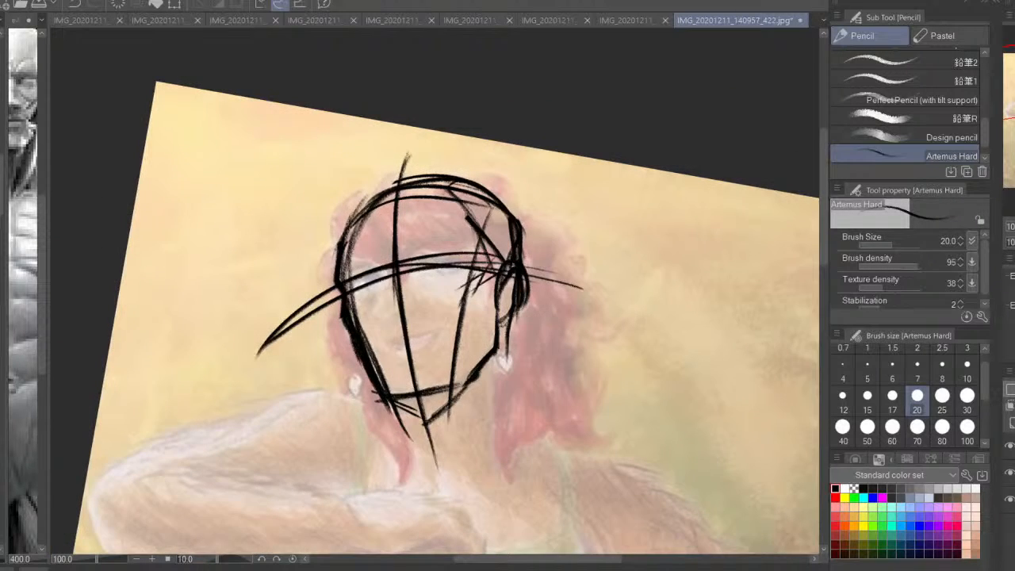
key("minus")
key("minus")
key("ctrl+minus")
mouse_move(508, 333)
left_mouse_down()
mouse_move(490, 296)
mouse_move(374, 333)
left_mouse_up()
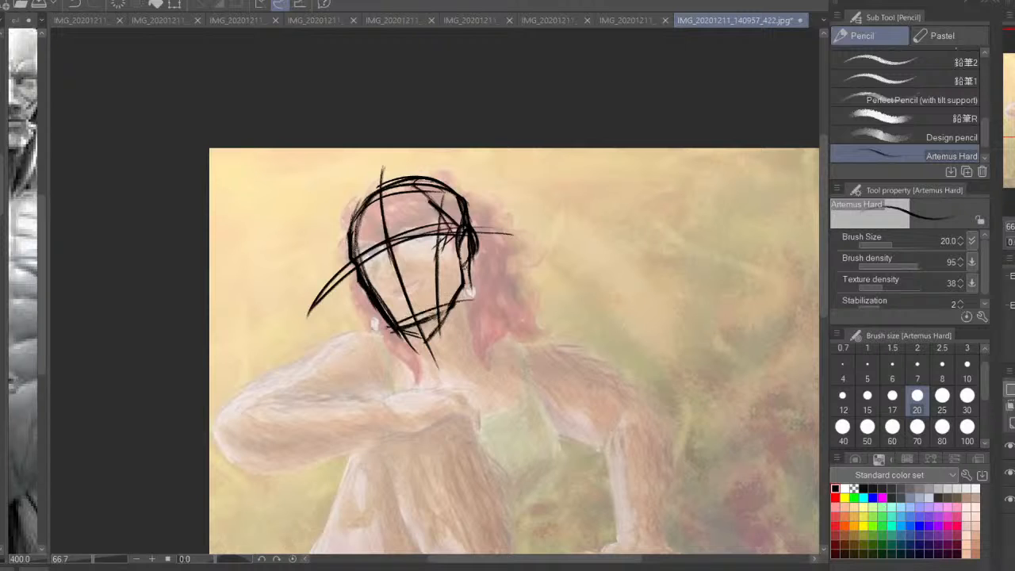
Thicken the crown and far cheek contours, add curved chin lines across the jaw and mark the nose position
left_click_drag(474, 301, 373, 337)
key("ctrl+plus")
key("ctrl+plus")
mouse_move(489, 163)
left_mouse_down()
mouse_move(513, 261)
mouse_move(287, 194)
left_mouse_up()
mouse_move(357, 144)
left_mouse_down()
mouse_move(268, 241)
mouse_move(282, 333)
mouse_move(327, 377)
left_mouse_up()
key("asciicircum")
key("asciicircum")
key("asciicircum")
mouse_move(288, 343)
left_mouse_down()
mouse_move(302, 331)
mouse_move(344, 457)
mouse_move(477, 433)
left_mouse_up()
left_click_drag(309, 317, 382, 439)
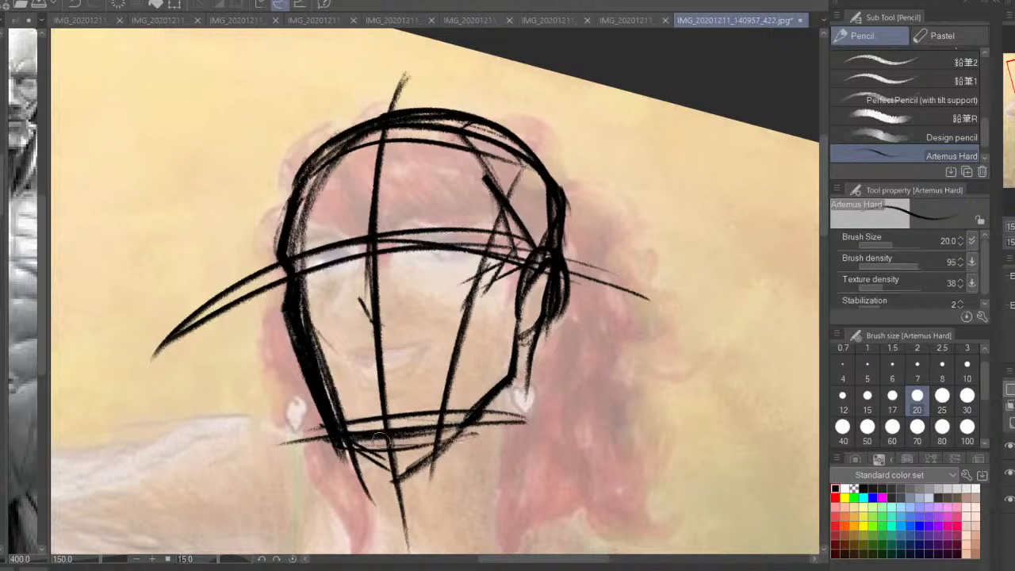
Fade the head construction and draw the far eye and the nose's underside in black on a new layer
mouse_move(356, 249)
left_mouse_down()
mouse_move(332, 242)
mouse_move(340, 249)
mouse_move(316, 270)
mouse_move(321, 282)
mouse_move(331, 268)
mouse_move(290, 277)
mouse_move(342, 248)
mouse_move(300, 265)
left_mouse_up()
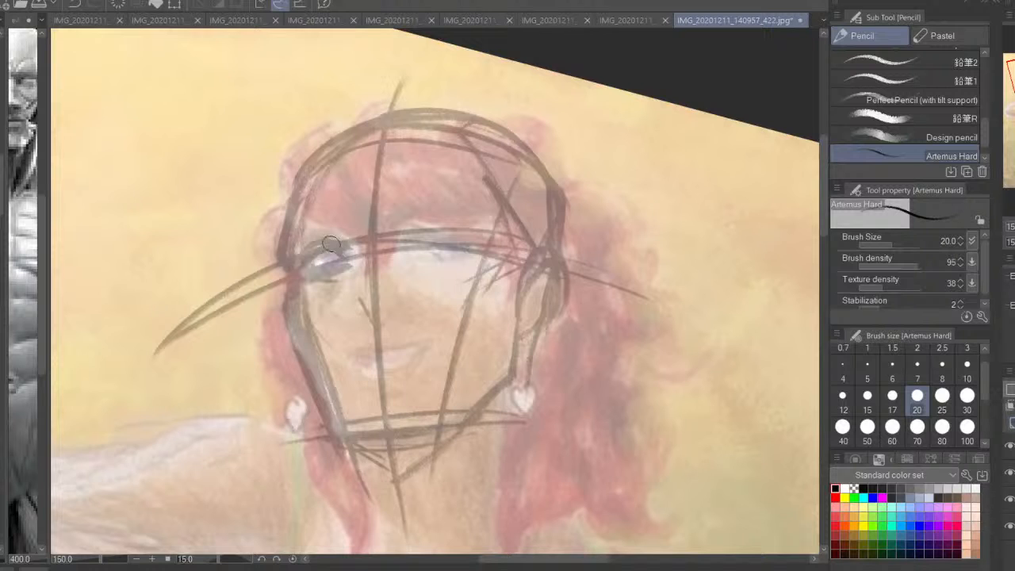
mouse_move(347, 251)
left_mouse_down()
mouse_move(311, 252)
mouse_move(304, 272)
mouse_move(345, 271)
mouse_move(349, 254)
mouse_move(321, 248)
mouse_move(309, 271)
mouse_move(350, 273)
mouse_move(337, 248)
mouse_move(299, 269)
mouse_move(336, 272)
mouse_move(333, 255)
left_mouse_up()
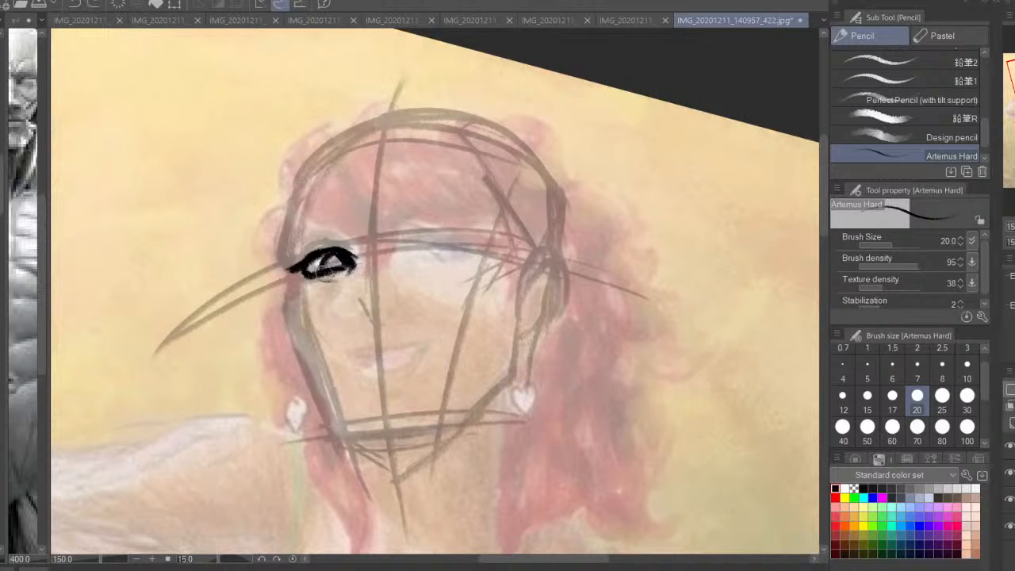
mouse_move(361, 303)
left_mouse_down()
mouse_move(375, 321)
mouse_move(395, 309)
mouse_move(384, 304)
mouse_move(395, 312)
mouse_move(374, 332)
mouse_move(342, 310)
left_mouse_up()
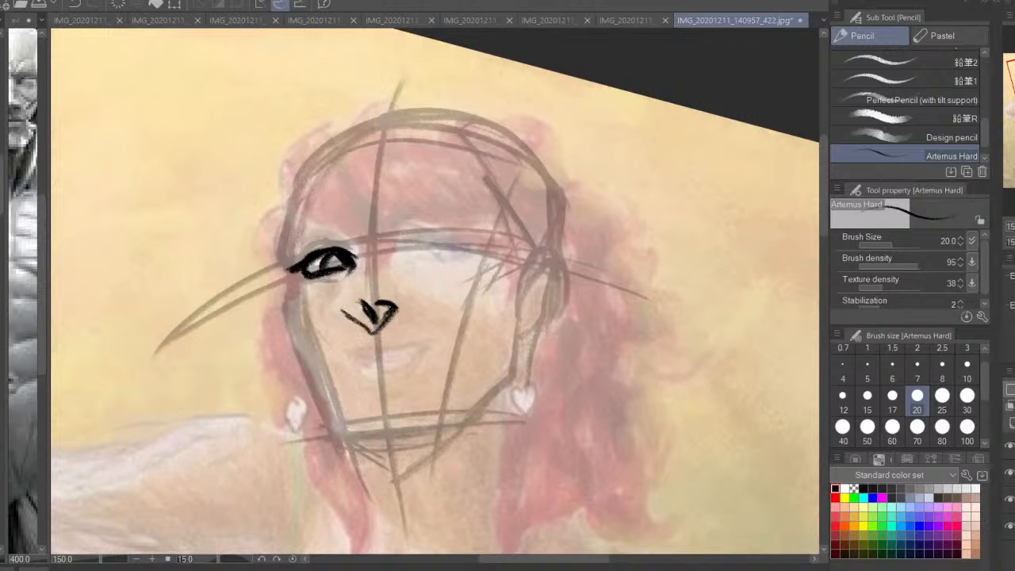
Draw the nose bridge from the brow down to the tip and define the nostrils and wings
key("h")
left_click_drag(518, 310, 508, 311)
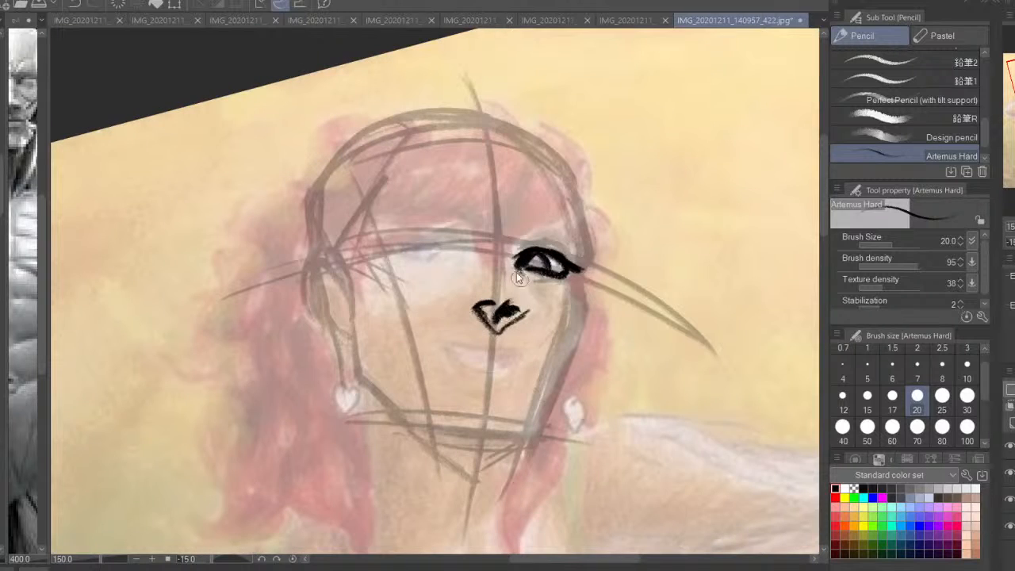
key("ctrl+z")
mouse_move(506, 256)
left_mouse_down()
mouse_move(516, 293)
mouse_move(499, 314)
mouse_move(506, 255)
mouse_move(471, 279)
mouse_move(475, 303)
mouse_move(488, 253)
mouse_move(475, 274)
left_mouse_up()
key("ctrl+z")
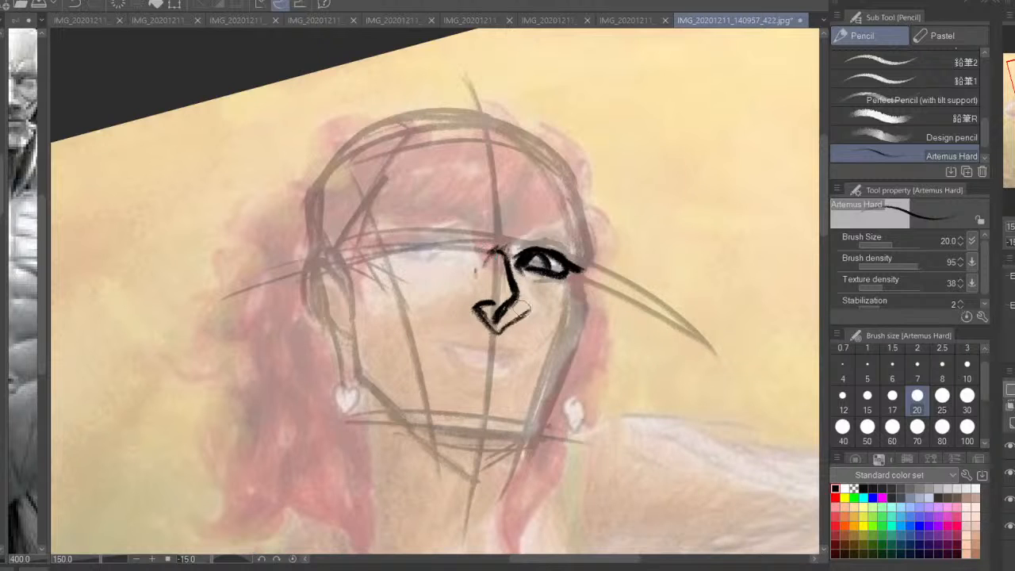
mouse_move(519, 309)
left_mouse_down()
mouse_move(498, 314)
mouse_move(484, 302)
mouse_move(527, 301)
mouse_move(474, 299)
left_mouse_up()
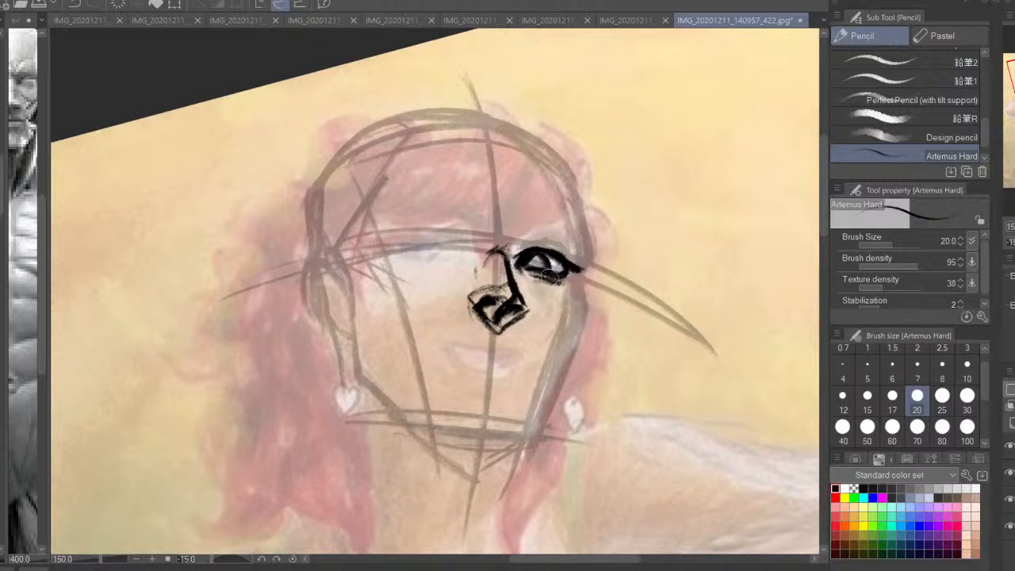
Draw the near eye along the brow guideline and add upper lid creases above both eyes
mouse_move(465, 247)
left_mouse_down()
mouse_move(424, 236)
mouse_move(439, 230)
mouse_move(458, 242)
mouse_move(405, 249)
mouse_move(464, 257)
mouse_move(431, 248)
mouse_move(437, 237)
mouse_move(434, 252)
mouse_move(417, 242)
mouse_move(478, 243)
left_mouse_up()
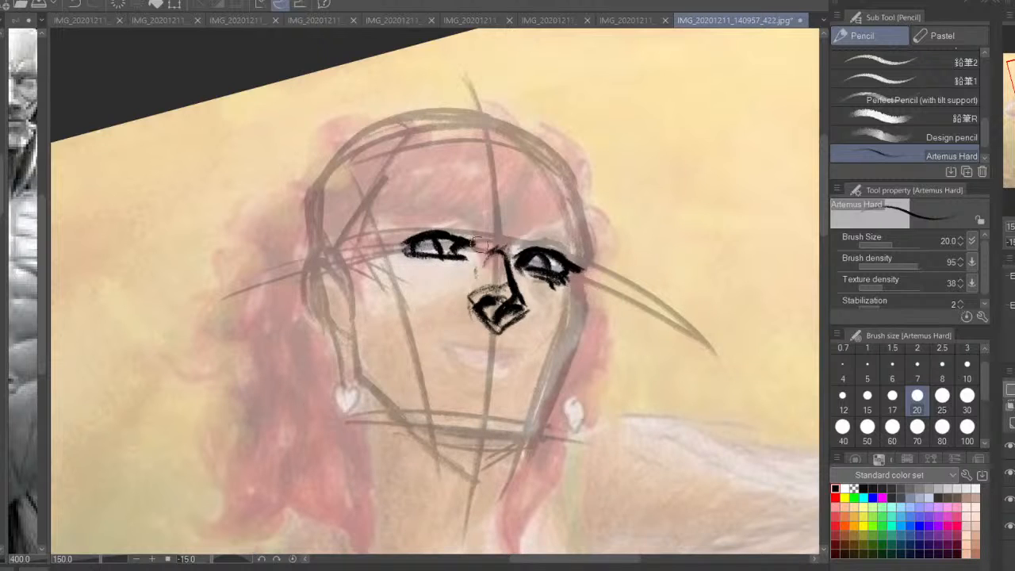
mouse_move(408, 247)
left_mouse_down()
mouse_move(441, 230)
mouse_move(462, 238)
mouse_move(422, 224)
left_mouse_up()
mouse_move(527, 251)
left_mouse_down()
mouse_move(571, 252)
mouse_move(517, 249)
left_mouse_up()
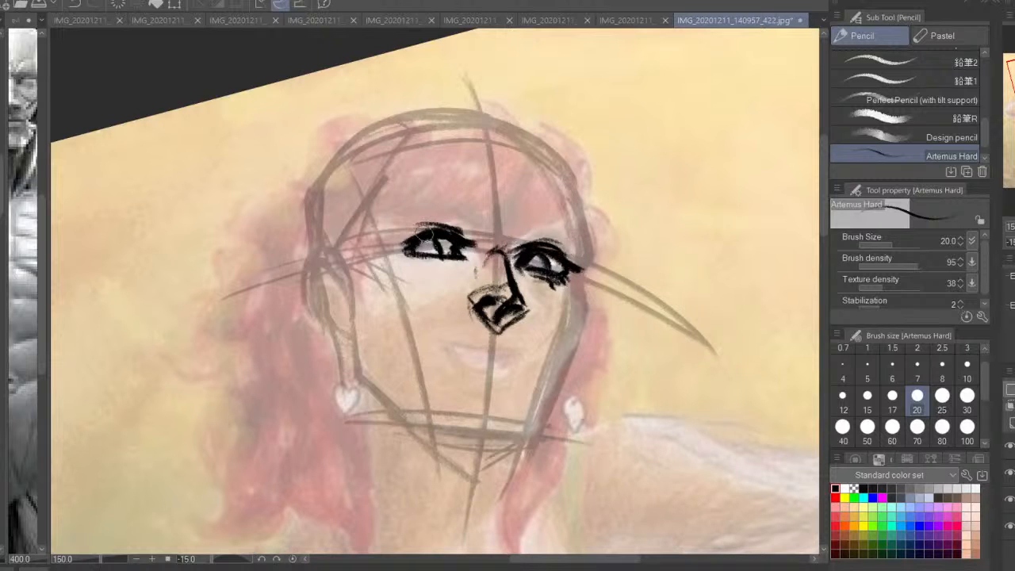
Draw a thick arched eyebrow over the near eye and a shorter eyebrow over the far eye
mouse_move(422, 231)
left_mouse_down()
mouse_move(401, 247)
mouse_move(464, 282)
left_mouse_up()
key("h")
mouse_move(503, 235)
left_mouse_down()
mouse_move(419, 249)
mouse_move(424, 242)
left_mouse_up()
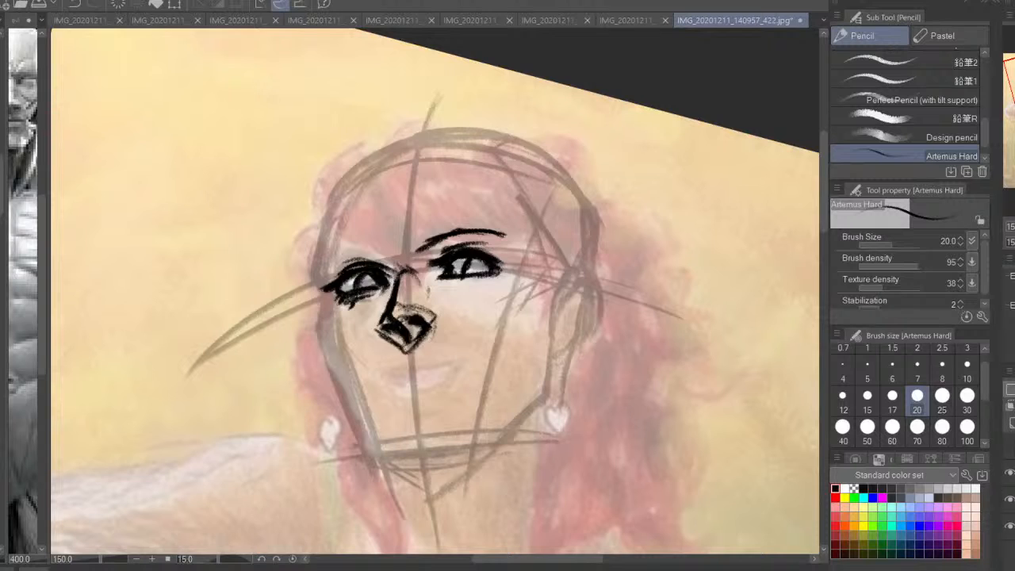
left_click(1010, 472)
left_click(1009, 473)
mouse_move(503, 238)
left_mouse_down()
mouse_move(455, 231)
mouse_move(416, 245)
left_mouse_up()
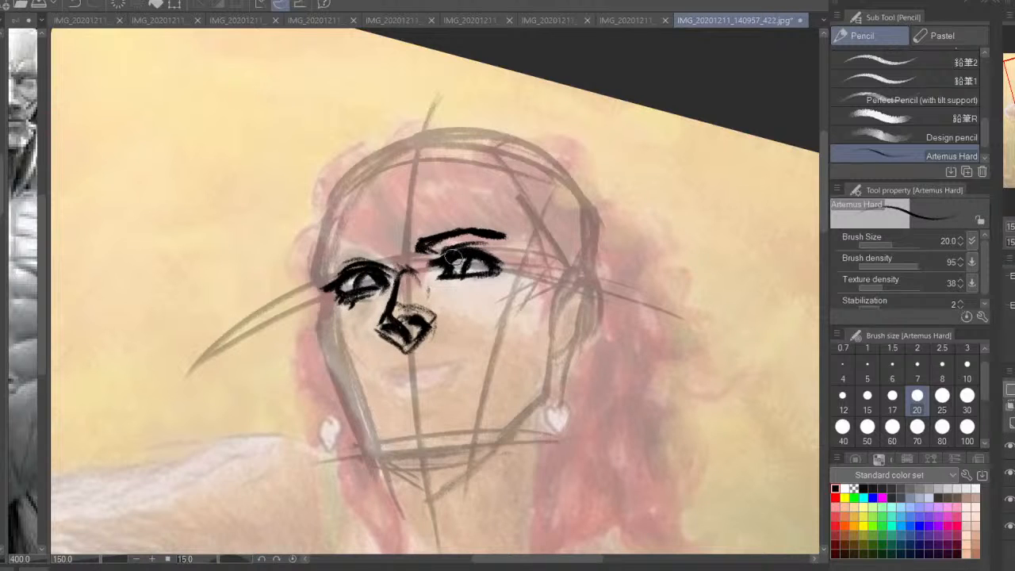
mouse_move(328, 263)
left_mouse_down()
mouse_move(394, 255)
mouse_move(448, 291)
left_mouse_up()
Draw full black lips below the nose, tilted to match the head's angle
left_click_drag(441, 349, 451, 304)
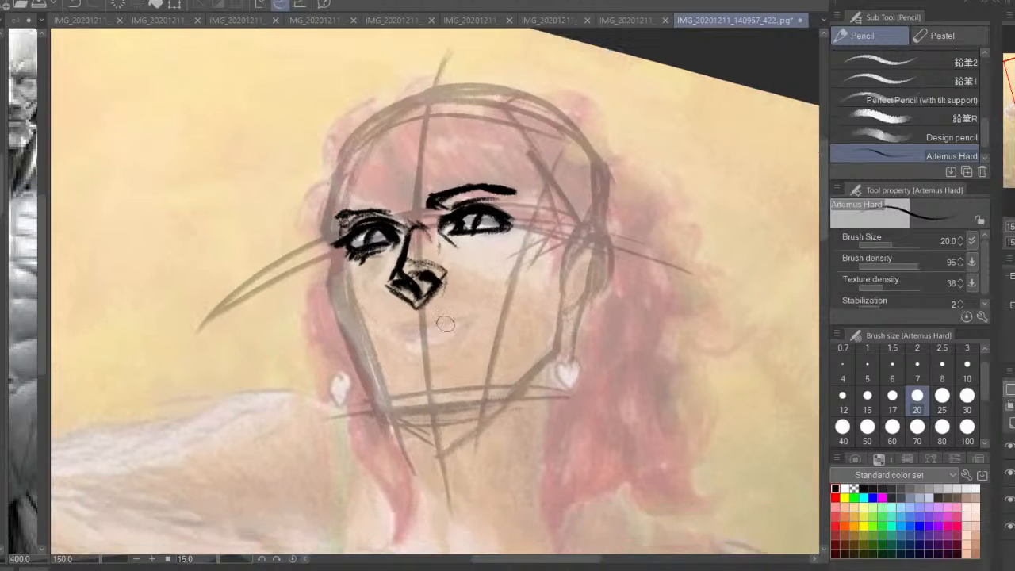
mouse_move(402, 328)
left_mouse_down()
mouse_move(442, 319)
mouse_move(398, 329)
mouse_move(428, 338)
mouse_move(454, 325)
mouse_move(410, 338)
mouse_move(416, 315)
mouse_move(405, 313)
mouse_move(394, 325)
mouse_move(470, 315)
mouse_move(452, 311)
left_mouse_up()
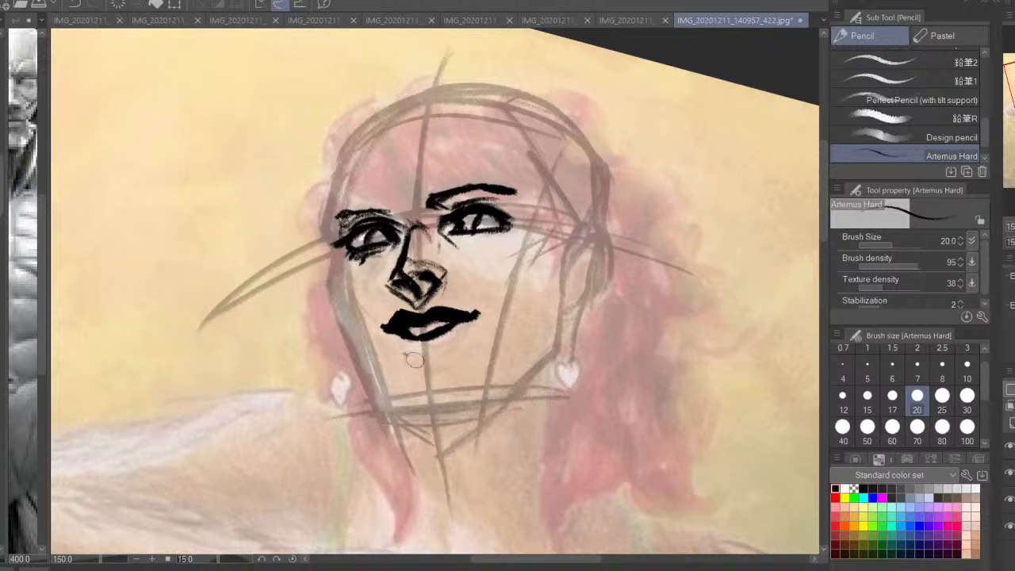
Add hatched shading to the lower lip and check the face's balance in the mirrored view
mouse_move(403, 355)
left_mouse_down()
mouse_move(449, 352)
mouse_move(431, 359)
mouse_move(401, 350)
mouse_move(429, 366)
mouse_move(457, 351)
mouse_move(443, 333)
mouse_move(395, 339)
left_mouse_up()
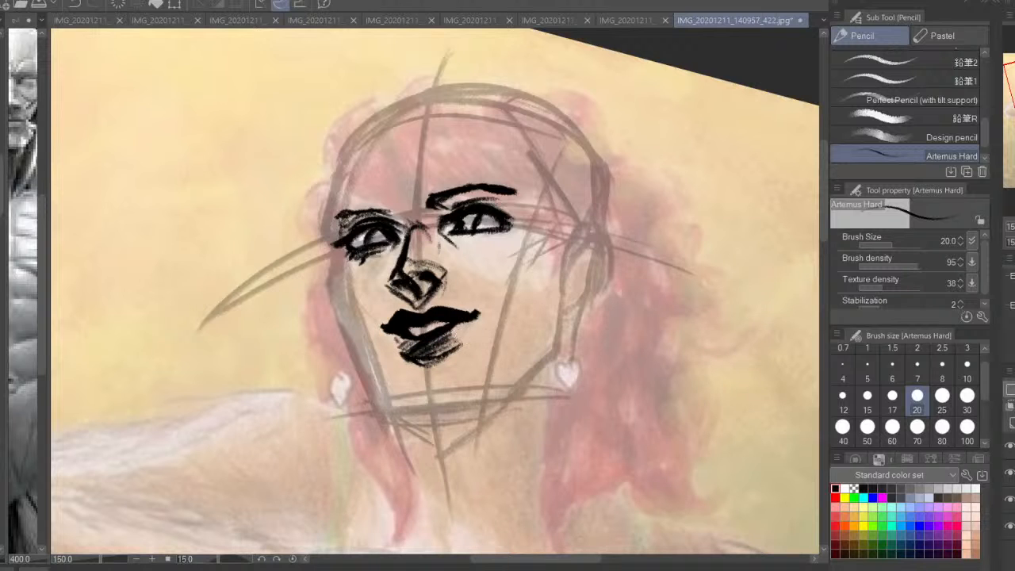
key("ctrl+minus")
key("h")
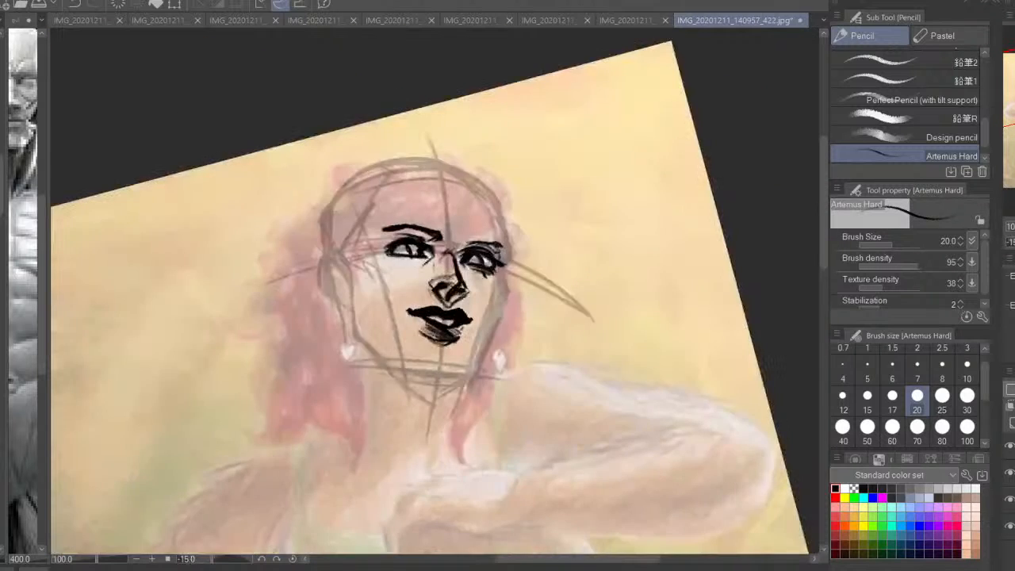
key("h")
key("ctrl+plus")
Draw the jaw contour from the far cheek around the chin and up to the near ear
left_click_drag(393, 344, 370, 441)
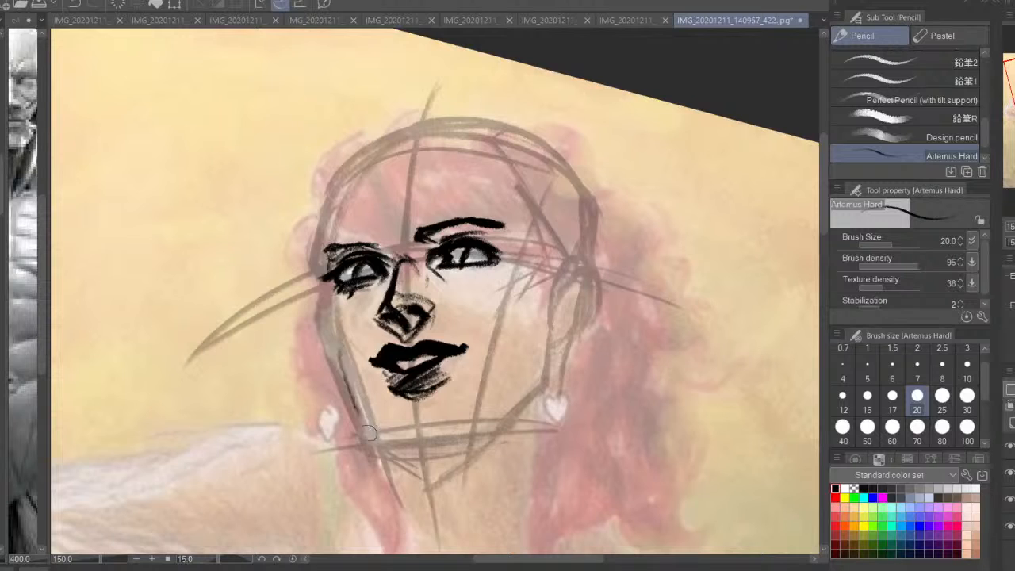
mouse_move(333, 345)
left_mouse_down()
mouse_move(368, 442)
mouse_move(406, 454)
mouse_move(465, 443)
left_mouse_up()
mouse_move(399, 452)
left_mouse_down()
mouse_move(485, 436)
mouse_move(533, 394)
left_mouse_up()
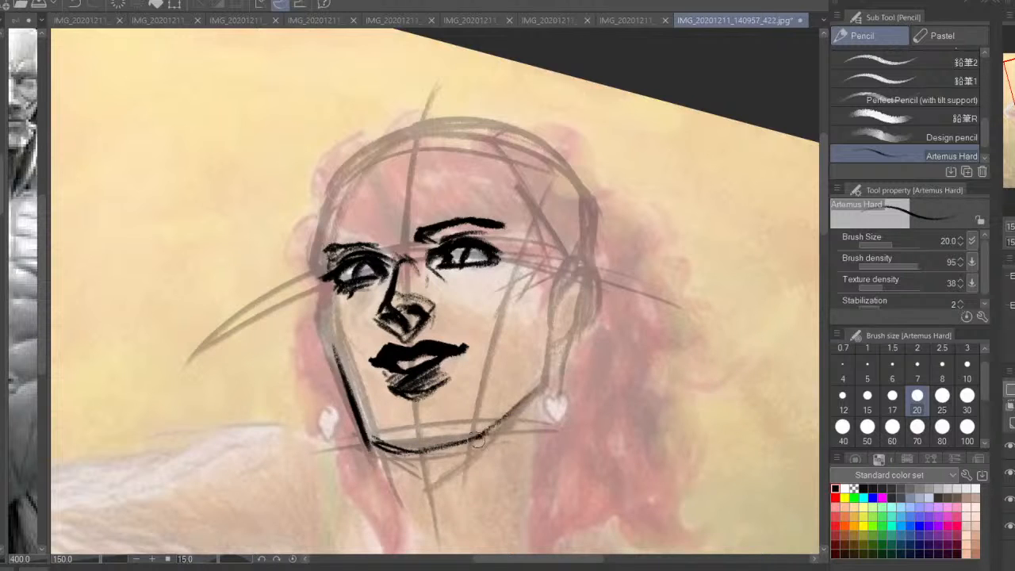
left_click_drag(476, 438, 539, 387)
left_click_drag(562, 297, 542, 384)
key("ctrl+z")
mouse_move(555, 339)
left_mouse_down()
mouse_move(519, 405)
mouse_move(475, 440)
mouse_move(391, 452)
left_mouse_up()
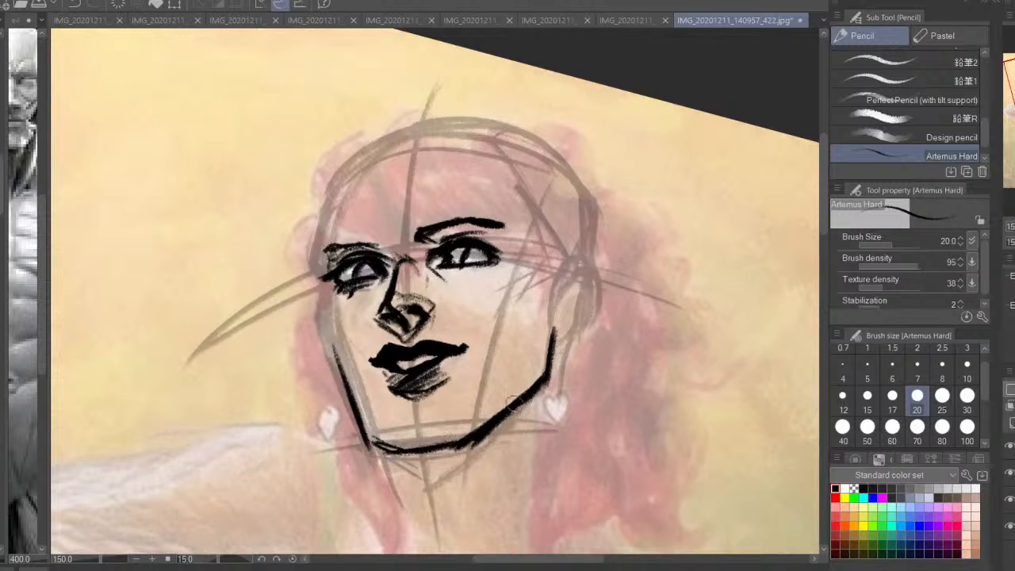
Add short lines under the chin to mark the underside of the jaw and the start of the neck
mouse_move(512, 403)
left_mouse_down()
mouse_move(455, 460)
mouse_move(386, 465)
mouse_move(409, 458)
mouse_move(433, 505)
left_mouse_up()
key("ctrl+z")
mouse_move(395, 456)
left_mouse_down()
mouse_move(433, 507)
mouse_move(369, 436)
left_mouse_up()
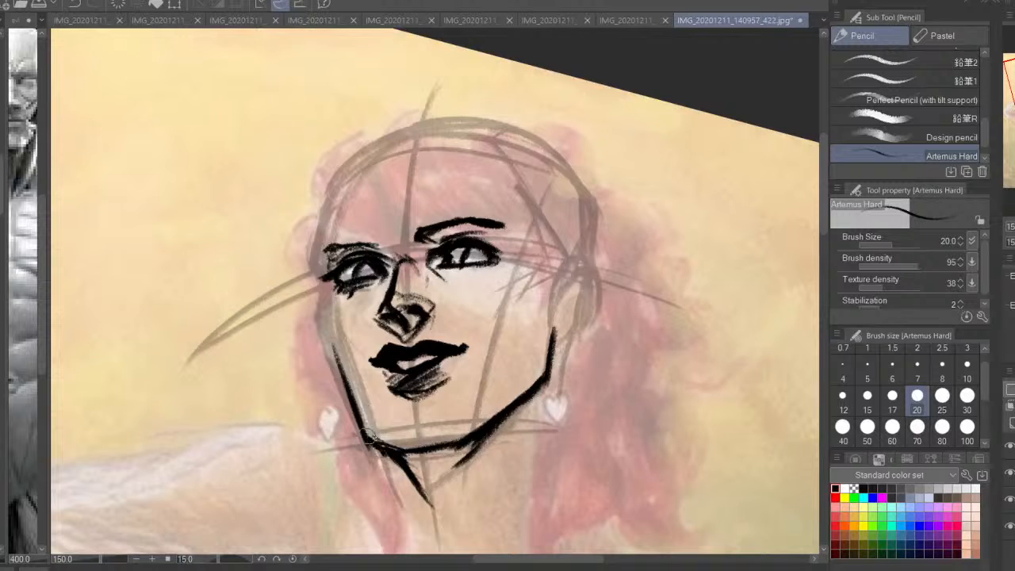
Thicken the far cheek contour from the eye corner down to the chin and reinforce the near jawline
left_click_drag(347, 374, 378, 447)
left_click_drag(331, 296, 347, 385)
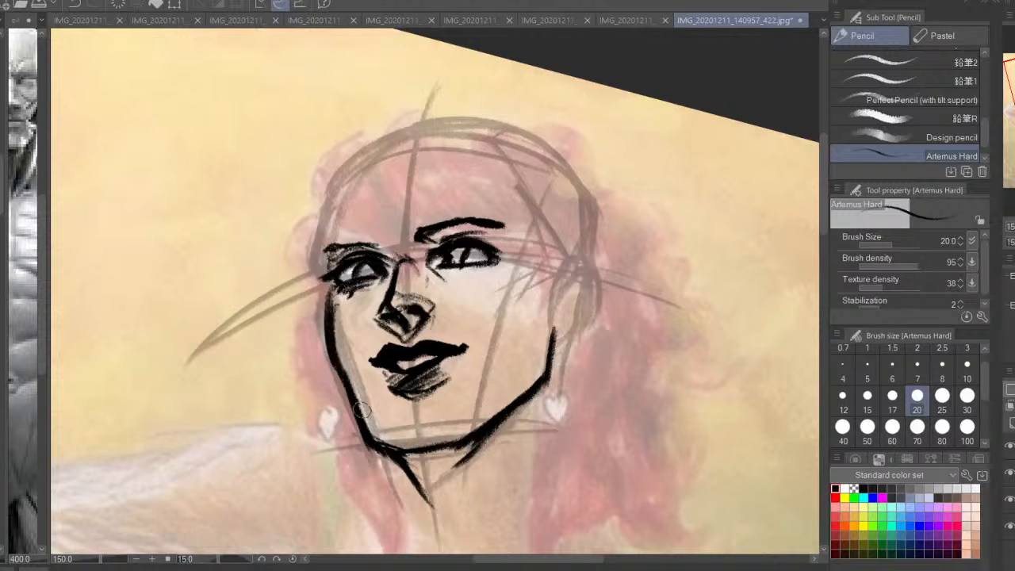
key("ctrl+z")
mouse_move(333, 287)
left_mouse_down()
mouse_move(342, 361)
mouse_move(379, 442)
left_mouse_up()
key("ctrl+z")
key("ctrl+z")
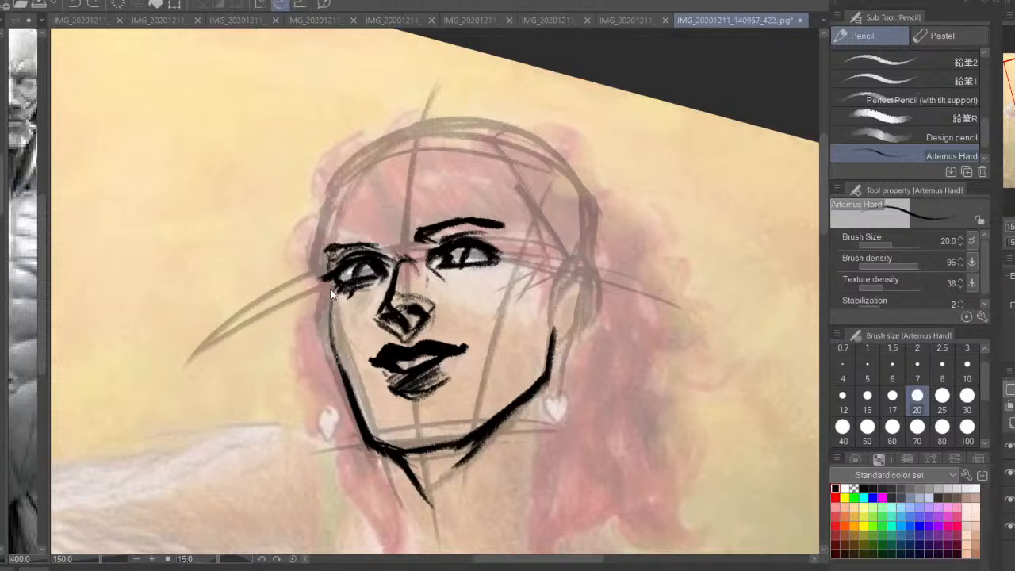
left_click_drag(326, 290, 359, 413)
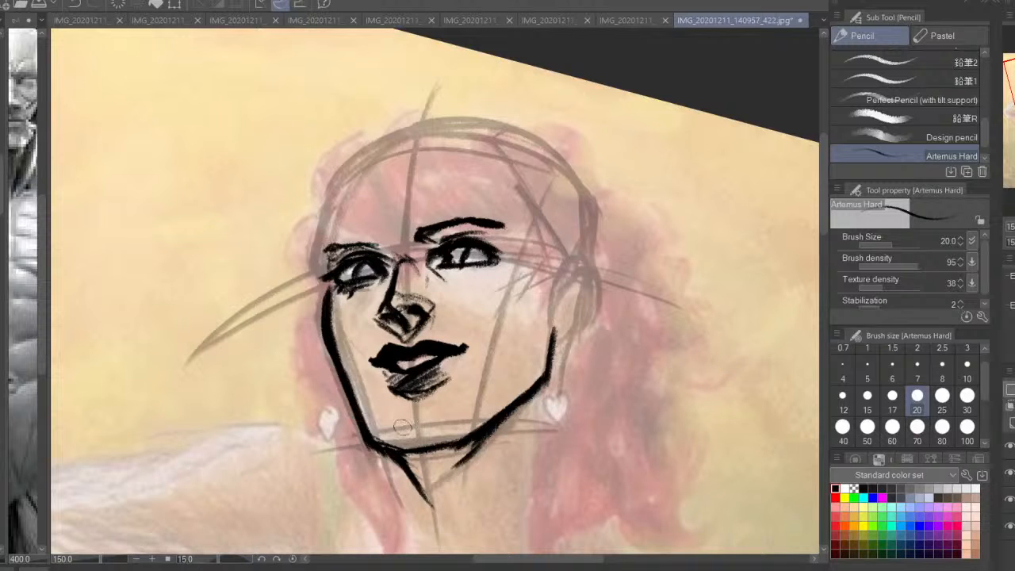
left_click_drag(544, 368, 511, 413)
Darken the lower lip and near eye and thicken the far eyebrow with the Artemus Hard pencil
key("h")
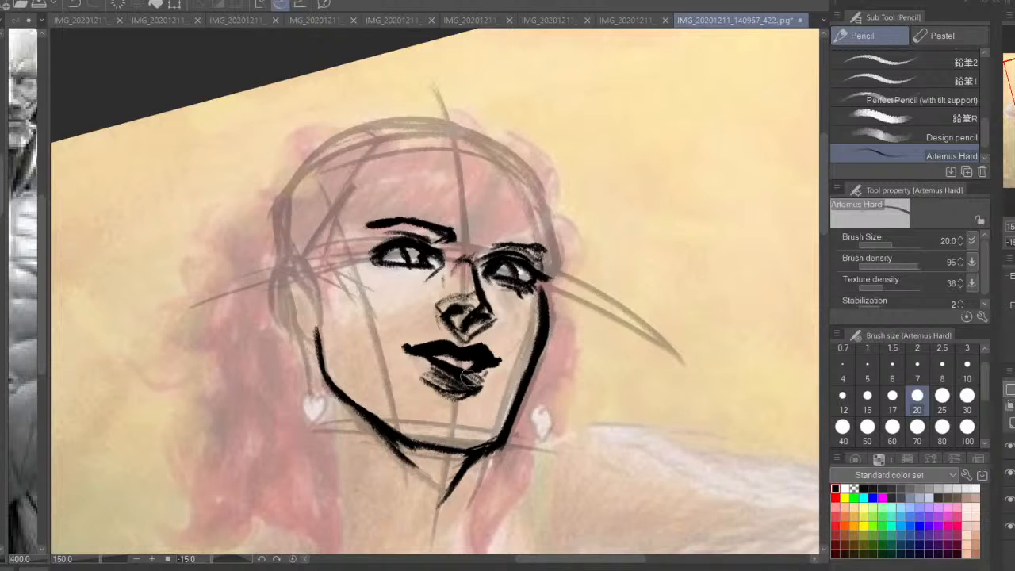
left_click(951, 137)
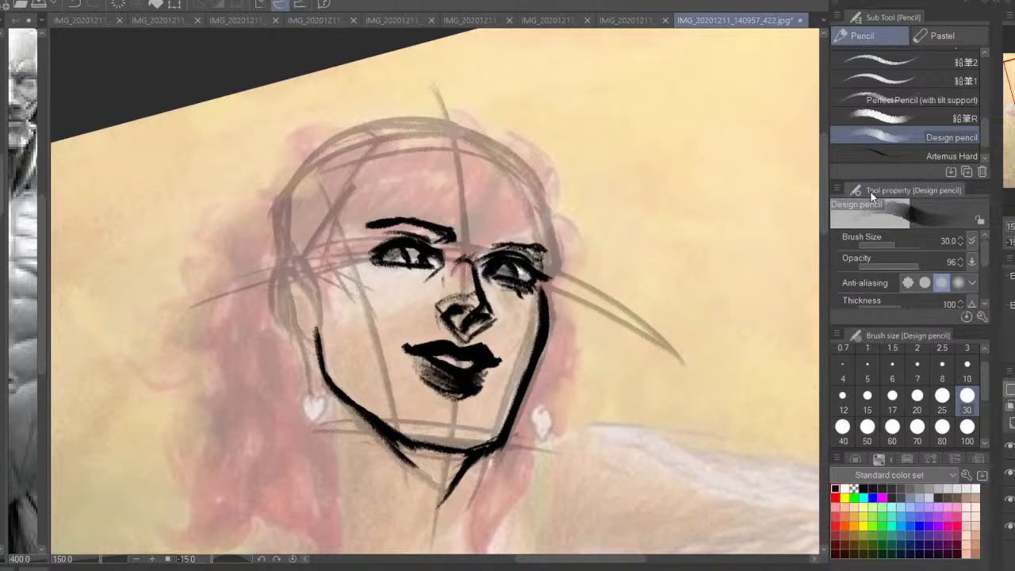
left_click(942, 154)
left_click_drag(387, 247, 418, 264)
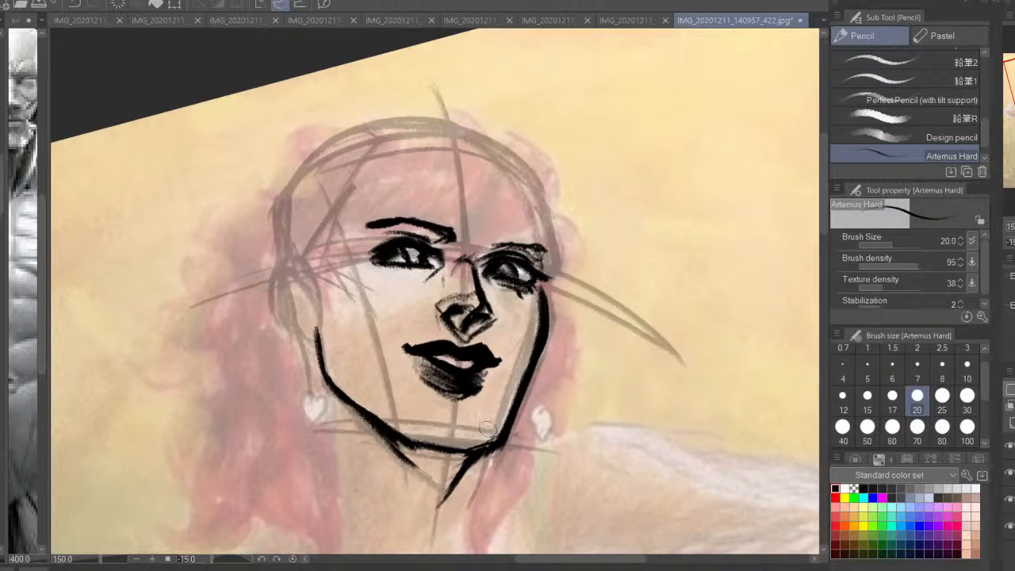
mouse_move(540, 248)
left_mouse_down()
mouse_move(493, 241)
mouse_move(498, 258)
left_mouse_up()
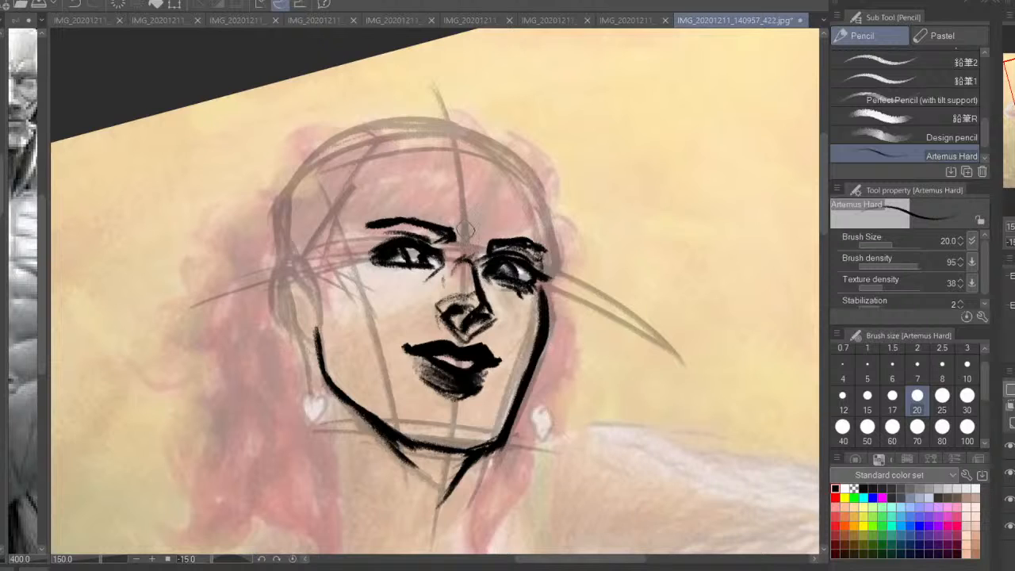
Draw the near ear behind the jaw, with its outer rim, inner folds and lobe
left_click_drag(291, 255, 313, 284)
mouse_move(290, 255)
left_mouse_down()
mouse_move(268, 282)
mouse_move(284, 325)
left_mouse_up()
left_click_drag(279, 319, 317, 332)
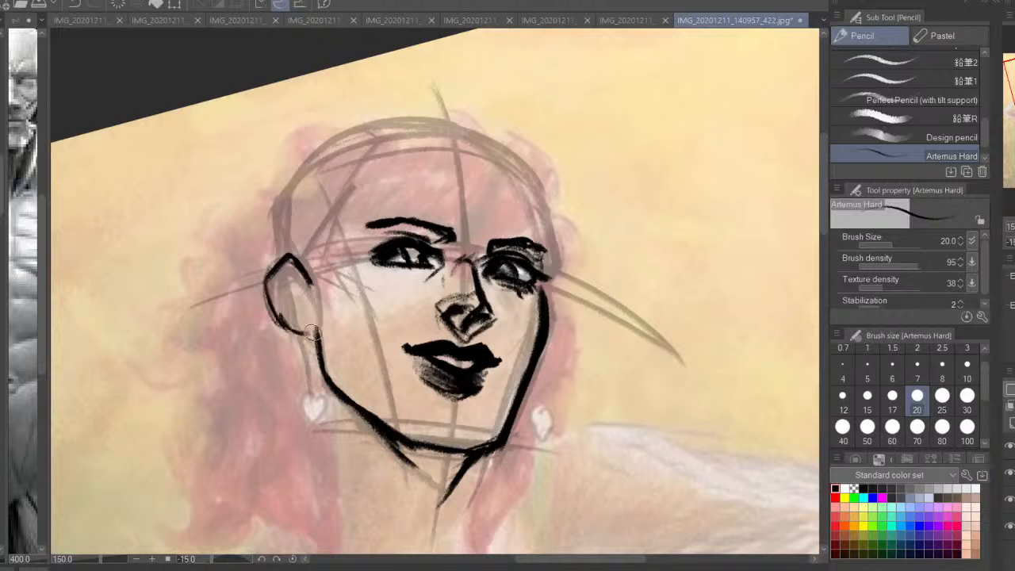
left_click_drag(281, 277, 306, 295)
mouse_move(283, 287)
left_mouse_down()
mouse_move(317, 332)
mouse_move(286, 314)
left_mouse_up()
mouse_move(284, 281)
left_mouse_down()
mouse_move(305, 299)
mouse_move(292, 300)
left_mouse_up()
mouse_move(296, 258)
left_mouse_down()
mouse_move(312, 277)
mouse_move(274, 268)
left_mouse_up()
mouse_move(275, 268)
left_mouse_down()
mouse_move(295, 333)
mouse_move(330, 334)
mouse_move(321, 250)
left_mouse_up()
mouse_move(315, 270)
left_mouse_down()
mouse_move(333, 309)
mouse_move(331, 351)
left_mouse_up()
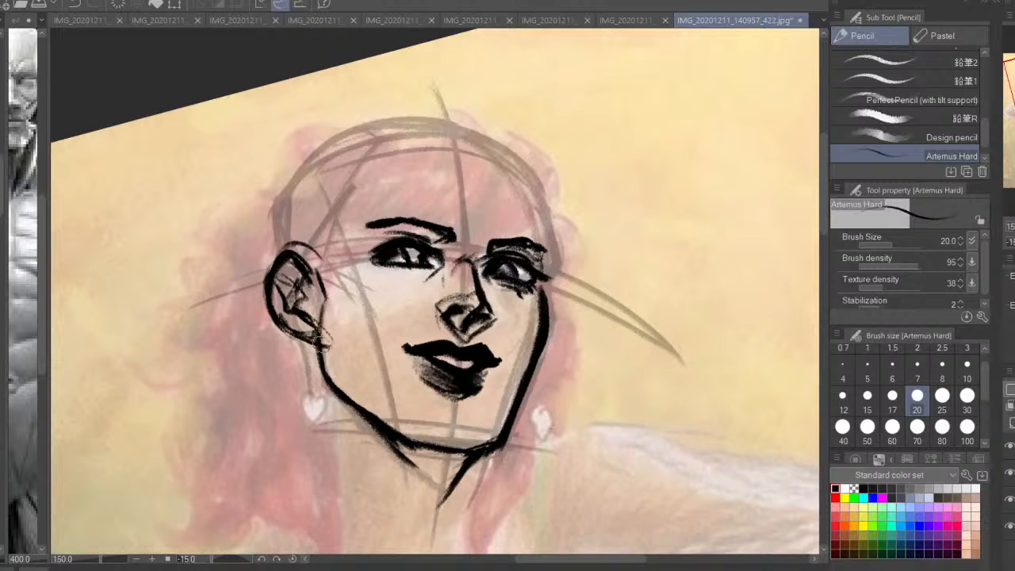
Draw the side hairline curving from the temple down to a sideburn in front of the near ear
left_click_drag(349, 205, 359, 317)
left_click_drag(338, 257, 358, 306)
left_click_drag(320, 235, 344, 281)
key("h")
key("ctrl+minus")
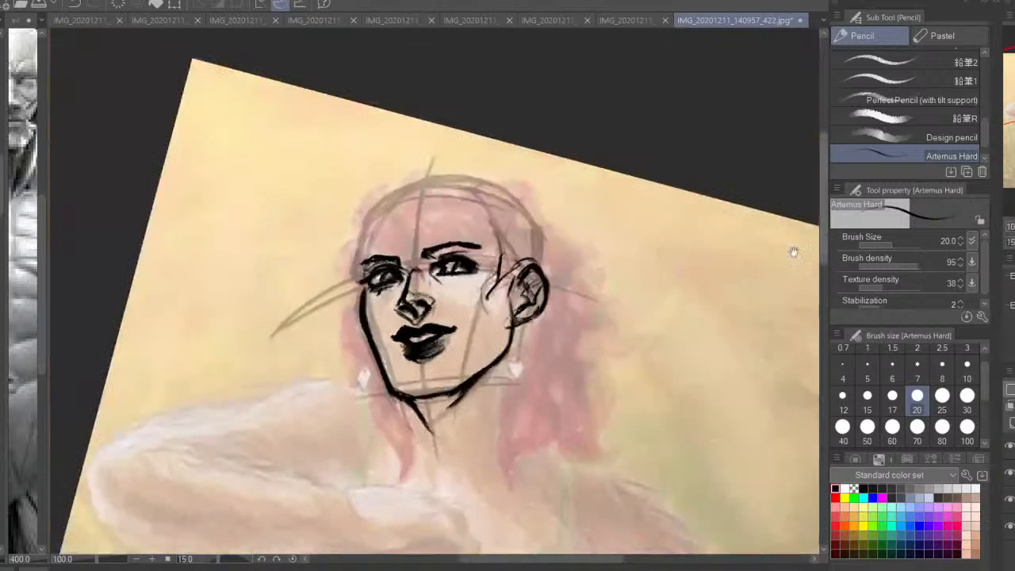
left_click_drag(706, 253, 507, 283)
key("ctrl+z")
key("ctrl+z")
mouse_move(495, 230)
left_mouse_down()
mouse_move(493, 283)
mouse_move(509, 303)
left_mouse_up()
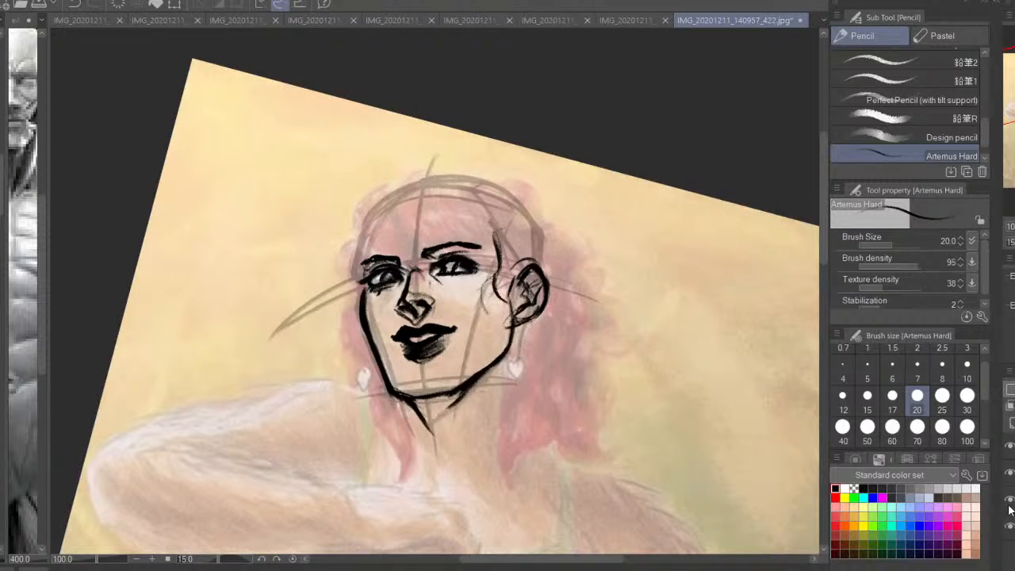
Draw the far-side fringe locks sweeping from the top of the forehead toward the nose bridge
left_click(1009, 446)
left_click(1009, 446)
key("ctrl+plus")
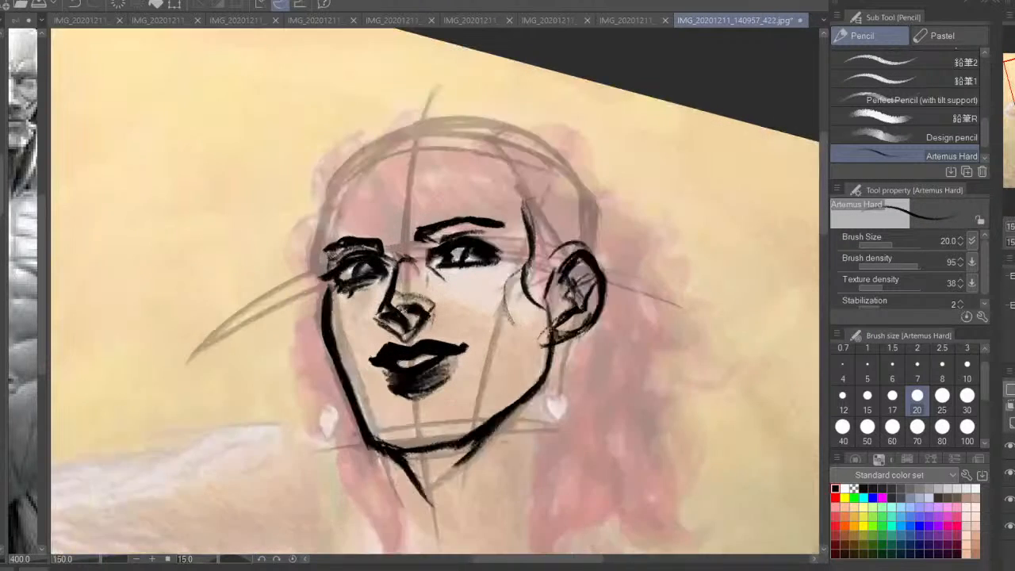
mouse_move(378, 193)
left_mouse_down()
mouse_move(317, 238)
mouse_move(366, 285)
left_mouse_up()
left_click_drag(339, 241, 422, 305)
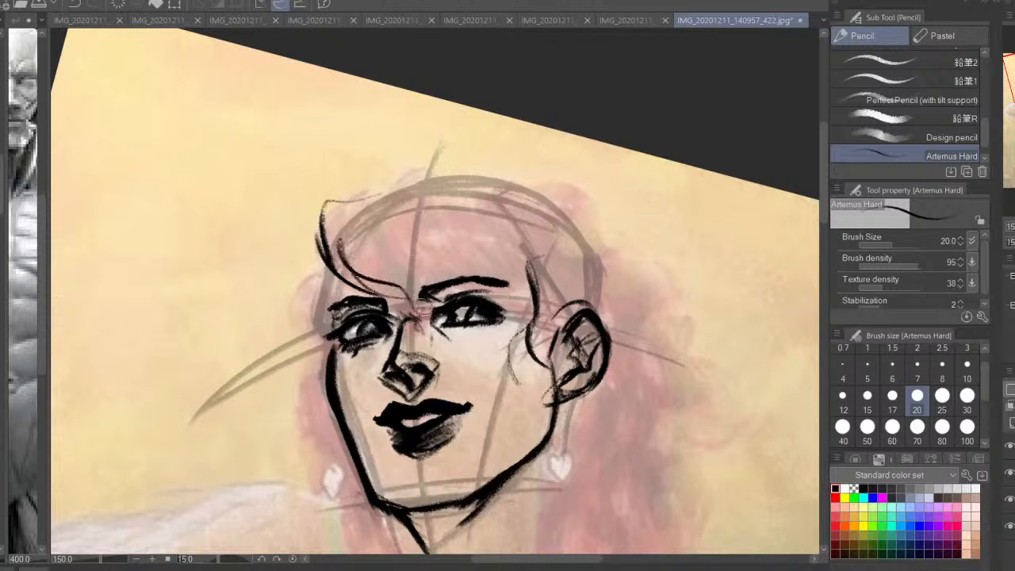
left_click_drag(364, 214, 422, 302)
mouse_move(374, 215)
left_mouse_down()
mouse_move(403, 252)
mouse_move(491, 251)
left_mouse_up()
mouse_move(381, 196)
left_mouse_down()
mouse_move(472, 262)
mouse_move(421, 278)
mouse_move(459, 282)
left_mouse_up()
key("ctrl+z")
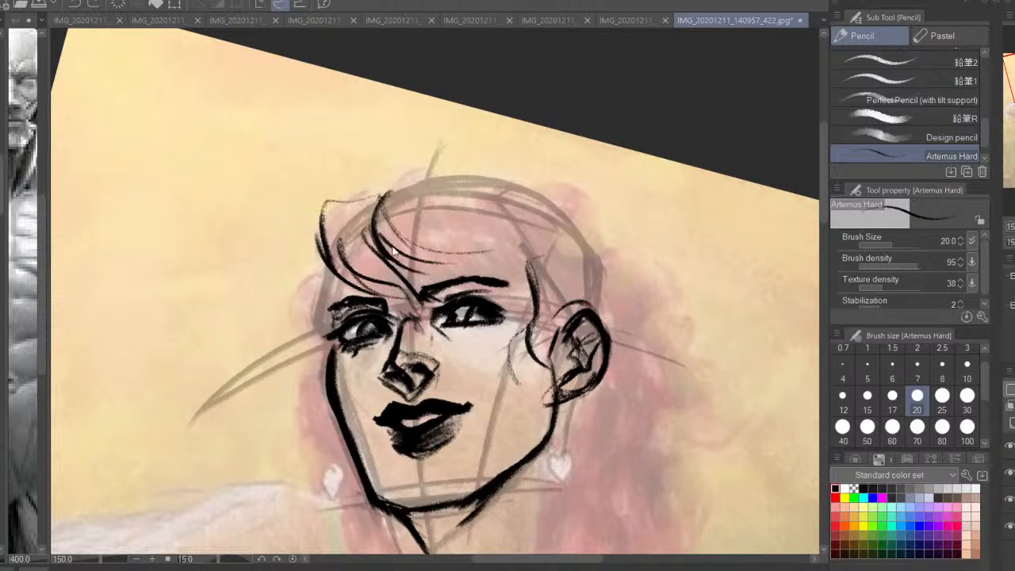
key("ctrl+z")
key("ctrl+z")
key("ctrl+z")
key("ctrl+z")
Draw wavy fringe strands sweeping across the forehead above the near eyebrow to the temple
mouse_move(370, 208)
left_mouse_down()
mouse_move(418, 289)
mouse_move(388, 268)
mouse_move(466, 274)
left_mouse_up()
left_click_drag(399, 230, 461, 267)
left_click_drag(441, 252, 525, 273)
left_click_drag(389, 221, 434, 262)
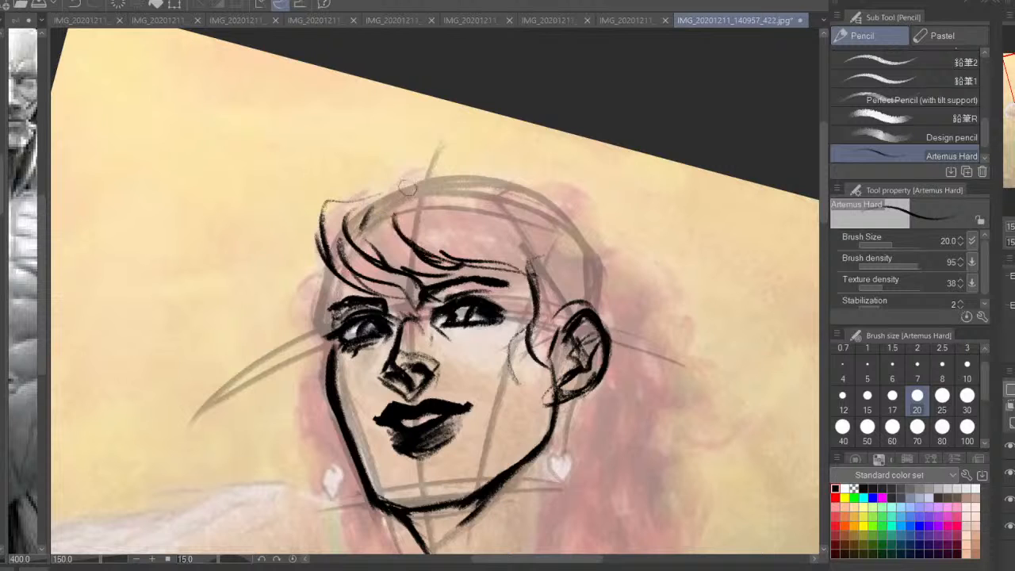
Outline the front top of the hair and the far temple lock, and thicken the central fringe strand
mouse_move(400, 195)
left_mouse_down()
mouse_move(455, 181)
mouse_move(323, 198)
mouse_move(299, 305)
mouse_move(320, 347)
left_mouse_up()
mouse_move(339, 283)
left_mouse_down()
mouse_move(327, 333)
mouse_move(328, 317)
left_mouse_up()
left_click_drag(359, 268, 318, 308)
left_click_drag(323, 272, 311, 314)
left_click_drag(405, 191, 423, 259)
left_click_drag(395, 218, 436, 268)
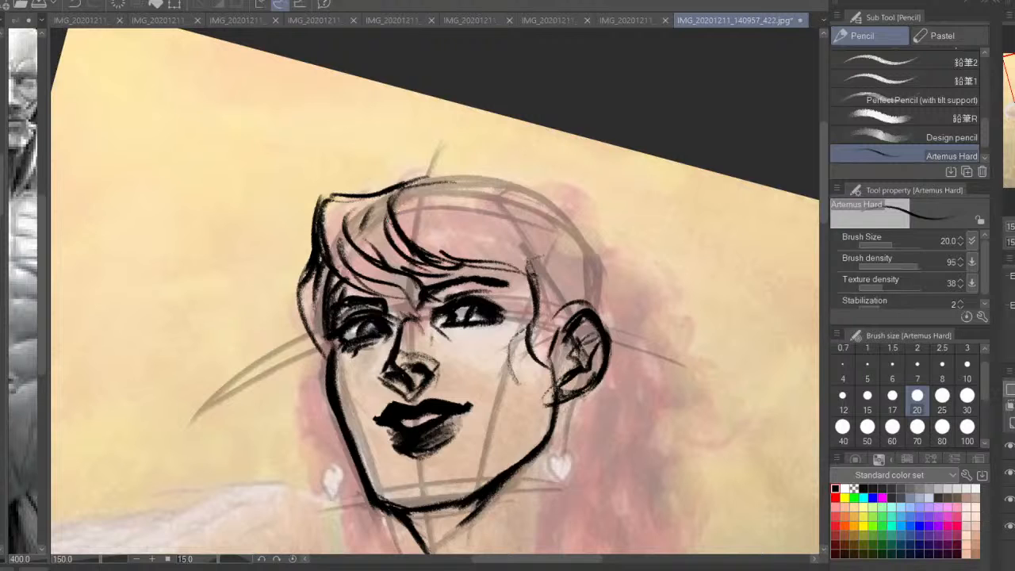
Compare the sketch with the original painting and draw the far-side hair waves from the temple down to the jaw
left_click(1009, 473)
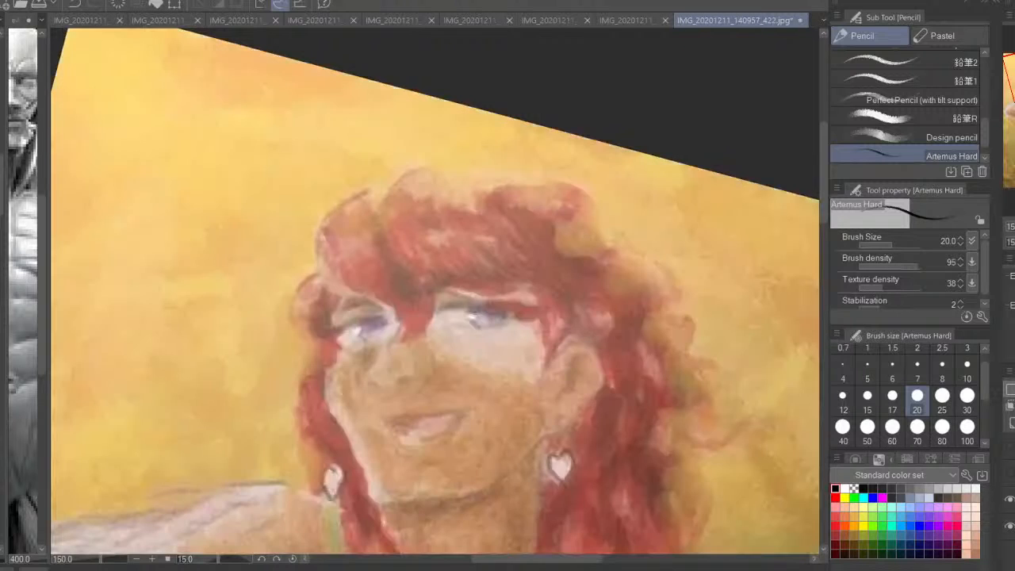
left_click_drag(435, 269, 479, 232)
key("ctrl+z")
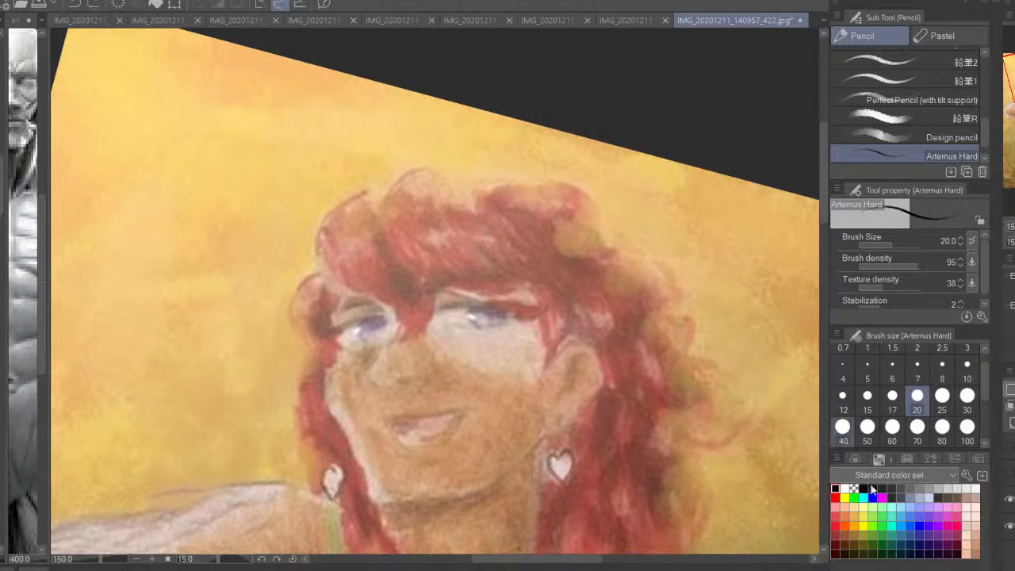
left_click(1009, 474)
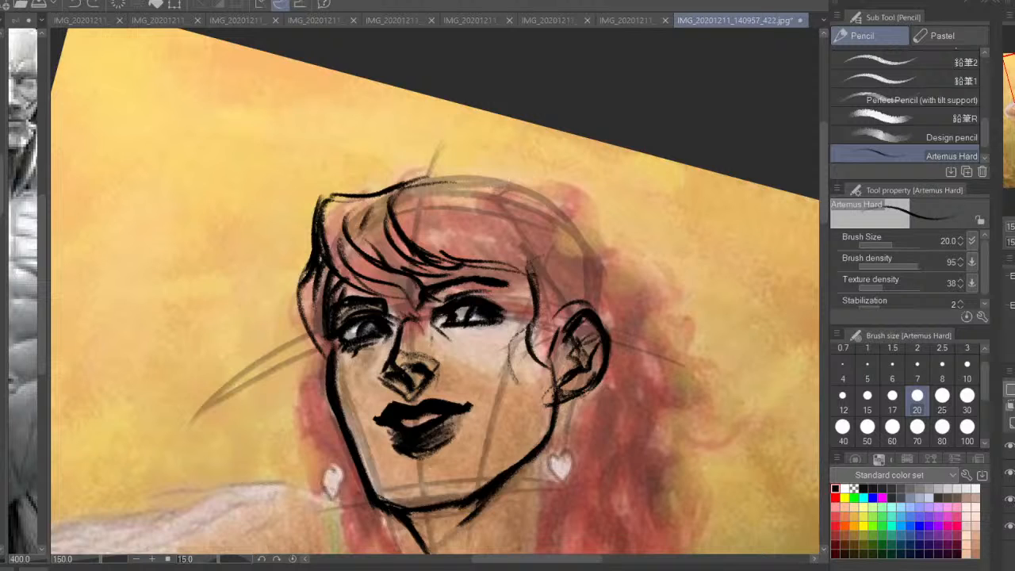
left_click(1009, 526)
left_click_drag(346, 314, 351, 259)
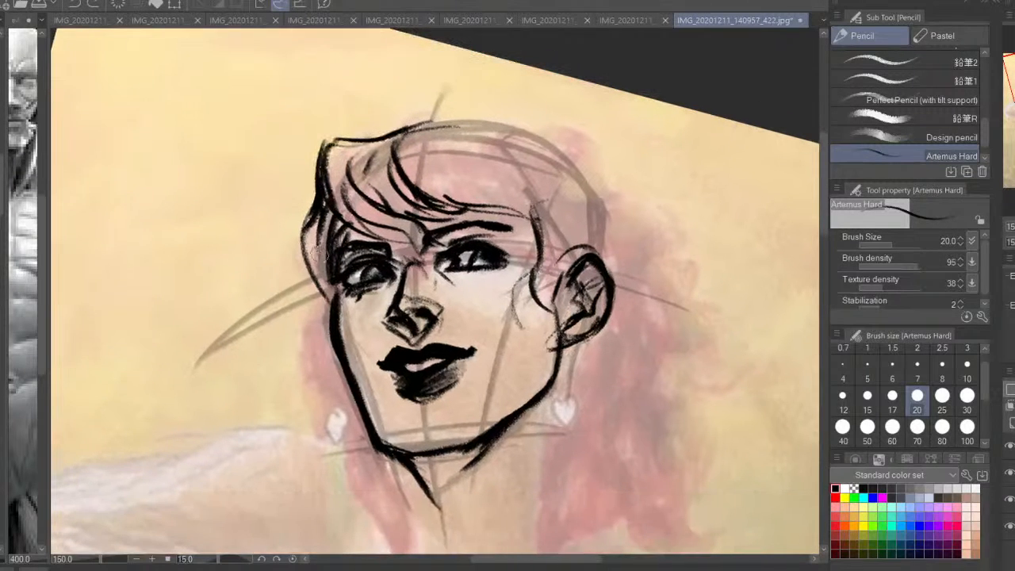
left_click_drag(319, 198, 311, 310)
mouse_move(291, 249)
left_mouse_down()
mouse_move(320, 311)
mouse_move(319, 341)
mouse_move(337, 352)
mouse_move(353, 475)
left_mouse_up()
left_click_drag(295, 354, 345, 436)
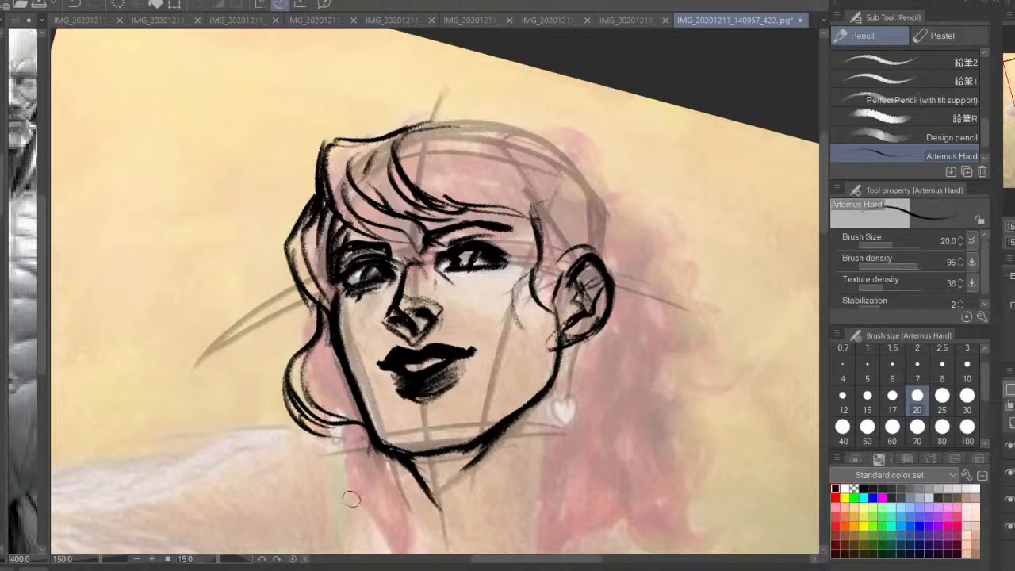
Add a hooked curl below the far jaw and fill out the hair strands beside the far cheek
left_click_drag(352, 498, 355, 382)
left_click_drag(373, 329, 353, 372)
mouse_move(343, 319)
left_mouse_down()
mouse_move(355, 371)
mouse_move(318, 372)
mouse_move(360, 379)
left_mouse_up()
mouse_move(372, 346)
left_mouse_down()
mouse_move(356, 376)
mouse_move(304, 368)
left_mouse_up()
left_click_drag(326, 225, 347, 260)
left_click_drag(495, 231, 504, 324)
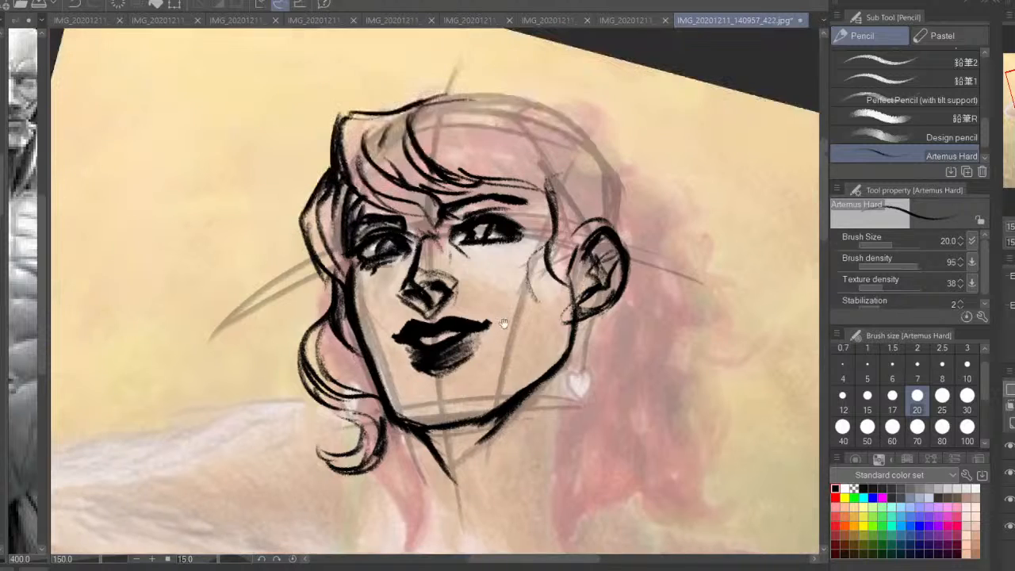
Draw curved arrows around both sides of the head to show the direction of the hair's flow
key("ctrl+minus")
key("ctrl+minus")
left_click_drag(544, 281, 539, 298)
key("ctrl+plus")
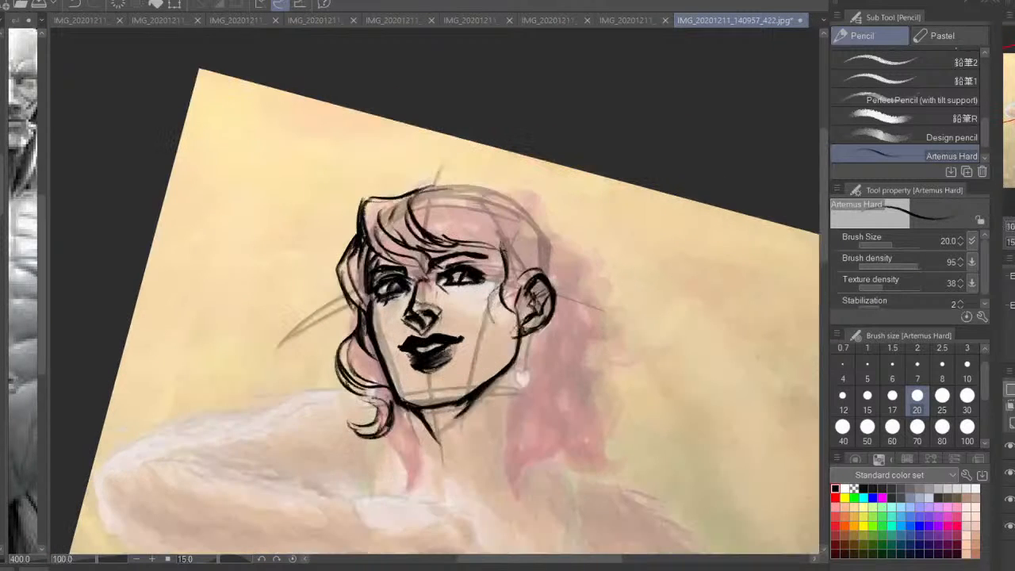
left_click_drag(306, 227, 312, 295)
left_click_drag(298, 345, 312, 388)
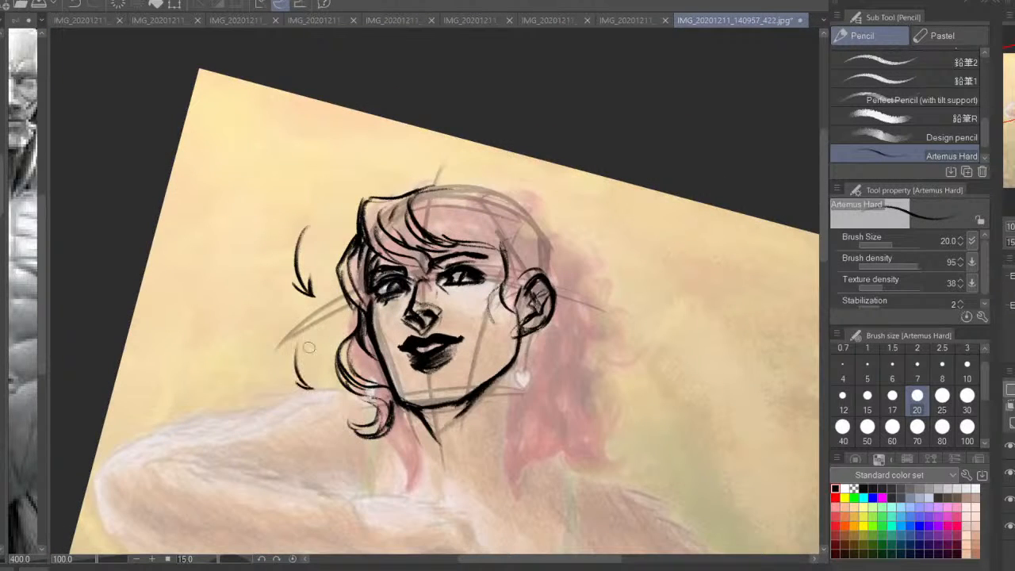
mouse_move(352, 155)
left_mouse_down()
mouse_move(333, 190)
mouse_move(262, 233)
mouse_move(262, 225)
mouse_move(215, 282)
mouse_move(203, 327)
left_mouse_up()
key("h")
left_click_drag(228, 384, 198, 402)
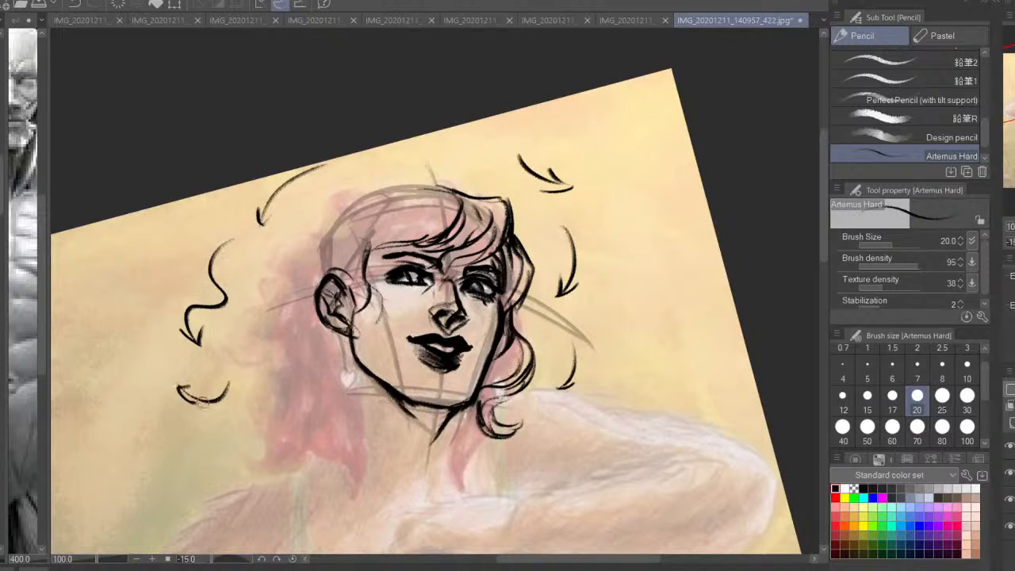
Outline the crown of the hair from the fringe to the back of the head and darken the underside of the chin
mouse_move(456, 193)
left_mouse_down()
mouse_move(361, 187)
mouse_move(317, 218)
left_mouse_up()
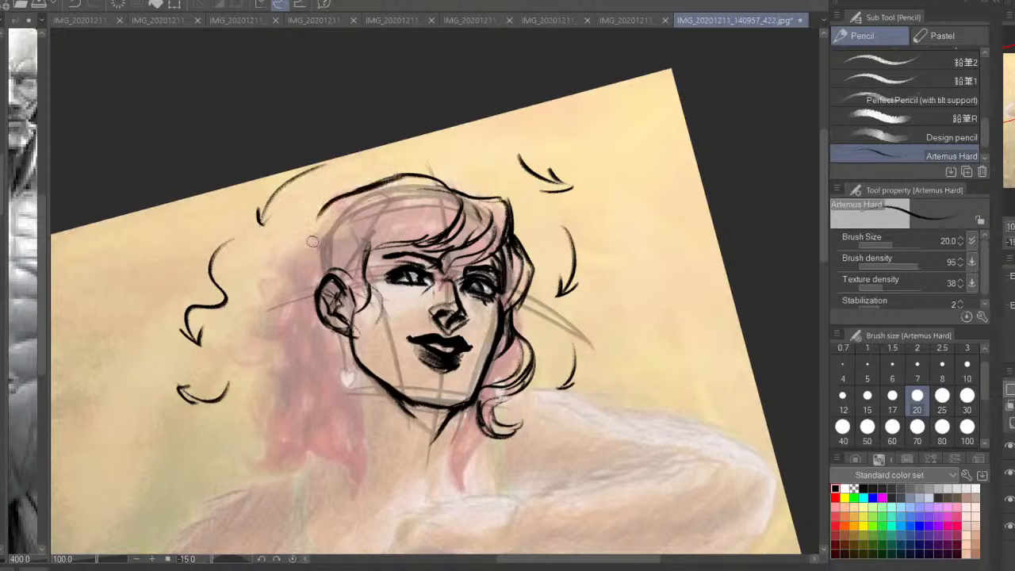
mouse_move(455, 184)
left_mouse_down()
mouse_move(488, 212)
mouse_move(475, 191)
left_mouse_up()
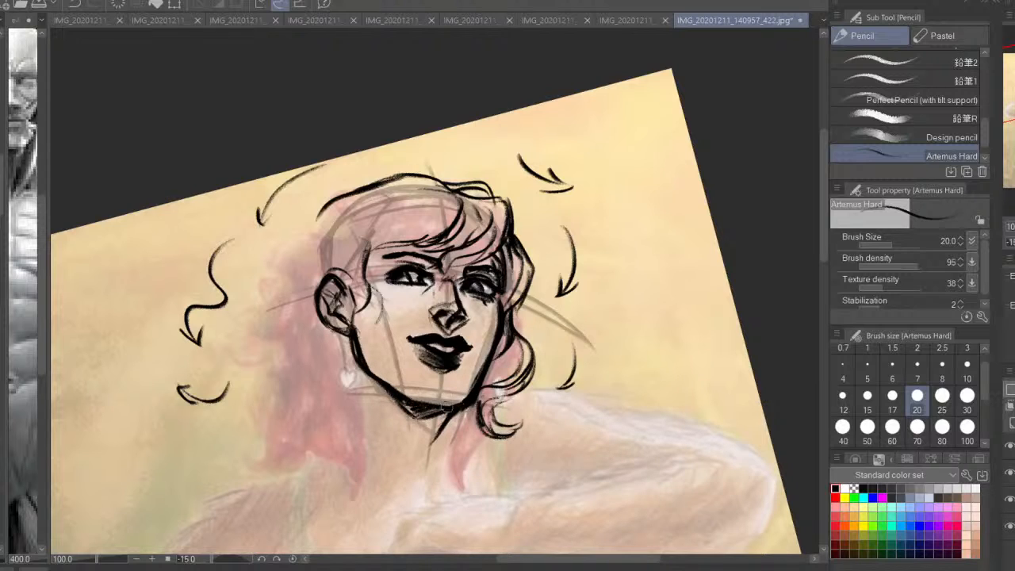
left_click_drag(425, 404, 455, 402)
key("ctrl+z")
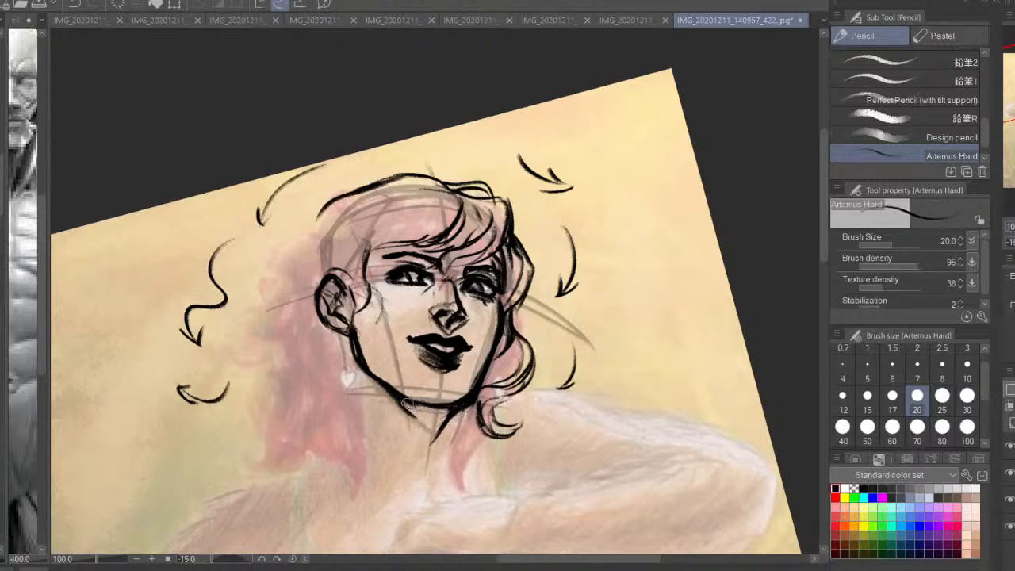
left_click_drag(442, 414, 422, 412)
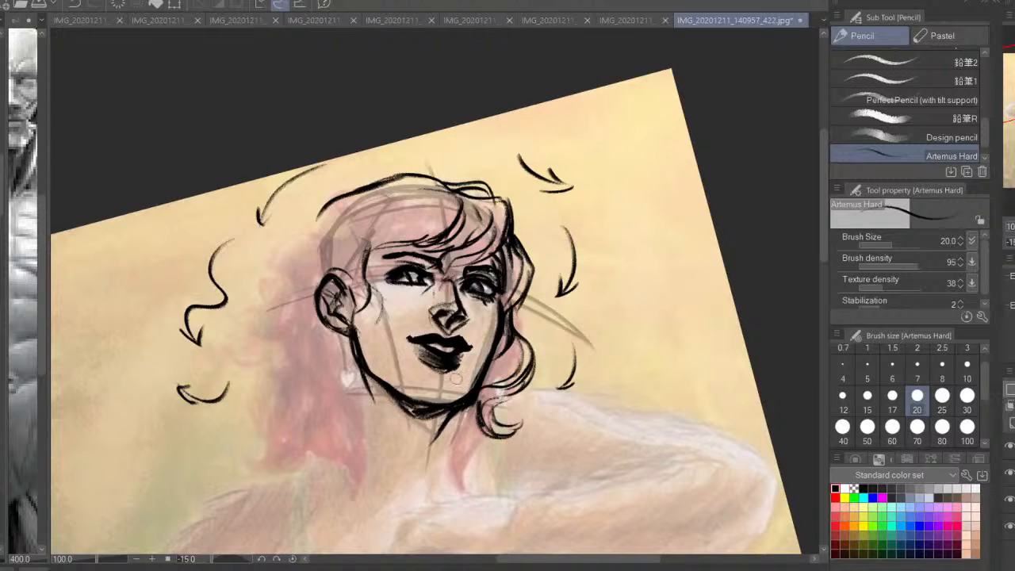
Draw the near-side hair from the crown past the ear and down the outer edge in waves ending in a hooked curl
mouse_move(368, 261)
left_mouse_down()
mouse_move(417, 194)
mouse_move(353, 249)
mouse_move(322, 254)
mouse_move(394, 191)
mouse_move(355, 190)
mouse_move(331, 222)
left_mouse_up()
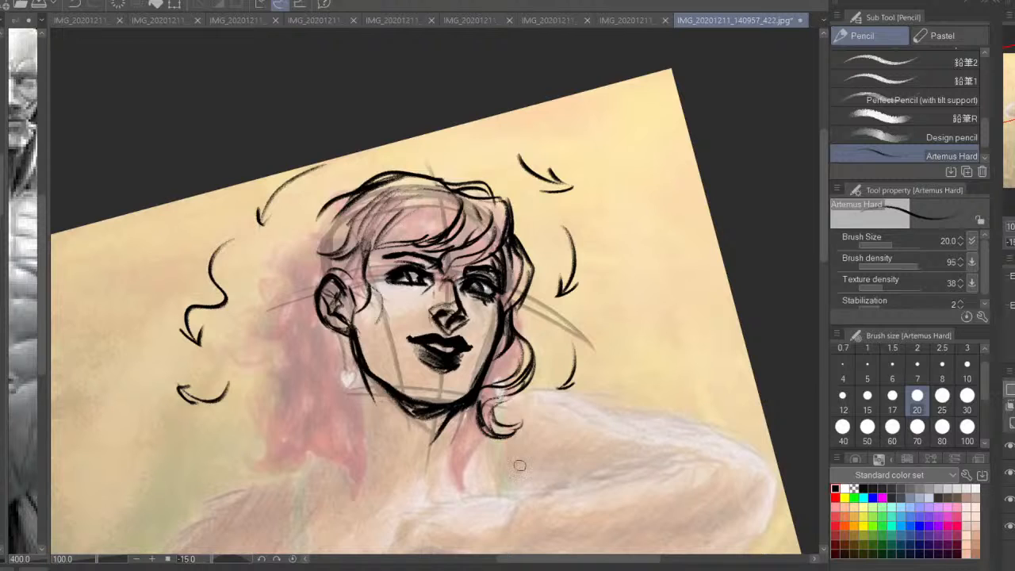
left_click_drag(382, 329, 466, 315)
mouse_move(410, 199)
left_mouse_down()
mouse_move(347, 248)
mouse_move(347, 307)
mouse_move(324, 337)
left_mouse_up()
mouse_move(363, 238)
left_mouse_down()
mouse_move(355, 345)
mouse_move(324, 350)
mouse_move(359, 325)
mouse_move(342, 370)
mouse_move(385, 299)
mouse_move(368, 248)
left_mouse_up()
mouse_move(400, 229)
left_mouse_down()
mouse_move(378, 295)
mouse_move(393, 341)
mouse_move(361, 355)
mouse_move(349, 398)
left_mouse_up()
left_click_drag(344, 361, 339, 401)
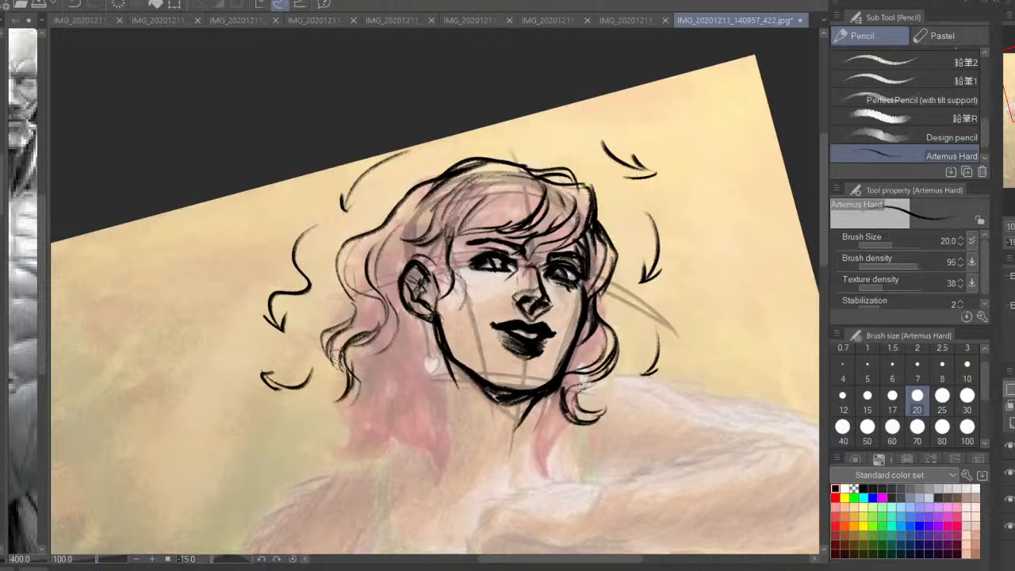
key("ctrl+z")
mouse_move(323, 336)
left_mouse_down()
mouse_move(344, 371)
mouse_move(331, 418)
mouse_move(349, 440)
mouse_move(329, 452)
mouse_move(314, 428)
left_mouse_up()
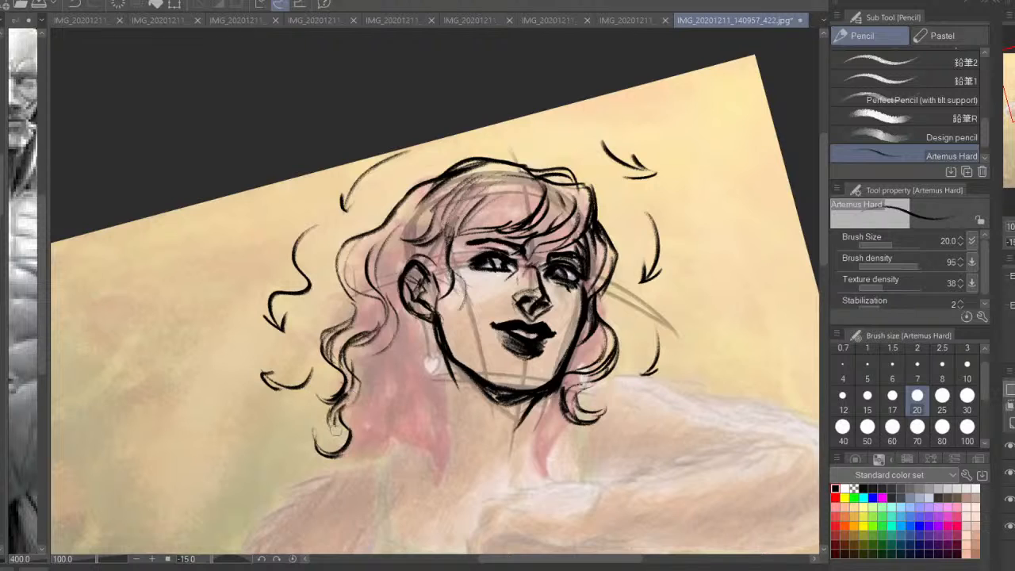
Add a second wavy contour outside the near-side hair and strands above the ear
mouse_move(366, 232)
left_mouse_down()
mouse_move(332, 266)
mouse_move(336, 286)
mouse_move(315, 353)
left_mouse_up()
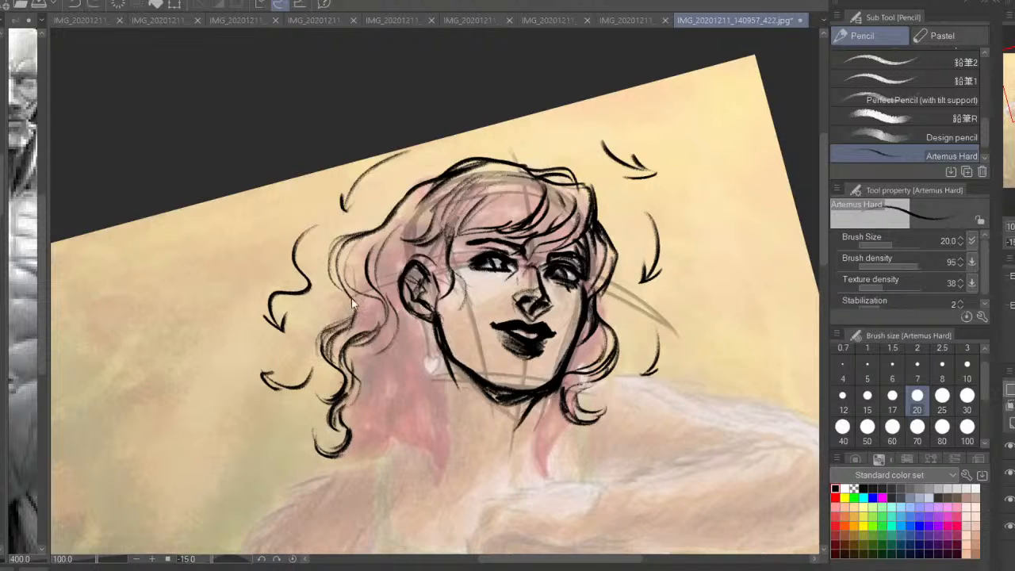
key("ctrl+z")
left_click_drag(340, 284, 352, 317)
left_click_drag(397, 270, 425, 209)
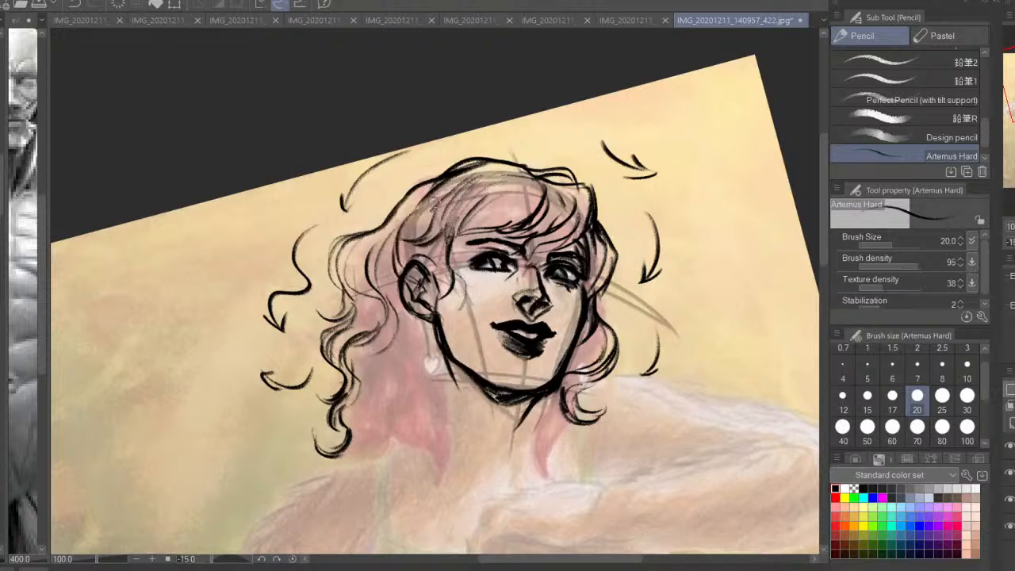
Draw wavy locks falling from behind the ear and along the near side of the jaw
left_click_drag(405, 275, 375, 371)
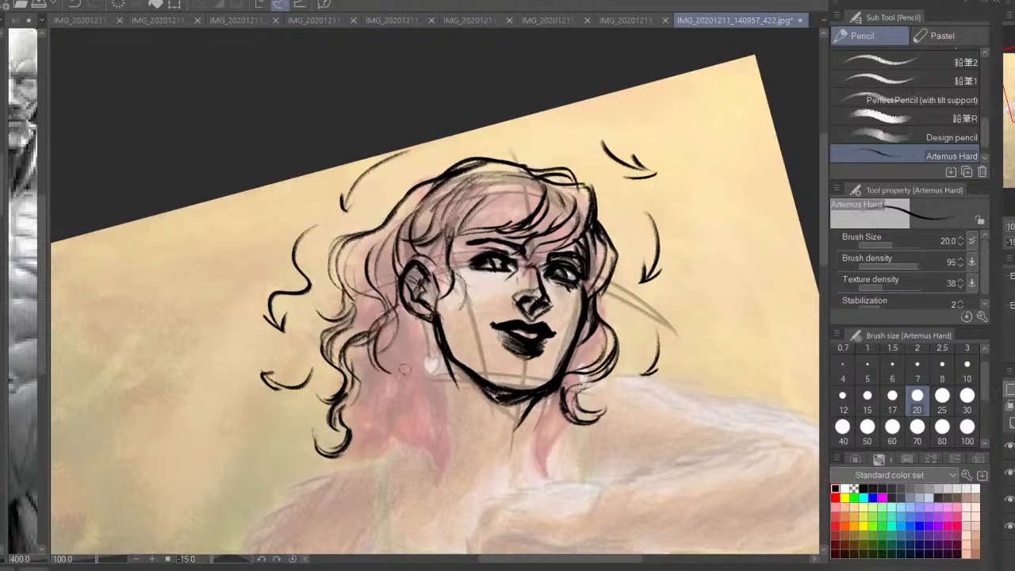
left_click_drag(385, 333, 396, 371)
key("ctrl+z")
key("ctrl+z")
mouse_move(400, 283)
left_mouse_down()
mouse_move(387, 314)
mouse_move(391, 365)
left_mouse_up()
mouse_move(386, 317)
left_mouse_down()
mouse_move(369, 342)
mouse_move(418, 410)
left_mouse_up()
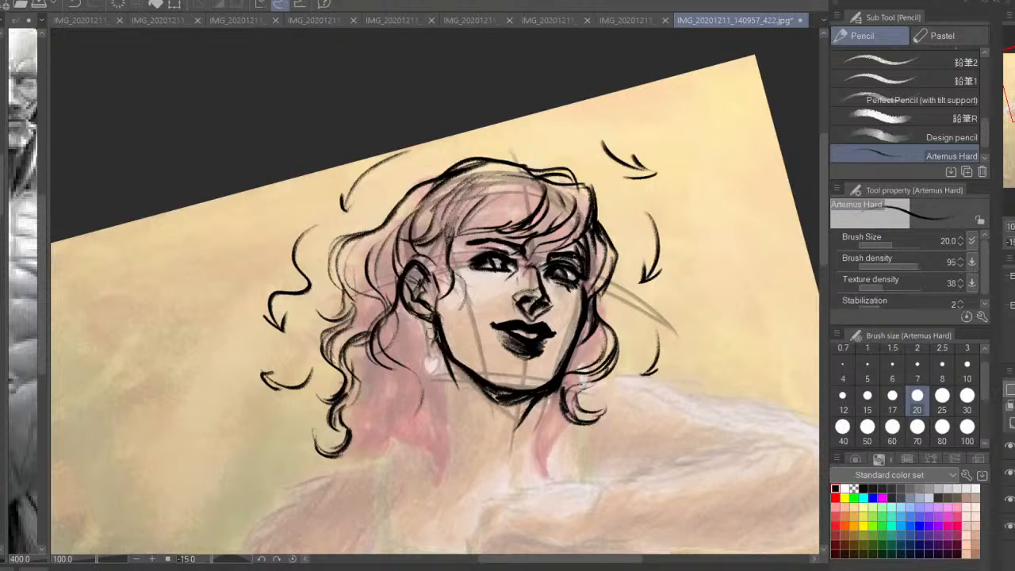
mouse_move(429, 317)
left_mouse_down()
mouse_move(425, 344)
mouse_move(448, 395)
left_mouse_up()
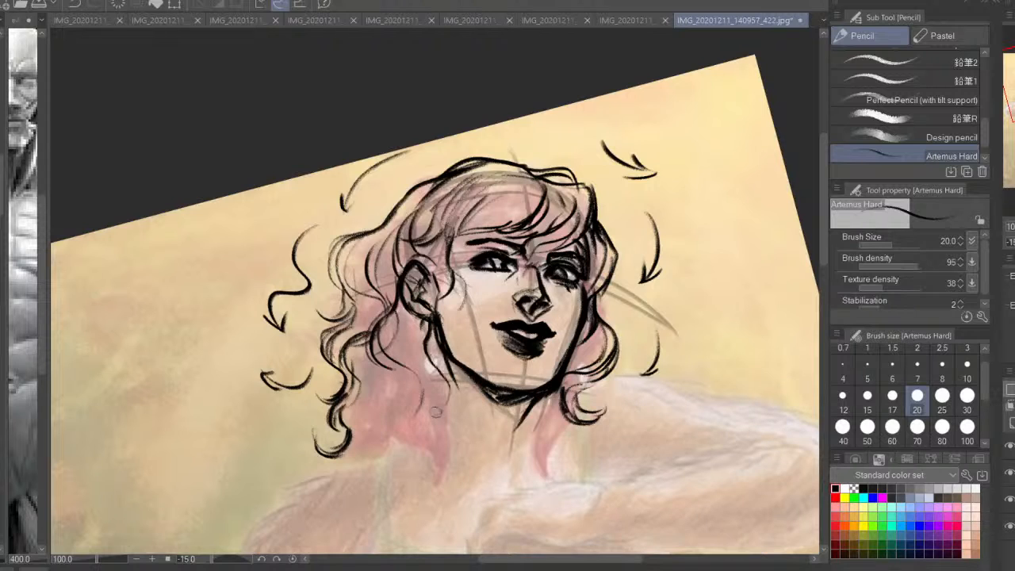
Extend the locks beside the neck into overlapping curls with hooked ends near the shoulder
mouse_move(400, 311)
left_mouse_down()
mouse_move(436, 371)
mouse_move(423, 425)
left_mouse_up()
mouse_move(445, 389)
left_mouse_down()
mouse_move(414, 421)
mouse_move(387, 416)
mouse_move(410, 419)
left_mouse_up()
left_click_drag(406, 358, 442, 458)
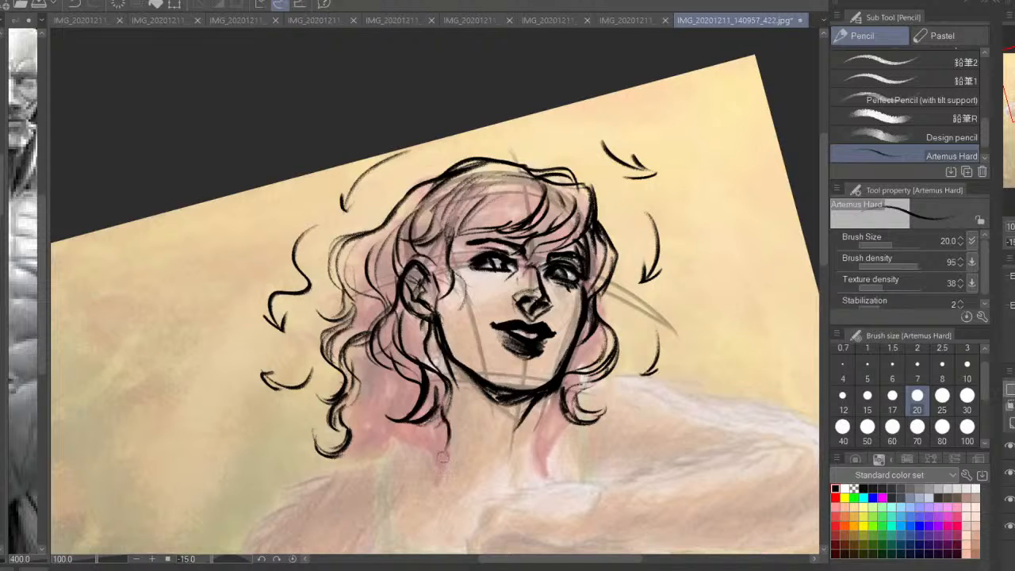
key("ctrl+z")
mouse_move(450, 396)
left_mouse_down()
mouse_move(453, 458)
mouse_move(416, 479)
left_mouse_up()
mouse_move(446, 440)
left_mouse_down()
mouse_move(419, 478)
mouse_move(437, 463)
mouse_move(425, 454)
mouse_move(389, 466)
left_mouse_up()
left_click_drag(409, 420, 389, 469)
left_click_drag(406, 418, 372, 443)
left_click_drag(390, 354, 367, 425)
left_click_drag(385, 372, 396, 465)
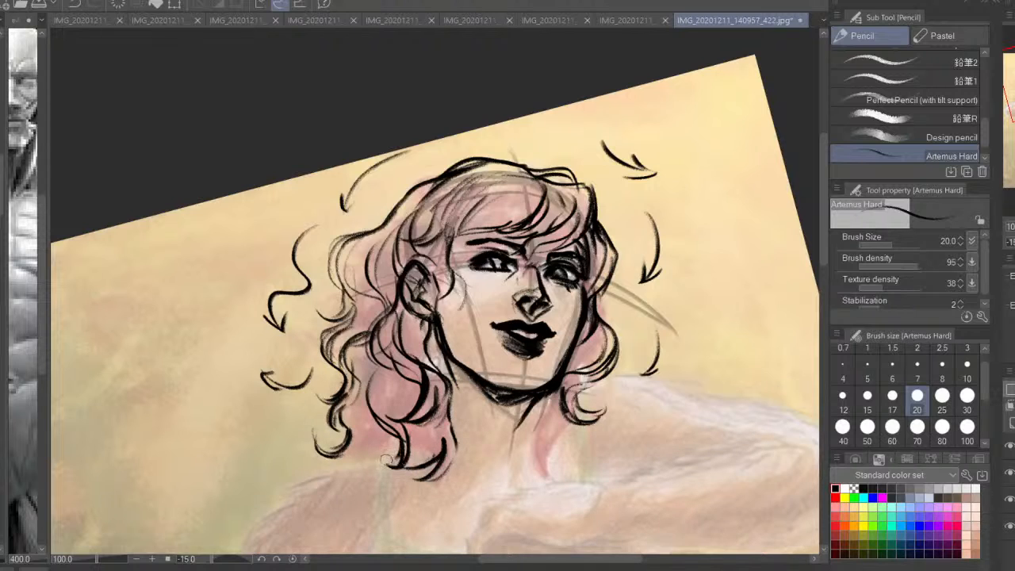
Complete the lower edge of the near-side hair with curled tips and fill the locks with inner strands
mouse_move(409, 425)
left_mouse_down()
mouse_move(401, 466)
mouse_move(417, 461)
left_mouse_up()
mouse_move(345, 436)
left_mouse_down()
mouse_move(355, 474)
mouse_move(370, 485)
left_mouse_up()
mouse_move(353, 457)
left_mouse_down()
mouse_move(367, 479)
mouse_move(396, 490)
left_mouse_up()
key("ctrl+z")
key("ctrl+z")
key("ctrl+z")
key("ctrl+z")
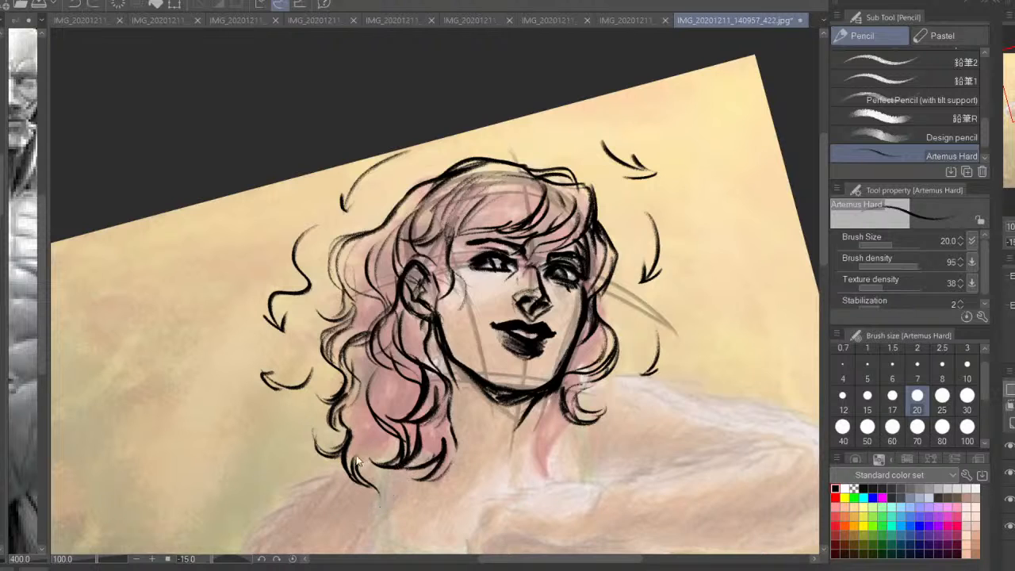
mouse_move(347, 436)
left_mouse_down()
mouse_move(368, 503)
mouse_move(389, 482)
left_mouse_up()
mouse_move(349, 431)
left_mouse_down()
mouse_move(368, 474)
mouse_move(376, 418)
left_mouse_up()
left_click_drag(383, 494, 406, 466)
left_click_drag(377, 374, 405, 419)
left_click_drag(389, 364, 398, 395)
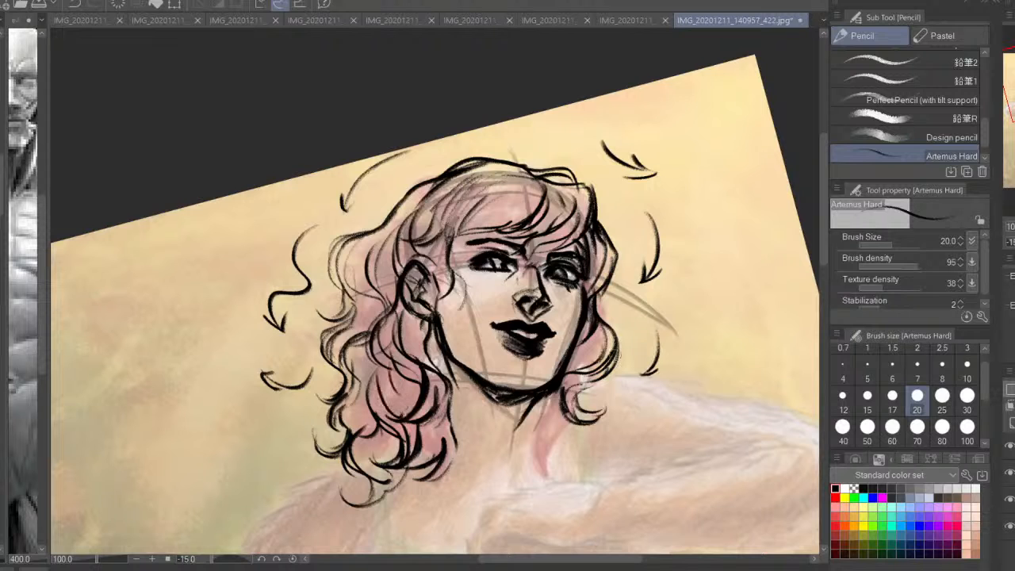
Mirror the canvas view and draw a long wavy lock with curled tips hanging below the far jaw
key("h")
mouse_move(323, 464)
left_mouse_down()
mouse_move(357, 359)
mouse_move(414, 384)
mouse_move(409, 410)
mouse_move(394, 413)
mouse_move(425, 364)
left_mouse_up()
left_click_drag(387, 321, 424, 365)
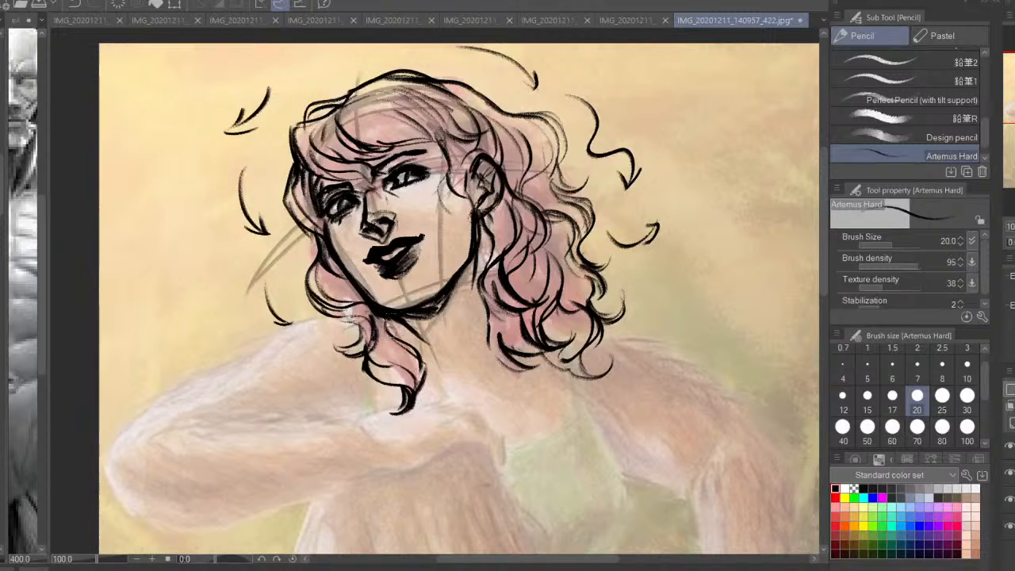
left_click_drag(378, 340, 414, 371)
mouse_move(335, 271)
left_mouse_down()
mouse_move(347, 299)
mouse_move(336, 352)
left_mouse_up()
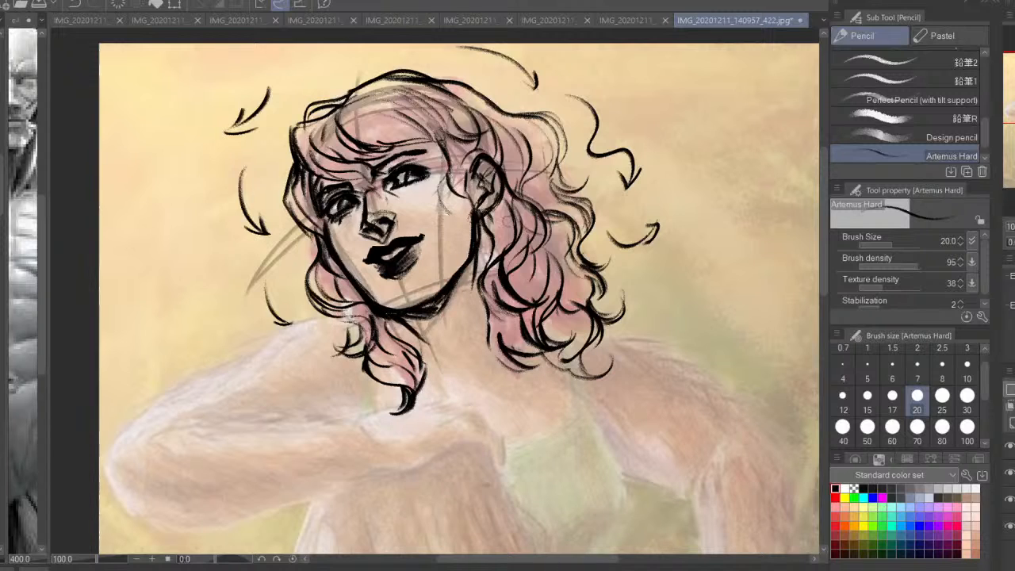
left_click_drag(458, 81, 511, 108)
left_click_drag(477, 339, 490, 288)
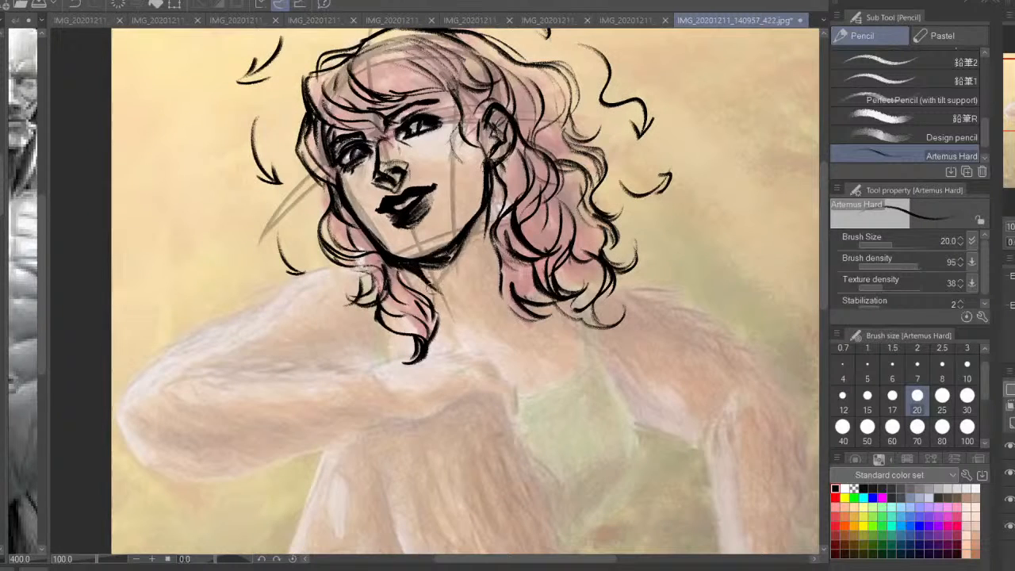
Sketch both sides of the neck and the shoulder and collarbone lines beneath the hair
left_click_drag(427, 274, 468, 321)
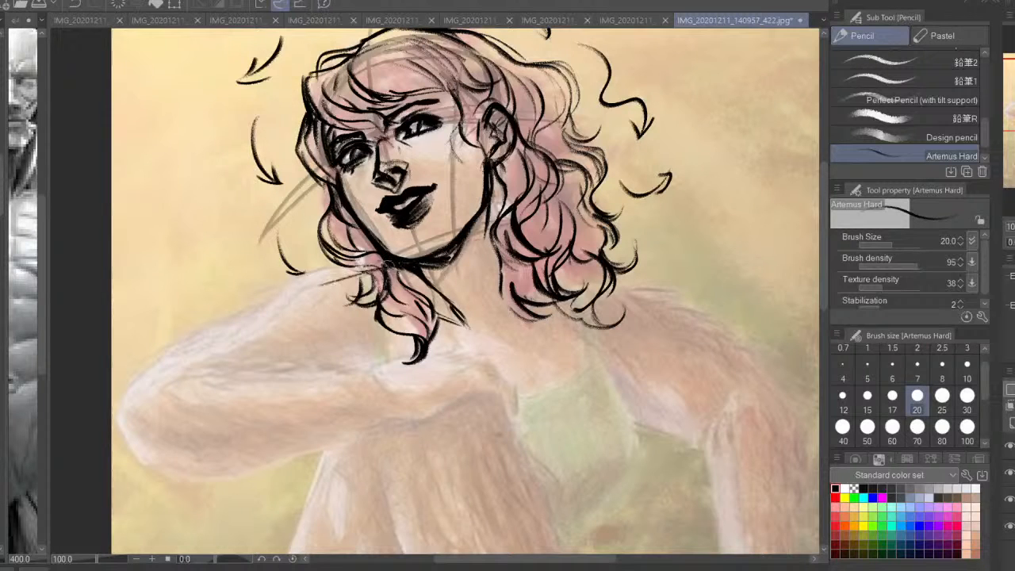
left_click_drag(579, 281, 655, 333)
mouse_move(502, 291)
left_mouse_down()
mouse_move(498, 351)
mouse_move(608, 331)
mouse_move(520, 337)
left_mouse_up()
key("ctrl+z")
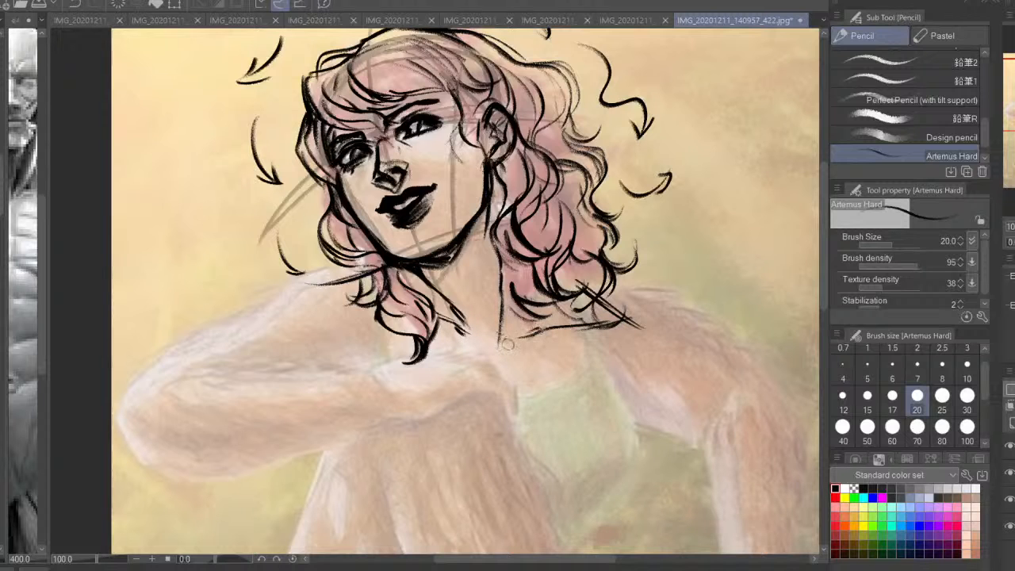
Flip the view back and draw the side of the torso from the armpit to the waist, with a curved chest contour
key("h")
key("ctrl+minus")
left_click_drag(444, 317, 525, 269)
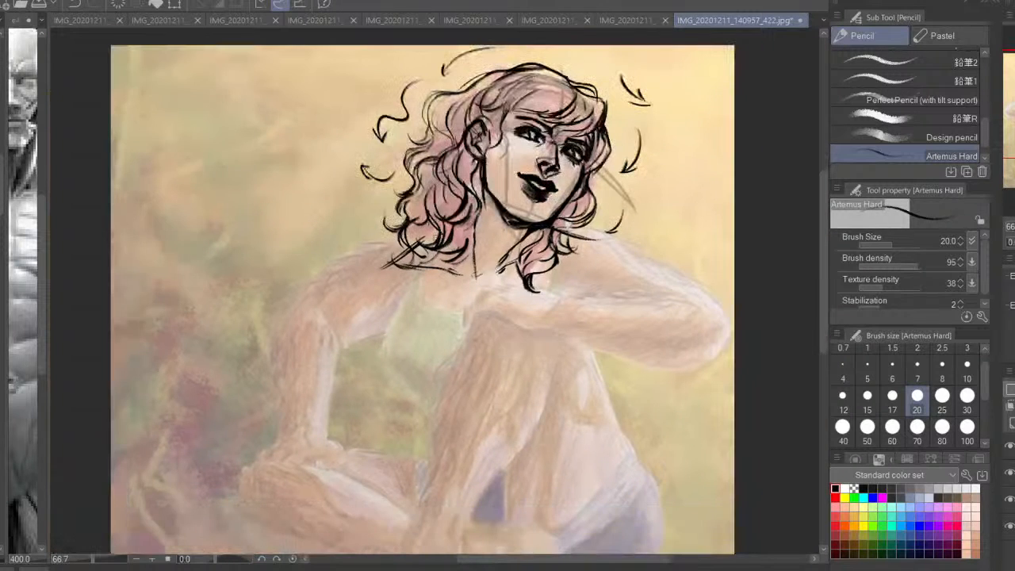
mouse_move(414, 262)
left_mouse_down()
mouse_move(388, 358)
mouse_move(394, 374)
left_mouse_up()
mouse_move(390, 354)
left_mouse_down()
mouse_move(422, 405)
mouse_move(436, 407)
left_mouse_up()
key("ctrl+z")
key("ctrl+z")
mouse_move(397, 333)
left_mouse_down()
mouse_move(387, 355)
mouse_move(405, 380)
left_mouse_up()
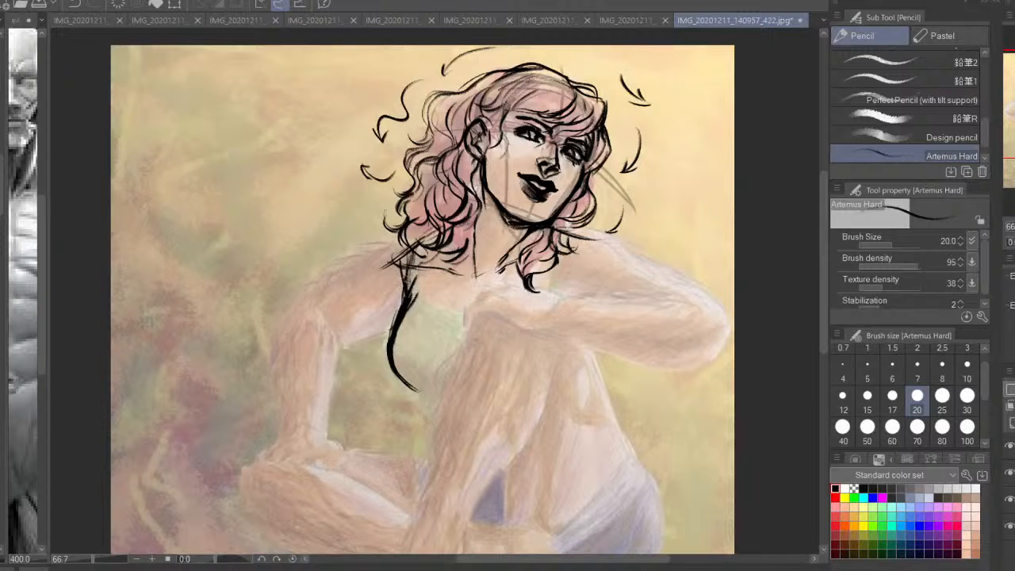
mouse_move(412, 296)
left_mouse_down()
mouse_move(452, 310)
mouse_move(473, 355)
left_mouse_up()
left_click_drag(411, 295, 448, 302)
Mirror the view and sketch a blocky ribcage with a straight waist section on the empty background beside the head
left_click_drag(661, 217, 891, 277)
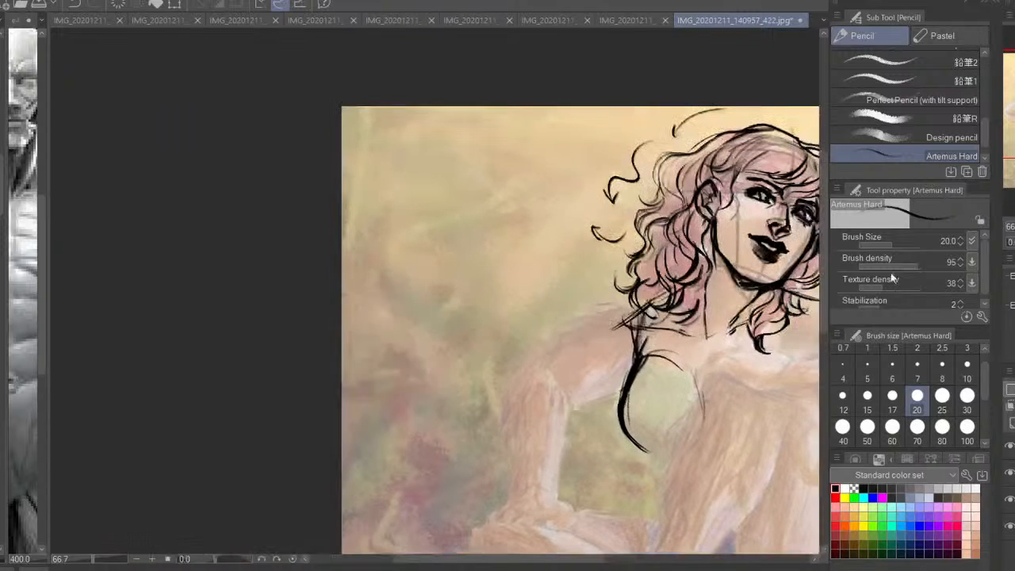
key("h")
key("ctrl+plus")
left_click_drag(337, 280, 522, 316)
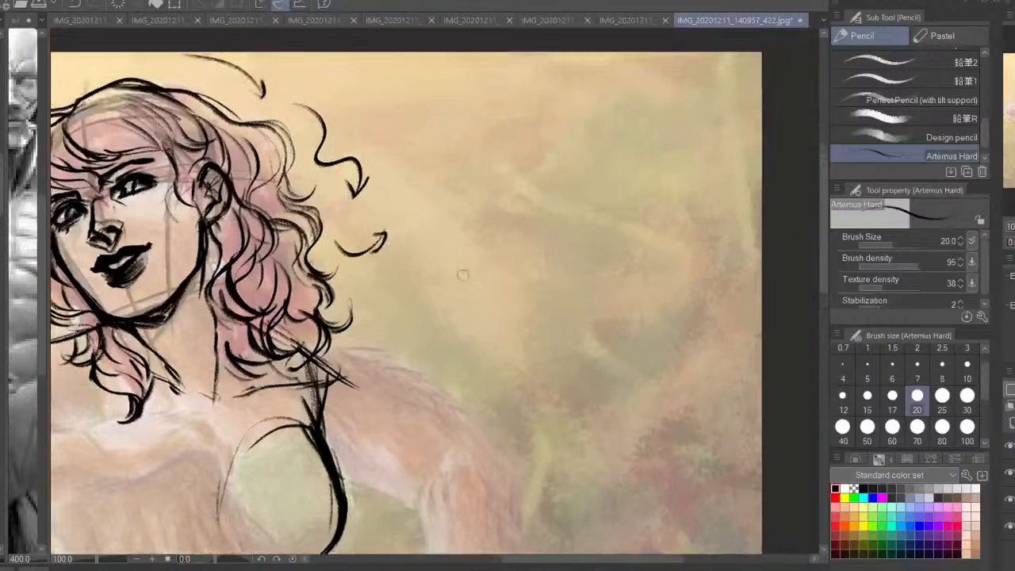
left_click_drag(528, 212, 428, 215)
mouse_move(428, 221)
left_mouse_down()
mouse_move(421, 272)
mouse_move(434, 341)
left_mouse_up()
left_click_drag(548, 249, 516, 345)
left_click_drag(547, 232, 529, 210)
left_click_drag(537, 211, 553, 273)
left_click_drag(548, 238, 474, 217)
mouse_move(426, 230)
left_mouse_down()
mouse_move(444, 333)
mouse_move(466, 341)
left_mouse_up()
left_click_drag(522, 330, 450, 330)
left_click_drag(442, 330, 448, 379)
left_click_drag(527, 336, 519, 363)
left_click_drag(449, 375, 512, 369)
left_click_drag(536, 314, 442, 324)
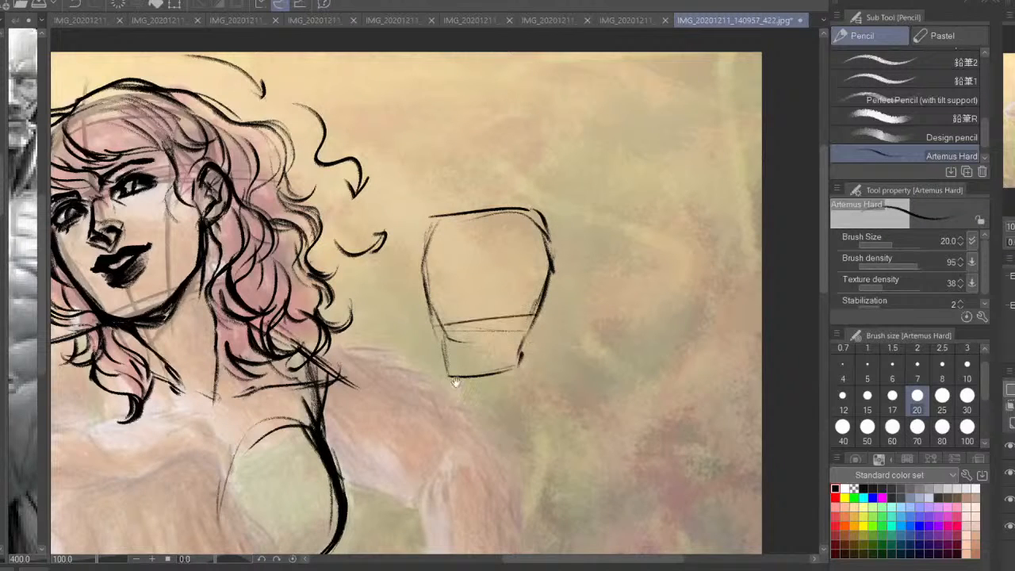
Add a V-shaped pelvis, hip line, and inner and outer thighs below the blocky torso's waist
left_click_drag(455, 383, 474, 303)
mouse_move(468, 314)
left_mouse_down()
mouse_move(464, 290)
mouse_move(457, 328)
mouse_move(495, 352)
left_mouse_up()
mouse_move(495, 352)
left_mouse_down()
mouse_move(529, 309)
mouse_move(547, 252)
mouse_move(463, 249)
mouse_move(453, 349)
left_mouse_up()
left_click_drag(455, 285, 458, 415)
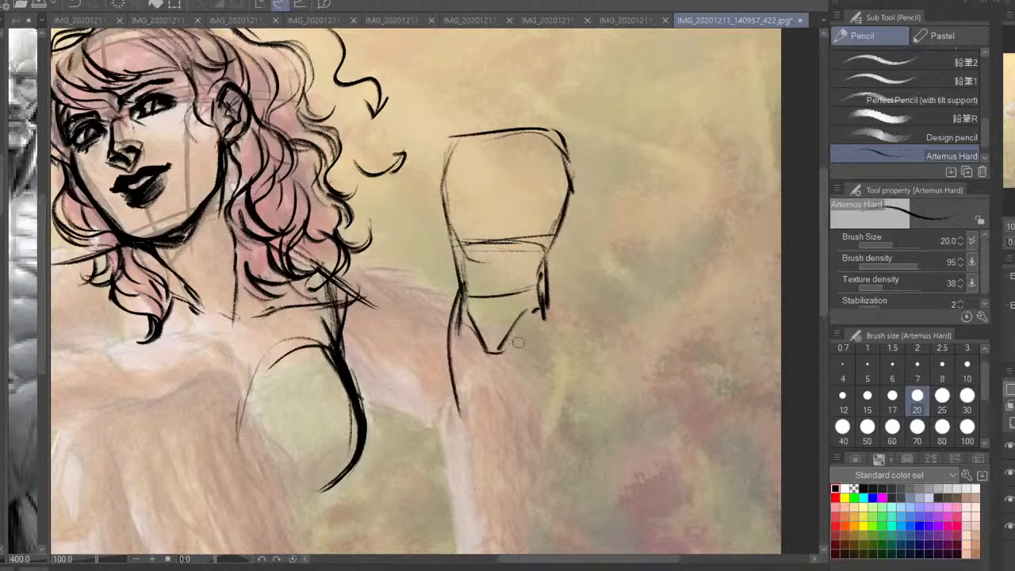
left_click_drag(545, 289, 553, 409)
left_click_drag(507, 368, 518, 413)
left_click_drag(506, 346, 512, 400)
left_click_drag(508, 346, 487, 414)
left_click_drag(497, 352, 508, 320)
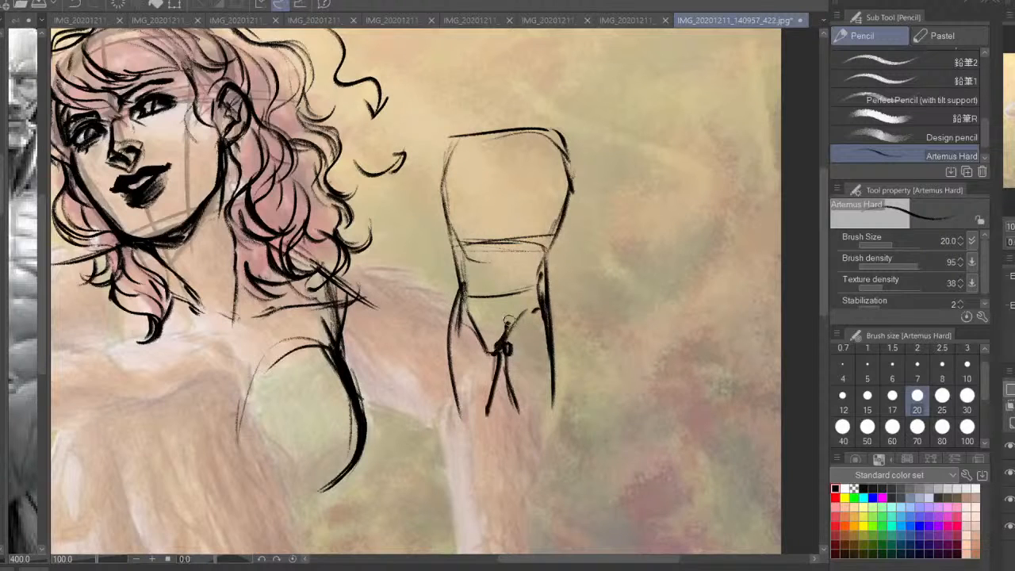
mouse_move(536, 286)
left_mouse_down()
mouse_move(463, 290)
mouse_move(498, 340)
left_mouse_up()
mouse_move(523, 320)
left_mouse_down()
mouse_move(499, 350)
mouse_move(508, 333)
left_mouse_up()
mouse_move(458, 276)
left_mouse_down()
mouse_move(444, 320)
mouse_move(451, 417)
left_mouse_up()
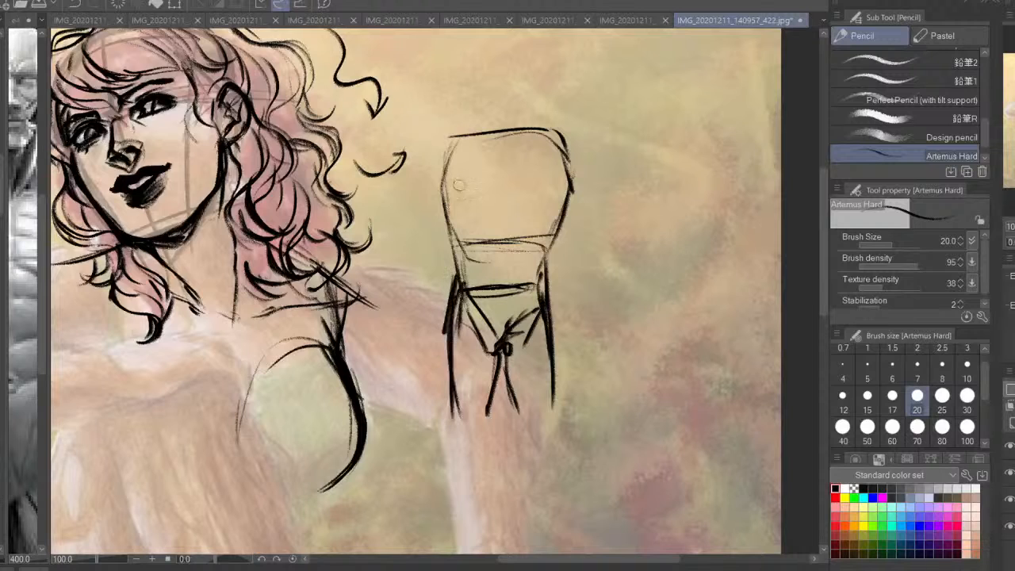
Draw shoulders and hanging arms on both sides of the blocky torso and reinforce its outer thighs
left_click_drag(468, 136, 418, 270)
left_click_drag(454, 225, 443, 276)
left_click_drag(572, 221, 576, 279)
mouse_move(559, 129)
left_mouse_down()
mouse_move(592, 192)
mouse_move(593, 277)
left_mouse_up()
mouse_move(558, 135)
left_mouse_down()
mouse_move(541, 191)
mouse_move(555, 247)
left_mouse_up()
left_click_drag(560, 271, 564, 282)
left_click_drag(554, 219, 571, 297)
left_click_drag(557, 184, 566, 252)
left_click_drag(568, 208, 542, 289)
mouse_move(436, 215)
left_mouse_down()
mouse_move(460, 289)
mouse_move(445, 354)
left_mouse_up()
left_click_drag(564, 321, 562, 385)
left_click_drag(464, 320, 454, 384)
Start a second torso diagram beside the blocky one with a rounded ribcage narrowing toward the waist
left_click_drag(649, 277, 598, 330)
left_click_drag(655, 201, 656, 208)
left_click_drag(615, 192, 657, 219)
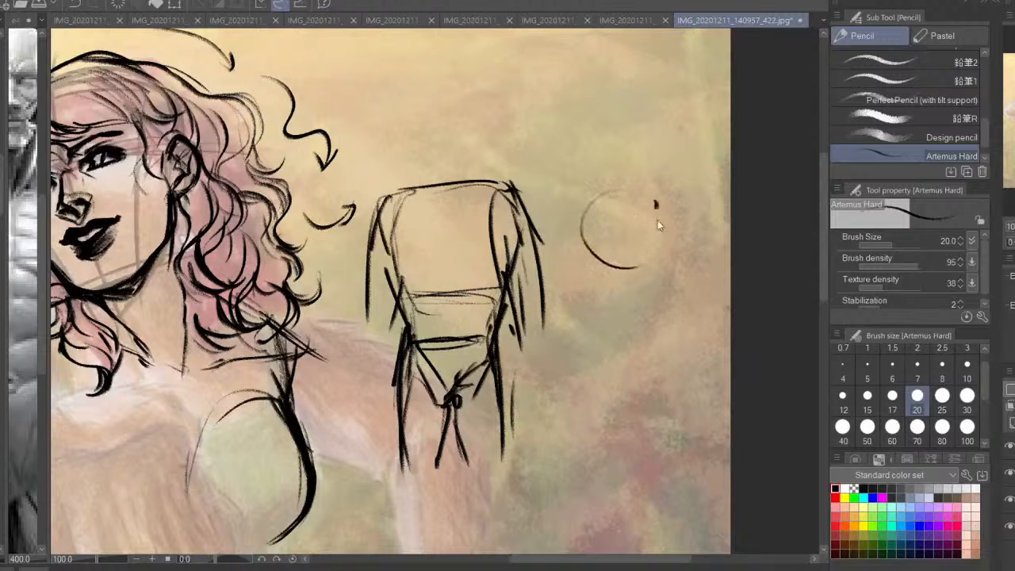
key("ctrl+z")
key("ctrl+z")
mouse_move(586, 212)
left_mouse_down()
mouse_move(658, 211)
mouse_move(599, 298)
mouse_move(666, 263)
mouse_move(638, 297)
left_mouse_up()
left_click_drag(586, 209, 611, 309)
left_click_drag(582, 245, 604, 323)
left_click_drag(611, 306, 568, 370)
mouse_move(598, 319)
left_mouse_down()
mouse_move(566, 412)
mouse_move(564, 453)
left_mouse_up()
left_click_drag(589, 366, 562, 425)
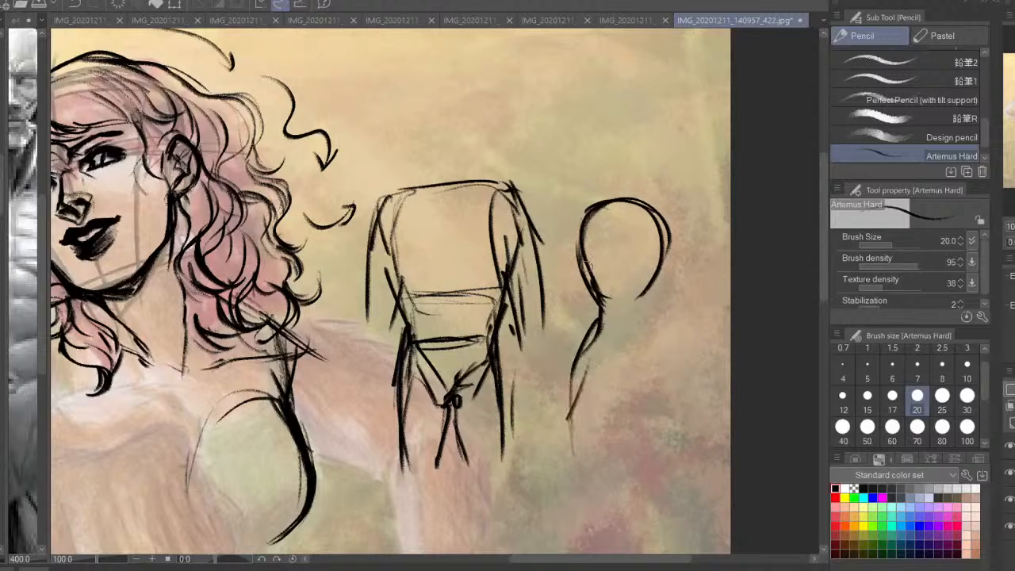
left_click_drag(578, 267, 593, 325)
left_click_drag(597, 319, 586, 346)
key("ctrl+z")
mouse_move(579, 248)
left_mouse_down()
mouse_move(590, 308)
mouse_move(666, 289)
left_mouse_up()
key("ctrl+z")
key("ctrl+z")
key("ctrl+z")
key("ctrl+z")
Add small rounded shoulders and slim arms to both sides of the round ribcage
mouse_move(601, 207)
left_mouse_down()
mouse_move(573, 245)
mouse_move(589, 294)
mouse_move(563, 262)
mouse_move(558, 349)
left_mouse_up()
left_click_drag(590, 293, 577, 352)
mouse_move(643, 203)
left_mouse_down()
mouse_move(682, 296)
mouse_move(672, 302)
left_mouse_up()
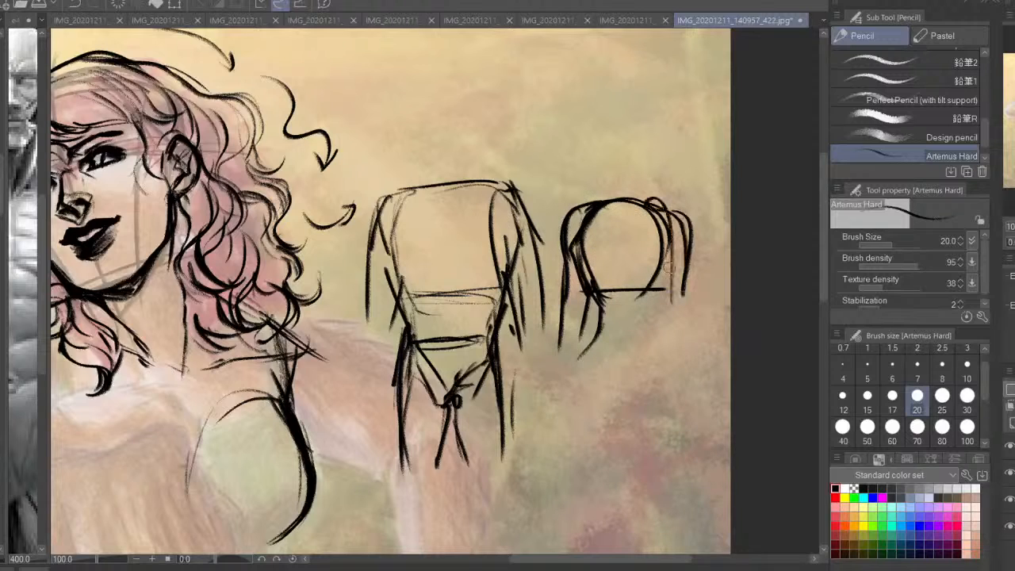
left_click_drag(683, 254, 691, 333)
left_click_drag(654, 245, 675, 336)
left_click_drag(673, 343, 682, 366)
key("ctrl+z")
key("ctrl+z")
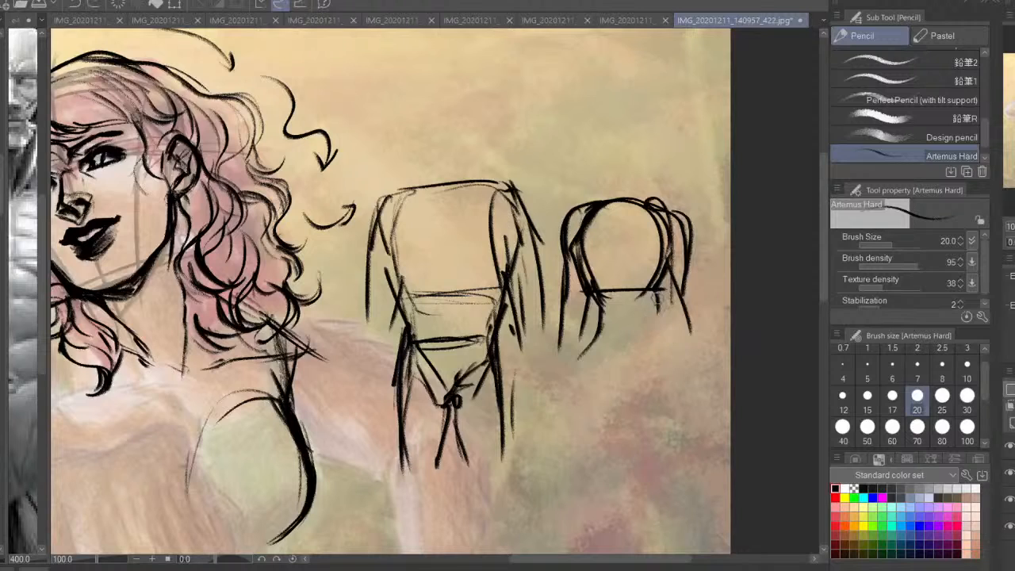
Draw a narrow waist, flared hips, a V-shaped pelvis and curved thighs below the round ribcage
left_click_drag(656, 290, 662, 351)
left_click_drag(598, 298, 637, 293)
left_click_drag(601, 297, 590, 384)
mouse_move(600, 300)
left_mouse_down()
mouse_move(626, 302)
mouse_move(670, 384)
mouse_move(580, 381)
mouse_move(598, 457)
left_mouse_up()
left_click_drag(593, 361, 630, 396)
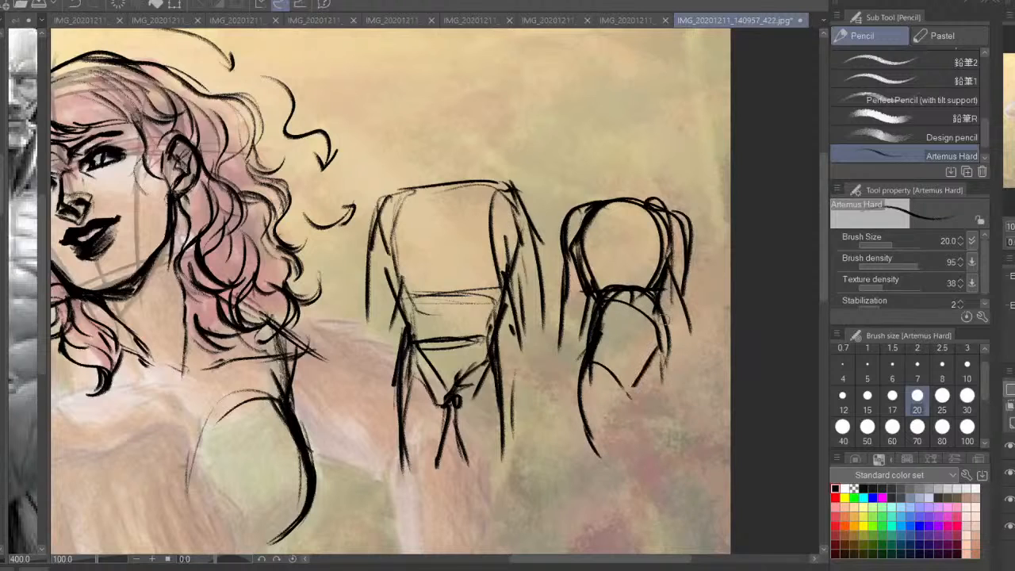
mouse_move(665, 315)
left_mouse_down()
mouse_move(685, 450)
mouse_move(686, 412)
left_mouse_up()
left_click_drag(655, 341, 636, 454)
left_click_drag(628, 384, 627, 450)
left_click_drag(628, 385, 597, 343)
mouse_move(586, 333)
left_mouse_down()
mouse_move(573, 416)
mouse_move(588, 457)
left_mouse_up()
Draw two oval breasts on the rounded torso and angular pectorals on the blocky torso
left_click_drag(602, 304, 594, 326)
mouse_move(612, 248)
left_mouse_down()
mouse_move(587, 279)
mouse_move(614, 238)
left_mouse_up()
mouse_move(634, 231)
left_mouse_down()
mouse_move(659, 269)
mouse_move(631, 276)
left_mouse_up()
mouse_move(394, 220)
left_mouse_down()
mouse_move(389, 254)
mouse_move(452, 252)
left_mouse_up()
mouse_move(494, 209)
left_mouse_down()
mouse_move(448, 235)
mouse_move(505, 258)
left_mouse_up()
key("ctrl+z")
key("ctrl+z")
mouse_move(493, 209)
left_mouse_down()
mouse_move(469, 269)
mouse_move(494, 267)
left_mouse_up()
mouse_move(395, 221)
left_mouse_down()
mouse_move(434, 234)
mouse_move(441, 266)
left_mouse_up()
Reinforce the blocky torso's tapering side, hip line and outer thigh
mouse_move(397, 253)
left_mouse_down()
mouse_move(439, 274)
mouse_move(415, 382)
left_mouse_up()
left_click_drag(514, 319, 498, 350)
left_click_drag(497, 354, 504, 442)
left_click_drag(503, 334, 471, 339)
Widen the rounded figure's outer hip curve and draw horizontal guide lines across its waist
mouse_move(592, 335)
left_mouse_down()
mouse_move(571, 383)
mouse_move(577, 449)
left_mouse_up()
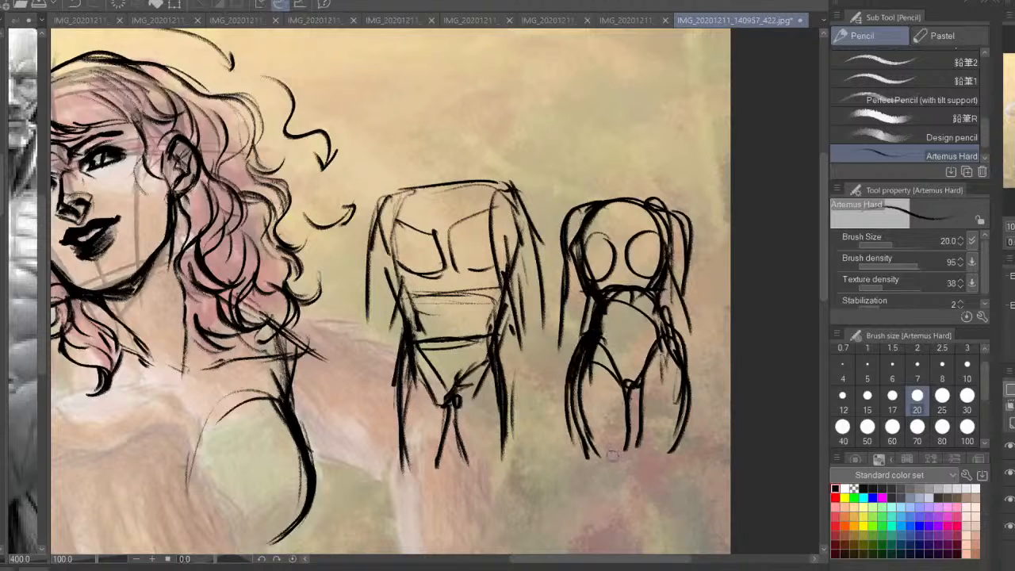
left_click_drag(604, 315, 655, 314)
left_click_drag(604, 341, 656, 340)
Thicken the waist band and the straight outer leg contours of the blocky figure
left_click_drag(508, 274, 492, 333)
left_click_drag(498, 339, 511, 428)
mouse_move(498, 331)
left_mouse_down()
mouse_move(513, 384)
mouse_move(416, 324)
mouse_move(400, 392)
mouse_move(408, 476)
left_mouse_up()
left_click_drag(514, 389, 508, 458)
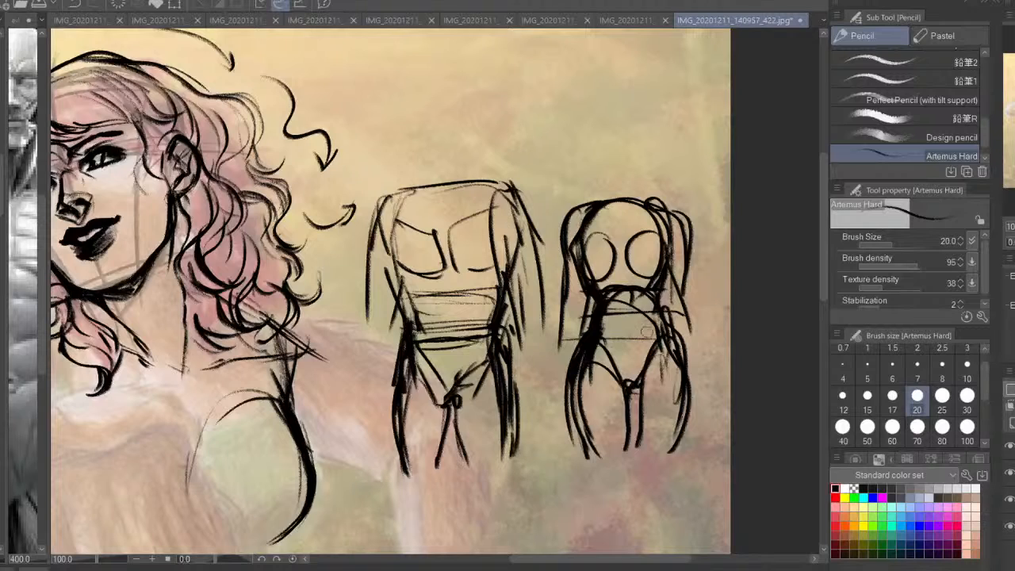
left_click_drag(378, 361, 366, 423)
left_click_drag(545, 388, 539, 420)
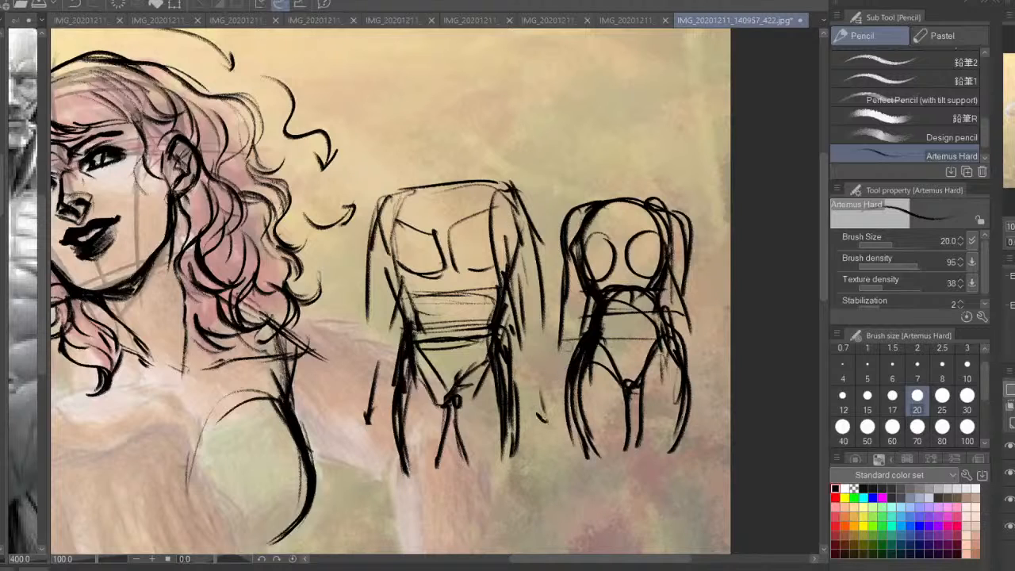
key("ctrl+z")
key("ctrl+z")
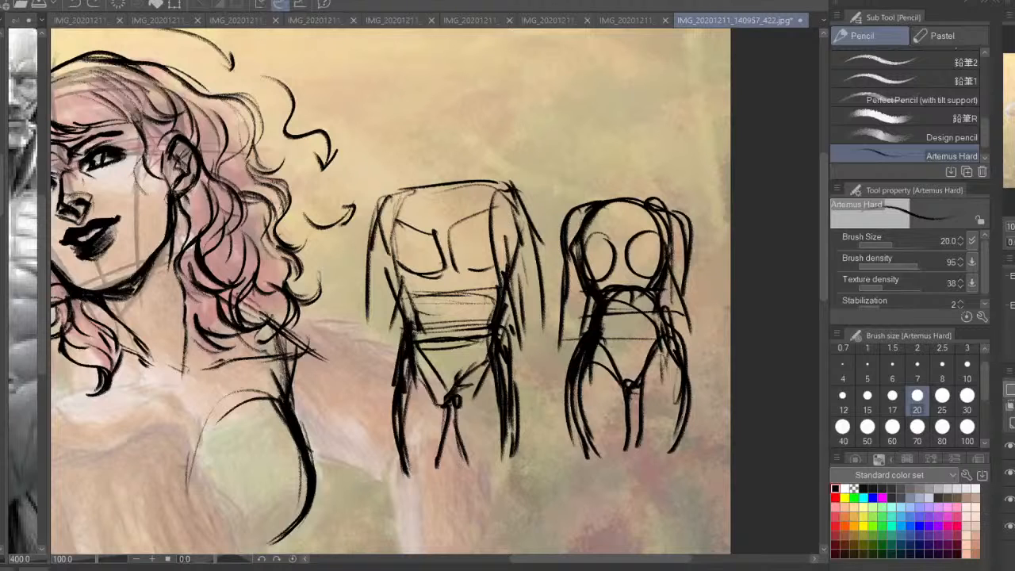
Lasso the two side diagrams of blocky and curvy torsos, delete them and clear the selection
key("m")
mouse_move(599, 124)
left_mouse_down()
mouse_move(390, 153)
mouse_move(350, 313)
mouse_move(758, 485)
mouse_move(697, 109)
left_mouse_up()
key("Delete")
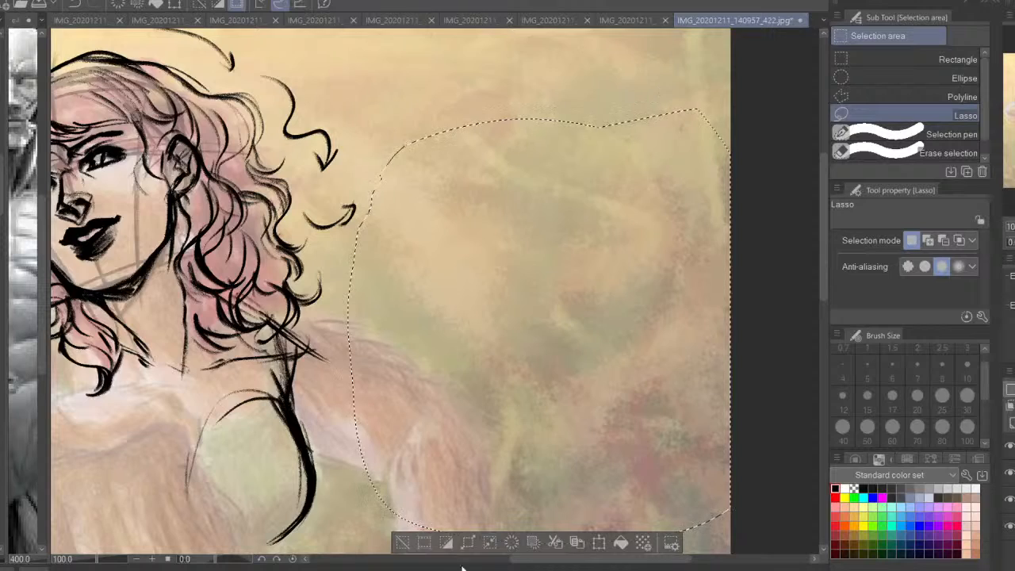
key("ctrl+d")
mouse_move(359, 375)
left_mouse_down()
mouse_move(576, 242)
mouse_move(608, 255)
left_mouse_up()
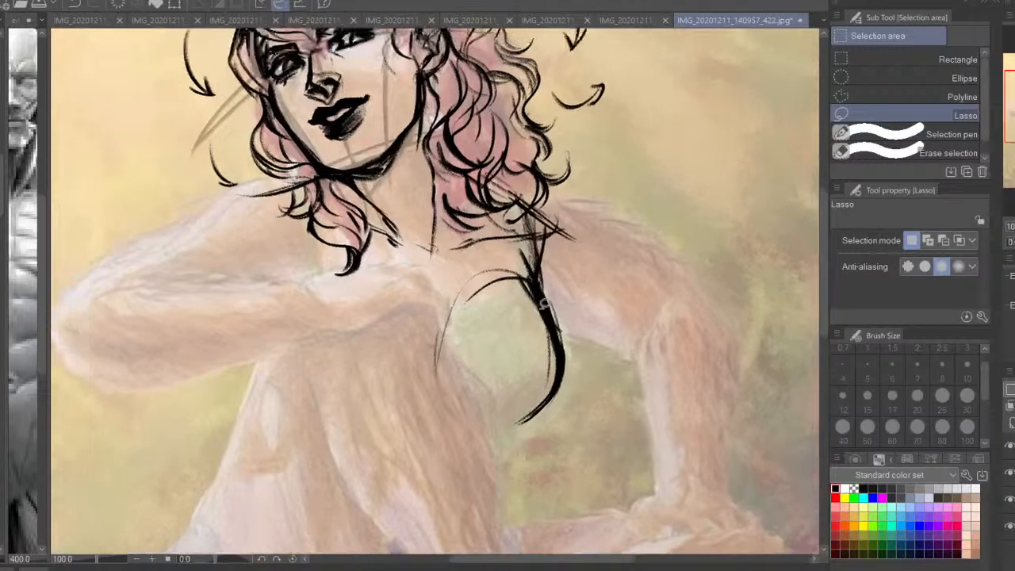
Mirror the view and use the Artemus Hard pencil to thicken and round out the breast beside the supporting arm
key("p")
key("h")
key("ctrl+plus")
key("ctrl+plus")
key("ctrl+plus")
key("ctrl+plus")
key("ctrl+plus")
key("ctrl+plus")
key("ctrl+plus")
key("ctrl+plus")
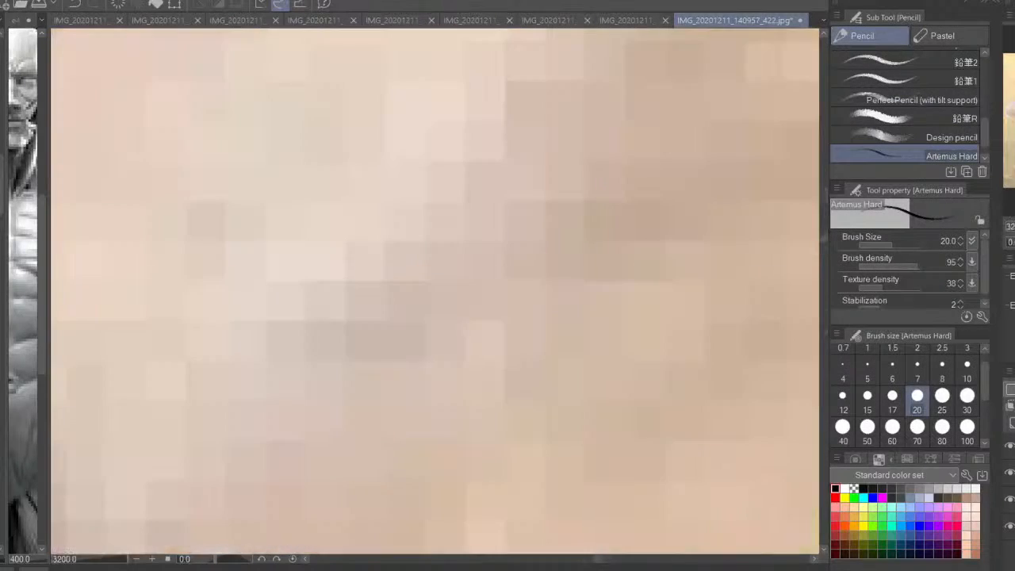
key("ctrl+minus")
key("ctrl+minus")
key("ctrl+minus")
key("ctrl+minus")
key("ctrl+minus")
key("ctrl+minus")
key("ctrl+minus")
key("ctrl+minus")
key("ctrl+minus")
key("ctrl+minus")
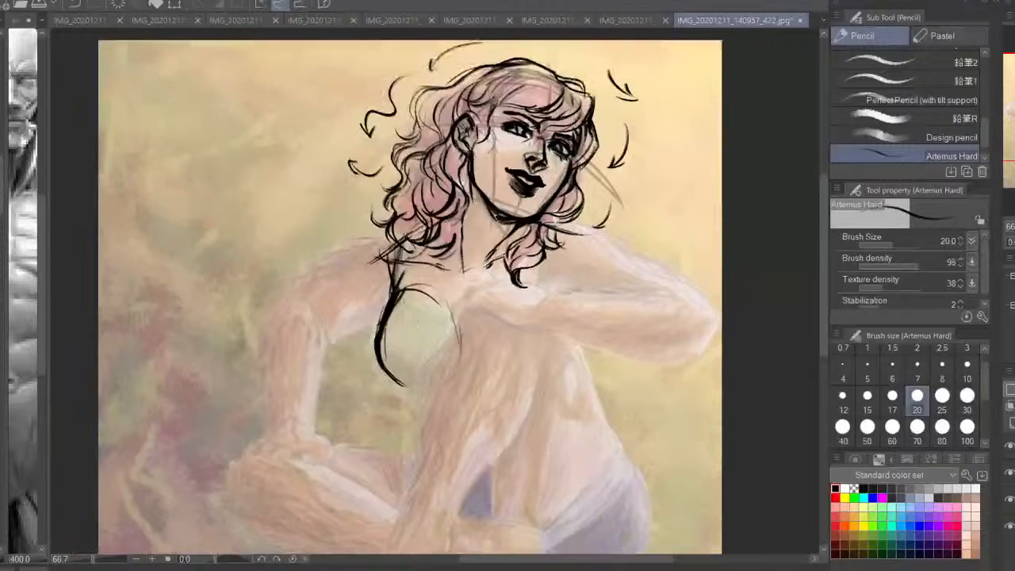
left_click_drag(407, 232, 395, 303)
mouse_move(400, 255)
left_mouse_down()
mouse_move(402, 298)
mouse_move(379, 360)
mouse_move(451, 336)
left_mouse_up()
left_click_drag(411, 301, 454, 339)
mouse_move(381, 356)
left_mouse_down()
mouse_move(413, 391)
mouse_move(436, 390)
left_mouse_up()
left_click_drag(463, 342, 469, 375)
Sketch the breast beneath the bent arm as a full round contour, with a line running up to the shoulder
left_click_drag(484, 371, 528, 386)
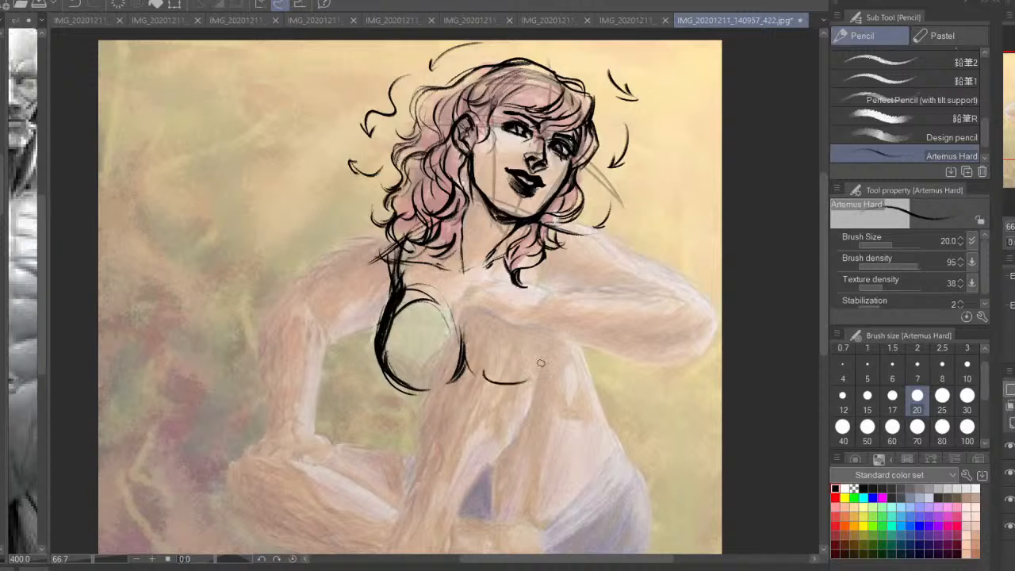
left_click_drag(553, 336, 539, 373)
left_click_drag(486, 349, 547, 379)
key("h")
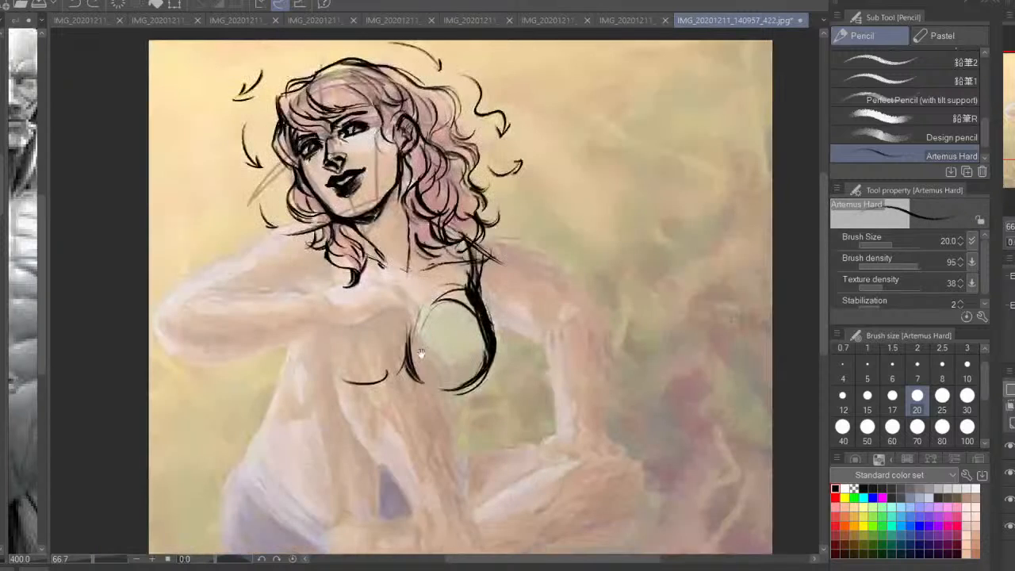
mouse_move(412, 355)
left_mouse_down()
mouse_move(468, 354)
mouse_move(474, 383)
left_mouse_up()
key("ctrl+z")
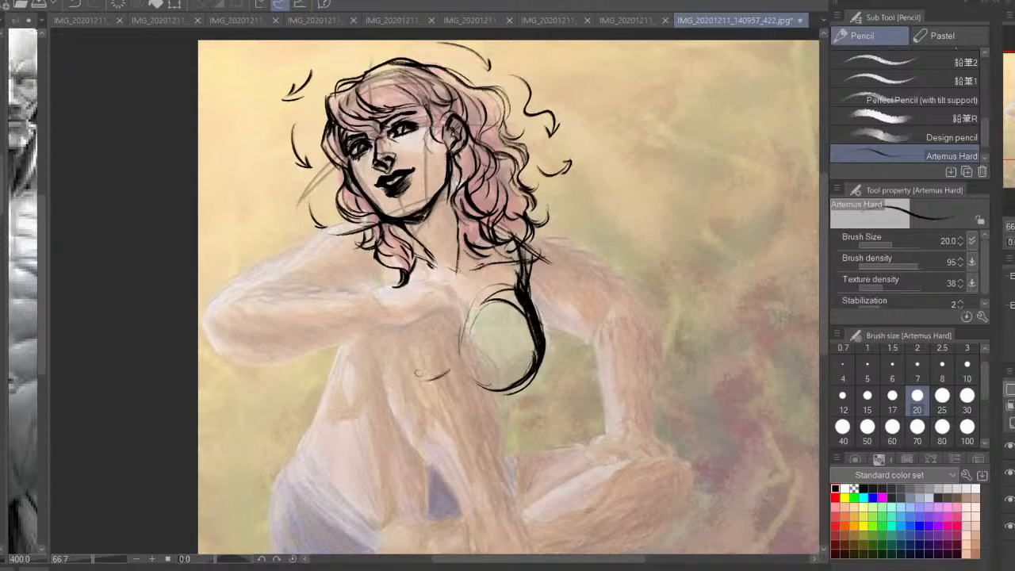
left_click_drag(449, 370, 367, 347)
left_click_drag(364, 261, 364, 360)
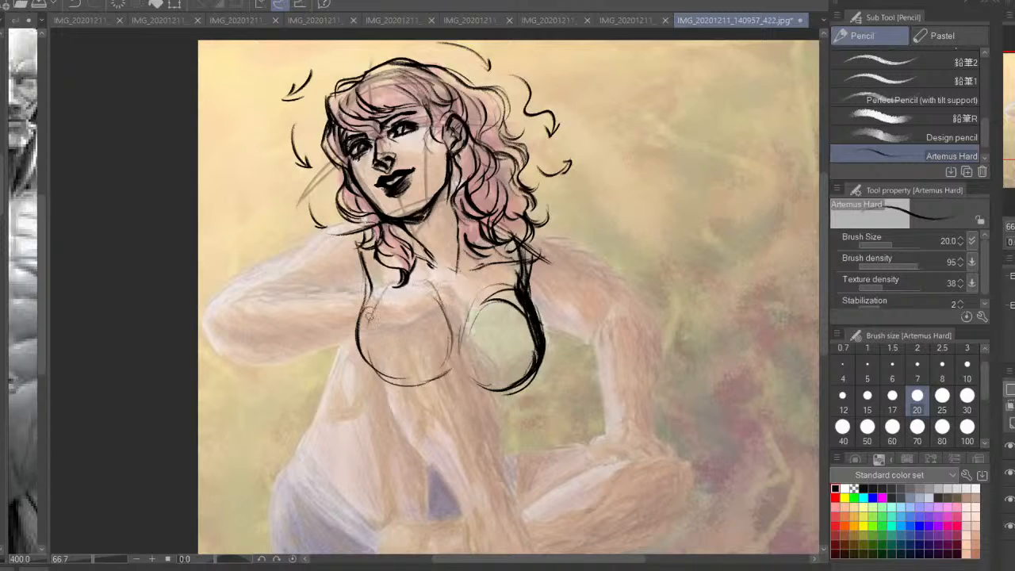
mouse_move(366, 300)
left_mouse_down()
mouse_move(356, 353)
mouse_move(404, 384)
left_mouse_up()
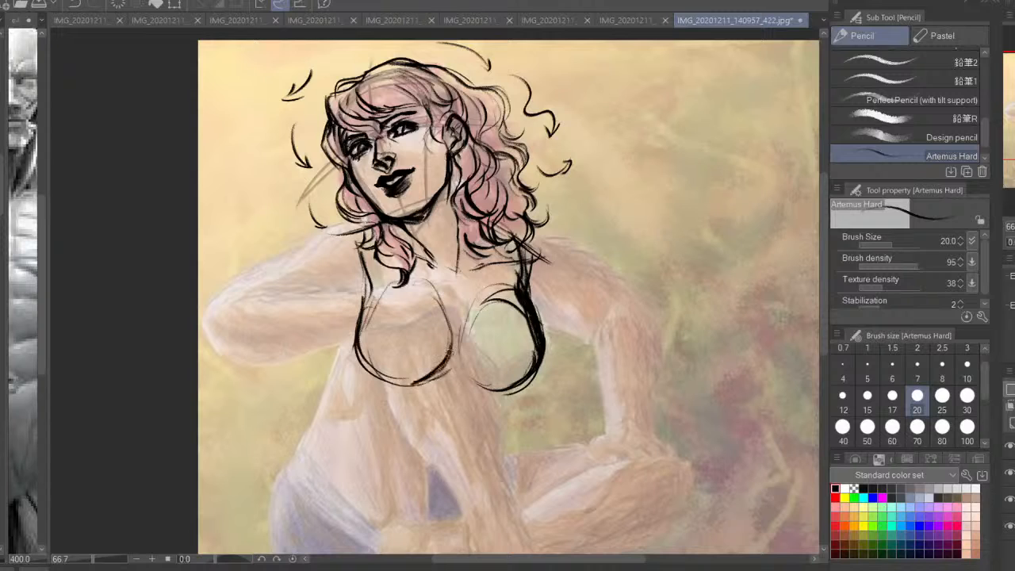
mouse_move(452, 331)
left_mouse_down()
mouse_move(407, 385)
mouse_move(373, 366)
left_mouse_up()
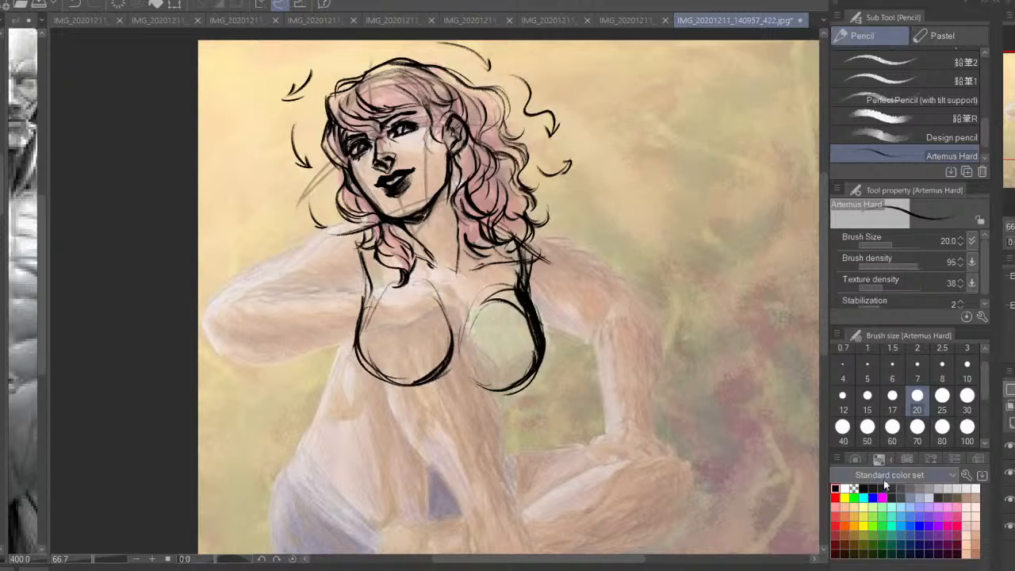
Erase excess line from the outer contour and upper arc of the supporting-side breast, using transparent colour at size 70
left_click(853, 488)
left_click(917, 426)
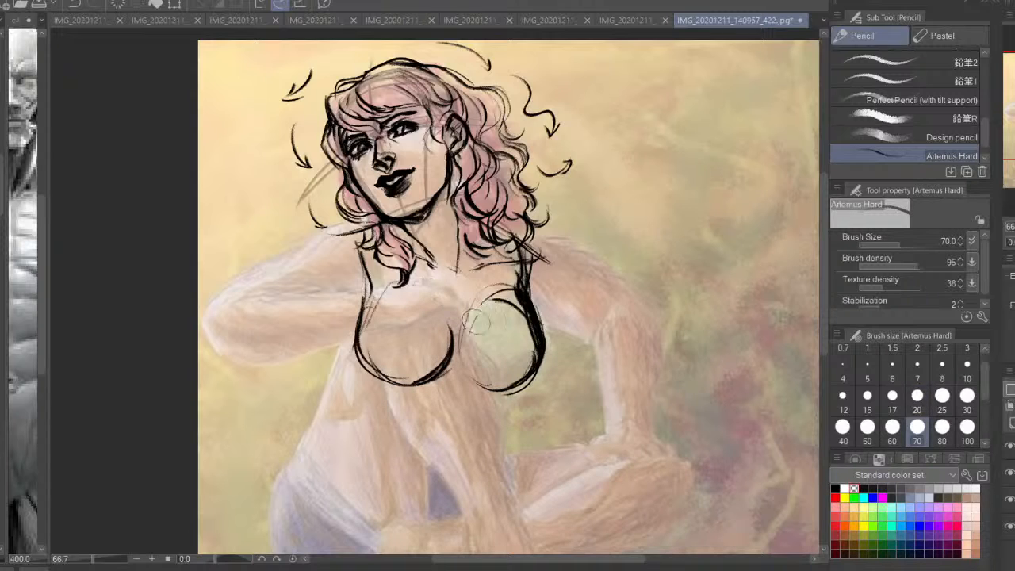
left_click_drag(531, 284, 551, 349)
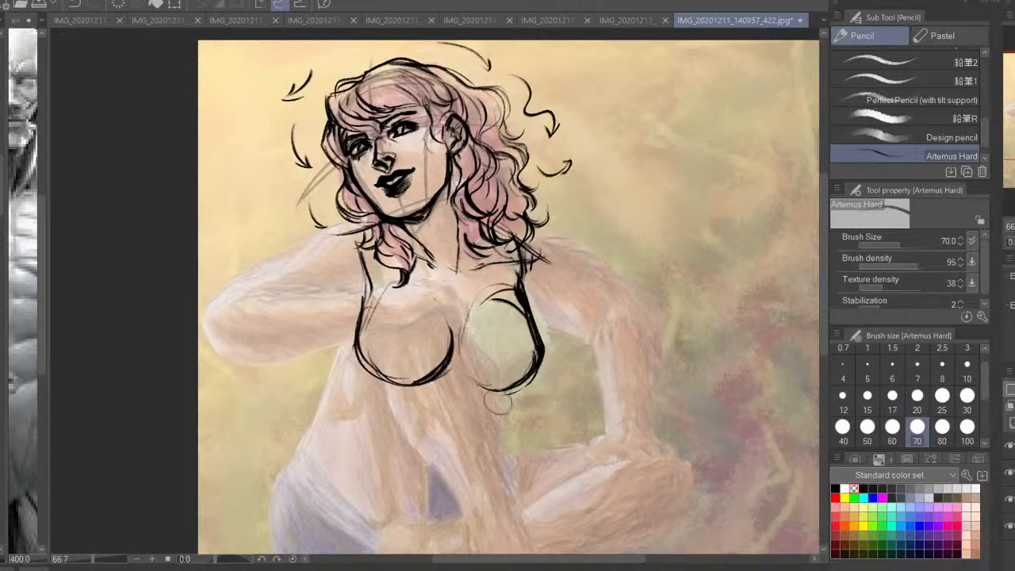
mouse_move(497, 307)
left_mouse_down()
mouse_move(512, 300)
mouse_move(520, 311)
left_mouse_up()
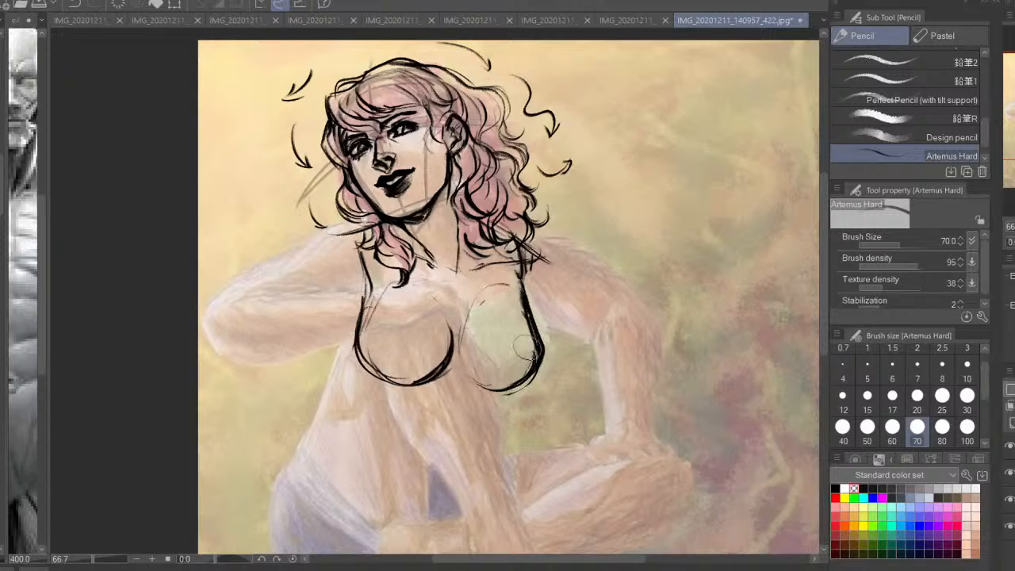
Reinforce the undersides of both breasts in black with the brush at size 40
left_click(835, 487)
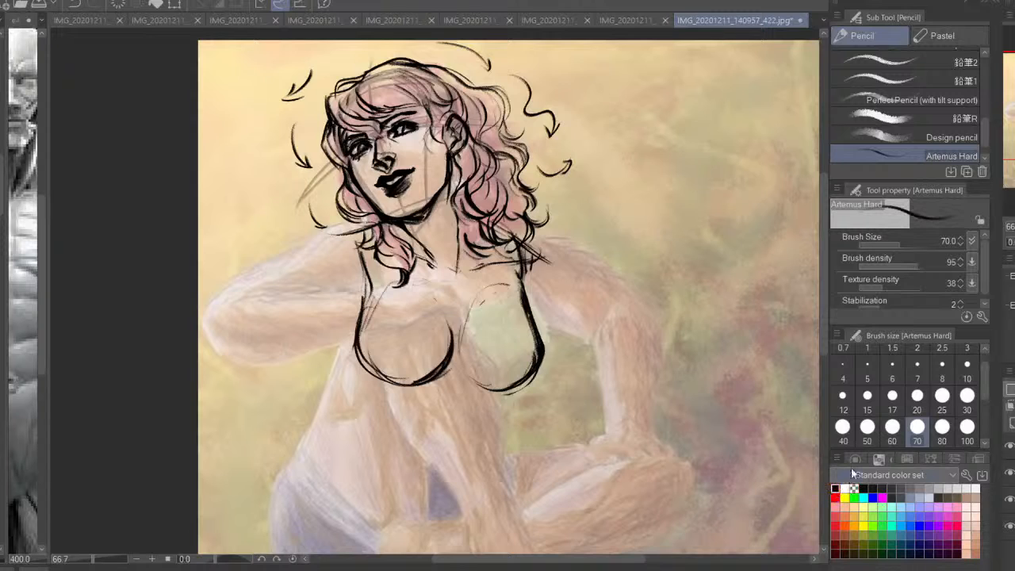
left_click(842, 426)
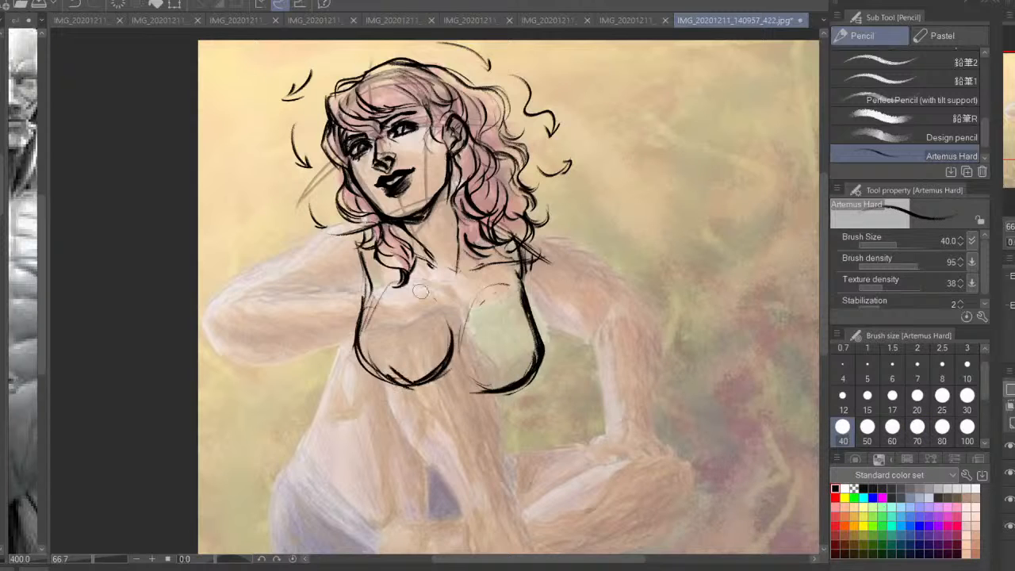
left_click_drag(354, 345, 437, 383)
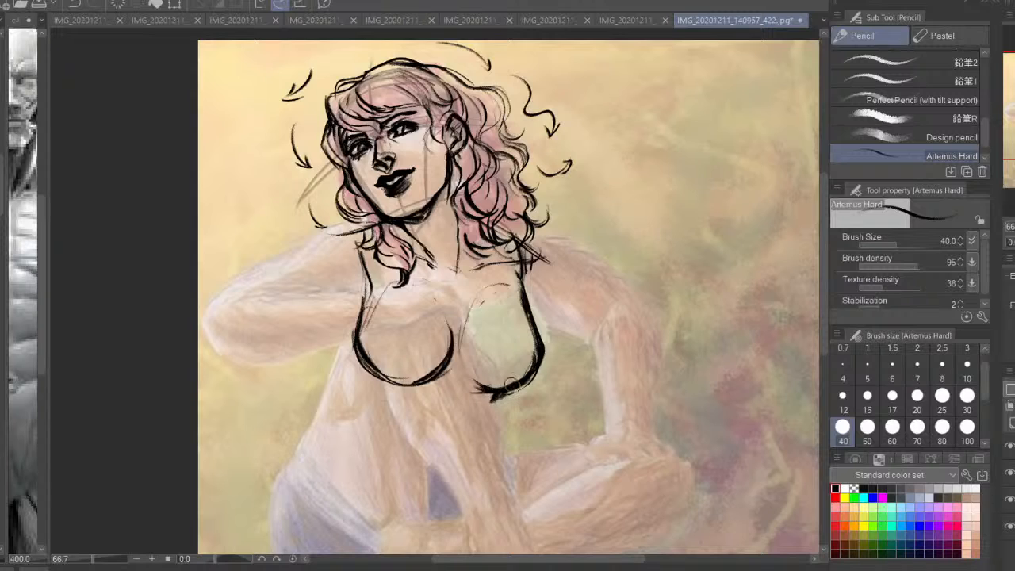
left_click_drag(476, 388, 517, 383)
Outline the shoulder, armpit, upper arm and elbow of the arm bent across the chest
left_click_drag(290, 274, 334, 268)
mouse_move(422, 218)
left_mouse_down()
mouse_move(353, 231)
mouse_move(350, 240)
mouse_move(419, 295)
mouse_move(383, 295)
left_mouse_up()
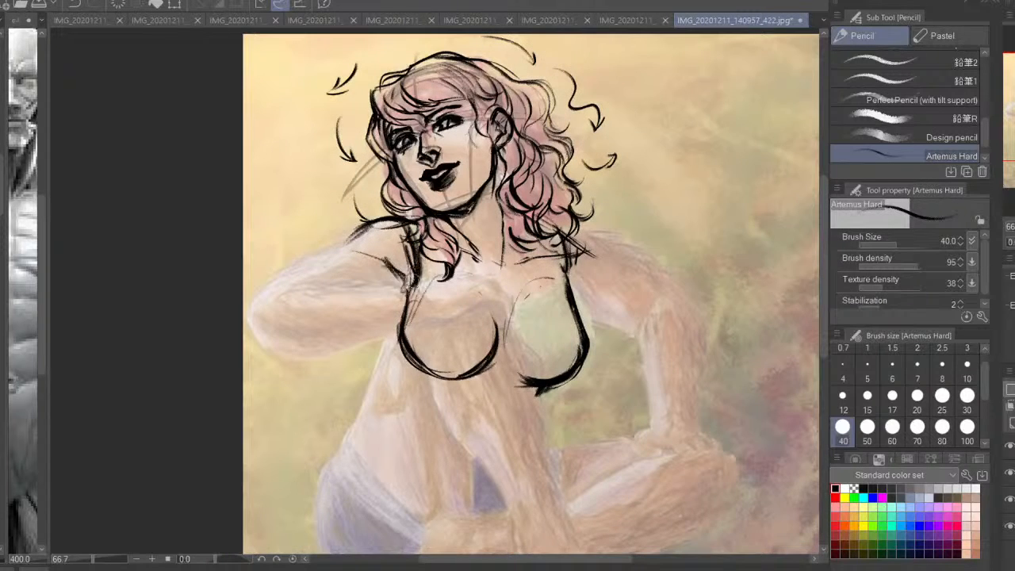
left_click_drag(347, 252, 328, 266)
mouse_move(368, 230)
left_mouse_down()
mouse_move(295, 260)
mouse_move(260, 290)
left_mouse_up()
left_click_drag(298, 261, 244, 307)
mouse_move(243, 337)
left_mouse_down()
mouse_move(315, 352)
mouse_move(269, 349)
left_mouse_up()
left_click_drag(268, 314, 259, 333)
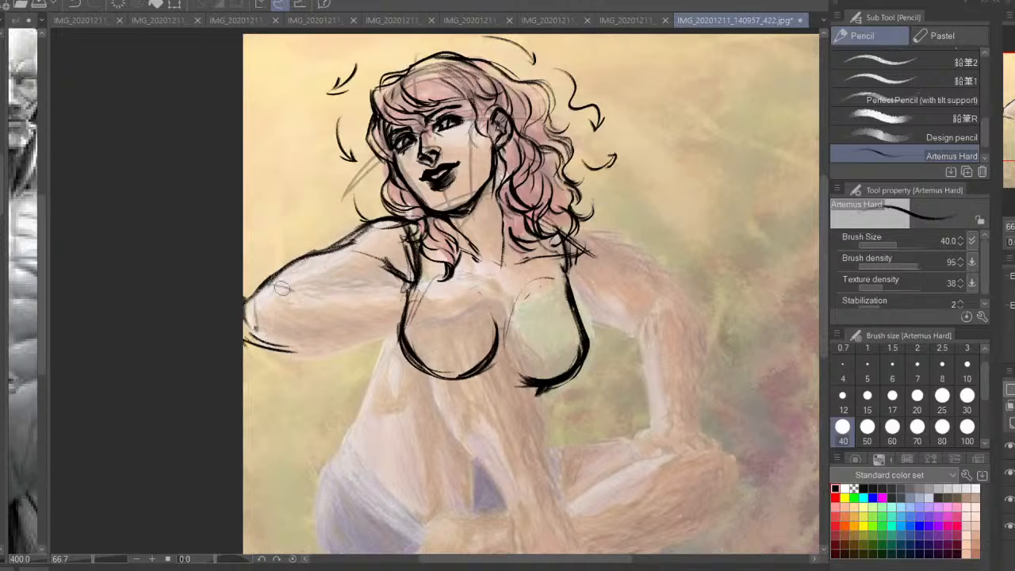
Draw the bent arm's forearm edges, a round shape at the wrist and the curve over the knee
left_click_drag(281, 290, 450, 274)
left_click_drag(312, 290, 452, 271)
left_click_drag(368, 281, 287, 284)
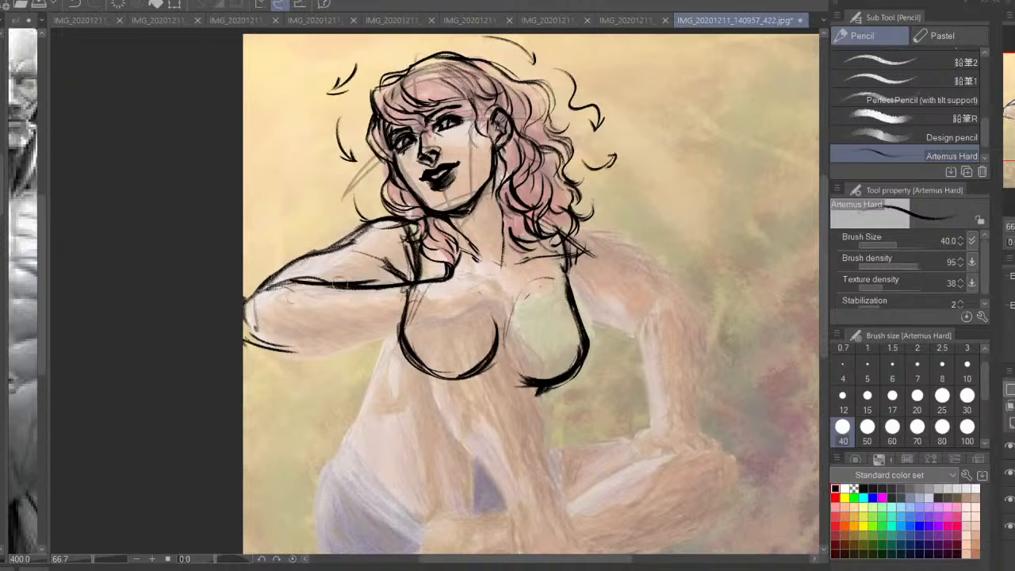
mouse_move(416, 274)
left_mouse_down()
mouse_move(502, 293)
mouse_move(333, 348)
mouse_move(246, 342)
mouse_move(321, 354)
mouse_move(444, 320)
mouse_move(447, 286)
mouse_move(453, 322)
left_mouse_up()
left_click_drag(509, 295, 519, 331)
left_click_drag(456, 282, 516, 308)
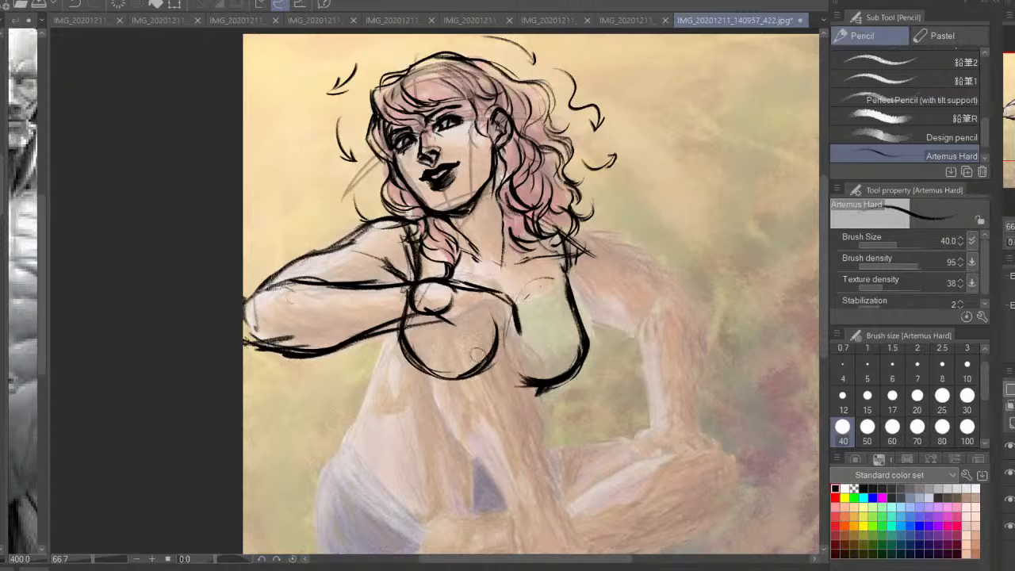
Mirror the view and draw the supporting arm's shoulder and the upper and lower contours of its upper arm
key("h")
left_click_drag(658, 340, 709, 315)
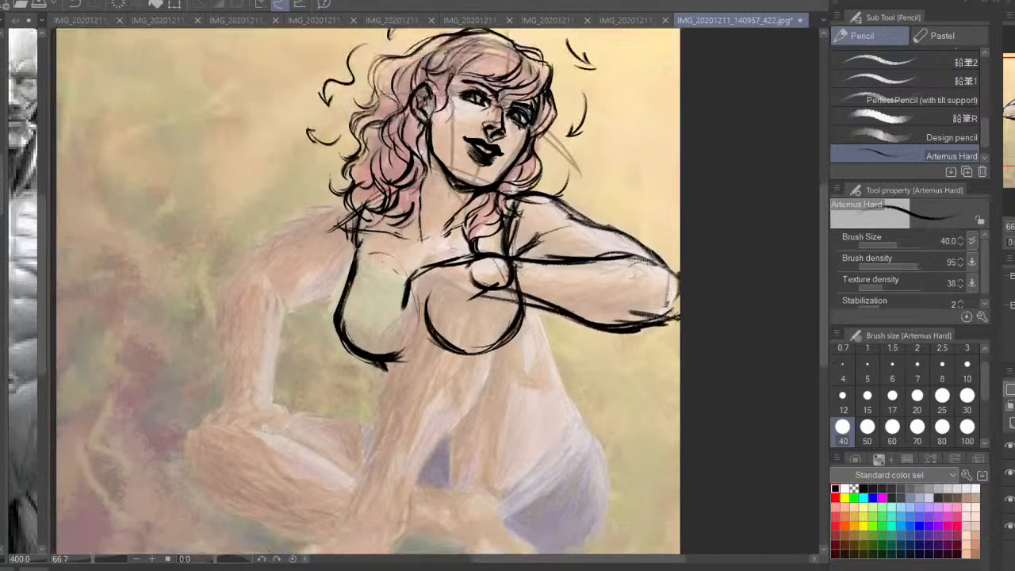
left_click_drag(379, 287, 454, 305)
mouse_move(442, 228)
left_mouse_down()
mouse_move(397, 245)
mouse_move(394, 261)
mouse_move(419, 274)
mouse_move(349, 278)
left_mouse_up()
mouse_move(398, 256)
left_mouse_down()
mouse_move(312, 304)
mouse_move(341, 285)
left_mouse_up()
left_click_drag(418, 236, 286, 330)
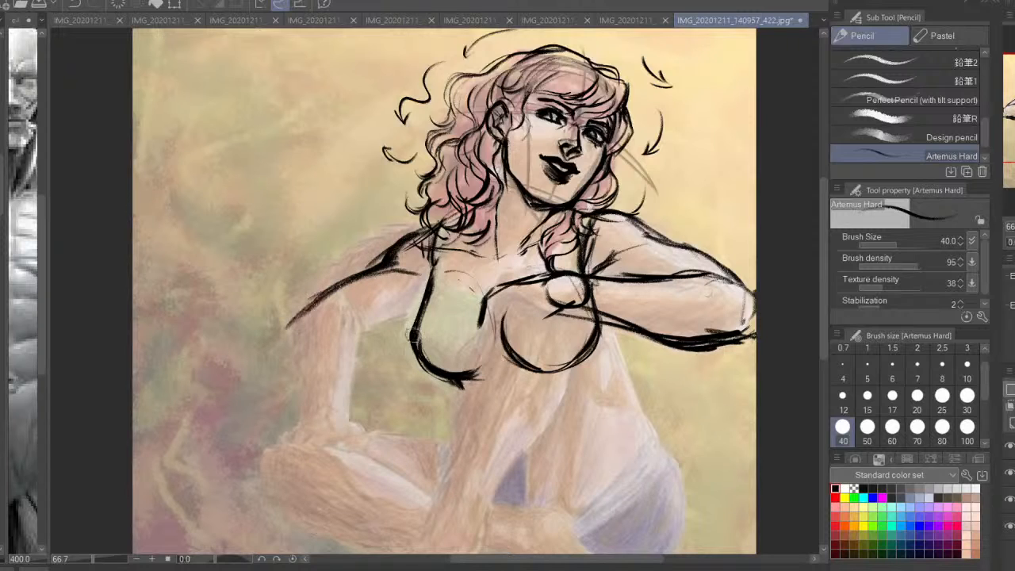
left_click_drag(425, 318, 341, 363)
Outline the supporting arm's elbow and both sides of its forearm down to the wrist, redoing the unsatisfactory strokes
left_click_drag(289, 324, 286, 393)
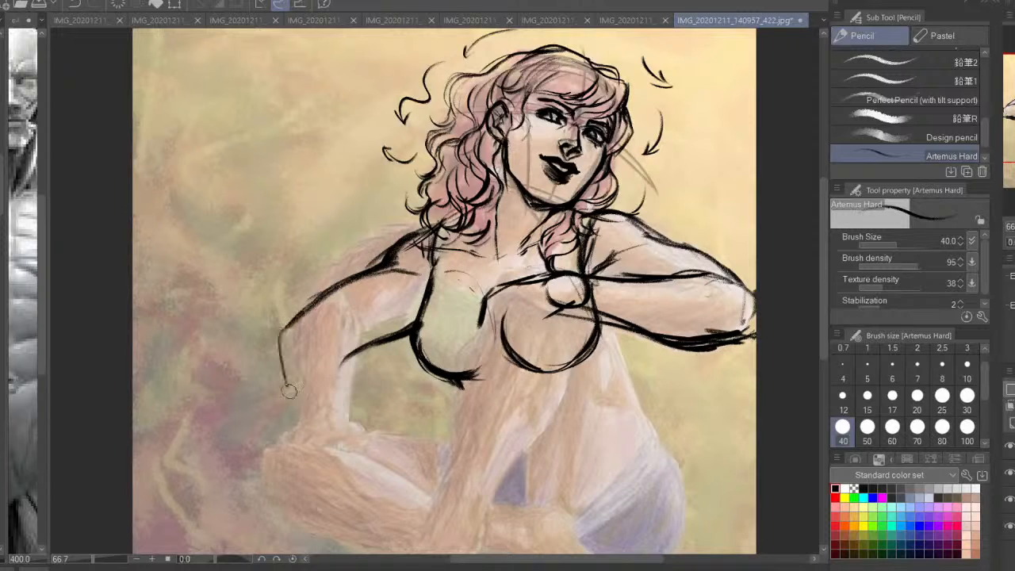
mouse_move(281, 344)
left_mouse_down()
mouse_move(301, 418)
mouse_move(333, 360)
left_mouse_up()
left_click_drag(333, 362, 334, 402)
key("ctrl+z")
key("ctrl+z")
mouse_move(283, 331)
left_mouse_down()
mouse_move(341, 363)
mouse_move(340, 386)
left_mouse_up()
left_click_drag(343, 361, 352, 427)
left_click_drag(349, 356, 348, 414)
mouse_move(309, 326)
left_mouse_down()
mouse_move(342, 372)
mouse_move(372, 341)
left_mouse_up()
left_click_drag(387, 253, 366, 275)
left_click_drag(380, 257, 290, 319)
mouse_move(380, 256)
left_mouse_down()
mouse_move(325, 282)
mouse_move(270, 362)
mouse_move(309, 438)
left_mouse_up()
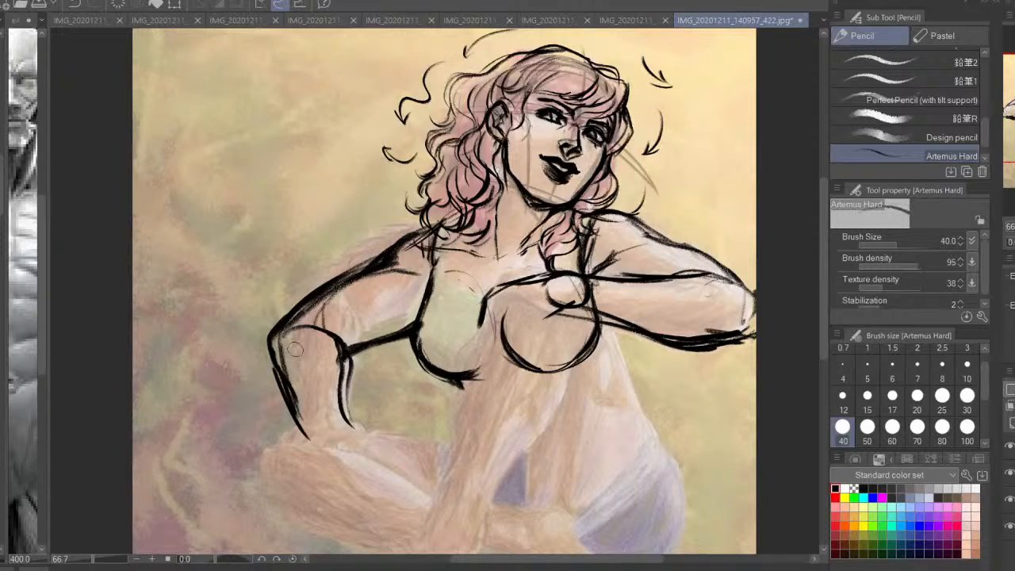
Erase the arc across the supporting elbow and thin the arm's shoulder, outer and forearm contours
mouse_move(286, 344)
left_mouse_down()
mouse_move(324, 331)
mouse_move(330, 349)
left_mouse_up()
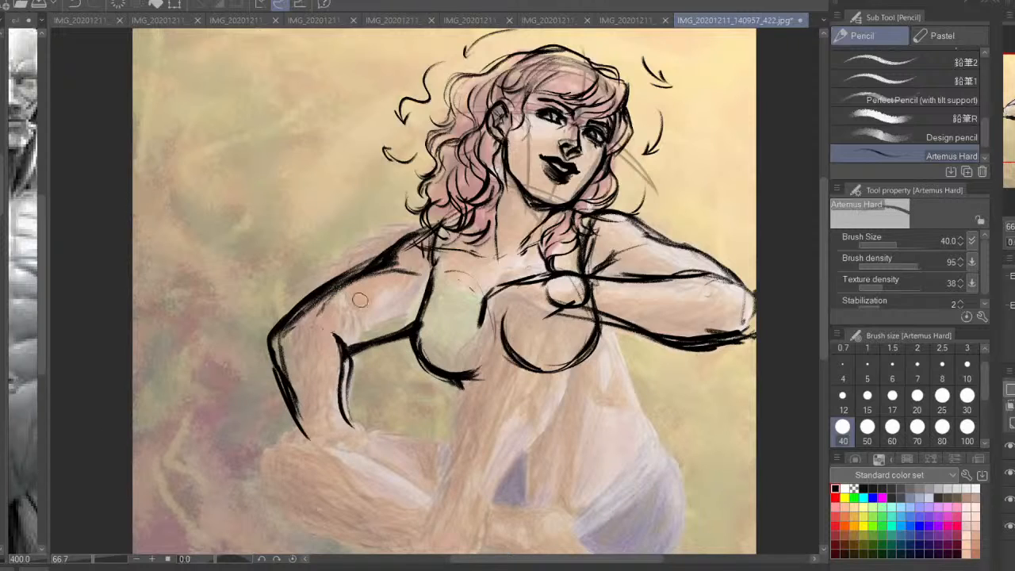
mouse_move(414, 270)
left_mouse_down()
mouse_move(339, 293)
mouse_move(368, 270)
left_mouse_up()
mouse_move(436, 255)
left_mouse_down()
mouse_move(447, 251)
mouse_move(411, 248)
mouse_move(331, 303)
mouse_move(324, 296)
mouse_move(287, 325)
mouse_move(272, 319)
mouse_move(285, 408)
mouse_move(296, 403)
left_mouse_up()
mouse_move(325, 358)
left_mouse_down()
mouse_move(341, 416)
mouse_move(333, 353)
left_mouse_up()
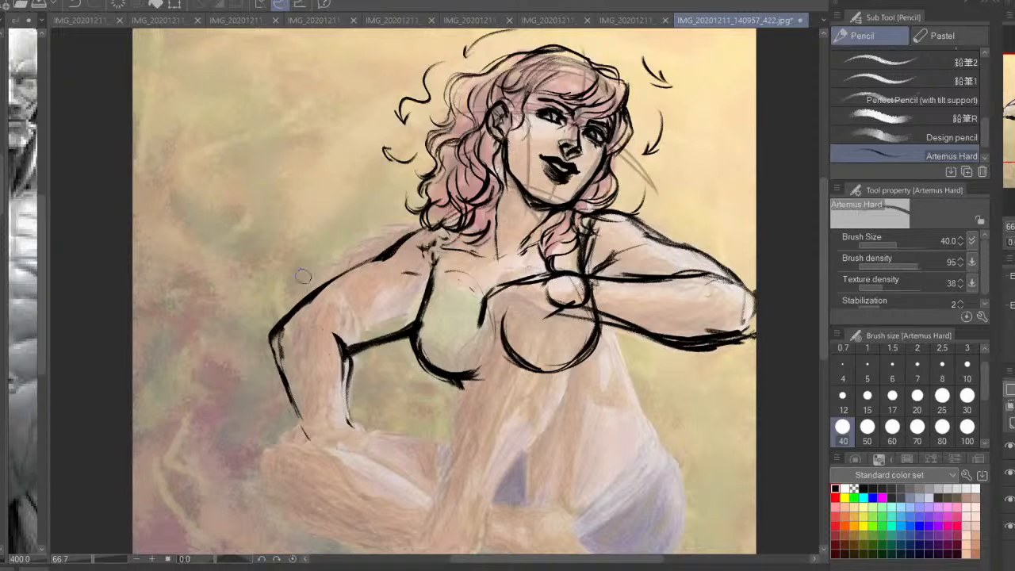
Add a crease inside the supporting elbow and strengthen the shoulder, outer forearm and adjacent breast contours
mouse_move(315, 319)
left_mouse_down()
mouse_move(337, 287)
mouse_move(334, 325)
left_mouse_up()
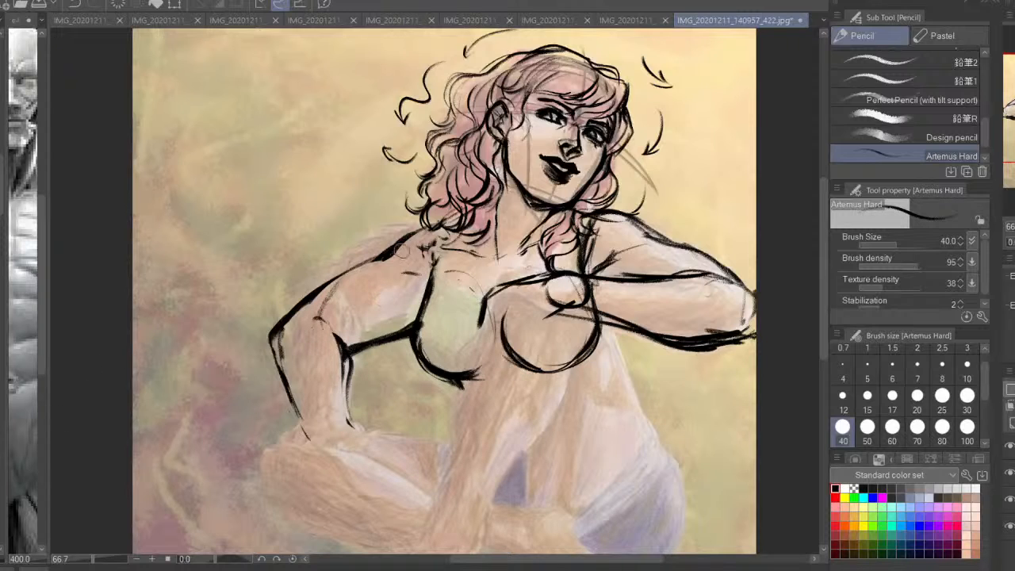
mouse_move(400, 248)
left_mouse_down()
mouse_move(289, 316)
mouse_move(305, 438)
left_mouse_up()
key("ctrl+z")
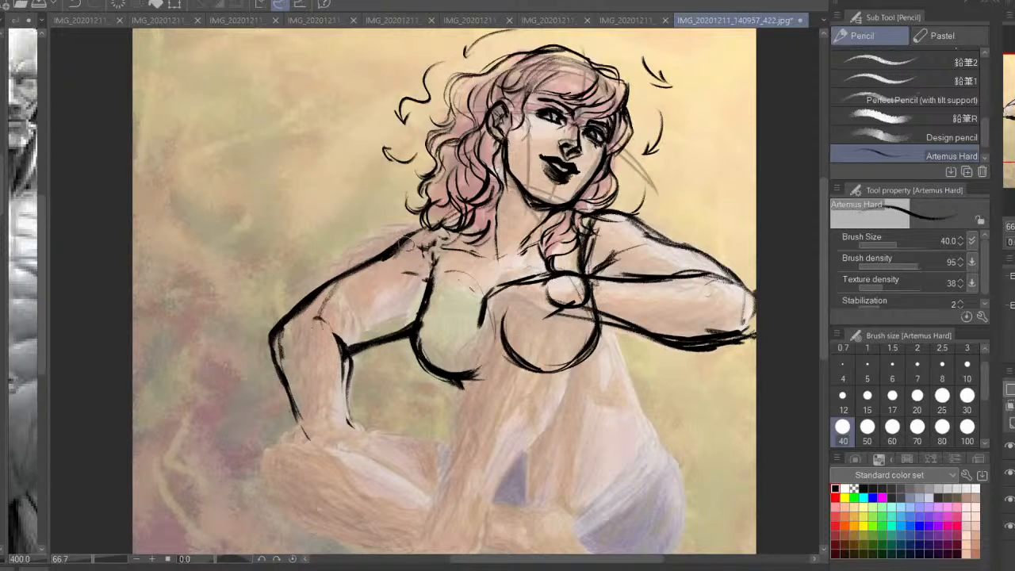
left_click_drag(386, 258, 480, 209)
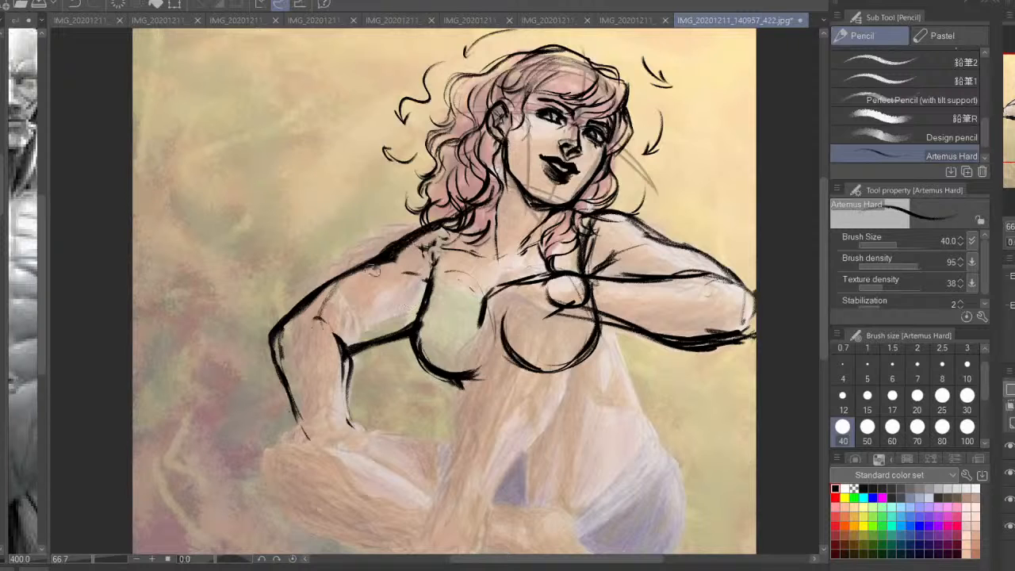
left_click_drag(428, 301, 434, 365)
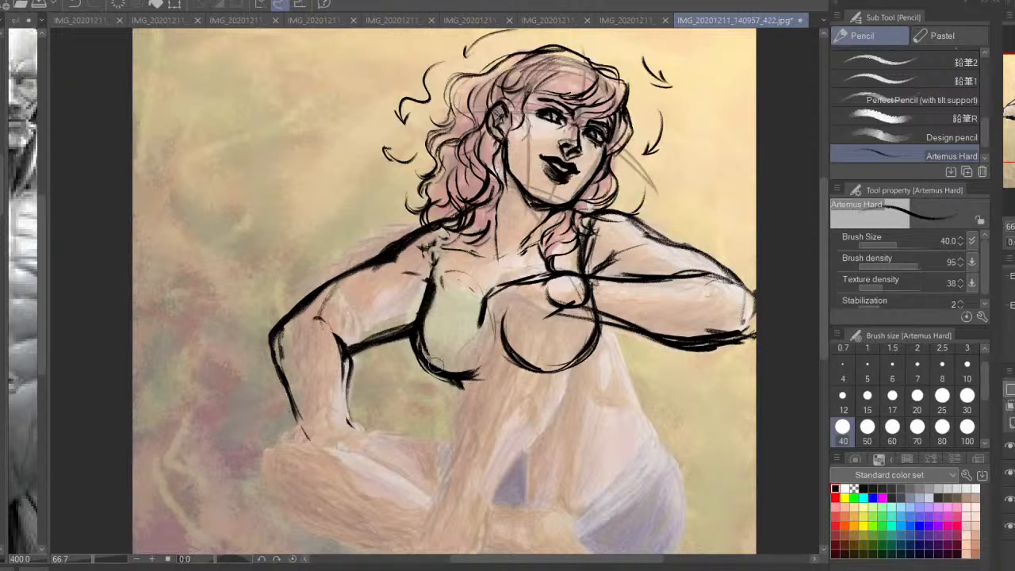
Check the figure mirrored, restore the view and thin the underside lines of the supporting upper arm and bent forearm
key("h")
key("ctrl+z")
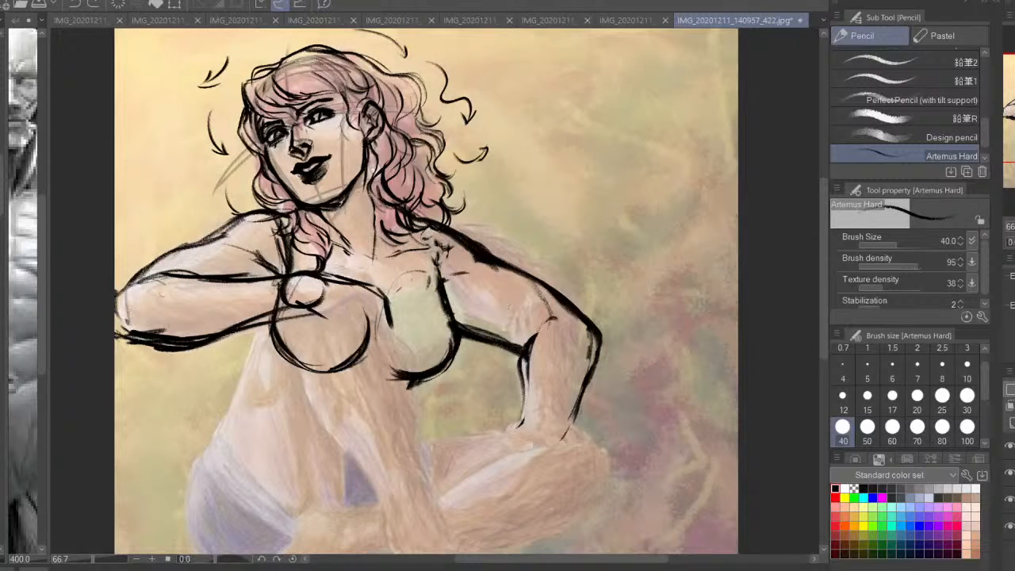
mouse_move(580, 313)
left_mouse_down()
mouse_move(597, 338)
mouse_move(614, 284)
mouse_move(636, 259)
left_mouse_up()
key("h")
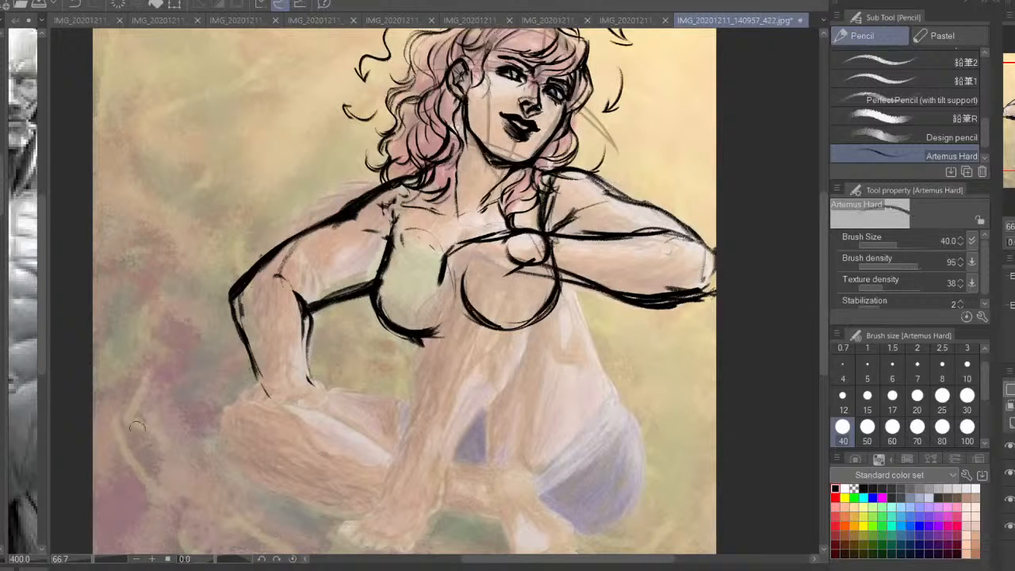
mouse_move(321, 314)
left_mouse_down()
mouse_move(373, 285)
mouse_move(315, 315)
left_mouse_up()
mouse_move(690, 308)
left_mouse_down()
mouse_move(602, 293)
mouse_move(646, 304)
left_mouse_up()
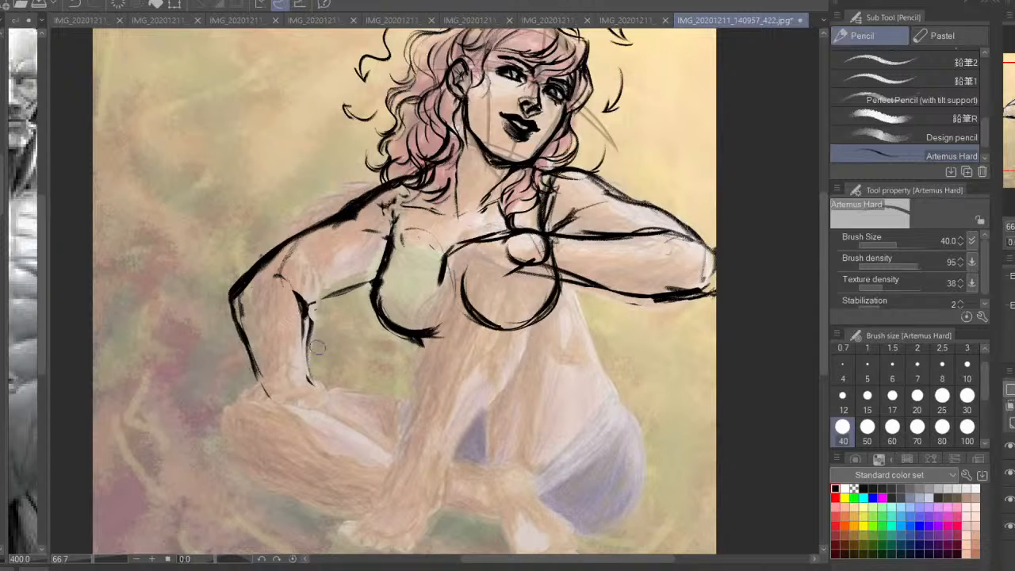
Erase and redraw the supporting forearm's inner line, and retouch the underside of its upper arm and the torso line below the armpit
left_click_drag(315, 347, 315, 382)
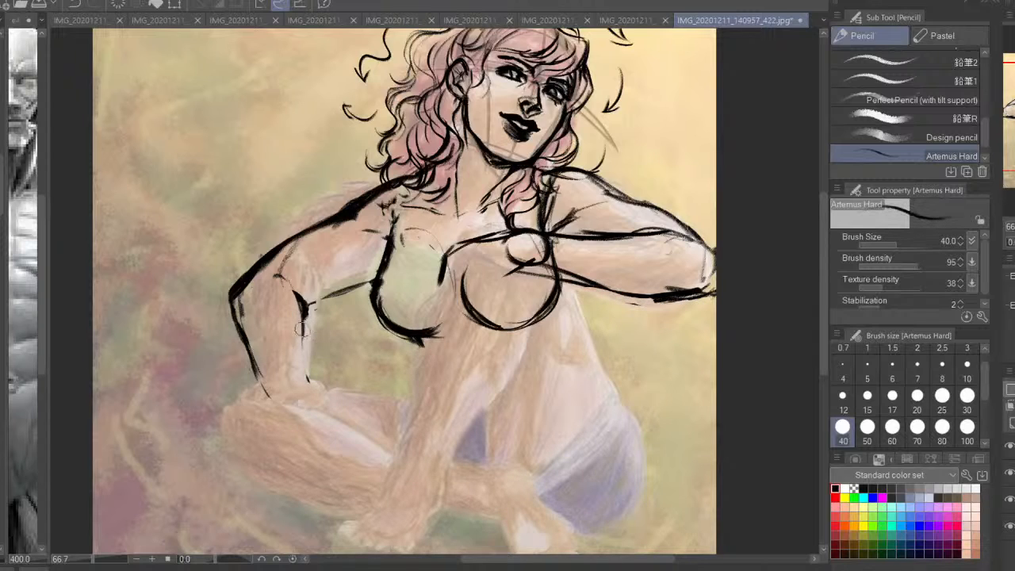
left_click_drag(303, 323, 307, 380)
left_click_drag(356, 283, 312, 302)
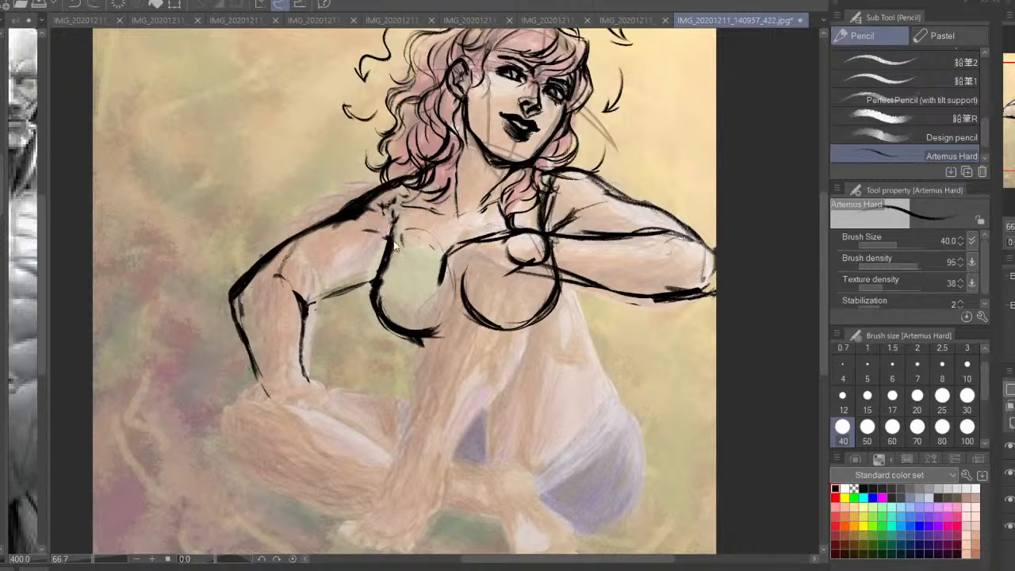
left_click_drag(388, 241, 375, 294)
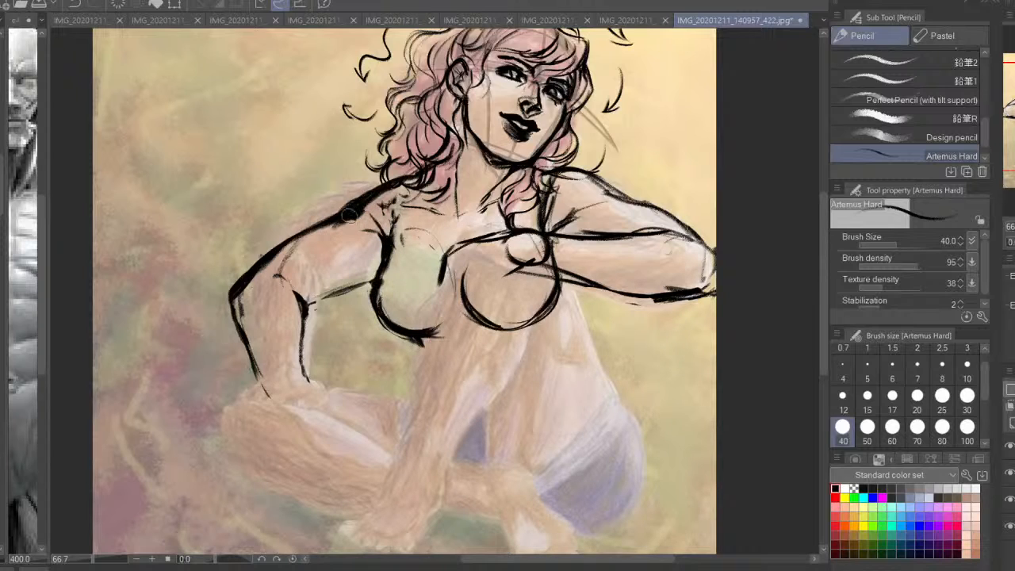
Restate the supporting arm's shoulder contour from the neck to the upper arm, then trim it to a thinner line
left_click_drag(349, 215, 298, 242)
left_click_drag(422, 183, 354, 206)
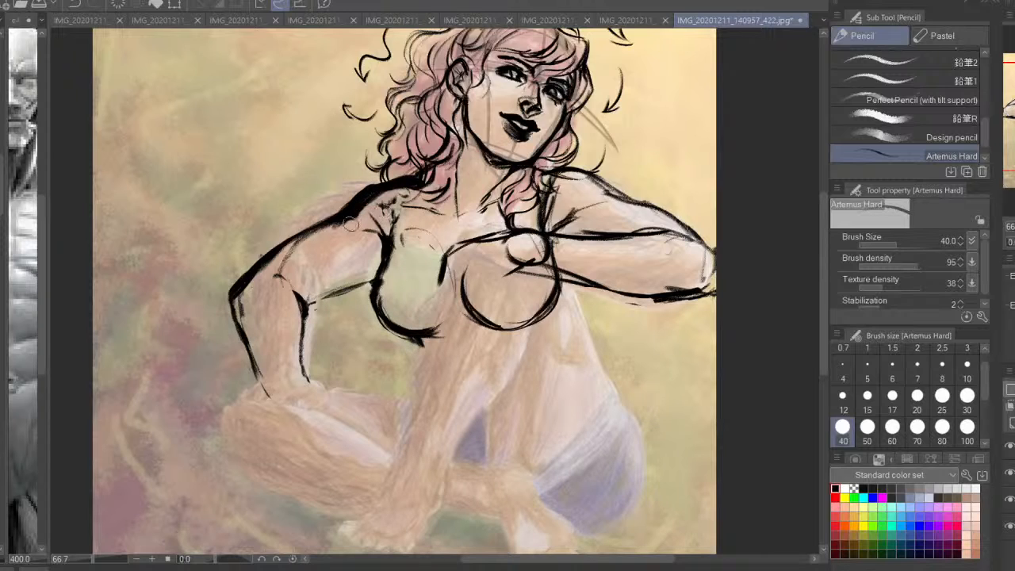
left_click_drag(420, 189, 341, 223)
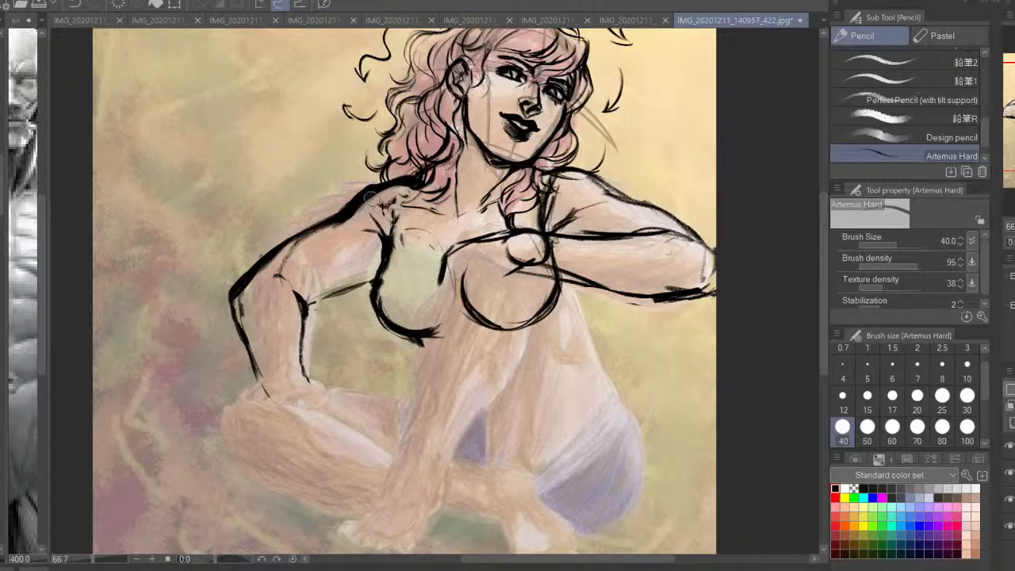
left_click_drag(385, 184, 345, 219)
mouse_move(379, 181)
left_mouse_down()
mouse_move(324, 218)
mouse_move(323, 238)
left_mouse_up()
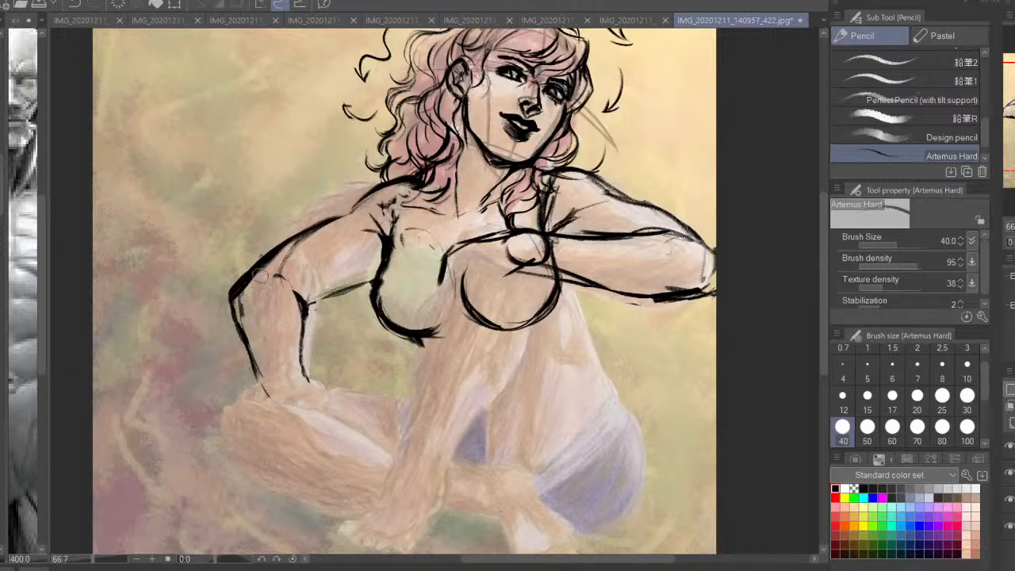
Thin the outer elbow contour of the supporting arm and draw a rounded curve inside the elbow
mouse_move(257, 262)
left_mouse_down()
mouse_move(230, 287)
mouse_move(234, 334)
left_mouse_up()
left_click_drag(262, 264, 242, 323)
left_click_drag(302, 291, 281, 312)
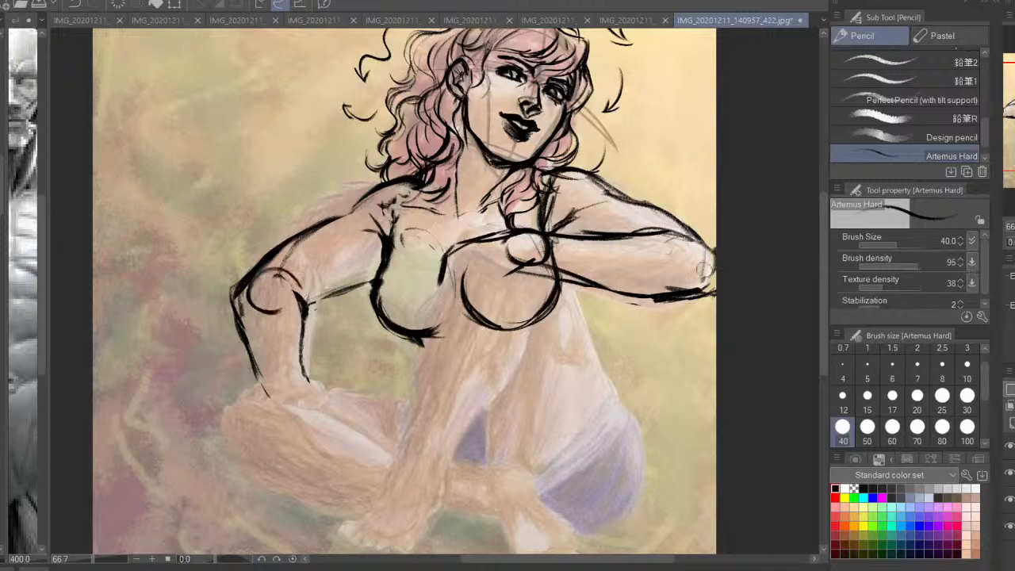
Mirror the canvas and draw the waist line below the near breast and the far side of the torso under the bent arm
key("h")
mouse_move(584, 348)
left_mouse_down()
mouse_move(613, 324)
mouse_move(603, 349)
mouse_move(624, 346)
left_mouse_up()
left_click_drag(596, 277, 568, 269)
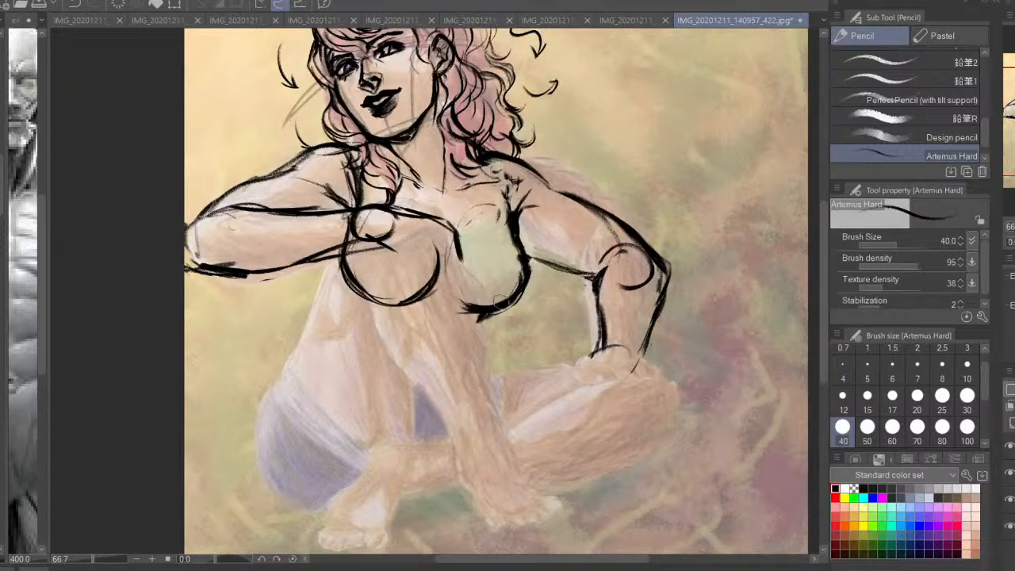
left_click_drag(475, 332, 465, 343)
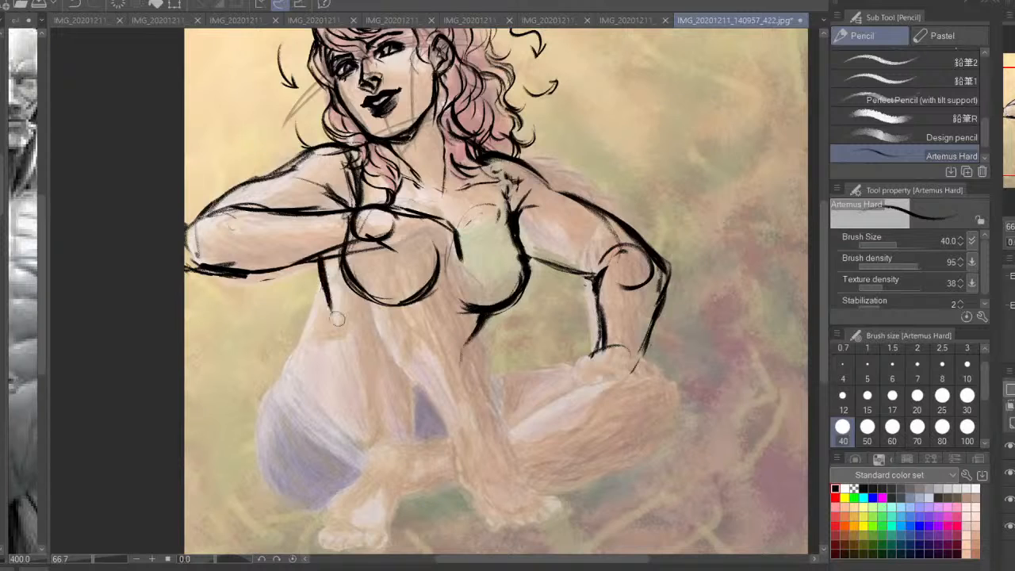
left_click_drag(323, 256, 333, 333)
mouse_move(331, 322)
left_mouse_down()
mouse_move(307, 349)
mouse_move(334, 342)
mouse_move(349, 360)
left_mouse_up()
left_click_drag(365, 386, 362, 424)
key("ctrl+z")
key("ctrl+z")
key("ctrl+z")
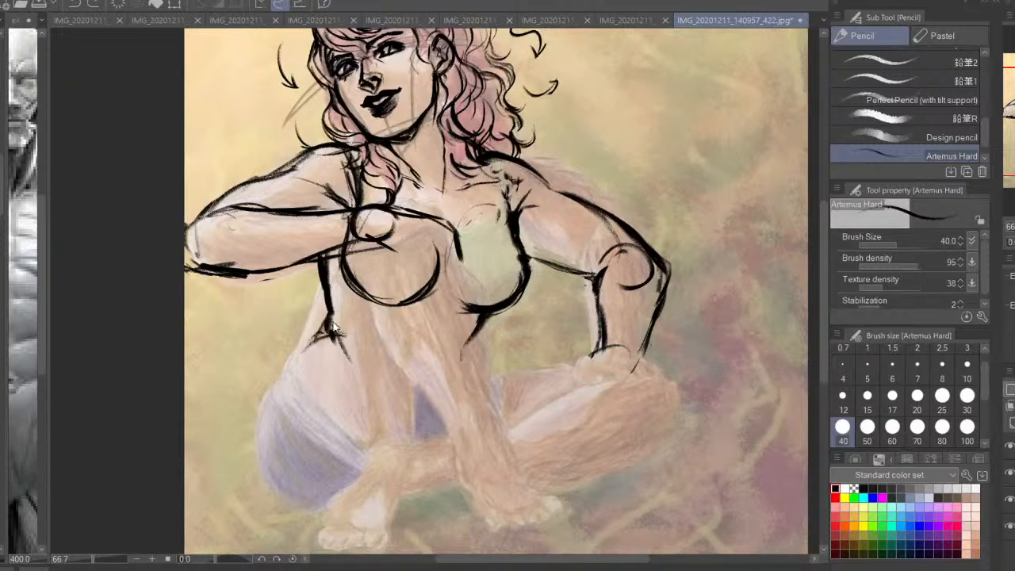
Sketch the far hip contour flaring out from the waist, with short crease lines across the hip and abdomen
left_click_drag(330, 317, 317, 342)
left_click_drag(444, 329, 416, 382)
left_click_drag(363, 339, 305, 379)
left_click_drag(325, 336, 273, 389)
left_click_drag(305, 370, 335, 371)
Draw the lower belly curve, the near waist-to-groin contour and the far thigh's crease, redoing the rejected waist strokes
left_click_drag(466, 341, 456, 398)
key("ctrl+z")
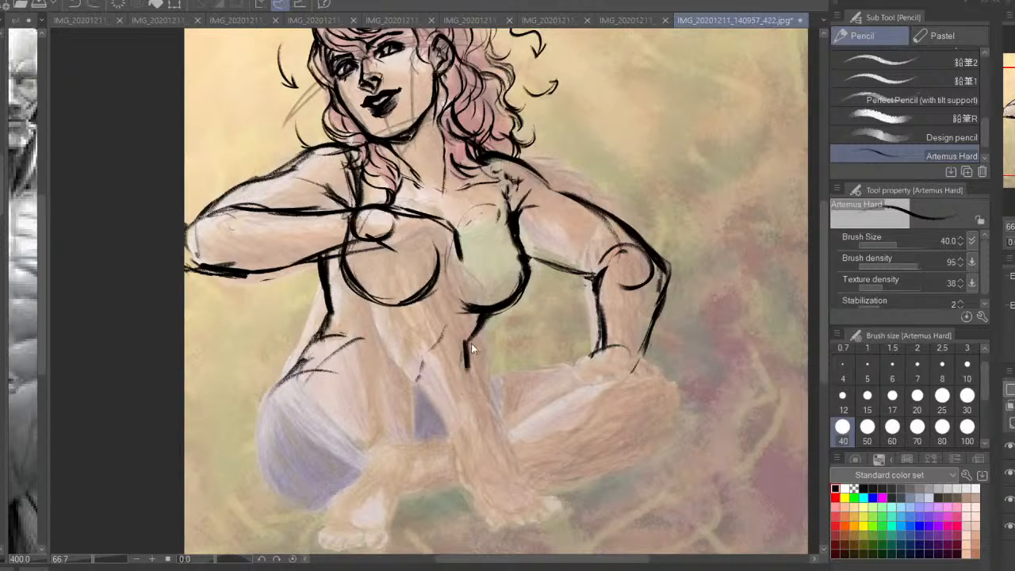
left_click_drag(474, 338, 454, 417)
key("ctrl+z")
left_click_drag(365, 356, 422, 378)
mouse_move(474, 345)
left_mouse_down()
mouse_move(468, 401)
mouse_move(444, 432)
mouse_move(400, 442)
left_mouse_up()
left_click_drag(337, 390, 375, 420)
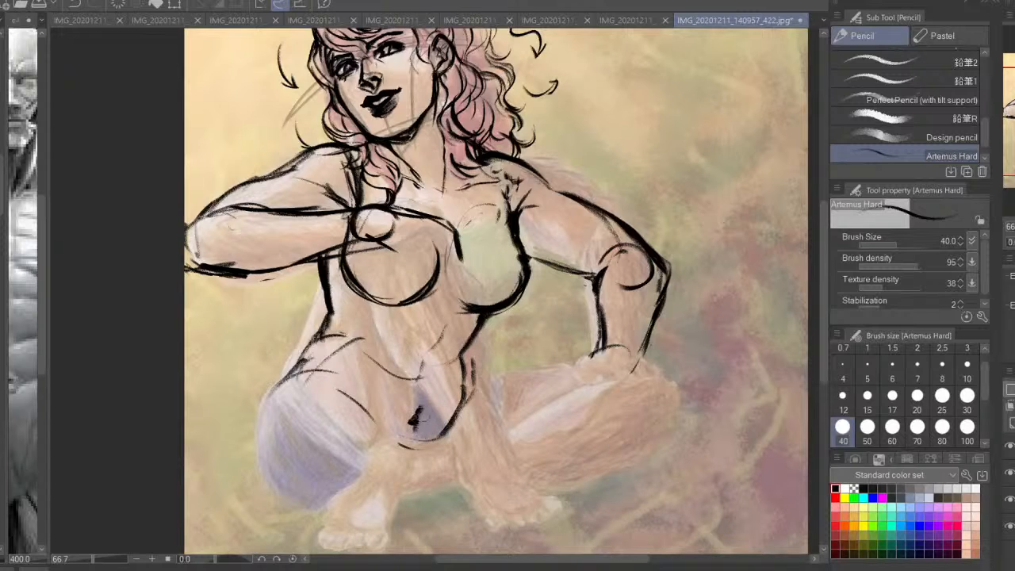
Reduce the dark mark at the centre of the lower abdomen and thicken the near waist contour
left_click_drag(418, 393, 414, 420)
key("ctrl+z")
key("ctrl+z")
mouse_move(463, 354)
left_mouse_down()
mouse_move(484, 318)
mouse_move(464, 393)
left_mouse_up()
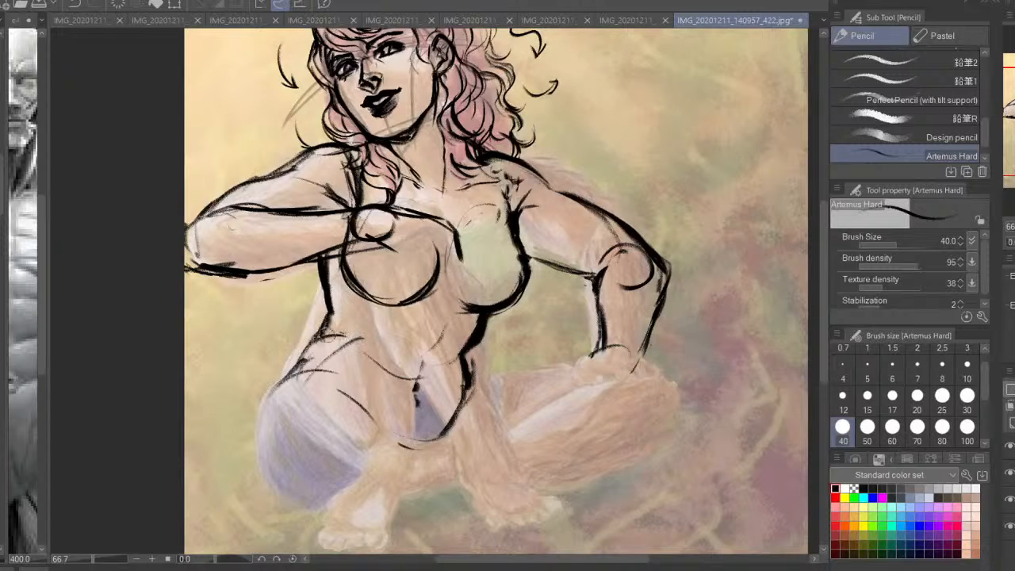
left_click_drag(317, 342, 279, 382)
mouse_move(287, 372)
left_mouse_down()
mouse_move(255, 488)
mouse_move(276, 376)
left_mouse_up()
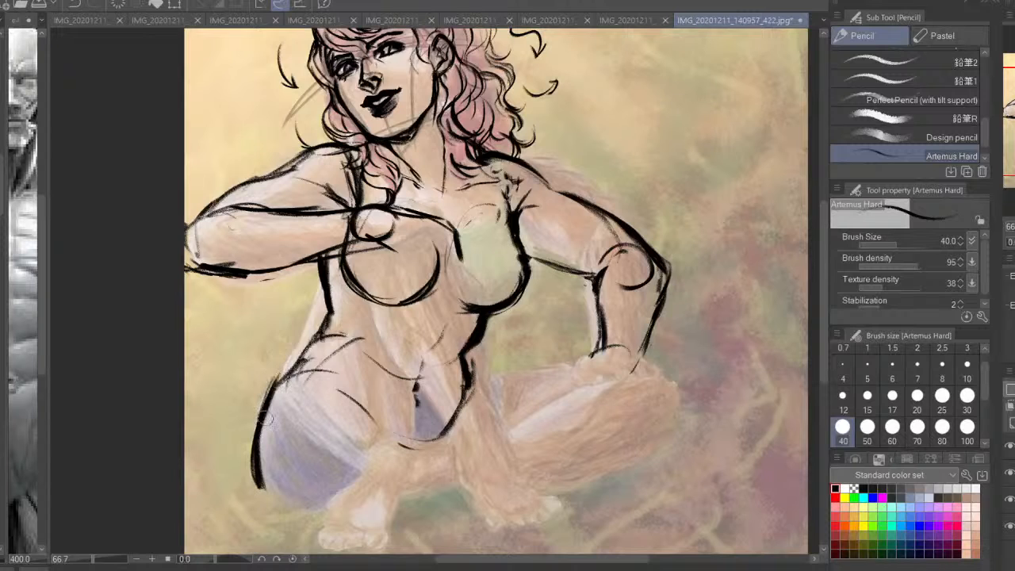
mouse_move(264, 418)
left_mouse_down()
mouse_move(322, 293)
mouse_move(373, 244)
left_mouse_up()
key("ctrl+z")
key("ctrl+z")
key("ctrl+z")
key("ctrl+z")
Redo the near hip crease, draw the crossed leg's upper thigh line from groin to knee and restore the unmirrored view
mouse_move(485, 384)
left_mouse_down()
mouse_move(468, 375)
mouse_move(493, 401)
left_mouse_up()
mouse_move(490, 399)
left_mouse_down()
mouse_move(514, 384)
mouse_move(461, 429)
left_mouse_up()
left_click_drag(468, 375, 489, 401)
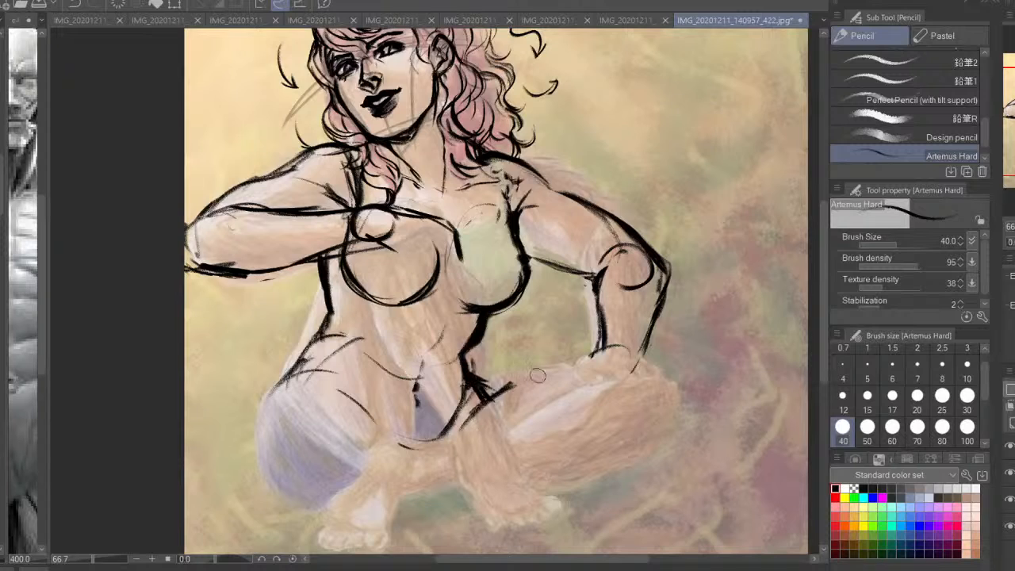
key("ctrl+z")
key("ctrl+z")
key("ctrl+z")
key("ctrl+z")
key("ctrl+z")
key("ctrl+z")
mouse_move(497, 393)
left_mouse_down()
mouse_move(551, 376)
mouse_move(655, 369)
mouse_move(657, 383)
mouse_move(523, 382)
mouse_move(449, 439)
left_mouse_up()
key("h")
key("ctrl+minus")
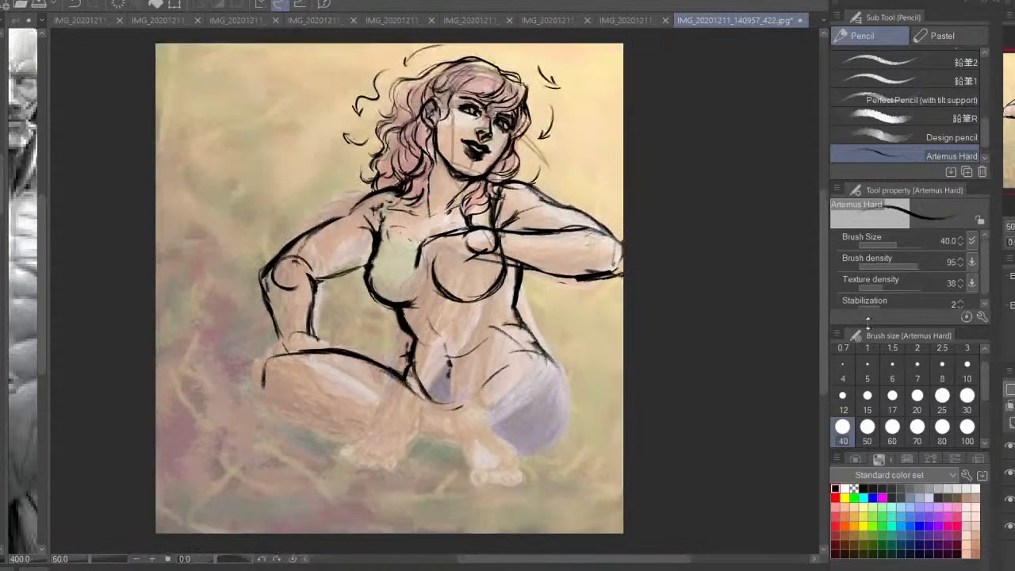
Draw a curved ribcage line across the bent arm and thicken the torso's side contour beneath it
mouse_move(523, 268)
left_mouse_down()
mouse_move(517, 308)
mouse_move(476, 320)
mouse_move(522, 294)
mouse_move(524, 184)
mouse_move(534, 260)
mouse_move(500, 189)
left_mouse_up()
left_click_drag(397, 200, 374, 267)
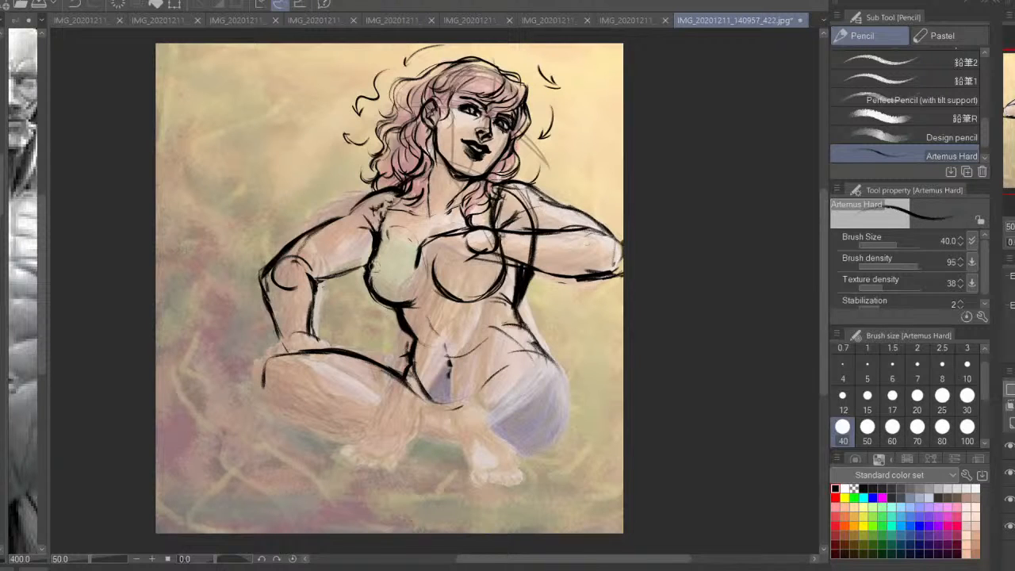
left_click_drag(516, 304, 520, 322)
Draw the far leg's inner thigh line, extend the groin lines toward the feet and sketch a long arc beneath the crossed leg
key("ctrl+plus")
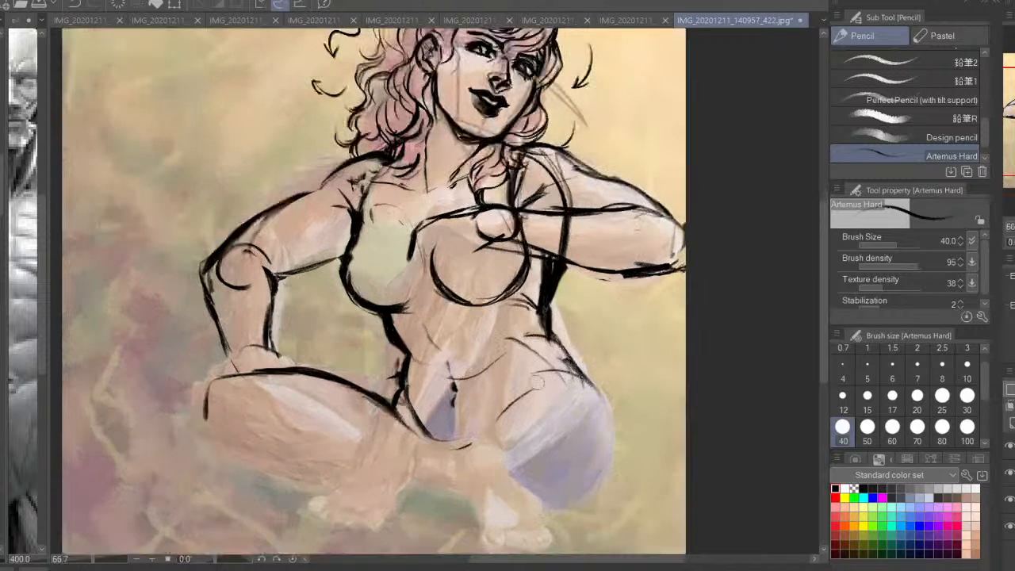
left_click_drag(491, 375, 526, 332)
left_click_drag(435, 368, 493, 421)
mouse_move(489, 429)
left_mouse_down()
mouse_move(523, 428)
mouse_move(535, 370)
mouse_move(518, 429)
left_mouse_up()
mouse_move(520, 426)
left_mouse_down()
mouse_move(501, 434)
mouse_move(523, 427)
left_mouse_up()
left_click_drag(502, 442, 525, 438)
mouse_move(470, 464)
left_mouse_down()
mouse_move(522, 457)
mouse_move(416, 476)
mouse_move(313, 438)
left_mouse_up()
left_click_drag(388, 349, 456, 381)
key("ctrl+z")
key("ctrl+z")
key("ctrl+z")
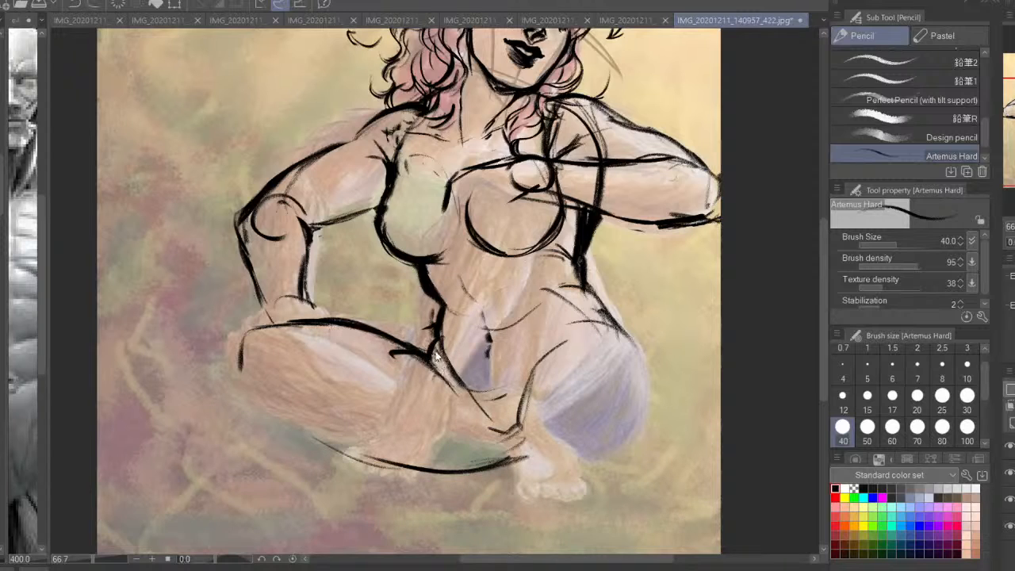
Thicken the crossed leg's thigh line from knee to groin, extend it toward the far foot and add short strokes beside it
left_click_drag(367, 323, 443, 364)
left_click_drag(436, 357, 512, 441)
mouse_move(493, 435)
left_mouse_down()
mouse_move(523, 444)
mouse_move(476, 425)
mouse_move(487, 431)
left_mouse_up()
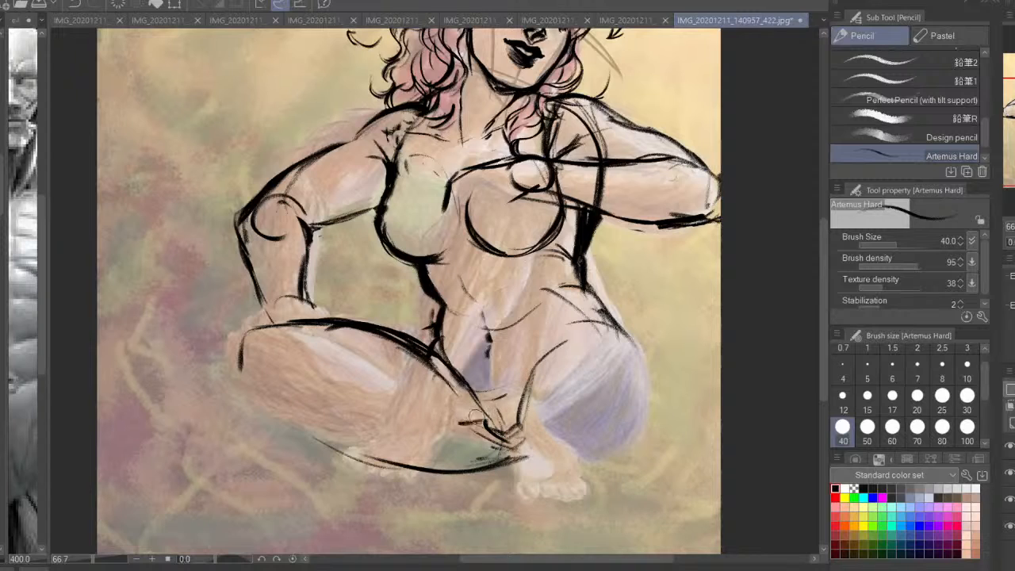
mouse_move(432, 406)
left_mouse_down()
mouse_move(483, 427)
mouse_move(460, 418)
left_mouse_up()
Outline the crossed leg's knee with a rounded outer contour and add kneecap and crease strokes inside it
left_click_drag(287, 328, 230, 388)
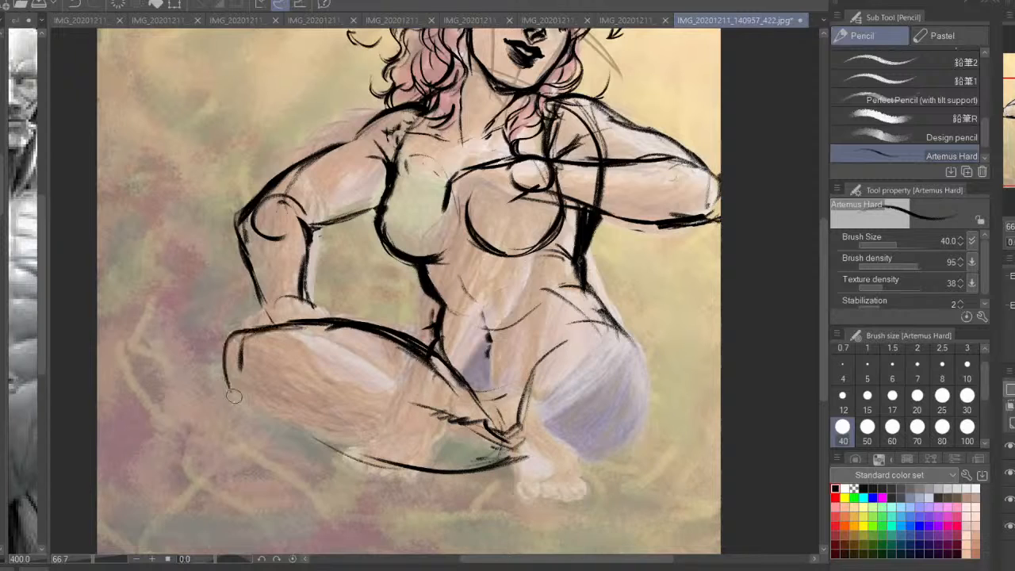
mouse_move(238, 333)
left_mouse_down()
mouse_move(305, 357)
mouse_move(234, 397)
left_mouse_up()
mouse_move(299, 356)
left_mouse_down()
mouse_move(283, 376)
mouse_move(272, 374)
mouse_move(284, 356)
mouse_move(291, 359)
mouse_move(271, 371)
left_mouse_up()
mouse_move(274, 376)
left_mouse_down()
mouse_move(303, 432)
mouse_move(291, 357)
left_mouse_up()
left_click_drag(321, 337, 293, 354)
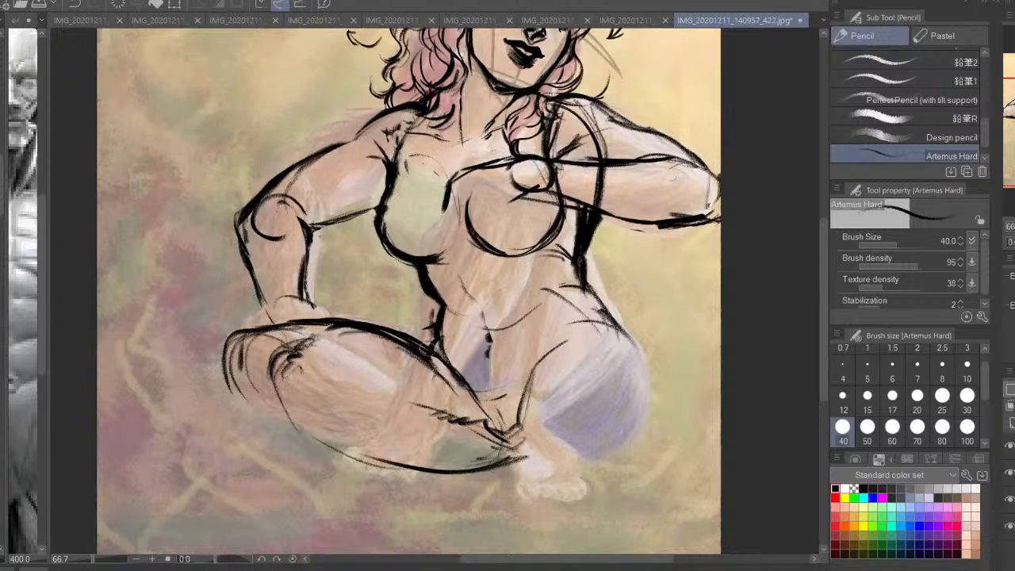
Mirror the canvas and redraw the crossed leg's shin contour from the knee toward the ankle, discarding the first attempts
left_click_drag(242, 330, 252, 414)
key("h")
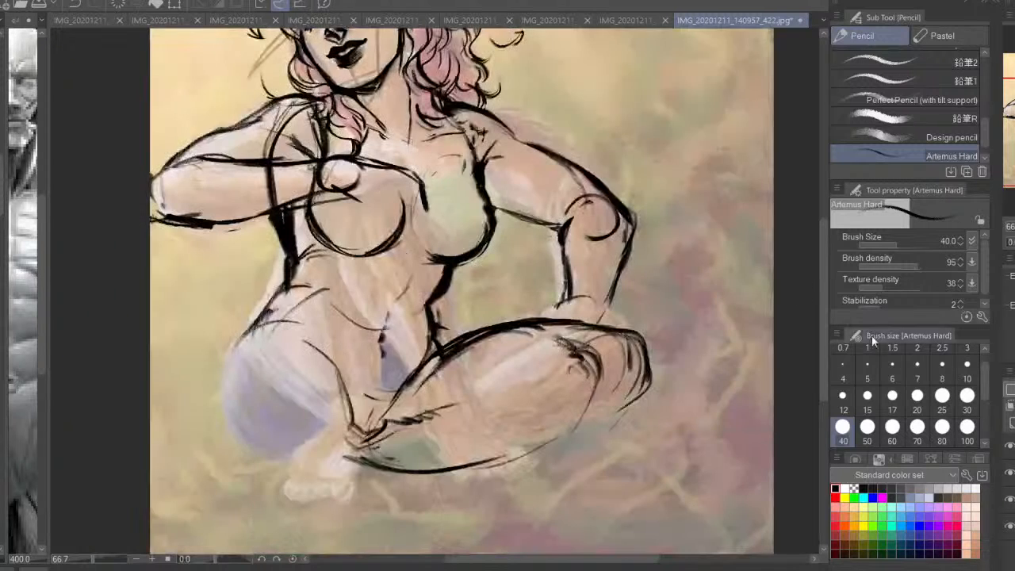
key("ctrl+z")
mouse_move(647, 370)
left_mouse_down()
mouse_move(611, 417)
mouse_move(556, 452)
left_mouse_up()
left_click_drag(597, 423, 508, 477)
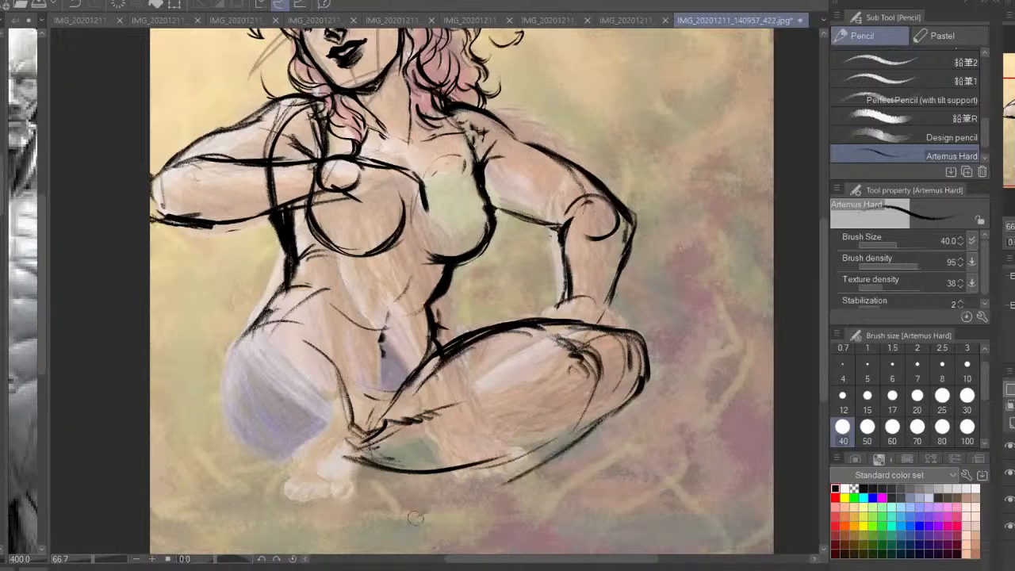
key("ctrl+z")
key("ctrl+z")
key("ctrl+z")
mouse_move(648, 362)
left_mouse_down()
mouse_move(628, 418)
mouse_move(604, 438)
mouse_move(428, 517)
left_mouse_up()
left_click_drag(622, 420, 500, 474)
Draw the crossed leg's calf contour from the knee crease down to the ankle, with a short shading stroke inside
left_click_drag(529, 434, 545, 415)
mouse_move(570, 363)
left_mouse_down()
mouse_move(498, 391)
mouse_move(425, 480)
mouse_move(524, 382)
mouse_move(554, 366)
mouse_move(478, 418)
left_mouse_up()
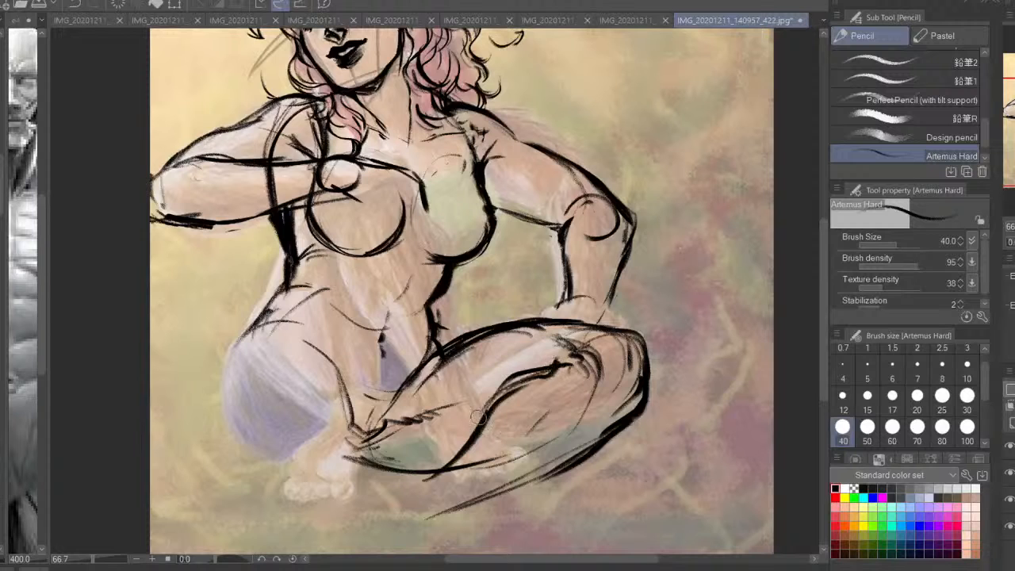
mouse_move(504, 386)
left_mouse_down()
mouse_move(469, 449)
mouse_move(428, 473)
left_mouse_up()
Extend the crossed leg's shin line into the foot, draw the foot's upper contour and ankle circle, and strengthen the lower shin
left_click_drag(517, 482, 417, 522)
left_click_drag(469, 500, 337, 556)
mouse_move(433, 500)
left_mouse_down()
mouse_move(466, 463)
mouse_move(454, 439)
mouse_move(444, 441)
mouse_move(465, 466)
mouse_move(474, 435)
left_mouse_up()
key("ctrl+z")
key("ctrl+z")
mouse_move(438, 424)
left_mouse_down()
mouse_move(379, 457)
mouse_move(333, 511)
mouse_move(330, 520)
mouse_move(363, 525)
left_mouse_up()
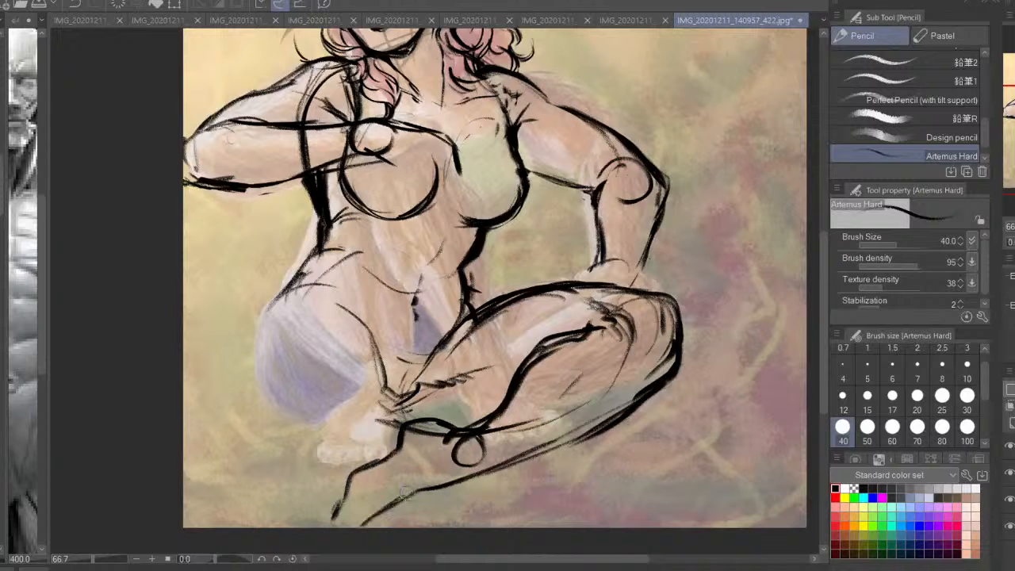
left_click_drag(403, 498, 423, 489)
mouse_move(615, 411)
left_mouse_down()
mouse_move(615, 424)
mouse_move(555, 456)
left_mouse_up()
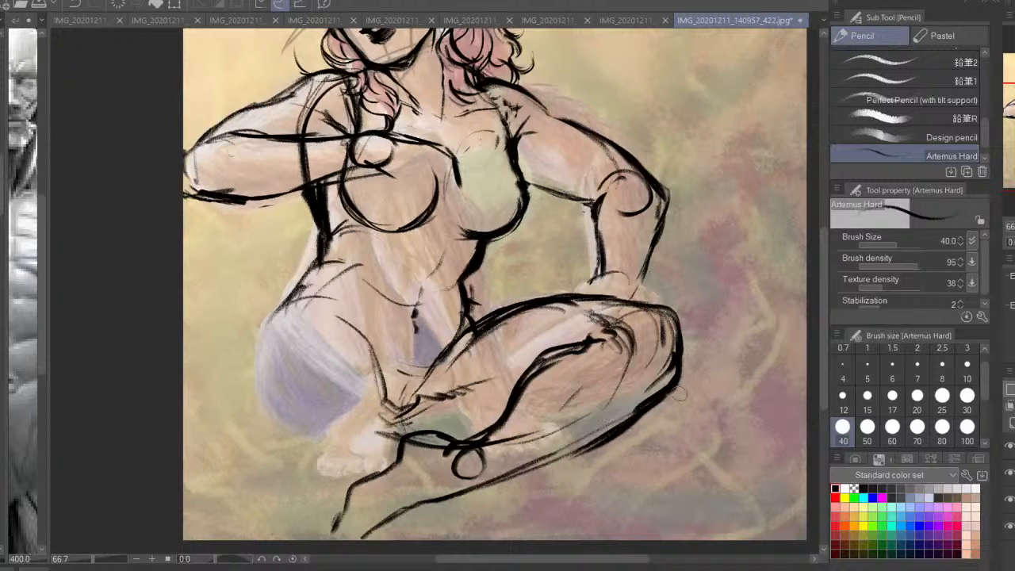
Restore the unmirrored view and outline the far hip and outer thigh down to the ground, redoing the rejected strokes
key("h")
left_click_drag(424, 372, 453, 390)
left_click_drag(469, 325, 470, 352)
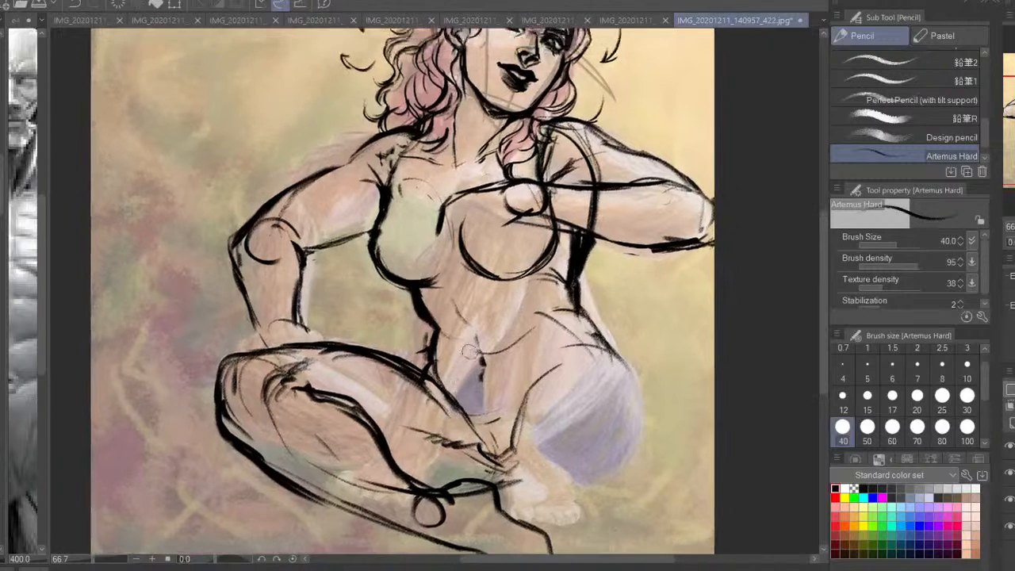
mouse_move(639, 376)
left_mouse_down()
mouse_move(639, 432)
mouse_move(591, 480)
mouse_move(515, 490)
mouse_move(624, 456)
mouse_move(646, 384)
mouse_move(634, 293)
mouse_move(591, 257)
mouse_move(631, 364)
mouse_move(637, 432)
mouse_move(590, 493)
left_mouse_up()
key("ctrl+z")
key("ctrl+z")
key("ctrl+z")
key("ctrl+z")
mouse_move(636, 437)
left_mouse_down()
mouse_move(588, 287)
mouse_move(507, 223)
mouse_move(568, 272)
mouse_move(604, 470)
left_mouse_up()
key("ctrl+z")
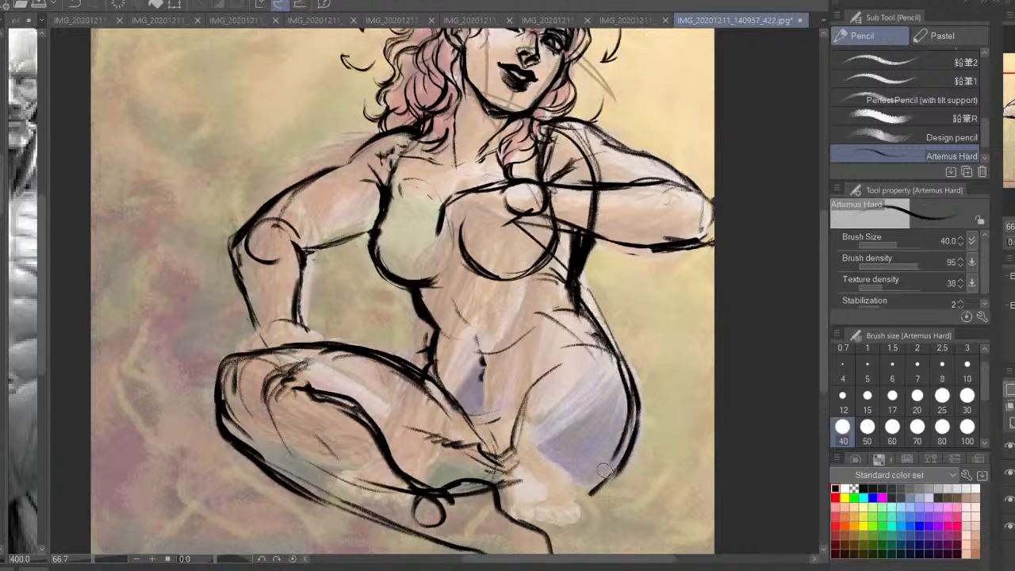
Compare the mirrored drawing with the original painting by briefly hiding the linework, then sketch guide strokes for the raised lower leg
key("h")
left_click(1009, 447)
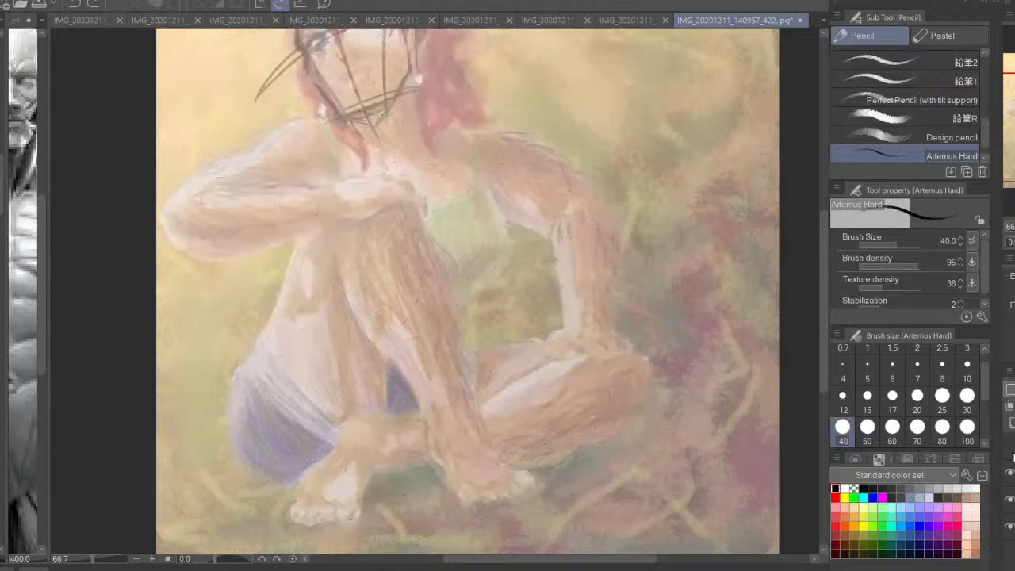
left_click(1009, 446)
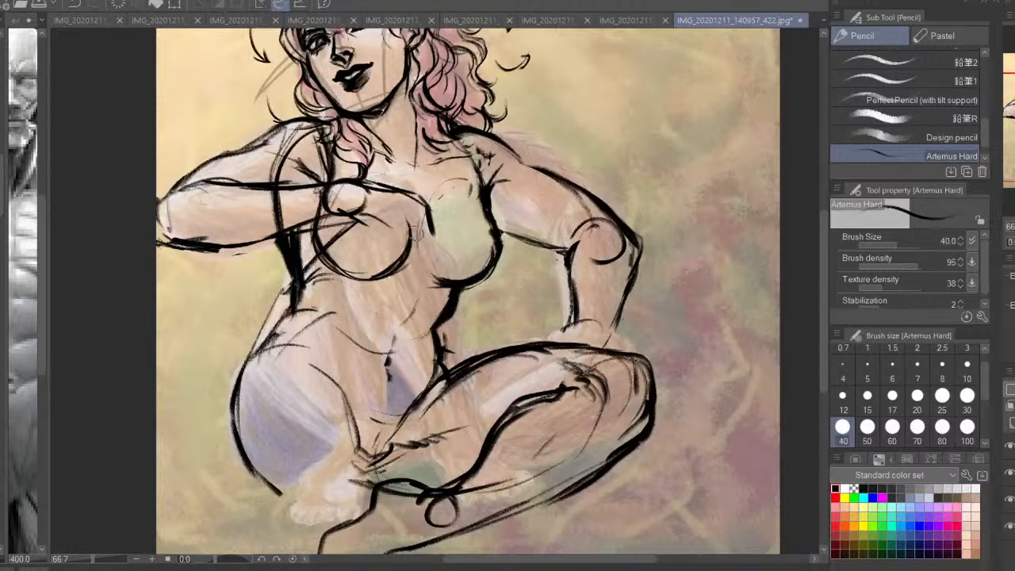
left_click_drag(514, 458, 523, 503)
left_click_drag(349, 308, 420, 436)
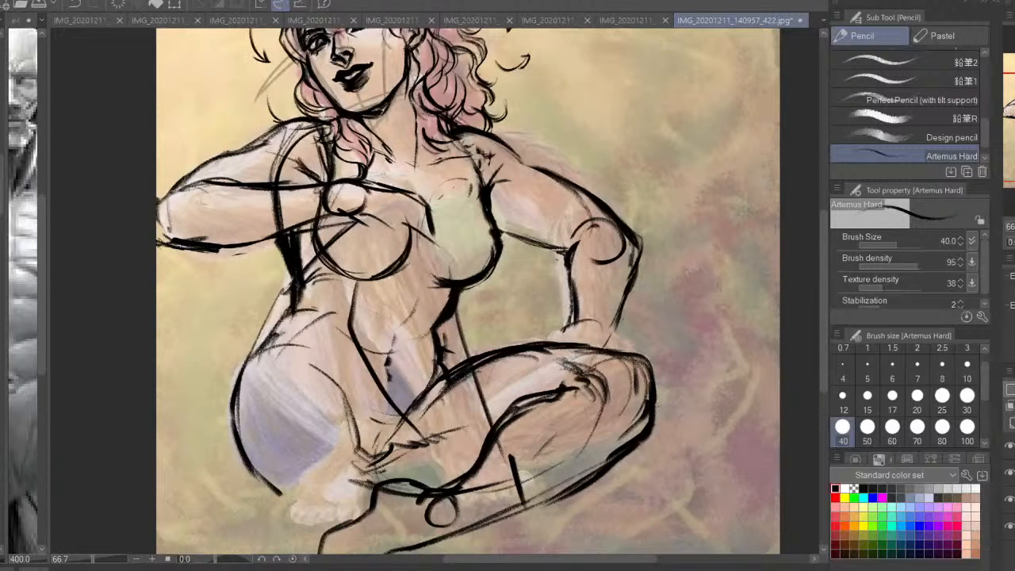
key("h")
key("ctrl+z")
Draw the top of the raised knee over the torso and both sides of its lower leg down to the ankle
left_click_drag(521, 216, 440, 238)
left_click_drag(441, 229, 428, 277)
left_click_drag(416, 315, 354, 498)
mouse_move(515, 287)
left_mouse_down()
mouse_move(497, 305)
mouse_move(493, 361)
mouse_move(424, 463)
mouse_move(412, 501)
left_mouse_up()
mouse_move(415, 485)
left_mouse_down()
mouse_move(488, 386)
mouse_move(510, 291)
left_mouse_up()
Add kneecap contours and dark crease strokes to the raised knee, strengthen its outer edge and mirror the canvas to check
left_click_drag(453, 227, 440, 298)
mouse_move(503, 260)
left_mouse_down()
mouse_move(477, 265)
mouse_move(465, 294)
left_mouse_up()
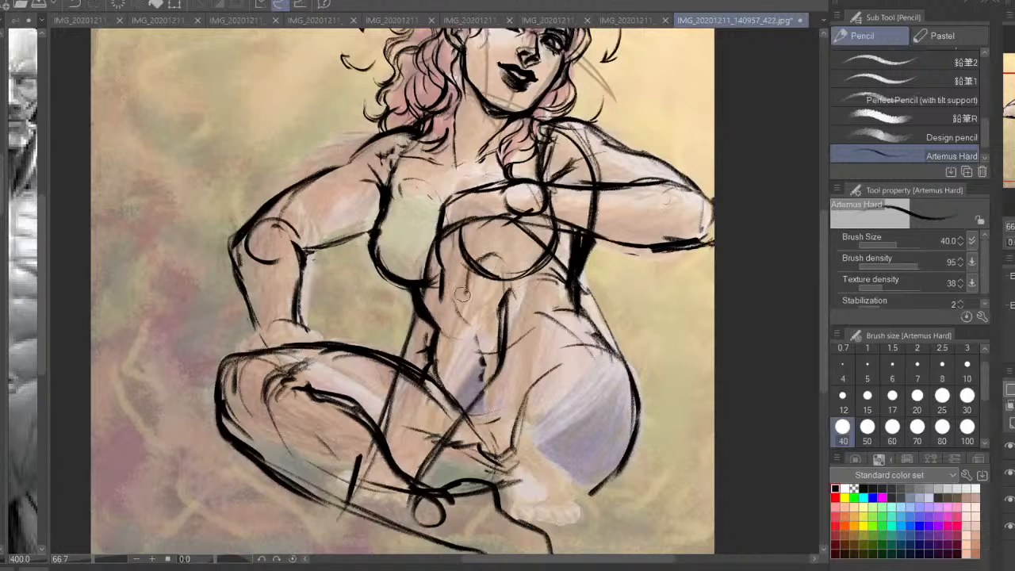
mouse_move(506, 217)
left_mouse_down()
mouse_move(442, 228)
mouse_move(543, 213)
mouse_move(486, 235)
left_mouse_up()
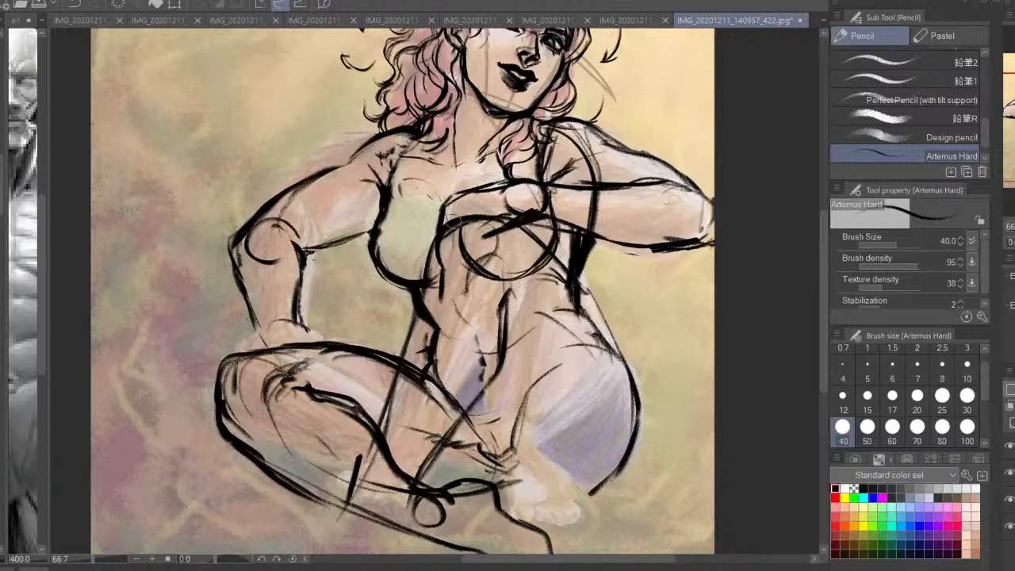
mouse_move(452, 198)
left_mouse_down()
mouse_move(429, 216)
mouse_move(427, 268)
left_mouse_up()
mouse_move(462, 221)
left_mouse_down()
mouse_move(471, 249)
mouse_move(445, 255)
left_mouse_up()
key("h")
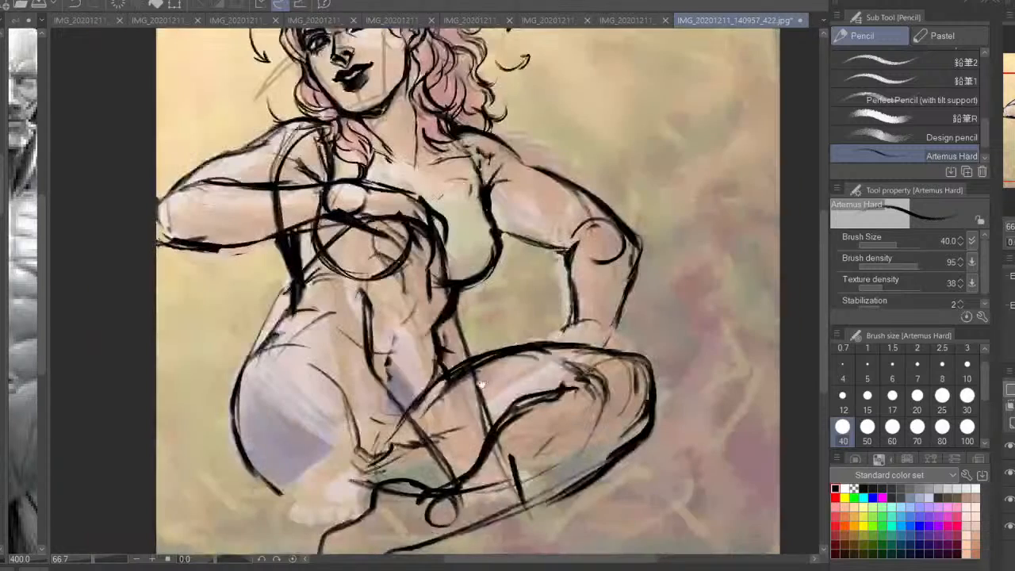
Add knee contours to the raised leg, redraw its long outer shin line in bold and extend the foot lines below the ankle
left_click_drag(478, 388, 515, 342)
mouse_move(407, 290)
left_mouse_down()
mouse_move(425, 251)
mouse_move(444, 274)
left_mouse_up()
left_click_drag(407, 243, 457, 290)
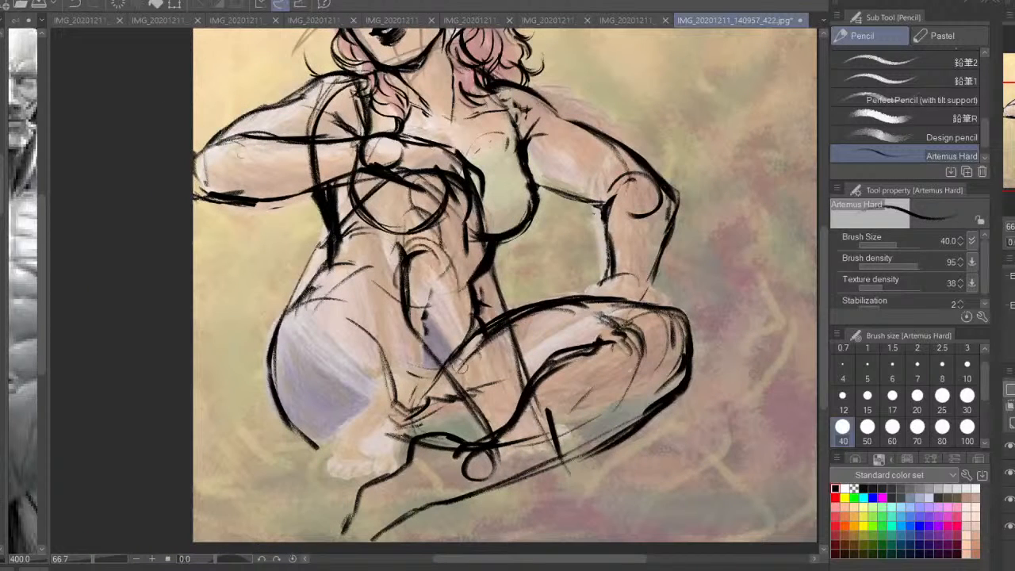
left_click_drag(490, 240, 526, 385)
key("ctrl+z")
mouse_move(485, 242)
left_mouse_down()
mouse_move(529, 384)
mouse_move(584, 493)
left_mouse_up()
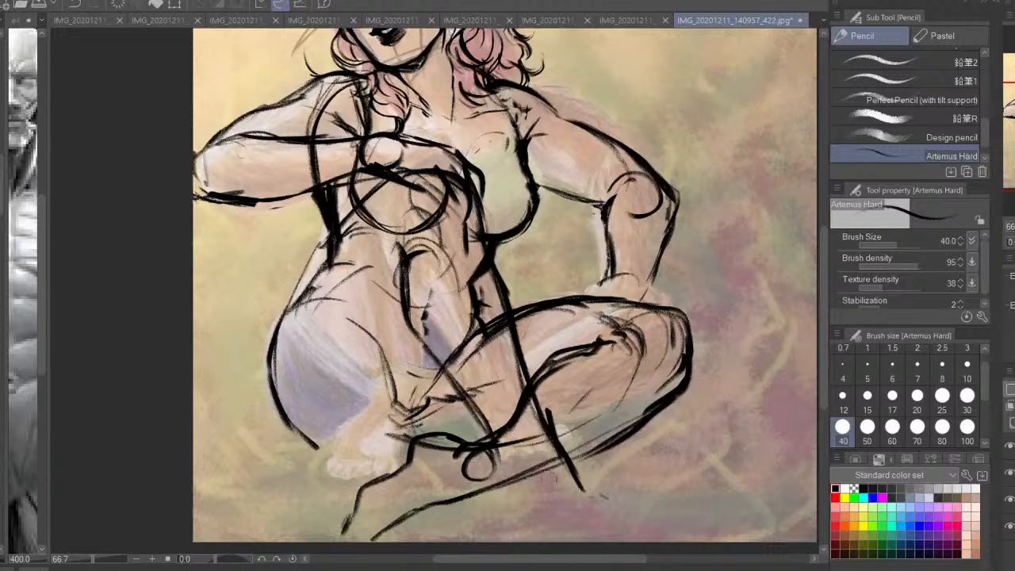
mouse_move(503, 446)
left_mouse_down()
mouse_move(476, 470)
mouse_move(547, 531)
left_mouse_up()
mouse_move(585, 484)
left_mouse_down()
mouse_move(609, 503)
mouse_move(612, 527)
left_mouse_up()
key("ctrl+z")
left_click_drag(582, 469, 622, 521)
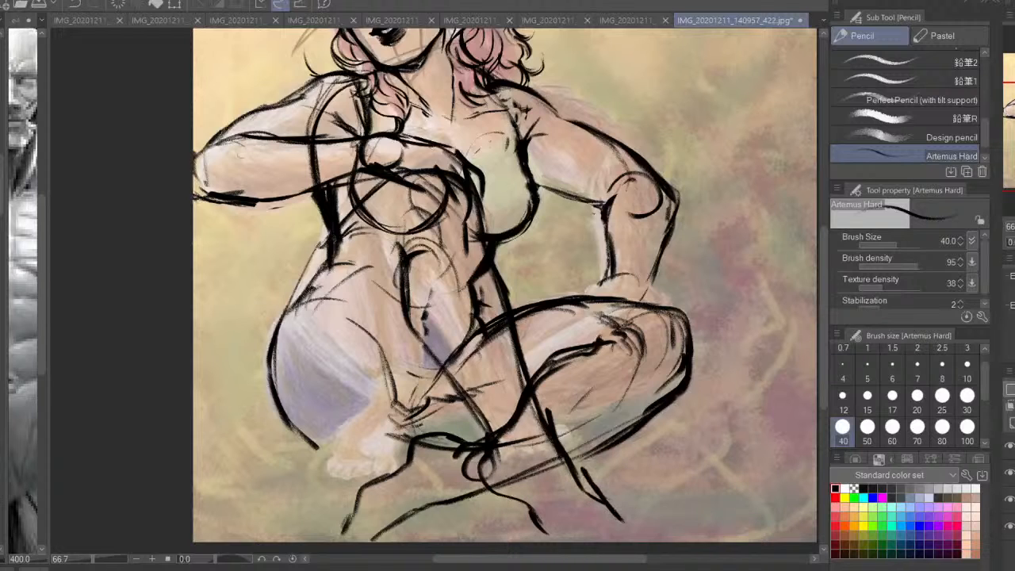
Mirror the canvas and draw the raised thigh's inner crease and the underside of the hip
key("h")
left_click_drag(456, 410, 480, 440)
mouse_move(462, 387)
left_mouse_down()
mouse_move(485, 442)
mouse_move(498, 442)
left_mouse_up()
left_click_drag(468, 384, 504, 454)
left_click_drag(485, 431, 539, 476)
mouse_move(598, 458)
left_mouse_down()
mouse_move(485, 487)
mouse_move(588, 468)
mouse_move(615, 399)
left_mouse_up()
left_click_drag(476, 379, 491, 433)
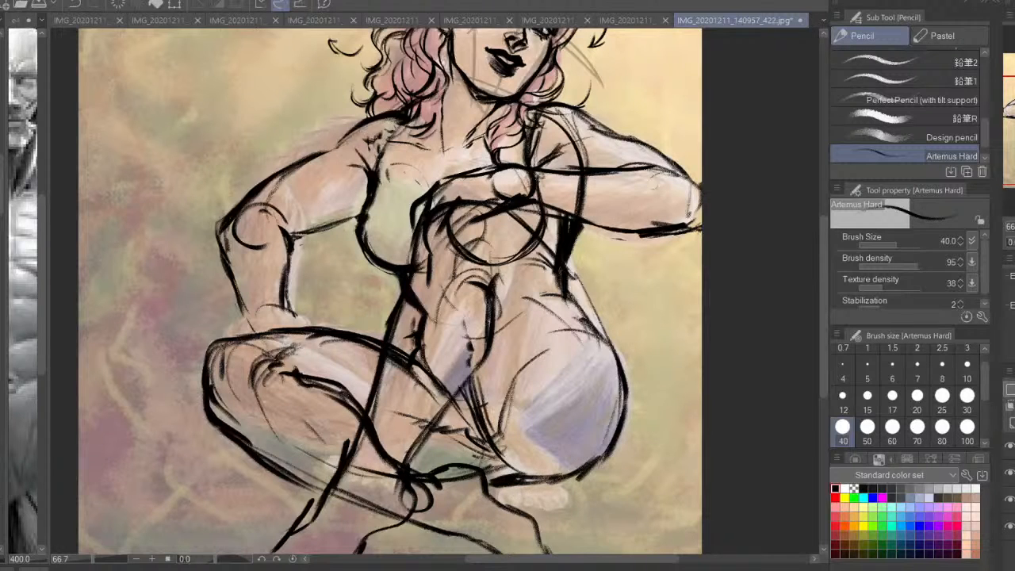
Strengthen the hip and thigh contour from waist to underside in the unmirrored view, then check the mirrored linework with the painting briefly hidden
key("h")
scroll(602, 340, "down", 1)
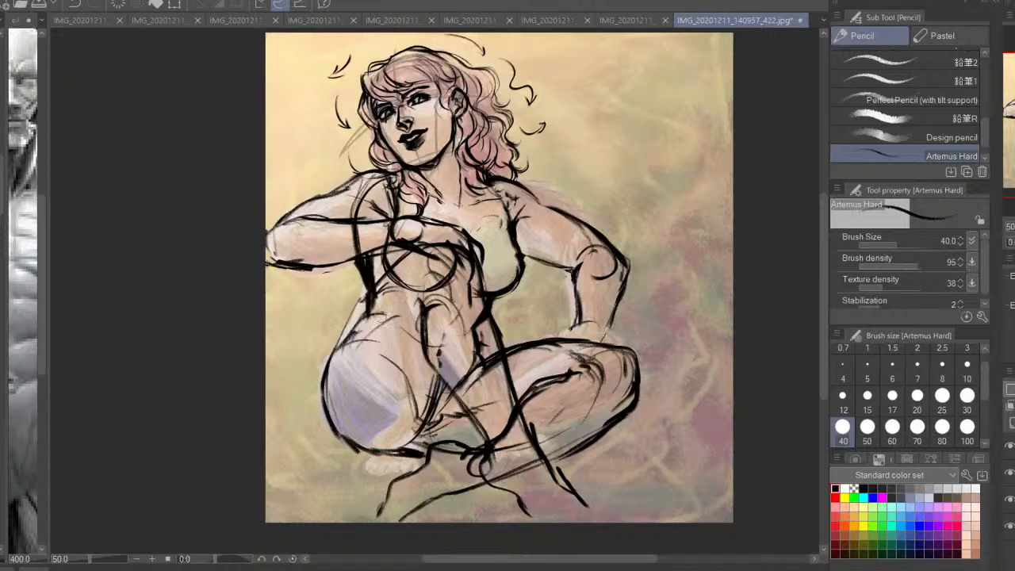
left_click_drag(365, 299, 324, 403)
mouse_move(366, 294)
left_mouse_down()
mouse_move(329, 430)
mouse_move(377, 455)
left_mouse_up()
mouse_move(337, 422)
left_mouse_down()
mouse_move(388, 456)
mouse_move(422, 458)
mouse_move(404, 462)
left_mouse_up()
mouse_move(369, 297)
left_mouse_down()
mouse_move(329, 404)
mouse_move(348, 340)
left_mouse_up()
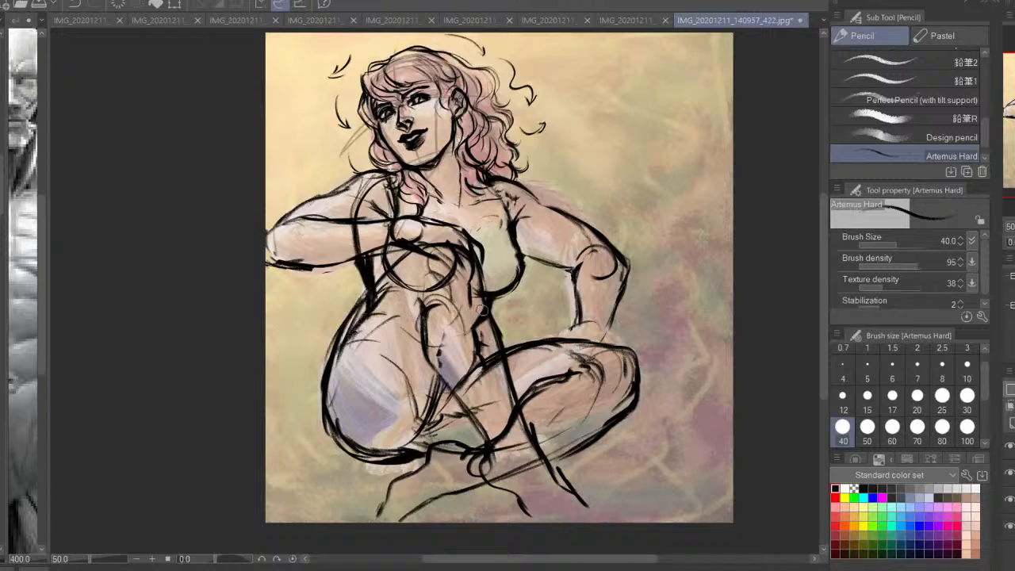
left_click(1011, 501)
key("h")
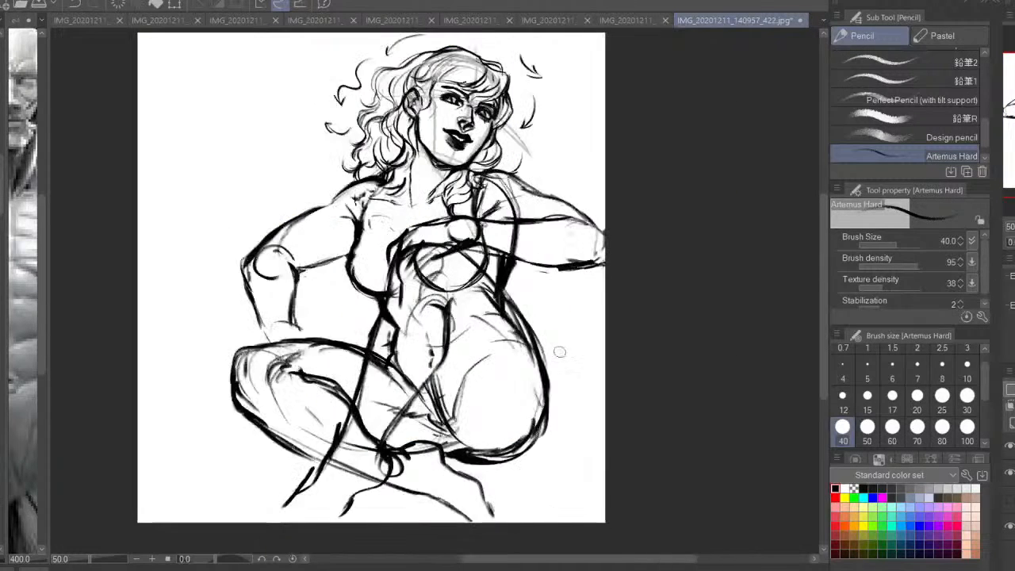
left_click_drag(307, 388, 371, 379)
left_click(1010, 499)
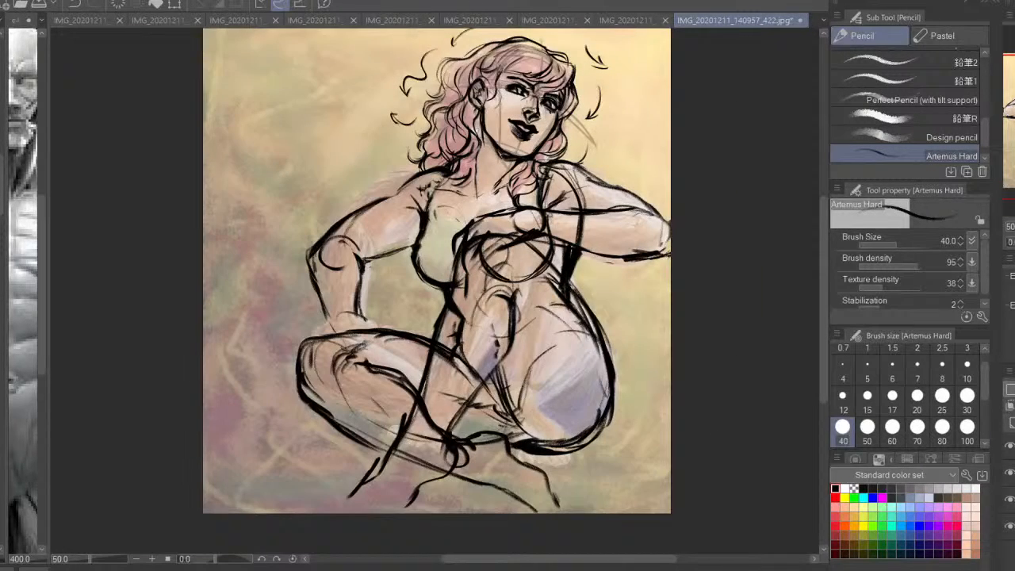
Thicken the hip's lower curve and the inner thigh crease in the mirrored view
key("ctrl+plus")
left_click_drag(667, 428, 626, 480)
left_click_drag(560, 493, 596, 503)
mouse_move(517, 408)
left_mouse_down()
mouse_move(541, 482)
mouse_move(554, 485)
mouse_move(528, 420)
left_mouse_up()
Draw the back of the hand and its bent fingers resting over the crossed leg's knee
left_click_drag(319, 319, 346, 332)
left_click_drag(319, 319, 282, 339)
mouse_move(298, 332)
left_mouse_down()
mouse_move(257, 352)
mouse_move(273, 350)
left_mouse_up()
mouse_move(315, 328)
left_mouse_down()
mouse_move(296, 349)
mouse_move(359, 344)
left_mouse_up()
mouse_move(281, 341)
left_mouse_down()
mouse_move(264, 359)
mouse_move(267, 376)
mouse_move(282, 342)
mouse_move(274, 381)
left_mouse_up()
left_click_drag(308, 338, 290, 379)
mouse_move(320, 343)
left_mouse_down()
mouse_move(338, 331)
mouse_move(353, 347)
left_mouse_up()
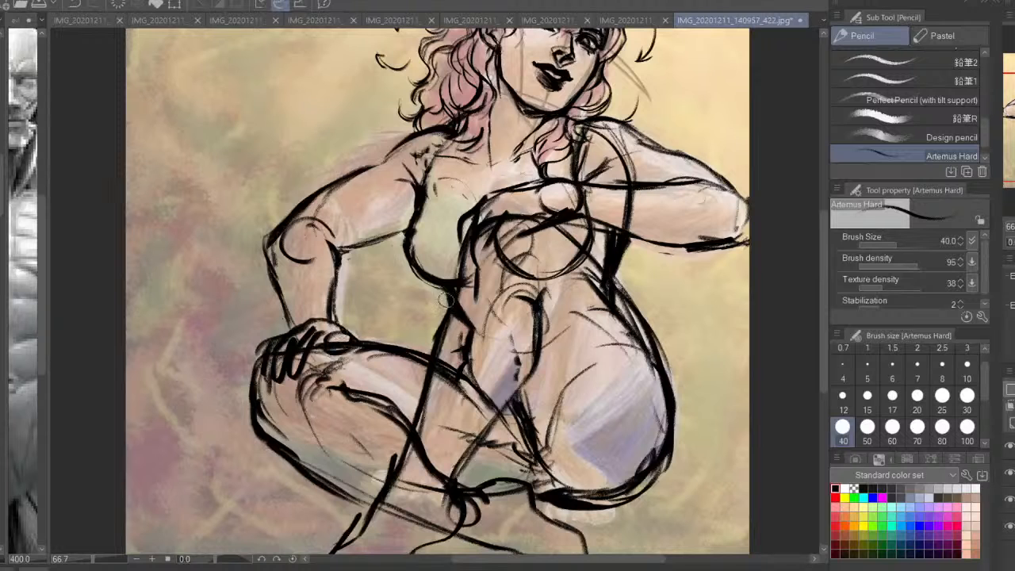
key("ctrl+minus")
left_click_drag(641, 323, 677, 353)
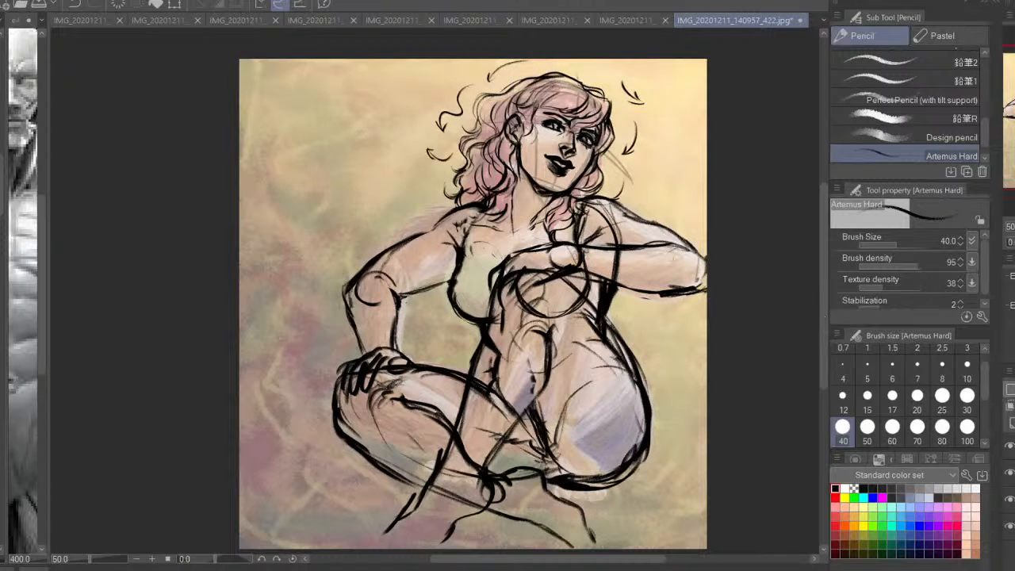
Restore the unmirrored view and reinforce the elbow of the arm crossing the chest
key("h")
left_click_drag(264, 288, 316, 320)
left_click_drag(218, 290, 230, 317)
mouse_move(222, 312)
left_mouse_down()
mouse_move(264, 324)
mouse_move(251, 287)
left_mouse_up()
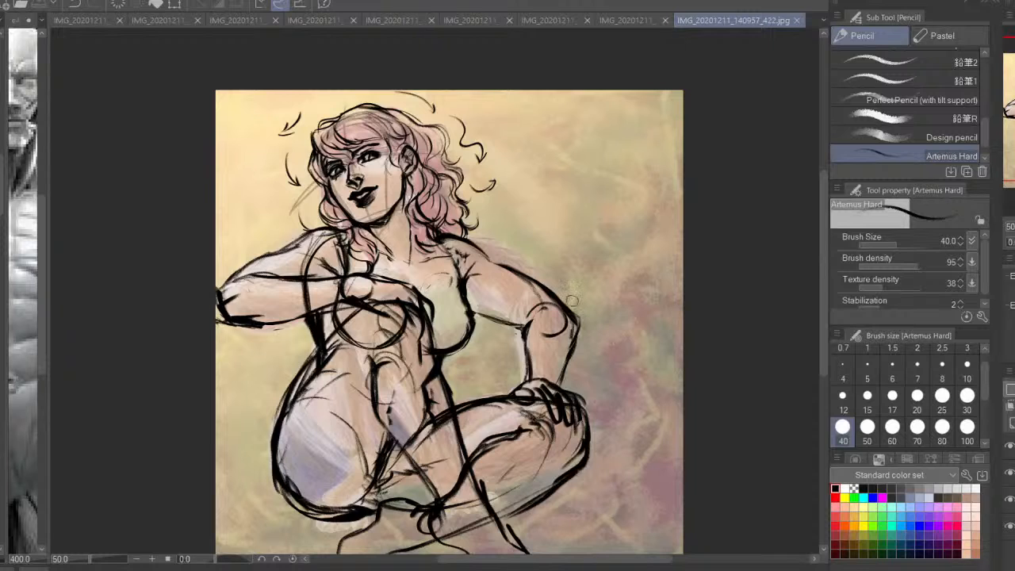
left_click_drag(725, 253, 746, 198)
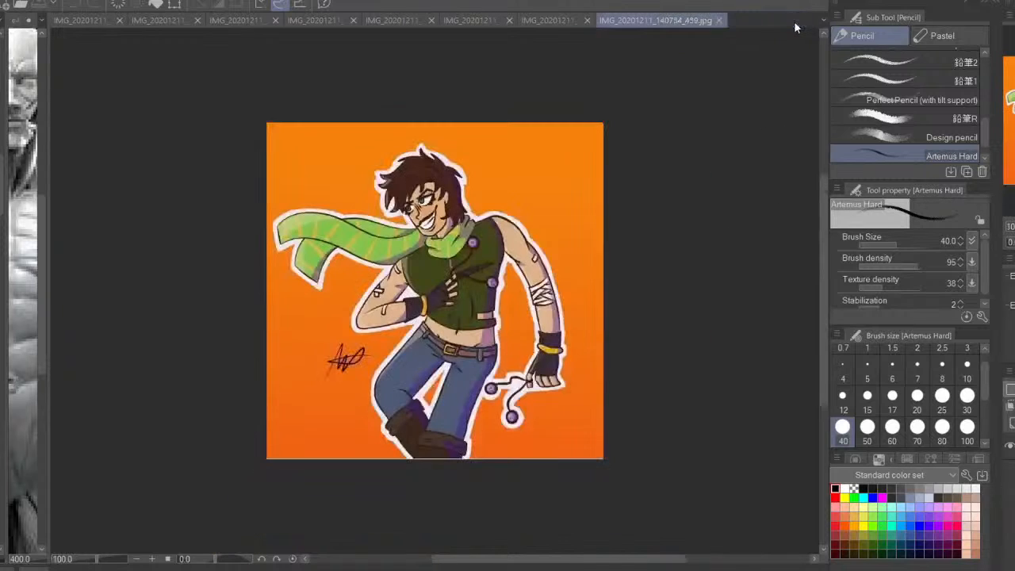
Close the seated woman painting and bring up the pencil sketch IMG_20201211_140419_887.jpg for correction
left_click(798, 20)
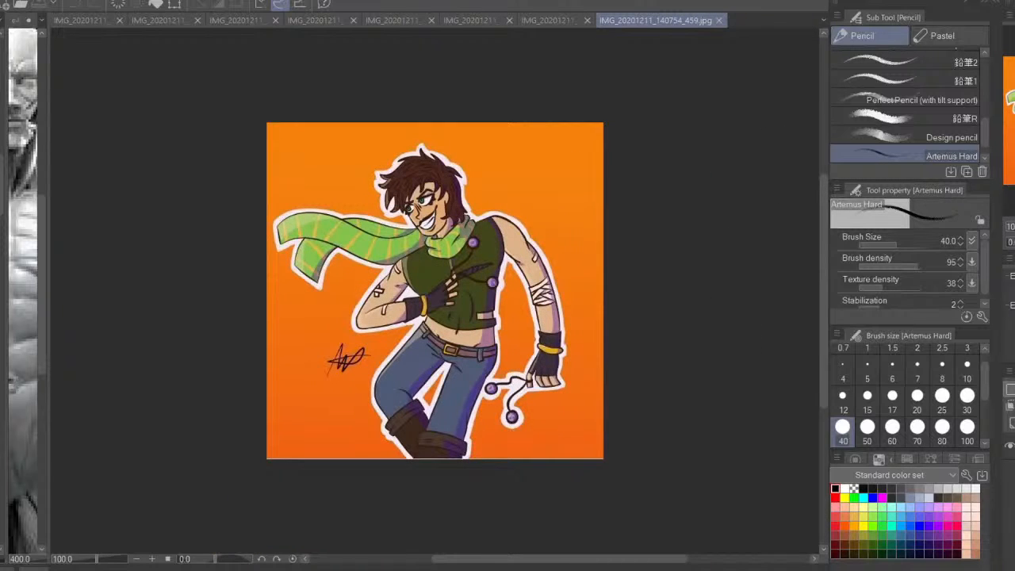
left_click(565, 22)
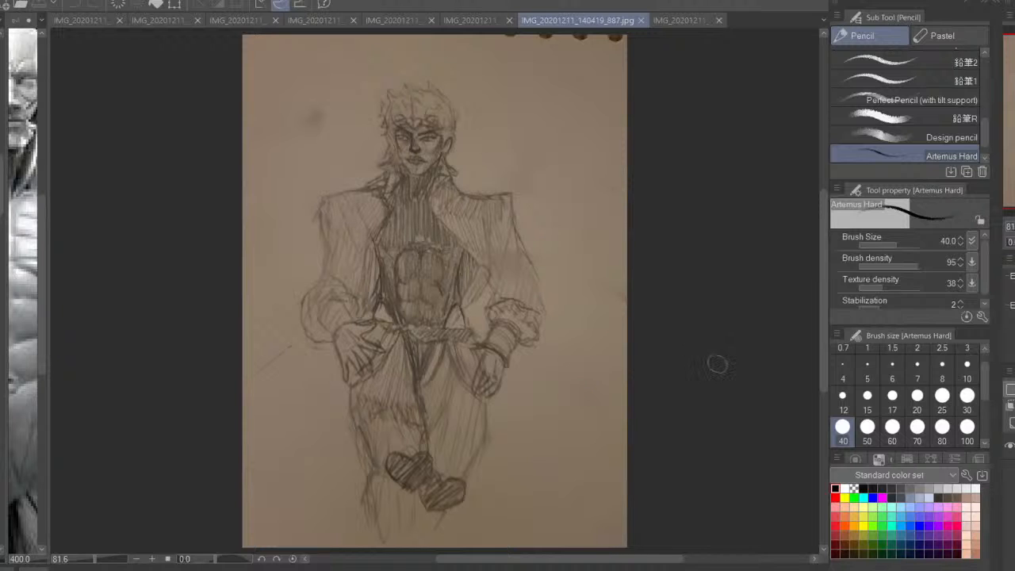
key("ctrl+plus")
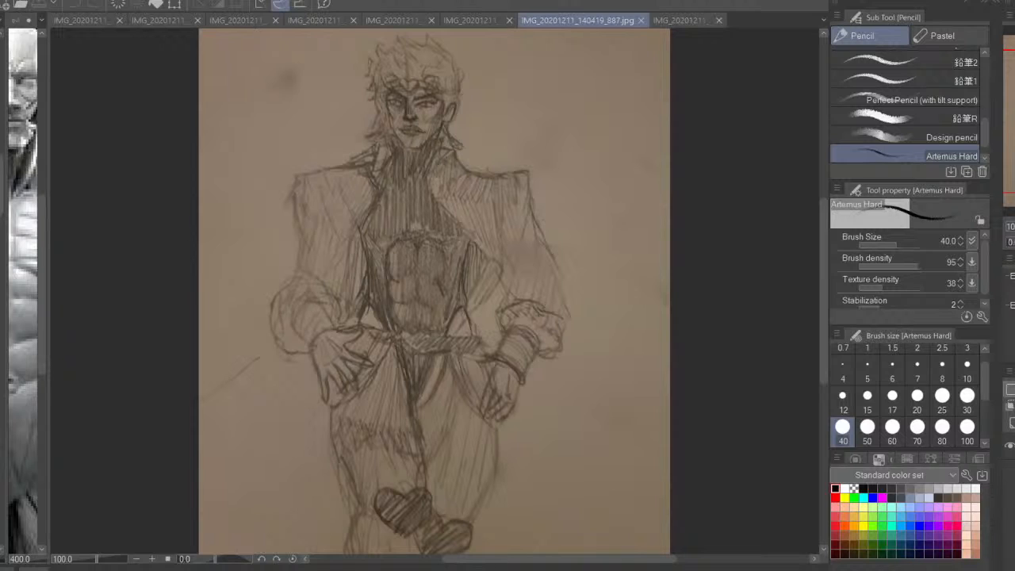
left_click_drag(560, 308, 623, 414)
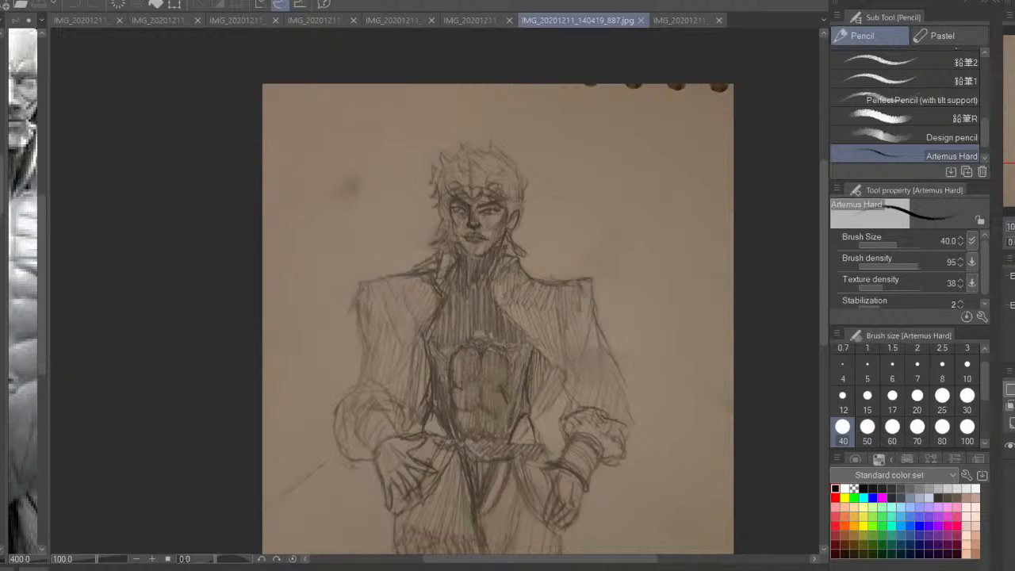
Try a stroke over the standing figure's hair, undo it and reduce the brush size to 25
key("ctrl+plus")
left_click_drag(613, 215, 595, 365)
left_click_drag(575, 219, 482, 180)
key("ctrl+z")
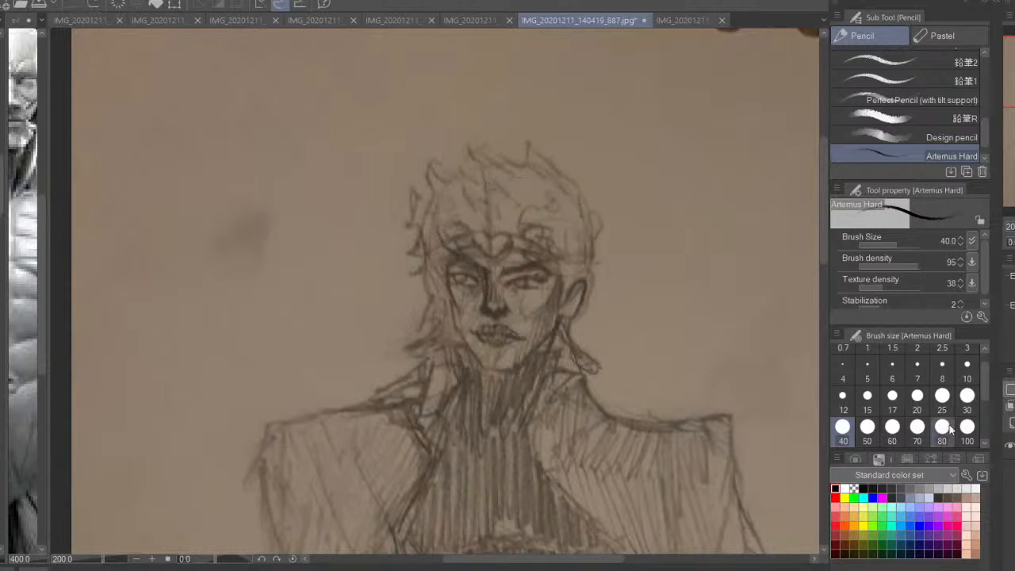
left_click(942, 395)
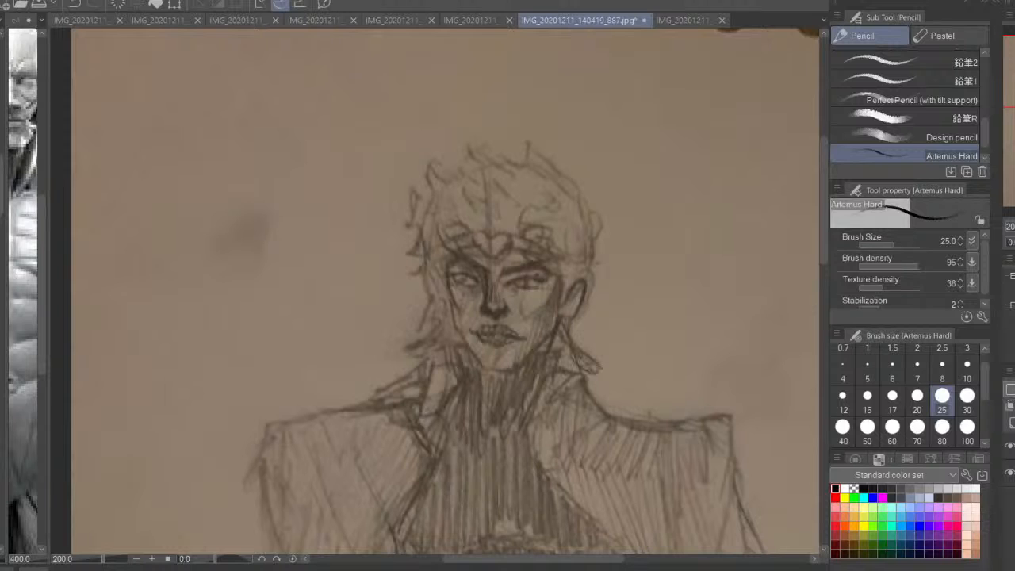
left_click_drag(547, 232, 567, 218)
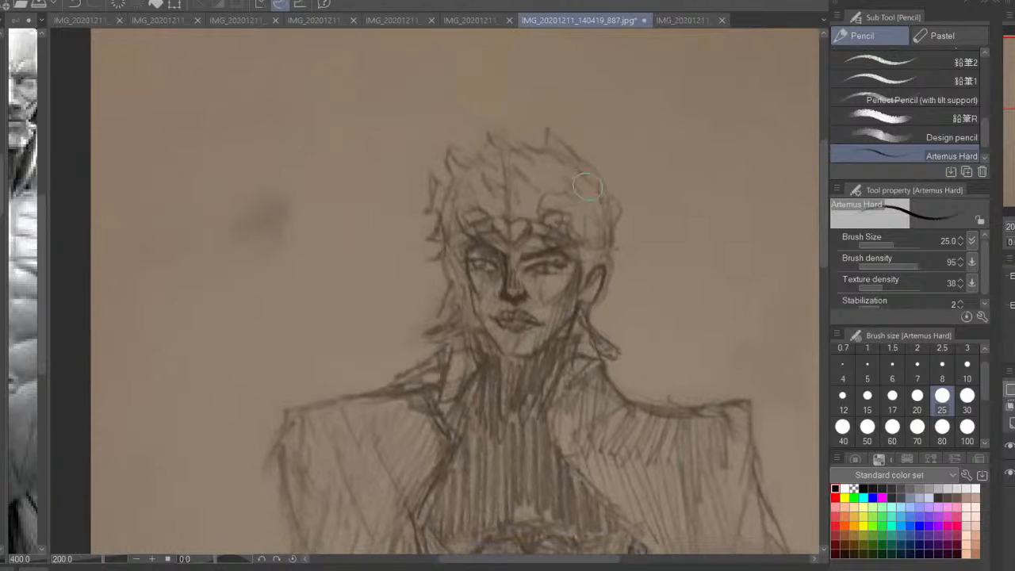
mouse_move(583, 184)
left_mouse_down()
mouse_move(496, 175)
mouse_move(563, 159)
mouse_move(501, 165)
mouse_move(495, 157)
left_mouse_up()
key("ctrl+z")
key("ctrl+z")
key("ctrl+z")
scroll(798, 188, "up", 5)
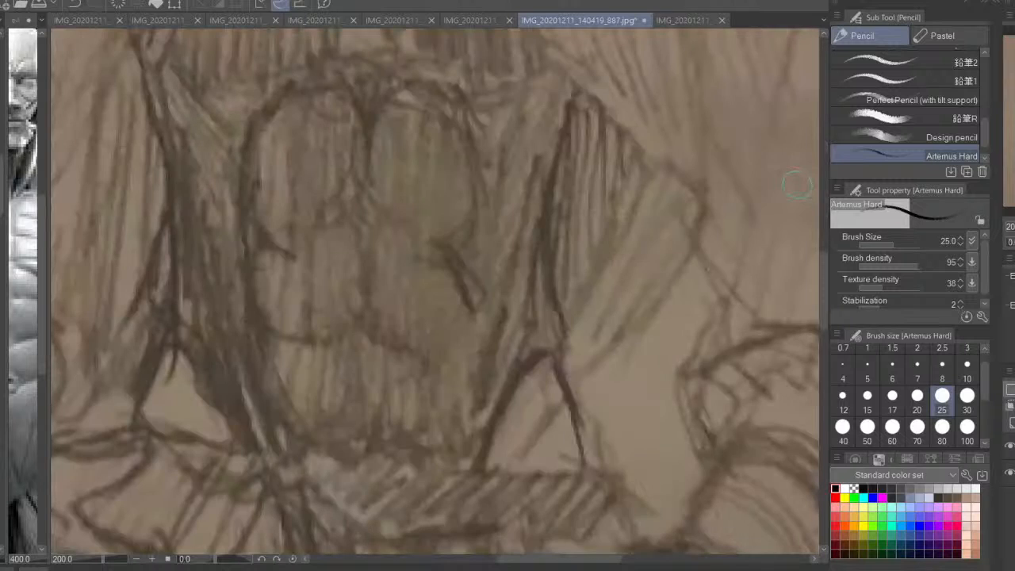
scroll(797, 184, "down", 5)
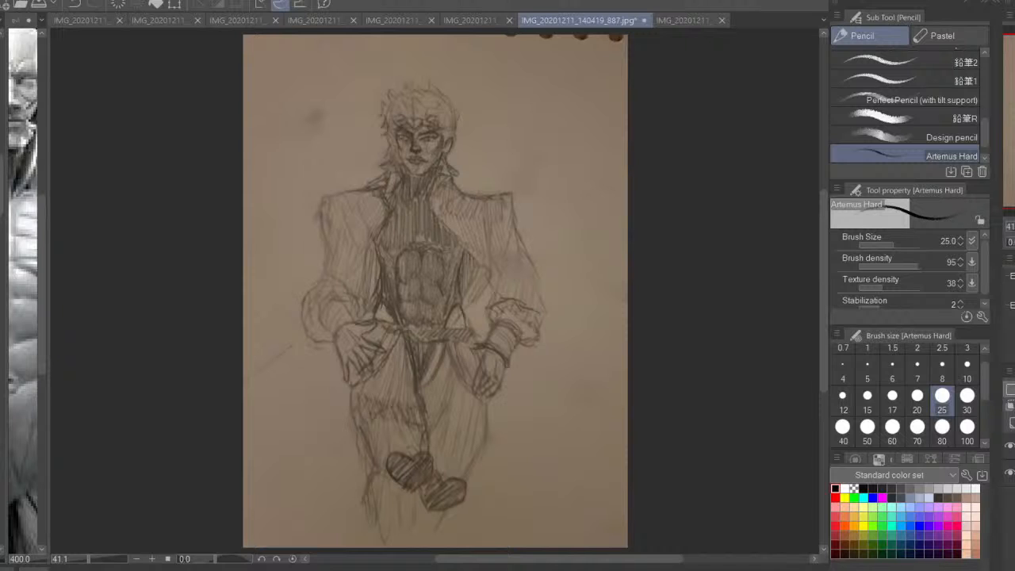
left_click_drag(546, 261, 596, 393)
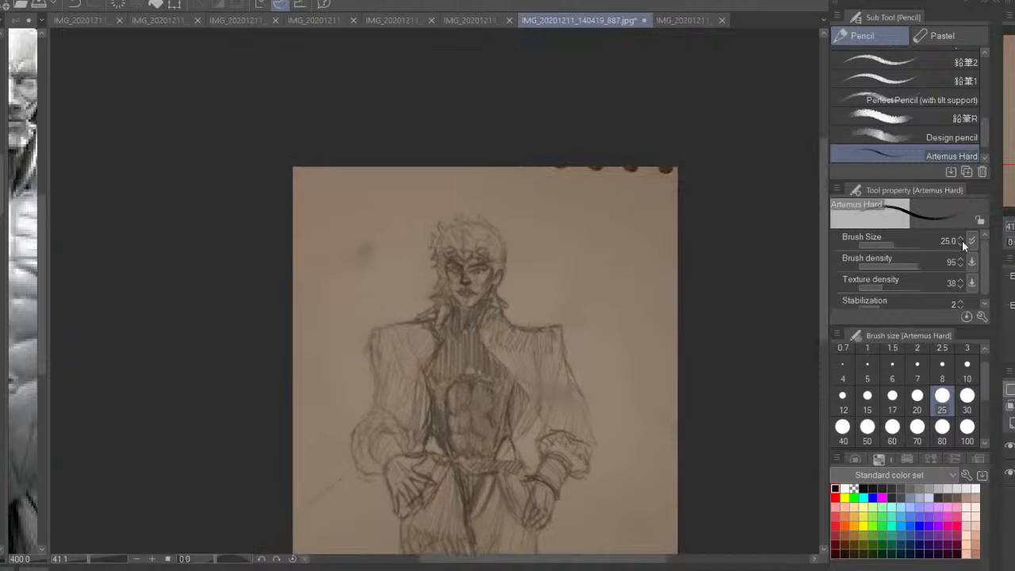
key("ctrl+plus")
key("ctrl+plus")
left_click_drag(520, 285, 538, 368)
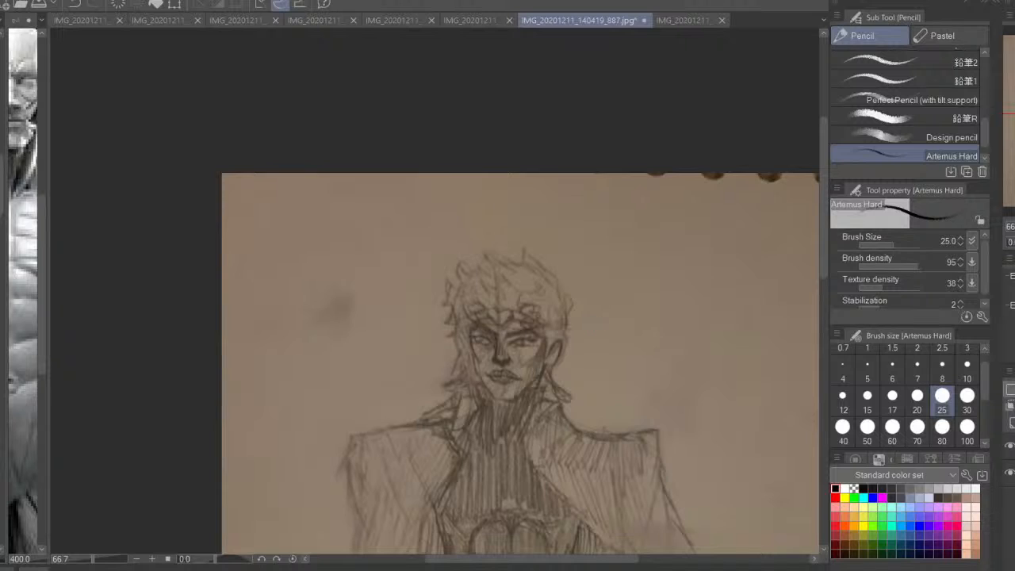
key("ctrl+plus")
left_click_drag(595, 300, 565, 298)
left_click_drag(534, 248, 497, 246)
key("ctrl+z")
mouse_move(571, 260)
left_mouse_down()
mouse_move(457, 261)
mouse_move(439, 306)
left_mouse_up()
key("ctrl+z")
key("ctrl+z")
key("ctrl+z")
key("ctrl+z")
Draw a circular cranium guide over the standing figure's head from the crown to below the eyes, redoing the rejected curve
mouse_move(566, 260)
left_mouse_down()
mouse_move(462, 265)
mouse_move(457, 277)
left_mouse_up()
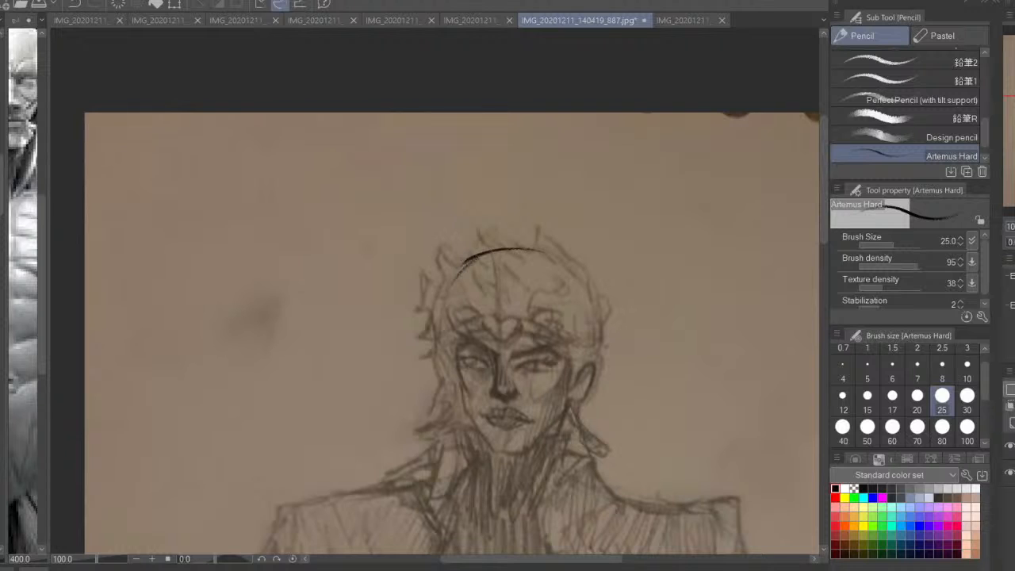
left_click_drag(513, 370, 518, 378)
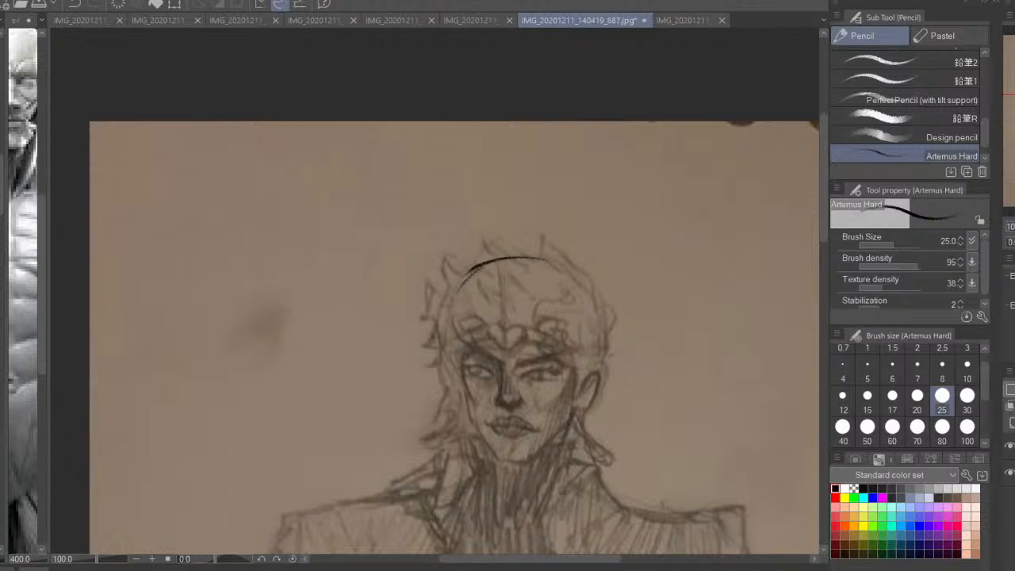
left_click_drag(527, 257, 453, 321)
mouse_move(474, 274)
left_mouse_down()
mouse_move(450, 371)
mouse_move(473, 371)
left_mouse_up()
left_click_drag(453, 301, 505, 387)
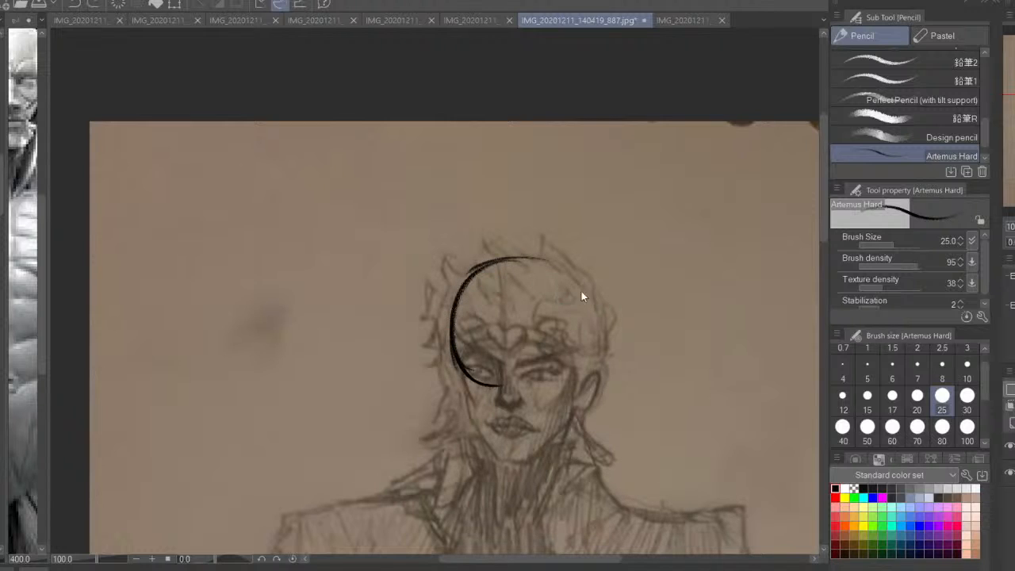
key("ctrl+z")
mouse_move(561, 267)
left_mouse_down()
mouse_move(589, 349)
mouse_move(577, 370)
mouse_move(539, 387)
mouse_move(461, 396)
left_mouse_up()
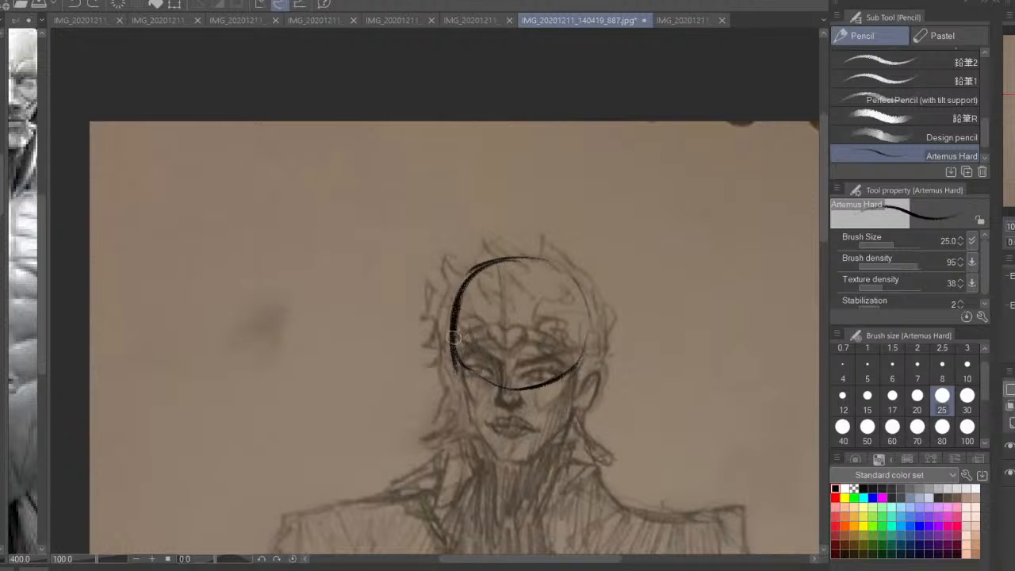
left_click_drag(474, 273, 468, 387)
Draw a vertical centre line down to the chin and a curved eye line across the head, undoing the rejected strokes
key("ctrl+plus")
left_click_drag(530, 340, 441, 222)
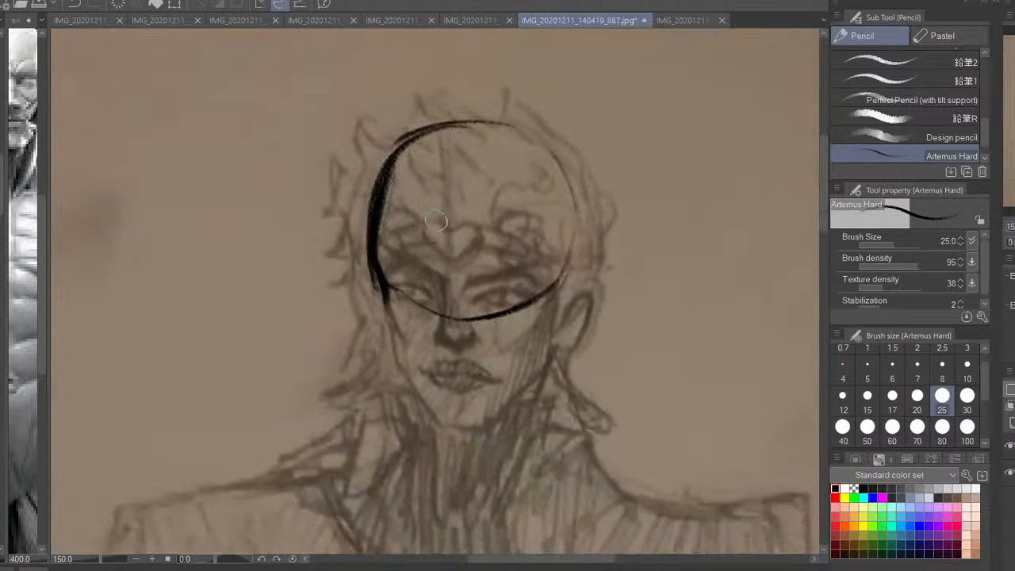
key("ctrl+z")
left_click_drag(489, 106, 451, 266)
key("ctrl+z")
key("ctrl+z")
left_click_drag(463, 125, 461, 440)
mouse_move(323, 278)
left_mouse_down()
mouse_move(545, 291)
mouse_move(618, 277)
mouse_move(374, 295)
left_mouse_up()
mouse_move(463, 128)
left_mouse_down()
mouse_move(373, 208)
mouse_move(555, 172)
mouse_move(431, 145)
left_mouse_up()
key("ctrl+z")
Redraw the top of the skull in bold and carry its left side down along the cheek to the jaw
left_click_drag(521, 143, 365, 200)
left_click_drag(419, 150, 370, 269)
left_click_drag(379, 198, 389, 328)
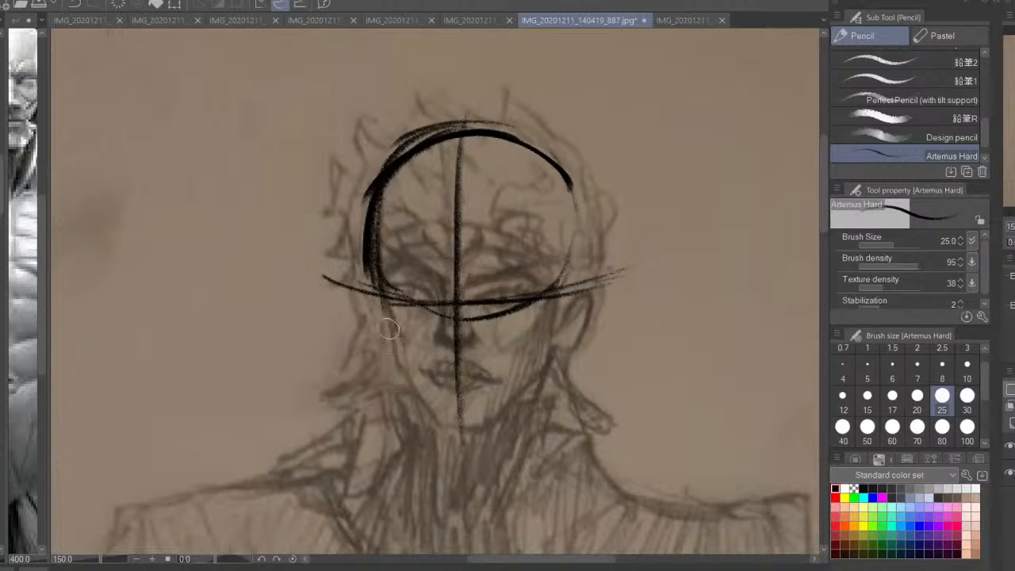
left_click_drag(376, 252, 398, 380)
left_click_drag(386, 335, 398, 382)
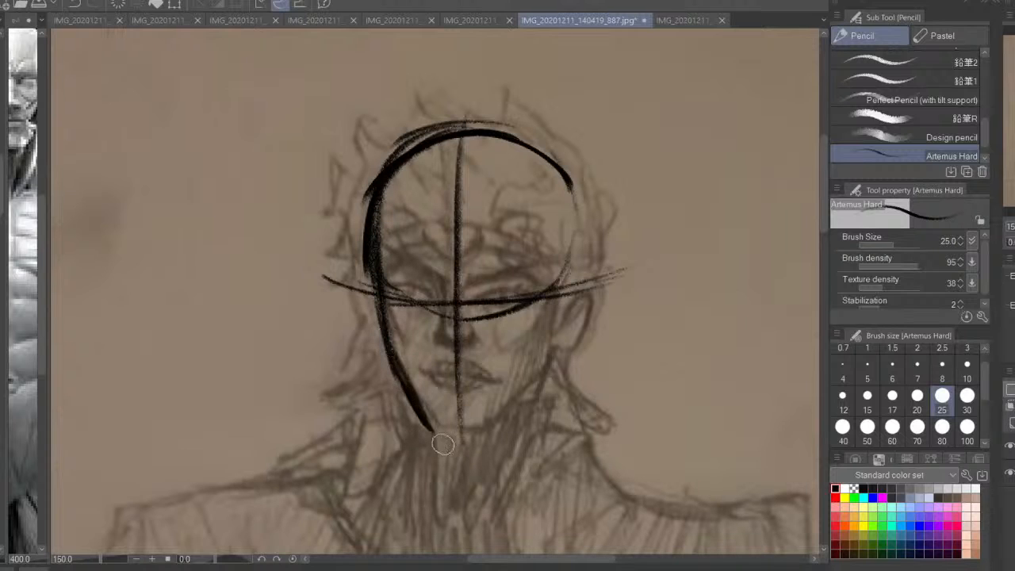
Complete the face outline with both jaw sides, a flat chin and cheek planes, and add both ears
left_click_drag(375, 290, 430, 414)
mouse_move(539, 314)
left_mouse_down()
mouse_move(554, 288)
mouse_move(488, 432)
left_mouse_up()
mouse_move(389, 361)
left_mouse_down()
mouse_move(428, 428)
mouse_move(492, 428)
mouse_move(544, 383)
mouse_move(554, 297)
left_mouse_up()
mouse_move(547, 365)
left_mouse_down()
mouse_move(565, 279)
mouse_move(537, 370)
mouse_move(487, 429)
left_mouse_up()
left_click_drag(387, 355, 434, 432)
mouse_move(408, 390)
left_mouse_down()
mouse_move(393, 355)
mouse_move(378, 226)
left_mouse_up()
left_click_drag(392, 167, 369, 252)
mouse_move(569, 188)
left_mouse_down()
mouse_move(567, 331)
mouse_move(585, 289)
mouse_move(564, 326)
left_mouse_up()
mouse_move(373, 274)
left_mouse_down()
mouse_move(360, 300)
mouse_move(380, 340)
left_mouse_up()
Reduce the brush size to 20 and draw the left eye with its arched brow and the nose
key("bracketleft")
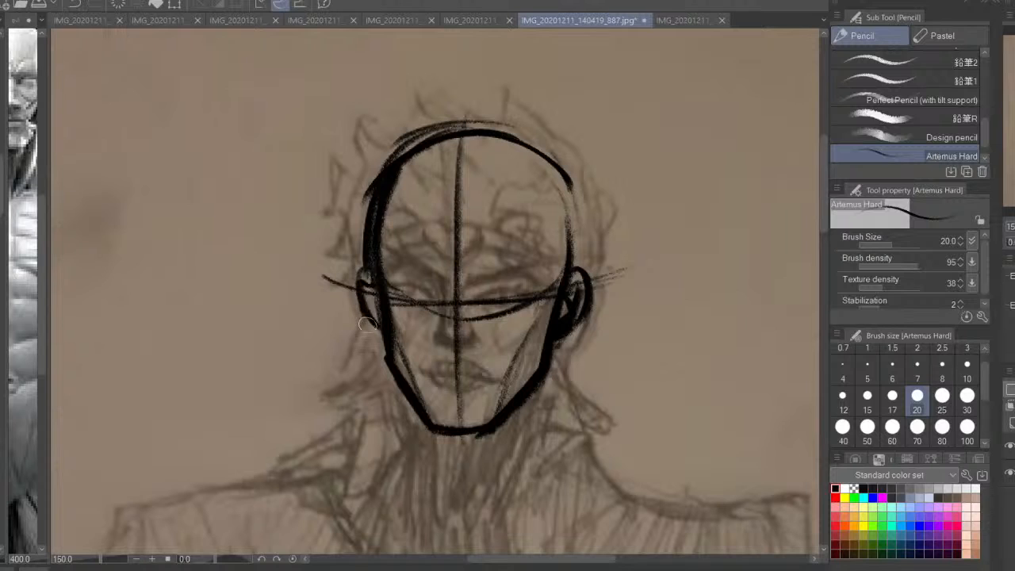
mouse_move(432, 297)
left_mouse_down()
mouse_move(384, 279)
mouse_move(420, 305)
mouse_move(410, 287)
left_mouse_up()
mouse_move(374, 252)
left_mouse_down()
mouse_move(423, 293)
mouse_move(387, 255)
mouse_move(437, 285)
mouse_move(428, 287)
mouse_move(447, 303)
mouse_move(440, 346)
mouse_move(434, 340)
mouse_move(466, 349)
mouse_move(446, 346)
mouse_move(455, 356)
mouse_move(477, 347)
left_mouse_up()
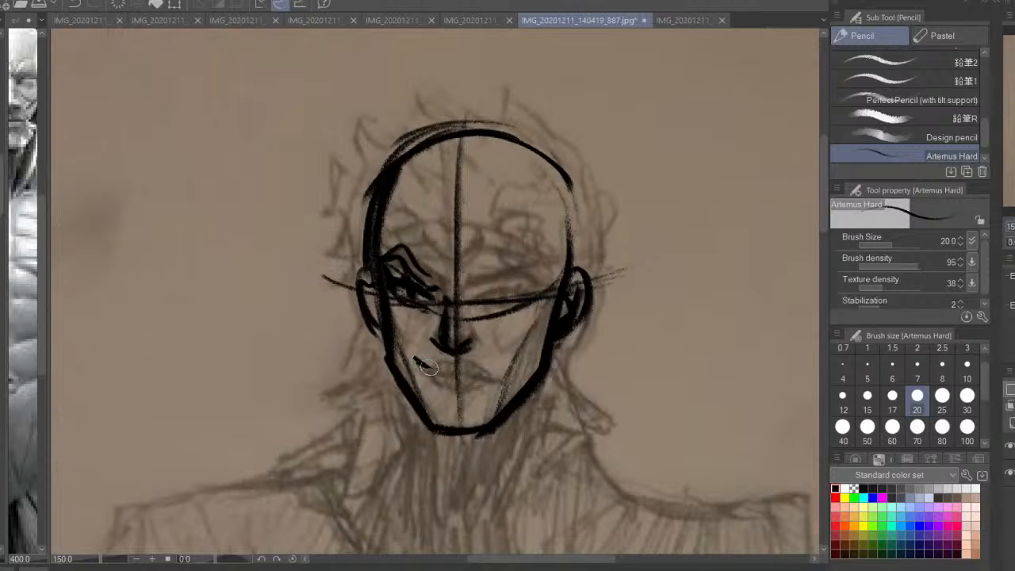
Draw a smirking mouth with lower lip and corner creases, and add small crease marks beneath both eyes
mouse_move(413, 359)
left_mouse_down()
mouse_move(484, 366)
mouse_move(508, 351)
mouse_move(485, 371)
mouse_move(442, 373)
mouse_move(479, 383)
mouse_move(510, 349)
mouse_move(444, 370)
left_mouse_up()
left_click_drag(512, 348, 505, 354)
left_click_drag(410, 287, 419, 296)
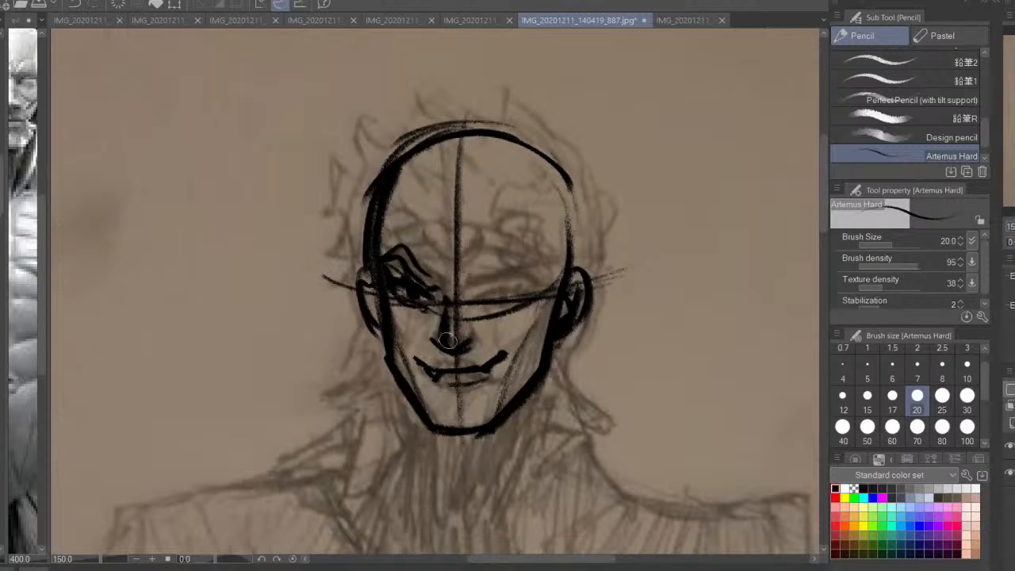
mouse_move(490, 358)
left_mouse_down()
mouse_move(471, 369)
mouse_move(505, 355)
mouse_move(452, 370)
mouse_move(426, 365)
mouse_move(445, 372)
mouse_move(502, 358)
left_mouse_up()
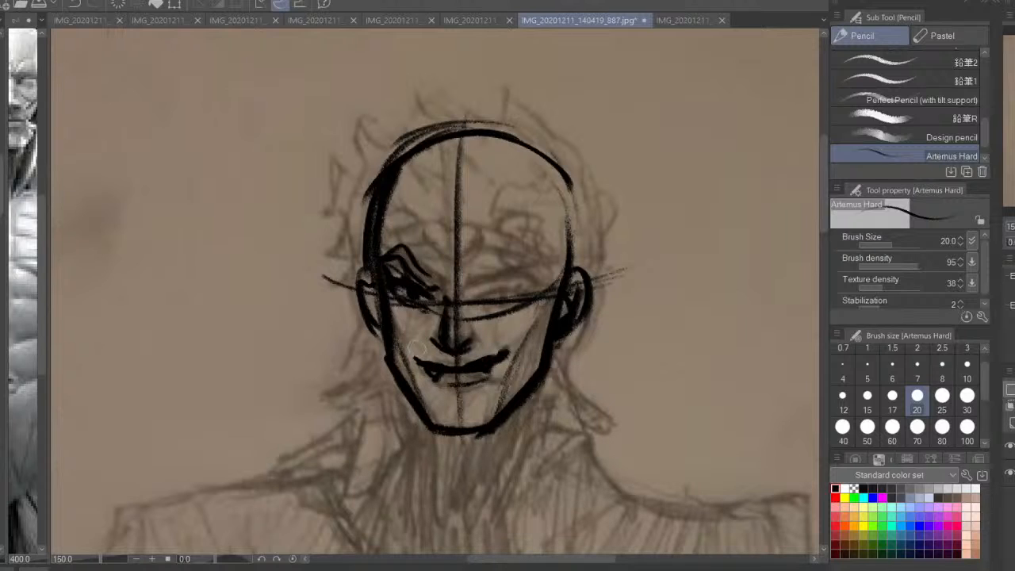
left_click_drag(416, 349, 411, 357)
left_click_drag(500, 347, 512, 356)
mouse_move(434, 337)
left_mouse_down()
mouse_move(442, 344)
mouse_move(419, 326)
mouse_move(427, 309)
left_mouse_up()
left_click_drag(501, 310, 489, 329)
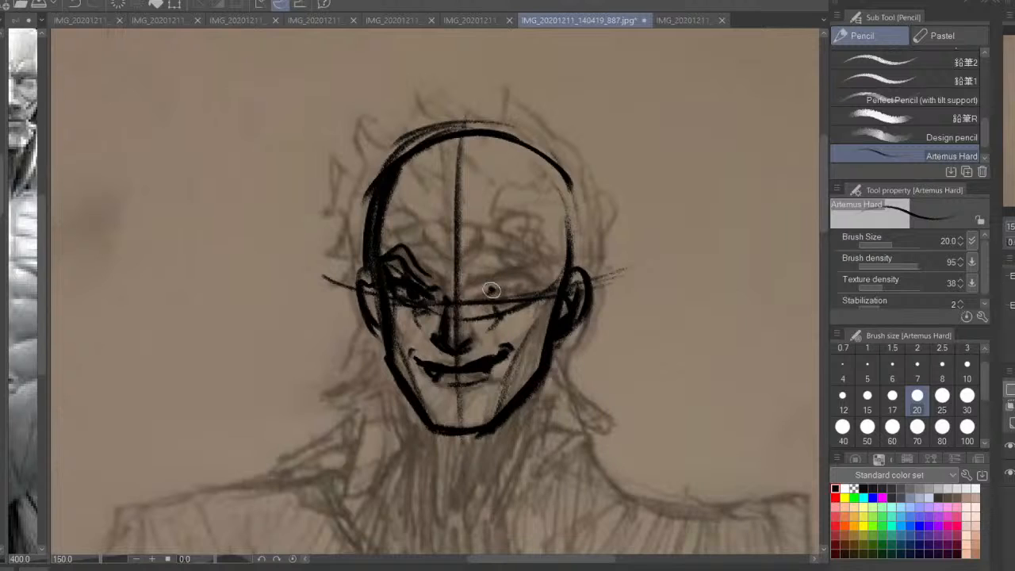
Draw the right eye with its arched brow, strengthen both cheek planes, and darken the left ear's inner lines
mouse_move(489, 290)
left_mouse_down()
mouse_move(525, 280)
mouse_move(497, 300)
mouse_move(525, 288)
mouse_move(506, 298)
mouse_move(539, 264)
mouse_move(490, 271)
mouse_move(515, 295)
mouse_move(525, 279)
mouse_move(507, 298)
mouse_move(523, 301)
mouse_move(500, 305)
mouse_move(515, 311)
mouse_move(496, 305)
left_mouse_up()
mouse_move(539, 257)
left_mouse_down()
mouse_move(476, 280)
mouse_move(542, 257)
mouse_move(496, 272)
mouse_move(507, 255)
mouse_move(464, 282)
mouse_move(434, 285)
left_mouse_up()
mouse_move(466, 251)
left_mouse_down()
mouse_move(469, 270)
mouse_move(450, 280)
mouse_move(504, 298)
left_mouse_up()
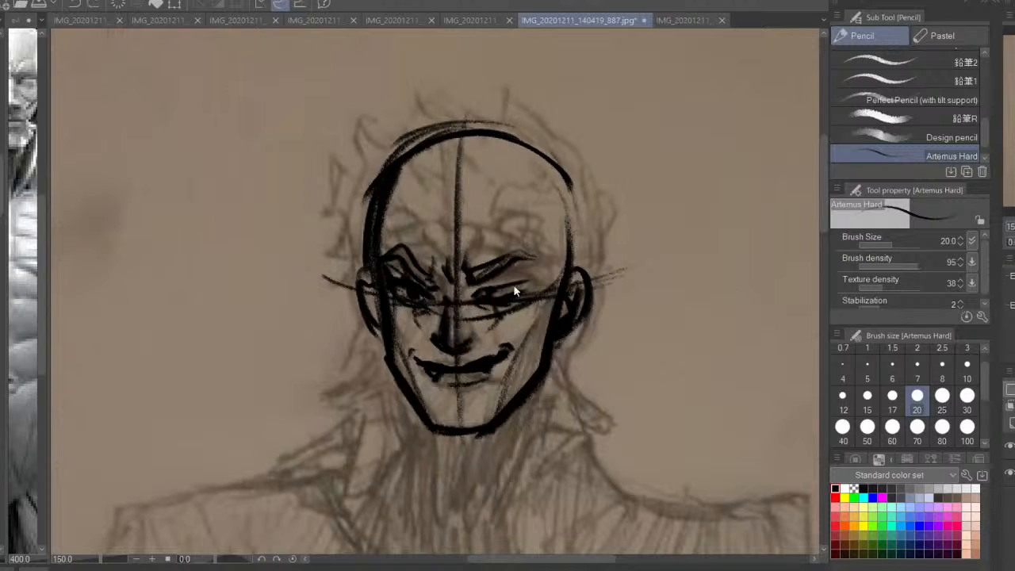
mouse_move(504, 290)
left_mouse_down()
mouse_move(493, 296)
mouse_move(530, 285)
mouse_move(524, 293)
mouse_move(509, 268)
mouse_move(534, 267)
mouse_move(529, 292)
mouse_move(553, 296)
mouse_move(505, 405)
left_mouse_up()
left_click_drag(394, 327, 420, 400)
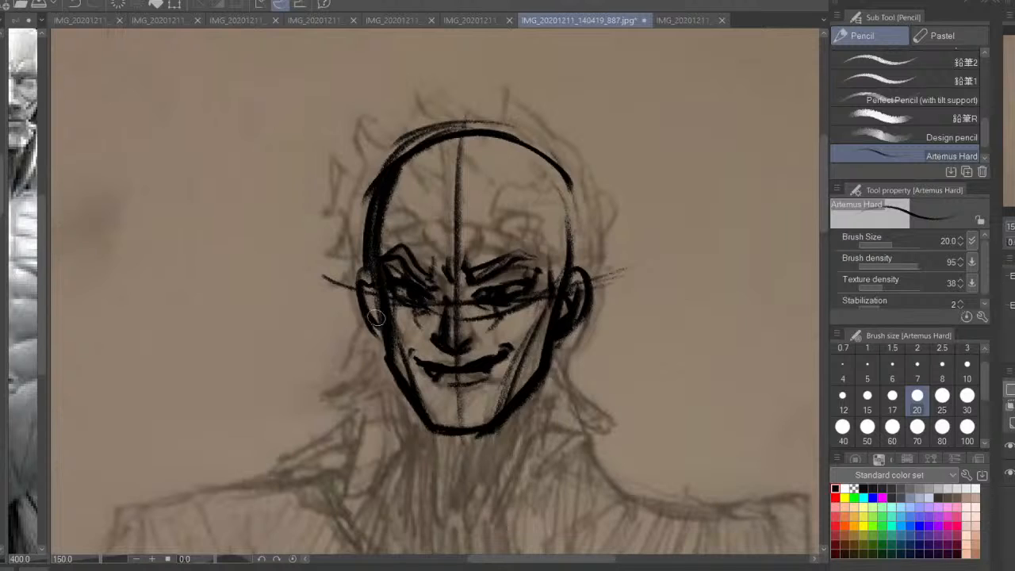
left_click_drag(365, 286, 375, 315)
mouse_move(364, 273)
left_mouse_down()
mouse_move(372, 340)
mouse_move(386, 343)
left_mouse_up()
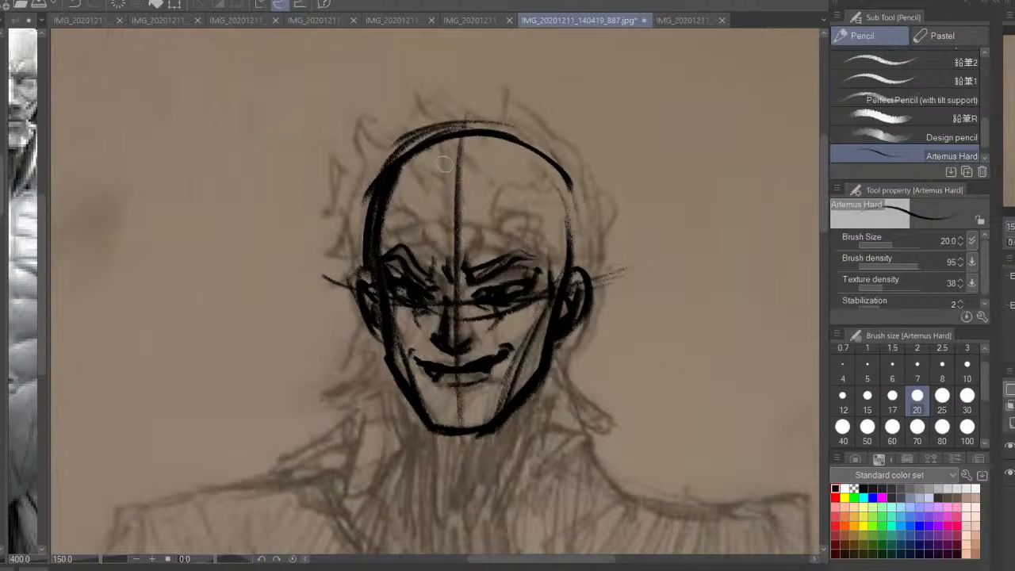
Draw a headband with a central heart emblem across the forehead and thicken the right temple line
mouse_move(449, 249)
left_mouse_down()
mouse_move(450, 228)
mouse_move(472, 225)
mouse_move(459, 252)
mouse_move(449, 215)
mouse_move(432, 238)
mouse_move(420, 227)
mouse_move(366, 243)
mouse_move(429, 240)
mouse_move(381, 223)
mouse_move(549, 253)
left_mouse_up()
mouse_move(569, 239)
left_mouse_down()
mouse_move(472, 229)
mouse_move(530, 229)
mouse_move(566, 251)
mouse_move(478, 231)
mouse_move(564, 279)
mouse_move(553, 283)
mouse_move(551, 312)
left_mouse_up()
left_click_drag(559, 289, 551, 320)
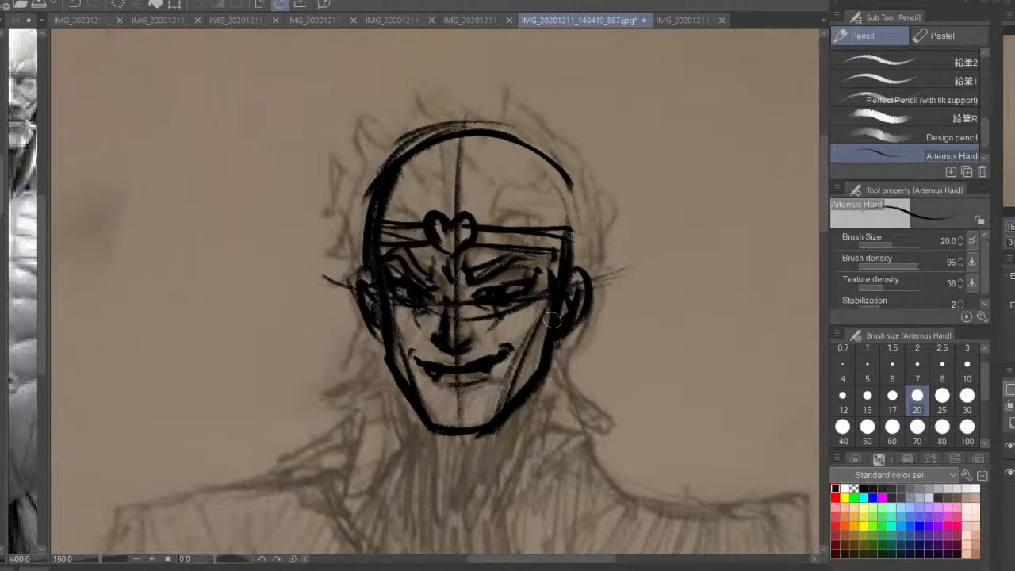
Draw pointed hair strands hanging below both ears alongside the jaw
left_click_drag(383, 341, 358, 411)
left_click_drag(384, 369, 379, 425)
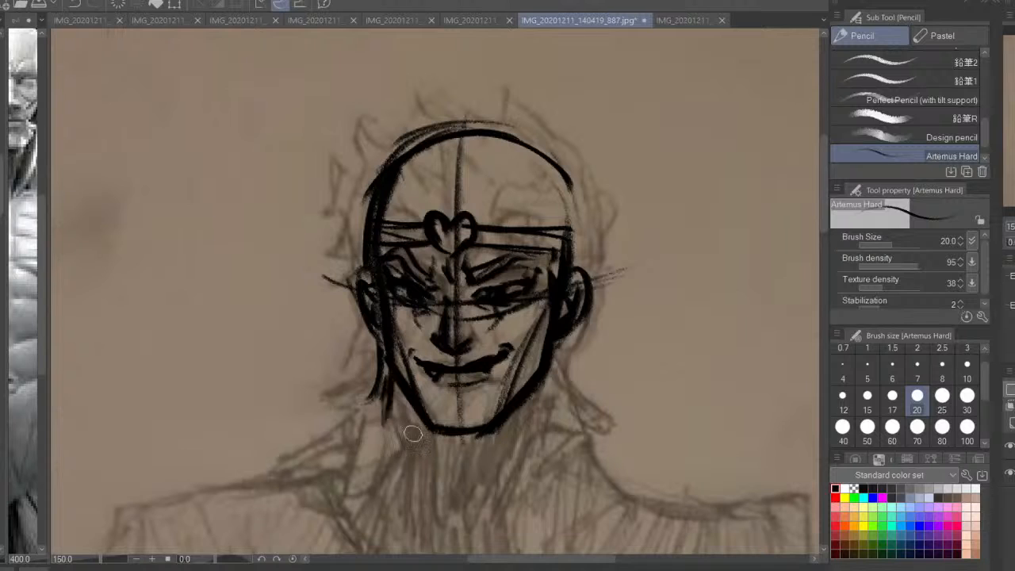
mouse_move(560, 373)
left_mouse_down()
mouse_move(547, 410)
mouse_move(566, 421)
left_mouse_up()
left_click_drag(562, 385, 566, 426)
left_click_drag(573, 366, 591, 425)
left_click_drag(568, 336, 586, 420)
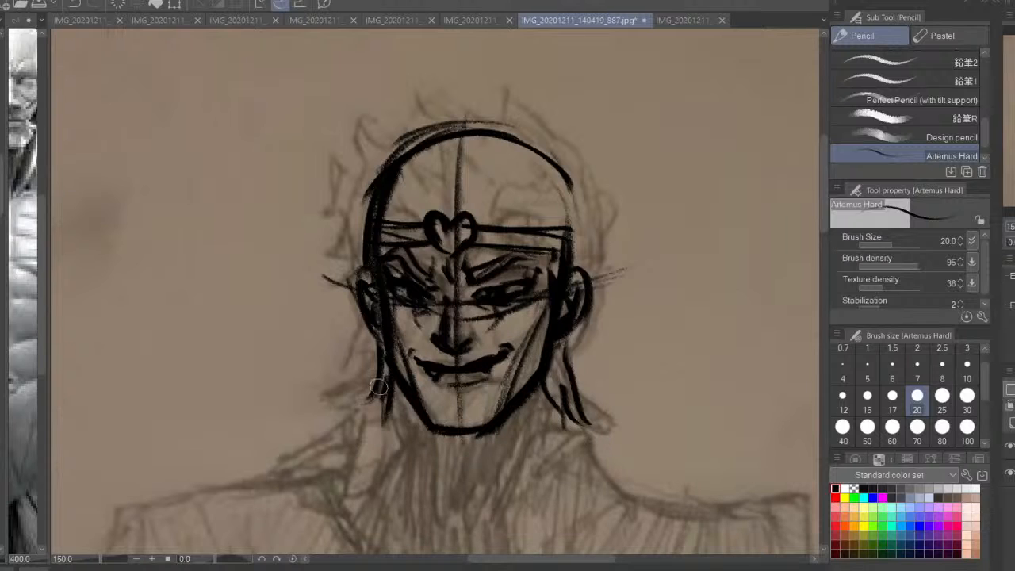
left_click_drag(377, 375, 341, 409)
mouse_move(371, 407)
left_mouse_down()
mouse_move(339, 413)
mouse_move(367, 435)
left_mouse_up()
Extend the left jaw line below the chin and shade the chin's underside with short strokes
left_click_drag(470, 299, 481, 297)
left_click_drag(433, 419, 456, 466)
left_click_drag(442, 433, 458, 471)
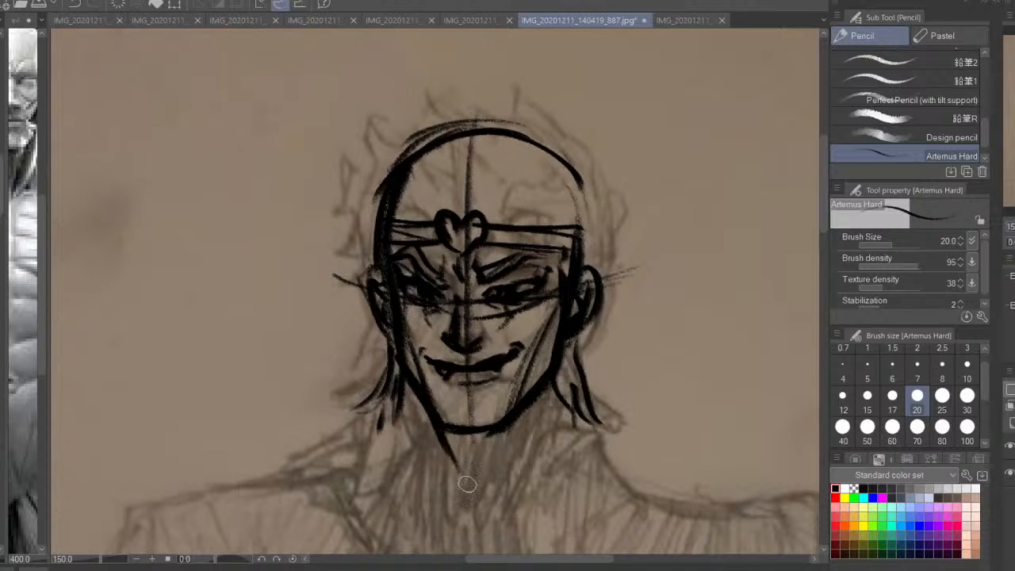
mouse_move(499, 429)
left_mouse_down()
mouse_move(449, 436)
mouse_move(477, 445)
mouse_move(472, 455)
left_mouse_up()
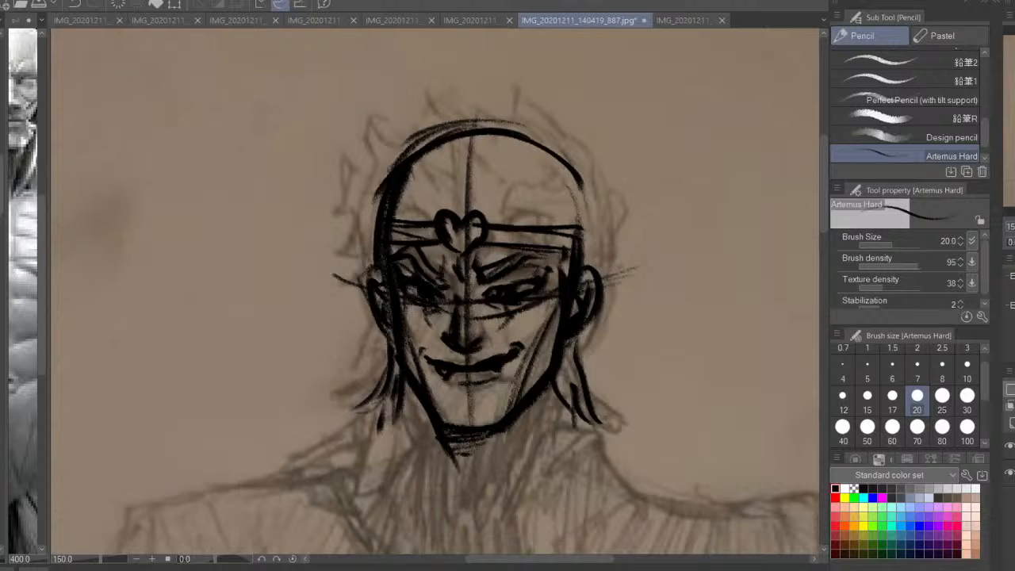
Draw curved hair locks rising from the heart emblem across the forehead and a tuft beside the left temple
left_click_drag(402, 296, 415, 366)
left_click_drag(453, 277, 420, 252)
mouse_move(392, 280)
left_mouse_down()
mouse_move(365, 279)
mouse_move(362, 307)
left_mouse_up()
left_click_drag(417, 287, 452, 280)
mouse_move(452, 278)
left_mouse_down()
mouse_move(423, 254)
mouse_move(368, 306)
mouse_move(385, 327)
mouse_move(493, 222)
mouse_move(512, 244)
left_mouse_up()
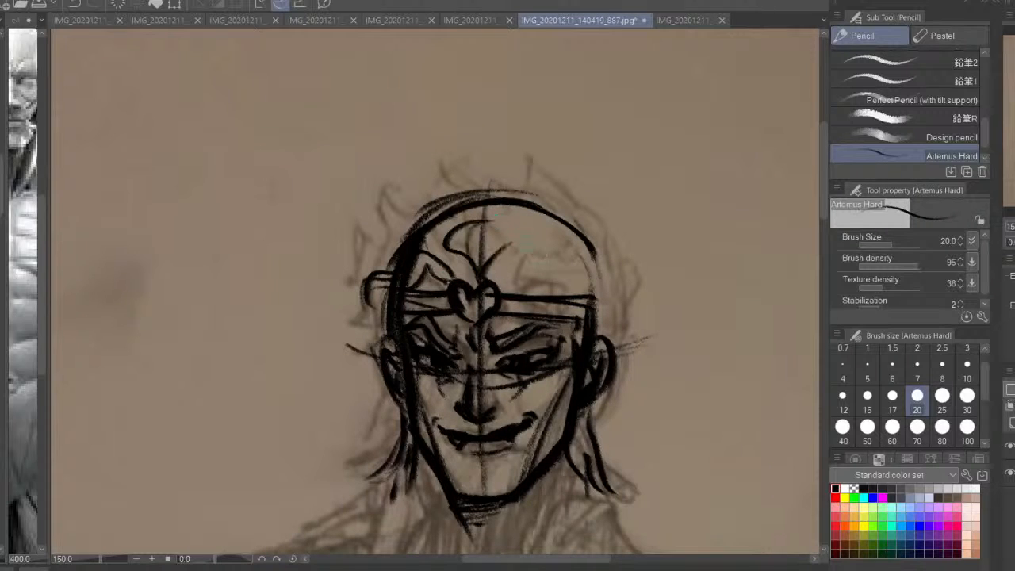
mouse_move(490, 283)
left_mouse_down()
mouse_move(566, 278)
mouse_move(577, 316)
left_mouse_up()
mouse_move(544, 295)
left_mouse_down()
mouse_move(539, 275)
mouse_move(501, 287)
left_mouse_up()
left_click_drag(535, 248, 563, 275)
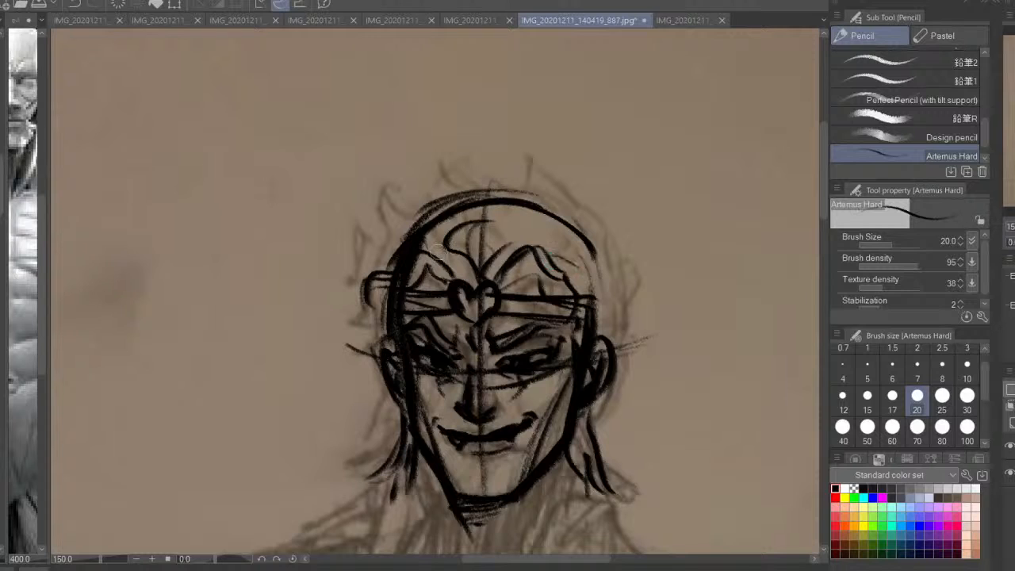
left_click_drag(438, 158, 379, 195)
mouse_move(383, 209)
left_mouse_down()
mouse_move(387, 243)
mouse_move(353, 280)
left_mouse_up()
mouse_move(352, 241)
left_mouse_down()
mouse_move(367, 300)
mouse_move(336, 276)
mouse_move(338, 219)
mouse_move(341, 269)
left_mouse_up()
key("ctrl+z")
key("ctrl+z")
key("ctrl+z")
key("ctrl+z")
key("ctrl+z")
Draw an upturned hair curl outside the left temple with small wisps above the left ear
left_click_drag(333, 274, 387, 300)
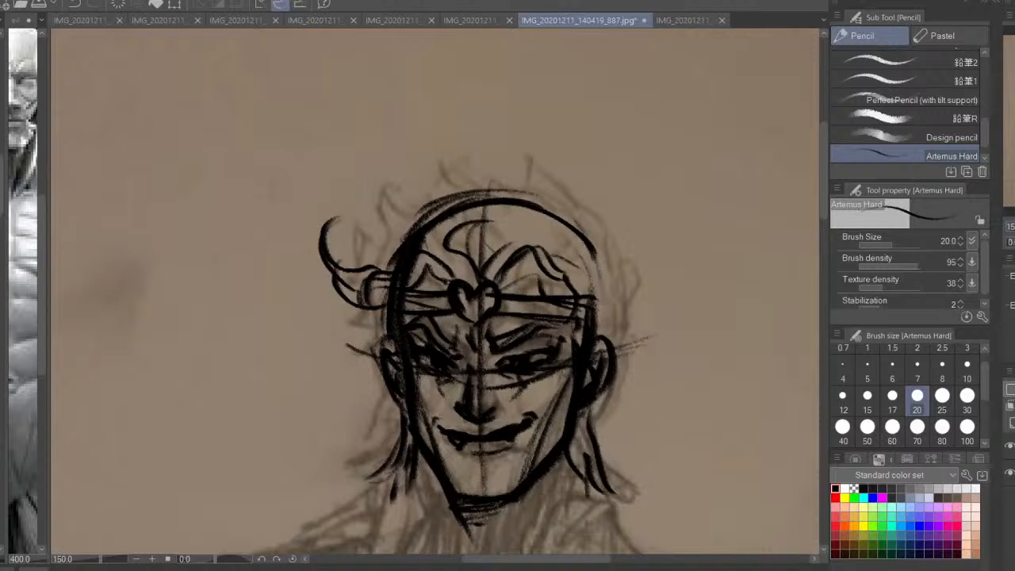
mouse_move(383, 308)
left_mouse_down()
mouse_move(365, 312)
mouse_move(363, 328)
left_mouse_up()
left_click_drag(340, 335, 376, 334)
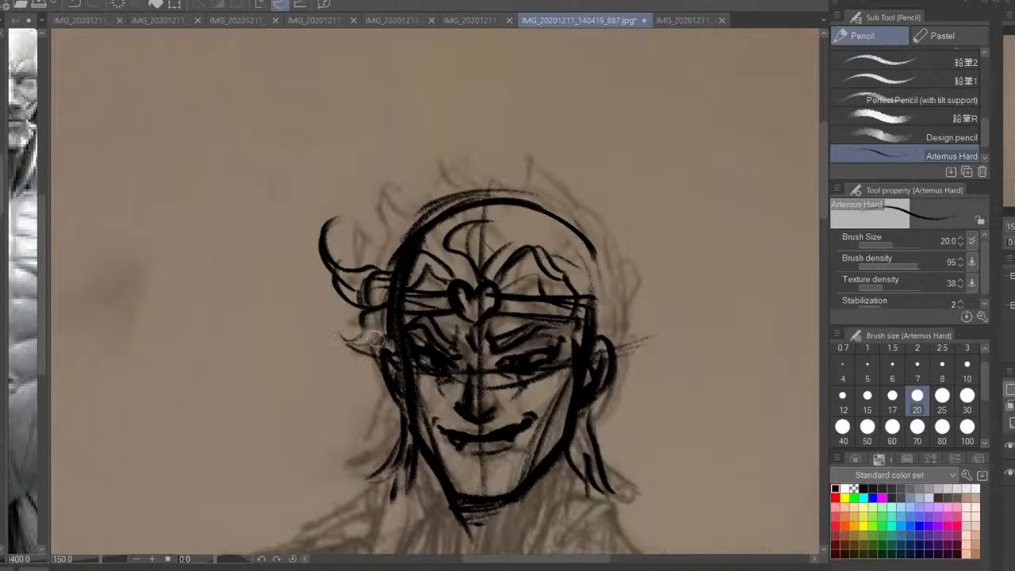
Build wavy, upward-sweeping hair locks along the upper left of the skull toward the crown
left_click_drag(390, 267, 387, 241)
mouse_move(405, 182)
left_mouse_down()
mouse_move(383, 206)
mouse_move(384, 236)
left_mouse_up()
mouse_move(396, 192)
left_mouse_down()
mouse_move(361, 211)
mouse_move(355, 264)
mouse_move(429, 139)
left_mouse_up()
left_click_drag(421, 144, 437, 196)
mouse_move(420, 144)
left_mouse_down()
mouse_move(402, 188)
mouse_move(424, 210)
left_mouse_up()
mouse_move(435, 196)
left_mouse_down()
mouse_move(436, 164)
mouse_move(474, 123)
mouse_move(426, 146)
mouse_move(401, 208)
left_mouse_up()
left_click_drag(410, 173, 382, 238)
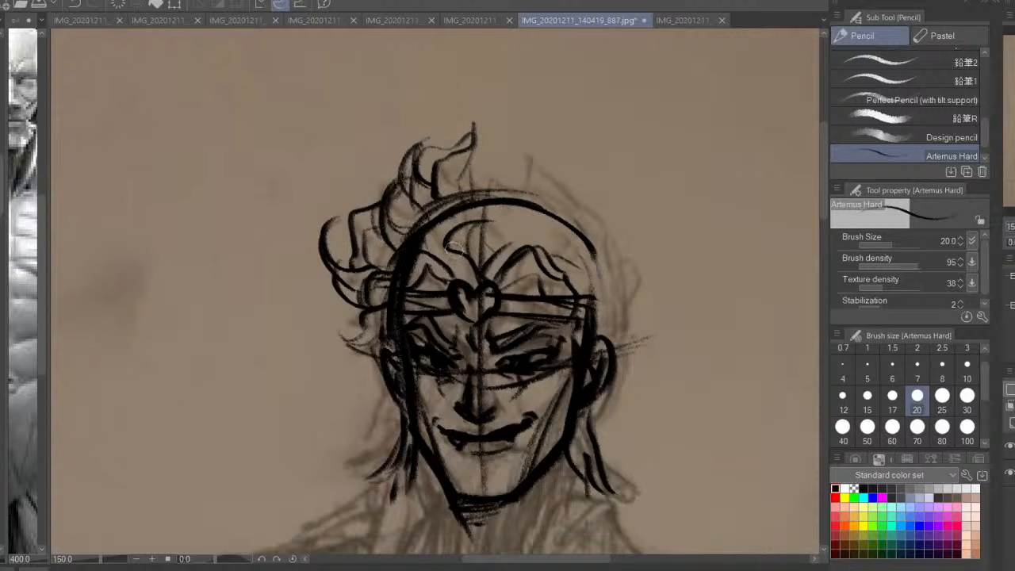
Add flame-like hair spikes at the top of the crown
mouse_move(474, 158)
left_mouse_down()
mouse_move(461, 200)
mouse_move(499, 153)
mouse_move(522, 190)
left_mouse_up()
mouse_move(499, 124)
left_mouse_down()
mouse_move(509, 152)
mouse_move(481, 127)
mouse_move(480, 151)
mouse_move(530, 163)
left_mouse_up()
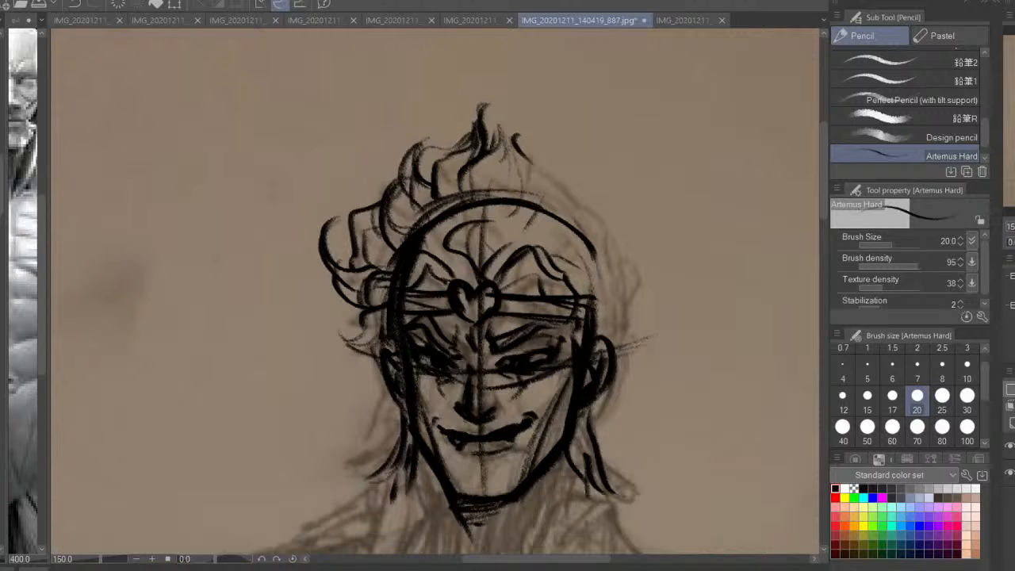
left_click_drag(409, 148, 361, 205)
key("ctrl+z")
Continue the spiked hair down the right side of the skull and add a curled lock over the right forehead
mouse_move(523, 151)
left_mouse_down()
mouse_move(521, 200)
mouse_move(545, 132)
left_mouse_up()
left_click_drag(546, 133, 595, 222)
left_click_drag(594, 249, 574, 274)
left_click_drag(604, 222, 593, 276)
left_click_drag(565, 275, 572, 294)
left_click_drag(528, 241, 588, 266)
left_click_drag(526, 236, 580, 234)
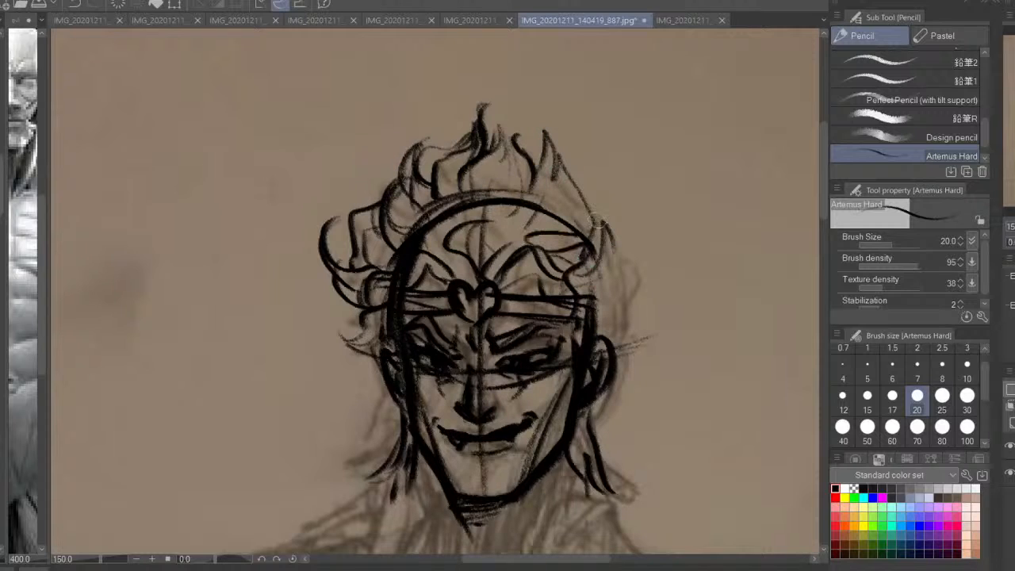
Add more overlapping hair strands at the upper right and an outward flick above the right temple
left_click_drag(588, 197, 607, 229)
left_click_drag(513, 214, 487, 244)
mouse_move(556, 187)
left_mouse_down()
mouse_move(581, 148)
mouse_move(588, 187)
left_mouse_up()
mouse_move(586, 189)
left_mouse_down()
mouse_move(606, 262)
mouse_move(583, 281)
left_mouse_up()
left_click_drag(591, 270, 625, 252)
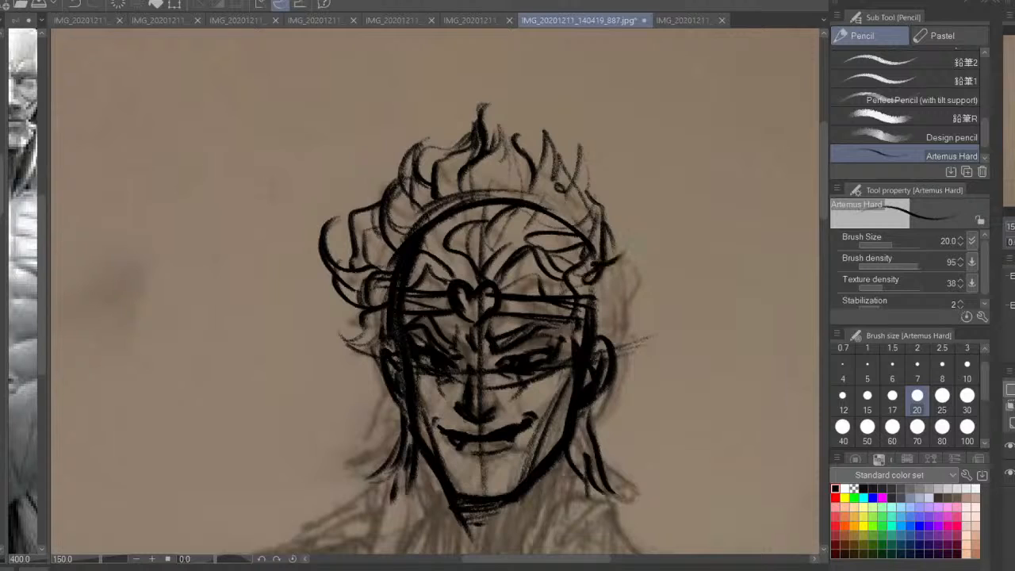
left_click_drag(572, 300, 611, 286)
left_click_drag(647, 233, 611, 253)
left_click_drag(617, 149, 628, 225)
left_click_drag(615, 151, 568, 191)
left_click_drag(539, 106, 569, 187)
left_click_drag(512, 135, 527, 157)
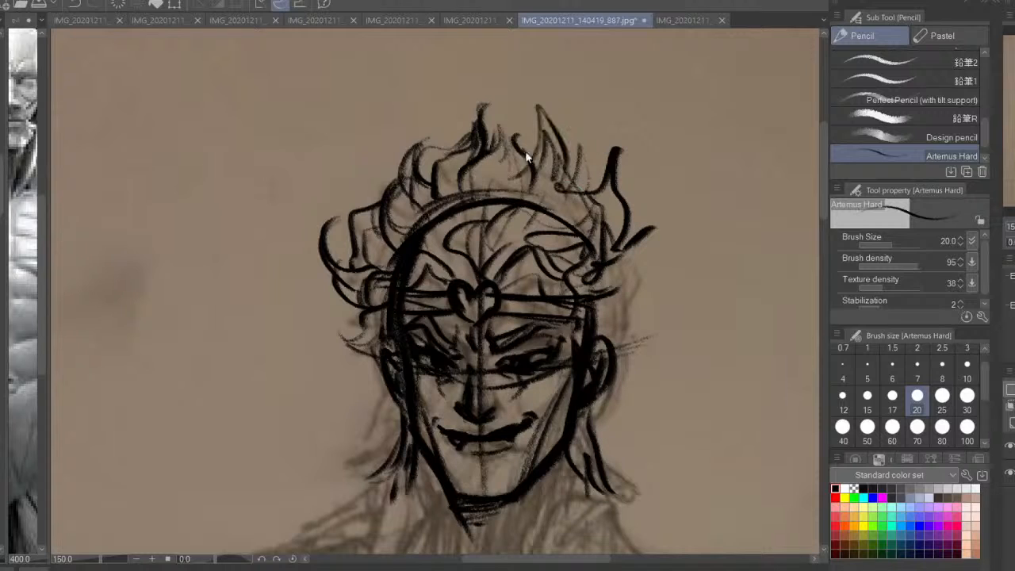
key("ctrl+z")
key("ctrl+z")
key("ctrl+z")
key("ctrl+z")
key("ctrl+z")
Redraw the right hair silhouette with a crown spike, side locks, and upturned tips ending above the right ear
mouse_move(539, 108)
left_mouse_down()
mouse_move(515, 144)
mouse_move(580, 169)
left_mouse_up()
mouse_move(598, 180)
left_mouse_down()
mouse_move(616, 224)
mouse_move(604, 263)
left_mouse_up()
mouse_move(636, 231)
left_mouse_down()
mouse_move(599, 274)
mouse_move(625, 279)
left_mouse_up()
left_click_drag(620, 286, 605, 297)
mouse_move(635, 281)
left_mouse_down()
mouse_move(588, 319)
mouse_move(600, 335)
left_mouse_up()
Block in an angular outer hair contour at the upper left and connect it with strands to the skull
left_click_drag(440, 134, 362, 143)
left_click_drag(360, 143, 364, 208)
left_click_drag(365, 213, 372, 265)
left_click_drag(385, 176, 398, 246)
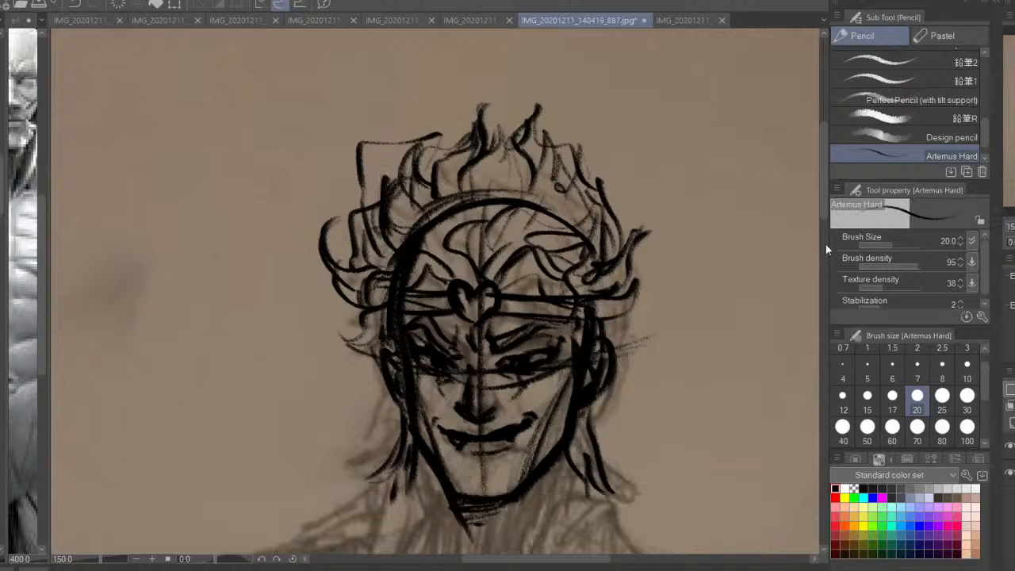
Draw both sides of the neck from below the ears toward the collar, including the right neck muscle
key("ctrl+minus")
mouse_move(530, 385)
left_mouse_down()
mouse_move(539, 227)
mouse_move(555, 209)
left_mouse_up()
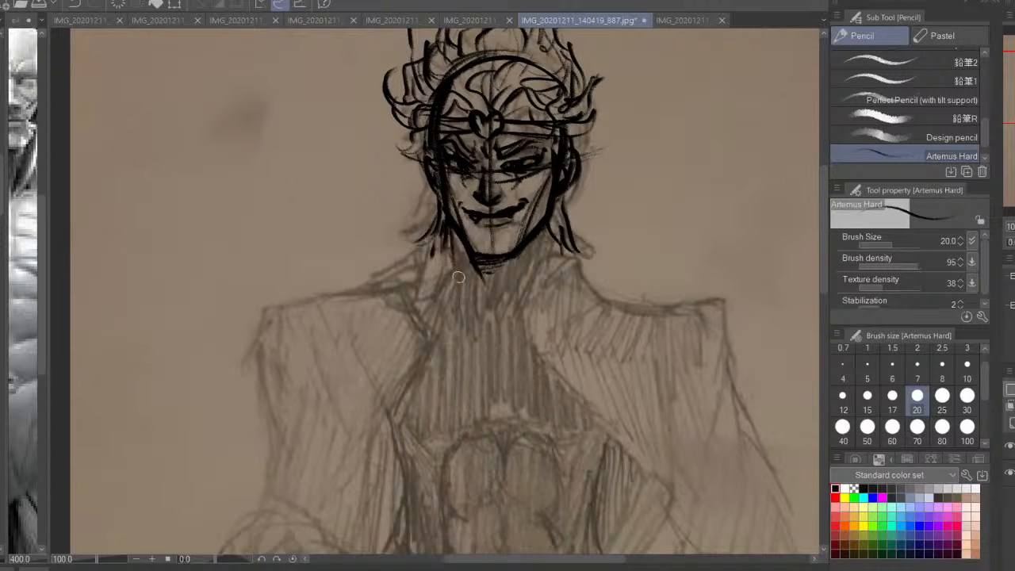
left_click_drag(450, 228, 471, 321)
left_click_drag(547, 232, 526, 314)
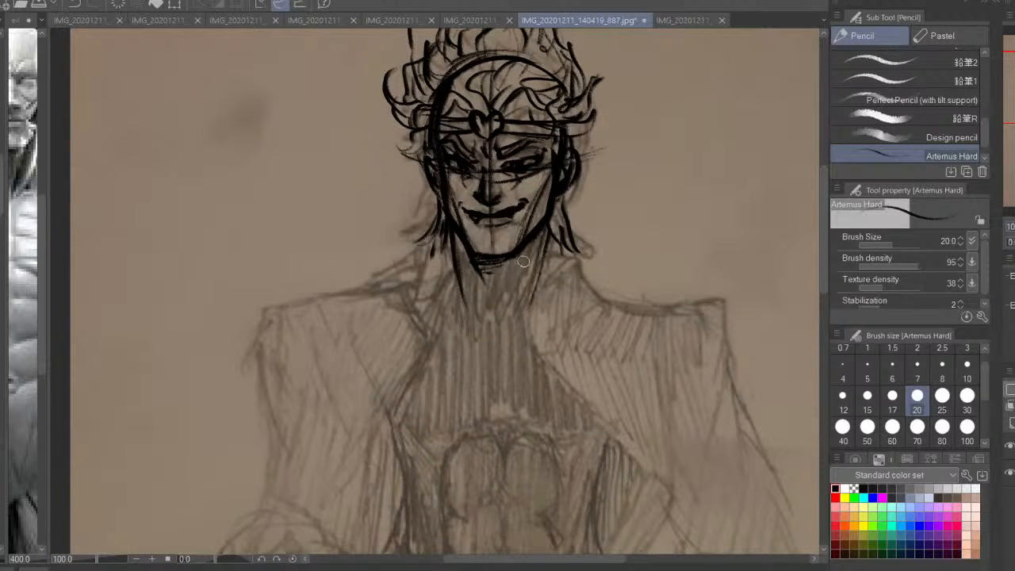
left_click_drag(528, 247, 515, 280)
left_click_drag(548, 231, 562, 274)
Draw the trapezius slopes, a curved line across the neck, and both collarbones
left_click_drag(451, 241, 418, 279)
mouse_move(557, 250)
left_mouse_down()
mouse_move(572, 295)
mouse_move(530, 276)
mouse_move(459, 276)
left_mouse_up()
mouse_move(547, 273)
left_mouse_down()
mouse_move(530, 307)
mouse_move(601, 306)
mouse_move(559, 299)
left_mouse_up()
mouse_move(444, 235)
left_mouse_down()
mouse_move(436, 280)
mouse_move(387, 290)
mouse_move(449, 305)
left_mouse_up()
left_click_drag(448, 253, 400, 283)
left_click_drag(574, 291, 597, 306)
left_click_drag(552, 249, 542, 287)
mouse_move(415, 297)
left_mouse_down()
mouse_move(469, 319)
mouse_move(388, 293)
mouse_move(354, 294)
left_mouse_up()
left_click_drag(652, 310, 480, 322)
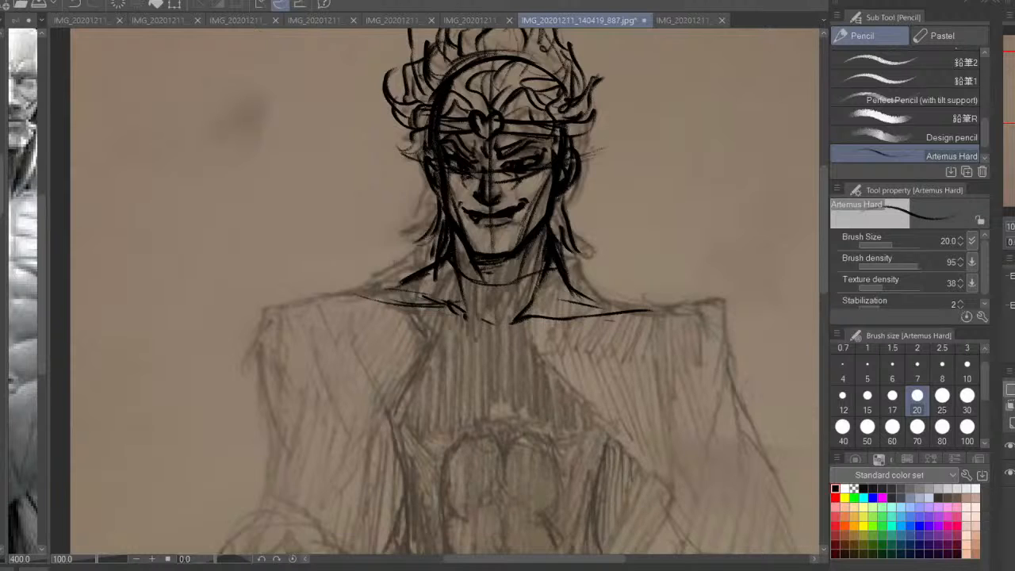
Flip the canvas horizontally and sketch the curved ribcage sides, carrying the left one down to the waist
key("h")
key("ctrl+minus")
left_click_drag(447, 362, 501, 244)
left_click_drag(420, 218, 418, 313)
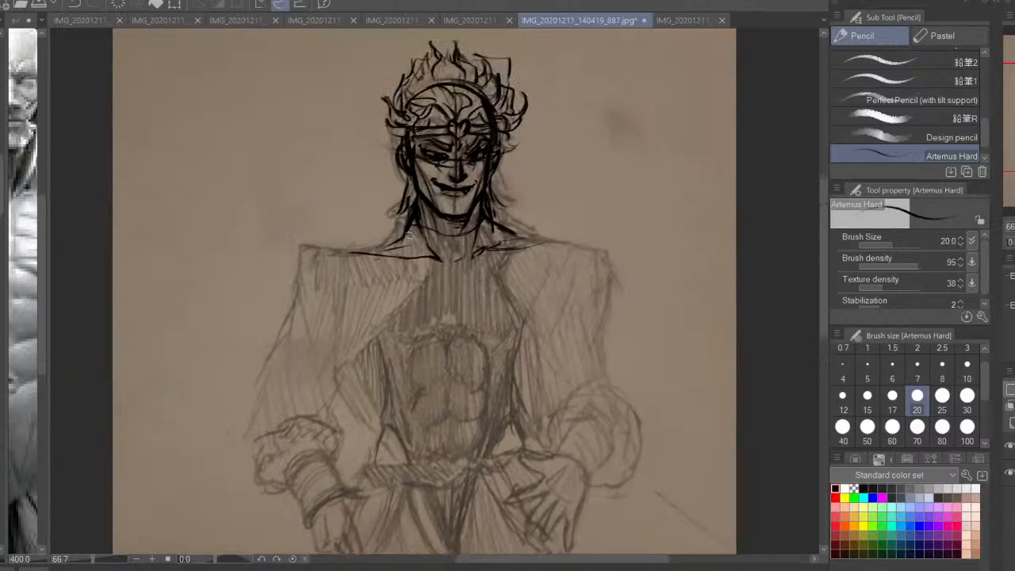
mouse_move(406, 234)
left_mouse_down()
mouse_move(345, 266)
mouse_move(339, 321)
mouse_move(396, 454)
mouse_move(392, 480)
left_mouse_up()
left_click_drag(555, 257, 576, 349)
left_click_drag(577, 305, 563, 390)
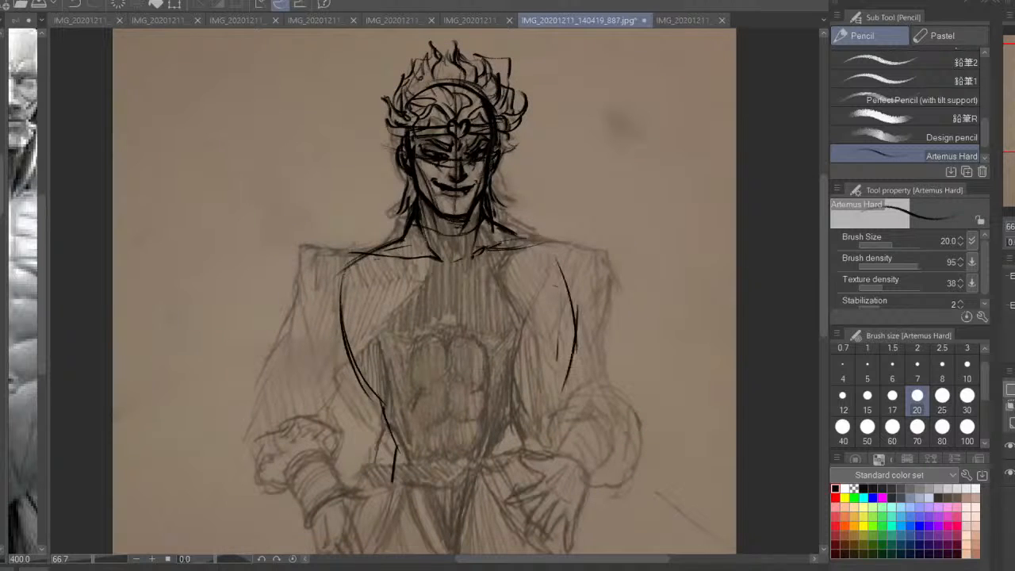
left_click_drag(575, 332, 544, 420)
left_click_drag(572, 299, 558, 398)
left_click_drag(557, 254, 572, 358)
key("ctrl+z")
key("ctrl+z")
key("ctrl+z")
Redraw the torso's right contour from the chest to the hip and reinforce the left ribcage contour
mouse_move(577, 309)
left_mouse_down()
mouse_move(570, 366)
mouse_move(550, 391)
left_mouse_up()
left_click_drag(547, 399, 569, 305)
left_click_drag(575, 302, 553, 382)
left_click_drag(552, 381, 545, 442)
left_click_drag(426, 417, 453, 271)
left_click_drag(446, 218, 421, 284)
left_click_drag(465, 259, 451, 387)
mouse_move(416, 284)
left_mouse_down()
mouse_move(433, 357)
mouse_move(392, 157)
mouse_move(389, 241)
left_mouse_up()
left_click_drag(398, 142, 382, 247)
left_click_drag(575, 132, 598, 175)
Draw a curved cross-contour at the base of the ribcage and a slanted line across the waist
mouse_move(417, 288)
left_mouse_down()
mouse_move(432, 305)
mouse_move(586, 278)
left_mouse_up()
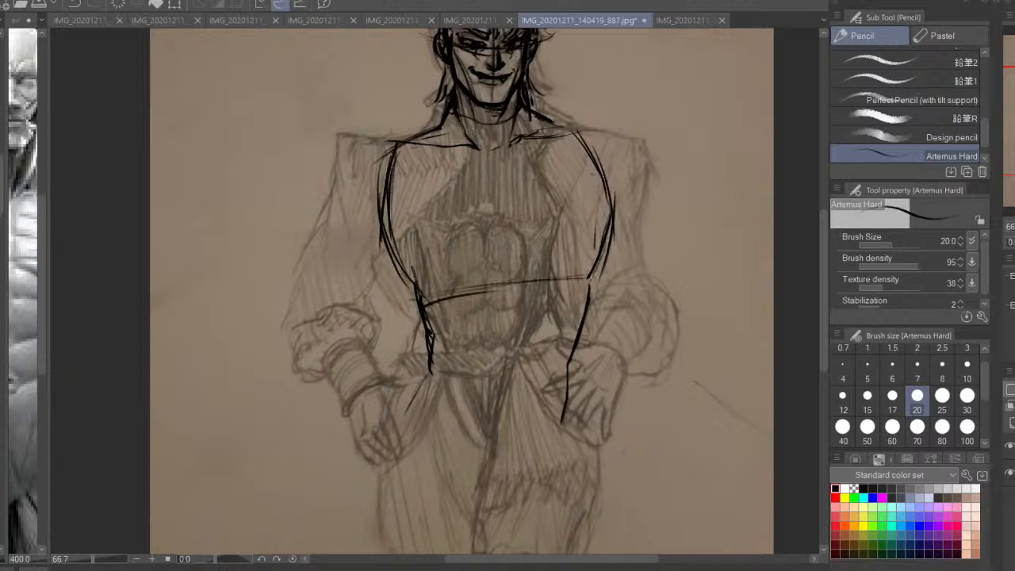
left_click_drag(516, 281, 615, 276)
left_click_drag(616, 272, 463, 281)
left_click_drag(441, 337, 577, 359)
mouse_move(571, 358)
left_mouse_down()
mouse_move(436, 341)
mouse_move(430, 367)
left_mouse_up()
Strengthen both waist contours and extend short hip lines below the waistline
left_click_drag(433, 360, 398, 415)
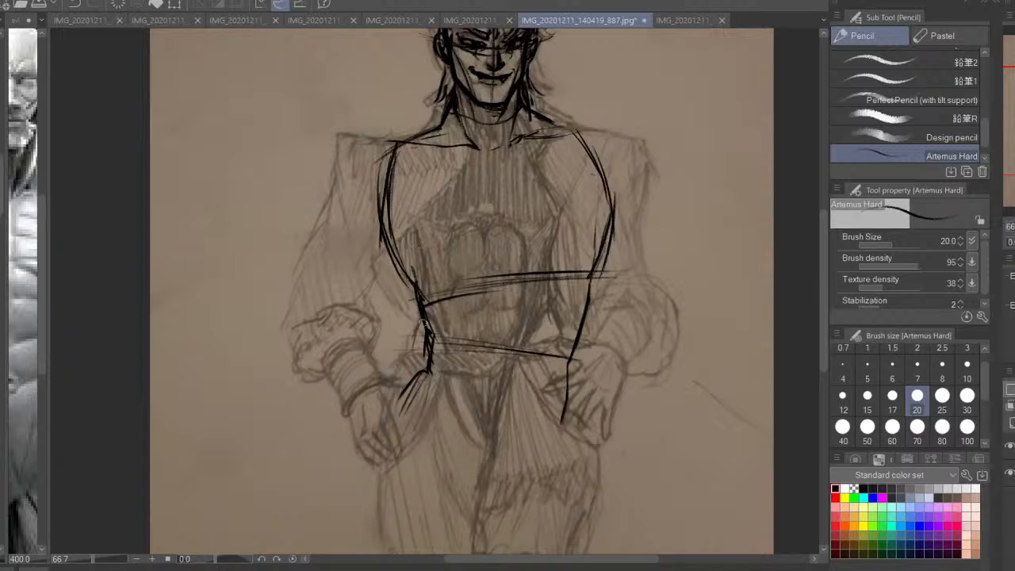
mouse_move(411, 284)
left_mouse_down()
mouse_move(429, 338)
mouse_move(410, 371)
left_mouse_up()
left_click_drag(429, 343, 394, 411)
left_click_drag(568, 361, 568, 426)
left_click_drag(583, 266, 571, 347)
Draw rounded deltoid shapes for both shoulders outside the ribcage
mouse_move(417, 213)
left_mouse_down()
mouse_move(346, 244)
mouse_move(367, 299)
left_mouse_up()
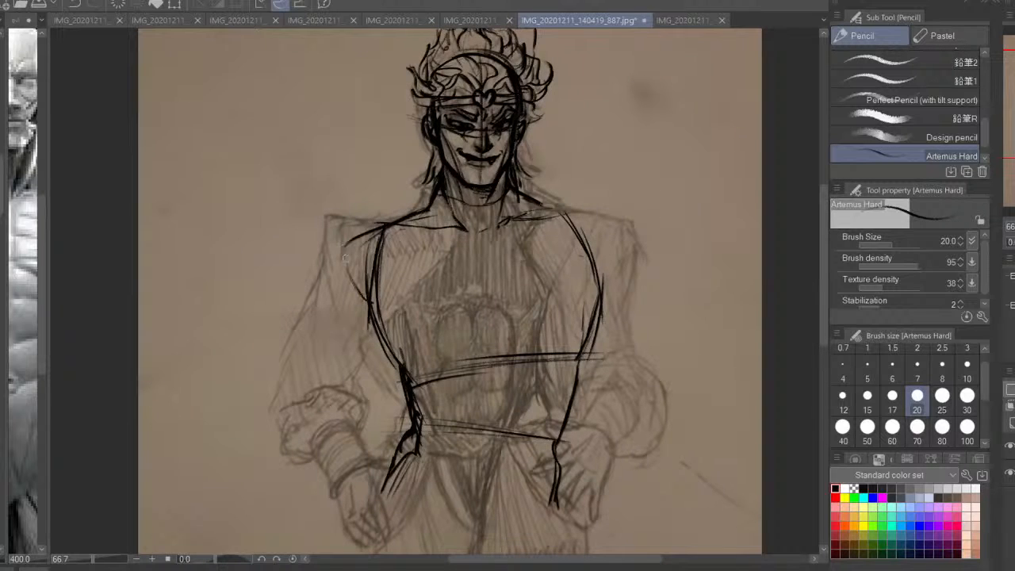
mouse_move(384, 223)
left_mouse_down()
mouse_move(337, 266)
mouse_move(366, 303)
left_mouse_up()
mouse_move(533, 212)
left_mouse_down()
mouse_move(612, 236)
mouse_move(609, 264)
left_mouse_up()
left_click_drag(610, 214, 605, 277)
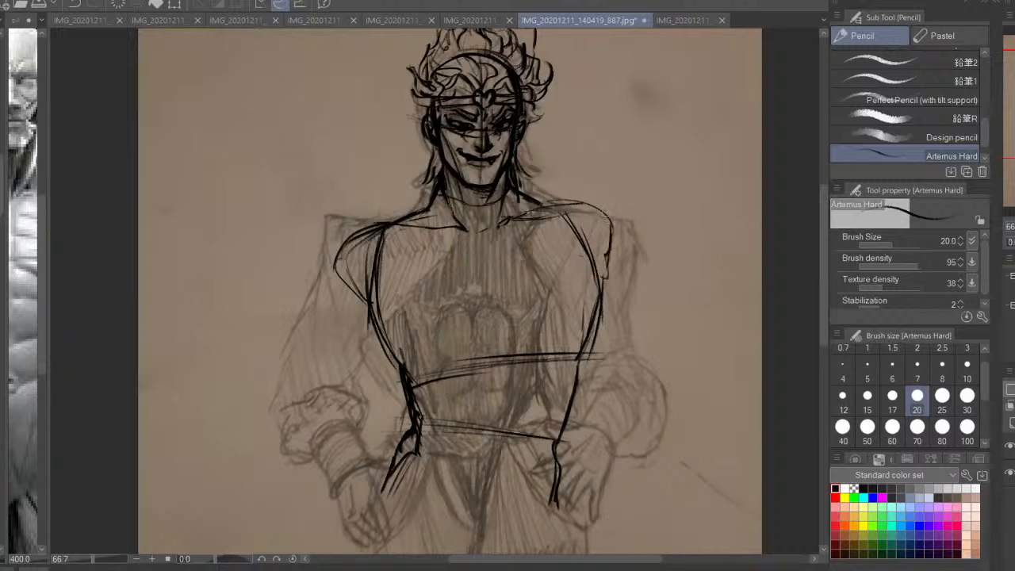
left_click_drag(569, 201, 616, 238)
left_click_drag(484, 286, 502, 293)
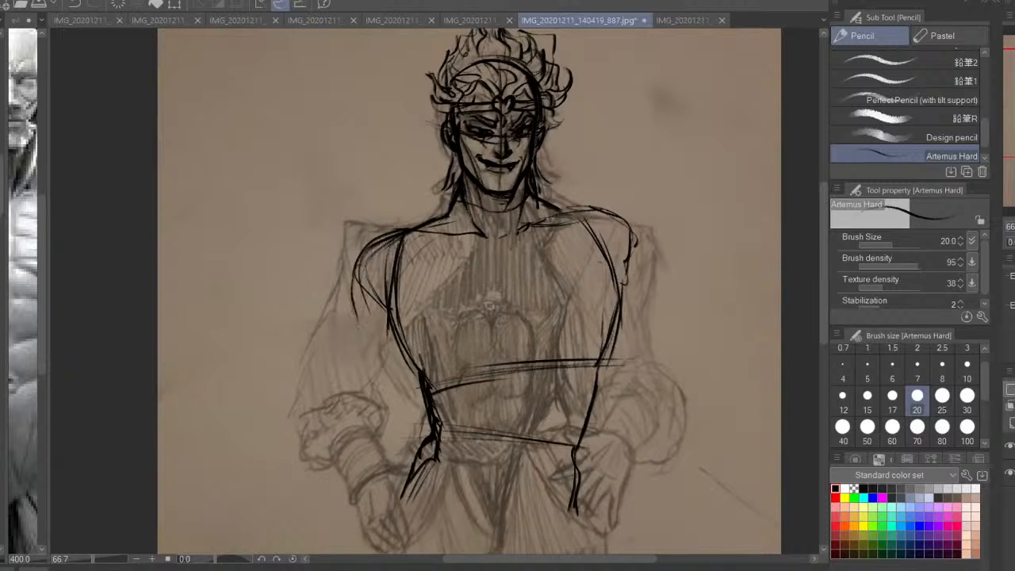
Flip the canvas back and sketch the pelvis as a V-shaped form from both hips to the crotch
left_click_drag(493, 461, 525, 205)
key("h")
key("ctrl+minus")
left_click_drag(365, 261, 431, 330)
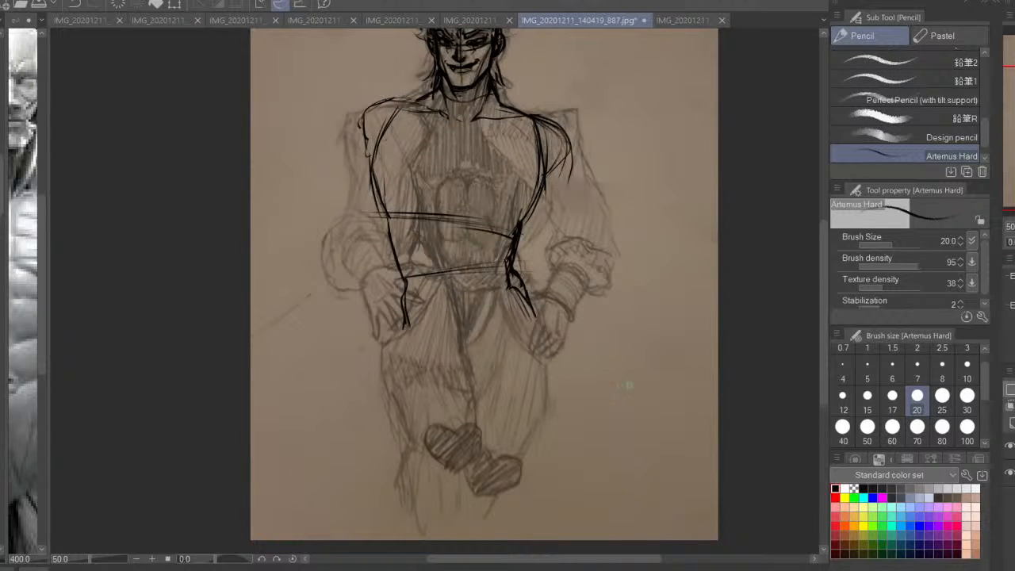
left_click_drag(406, 283, 411, 340)
left_click_drag(410, 327, 420, 309)
left_click_drag(407, 307, 432, 311)
left_click_drag(473, 343, 501, 331)
left_click_drag(515, 289, 492, 345)
left_click_drag(473, 382, 440, 325)
mouse_move(407, 309)
left_mouse_down()
mouse_move(436, 319)
mouse_move(466, 366)
mouse_move(490, 361)
mouse_move(514, 302)
left_mouse_up()
left_click_drag(493, 341, 520, 307)
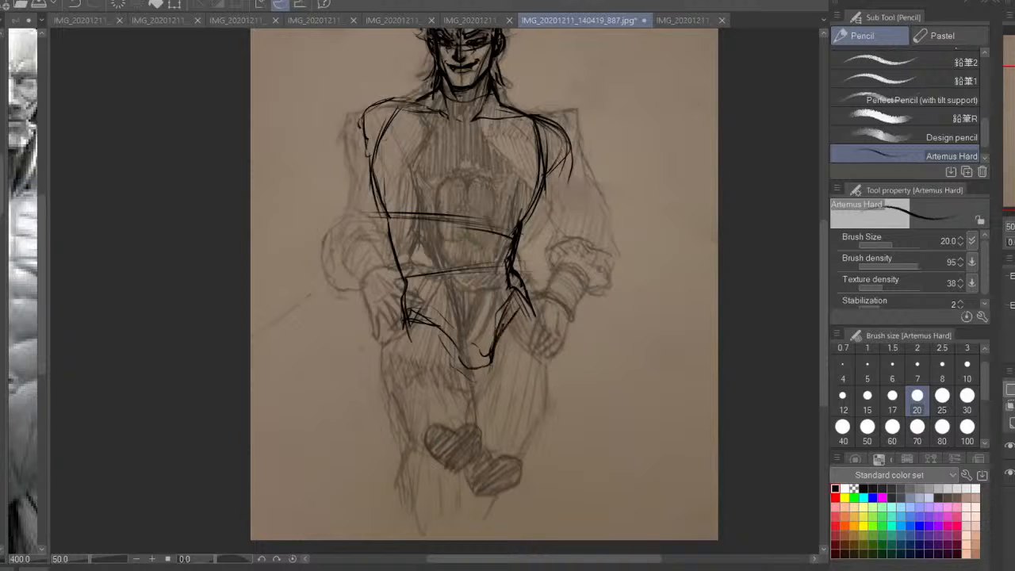
Reinforce the crotch curve and draw the left thigh's outer contour from the hip toward the knee
key("ctrl+plus")
left_click_drag(480, 341, 485, 298)
left_click_drag(513, 327, 495, 351)
left_click_drag(399, 275, 397, 298)
left_click_drag(395, 280, 398, 390)
left_click_drag(394, 393, 414, 439)
left_click_drag(398, 272, 389, 321)
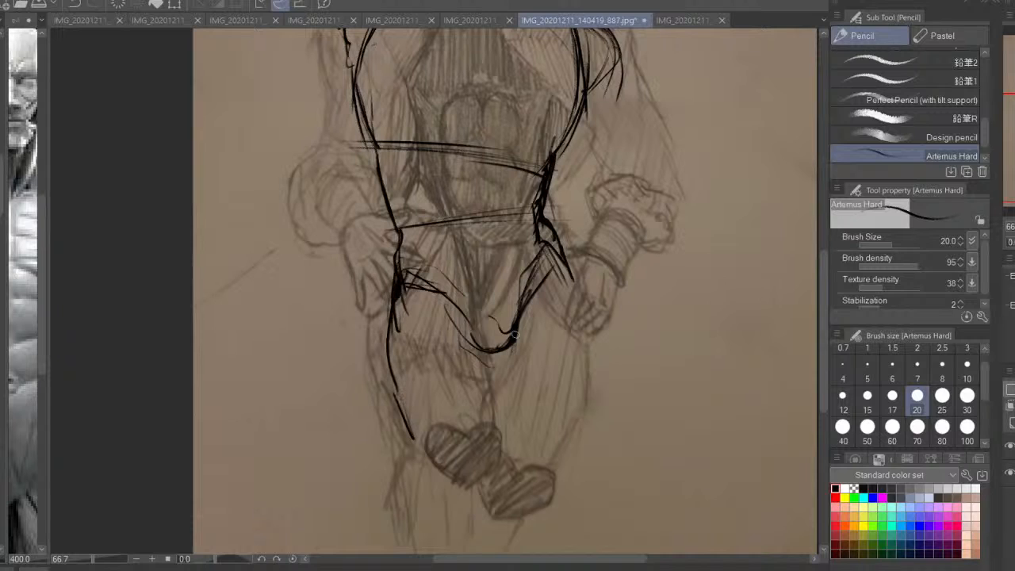
Add curved crease lines from the left hip to the crotch and thicken the left hip and outer thigh
left_click_drag(485, 310, 500, 379)
left_click_drag(475, 292, 488, 312)
mouse_move(391, 230)
left_mouse_down()
mouse_move(409, 259)
mouse_move(397, 270)
left_mouse_up()
mouse_move(401, 257)
left_mouse_down()
mouse_move(416, 274)
mouse_move(467, 284)
left_mouse_up()
mouse_move(398, 254)
left_mouse_down()
mouse_move(456, 263)
mouse_move(417, 278)
left_mouse_up()
mouse_move(393, 274)
left_mouse_down()
mouse_move(392, 373)
mouse_move(417, 436)
left_mouse_up()
left_click_drag(383, 300, 381, 328)
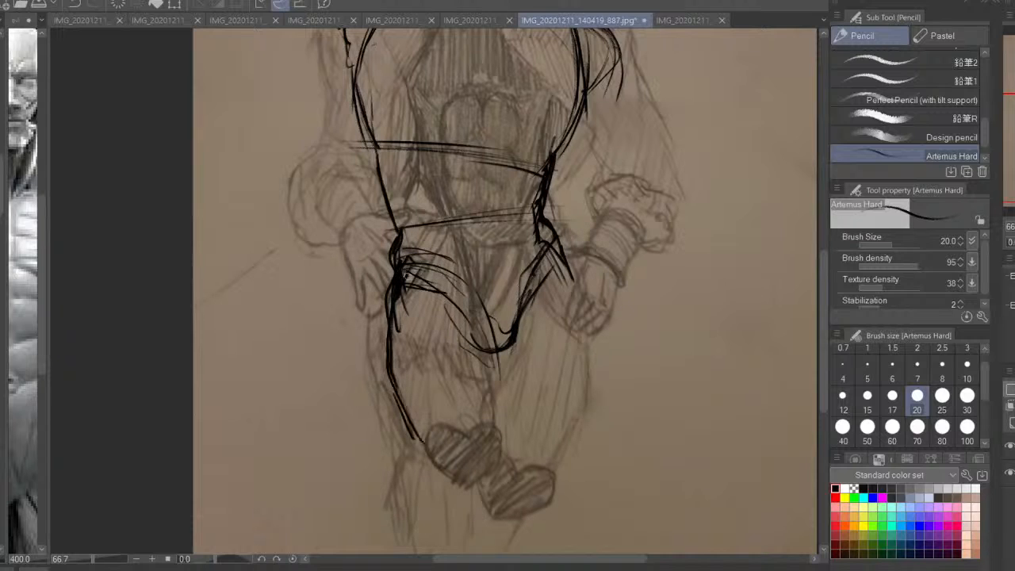
Draw the inner thigh line down from the crotch and the right thigh's outer contour from the hip to the knee
mouse_move(415, 271)
left_mouse_down()
mouse_move(505, 355)
mouse_move(522, 452)
left_mouse_up()
left_click_drag(504, 355, 520, 449)
left_click_drag(560, 255, 589, 326)
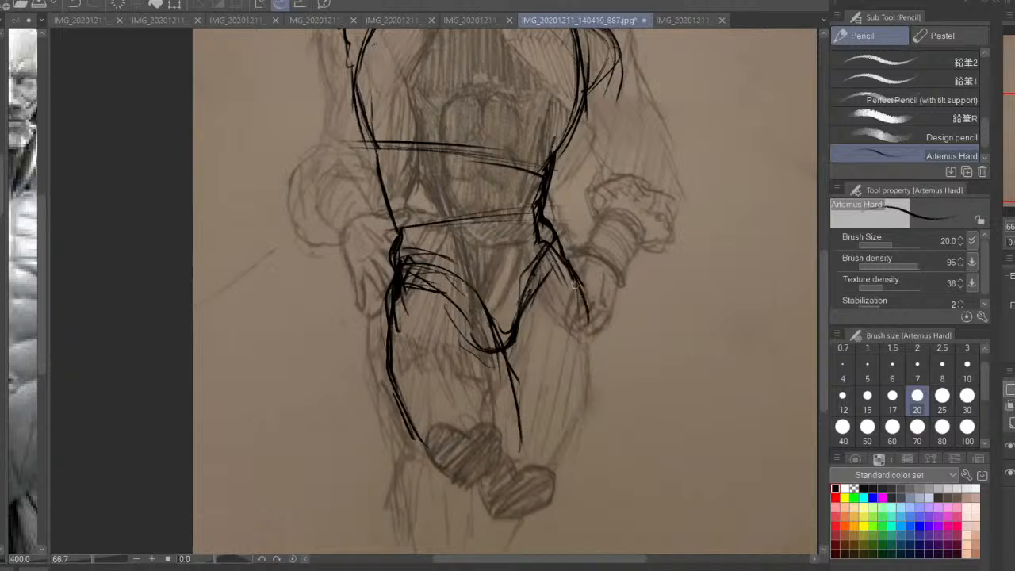
left_click_drag(574, 283, 557, 502)
left_click_drag(589, 348, 556, 503)
left_click_drag(579, 303, 588, 335)
left_click_drag(560, 257, 579, 290)
Reinforce the tapering waist contours on both sides, from the base of the ribcage down to the hips
left_click_drag(474, 239, 477, 350)
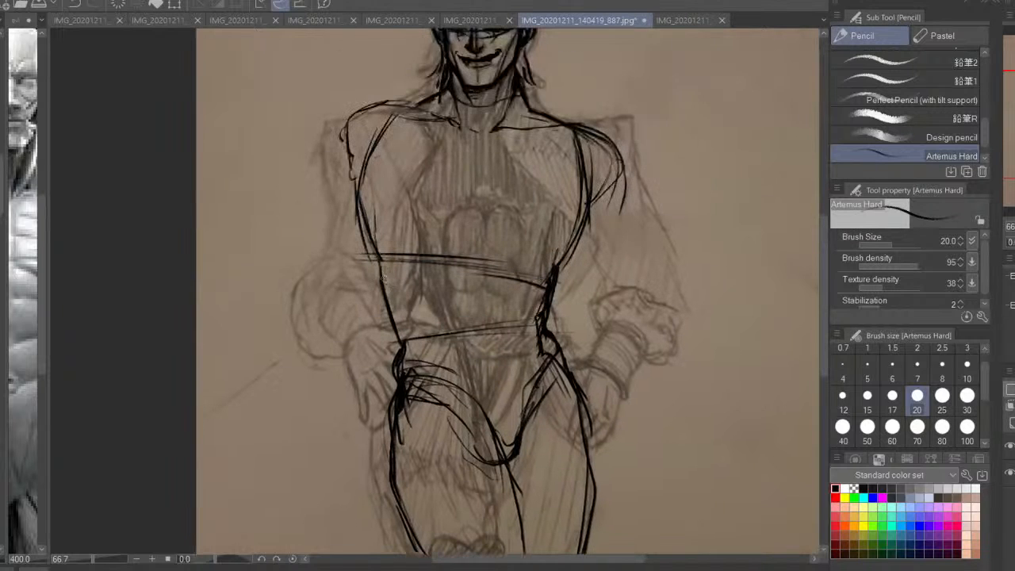
left_click_drag(383, 259, 415, 354)
left_click_drag(572, 247, 547, 338)
left_click_drag(588, 226, 555, 274)
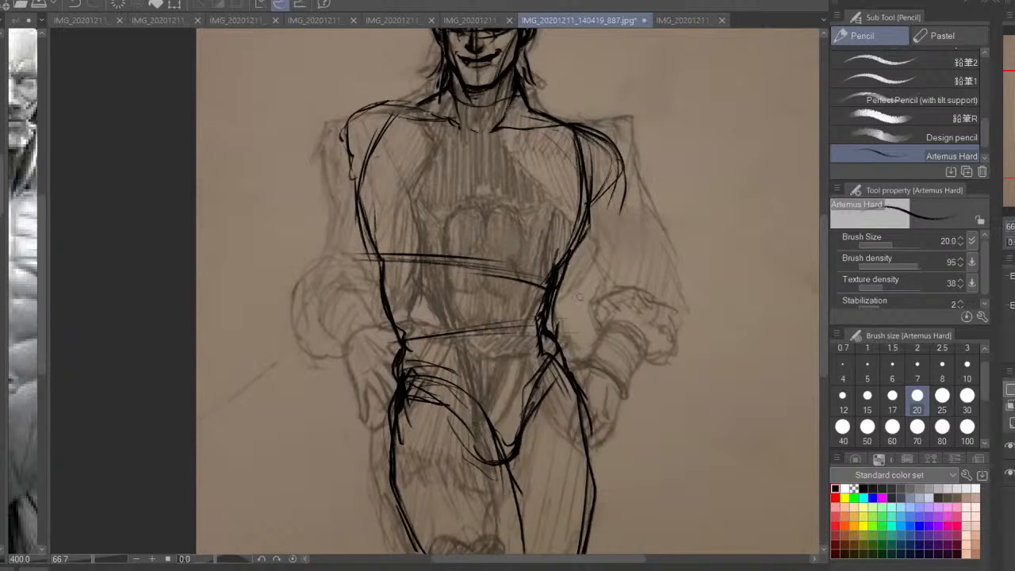
left_click_drag(370, 241, 385, 289)
Sketch both bent arms from the deltoids around the elbows, with the forearms returning to the hips
left_click_drag(381, 154, 341, 174)
mouse_move(344, 176)
left_mouse_down()
mouse_move(320, 313)
mouse_move(404, 450)
left_mouse_up()
left_click_drag(349, 317, 418, 401)
mouse_move(640, 224)
left_mouse_down()
mouse_move(688, 360)
mouse_move(601, 454)
left_mouse_up()
mouse_move(609, 284)
left_mouse_down()
mouse_move(622, 350)
mouse_move(601, 403)
left_mouse_up()
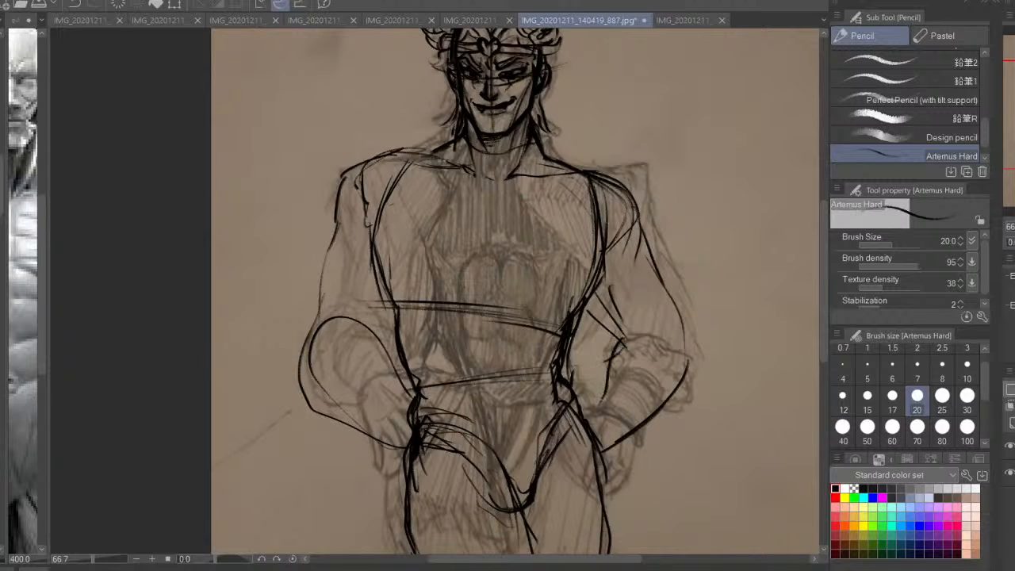
left_click_drag(620, 352, 586, 413)
mouse_move(612, 361)
left_mouse_down()
mouse_move(649, 327)
mouse_move(623, 344)
left_mouse_up()
Flip the canvas horizontally and refine the right arm's elbow and forearm contours with overlapping strokes
key("h")
key("ctrl+minus")
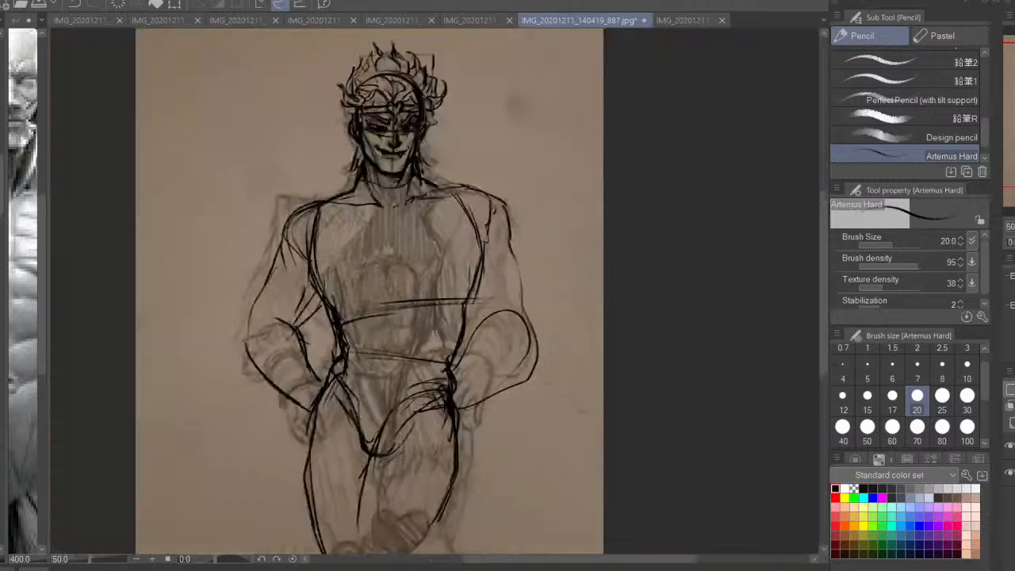
mouse_move(537, 368)
left_mouse_down()
mouse_move(554, 305)
mouse_move(535, 362)
left_mouse_up()
mouse_move(520, 298)
left_mouse_down()
mouse_move(524, 329)
mouse_move(497, 379)
left_mouse_up()
mouse_move(574, 306)
left_mouse_down()
mouse_move(554, 379)
mouse_move(504, 413)
left_mouse_up()
mouse_move(569, 333)
left_mouse_down()
mouse_move(536, 396)
mouse_move(548, 393)
left_mouse_up()
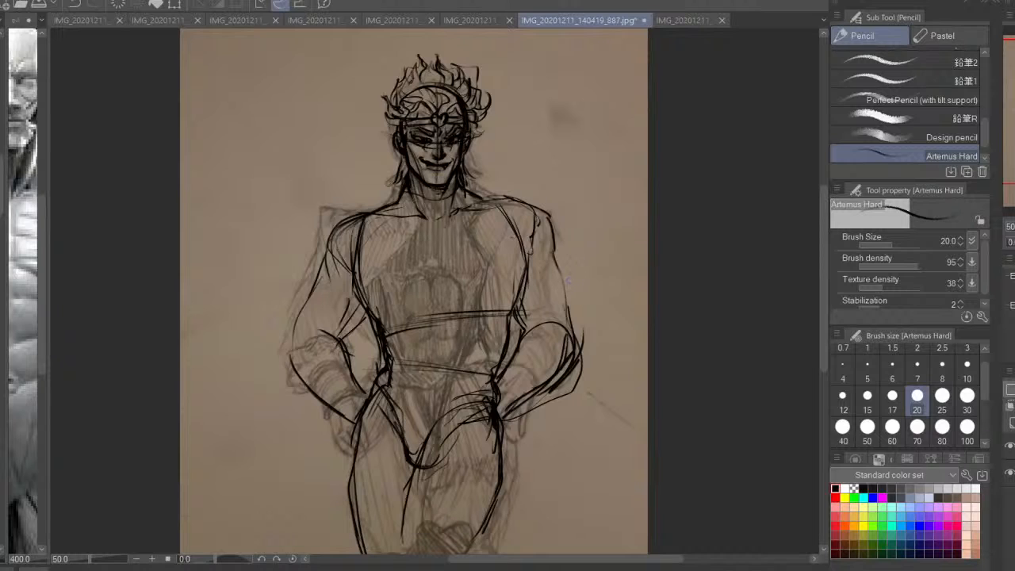
Reinforce the left arm's outer contour from shoulder to wrist, and add the deltoid's lower edge and inner elbow crease
mouse_move(322, 268)
left_mouse_down()
mouse_move(284, 350)
mouse_move(321, 403)
mouse_move(347, 417)
left_mouse_up()
left_click_drag(319, 260, 287, 341)
mouse_move(323, 238)
left_mouse_down()
mouse_move(363, 217)
mouse_move(310, 278)
mouse_move(297, 325)
mouse_move(290, 385)
mouse_move(310, 397)
left_mouse_up()
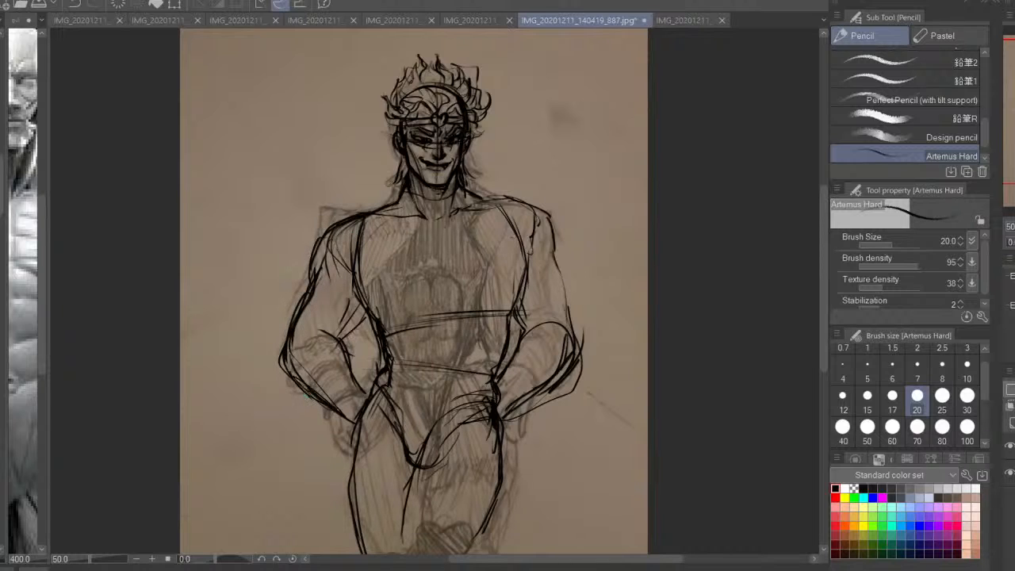
left_click_drag(363, 306, 333, 345)
mouse_move(321, 270)
left_mouse_down()
mouse_move(352, 280)
mouse_move(349, 292)
left_mouse_up()
left_click_drag(352, 327, 344, 339)
Sketch the upper pectoral lines on both sides of the chest and darken the edge below the left armpit
mouse_move(370, 279)
left_mouse_down()
mouse_move(360, 308)
mouse_move(373, 229)
mouse_move(415, 240)
left_mouse_up()
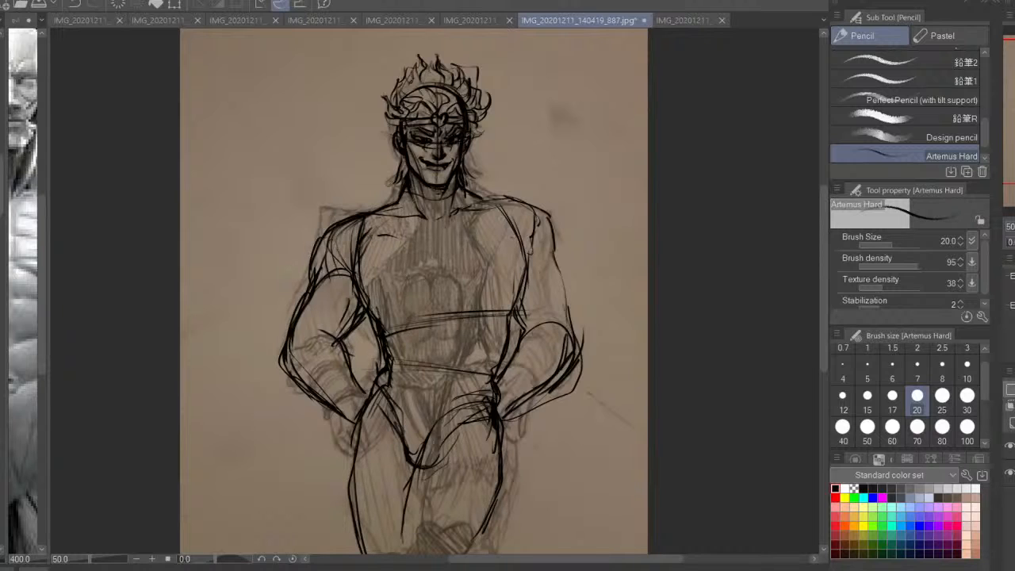
mouse_move(480, 217)
left_mouse_down()
mouse_move(454, 235)
mouse_move(526, 272)
mouse_move(512, 305)
left_mouse_up()
left_click_drag(354, 291, 369, 314)
Define the left elbow with a rounded form and wrap curved bands around the left wrist
mouse_move(290, 340)
left_mouse_down()
mouse_move(284, 373)
mouse_move(320, 325)
mouse_move(311, 325)
left_mouse_up()
left_click_drag(283, 360, 333, 415)
left_click_drag(368, 376, 344, 417)
mouse_move(353, 382)
left_mouse_down()
mouse_move(337, 407)
mouse_move(329, 404)
left_mouse_up()
mouse_move(351, 375)
left_mouse_down()
mouse_move(332, 382)
mouse_move(337, 403)
left_mouse_up()
left_click_drag(368, 388, 337, 409)
Strengthen the right arm's inner contour, forearm top edge and elbow crease, up to the armpit
left_click_drag(531, 311, 512, 372)
left_click_drag(525, 348, 496, 382)
left_click_drag(550, 307, 528, 328)
left_click_drag(520, 350, 506, 371)
left_click_drag(531, 295, 520, 328)
mouse_move(530, 246)
left_mouse_down()
mouse_move(520, 289)
mouse_move(561, 265)
mouse_move(569, 302)
mouse_move(531, 261)
left_mouse_up()
Darken the right deltoid and trapezius slope, and build the right arm's outer contour down to the wrist
left_click_drag(545, 217, 560, 250)
mouse_move(557, 217)
left_mouse_down()
mouse_move(565, 255)
mouse_move(482, 190)
left_mouse_up()
left_click_drag(561, 242, 577, 303)
left_click_drag(567, 262, 574, 338)
mouse_move(574, 296)
left_mouse_down()
mouse_move(582, 365)
mouse_move(550, 379)
left_mouse_up()
left_click_drag(520, 394, 501, 408)
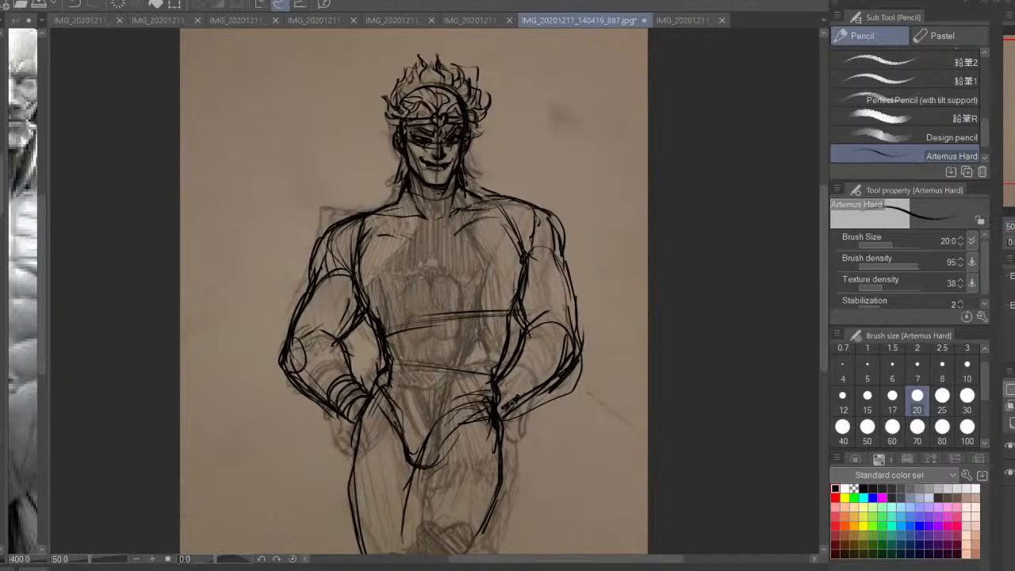
Thicken the right forearm's inner edge and elbow crease, and add a wider curve outside the right elbow
mouse_move(519, 353)
left_mouse_down()
mouse_move(504, 404)
mouse_move(490, 403)
left_mouse_up()
left_click_drag(547, 321, 520, 352)
left_click_drag(536, 292, 546, 333)
left_click_drag(515, 293, 580, 361)
left_click_drag(583, 266, 590, 329)
Darken the right armpit and curve the outer edge of the right pectoral toward the chest
left_click_drag(517, 249, 523, 277)
left_click_drag(522, 292, 527, 301)
left_click_drag(523, 244, 519, 292)
left_click_drag(518, 276, 498, 304)
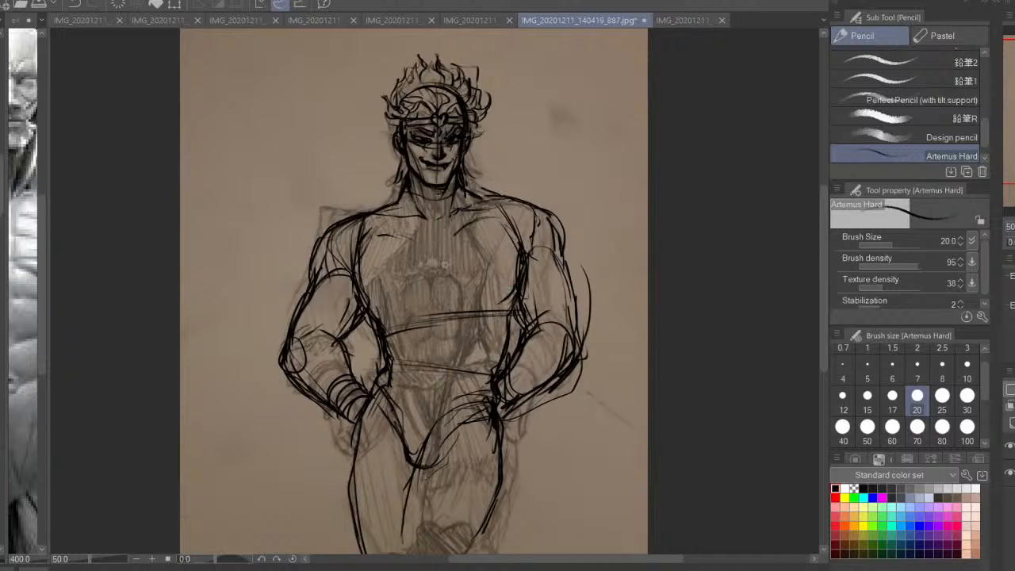
Draw the sternum line, the lower curves of both pectorals, and the diagonal line from the right collarbone to the sternum
left_click_drag(441, 253, 442, 298)
left_click_drag(414, 241, 439, 260)
left_click_drag(370, 295, 400, 313)
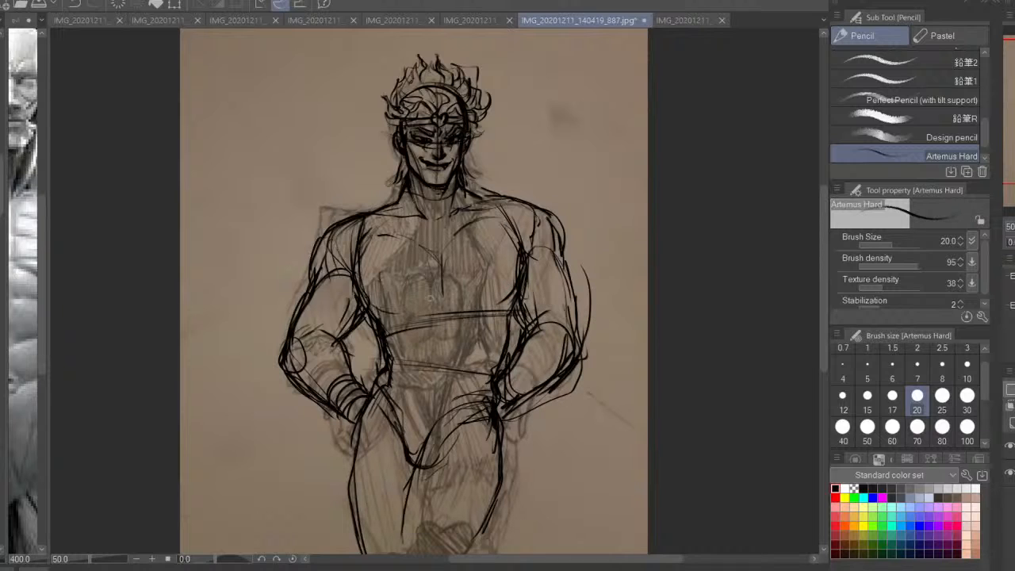
left_click_drag(471, 304, 516, 293)
mouse_move(463, 228)
left_mouse_down()
mouse_move(440, 251)
mouse_move(436, 299)
mouse_move(460, 295)
left_mouse_up()
left_click_drag(463, 231, 410, 243)
left_click_drag(442, 335, 455, 312)
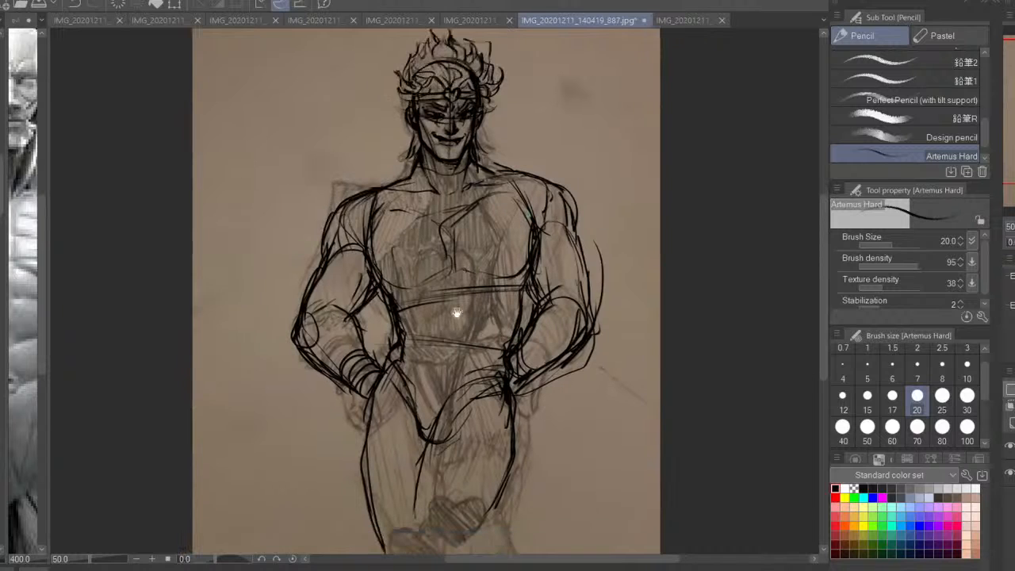
left_click_drag(488, 194, 442, 224)
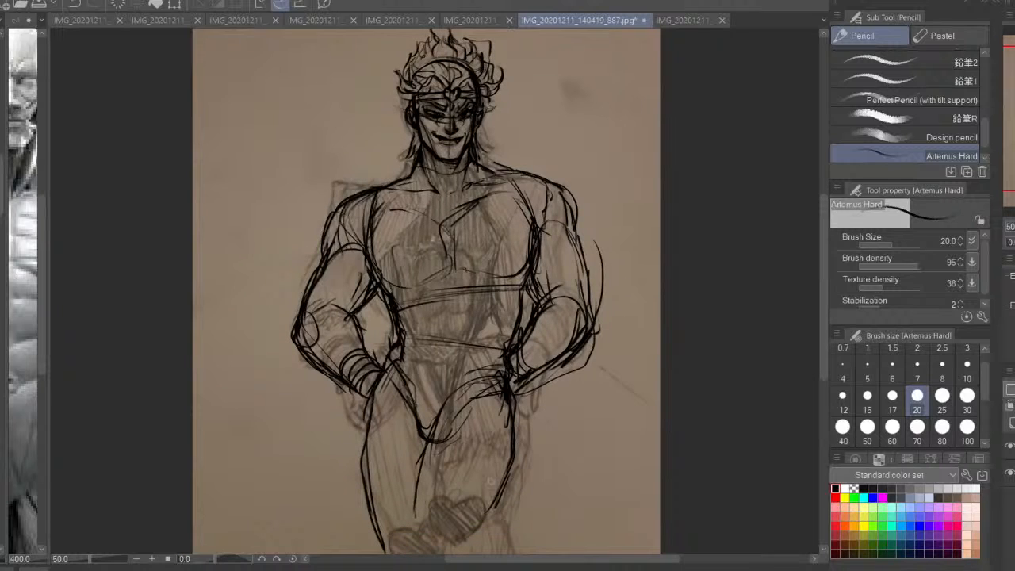
Darken the left arm's outer contour and deltoid, and reinforce its inner edge near the armpit
left_click_drag(336, 250, 298, 333)
mouse_move(368, 265)
left_mouse_down()
mouse_move(336, 304)
mouse_move(362, 289)
left_mouse_up()
left_click_drag(367, 240, 339, 230)
left_click_drag(354, 196, 326, 252)
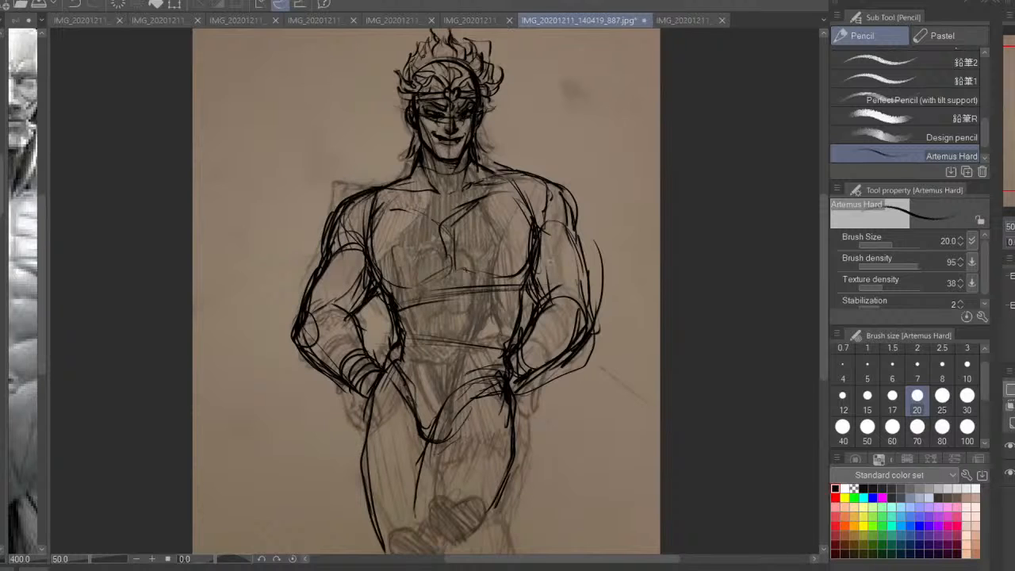
Reinforce the right arm's outer contour, inner elbow and forearm, and extend a stroke past the outer elbow
left_click_drag(564, 206, 591, 333)
mouse_move(553, 298)
left_mouse_down()
mouse_move(522, 348)
mouse_move(570, 328)
mouse_move(545, 315)
mouse_move(501, 360)
left_mouse_up()
mouse_move(599, 319)
left_mouse_down()
mouse_move(547, 374)
mouse_move(517, 387)
left_mouse_up()
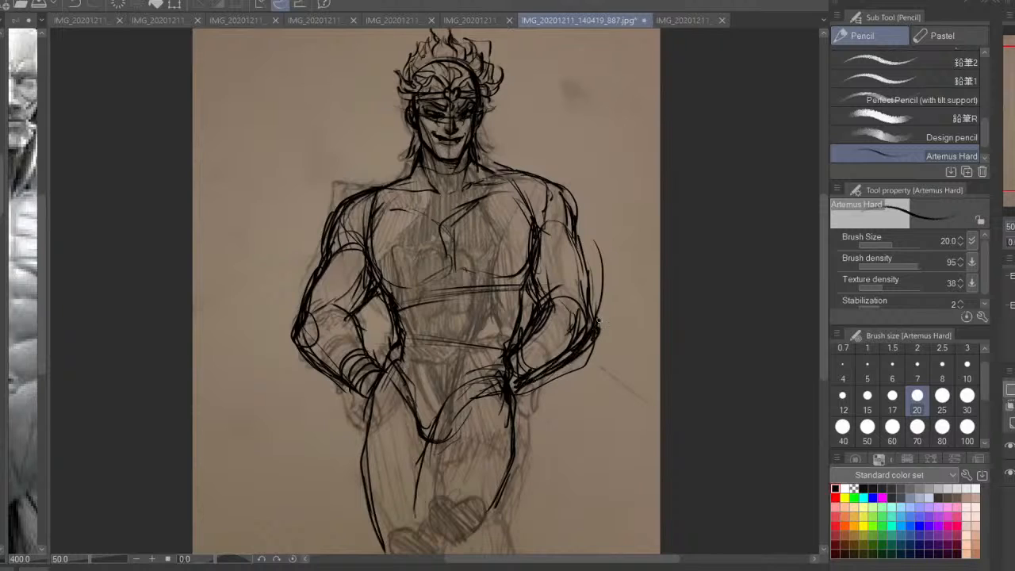
left_click_drag(593, 276, 607, 333)
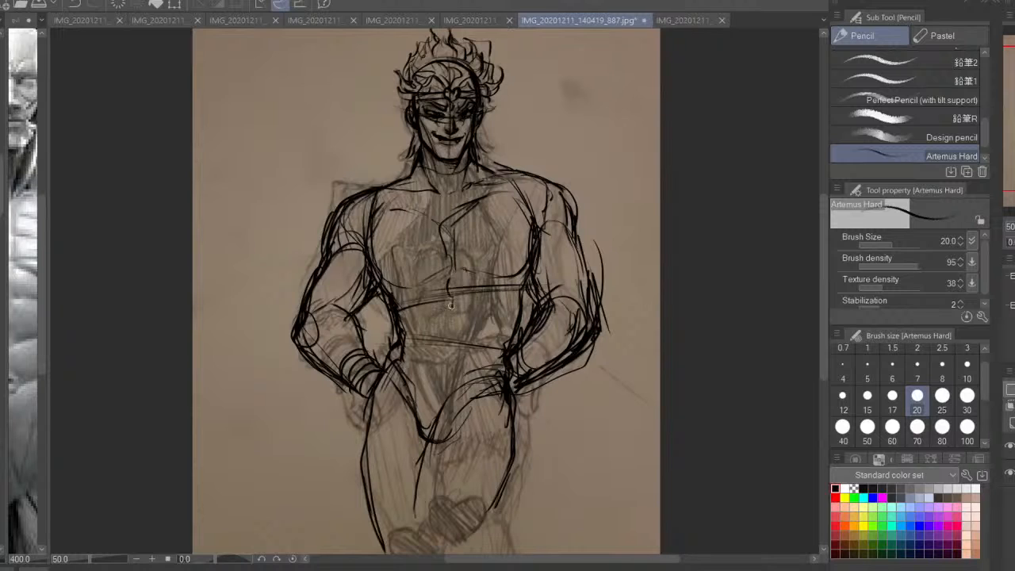
Draw the abdominal muscle divisions along the torso's centre and both sides, with short contour strokes on the flanks
mouse_move(450, 306)
left_mouse_down()
mouse_move(449, 329)
mouse_move(456, 317)
left_mouse_up()
mouse_move(417, 285)
left_mouse_down()
mouse_move(428, 319)
mouse_move(422, 351)
left_mouse_up()
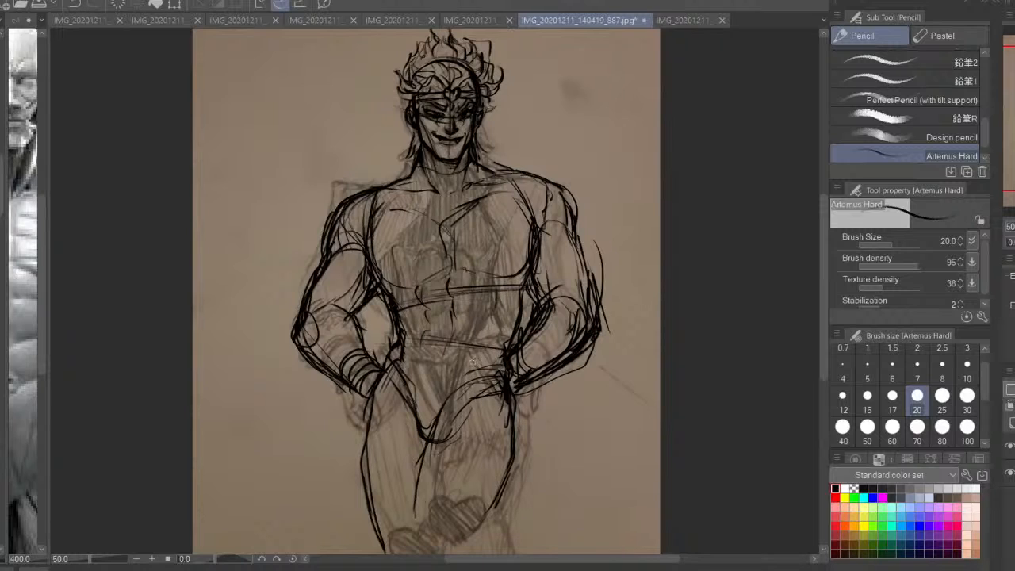
left_click_drag(485, 337, 494, 288)
left_click_drag(406, 290, 396, 343)
left_click_drag(530, 284, 503, 341)
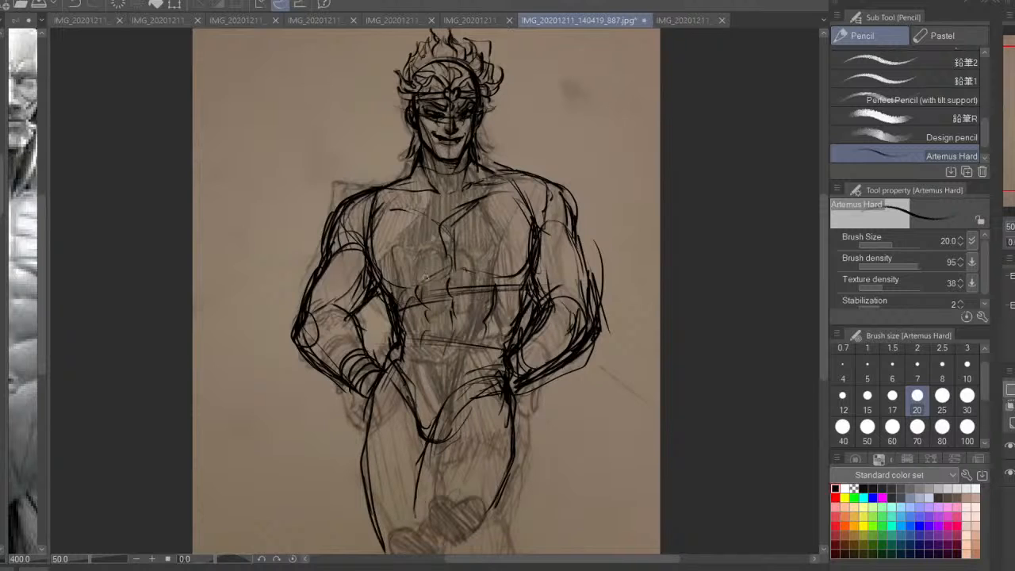
left_click_drag(380, 296, 391, 328)
Lasso the left-hand arm, torso side and thigh, shift them slightly outward, and clear the selection
key("m")
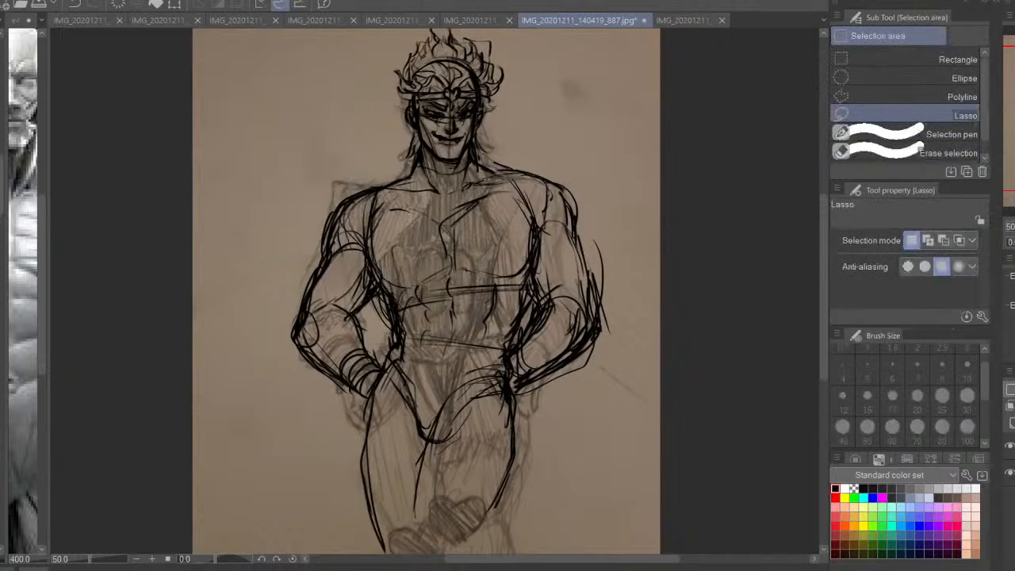
mouse_move(403, 231)
left_mouse_down()
mouse_move(352, 173)
mouse_move(321, 464)
mouse_move(346, 540)
mouse_move(398, 474)
mouse_move(428, 382)
mouse_move(440, 290)
left_mouse_up()
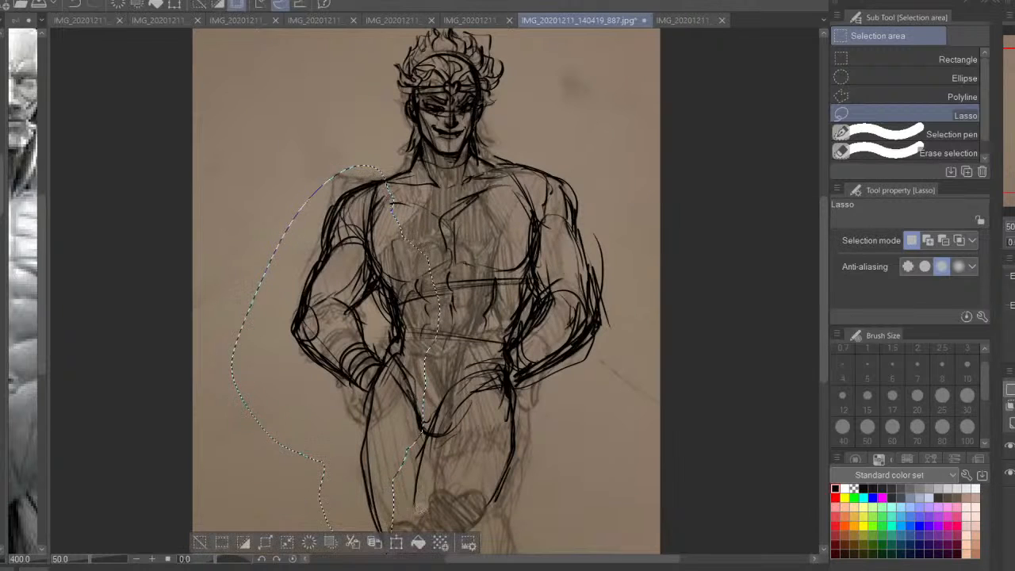
key("ctrl+t")
left_click_drag(396, 466, 390, 467)
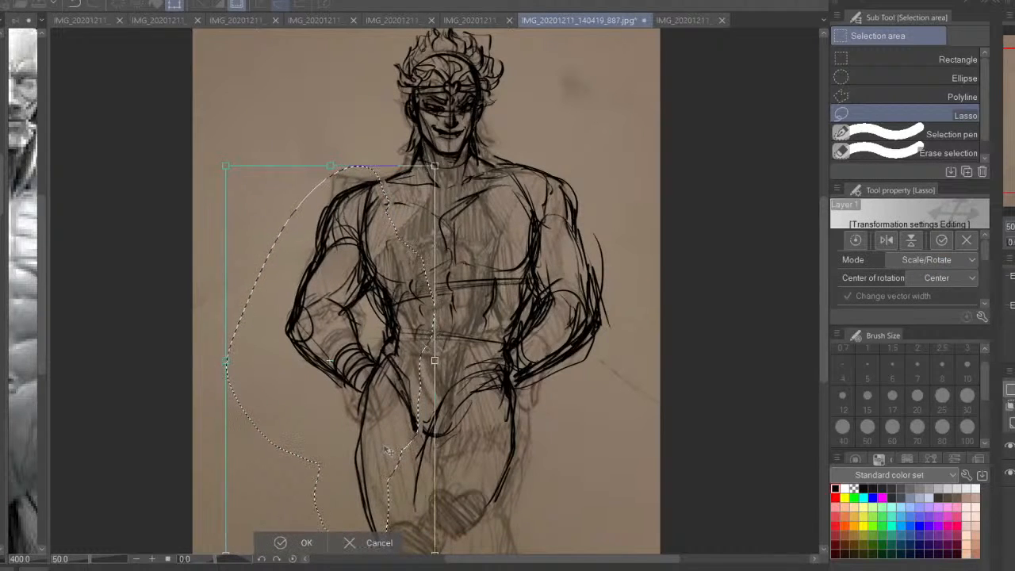
key("Return")
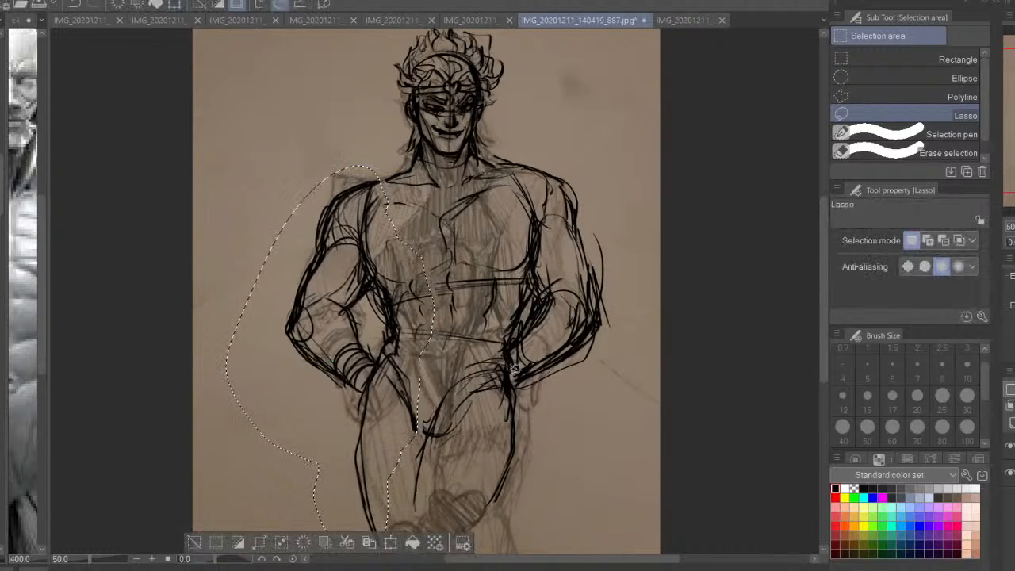
key("ctrl+z")
left_click(397, 543)
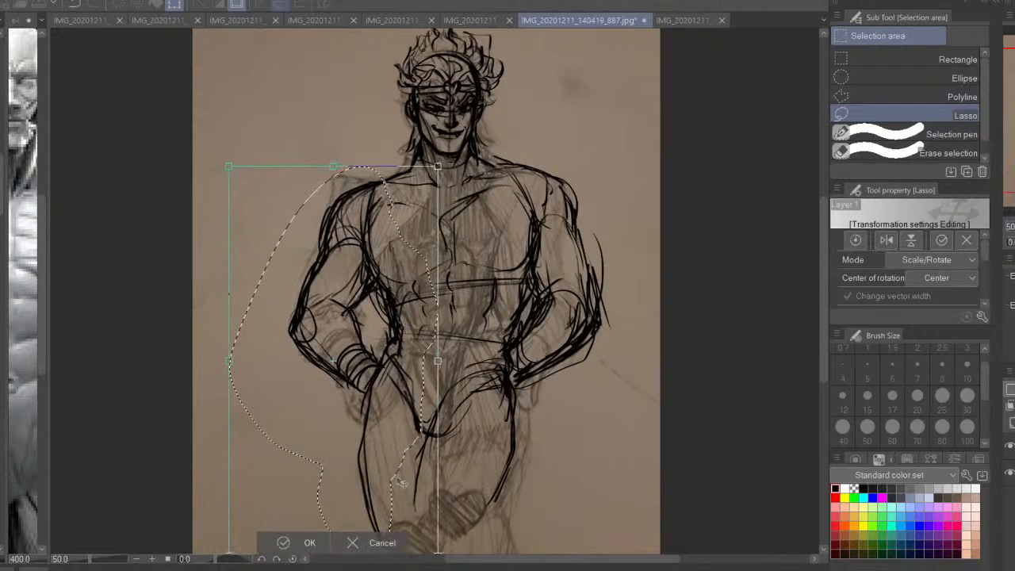
key("Return")
key("ctrl+d")
Lasso the right-hand arm, torso side and thigh, and shift them slightly outward
mouse_move(608, 164)
left_mouse_down()
mouse_move(502, 146)
mouse_move(466, 336)
mouse_move(436, 401)
mouse_move(444, 397)
mouse_move(441, 463)
mouse_move(428, 485)
left_mouse_up()
mouse_move(455, 363)
left_mouse_down()
mouse_move(406, 503)
mouse_move(525, 519)
mouse_move(624, 363)
mouse_move(589, 159)
mouse_move(520, 143)
mouse_move(503, 211)
mouse_move(480, 238)
left_mouse_up()
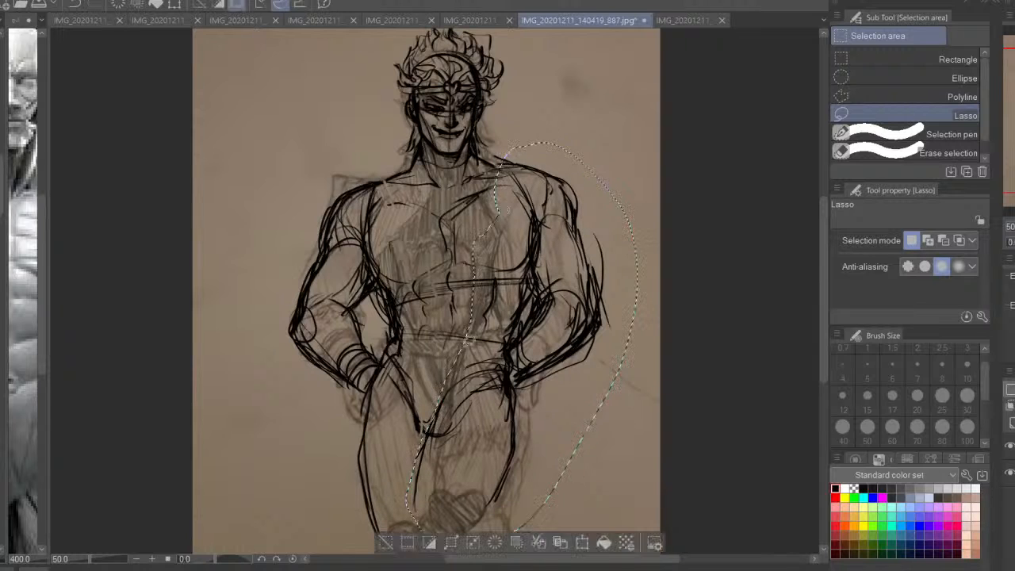
key("ctrl+t")
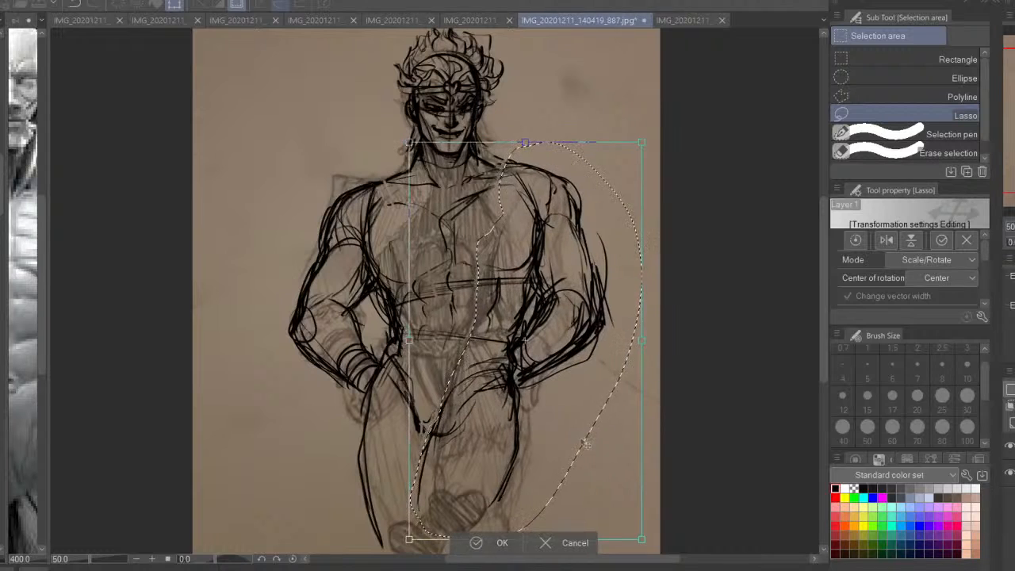
key("Return")
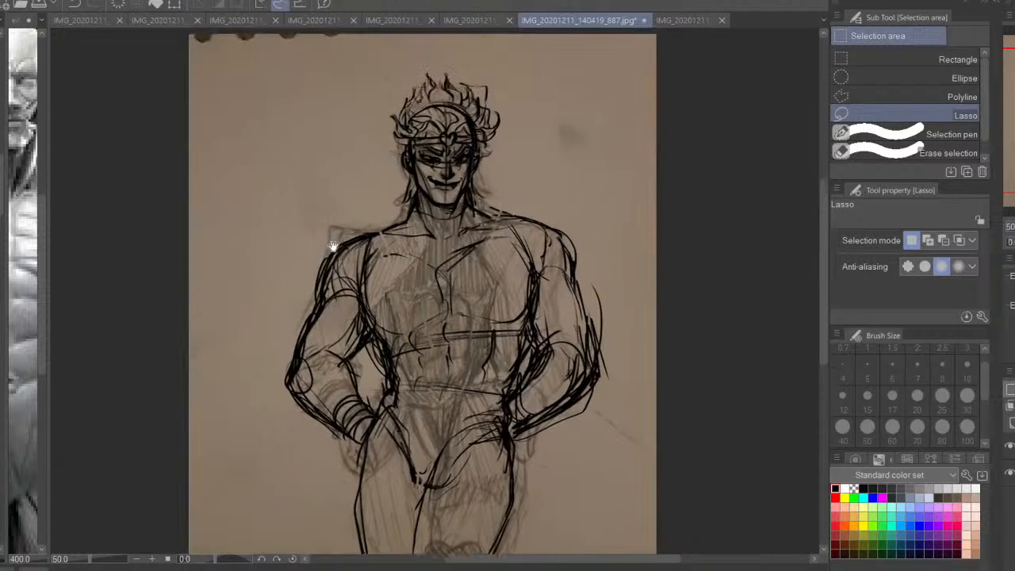
Draw rounded loops above both shoulders beside the neck with the Artemus Hard pencil
key("p")
key("ctrl+plus")
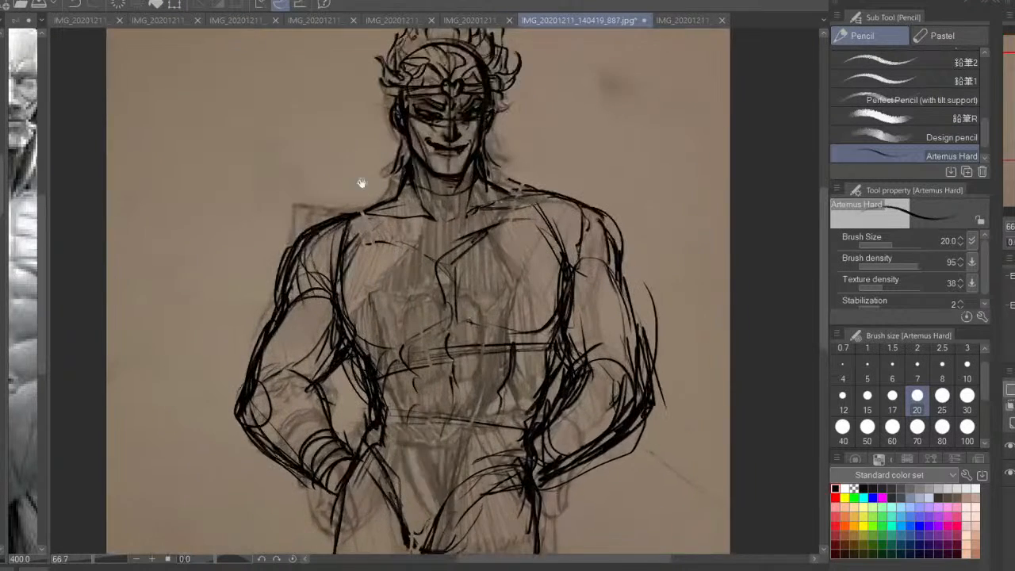
mouse_move(360, 183)
left_mouse_down()
mouse_move(374, 262)
mouse_move(396, 283)
mouse_move(382, 296)
left_mouse_up()
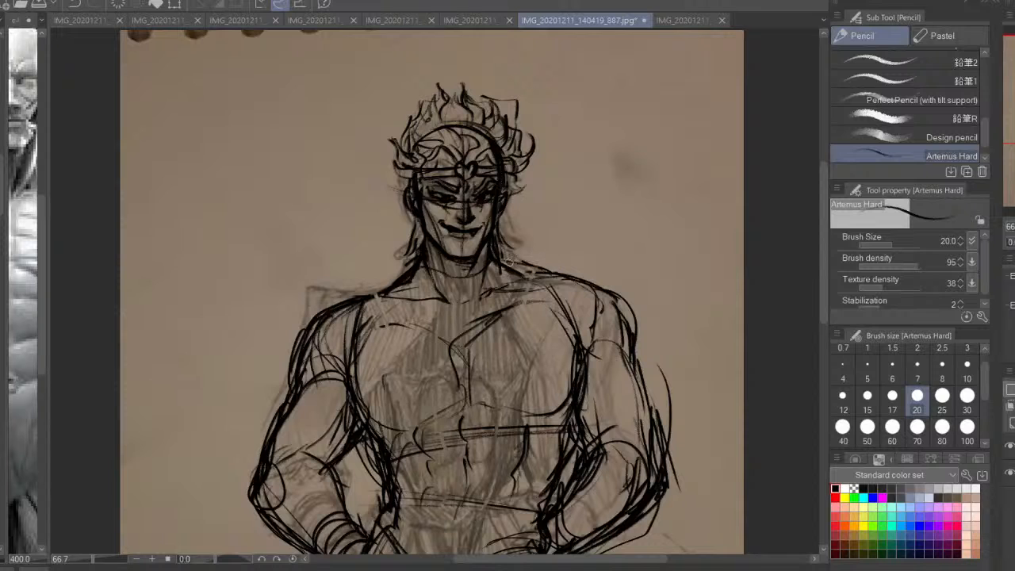
mouse_move(411, 236)
left_mouse_down()
mouse_move(356, 276)
mouse_move(389, 317)
left_mouse_up()
left_click_drag(410, 241, 348, 289)
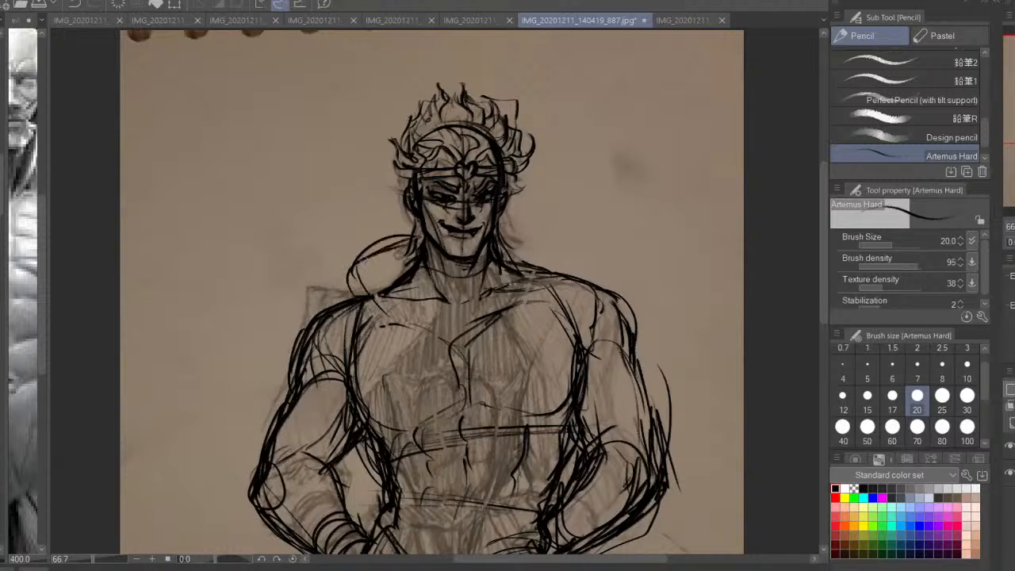
left_click_drag(367, 255, 350, 285)
mouse_move(523, 235)
left_mouse_down()
mouse_move(555, 252)
mouse_move(534, 289)
left_mouse_up()
left_click_drag(509, 219, 557, 251)
Draw long curved lines running from the neck down over both pectorals
left_click_drag(399, 288, 386, 416)
left_click_drag(390, 319, 378, 440)
left_click_drag(385, 314, 412, 270)
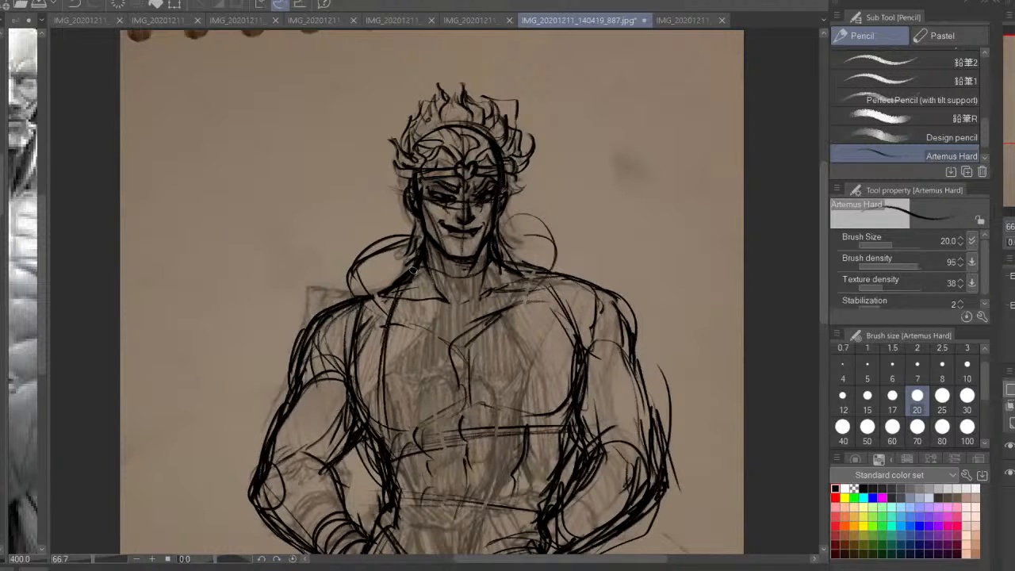
left_click_drag(529, 274, 570, 369)
Reinforce the V-shaped groin lines and the upper edges of both thighs
mouse_move(553, 478)
left_mouse_down()
mouse_move(500, 257)
mouse_move(548, 239)
left_mouse_up()
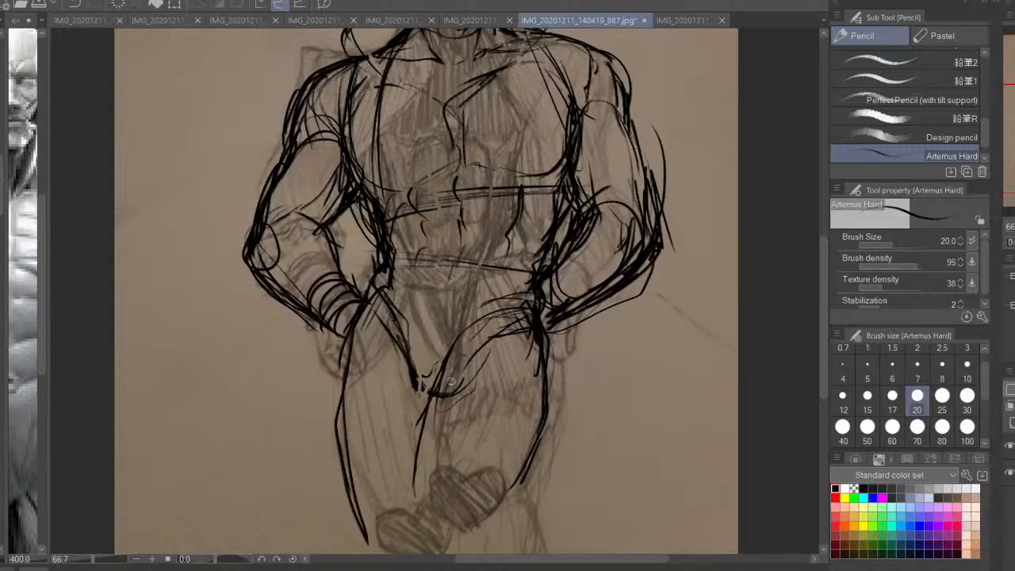
left_click_drag(435, 391, 418, 384)
mouse_move(380, 349)
left_mouse_down()
mouse_move(408, 348)
mouse_move(442, 403)
left_mouse_up()
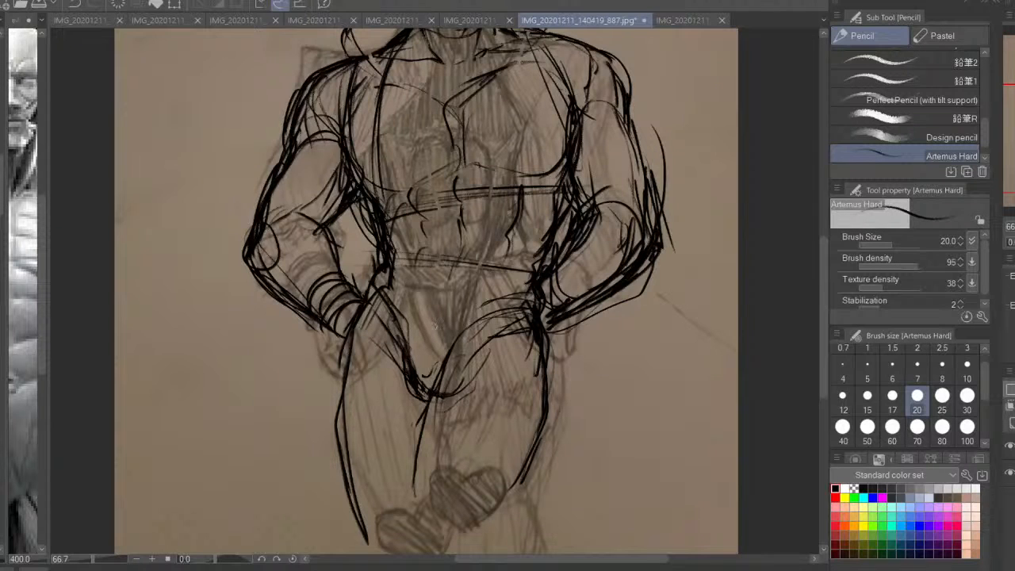
mouse_move(514, 318)
left_mouse_down()
mouse_move(435, 390)
mouse_move(475, 354)
left_mouse_up()
left_click_drag(545, 343, 543, 363)
mouse_move(510, 323)
left_mouse_down()
mouse_move(447, 371)
mouse_move(419, 444)
left_mouse_up()
Draw a heart-shaped kneepad on the right-hand knee over the faded sketch
left_click_drag(450, 474, 461, 334)
mouse_move(437, 273)
left_mouse_down()
mouse_move(428, 365)
mouse_move(453, 415)
left_mouse_up()
left_click_drag(448, 349, 450, 414)
left_click_drag(469, 365, 458, 410)
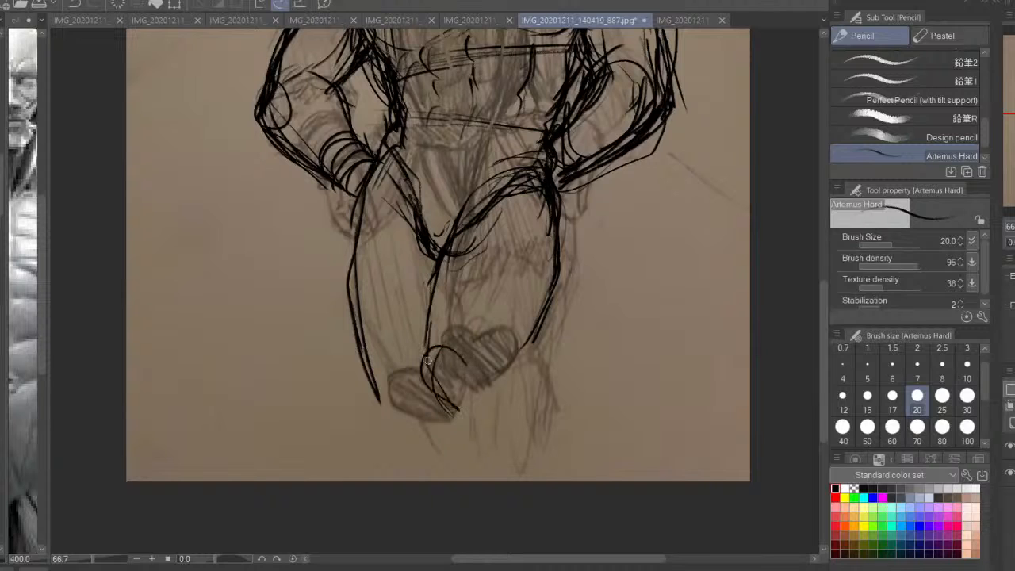
left_click_drag(425, 364, 474, 379)
left_click_drag(474, 366, 490, 398)
left_click_drag(440, 349, 428, 393)
Add muscle strokes inside the right-hand thigh and extend its outer contour around the knee
left_click_drag(461, 311, 439, 342)
left_click_drag(477, 277, 440, 341)
left_click_drag(522, 237, 529, 228)
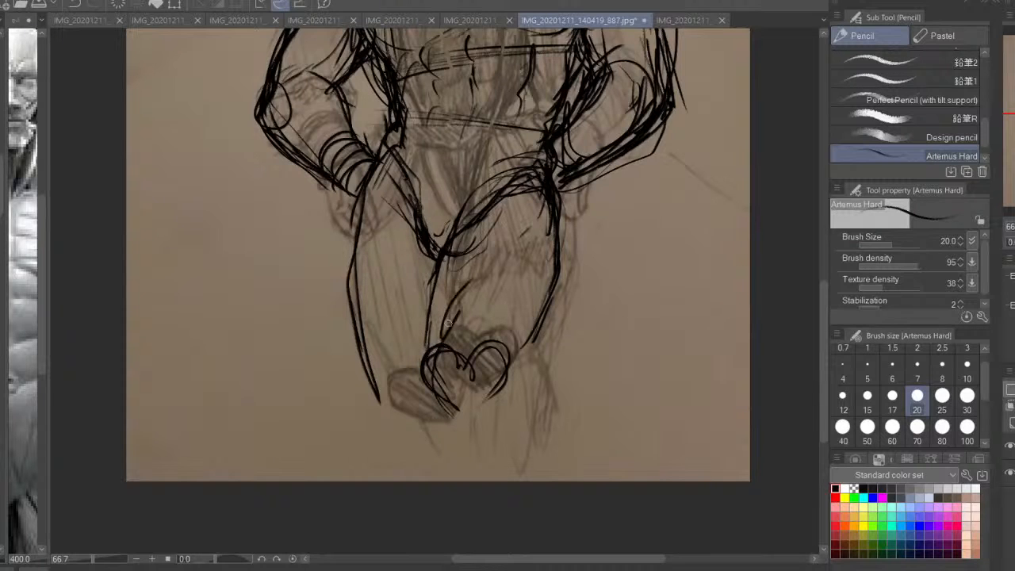
mouse_move(484, 266)
left_mouse_down()
mouse_move(449, 335)
mouse_move(517, 295)
left_mouse_up()
left_click_drag(559, 265, 547, 346)
left_click_drag(547, 344, 512, 371)
Reinforce the left-hand thigh's contours, draw a heart-shaped kneepad on its knee, and start the lower leg lines
left_click_drag(438, 290, 423, 354)
left_click_drag(357, 306, 392, 422)
left_click_drag(377, 389, 402, 468)
mouse_move(374, 428)
left_mouse_down()
mouse_move(405, 397)
mouse_move(417, 404)
left_mouse_up()
mouse_move(440, 379)
left_mouse_down()
mouse_move(427, 432)
mouse_move(441, 406)
mouse_move(379, 396)
left_mouse_up()
mouse_move(446, 401)
left_mouse_down()
mouse_move(469, 410)
mouse_move(493, 389)
mouse_move(481, 456)
left_mouse_up()
Redraw the lower edge of the right-hand knee and the start of its calf
mouse_move(516, 367)
left_mouse_down()
mouse_move(544, 356)
mouse_move(566, 436)
mouse_move(536, 438)
left_mouse_up()
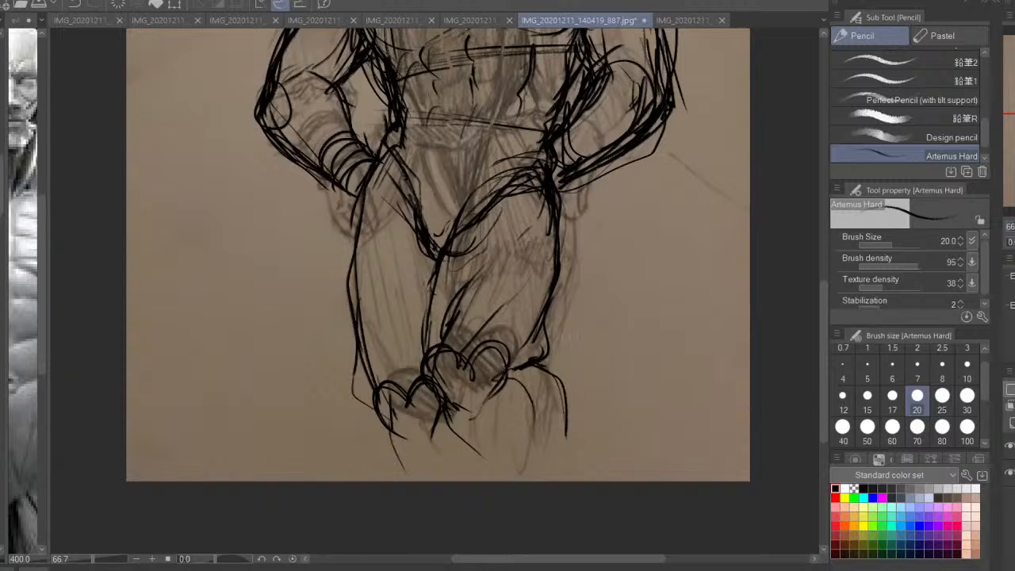
key("ctrl+z")
key("ctrl+z")
left_click_drag(524, 372, 490, 398)
left_click_drag(528, 374, 501, 395)
mouse_move(532, 365)
left_mouse_down()
mouse_move(552, 384)
mouse_move(570, 454)
left_mouse_up()
Reinforce the left-hand leg's inner contour from the thigh to the heart kneepad
left_click_drag(440, 298, 427, 345)
left_click_drag(422, 342, 435, 410)
left_click_drag(414, 275, 435, 398)
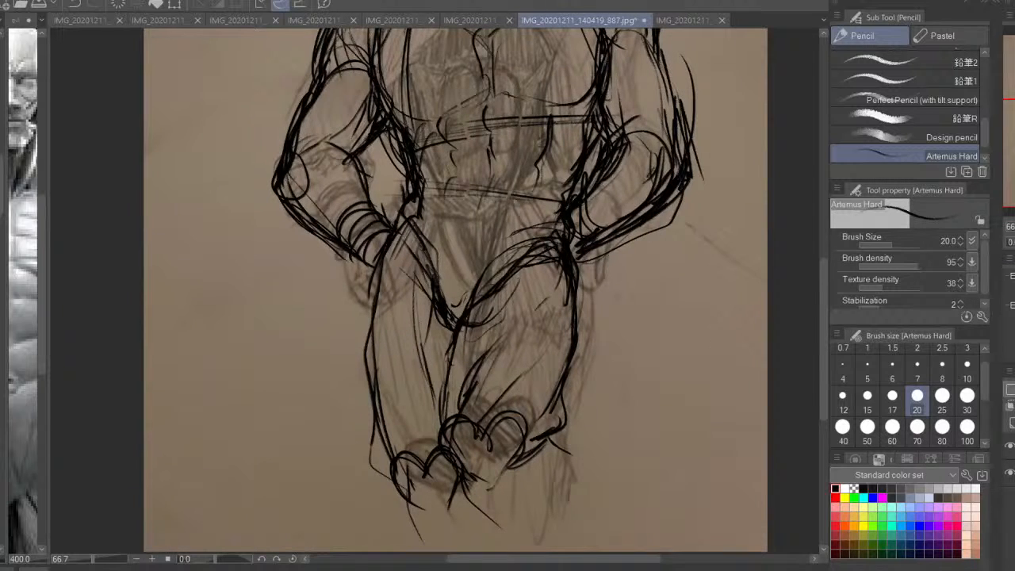
Mirror the canvas view horizontally and darken the right-hand hip and groin line down to the crotch
key("h")
mouse_move(496, 314)
left_mouse_down()
mouse_move(553, 379)
mouse_move(497, 364)
left_mouse_up()
left_click_drag(509, 358, 478, 401)
key("ctrl+z")
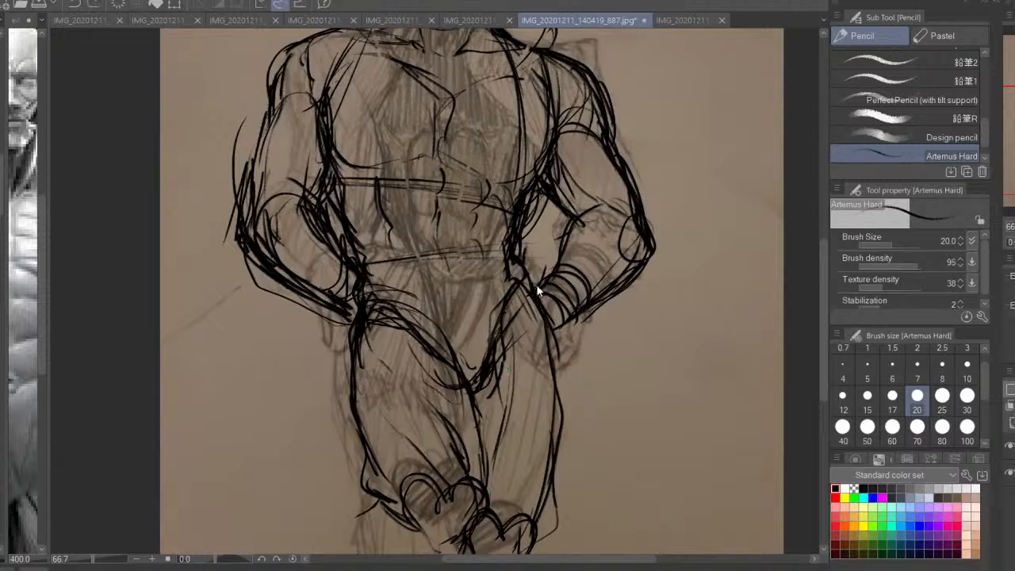
key("ctrl+z")
left_click_drag(523, 267, 539, 288)
left_click_drag(531, 297, 473, 405)
left_click_drag(515, 280, 471, 404)
mouse_move(517, 265)
left_mouse_down()
mouse_move(537, 284)
mouse_move(528, 342)
left_mouse_up()
mouse_move(540, 316)
left_mouse_down()
mouse_move(522, 381)
mouse_move(573, 388)
mouse_move(556, 479)
left_mouse_up()
left_click_drag(551, 333, 577, 390)
left_click_drag(576, 390, 547, 518)
key("ctrl+z")
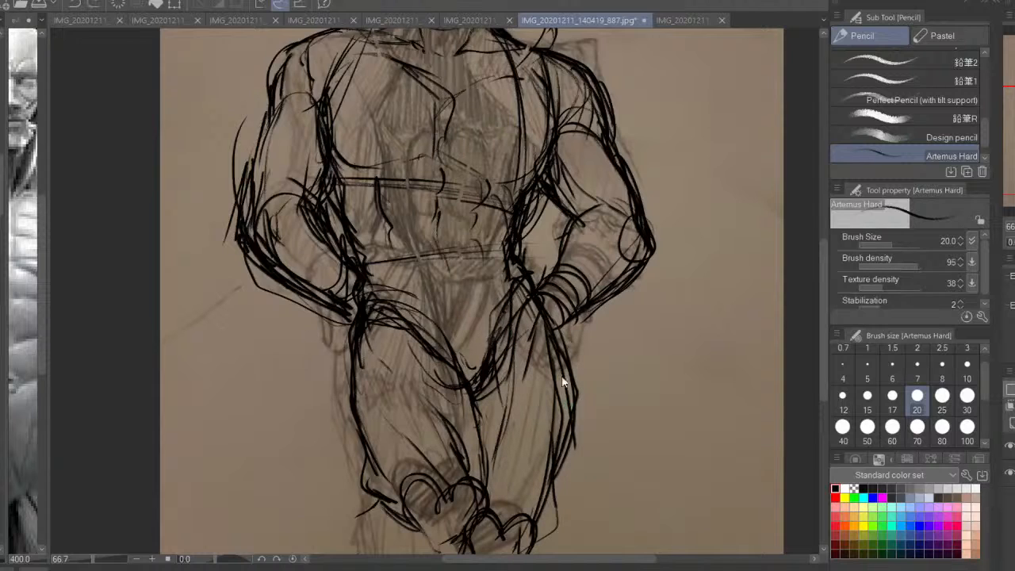
key("ctrl+z")
key("ctrl+z")
Draw fuller outer contours on both thighs down toward the knees
mouse_move(549, 336)
left_mouse_down()
mouse_move(573, 453)
mouse_move(557, 488)
left_mouse_up()
left_click_drag(360, 368, 364, 467)
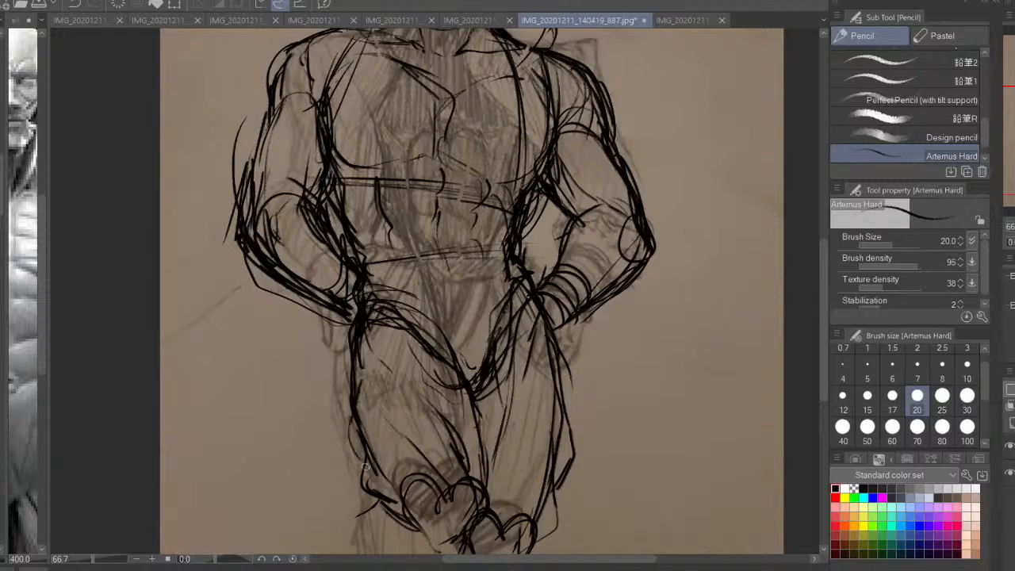
Hide the photographed sketch to check the line art on its own, and show it again
left_click(1009, 473)
left_click_drag(505, 342, 532, 411)
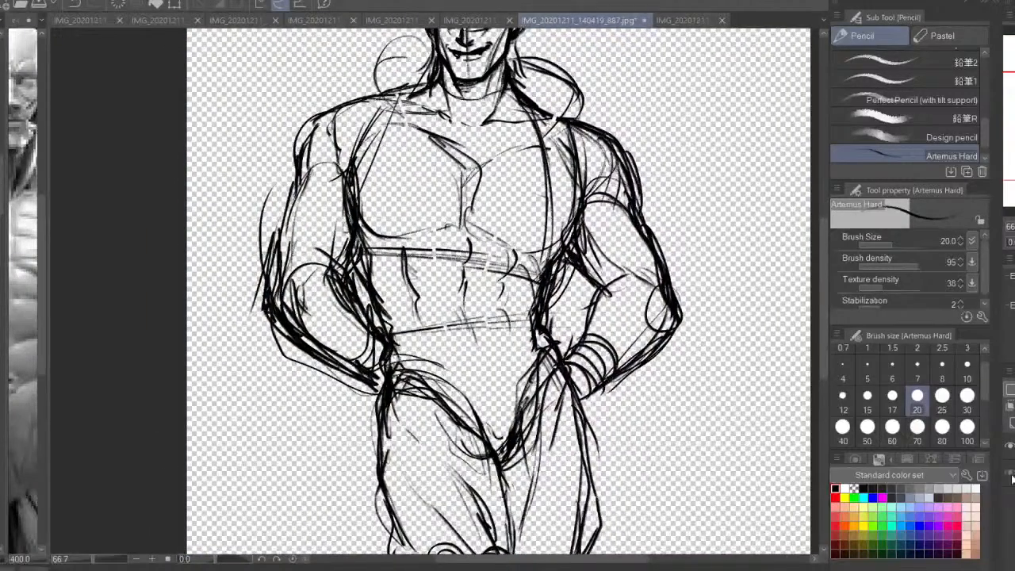
left_click(1010, 474)
Fill the layer between the photo and the line art with white to fade the original sketch
key("g")
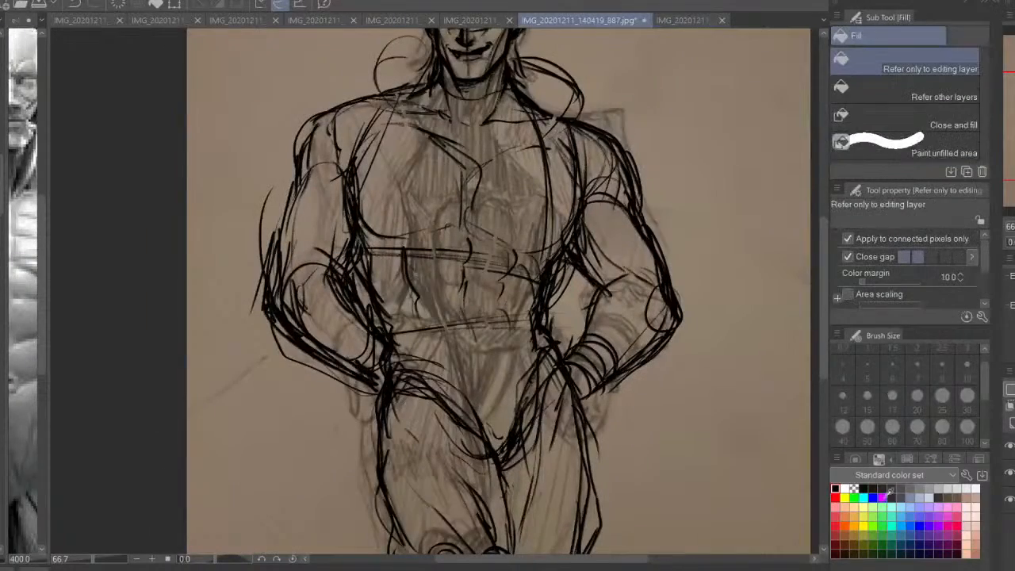
left_click(845, 489)
left_click(742, 477)
key("ctrl+z")
left_click(743, 477)
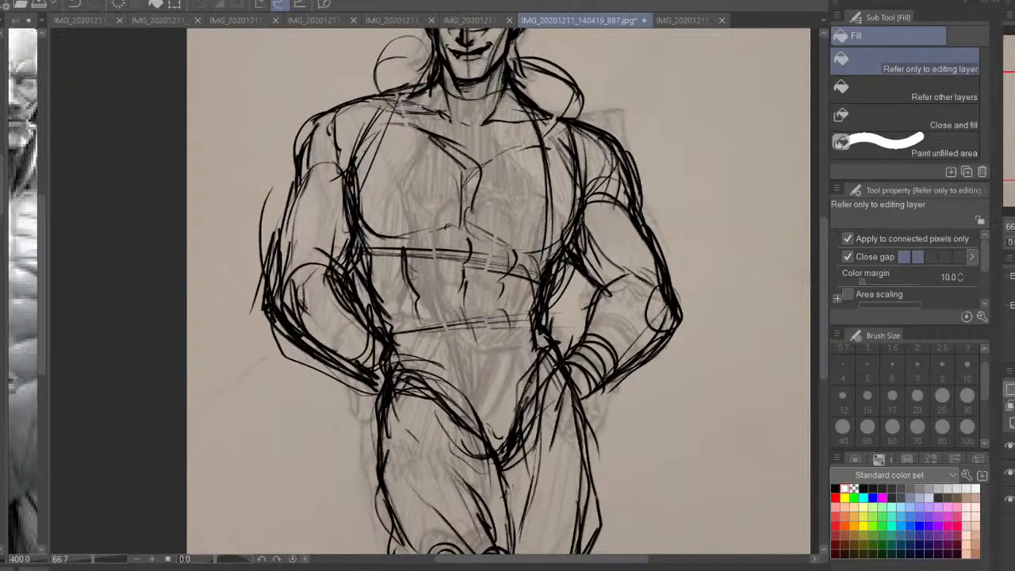
Sketch a curved belt line in black at the left-hand hip and add short hatching at the crotch
scroll(520, 320, "up", 2)
key("p")
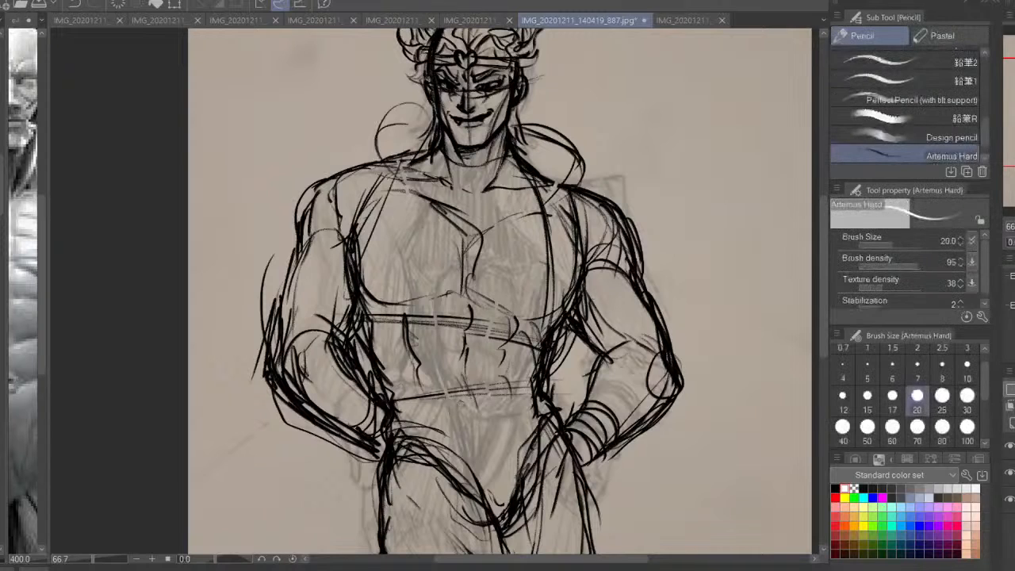
left_click_drag(397, 447, 434, 432)
left_click_drag(417, 435, 424, 383)
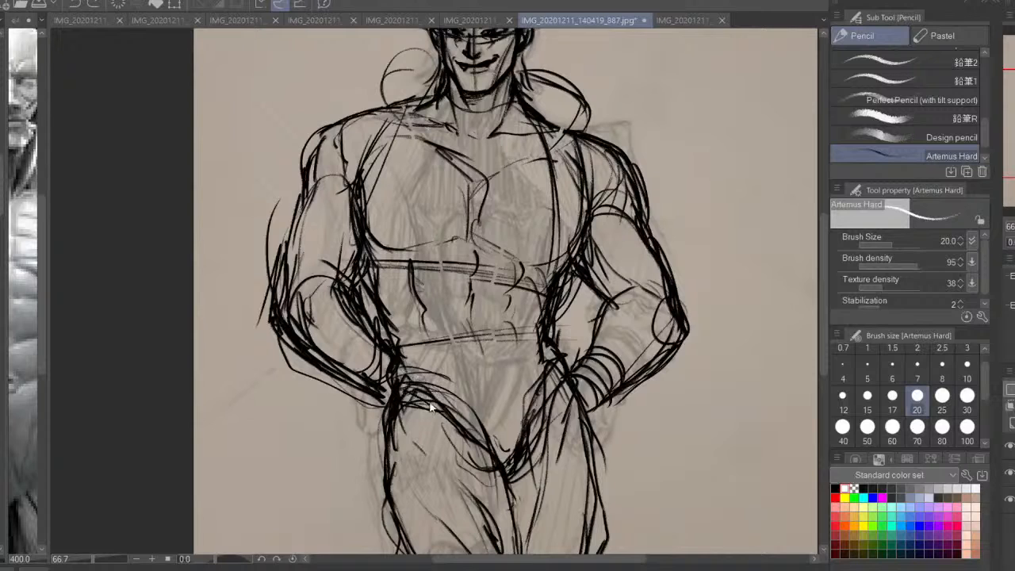
left_click(834, 488)
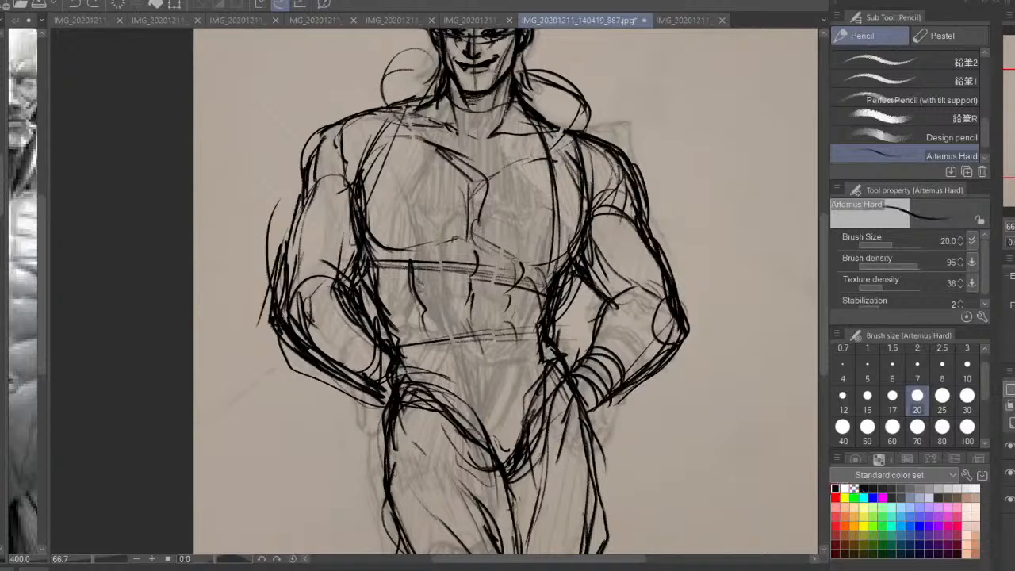
left_click_drag(390, 383, 447, 374)
mouse_move(539, 360)
left_mouse_down()
mouse_move(527, 420)
mouse_move(501, 464)
left_mouse_up()
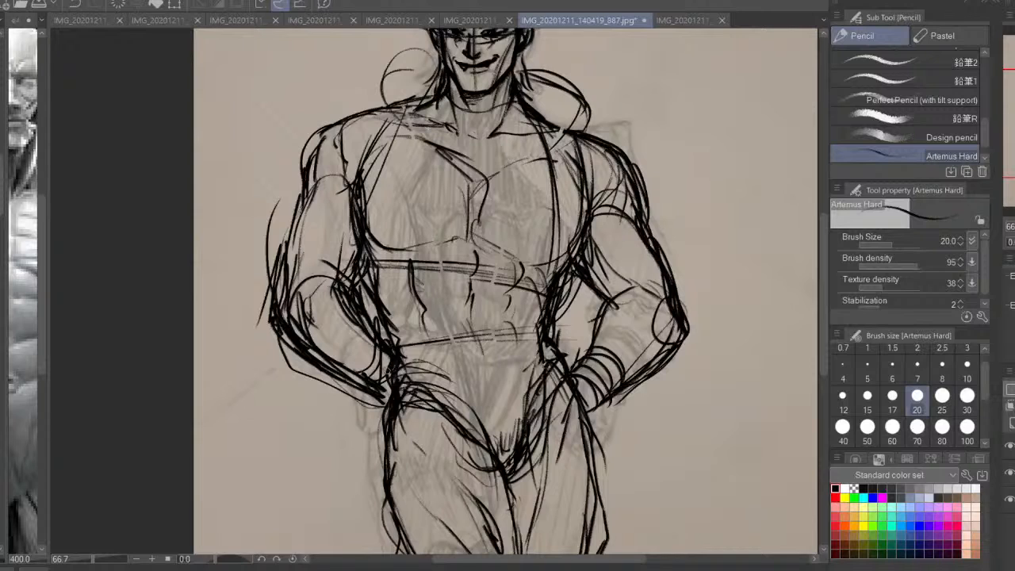
Draw the belt's upper edge across the hips with a heart-shaped buckle at the centre
mouse_move(384, 369)
left_mouse_down()
mouse_move(504, 374)
mouse_move(501, 419)
mouse_move(475, 371)
mouse_move(474, 385)
mouse_move(400, 359)
mouse_move(475, 402)
left_mouse_up()
left_click_drag(528, 378, 547, 356)
left_click_drag(548, 385, 562, 363)
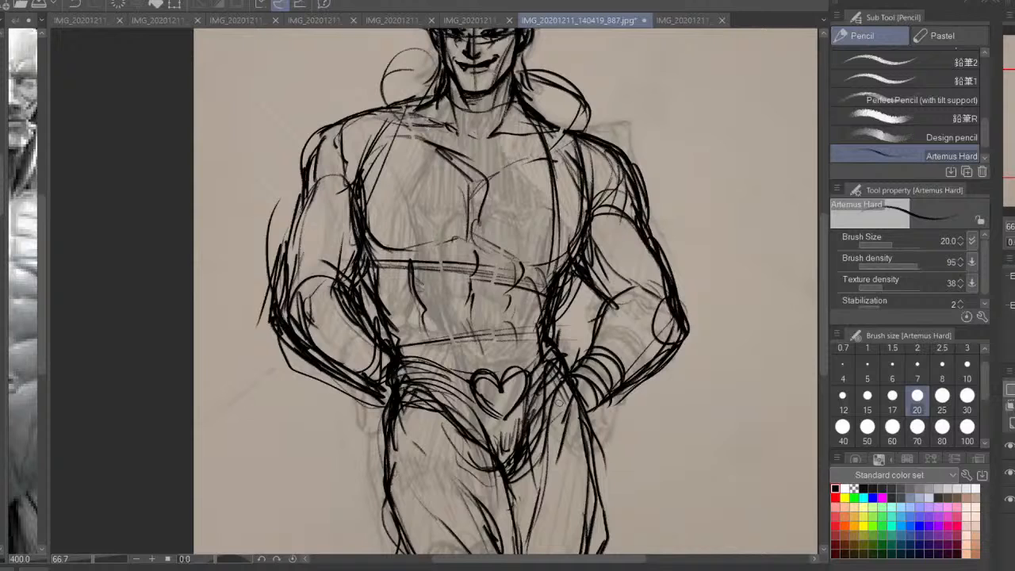
Erase stray lines on the belt on both sides of the heart buckle using transparent colour at brush size 70
left_click(853, 489)
left_click(916, 426)
mouse_move(463, 366)
left_mouse_down()
mouse_move(404, 373)
mouse_move(456, 378)
left_mouse_up()
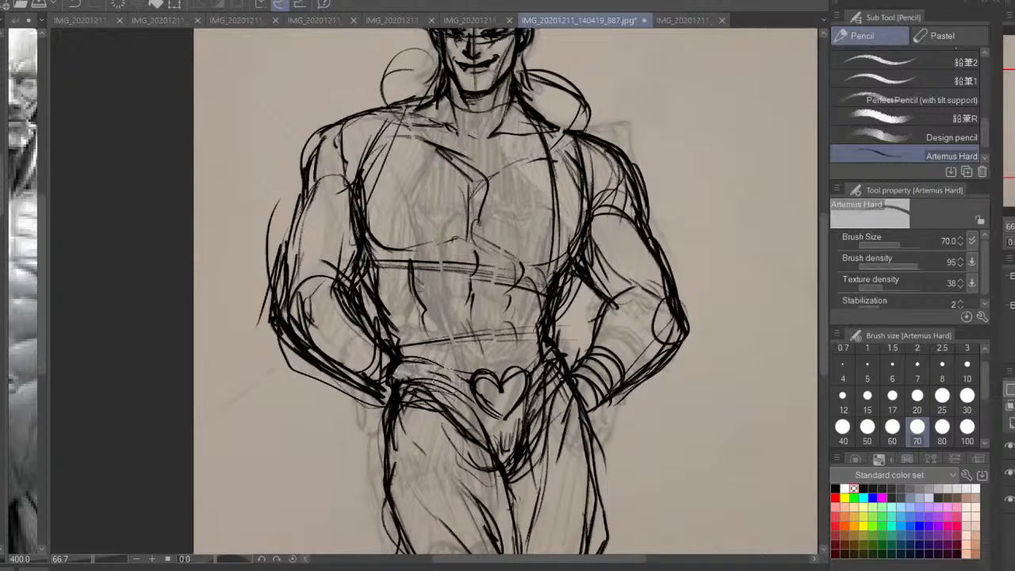
mouse_move(555, 373)
left_mouse_down()
mouse_move(547, 349)
mouse_move(539, 354)
left_mouse_up()
Add dark shading strokes to the belt on both sides of the heart buckle at brush size 40
left_click(843, 488)
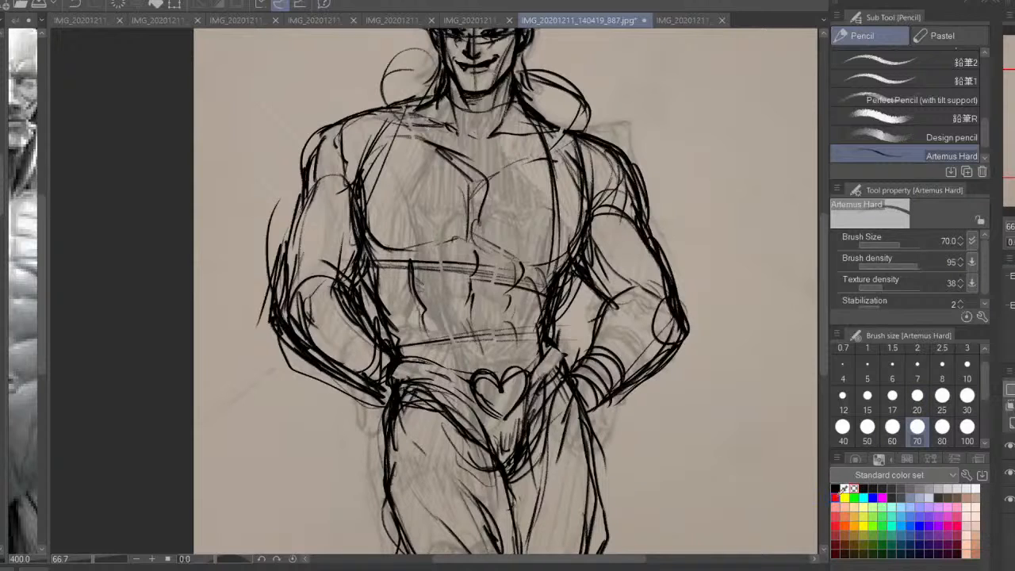
left_click(842, 426)
mouse_move(476, 389)
left_mouse_down()
mouse_move(396, 376)
mouse_move(429, 382)
left_mouse_up()
mouse_move(416, 361)
left_mouse_down()
mouse_move(406, 380)
mouse_move(459, 385)
left_mouse_up()
left_click_drag(547, 368, 538, 384)
left_click_drag(555, 347, 529, 373)
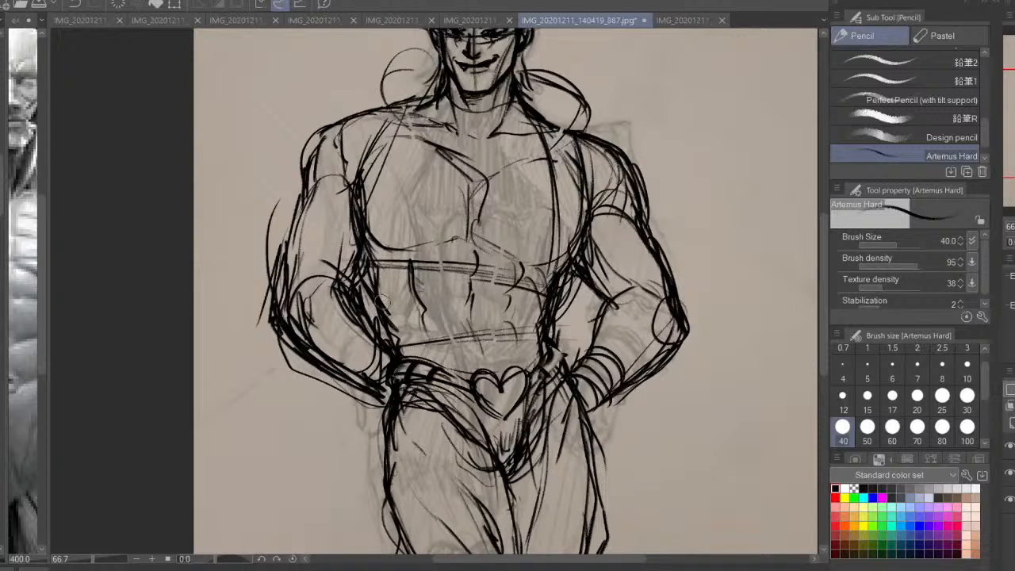
Add thick rib-muscle strokes on the left-hand flank and darken the adjacent edge of the abdominals
left_click_drag(381, 266, 375, 297)
mouse_move(379, 276)
left_mouse_down()
mouse_move(411, 260)
mouse_move(379, 314)
left_mouse_up()
key("ctrl+z")
mouse_move(438, 244)
left_mouse_down()
mouse_move(412, 278)
mouse_move(414, 320)
left_mouse_up()
Reinforce the left-hand pectoral's lower edge, the upper chest line beside the sternum, and the left-hand arm's contours
left_click_drag(516, 291, 516, 365)
left_click_drag(375, 301, 394, 315)
mouse_move(481, 247)
left_mouse_down()
mouse_move(488, 265)
mouse_move(547, 227)
left_mouse_up()
mouse_move(377, 235)
left_mouse_down()
mouse_move(359, 285)
mouse_move(308, 258)
mouse_move(280, 325)
left_mouse_up()
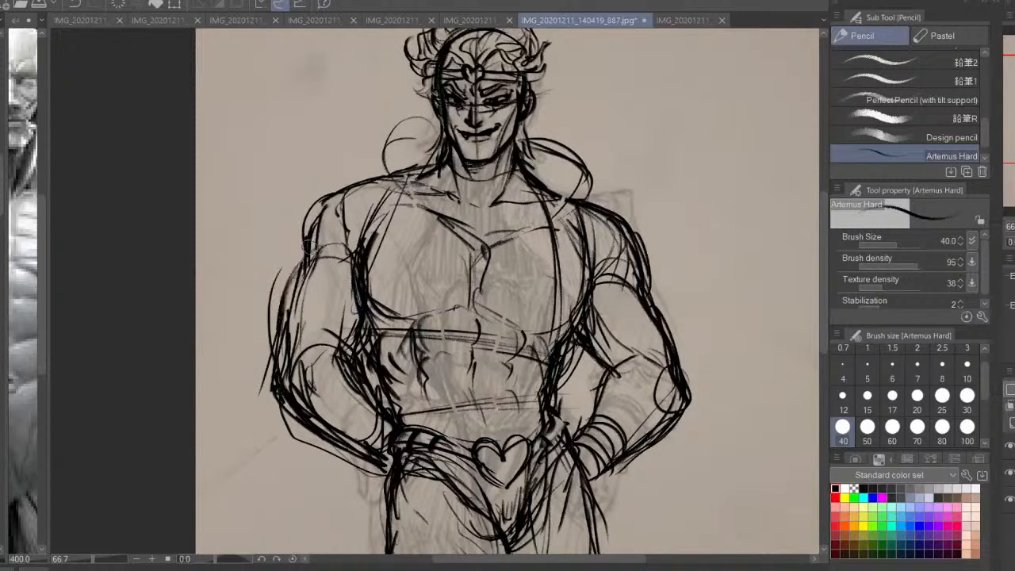
Reinforce the outer contours of the standing man's left-hand shoulder and upper arm with dark pencil strokes
left_click_drag(309, 247, 273, 367)
left_click_drag(313, 230, 287, 315)
left_click_drag(329, 204, 300, 244)
left_click_drag(330, 199, 308, 225)
mouse_move(401, 173)
left_mouse_down()
mouse_move(313, 209)
mouse_move(296, 255)
left_mouse_up()
left_click_drag(319, 386, 315, 367)
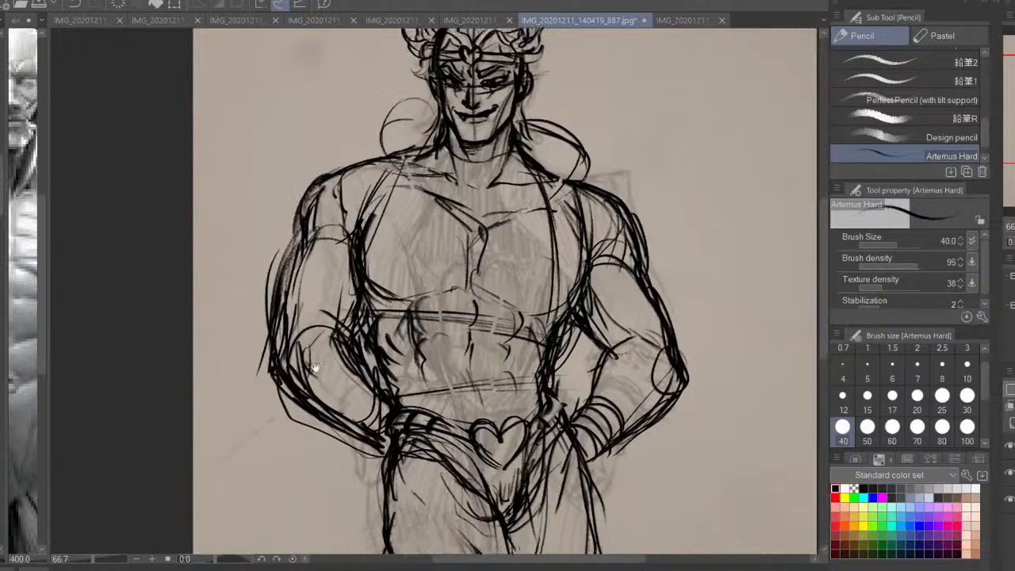
Darken the left-hand forearm, add angular elbow accents on both arms, and strengthen the inner edge of the right-hand forearm
mouse_move(287, 326)
left_mouse_down()
mouse_move(274, 401)
mouse_move(357, 437)
left_mouse_up()
left_click_drag(615, 412, 617, 424)
left_click_drag(664, 403, 626, 442)
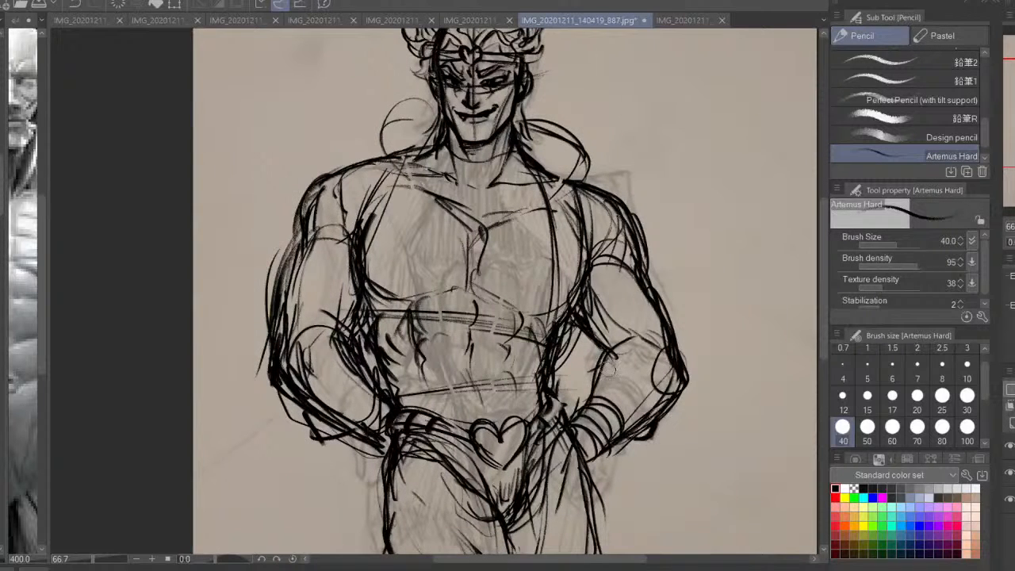
left_click_drag(612, 365, 587, 398)
mouse_move(684, 354)
left_mouse_down()
mouse_move(703, 251)
mouse_move(682, 260)
left_mouse_up()
mouse_move(628, 244)
left_mouse_down()
mouse_move(646, 258)
mouse_move(622, 268)
left_mouse_up()
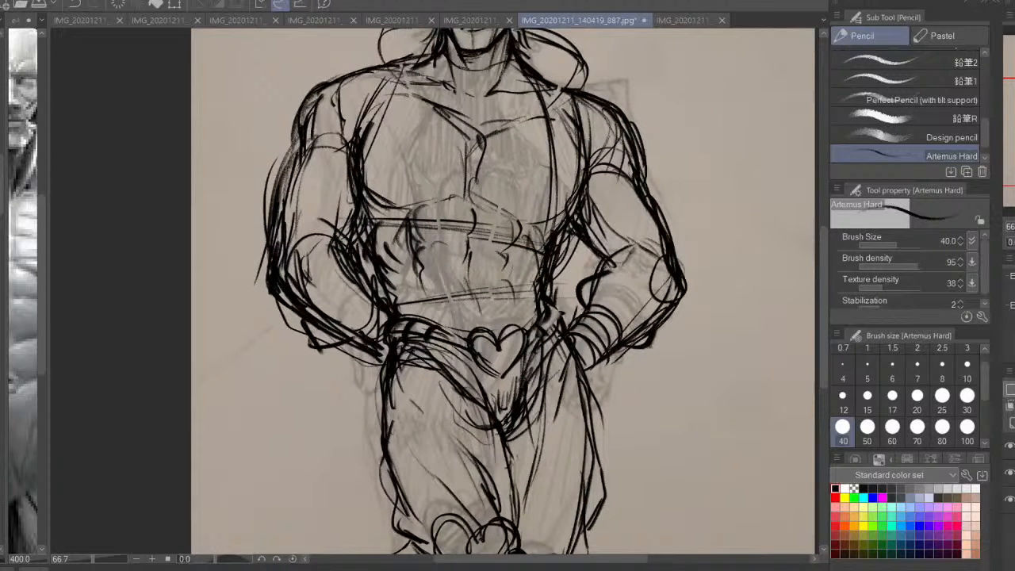
Widen both outer thighs with heavier contour strokes and extend the lines down the sides of the knees
key("ctrl+0")
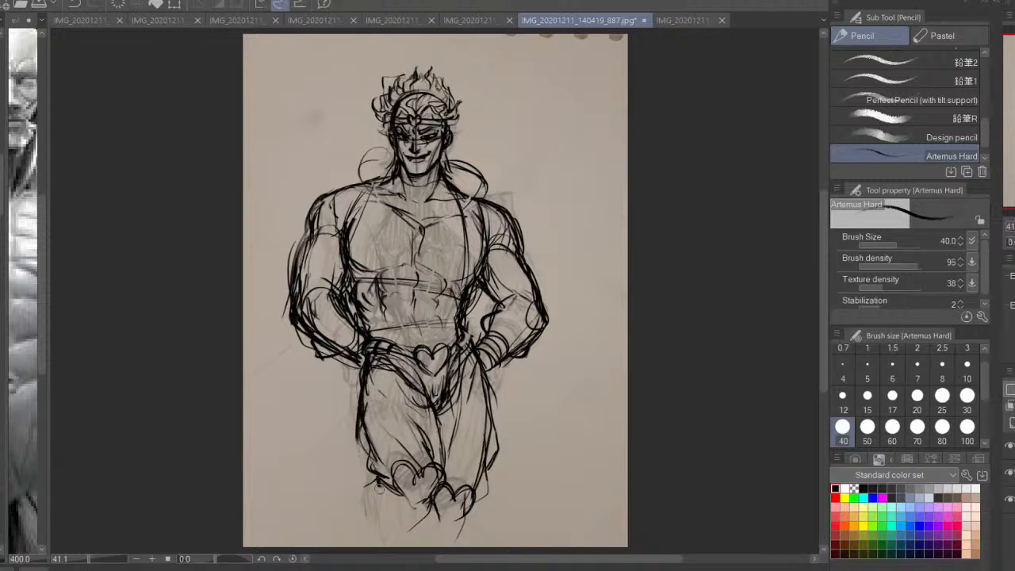
mouse_move(361, 369)
left_mouse_down()
mouse_move(347, 436)
mouse_move(379, 488)
left_mouse_up()
left_click_drag(504, 403, 501, 442)
mouse_move(476, 369)
left_mouse_down()
mouse_move(504, 432)
mouse_move(473, 494)
mouse_move(482, 522)
mouse_move(465, 536)
left_mouse_up()
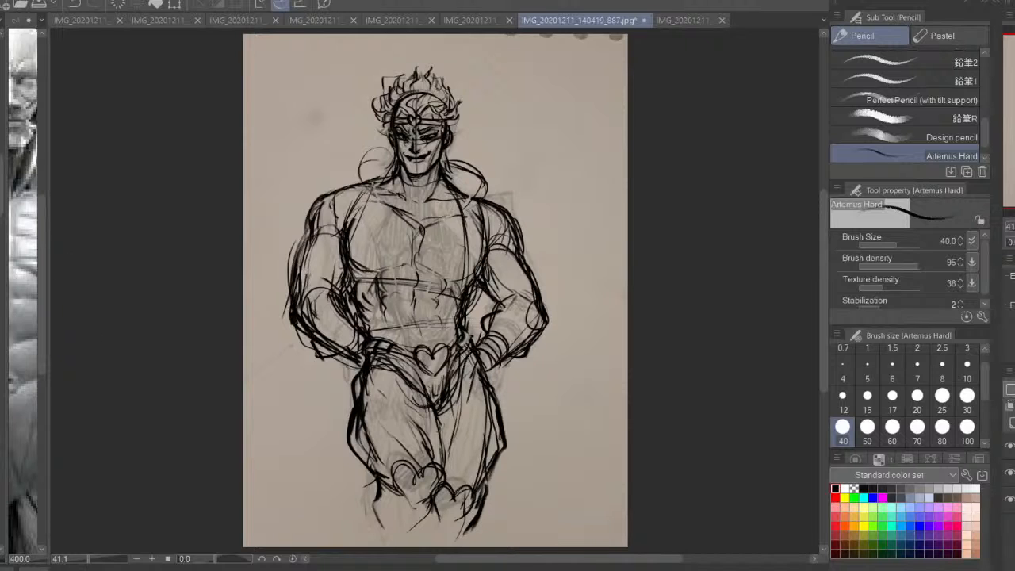
Lasso the right-hand kneepad and lower leg, adjust them with a Scale/Rotate transform, and clear the selection
key("m")
mouse_move(501, 512)
left_mouse_down()
mouse_move(502, 484)
mouse_move(481, 445)
mouse_move(449, 449)
mouse_move(438, 513)
mouse_move(479, 499)
left_mouse_up()
key("ctrl+t")
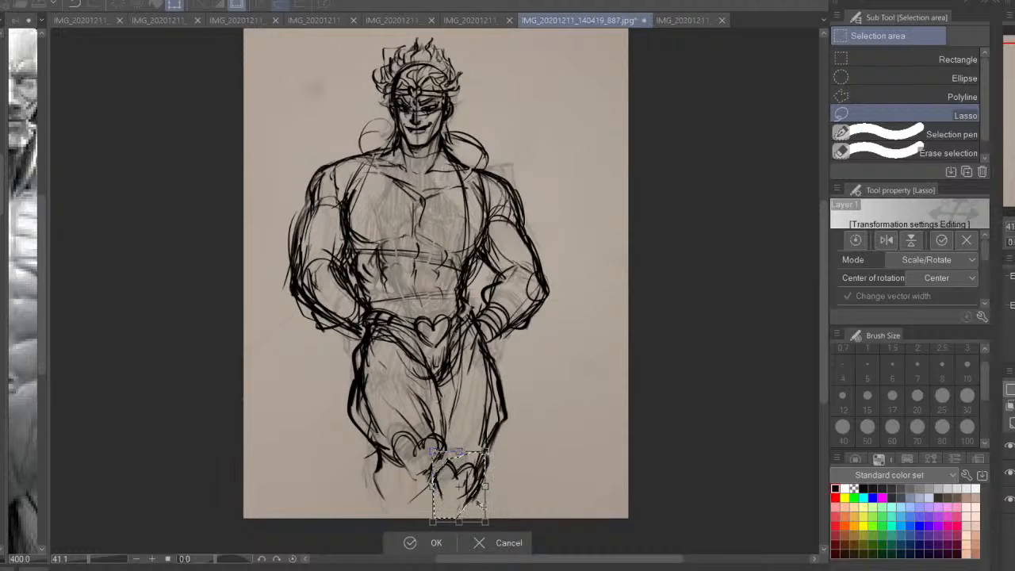
key("Return")
key("ctrl+d")
key("p")
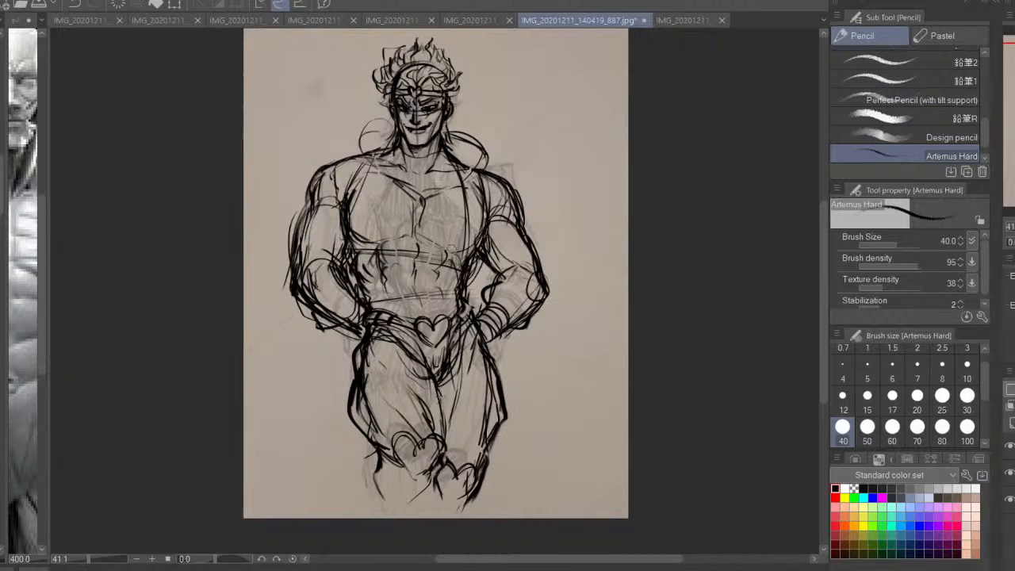
Draw a vertical strap down the left-hand side of the chest and darken the loop and trapezius line above that shoulder
left_click_drag(468, 234, 485, 298)
left_click_drag(363, 176, 364, 272)
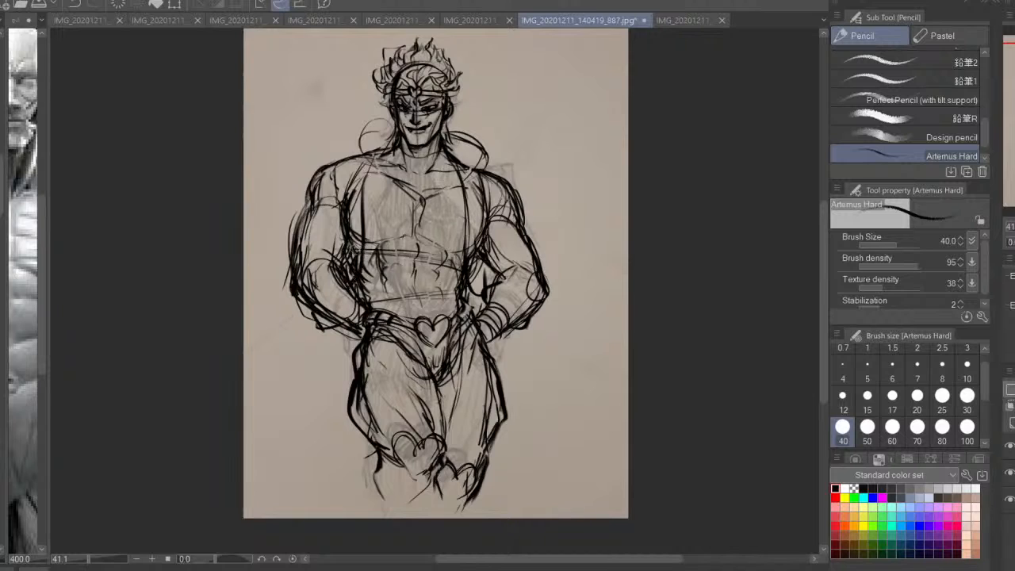
left_click_drag(367, 155, 363, 198)
left_click_drag(384, 120, 360, 152)
mouse_move(391, 121)
left_mouse_down()
mouse_move(361, 157)
mouse_move(363, 178)
left_mouse_up()
left_click_drag(486, 161, 487, 188)
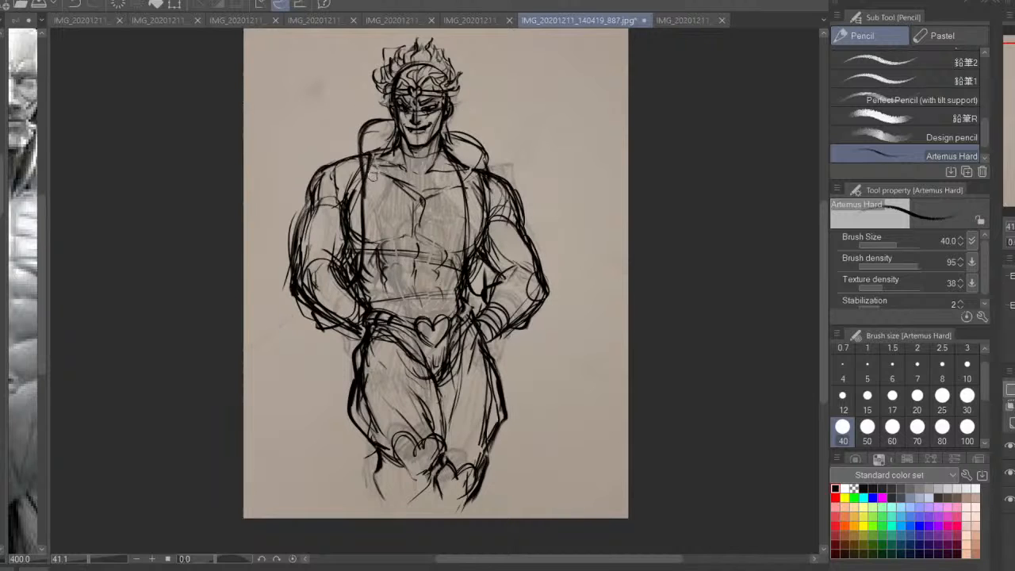
left_click_drag(362, 145, 335, 166)
Save and close the standing man's artwork and bring up the two-women drawing IMG_20201211_140254_969.jpg
key("ctrl+s")
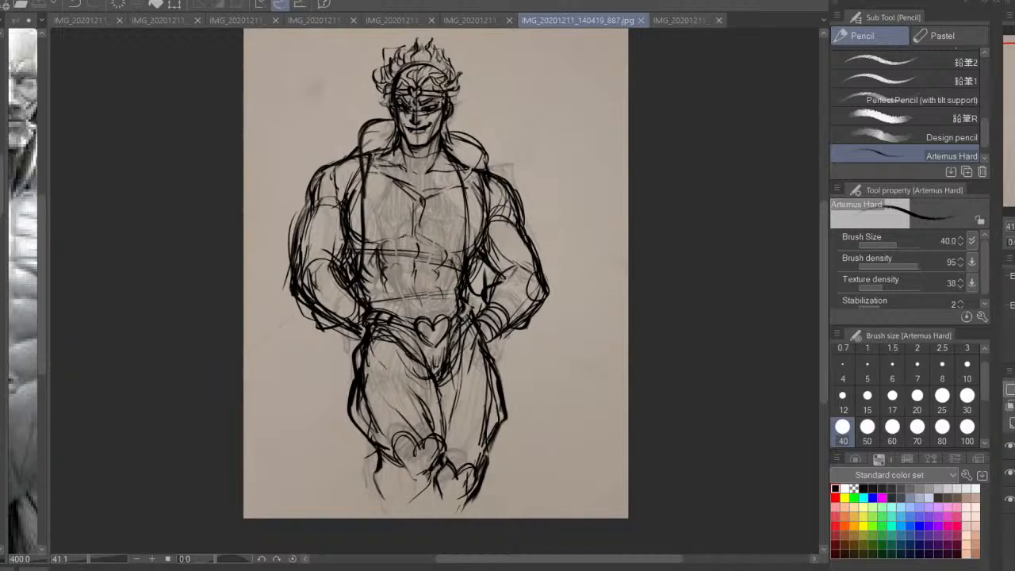
left_click(641, 20)
left_click(498, 22)
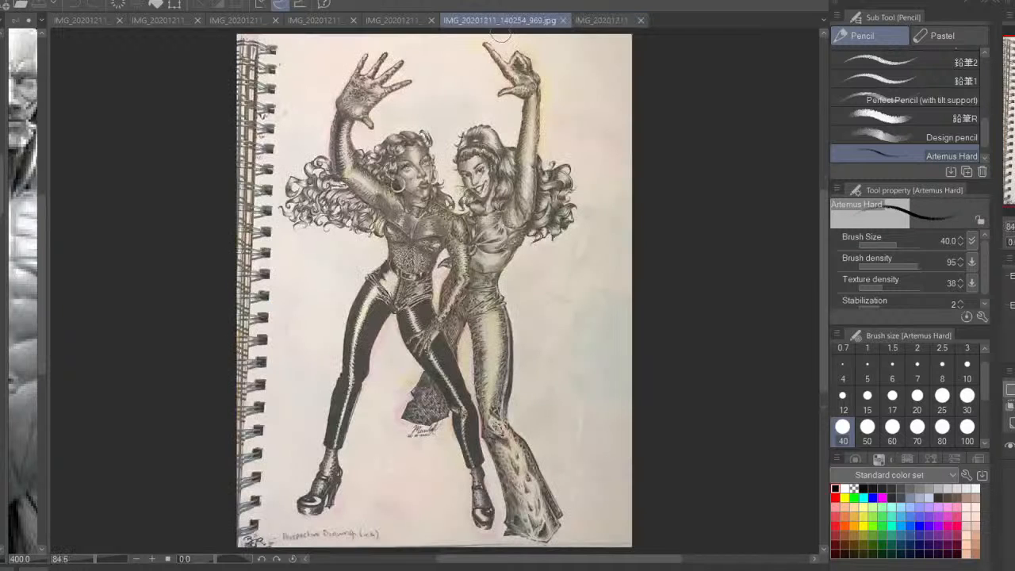
left_click(426, 22)
left_click(507, 21)
left_click(1013, 242)
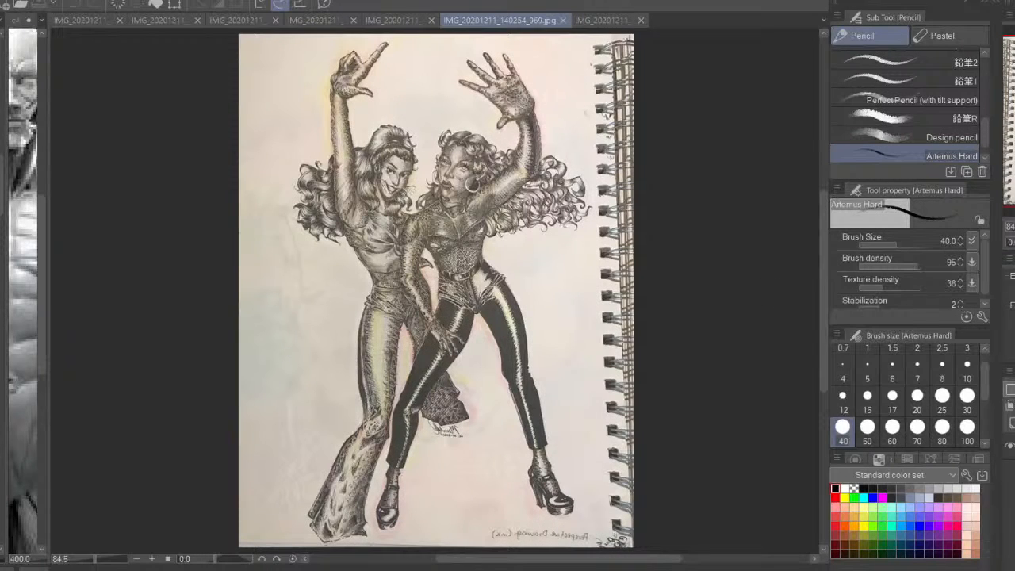
mouse_move(460, 289)
left_mouse_down()
mouse_move(368, 468)
mouse_move(482, 289)
mouse_move(444, 284)
left_mouse_up()
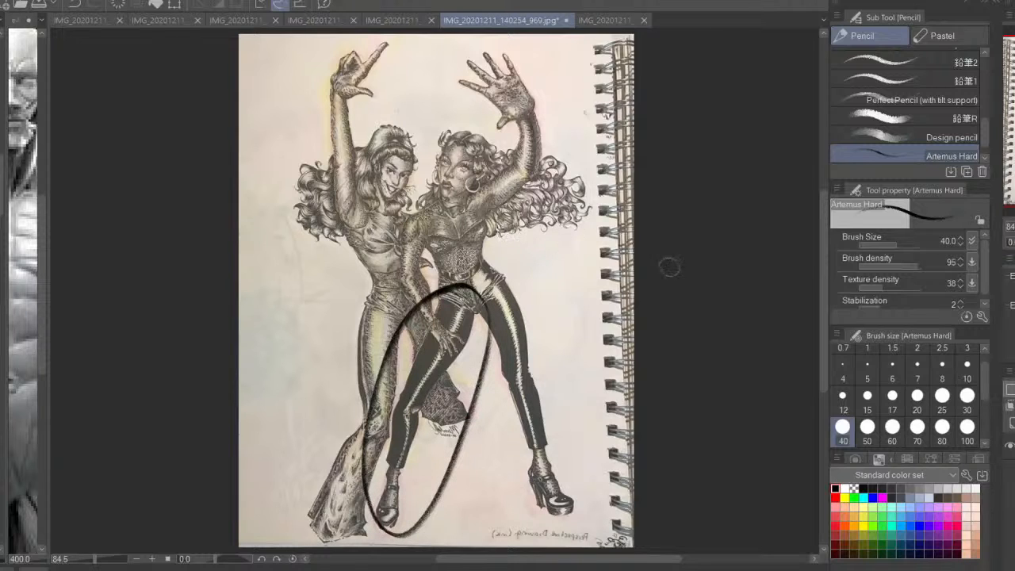
key("h")
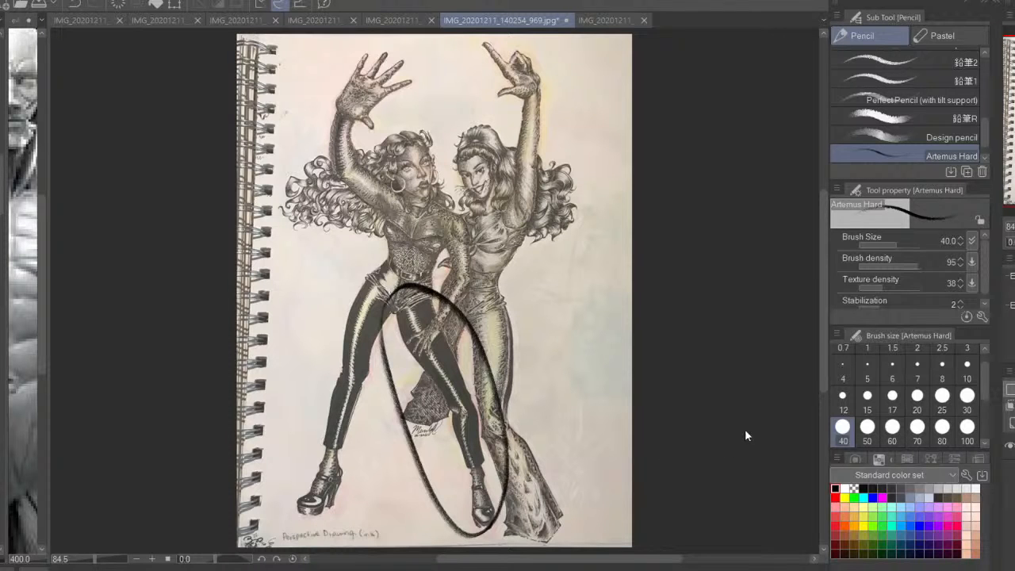
key("ctrl+z")
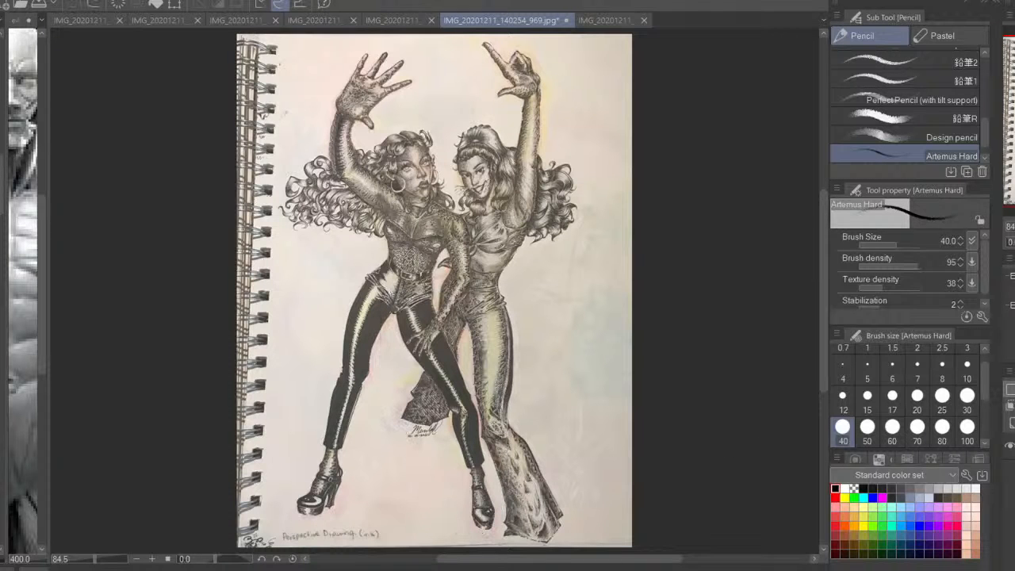
Cover the two-women drawing with a white-filled layer and lower its opacity so the artwork shows through faintly
key("g")
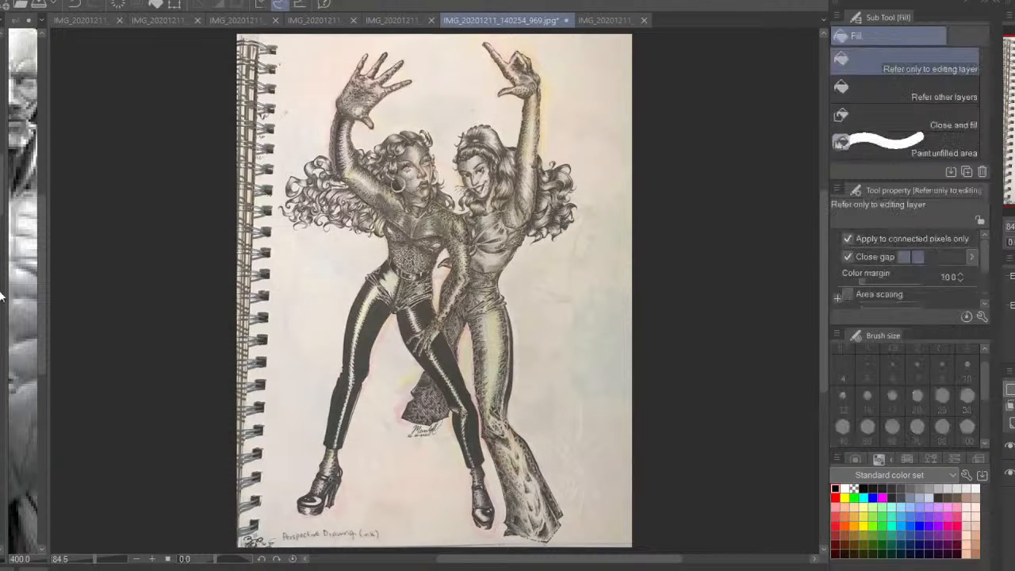
left_click(845, 488)
left_click(560, 465)
left_click_drag(1013, 449, 1013, 480)
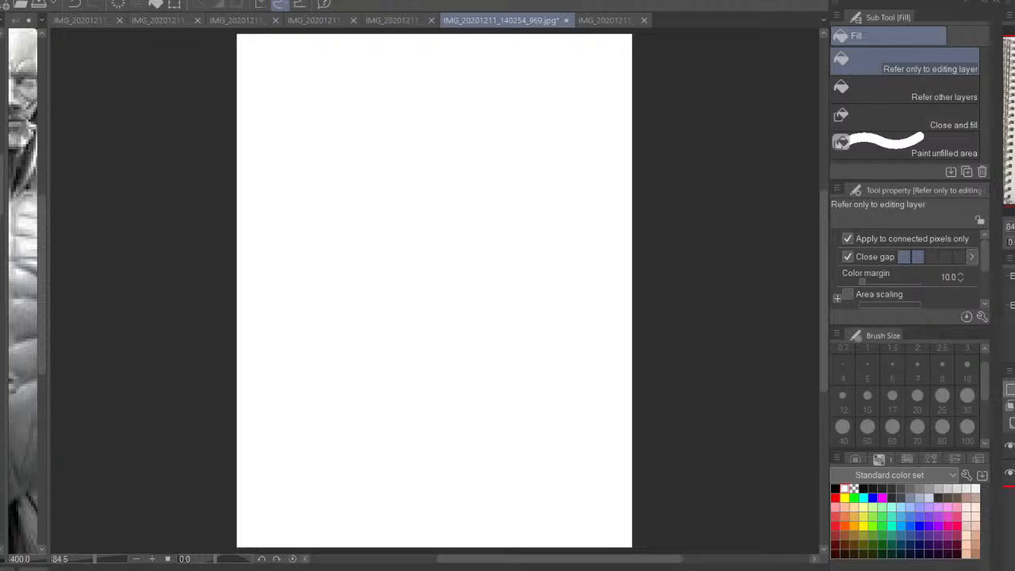
left_click(1014, 389)
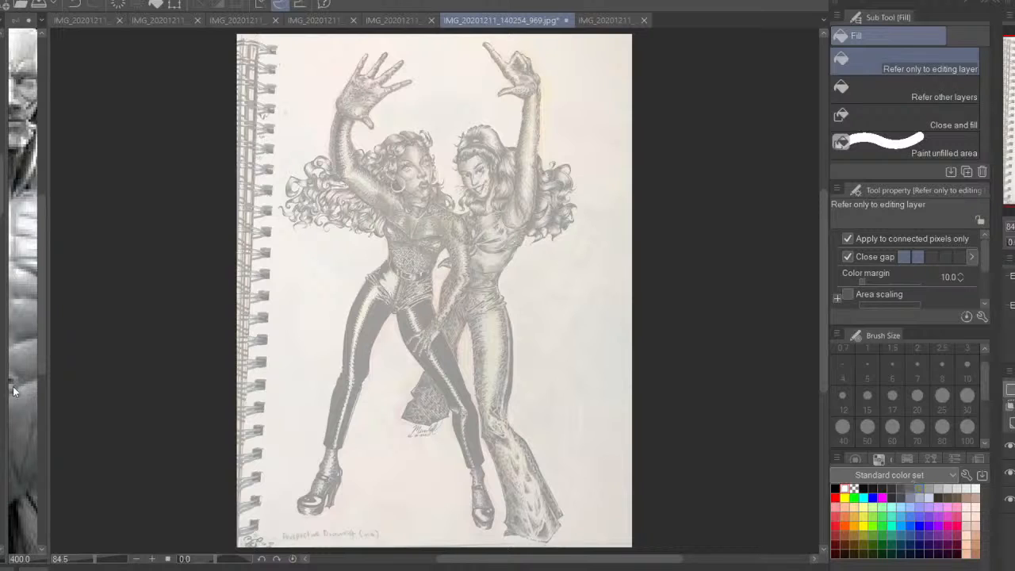
Set the Artemus Hard pencil to black at brush size 20 for redrawing the left-hand woman's head
key("p")
left_click(834, 489)
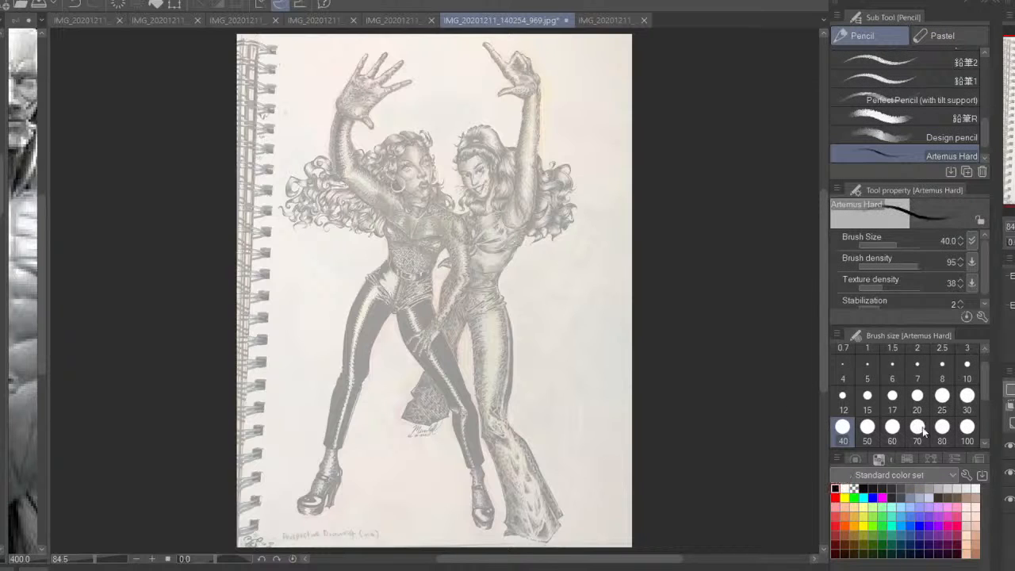
left_click(916, 400)
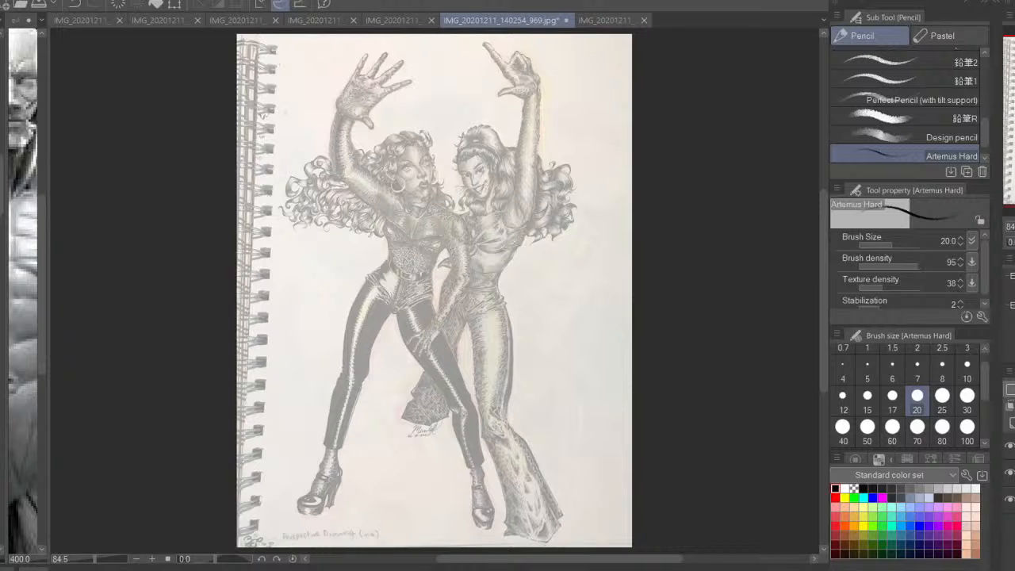
left_click_drag(496, 339, 556, 407)
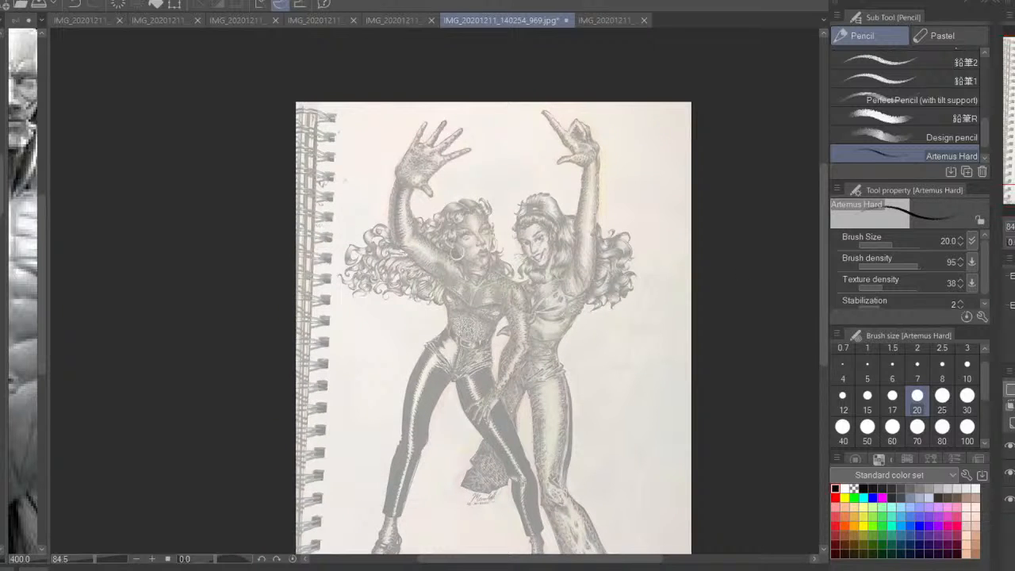
key("ctrl+plus")
key("ctrl+plus")
key("ctrl+plus")
key("ctrl+plus")
key("ctrl+plus")
left_click_drag(535, 225, 360, 472)
key("ctrl+minus")
key("ctrl+minus")
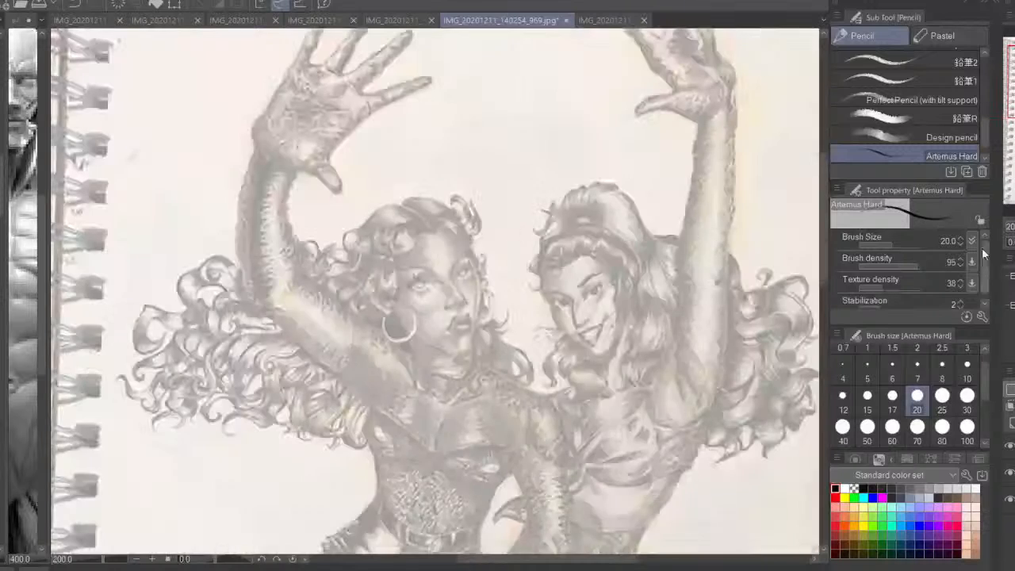
mouse_move(461, 242)
left_mouse_down()
mouse_move(389, 231)
mouse_move(379, 255)
left_mouse_up()
left_click_drag(408, 223, 365, 274)
left_click_drag(428, 231, 366, 276)
key("ctrl+z")
key("ctrl+z")
key("ctrl+z")
left_click_drag(428, 223, 367, 237)
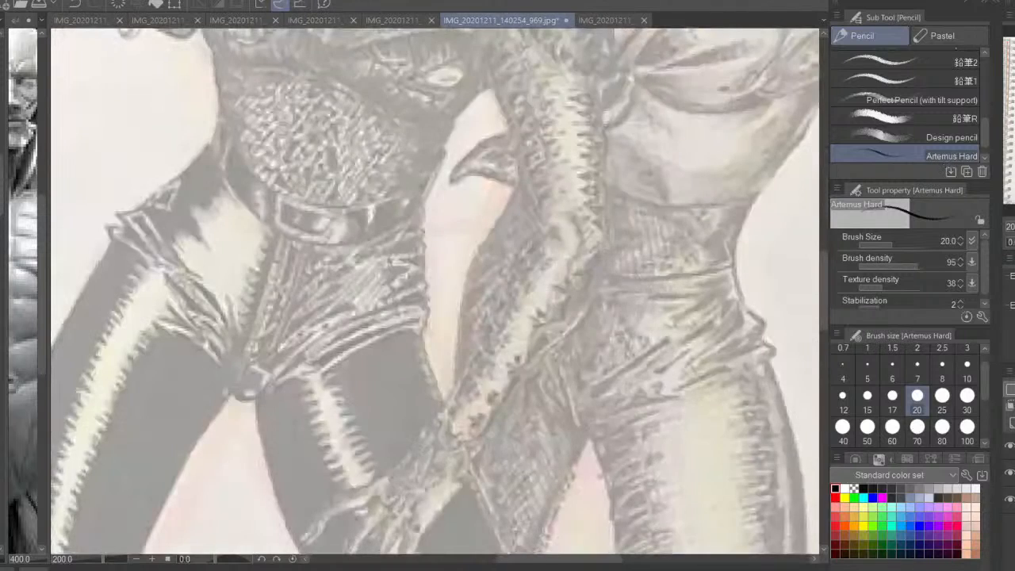
key("ctrl+minus")
key("ctrl+minus")
key("ctrl+minus")
key("ctrl+0")
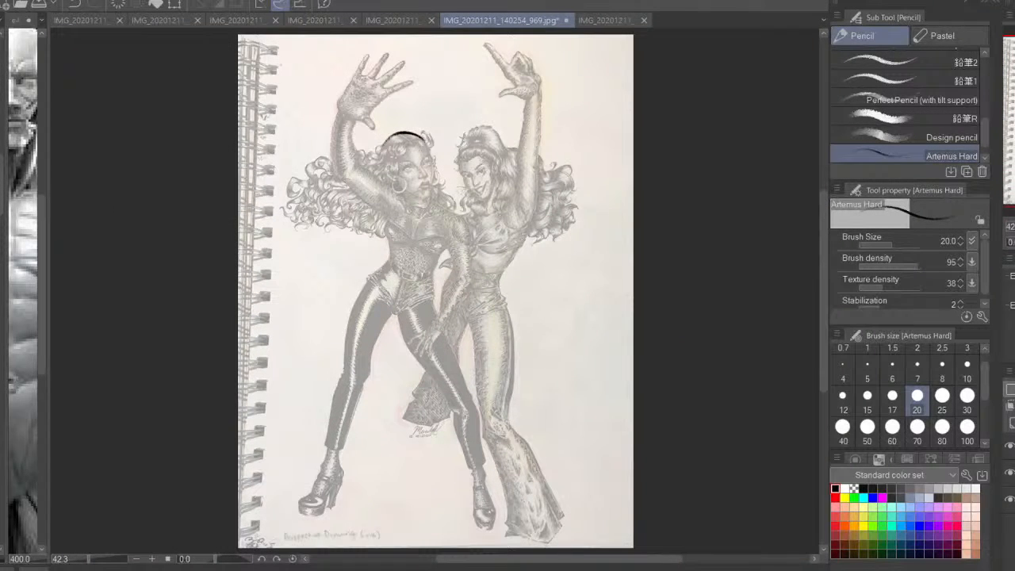
key("ctrl+z")
scroll(563, 351, "up", 5)
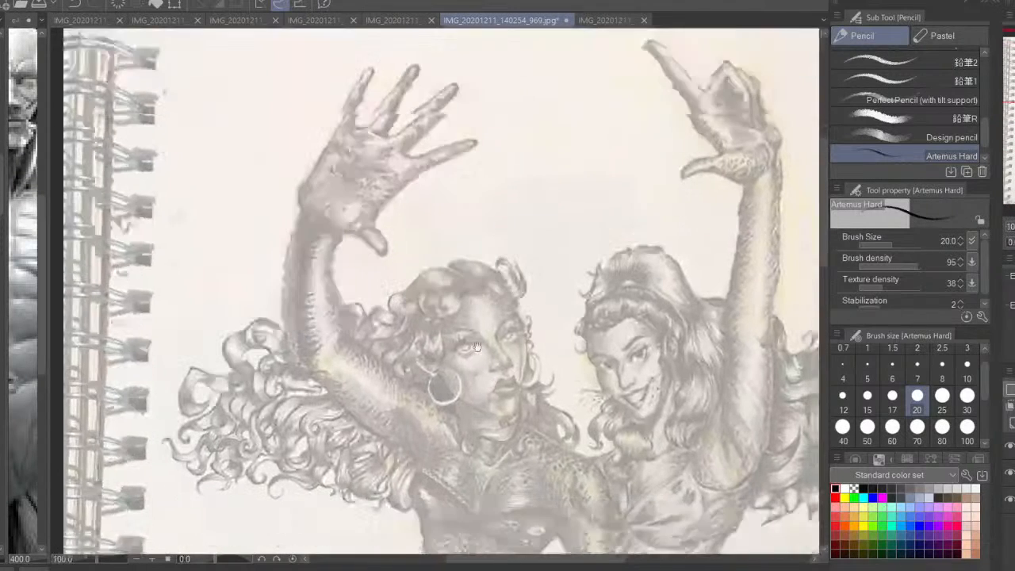
left_click_drag(477, 347, 475, 305)
mouse_move(509, 244)
left_mouse_down()
mouse_move(468, 215)
mouse_move(487, 225)
mouse_move(455, 236)
mouse_move(422, 328)
left_mouse_up()
key("ctrl+z")
key("ctrl+z")
key("ctrl+z")
key("ctrl+z")
Sketch the left-hand woman's cranium as a circle and add jaw lines running down to the chin
mouse_move(489, 227)
left_mouse_down()
mouse_move(433, 230)
mouse_move(465, 230)
mouse_move(411, 300)
left_mouse_up()
mouse_move(415, 247)
left_mouse_down()
mouse_move(421, 314)
mouse_move(434, 230)
left_mouse_up()
mouse_move(488, 228)
left_mouse_down()
mouse_move(519, 267)
mouse_move(507, 326)
left_mouse_up()
mouse_move(514, 314)
left_mouse_down()
mouse_move(519, 268)
mouse_move(500, 239)
mouse_move(411, 266)
mouse_move(436, 332)
left_mouse_up()
left_click_drag(412, 255, 463, 336)
mouse_move(519, 307)
left_mouse_down()
mouse_move(506, 326)
mouse_move(515, 317)
left_mouse_up()
mouse_move(523, 268)
left_mouse_down()
mouse_move(533, 316)
mouse_move(523, 314)
mouse_move(519, 365)
mouse_move(492, 374)
mouse_move(446, 356)
mouse_move(432, 328)
mouse_move(484, 375)
mouse_move(452, 359)
left_mouse_up()
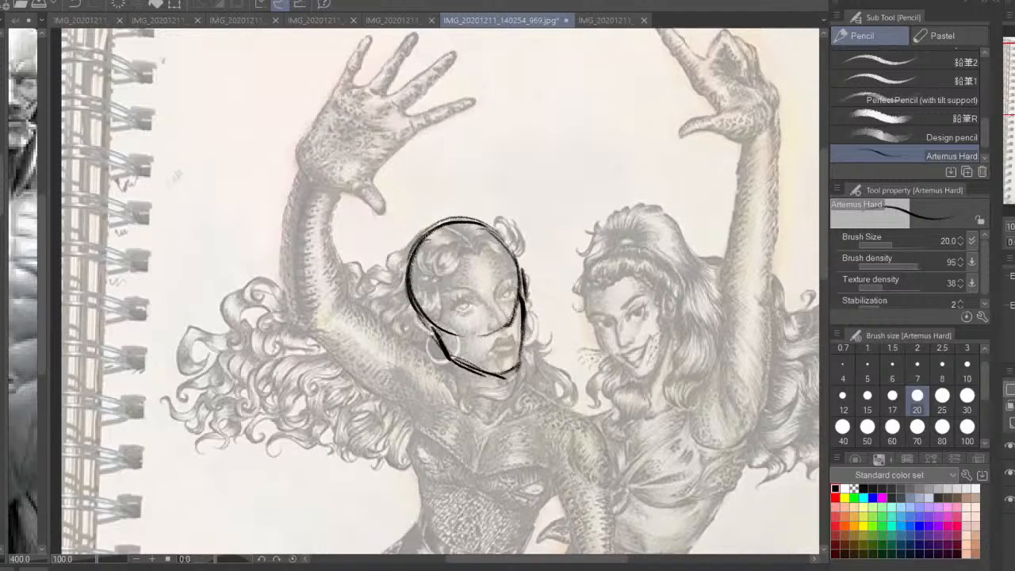
Mark the ear, a short brow tick, the cheek plane and a tilted guideline across the left-hand woman's face
left_click_drag(417, 311, 436, 342)
left_click_drag(498, 269, 504, 319)
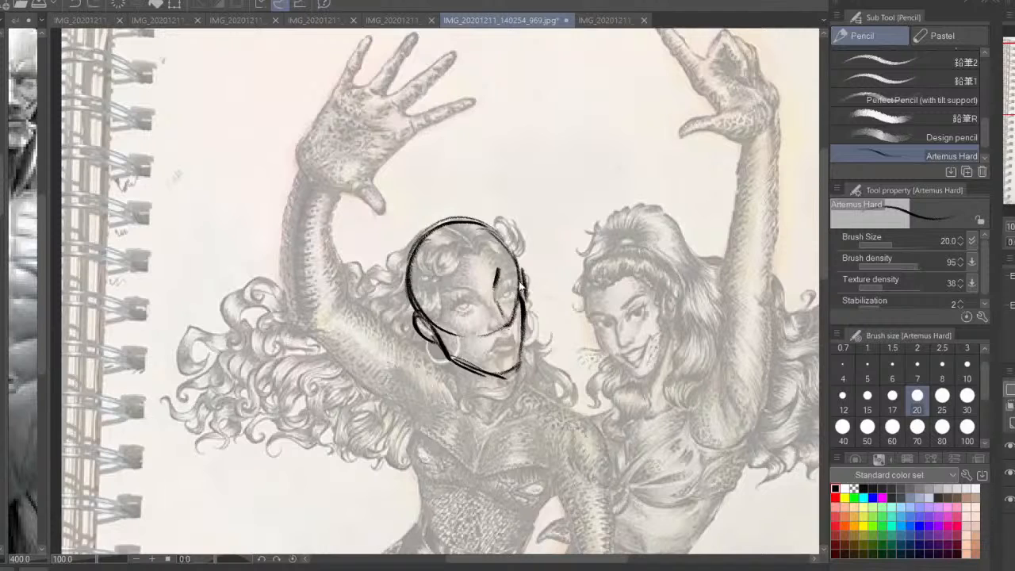
left_click_drag(521, 285, 514, 378)
mouse_move(430, 311)
left_mouse_down()
mouse_move(493, 365)
mouse_move(448, 332)
mouse_move(547, 261)
left_mouse_up()
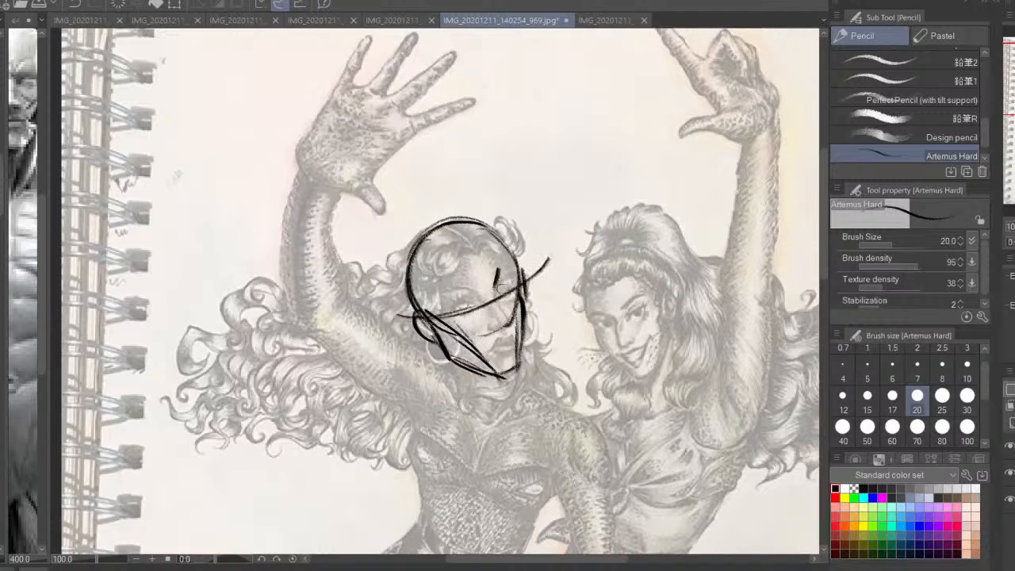
mouse_move(465, 227)
left_mouse_down()
mouse_move(409, 233)
mouse_move(389, 263)
left_mouse_up()
key("ctrl+z")
Sketch the wavy hairline across the forehead and the curls around the crown of the left-hand woman's head
left_click_drag(475, 298, 510, 312)
mouse_move(510, 268)
left_mouse_down()
mouse_move(487, 286)
mouse_move(463, 282)
mouse_move(486, 260)
mouse_move(471, 271)
mouse_move(430, 270)
mouse_move(409, 277)
mouse_move(411, 293)
mouse_move(385, 300)
mouse_move(442, 271)
mouse_move(474, 310)
mouse_move(452, 320)
left_mouse_up()
mouse_move(457, 241)
left_mouse_down()
mouse_move(490, 234)
mouse_move(455, 244)
mouse_move(543, 248)
mouse_move(550, 236)
mouse_move(557, 271)
mouse_move(511, 248)
mouse_move(503, 260)
left_mouse_up()
mouse_move(493, 239)
left_mouse_down()
mouse_move(524, 254)
mouse_move(431, 271)
left_mouse_up()
mouse_move(429, 271)
left_mouse_down()
mouse_move(406, 276)
mouse_move(434, 270)
left_mouse_up()
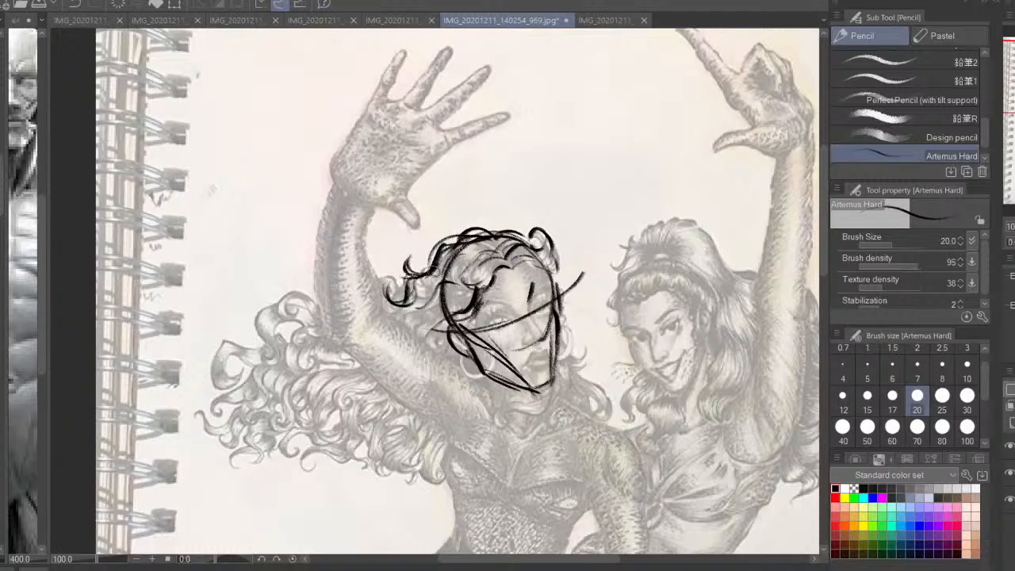
Draw the hair strands beside the face and the large upper curls flowing out behind the raised arm
mouse_move(589, 295)
left_mouse_down()
mouse_move(561, 325)
mouse_move(582, 312)
mouse_move(572, 344)
mouse_move(597, 385)
left_mouse_up()
left_click_drag(578, 348, 585, 382)
mouse_move(371, 268)
left_mouse_down()
mouse_move(401, 266)
mouse_move(406, 276)
left_mouse_up()
mouse_move(343, 271)
left_mouse_down()
mouse_move(298, 282)
mouse_move(323, 289)
mouse_move(339, 270)
mouse_move(309, 284)
mouse_move(327, 291)
mouse_move(312, 278)
mouse_move(280, 287)
mouse_move(279, 326)
mouse_move(241, 313)
mouse_move(236, 361)
left_mouse_up()
mouse_move(234, 322)
left_mouse_down()
mouse_move(297, 330)
mouse_move(320, 304)
mouse_move(348, 299)
mouse_move(274, 353)
mouse_move(305, 372)
mouse_move(345, 313)
mouse_move(338, 345)
left_mouse_up()
left_click_drag(353, 306, 303, 365)
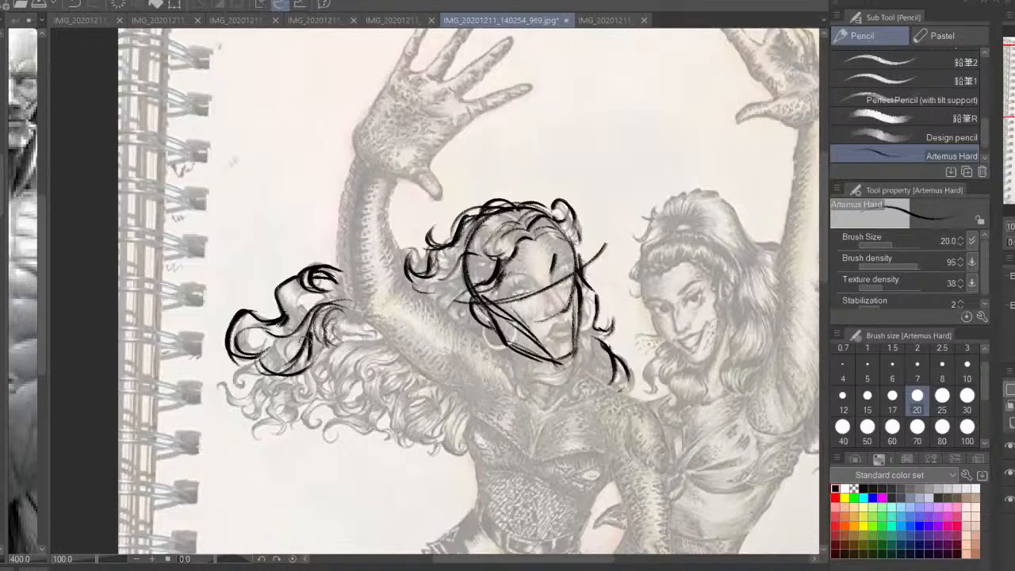
left_click_drag(314, 322, 293, 367)
mouse_move(282, 329)
left_mouse_down()
mouse_move(228, 379)
mouse_move(235, 392)
mouse_move(259, 378)
mouse_move(230, 395)
left_mouse_up()
left_click_drag(222, 382, 265, 420)
mouse_move(260, 420)
left_mouse_down()
mouse_move(300, 398)
mouse_move(239, 395)
mouse_move(230, 418)
left_mouse_up()
key("ctrl+z")
key("ctrl+z")
key("ctrl+z")
key("ctrl+z")
key("ctrl+z")
mouse_move(227, 410)
left_mouse_down()
mouse_move(246, 405)
mouse_move(310, 436)
mouse_move(420, 419)
left_mouse_up()
key("ctrl+z")
key("ctrl+z")
key("ctrl+z")
key("ctrl+z")
key("ctrl+z")
key("ctrl+z")
Draw the neck and shoulder lines and outline the lower flowing locks of hair behind the left-hand woman's raised arm
left_click_drag(582, 326, 572, 389)
mouse_move(553, 396)
left_mouse_down()
mouse_move(442, 446)
mouse_move(436, 434)
mouse_move(366, 448)
mouse_move(346, 434)
left_mouse_up()
mouse_move(410, 352)
left_mouse_down()
mouse_move(352, 404)
mouse_move(299, 415)
left_mouse_up()
mouse_move(260, 367)
left_mouse_down()
mouse_move(233, 438)
mouse_move(273, 436)
mouse_move(321, 412)
mouse_move(396, 443)
mouse_move(442, 408)
mouse_move(400, 445)
mouse_move(432, 389)
mouse_move(408, 408)
left_mouse_up()
mouse_move(361, 370)
left_mouse_down()
mouse_move(350, 382)
mouse_move(394, 387)
left_mouse_up()
left_click_drag(407, 356, 303, 410)
mouse_move(338, 394)
left_mouse_down()
mouse_move(317, 436)
mouse_move(262, 441)
left_mouse_up()
mouse_move(311, 418)
left_mouse_down()
mouse_move(295, 441)
mouse_move(343, 434)
mouse_move(327, 461)
mouse_move(387, 451)
left_mouse_up()
mouse_move(448, 438)
left_mouse_down()
mouse_move(402, 480)
mouse_move(456, 474)
mouse_move(470, 452)
mouse_move(395, 474)
mouse_move(430, 483)
left_mouse_up()
mouse_move(440, 448)
left_mouse_down()
mouse_move(429, 477)
mouse_move(464, 455)
left_mouse_up()
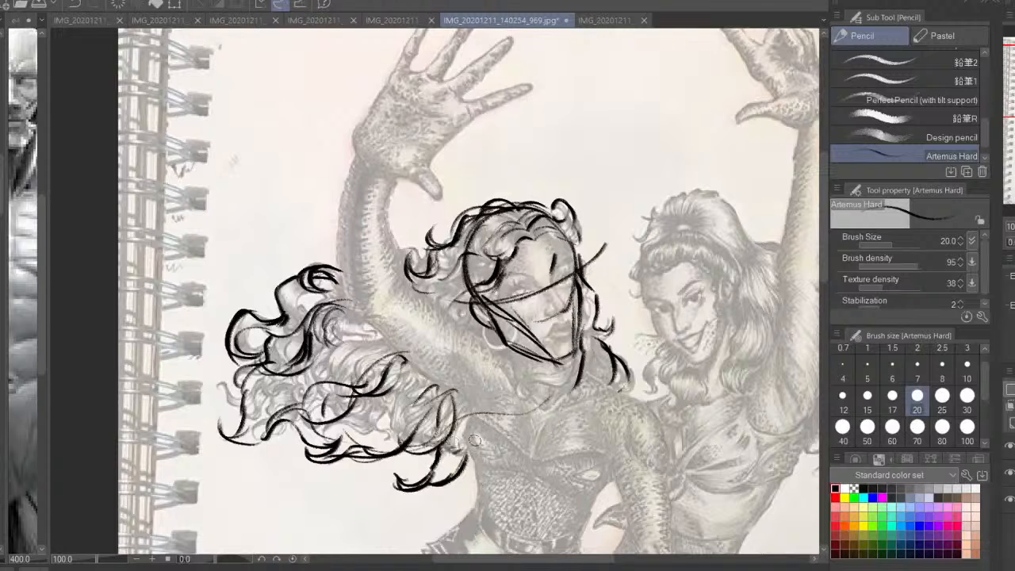
Fill the flowing hair with inner curl strokes, add strands beside the raised arm, and thicken the lowest lock's tip
left_click_drag(359, 400, 372, 433)
left_click_drag(349, 359, 303, 385)
left_click_drag(349, 358, 319, 365)
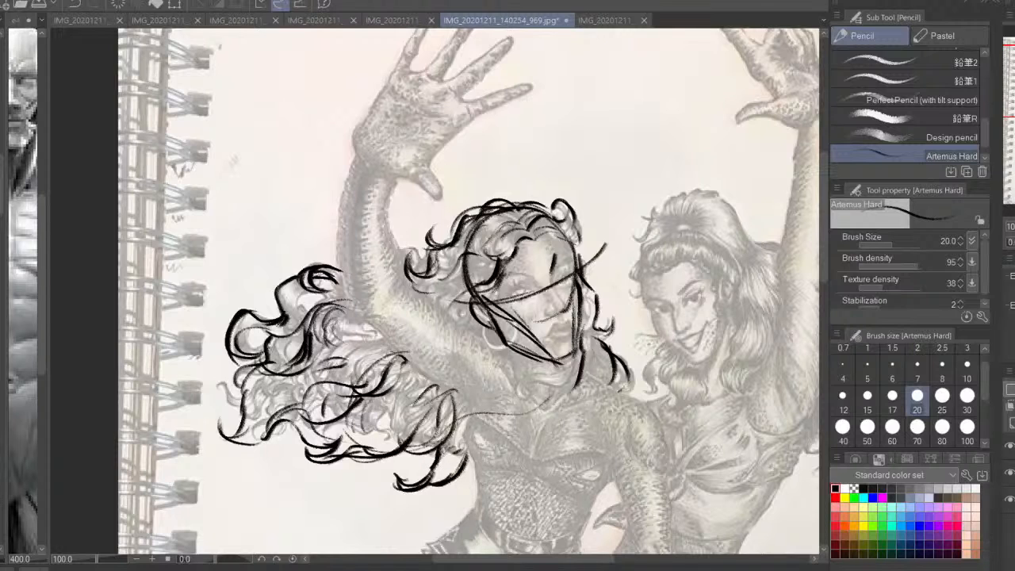
left_click_drag(407, 352, 379, 361)
left_click_drag(358, 328, 394, 353)
left_click_drag(358, 333, 379, 345)
key("h")
left_click_drag(529, 511, 560, 476)
mouse_move(467, 423)
left_mouse_down()
mouse_move(520, 450)
mouse_move(448, 449)
left_mouse_up()
left_click_drag(578, 333, 526, 312)
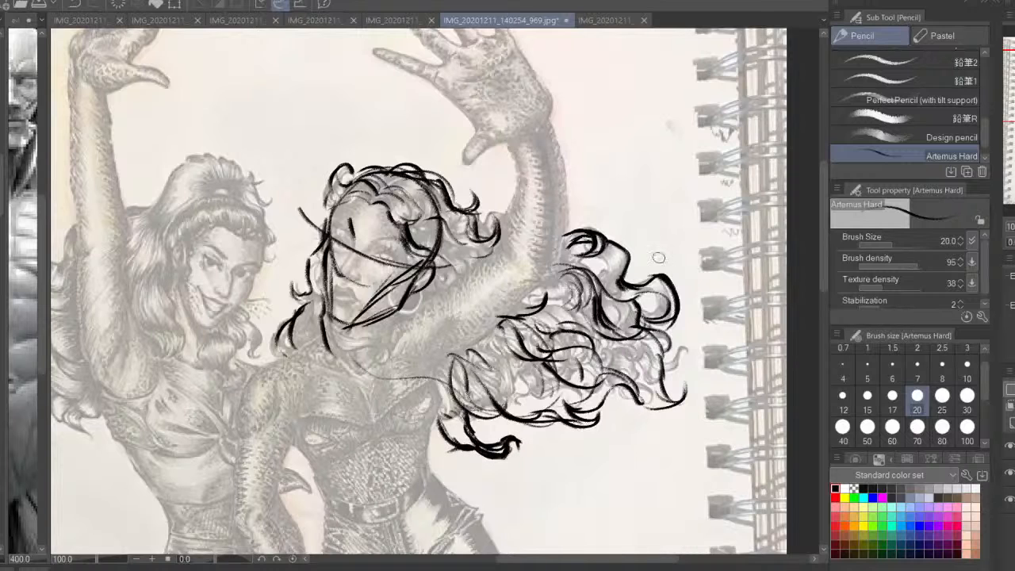
key("h")
mouse_move(238, 379)
left_mouse_down()
mouse_move(224, 397)
mouse_move(179, 390)
mouse_move(202, 403)
mouse_move(229, 356)
left_mouse_up()
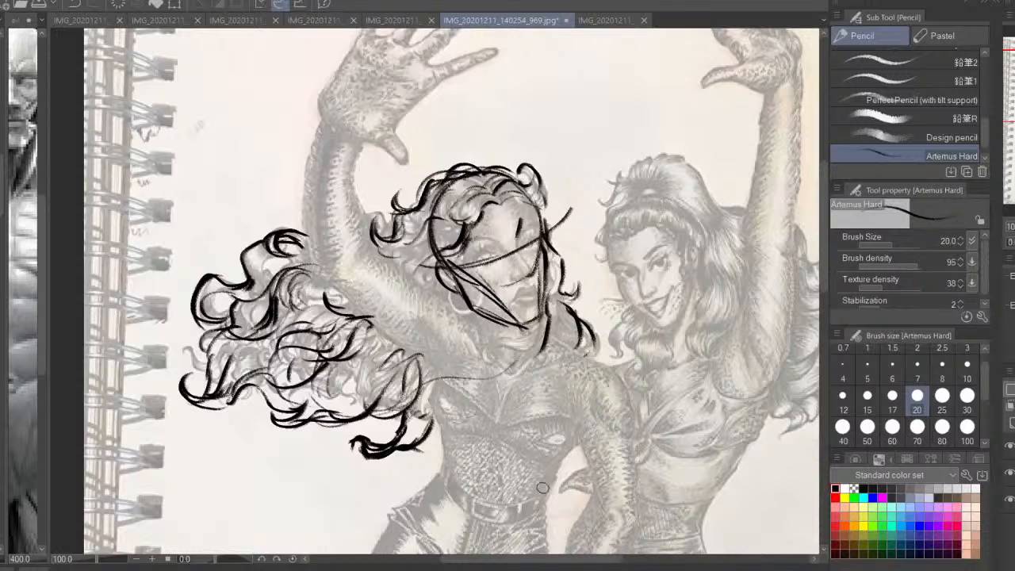
key("h")
left_click_drag(433, 299, 596, 336)
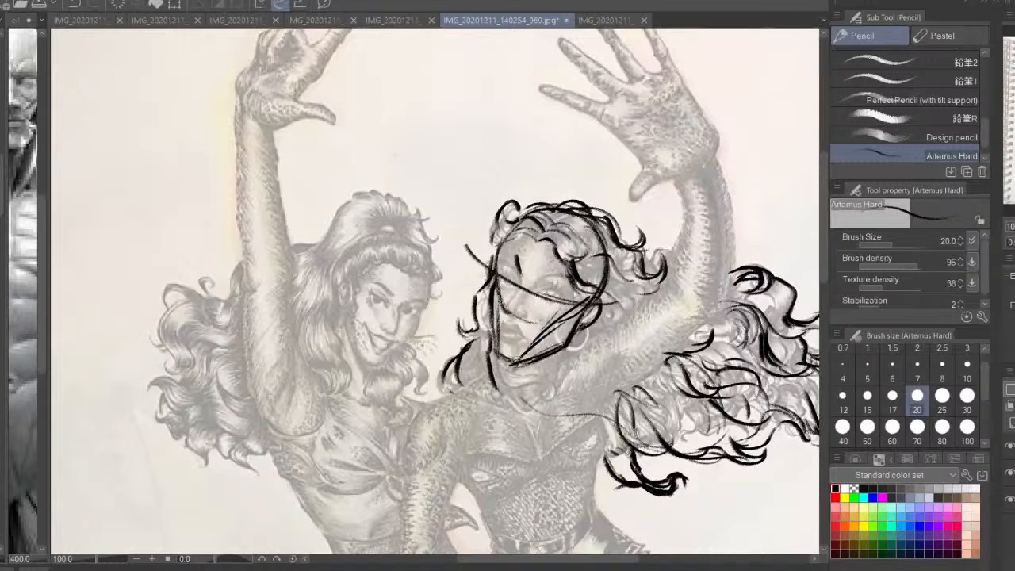
Refine the strands beside the left-hand woman's face and add short curl strokes around the crown of her hair
mouse_move(490, 314)
left_mouse_down()
mouse_move(501, 362)
mouse_move(495, 273)
mouse_move(512, 233)
mouse_move(494, 275)
left_mouse_up()
key("h")
left_click_drag(422, 312, 572, 337)
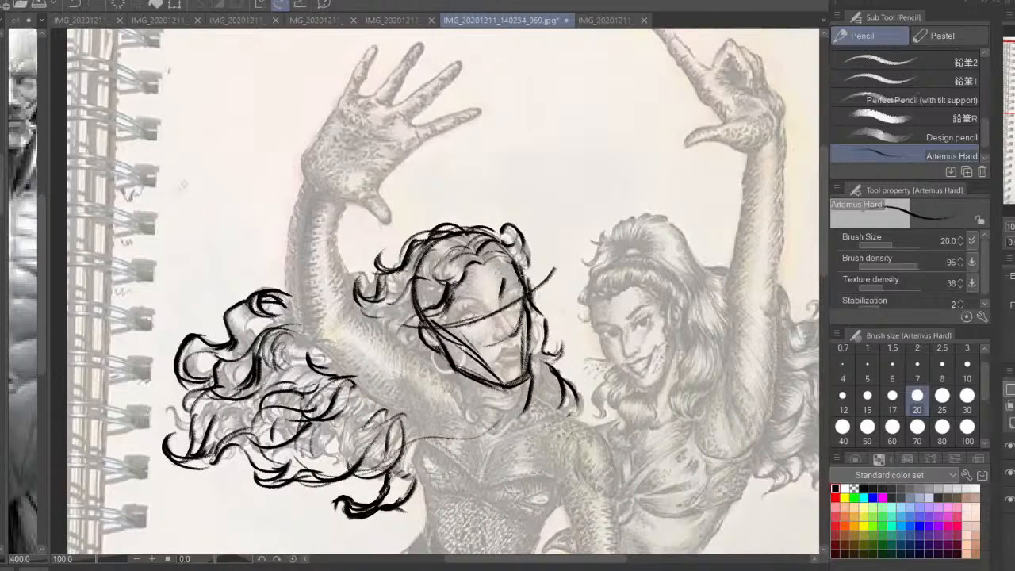
left_click_drag(506, 300, 524, 344)
left_click_drag(437, 302, 491, 318)
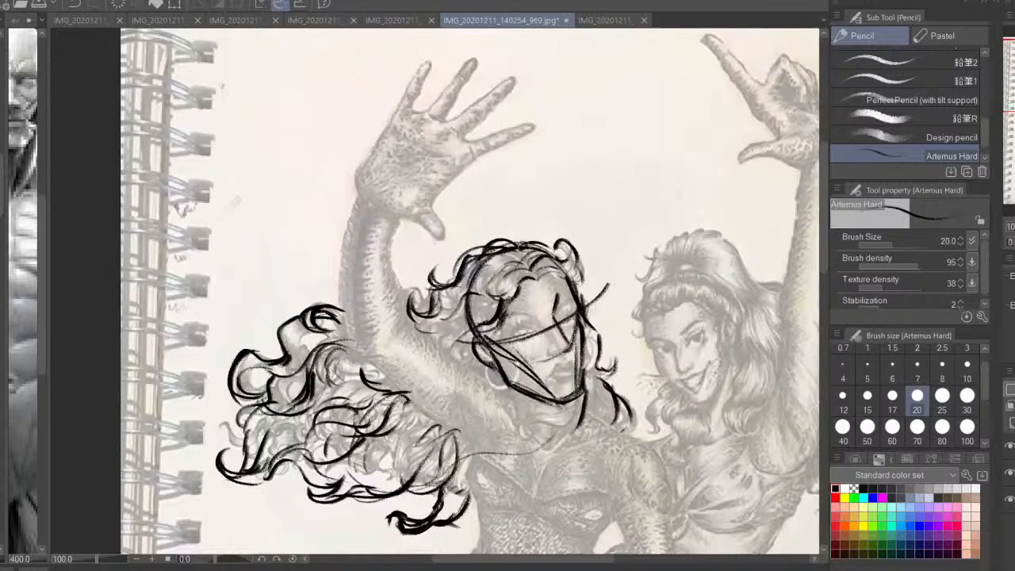
mouse_move(520, 244)
left_mouse_down()
mouse_move(463, 269)
mouse_move(428, 261)
mouse_move(560, 253)
mouse_move(575, 271)
left_mouse_up()
left_click_drag(540, 384, 541, 350)
mouse_move(520, 262)
left_mouse_down()
mouse_move(564, 254)
mouse_move(463, 280)
left_mouse_up()
key("ctrl+z")
left_click_drag(582, 241, 589, 279)
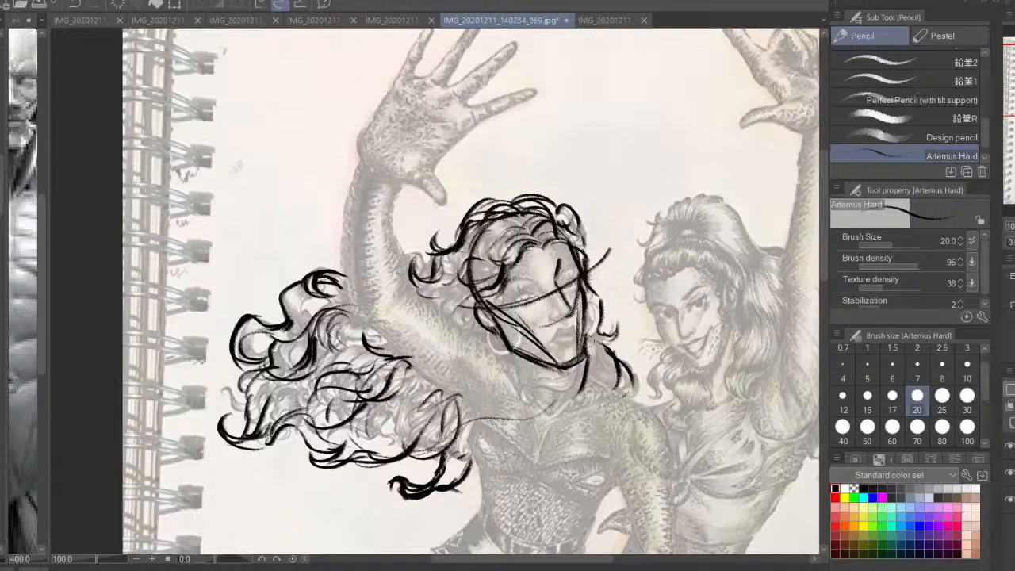
Sketch the ear and the nose guideline on the left-hand woman's head and reinforce the jaw area
left_click_drag(482, 311, 498, 330)
left_click_drag(585, 355, 558, 369)
left_click_drag(551, 337, 573, 283)
Draw a thick curling lock of hair sweeping under the left-hand woman's chin
key("h")
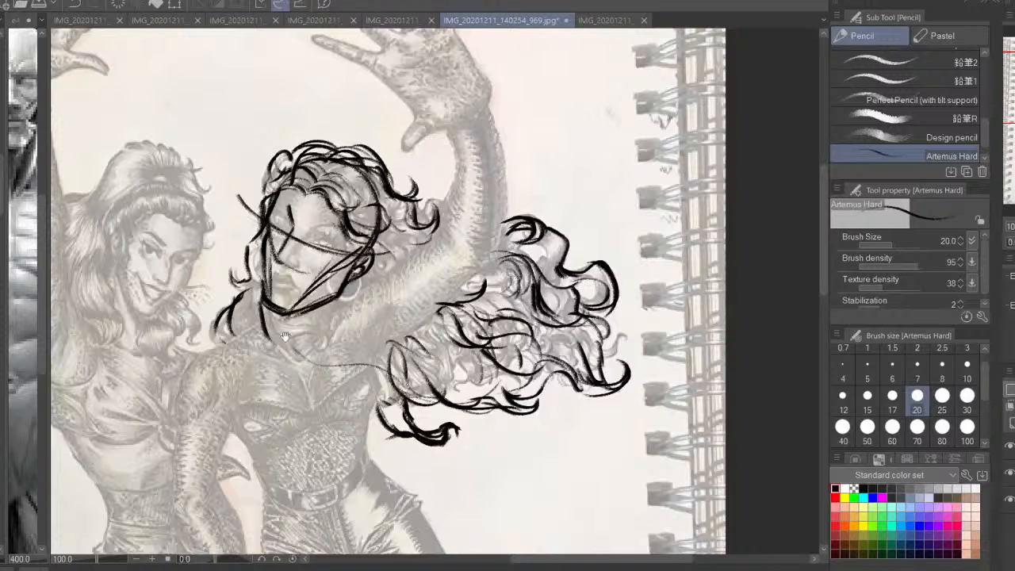
left_click_drag(284, 337, 430, 352)
mouse_move(440, 376)
left_mouse_down()
mouse_move(411, 326)
mouse_move(409, 285)
left_mouse_up()
mouse_move(425, 341)
left_mouse_down()
mouse_move(461, 371)
mouse_move(438, 374)
left_mouse_up()
left_click_drag(447, 329, 463, 351)
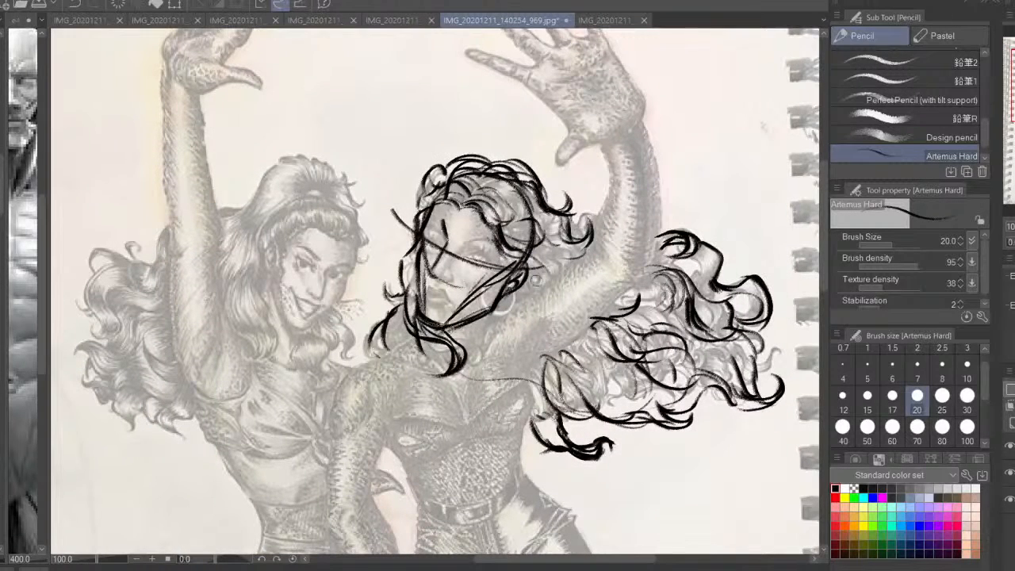
Add hair strokes to the lock under the chin and short wavy strands behind the ear
key("h")
left_click_drag(365, 179, 417, 206)
left_click_drag(406, 320, 421, 336)
left_click_drag(390, 298, 403, 318)
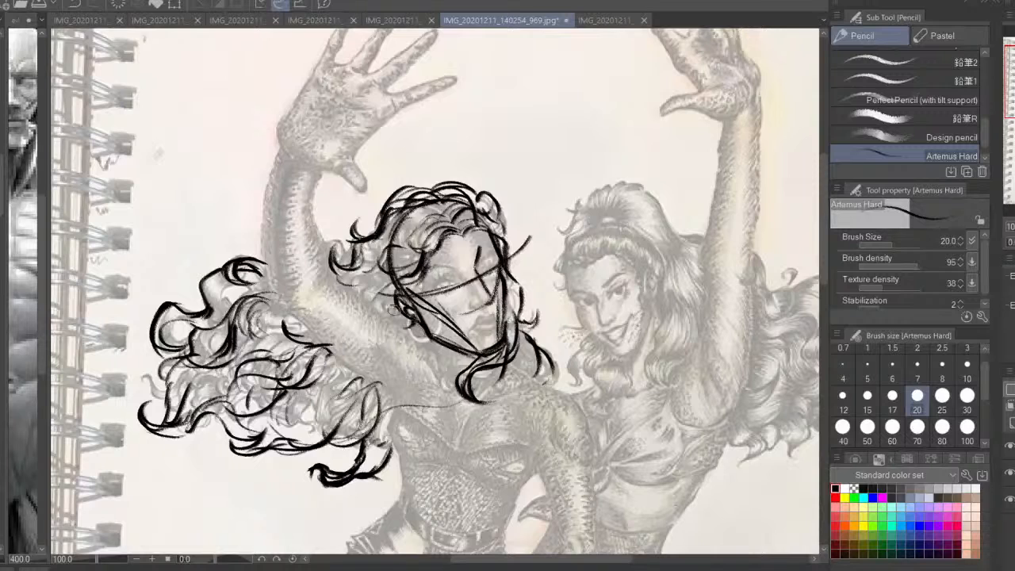
mouse_move(396, 276)
left_mouse_down()
mouse_move(373, 295)
mouse_move(357, 272)
left_mouse_up()
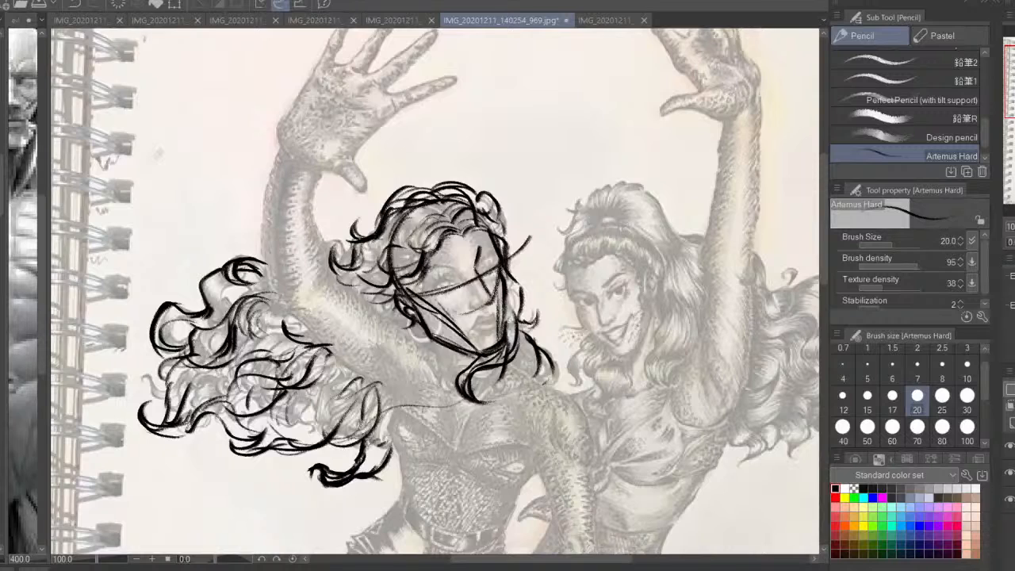
Draw the left-hand woman's neck line and the slope of her far shoulder
left_click_drag(543, 395, 638, 389)
left_click_drag(517, 319, 540, 367)
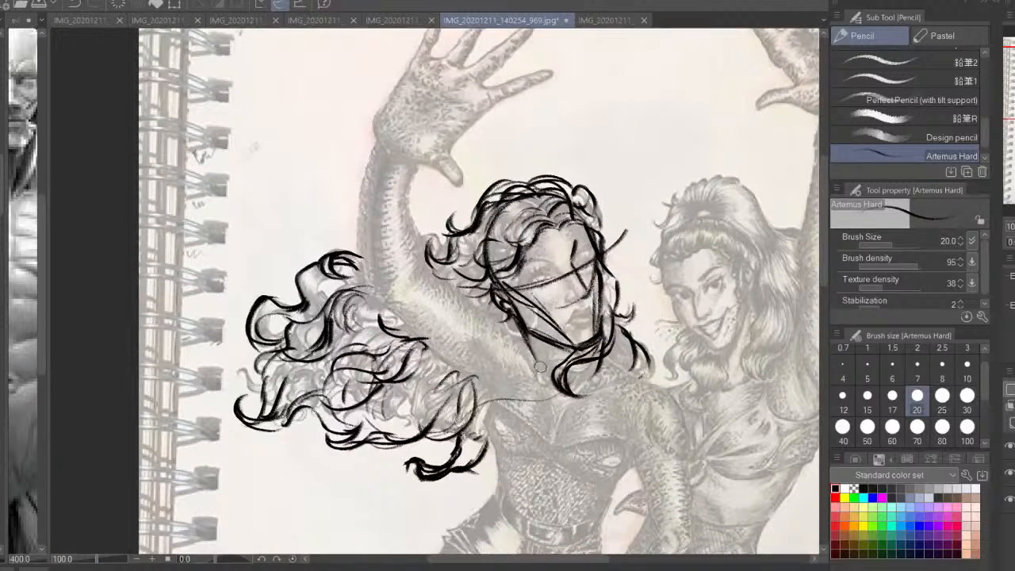
left_click_drag(603, 339, 577, 377)
key("h")
mouse_move(381, 318)
left_mouse_down()
mouse_move(531, 280)
mouse_move(554, 311)
left_mouse_up()
left_click_drag(444, 329, 401, 366)
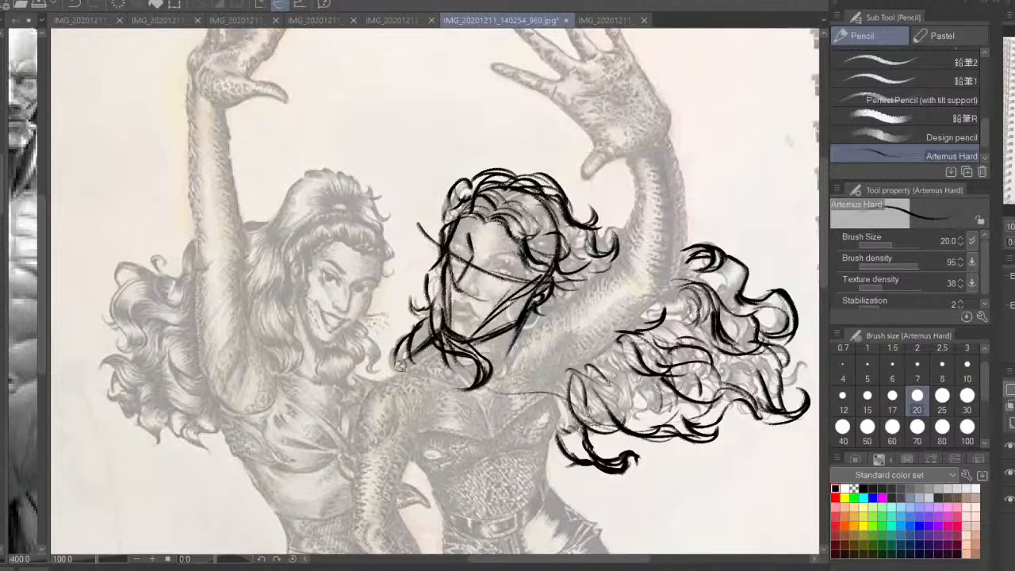
Lasso the left-hand woman's head sketch, scale it down slightly with a transform, and deselect it
key("h")
key("ctrl+minus")
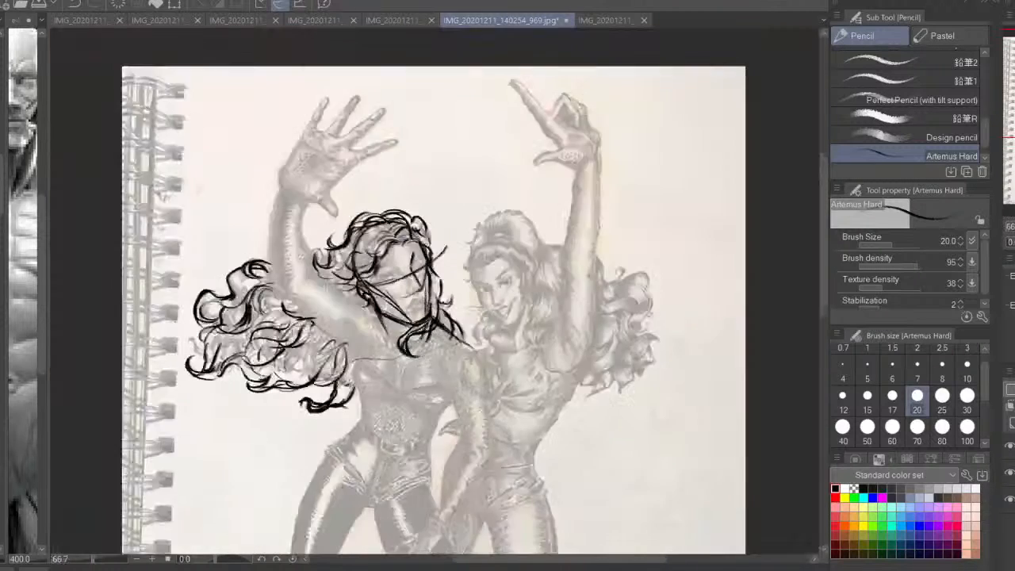
key("ctrl+minus")
mouse_move(507, 318)
left_mouse_down()
mouse_move(598, 194)
mouse_move(609, 205)
mouse_move(598, 327)
left_mouse_up()
key("m")
mouse_move(527, 222)
left_mouse_down()
mouse_move(428, 274)
mouse_move(527, 376)
mouse_move(559, 269)
left_mouse_up()
left_click(578, 405)
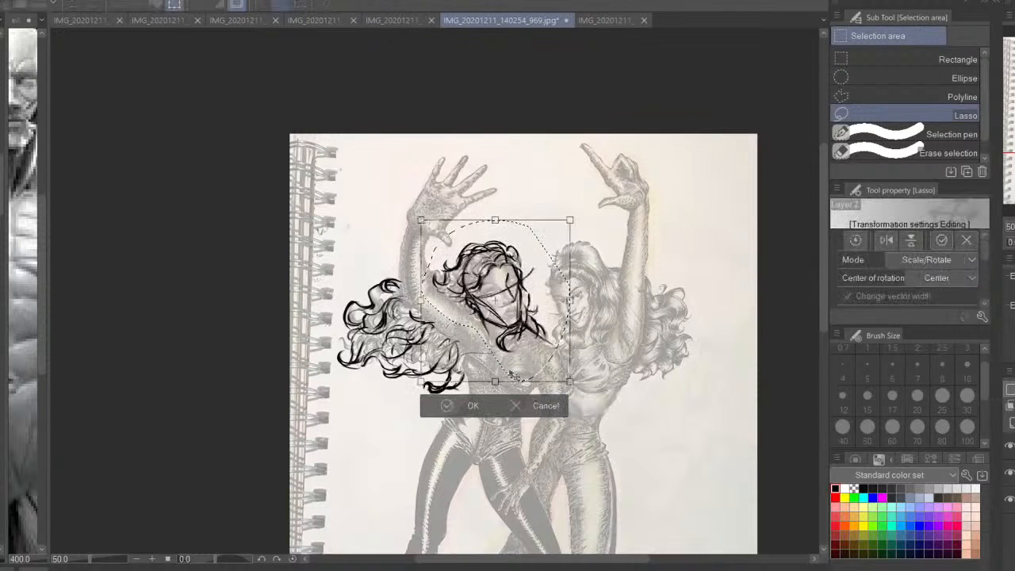
mouse_move(495, 370)
left_mouse_down()
mouse_move(496, 380)
mouse_move(508, 359)
left_mouse_up()
key("Return")
key("ctrl+d")
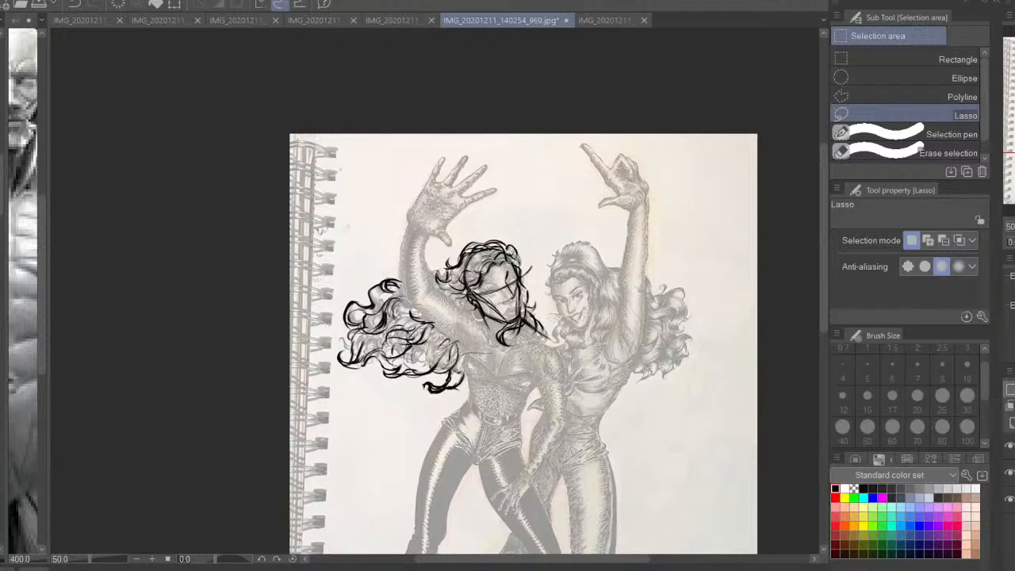
Examine the resized head against the whole figure at several zoom levels and in a mirrored view
key("p")
key("ctrl+plus")
key("ctrl+plus")
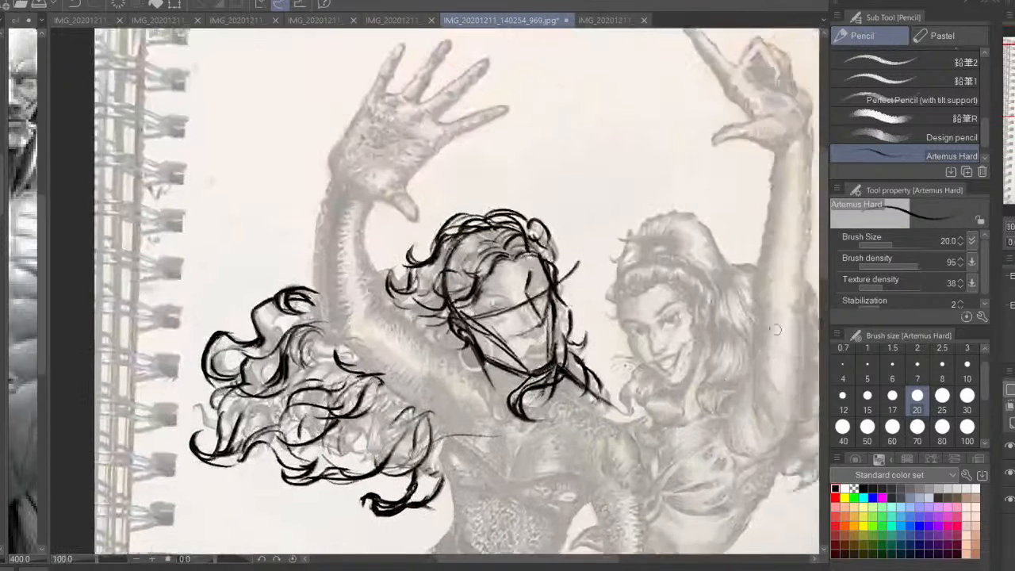
key("ctrl+0")
key("ctrl+minus")
key("ctrl+minus")
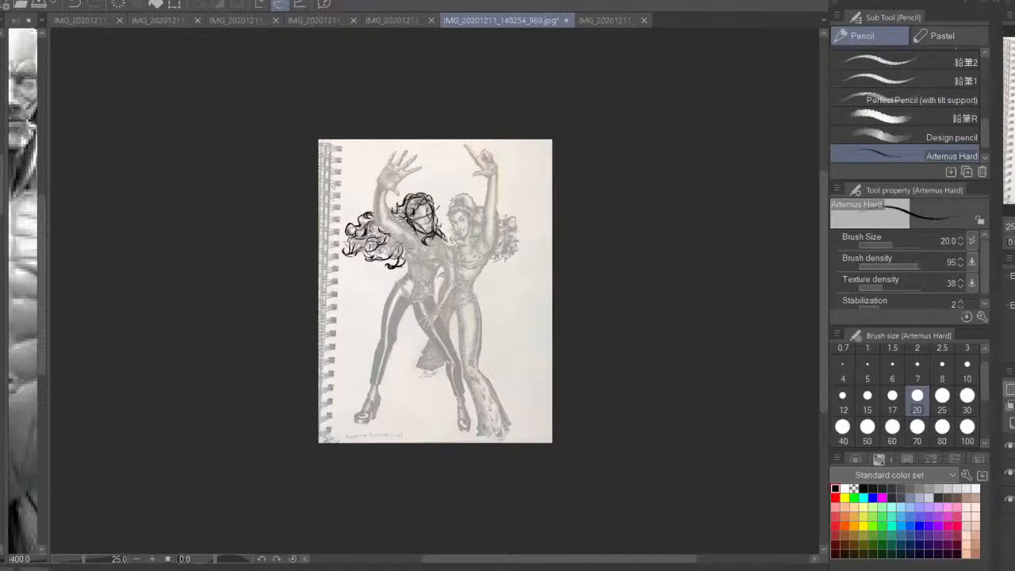
key("ctrl+plus")
key("ctrl+plus")
left_click_drag(600, 333, 653, 324)
key("h")
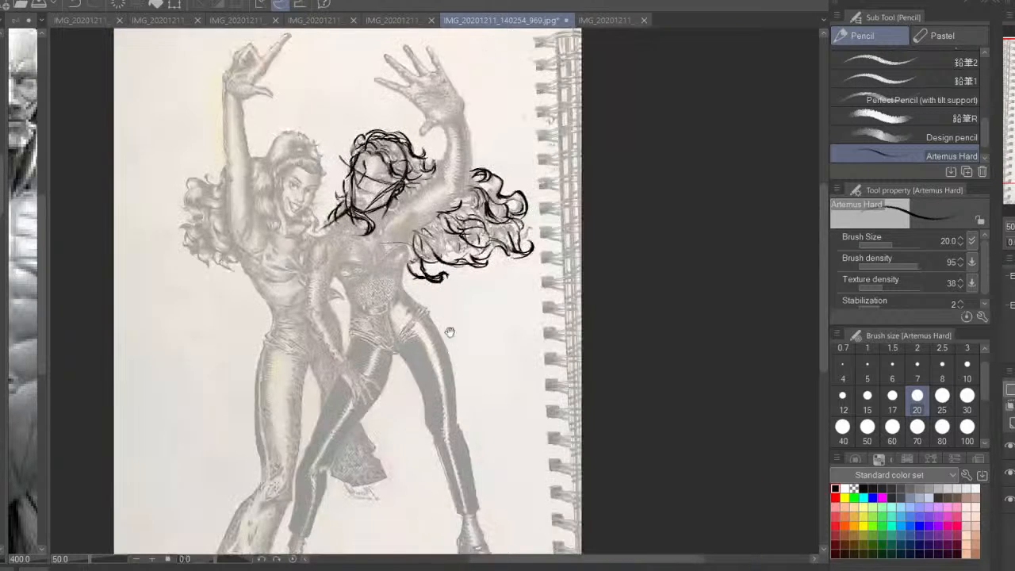
left_click_drag(449, 333, 529, 341)
left_click_drag(526, 279, 566, 93)
key("ctrl+plus")
left_click_drag(552, 205, 559, 506)
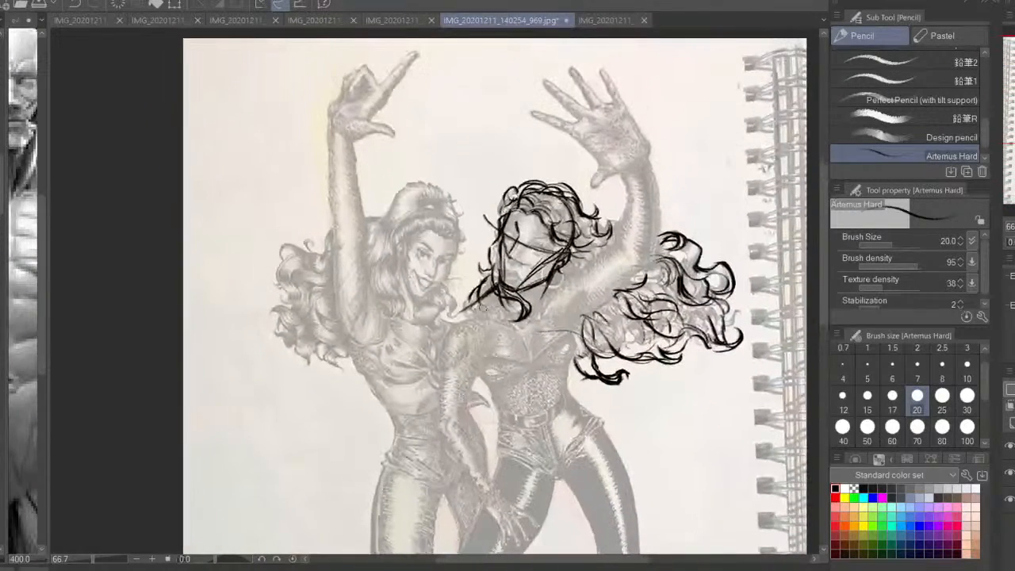
Draw the torso's side line below the far shoulder, the collarbone line, and new centre and eye guidelines on the face
left_click_drag(476, 306, 478, 370)
left_click_drag(476, 289, 479, 365)
left_click_drag(547, 292, 566, 319)
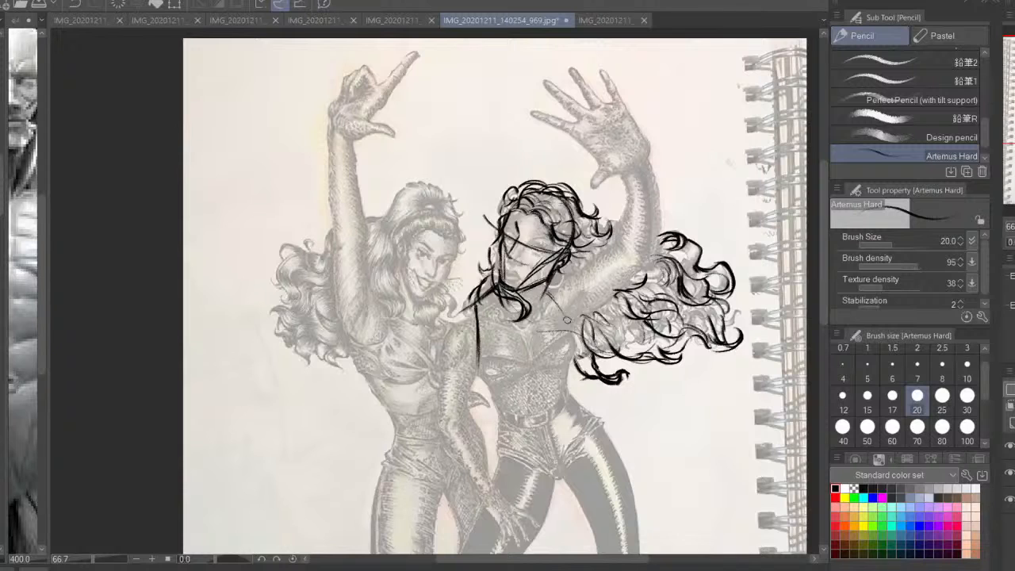
mouse_move(519, 233)
left_mouse_down()
mouse_move(575, 208)
mouse_move(511, 284)
mouse_move(504, 328)
left_mouse_up()
mouse_move(487, 231)
left_mouse_down()
mouse_move(556, 253)
mouse_move(548, 285)
mouse_move(611, 237)
mouse_move(619, 181)
mouse_move(612, 222)
left_mouse_up()
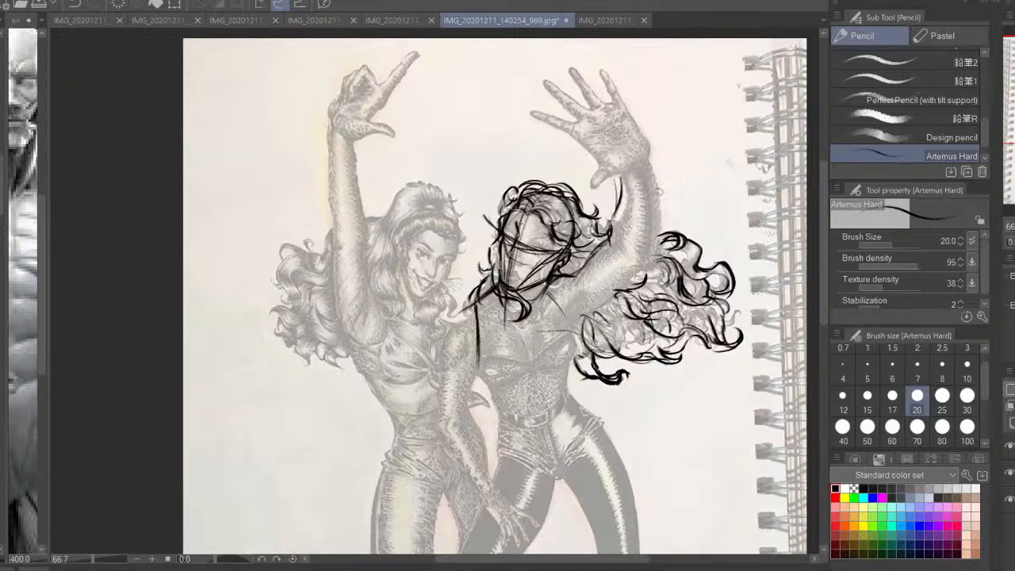
Block in the left-hand woman's raised arm with upper-arm and forearm lines and circles for the wrist and elbow
mouse_move(640, 169)
left_mouse_down()
mouse_move(641, 256)
mouse_move(593, 309)
mouse_move(585, 336)
left_mouse_up()
left_click_drag(556, 278, 590, 321)
mouse_move(649, 235)
left_mouse_down()
mouse_move(636, 158)
mouse_move(643, 164)
left_mouse_up()
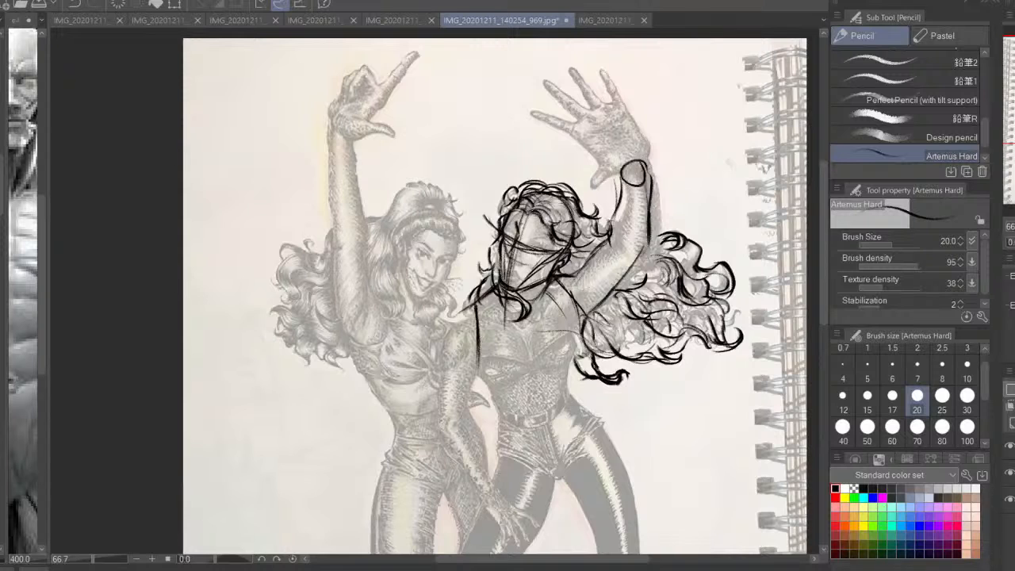
key("h")
mouse_move(248, 228)
left_mouse_down()
mouse_move(366, 301)
mouse_move(377, 289)
left_mouse_up()
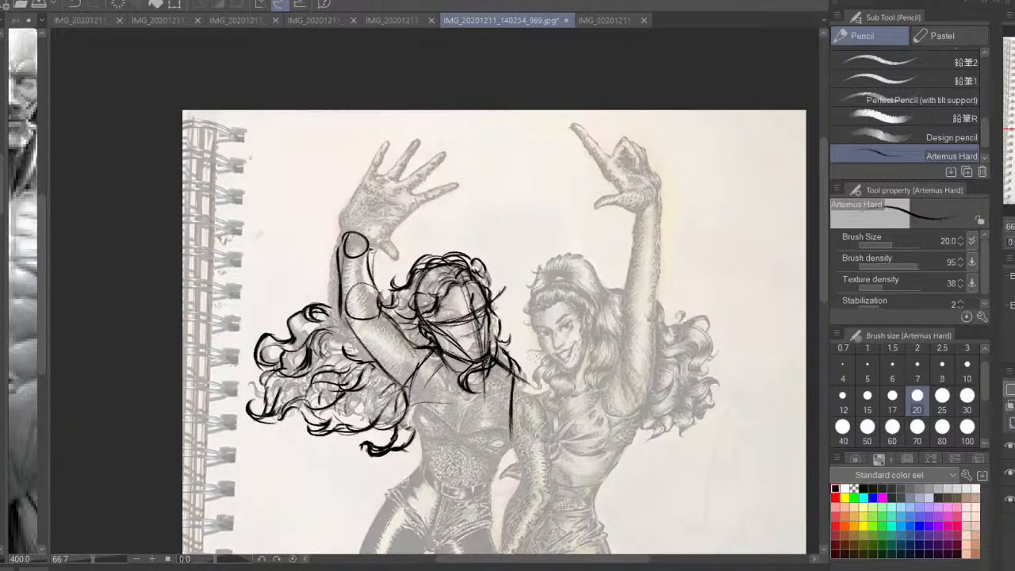
Sketch the raised hand's thumb, thumb base and palm, closing the palm with a slanted knuckle line
left_click_drag(362, 246, 396, 262)
left_click_drag(440, 208, 609, 296)
key("ctrl+plus")
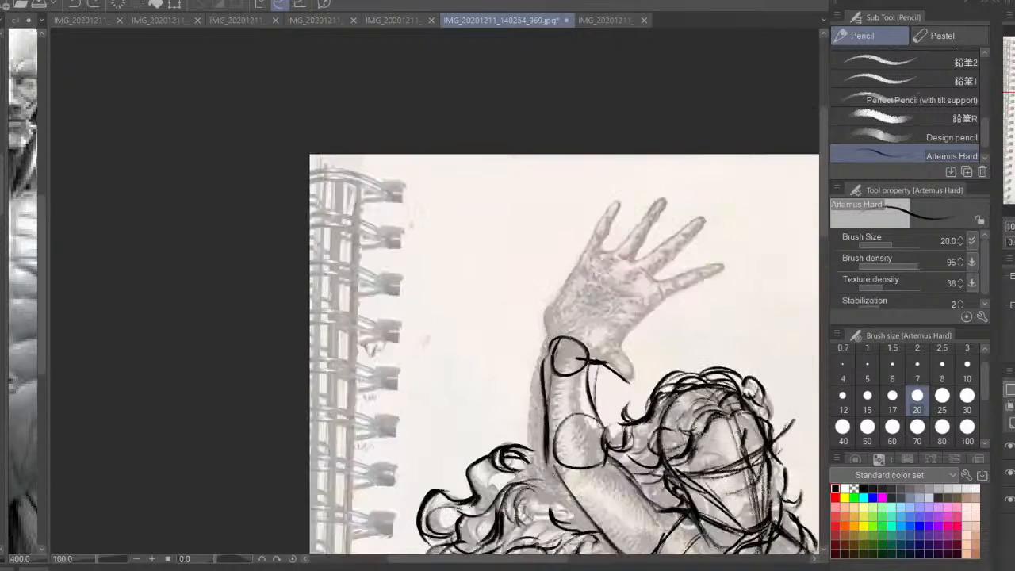
left_click_drag(639, 329, 580, 334)
mouse_move(536, 365)
left_mouse_down()
mouse_move(505, 342)
mouse_move(576, 388)
mouse_move(555, 338)
mouse_move(515, 324)
left_mouse_up()
left_click_drag(575, 292, 545, 298)
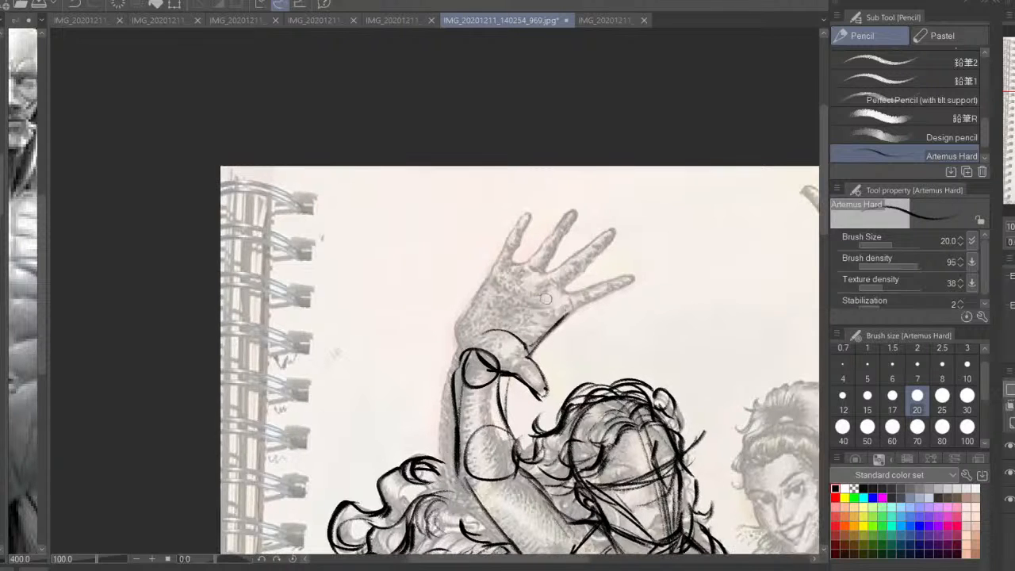
mouse_move(535, 348)
left_mouse_down()
mouse_move(569, 305)
mouse_move(495, 277)
mouse_move(456, 343)
mouse_move(441, 455)
mouse_move(506, 533)
left_mouse_up()
mouse_move(524, 457)
left_mouse_down()
mouse_move(495, 322)
mouse_move(495, 358)
left_mouse_up()
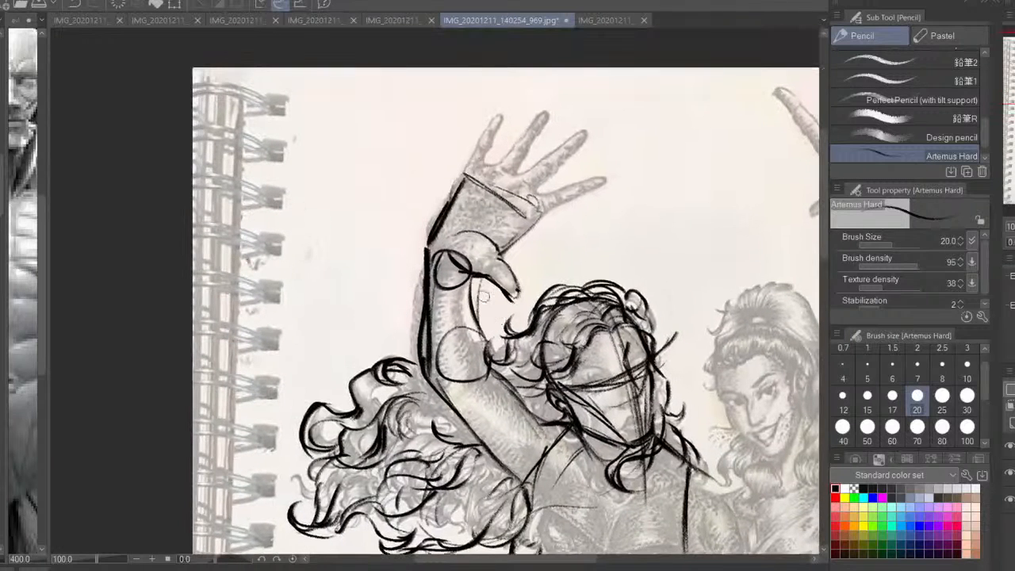
Strengthen the contours of the raised forearm and upper arm and draw the shoulder and armpit lines
mouse_move(475, 281)
left_mouse_down()
mouse_move(492, 387)
mouse_move(440, 384)
mouse_move(459, 434)
mouse_move(532, 503)
left_mouse_up()
left_click_drag(447, 393, 508, 485)
mouse_move(500, 377)
left_mouse_down()
mouse_move(545, 424)
mouse_move(545, 454)
left_mouse_up()
left_click_drag(531, 391, 546, 454)
left_click_drag(548, 421, 530, 296)
left_click_drag(527, 320, 519, 377)
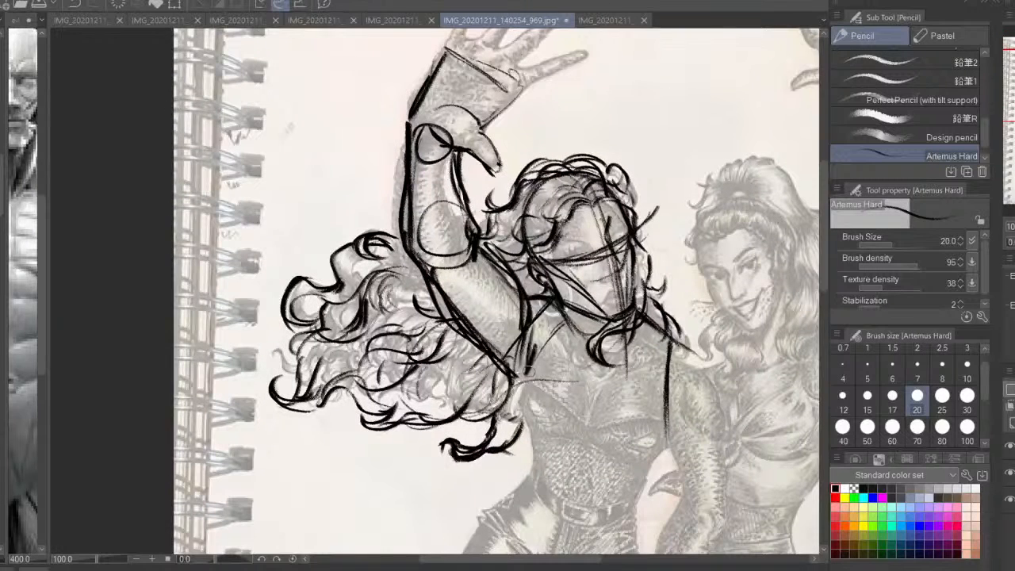
left_click_drag(542, 341, 526, 374)
Outline the index, middle and ring fingers of the raised hand
left_click_drag(503, 196, 524, 374)
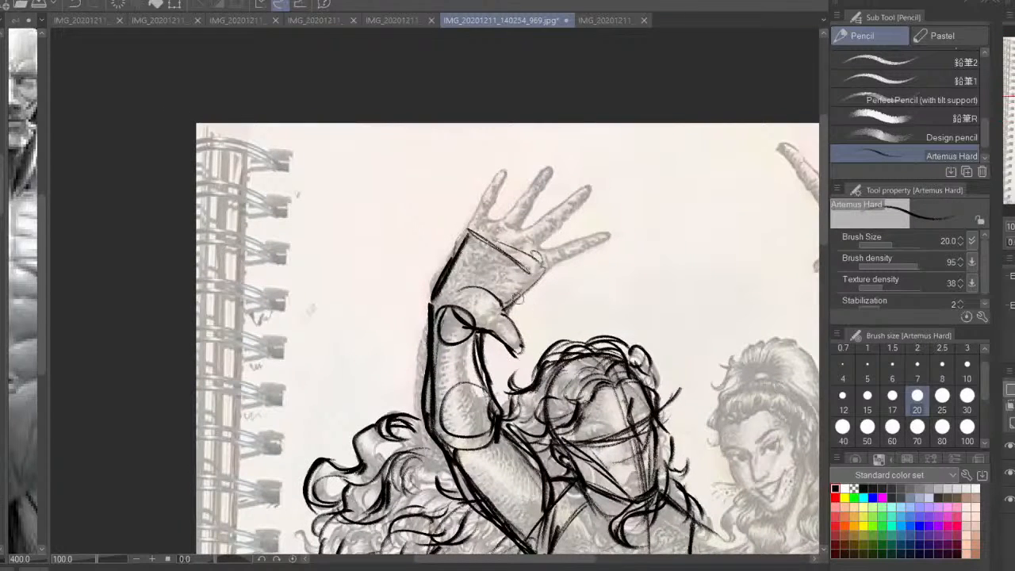
left_click_drag(517, 299, 541, 275)
left_click_drag(536, 274, 593, 242)
mouse_move(591, 234)
left_mouse_down()
mouse_move(594, 243)
mouse_move(530, 257)
mouse_move(577, 195)
left_mouse_up()
mouse_move(508, 257)
left_mouse_down()
mouse_move(585, 190)
mouse_move(556, 230)
left_mouse_up()
mouse_move(579, 195)
left_mouse_down()
mouse_move(509, 250)
mouse_move(536, 187)
mouse_move(514, 193)
left_mouse_up()
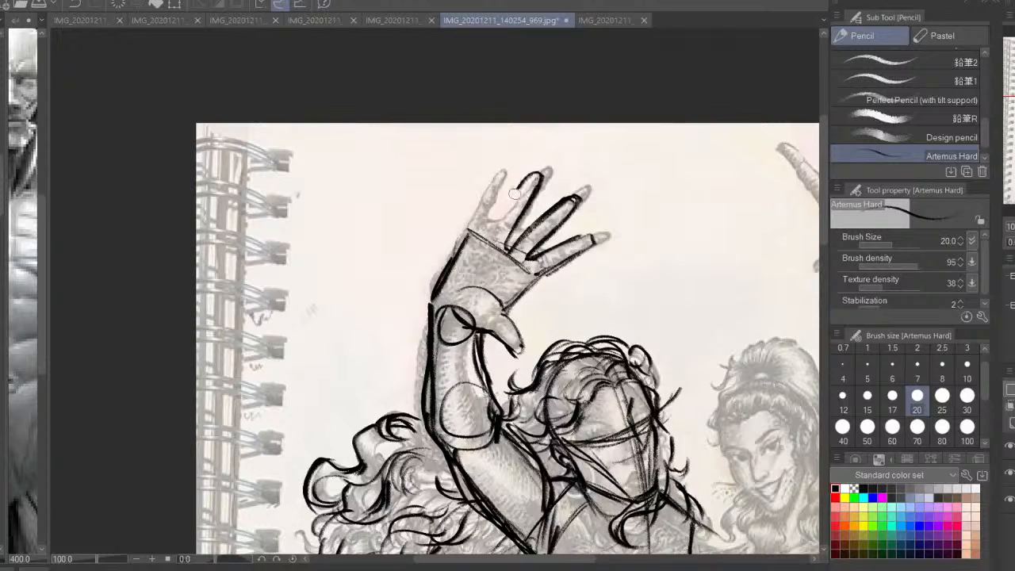
Undo the last finger strokes, redraw the ring and little fingers, and refine the palm's outline
mouse_move(493, 236)
left_mouse_down()
mouse_move(523, 184)
mouse_move(543, 172)
mouse_move(507, 251)
mouse_move(533, 189)
mouse_move(504, 222)
mouse_move(525, 186)
mouse_move(536, 190)
mouse_move(513, 252)
mouse_move(572, 194)
mouse_move(582, 200)
mouse_move(486, 215)
mouse_move(485, 187)
left_mouse_up()
key("ctrl+z")
key("ctrl+z")
key("ctrl+z")
key("ctrl+z")
mouse_move(485, 186)
left_mouse_down()
mouse_move(468, 250)
mouse_move(517, 195)
mouse_move(460, 258)
mouse_move(543, 263)
mouse_move(561, 246)
mouse_move(503, 322)
left_mouse_up()
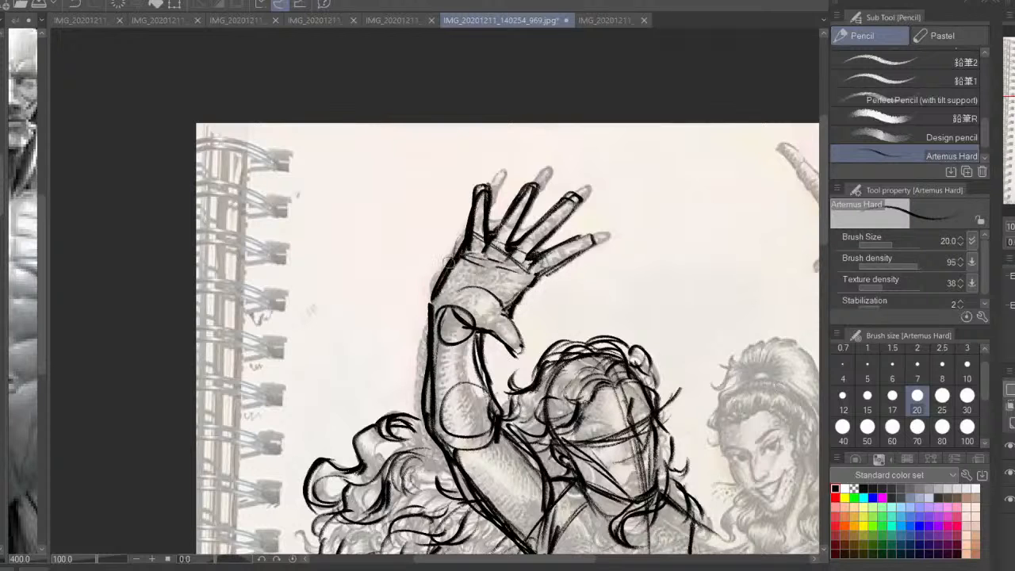
Draw a guide arc across the raised hand's fingertips and thicken the thumb's outer contour
key("h")
left_click_drag(430, 193, 548, 226)
mouse_move(562, 221)
left_mouse_down()
mouse_move(540, 216)
mouse_move(386, 253)
left_mouse_up()
left_click_drag(525, 209, 380, 301)
mouse_move(561, 219)
left_mouse_down()
mouse_move(374, 263)
mouse_move(385, 310)
left_mouse_up()
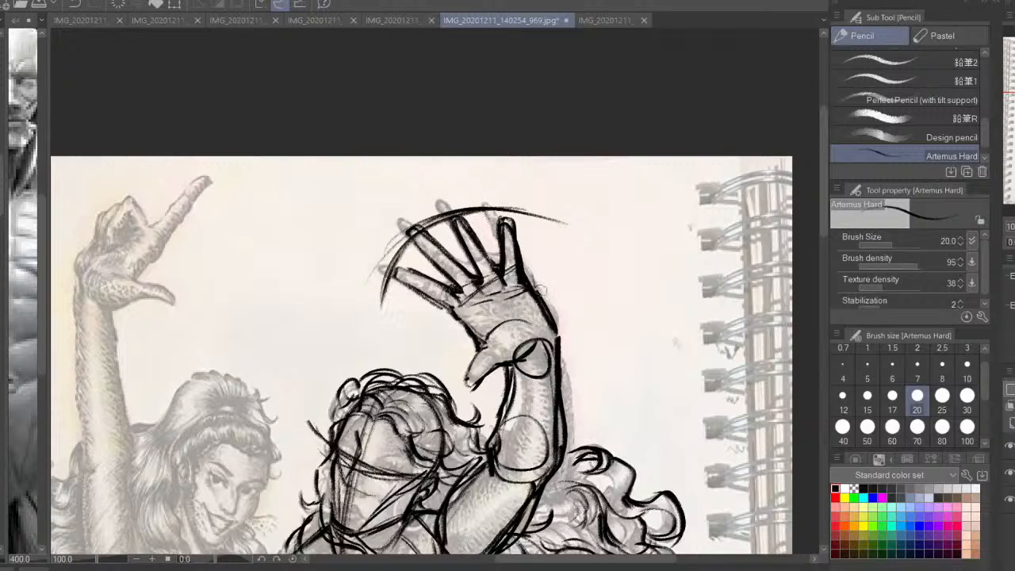
mouse_move(480, 347)
left_mouse_down()
mouse_move(461, 384)
mouse_move(468, 365)
left_mouse_up()
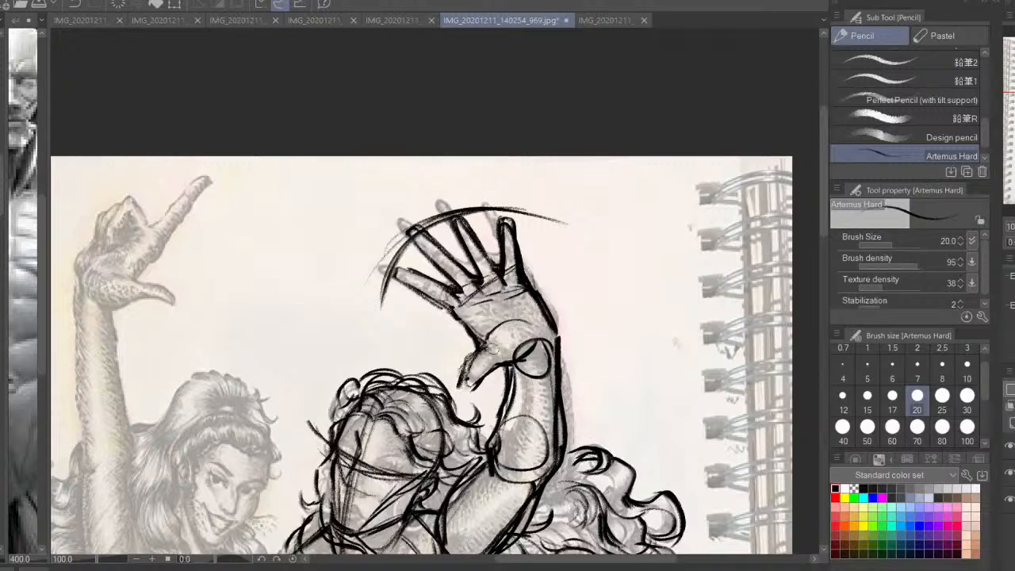
mouse_move(564, 221)
left_mouse_down()
mouse_move(519, 207)
mouse_move(384, 293)
left_mouse_up()
mouse_move(647, 351)
left_mouse_down()
mouse_move(653, 322)
mouse_move(706, 278)
left_mouse_up()
left_click_drag(615, 265, 598, 273)
mouse_move(588, 206)
left_mouse_down()
mouse_move(615, 244)
mouse_move(600, 293)
left_mouse_up()
key("h")
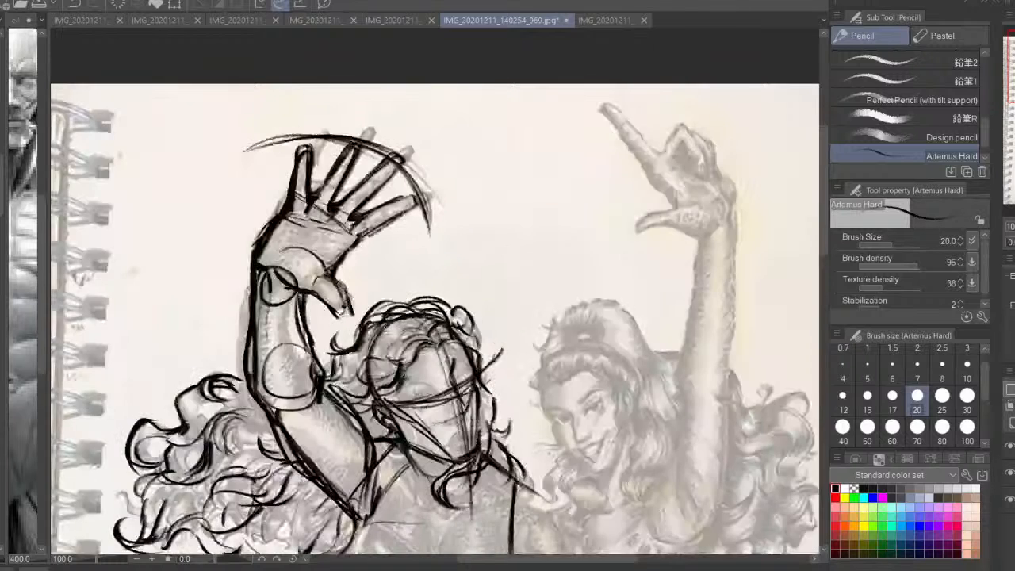
Sketch the left-hand woman's bust with rounded forms and a curved line along the underside of the chest
key("ctrl+minus")
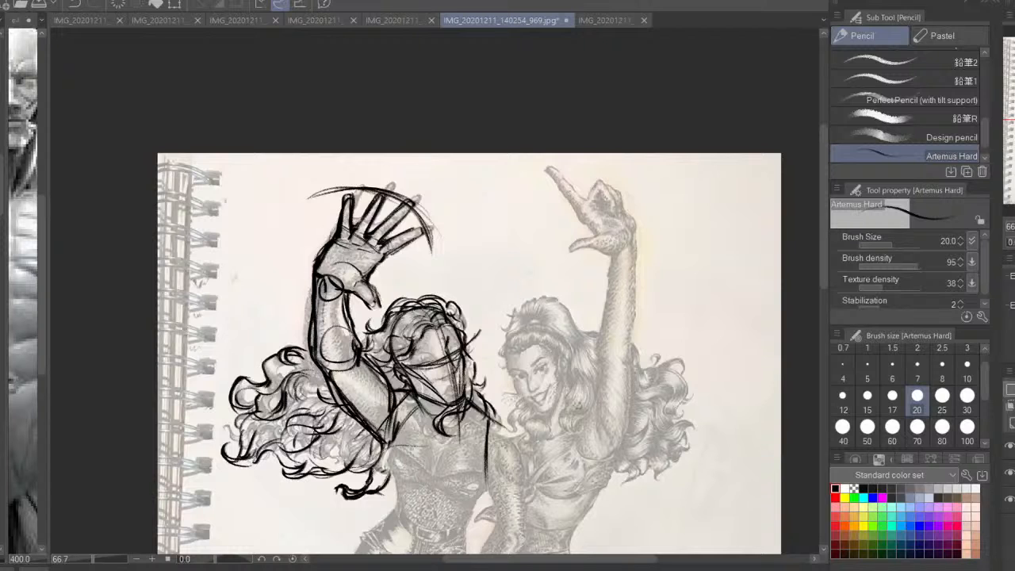
mouse_move(380, 409)
left_mouse_down()
mouse_move(445, 317)
mouse_move(436, 325)
mouse_move(423, 265)
mouse_move(421, 292)
left_mouse_up()
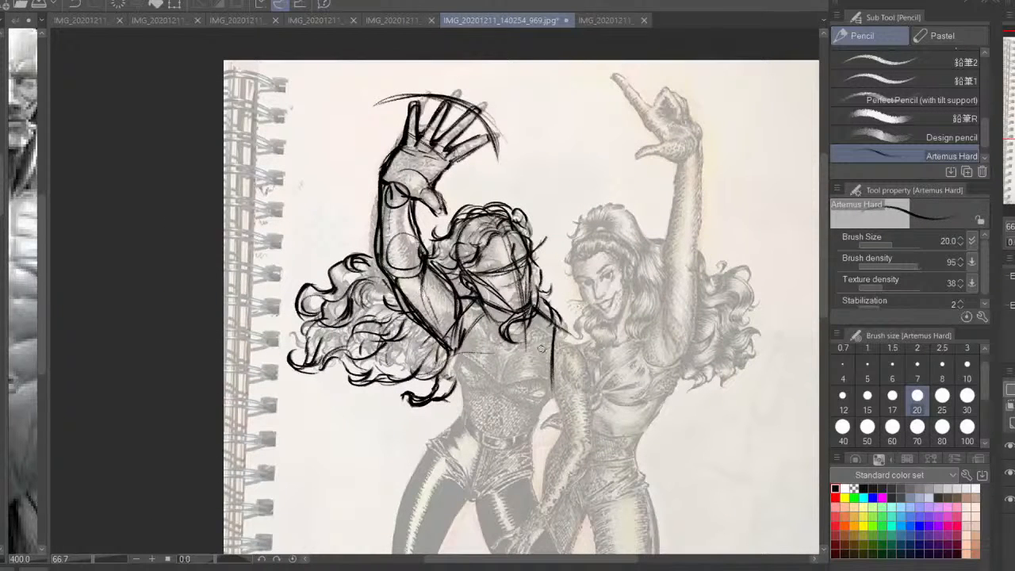
mouse_move(479, 374)
left_mouse_down()
mouse_move(491, 334)
mouse_move(462, 337)
mouse_move(470, 354)
left_mouse_up()
mouse_move(490, 276)
left_mouse_down()
mouse_move(466, 316)
mouse_move(465, 356)
mouse_move(498, 368)
left_mouse_up()
mouse_move(479, 293)
left_mouse_down()
mouse_move(472, 310)
mouse_move(486, 346)
mouse_move(524, 361)
mouse_move(564, 339)
mouse_move(557, 374)
mouse_move(499, 367)
left_mouse_up()
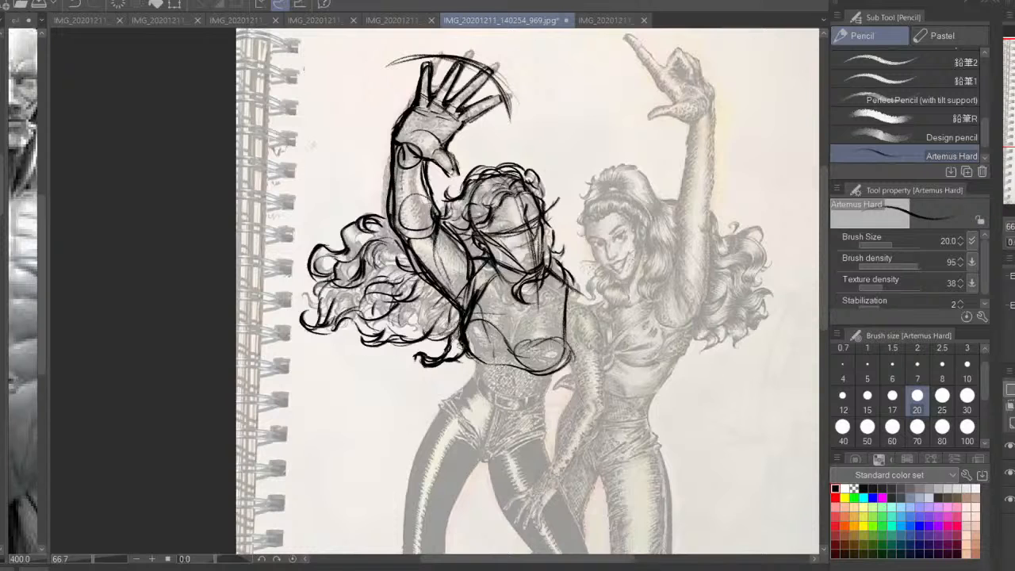
Thicken the chest outline along both sides and beneath the bust
left_click_drag(459, 339, 467, 360)
left_click_drag(482, 366, 545, 357)
left_click_drag(561, 299, 569, 362)
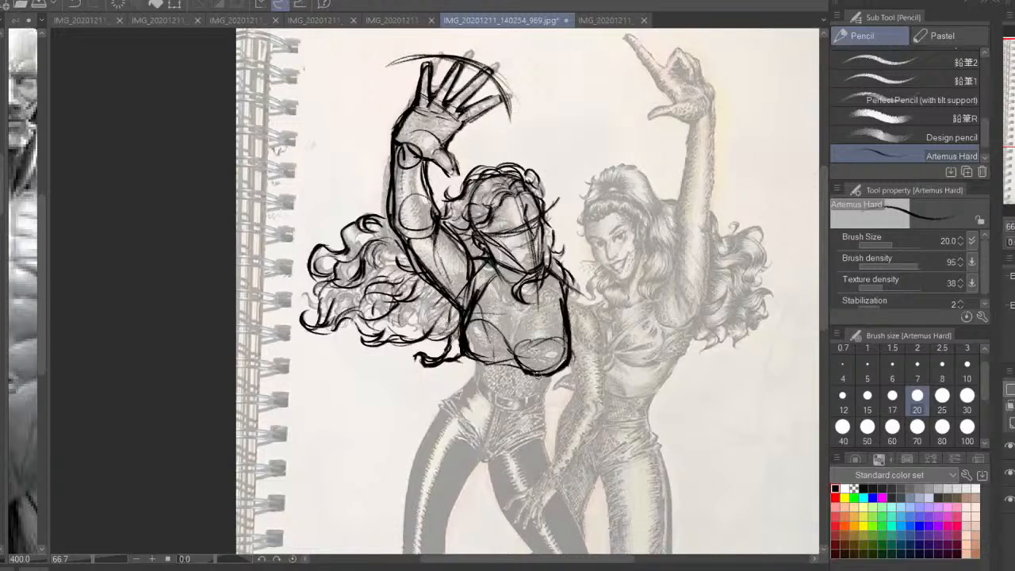
left_click_drag(510, 360, 461, 358)
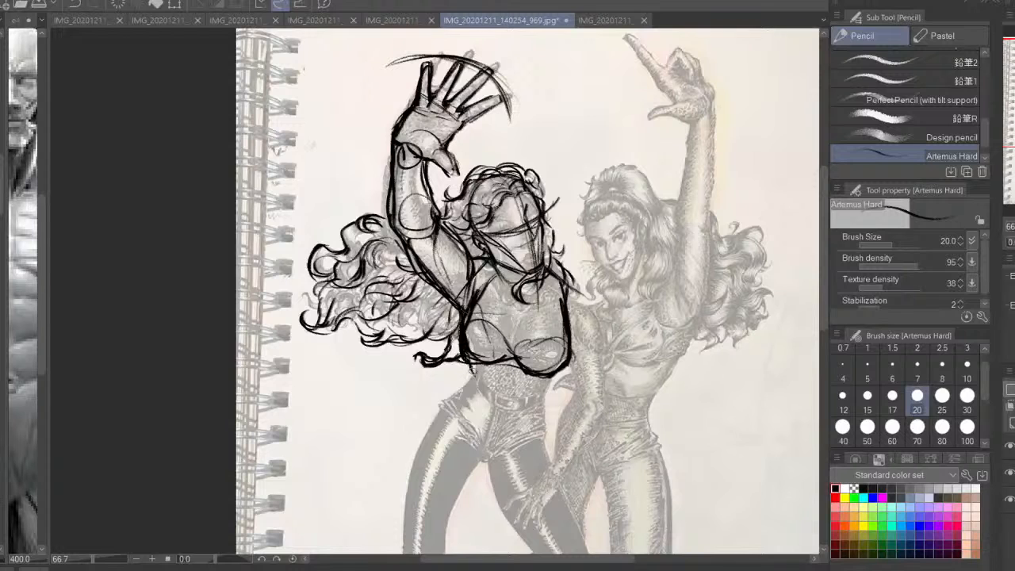
Sketch the left-hand woman's waist side, navel, belly oval and outer hip line below the chest
mouse_move(567, 364)
left_mouse_down()
mouse_move(539, 394)
mouse_move(512, 354)
mouse_move(488, 357)
mouse_move(510, 388)
mouse_move(530, 386)
left_mouse_up()
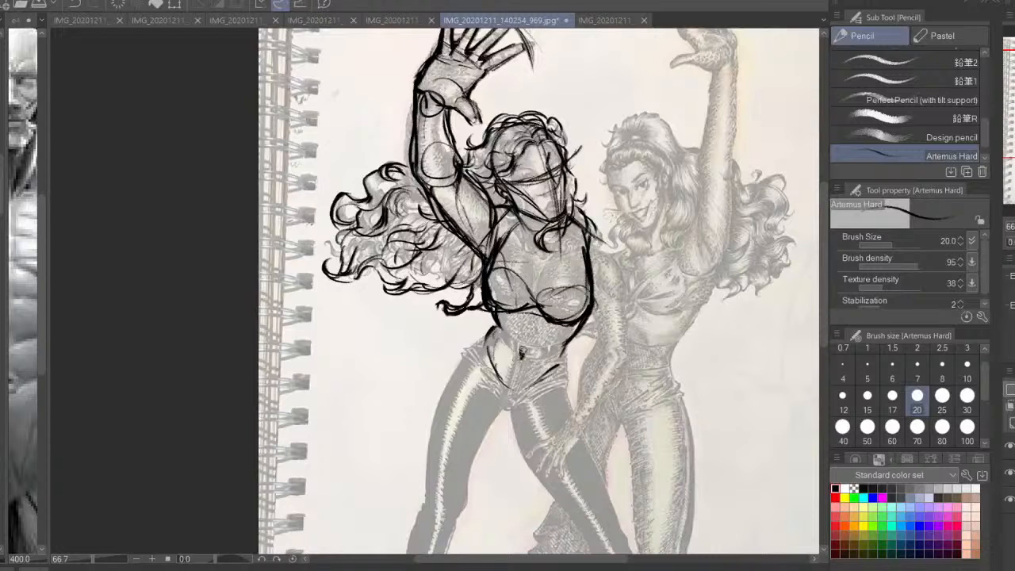
mouse_move(482, 347)
left_mouse_down()
mouse_move(550, 326)
mouse_move(504, 316)
mouse_move(548, 407)
mouse_move(568, 342)
left_mouse_up()
mouse_move(497, 328)
left_mouse_down()
mouse_move(505, 298)
mouse_move(452, 369)
left_mouse_up()
left_click_drag(481, 312, 512, 379)
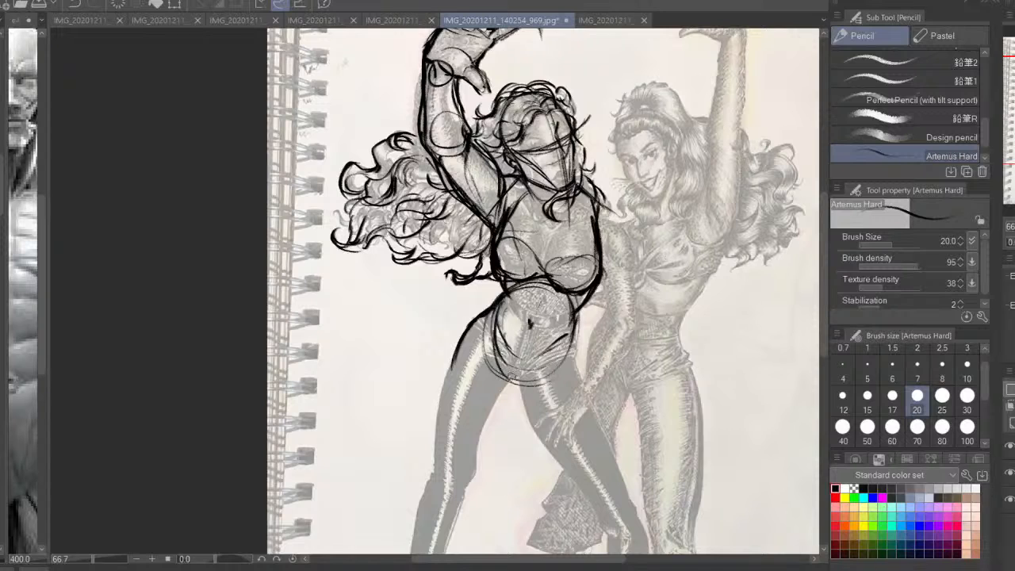
Draw the lower curve of the pelvis and redraw the waist-to-hip line on the side facing the second woman
left_click_drag(571, 345, 519, 383)
left_click_drag(563, 310, 571, 363)
key("ctrl+z")
left_click_drag(574, 307, 570, 355)
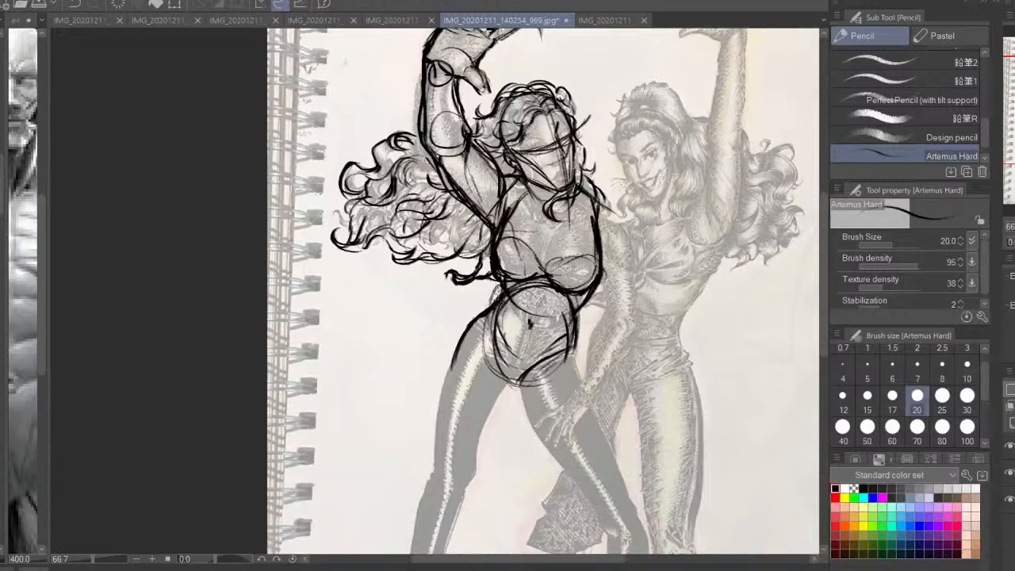
Thicken the outer hip line and sketch the leg opening and the start of the thigh nearer the second woman
left_click_drag(482, 309, 452, 361)
mouse_move(577, 345)
left_mouse_down()
mouse_move(593, 400)
mouse_move(529, 375)
left_mouse_up()
mouse_move(531, 372)
left_mouse_down()
mouse_move(525, 423)
mouse_move(545, 441)
left_mouse_up()
left_click_drag(526, 385, 548, 443)
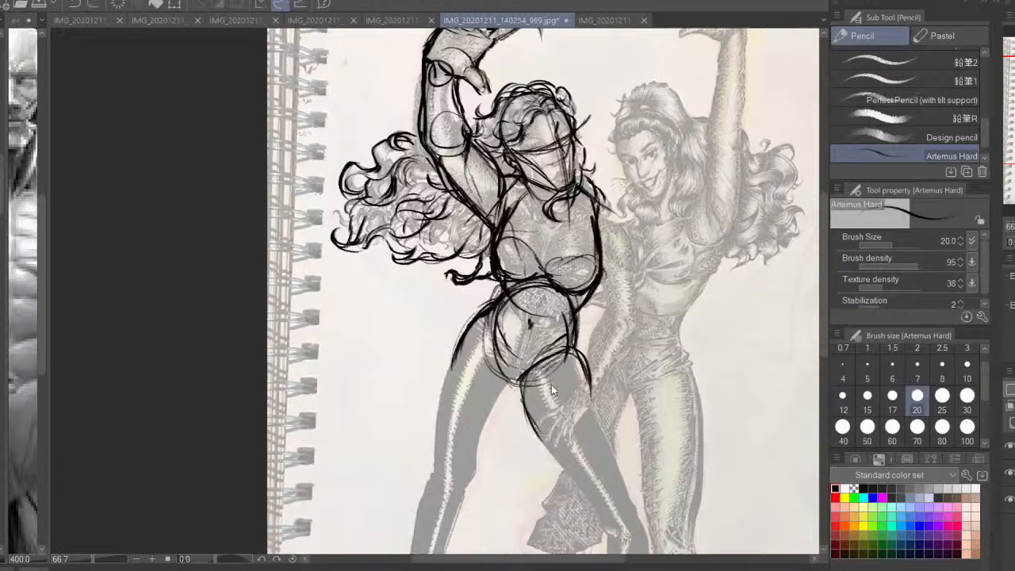
Undo the last three thigh strokes and redraw the crotch curves and both inner thigh lines
key("ctrl+z")
key("ctrl+z")
key("ctrl+z")
key("ctrl+z")
left_click_drag(495, 374, 522, 391)
left_click_drag(472, 346, 505, 385)
left_click_drag(476, 353, 517, 391)
mouse_move(585, 364)
left_mouse_down()
mouse_move(524, 407)
mouse_move(474, 468)
left_mouse_up()
left_click_drag(539, 396, 525, 441)
Mirror the canvas view, undo the last two strokes, and redraw the inner and outer contours of both thighs
key("h")
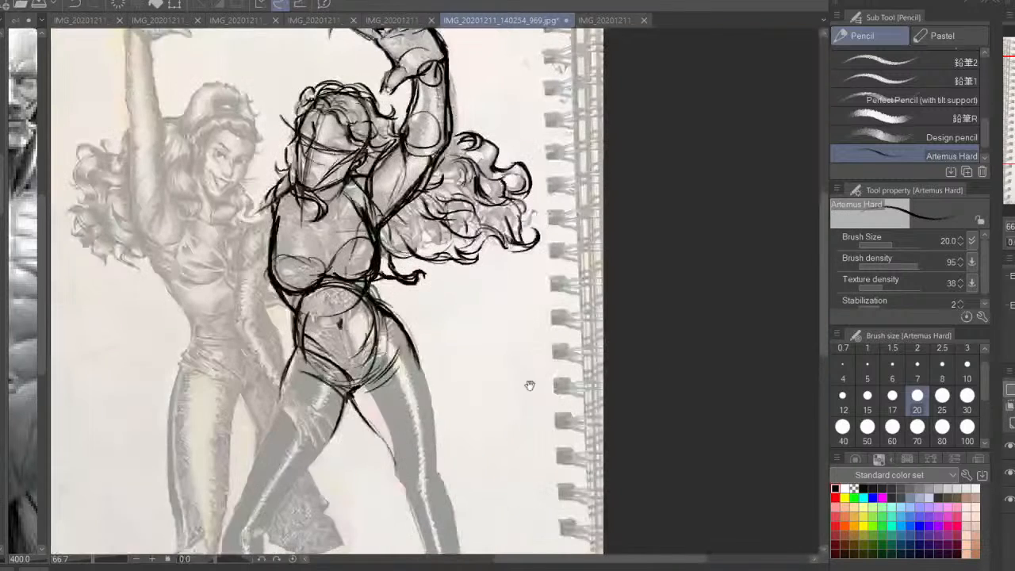
left_click_drag(530, 385, 677, 338)
key("ctrl+z")
key("ctrl+z")
left_click_drag(446, 297, 405, 456)
mouse_move(503, 353)
left_mouse_down()
mouse_move(493, 393)
mouse_move(460, 433)
mouse_move(496, 360)
mouse_move(528, 333)
mouse_move(550, 429)
left_mouse_up()
left_click_drag(566, 313, 587, 414)
left_click_drag(586, 413, 574, 324)
left_click_drag(504, 350, 523, 384)
left_click_drag(484, 295, 512, 327)
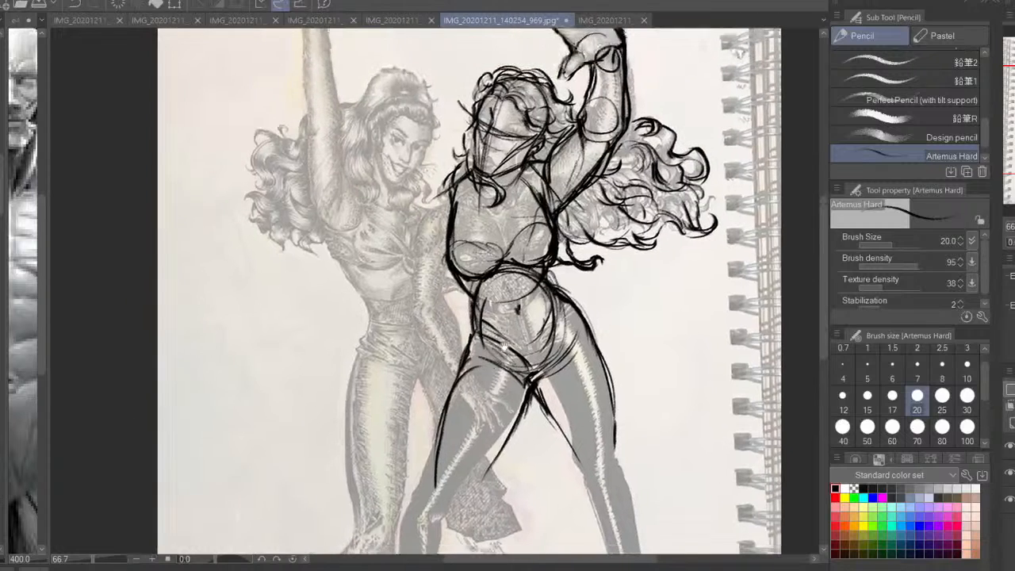
left_click_drag(562, 266, 563, 283)
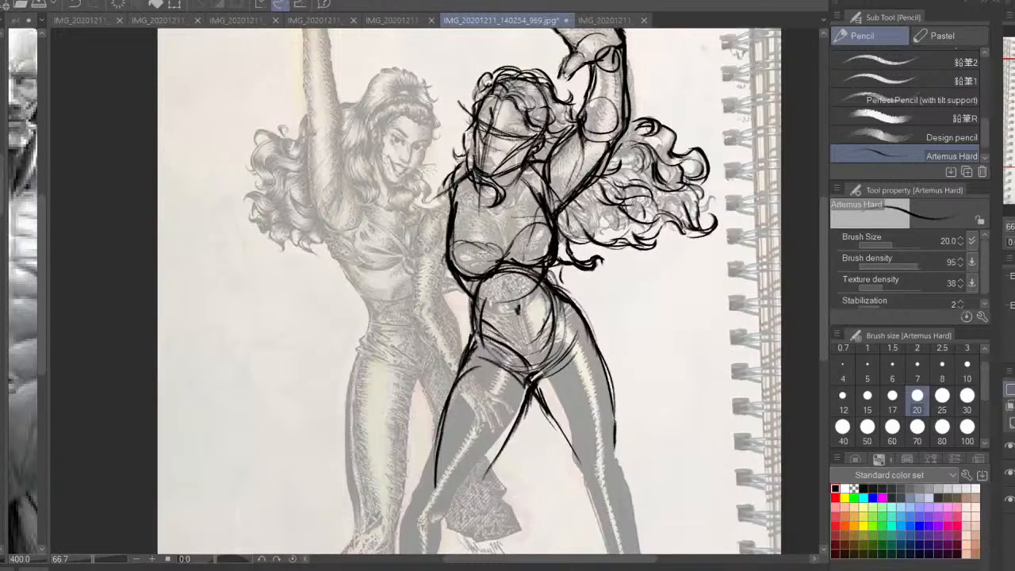
Check the figure's proportions with the reference photo hidden and the view mirrored back and zoomed out
left_click(1010, 475)
key("h")
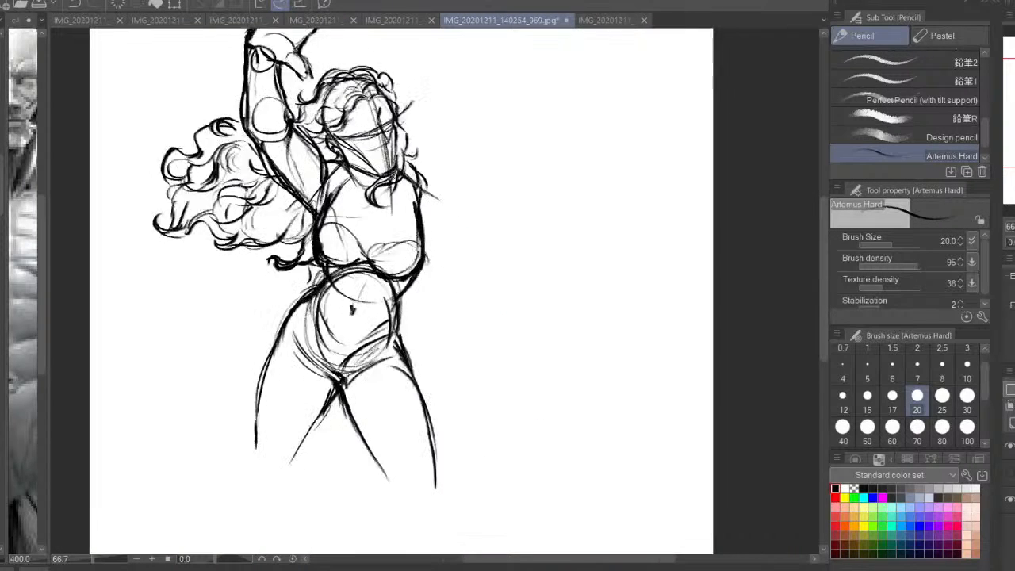
key("ctrl+minus")
left_click_drag(575, 387, 644, 367)
left_click(1009, 473)
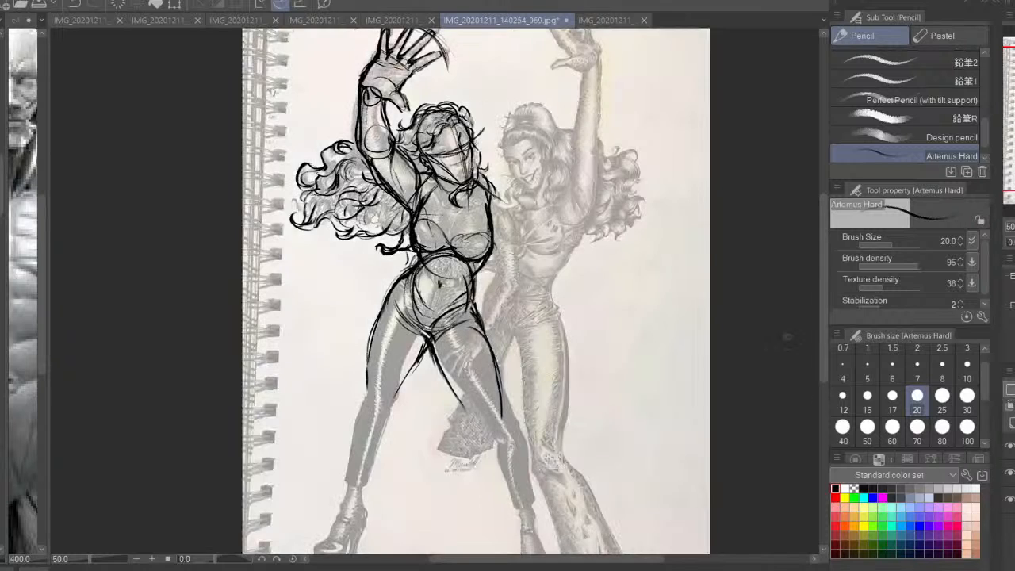
Sketch the knee and both calf contours of the leg nearer the second woman
key("ctrl+plus")
mouse_move(492, 452)
left_mouse_down()
mouse_move(506, 331)
mouse_move(500, 373)
left_mouse_up()
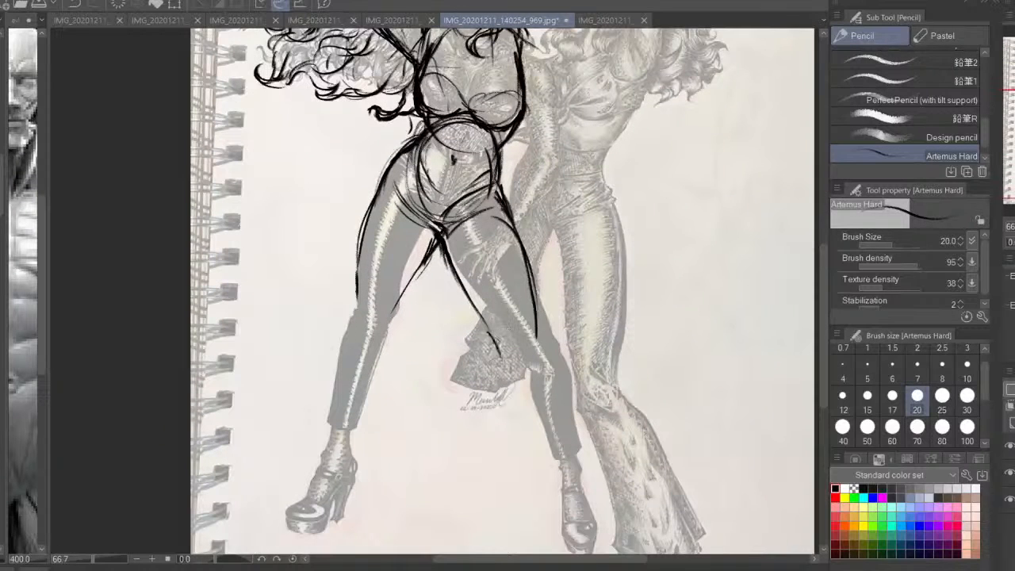
left_click_drag(487, 333, 544, 454)
left_click_drag(533, 331, 559, 386)
left_click_drag(496, 349, 551, 468)
left_click_drag(570, 435, 581, 474)
left_click_drag(527, 321, 540, 361)
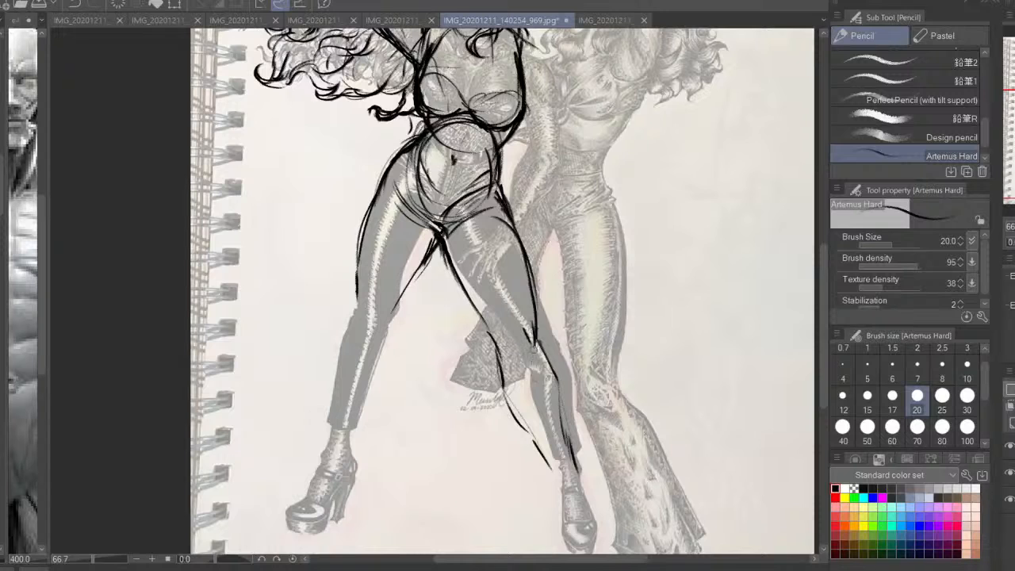
Extend that leg's contours to the ankle and outline its foot pointing downward
left_click_drag(500, 334, 516, 372)
left_click_drag(536, 336, 540, 370)
mouse_move(553, 430)
left_mouse_down()
mouse_move(555, 367)
mouse_move(590, 432)
left_mouse_up()
left_click_drag(550, 403, 561, 441)
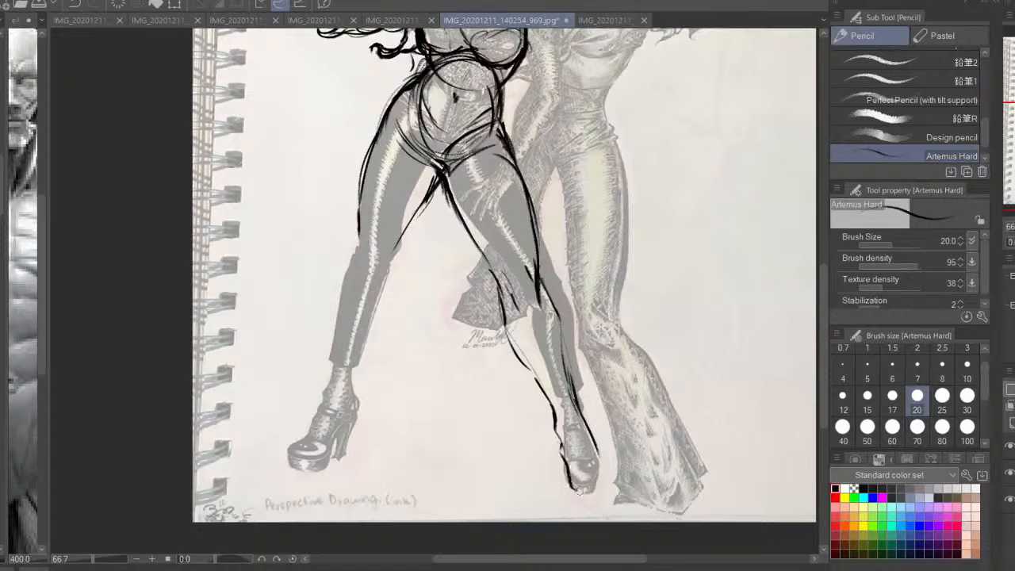
mouse_move(578, 491)
left_mouse_down()
mouse_move(609, 484)
mouse_move(596, 440)
left_mouse_up()
left_click_drag(552, 414, 566, 476)
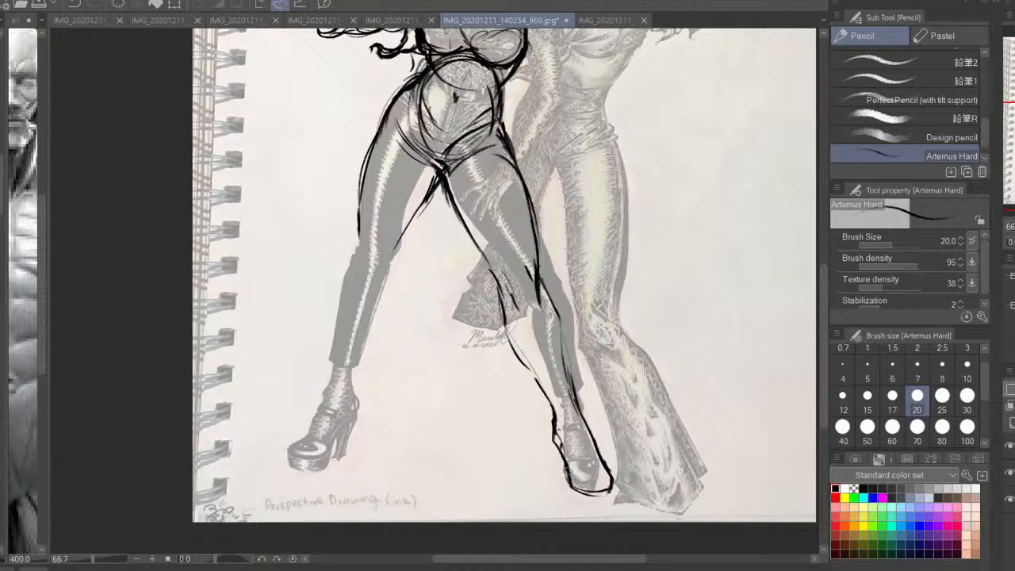
left_click_drag(555, 432, 588, 492)
Thicken the inner calf contour from the knee down to the ankle of the leg nearer the second woman
left_click_drag(524, 360, 553, 406)
left_click_drag(515, 339, 548, 399)
left_click_drag(503, 308, 531, 375)
Mirror the canvas view and outline the other leg from the knee down, including its platform heel shoe
key("h")
left_click_drag(473, 332, 499, 394)
mouse_move(496, 306)
left_mouse_down()
mouse_move(503, 369)
mouse_move(539, 438)
mouse_move(512, 369)
mouse_move(527, 297)
mouse_move(554, 348)
mouse_move(567, 439)
mouse_move(533, 493)
mouse_move(590, 490)
mouse_move(605, 502)
mouse_move(542, 502)
mouse_move(586, 530)
left_mouse_up()
left_click_drag(530, 463, 560, 507)
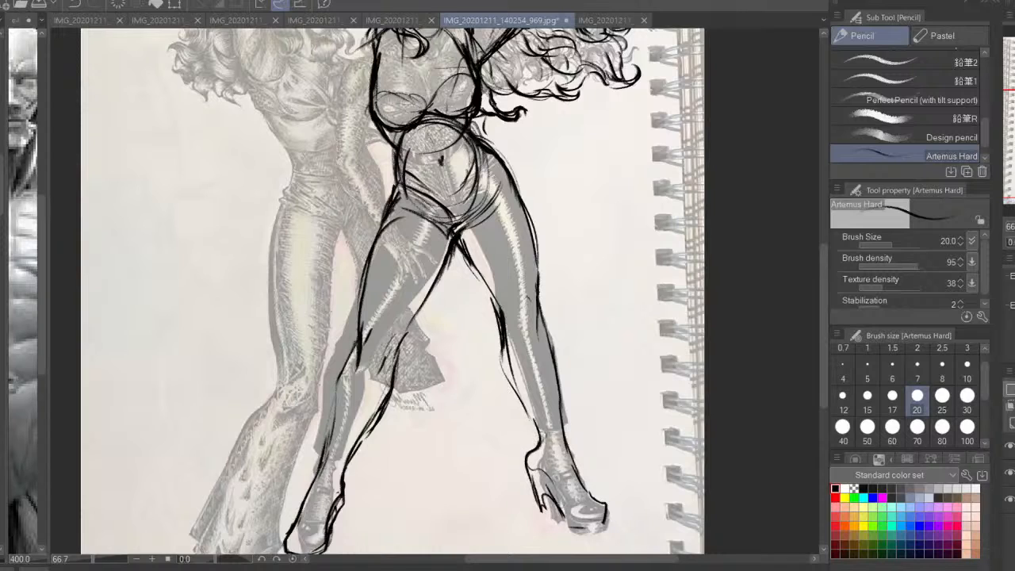
Thicken the inner knee and calf contour of the leg with the platform heel
left_click_drag(524, 408, 542, 444)
left_click_drag(501, 364, 541, 433)
mouse_move(507, 310)
left_mouse_down()
mouse_move(501, 369)
mouse_move(523, 402)
left_mouse_up()
left_click_drag(493, 291, 509, 311)
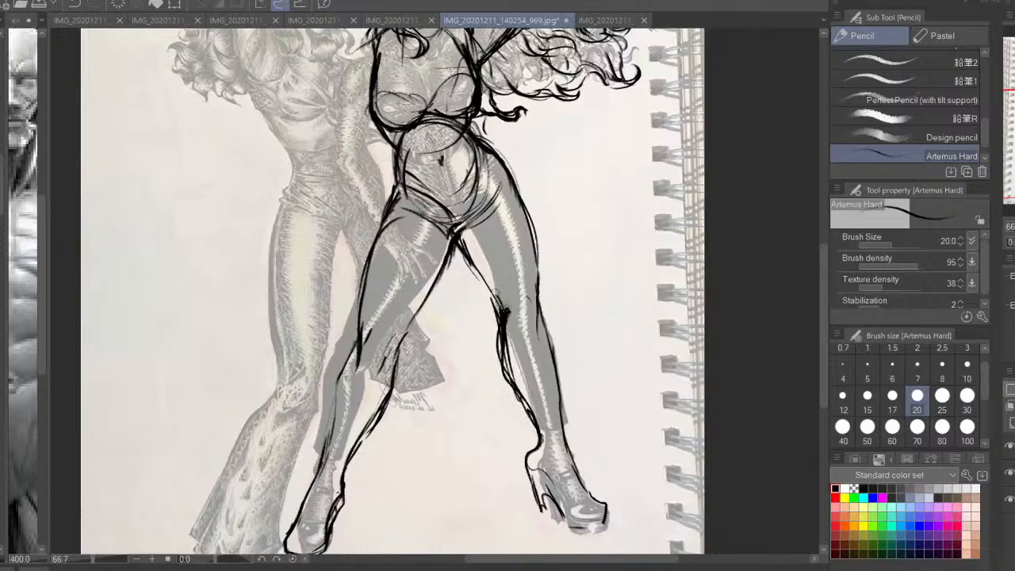
Reinforce both inner thigh contours and darken the point where they meet at the crotch
left_click_drag(468, 230, 500, 296)
left_click_drag(458, 241, 493, 290)
left_click_drag(450, 260, 477, 224)
left_click_drag(479, 218, 462, 238)
mouse_move(398, 318)
left_mouse_down()
mouse_move(437, 280)
mouse_move(437, 355)
left_mouse_up()
left_click_drag(501, 287, 458, 346)
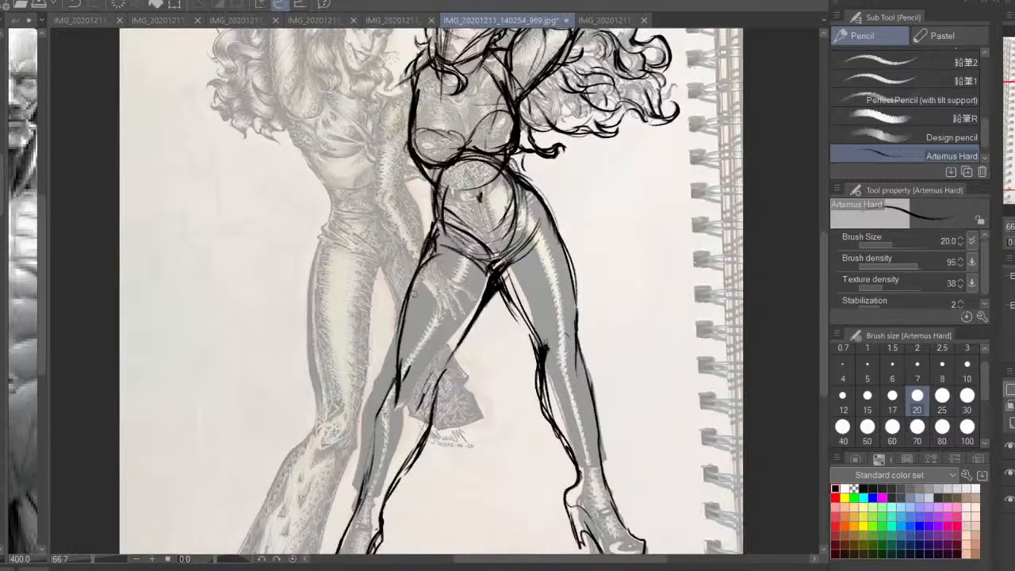
Thicken the outer thigh contour of the leg nearer the second woman from hip to knee
left_click_drag(433, 249, 400, 339)
left_click_drag(413, 283, 396, 369)
left_click_drag(463, 266, 462, 303)
left_click_drag(436, 284, 490, 310)
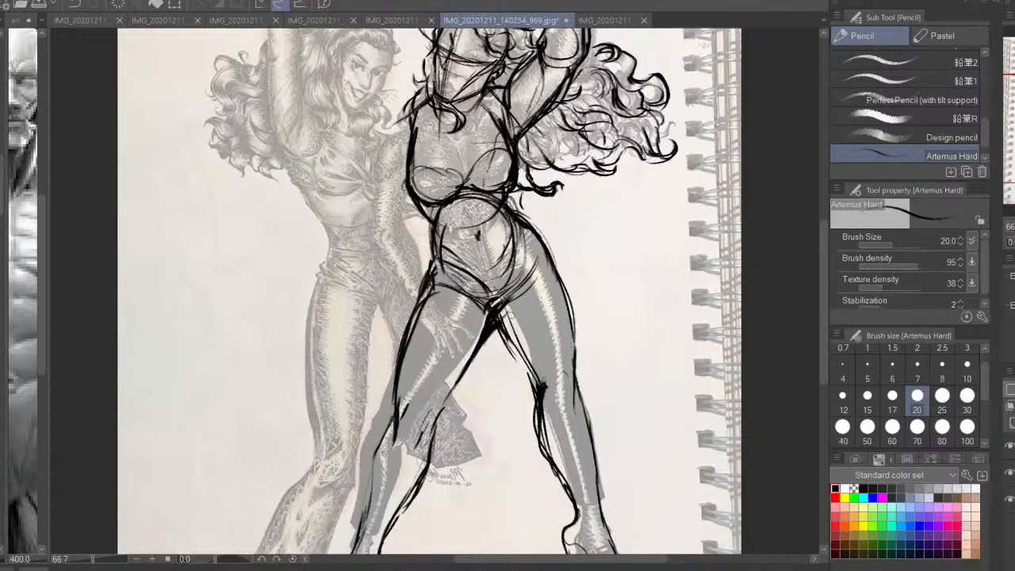
Erase excess strokes around the crotch and along both thighs using the pencil with the transparent colour
left_click(853, 489)
left_click_drag(508, 300, 479, 336)
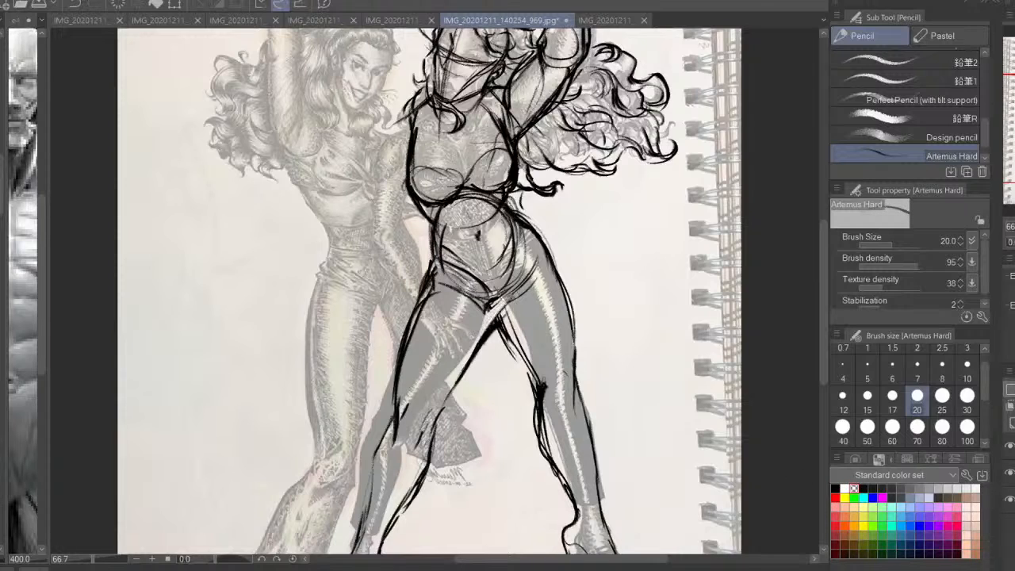
left_click_drag(524, 282, 487, 311)
mouse_move(408, 312)
left_mouse_down()
mouse_move(422, 289)
mouse_move(396, 349)
left_mouse_up()
left_click_drag(395, 374, 392, 402)
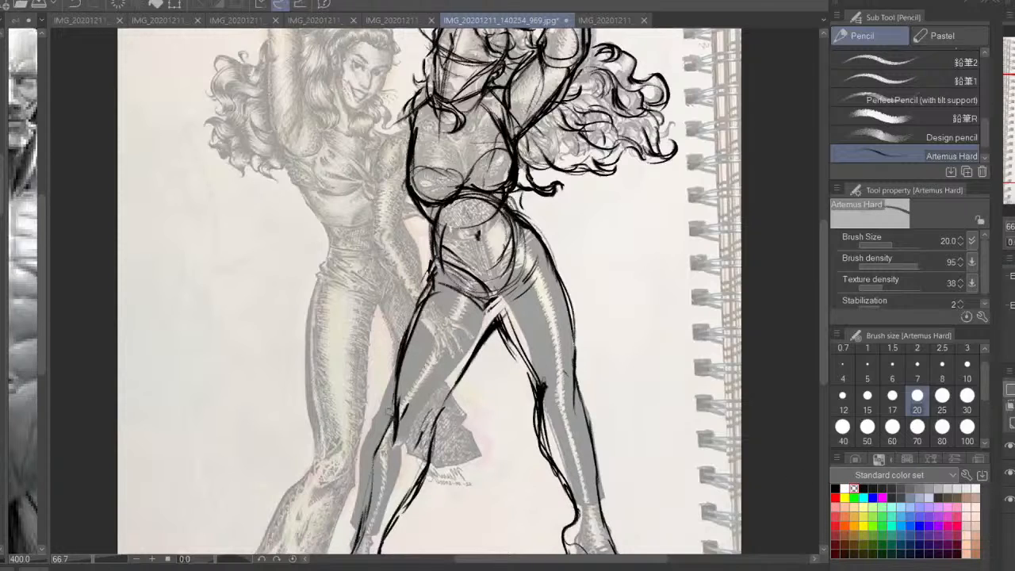
left_click_drag(479, 352, 451, 392)
left_click_drag(486, 333, 451, 385)
mouse_move(499, 317)
left_mouse_down()
mouse_move(441, 411)
mouse_move(532, 278)
mouse_move(523, 301)
mouse_move(539, 396)
left_mouse_up()
Switch back to black and redraw the inner thigh and outer hip lines of the platform-heel leg
left_click(835, 487)
left_click_drag(510, 346, 543, 402)
left_click_drag(520, 217, 549, 270)
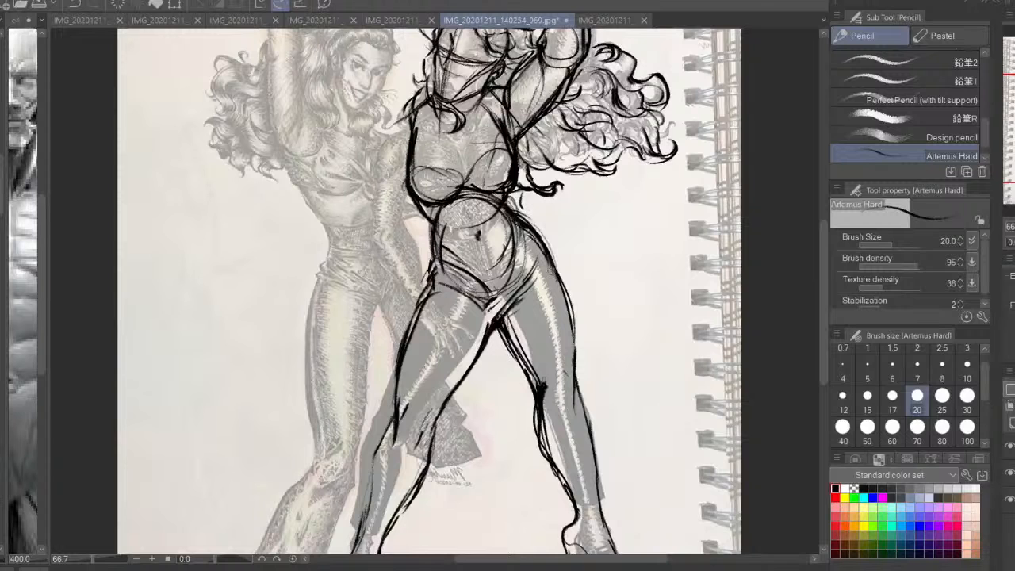
Redraw the leg openings at both hips and refine the waist side and crotch lines
left_click_drag(436, 273, 463, 285)
left_click_drag(530, 236, 515, 296)
left_click_drag(433, 223, 442, 234)
left_click_drag(476, 333, 506, 237)
left_click_drag(466, 179, 417, 332)
left_click_drag(492, 283, 487, 296)
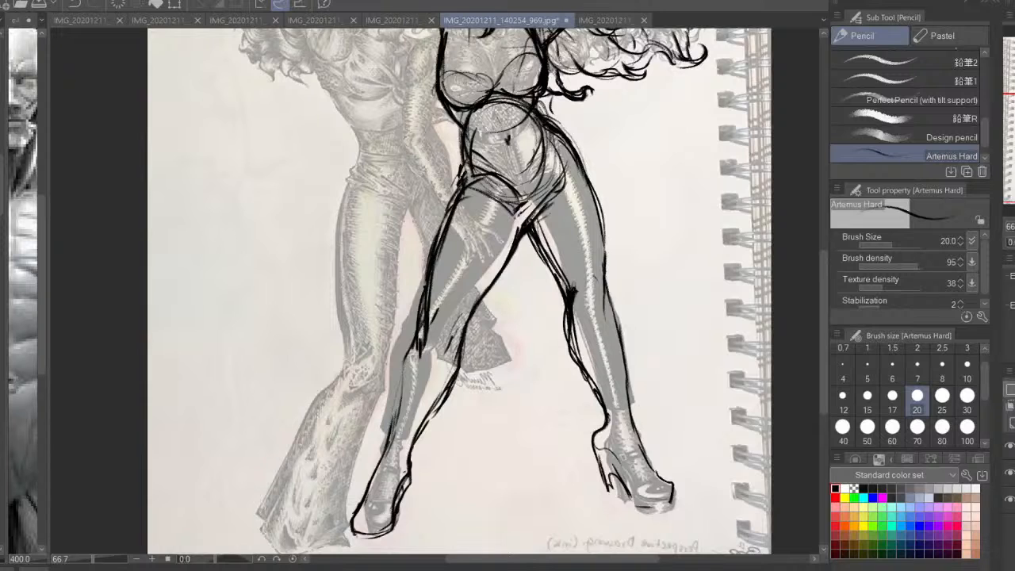
Mirror the view back and sketch a rounded kneecap and thigh line on the leg nearer the second woman
key("h")
key("ctrl+minus")
left_click_drag(559, 384, 613, 431)
left_click_drag(509, 382, 531, 464)
mouse_move(517, 422)
left_mouse_down()
mouse_move(490, 352)
mouse_move(474, 387)
left_mouse_up()
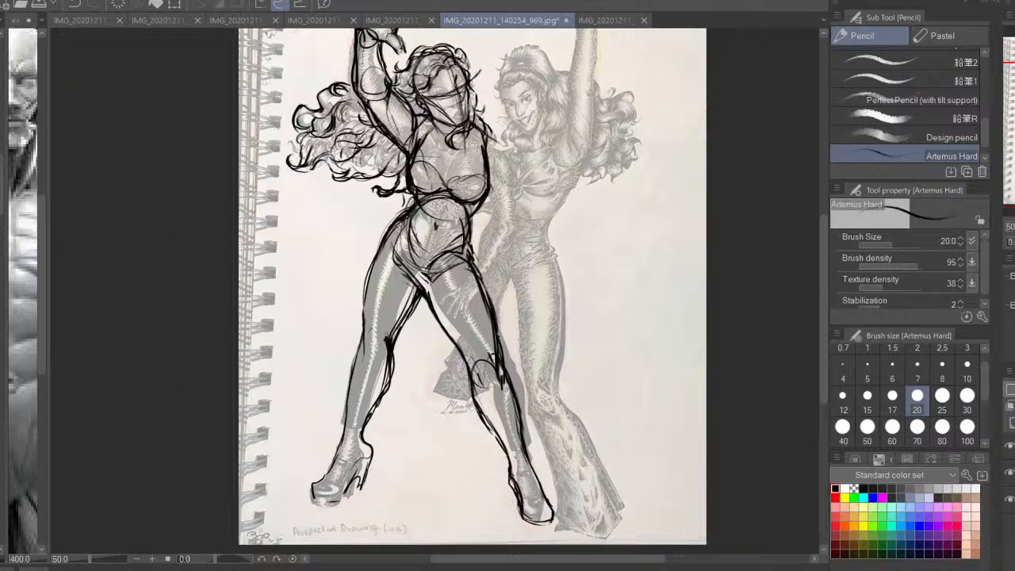
Reinforce both sides and the toe of the foot nearer the second woman
left_click_drag(512, 474, 530, 516)
left_click_drag(523, 459, 558, 521)
left_click_drag(555, 517, 525, 518)
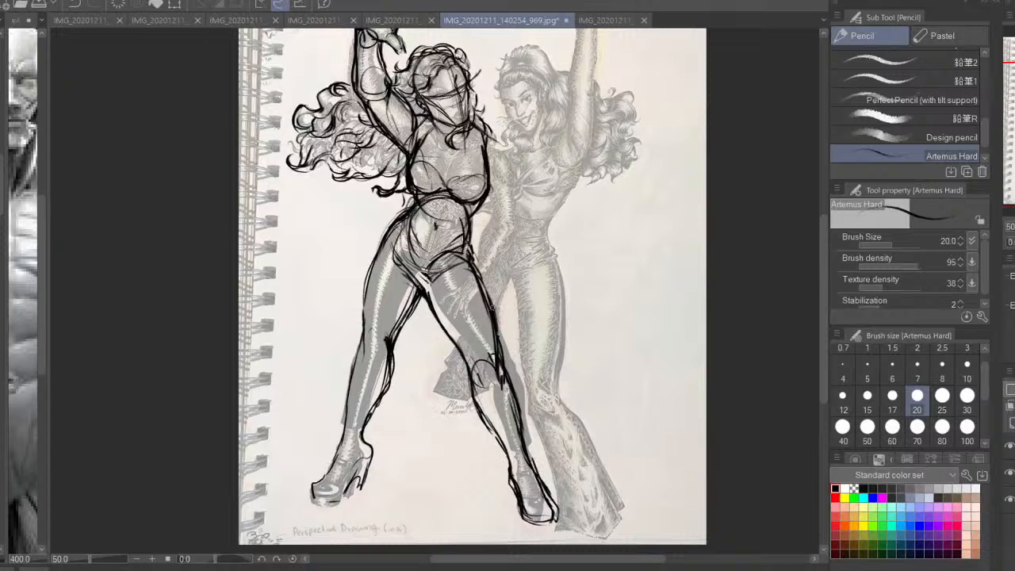
Hide the reference photo, mirror the canvas view, and thicken the inner contour of the leg nearer the second woman
left_click(1010, 473)
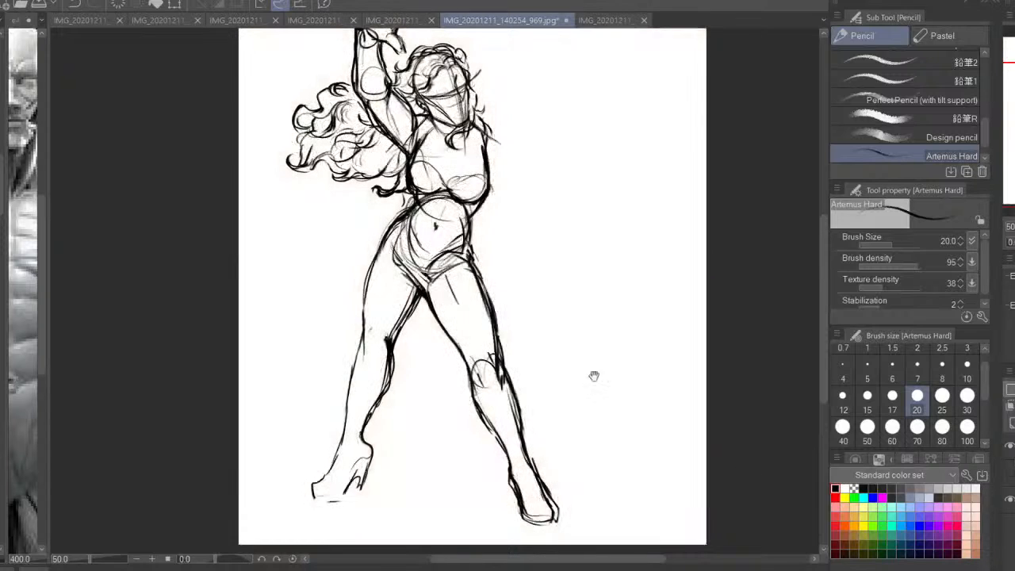
left_click_drag(594, 376, 612, 394)
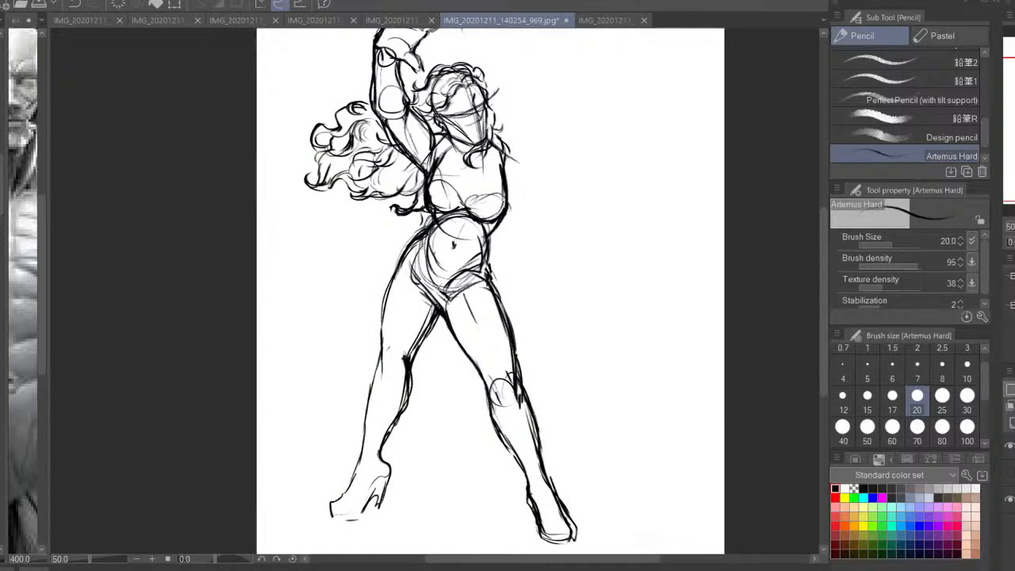
key("h")
left_click_drag(469, 281, 516, 302)
mouse_move(479, 340)
left_mouse_down()
mouse_move(509, 315)
mouse_move(460, 387)
mouse_move(420, 493)
left_mouse_up()
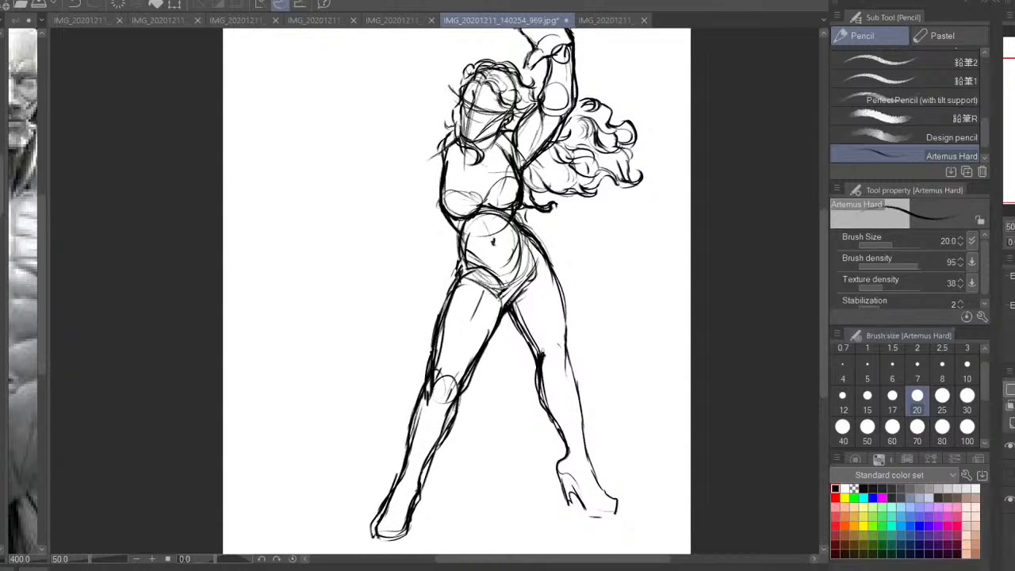
Erase the outer thigh, knee, calf and foot of the leg nearer the second woman with the Snap eraser
key("ctrl+plus")
left_click_drag(516, 431, 515, 339)
key("e")
mouse_move(446, 327)
left_mouse_down()
mouse_move(333, 536)
mouse_move(403, 419)
mouse_move(446, 277)
mouse_move(440, 238)
left_mouse_up()
mouse_move(398, 428)
left_mouse_down()
mouse_move(449, 294)
mouse_move(444, 319)
mouse_move(413, 336)
left_mouse_up()
Show the reference photo again and redraw the erased leg's outer thigh and calf contours with the Artemus Hard pencil
left_click(1009, 473)
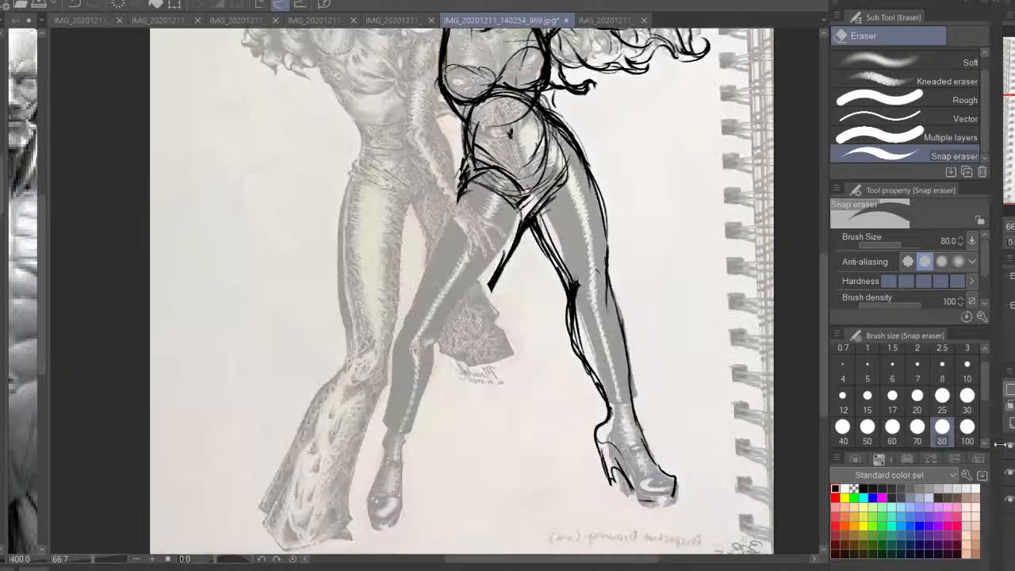
left_click_drag(319, 293, 323, 337)
key("p")
mouse_move(547, 335)
left_mouse_down()
mouse_move(552, 314)
mouse_move(471, 361)
mouse_move(423, 497)
left_mouse_up()
mouse_move(465, 222)
left_mouse_down()
mouse_move(434, 337)
mouse_move(400, 384)
mouse_move(390, 480)
mouse_move(480, 362)
left_mouse_up()
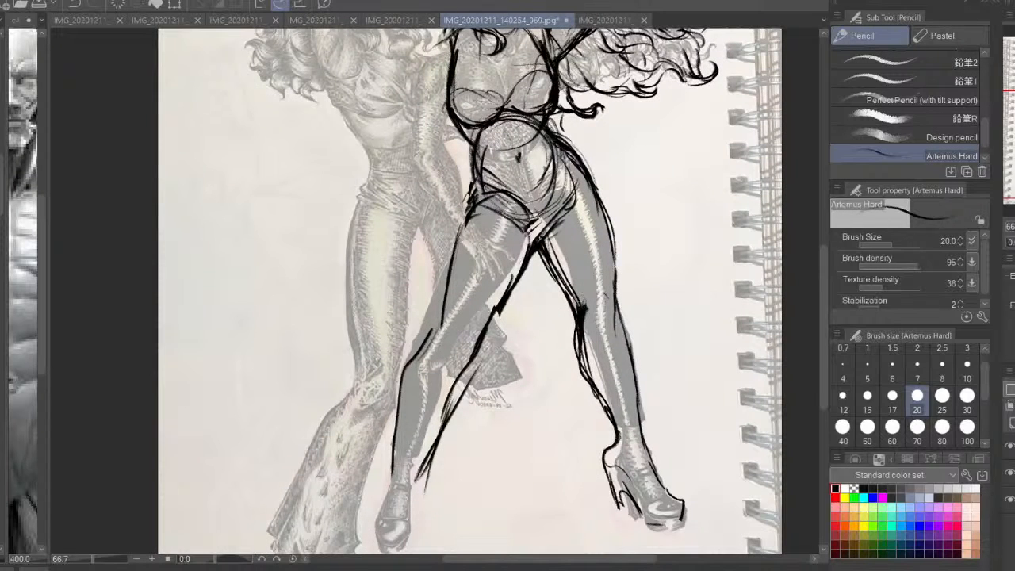
Mirror the view back, sketch the kneecap and knee lines, and strengthen both calf contours of the redrawn leg
key("h")
mouse_move(405, 337)
left_mouse_down()
mouse_move(447, 340)
mouse_move(461, 363)
left_mouse_up()
mouse_move(445, 336)
left_mouse_down()
mouse_move(468, 324)
mouse_move(455, 364)
left_mouse_up()
mouse_move(481, 339)
left_mouse_down()
mouse_move(499, 367)
mouse_move(488, 343)
left_mouse_up()
left_click_drag(481, 334, 529, 478)
left_click_drag(476, 430, 505, 491)
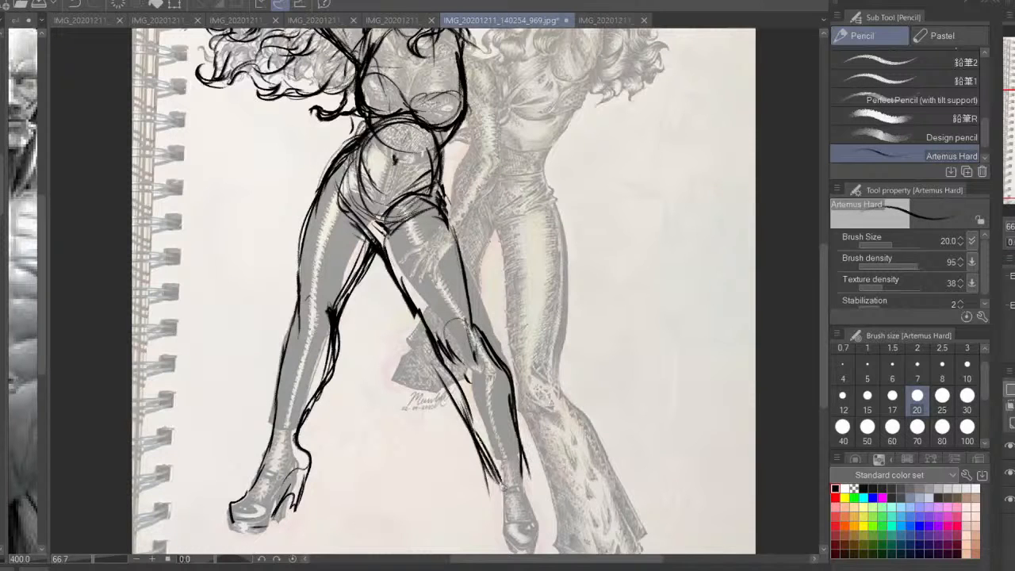
Complete the redrawn leg's lower calf and draw its ankle strap and downward-pointing shoe
left_click_drag(485, 449, 512, 493)
mouse_move(475, 428)
left_mouse_down()
mouse_move(484, 419)
mouse_move(512, 507)
left_mouse_up()
left_click_drag(526, 450, 550, 527)
mouse_move(509, 464)
left_mouse_down()
mouse_move(536, 461)
mouse_move(514, 541)
mouse_move(532, 529)
left_mouse_up()
mouse_move(537, 471)
left_mouse_down()
mouse_move(560, 528)
mouse_move(554, 547)
left_mouse_up()
mouse_move(557, 542)
left_mouse_down()
mouse_move(514, 549)
mouse_move(554, 545)
left_mouse_up()
mouse_move(539, 488)
left_mouse_down()
mouse_move(555, 553)
mouse_move(552, 512)
left_mouse_up()
left_click_drag(546, 477, 551, 517)
left_click_drag(505, 486, 525, 516)
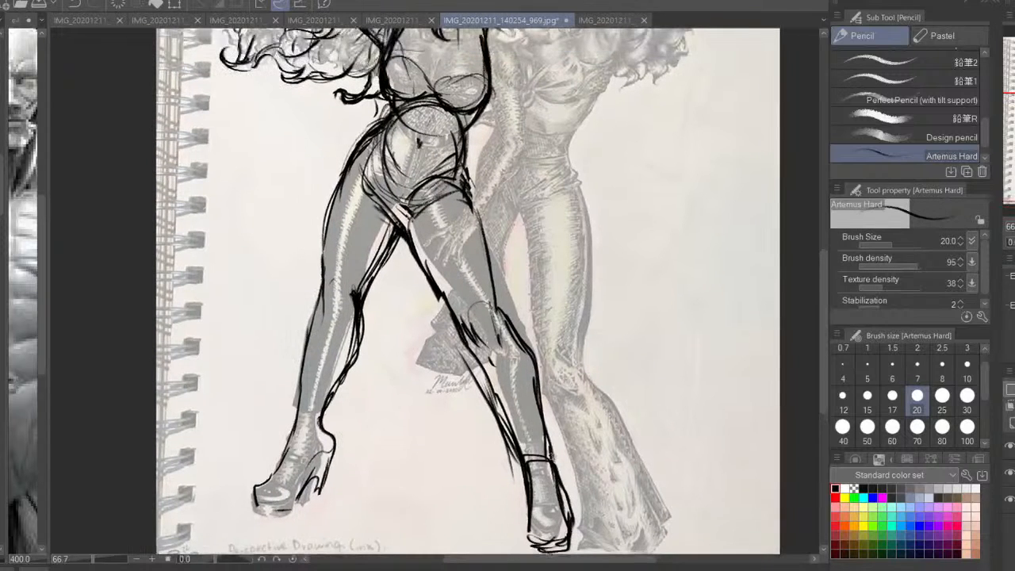
Thicken the redrawn leg's outer contour from the ankle up past the knee to the thigh
left_click_drag(542, 433, 555, 466)
left_click_drag(535, 366, 547, 459)
left_click_drag(520, 333, 539, 412)
left_click_drag(499, 306, 523, 344)
left_click_drag(492, 275, 503, 320)
left_click_drag(486, 230, 503, 314)
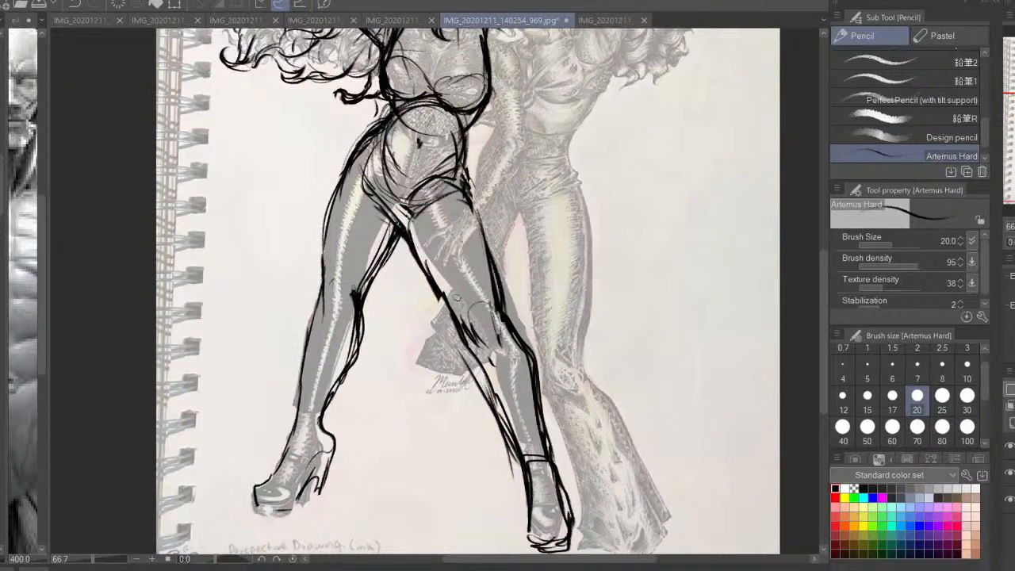
Thicken the redrawn leg's inner thigh and knee contour and, with the view mirrored, its calf line
left_click_drag(410, 218, 445, 306)
left_click_drag(401, 238, 499, 398)
key("h")
left_click_drag(397, 359, 343, 444)
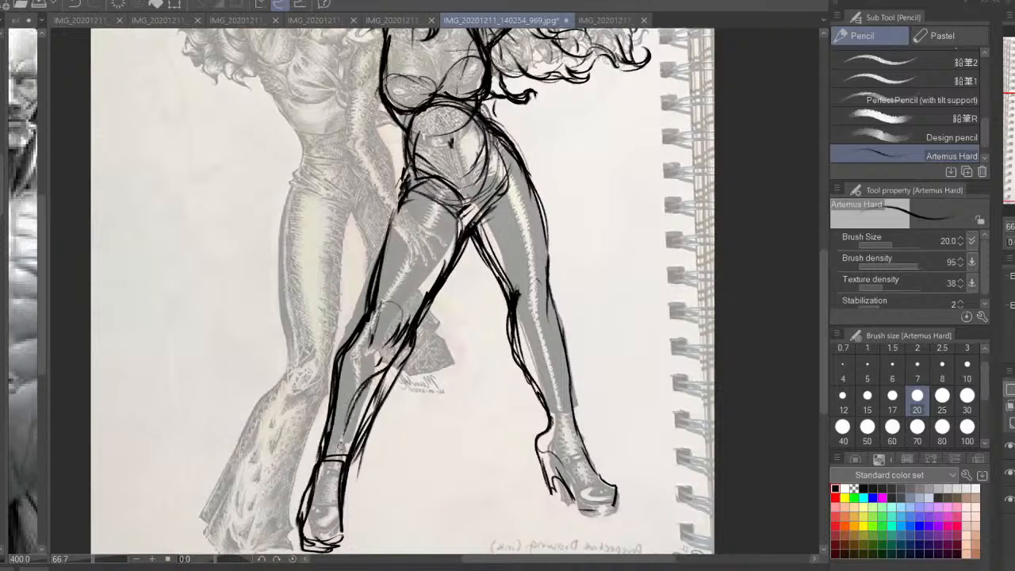
Sketch muscle contour lines inside both legs, from the thighs down to the calves
left_click_drag(413, 343, 444, 239)
mouse_move(422, 190)
left_mouse_down()
mouse_move(390, 298)
mouse_move(342, 398)
mouse_move(329, 485)
left_mouse_up()
mouse_move(509, 197)
left_mouse_down()
mouse_move(573, 417)
mouse_move(592, 421)
mouse_move(602, 437)
left_mouse_up()
Hide the reference photo and erase the heavy overlapping inner knee and calf strokes with the transparent pencil at size 70
left_click(1009, 473)
mouse_move(445, 389)
left_mouse_down()
mouse_move(468, 402)
mouse_move(405, 449)
mouse_move(390, 479)
left_mouse_up()
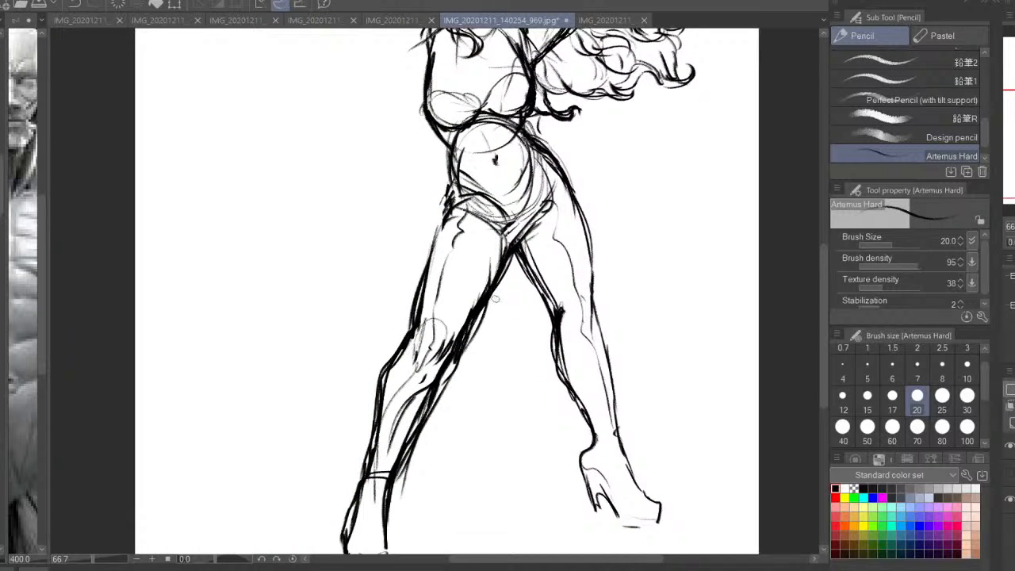
left_click(916, 427)
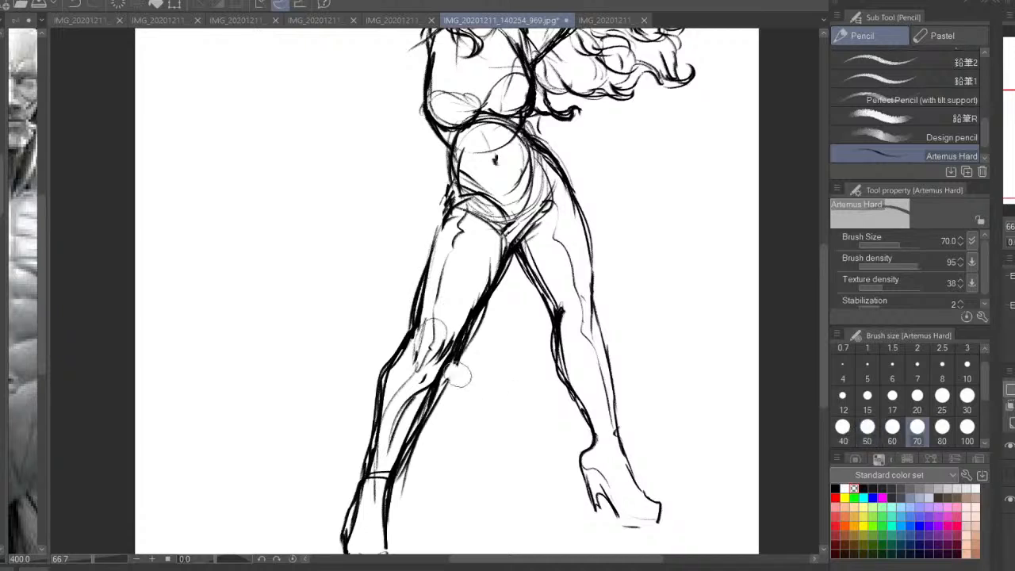
mouse_move(448, 361)
left_mouse_down()
mouse_move(490, 260)
mouse_move(403, 494)
mouse_move(452, 370)
mouse_move(398, 428)
left_mouse_up()
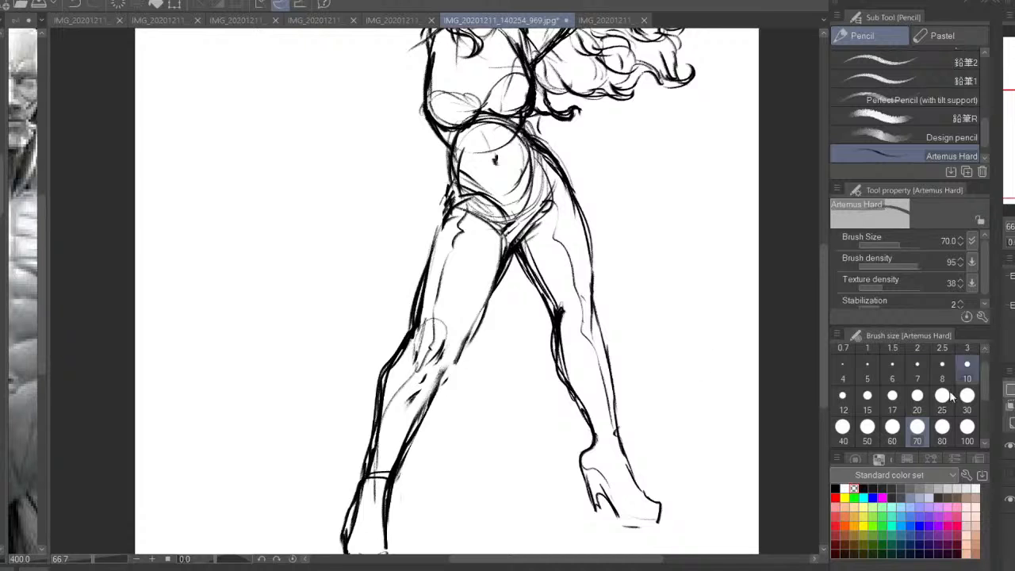
Thicken the inner thigh contours of both legs in black with the pencil at size 25
left_click(835, 488)
key("h")
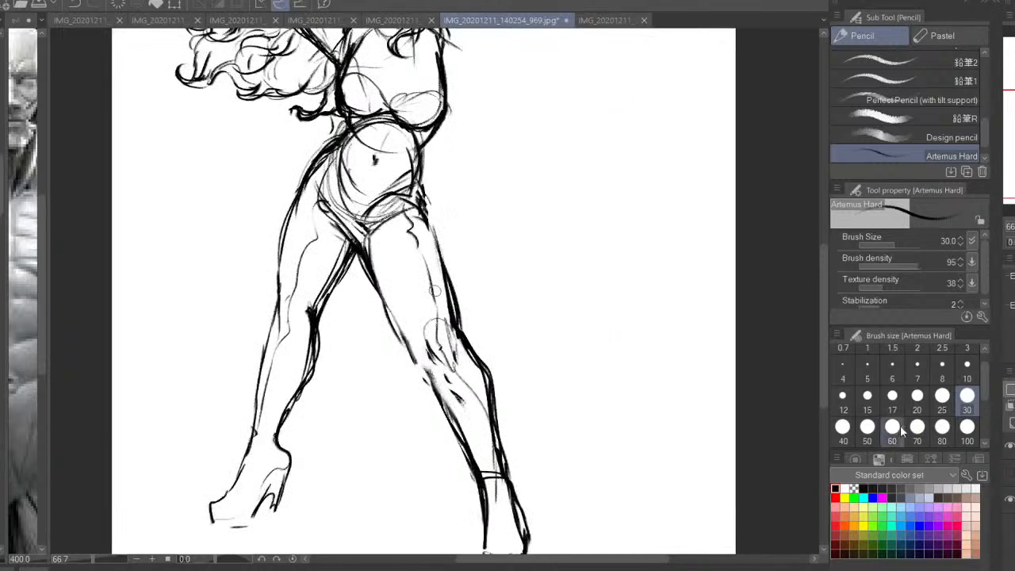
left_click(942, 395)
left_click_drag(371, 248, 393, 338)
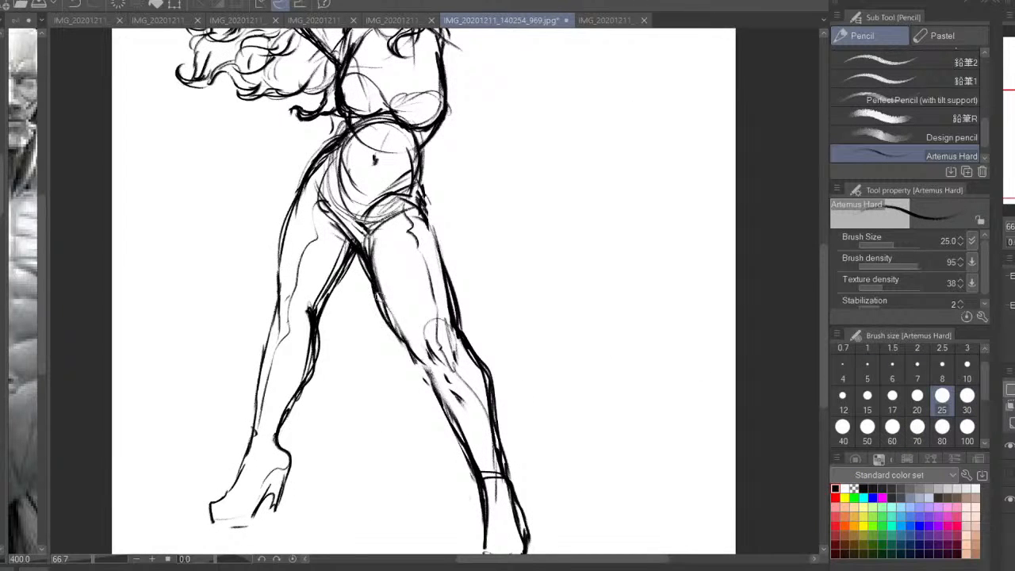
left_click_drag(377, 292, 409, 357)
left_click_drag(355, 260, 319, 317)
left_click_drag(359, 260, 316, 318)
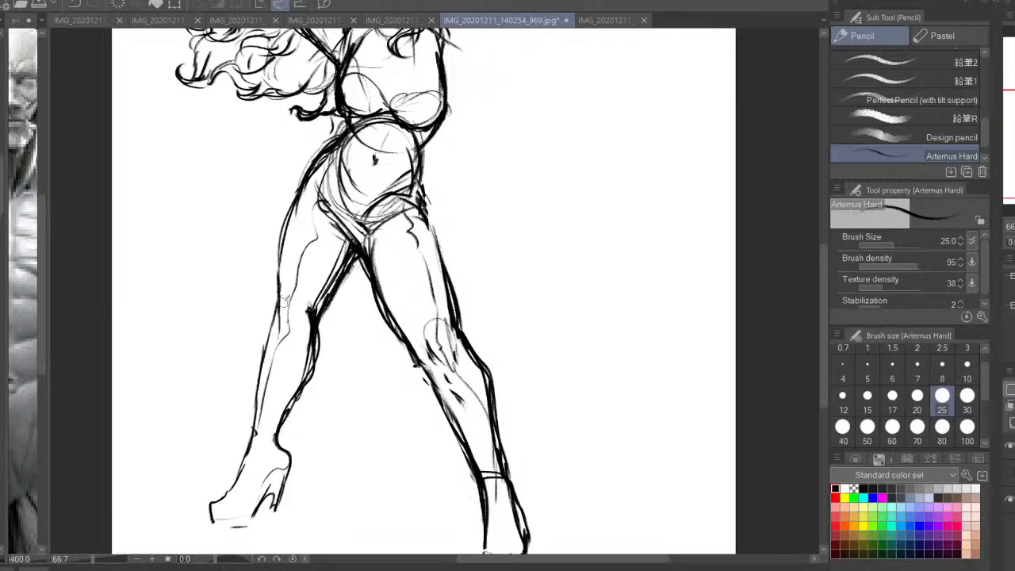
Darken the outer contour above the rear knee and sketch construction circles at both knees
left_click_drag(282, 262, 268, 349)
left_click_drag(283, 308, 264, 344)
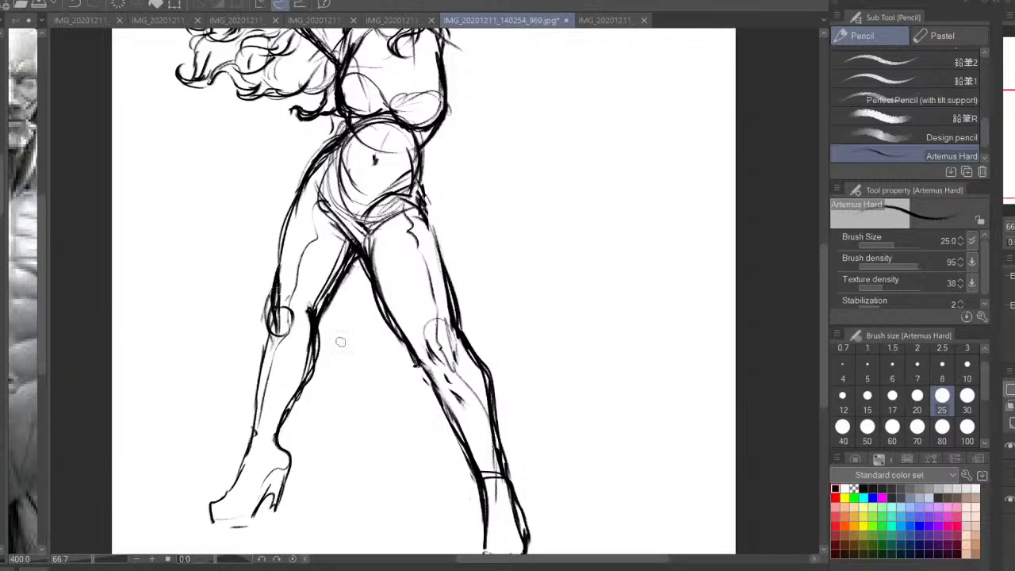
left_click_drag(457, 345, 444, 372)
key("h")
key("ctrl+minus")
left_click_drag(637, 301, 643, 344)
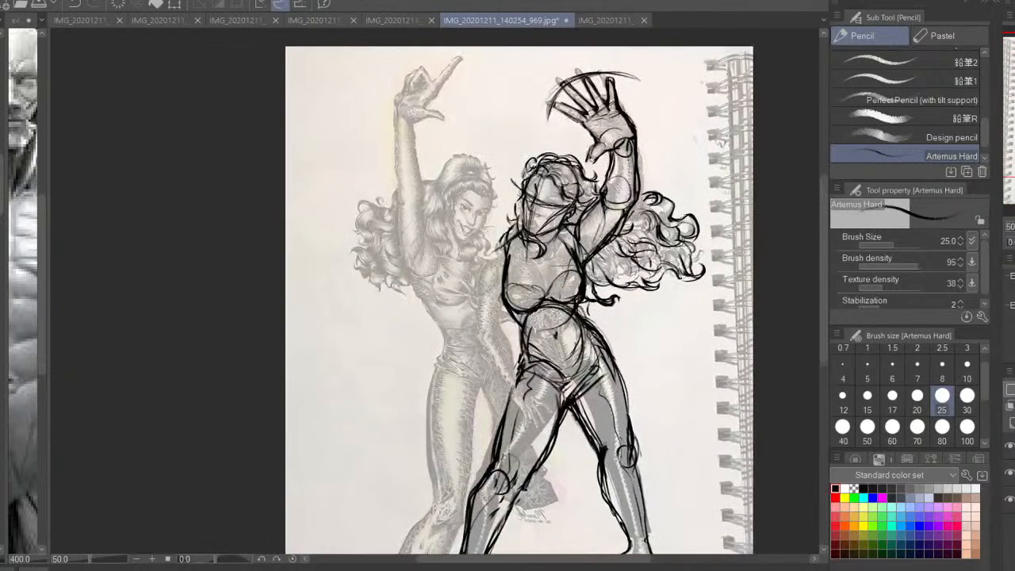
Sketch the lowered arm's shoulder, the breast circles and the upper arm contours over the reference photo
key("ctrl+plus")
mouse_move(523, 261)
left_mouse_down()
mouse_move(509, 292)
mouse_move(483, 295)
mouse_move(511, 317)
left_mouse_up()
left_click_drag(527, 254, 487, 280)
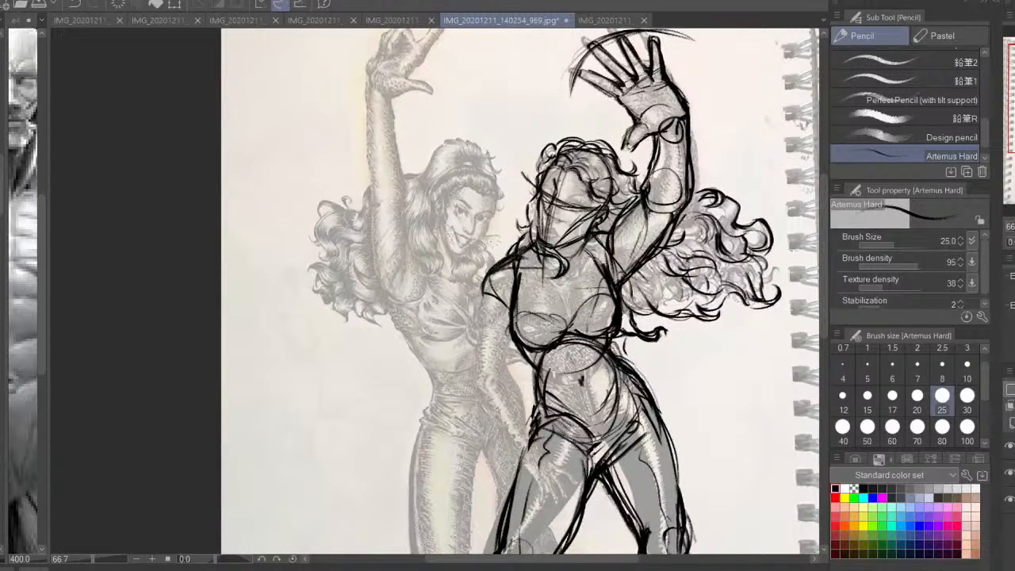
mouse_move(602, 238)
left_mouse_down()
mouse_move(576, 285)
mouse_move(501, 268)
mouse_move(582, 271)
mouse_move(570, 252)
left_mouse_up()
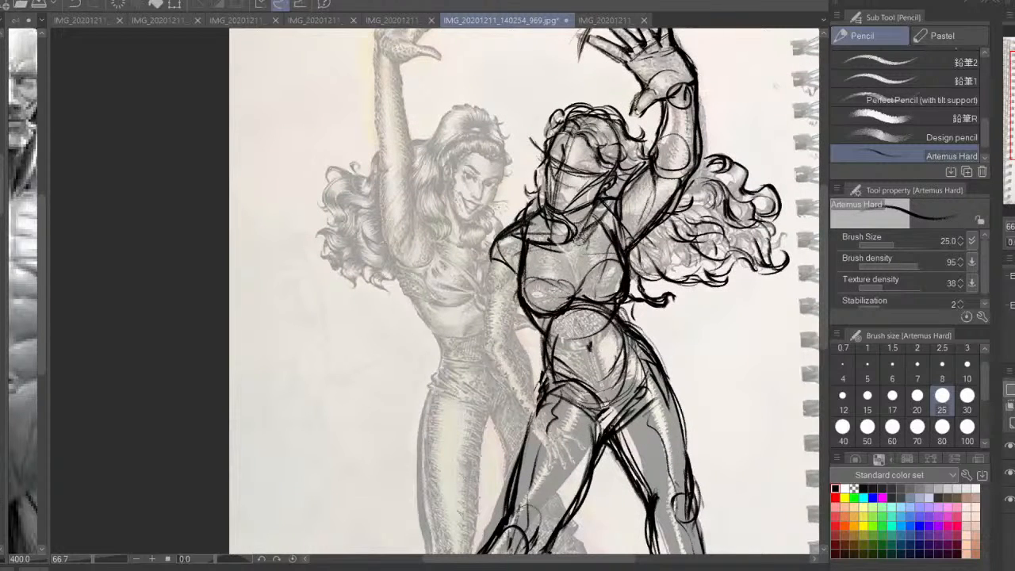
mouse_move(526, 298)
left_mouse_down()
mouse_move(550, 259)
mouse_move(570, 288)
mouse_move(525, 296)
left_mouse_up()
left_click_drag(588, 292, 611, 260)
mouse_move(507, 279)
left_mouse_down()
mouse_move(487, 250)
mouse_move(479, 353)
left_mouse_up()
mouse_move(510, 307)
left_mouse_down()
mouse_move(520, 329)
mouse_move(513, 340)
left_mouse_up()
mouse_move(491, 274)
left_mouse_down()
mouse_move(478, 363)
mouse_move(536, 436)
left_mouse_up()
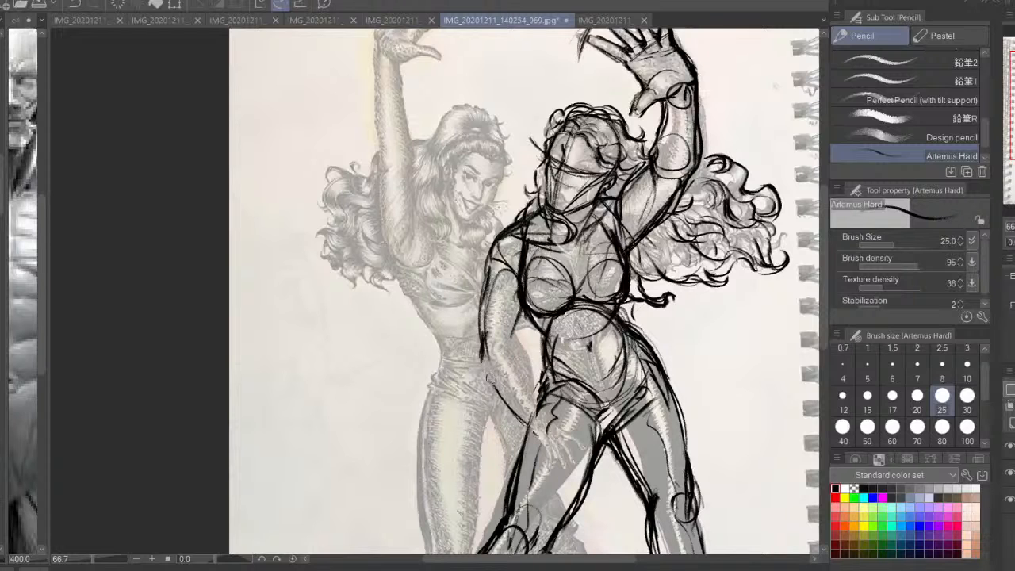
Sketch the lowered arm's elbow circle and forearm contours down to the wrist at the hip
left_click_drag(498, 355, 485, 391)
left_click_drag(495, 383, 532, 430)
left_click_drag(529, 325, 520, 366)
left_click_drag(539, 344, 512, 401)
key("h")
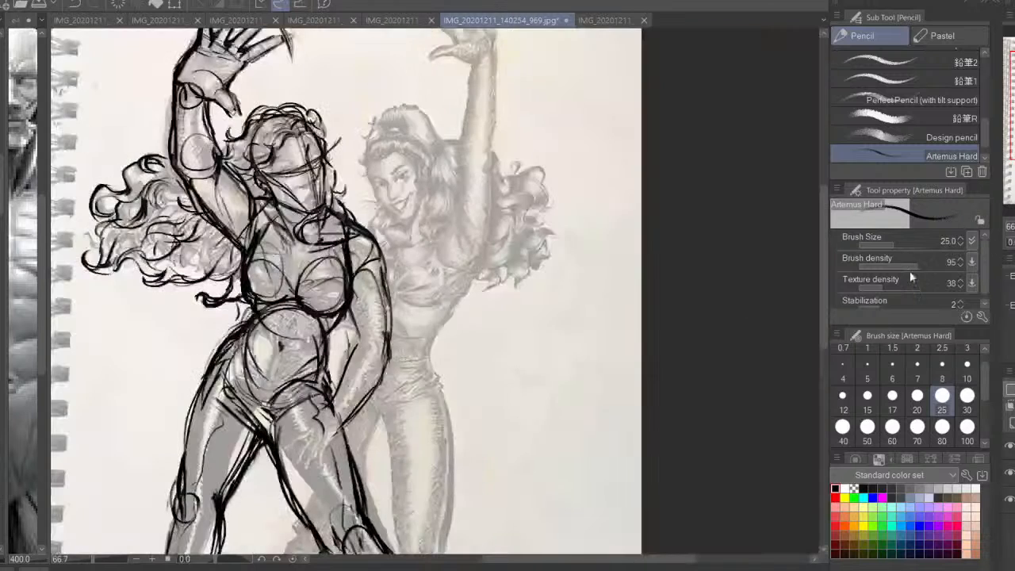
mouse_move(357, 318)
left_mouse_down()
mouse_move(515, 253)
mouse_move(520, 284)
mouse_move(487, 357)
mouse_move(518, 371)
mouse_move(558, 293)
mouse_move(549, 308)
left_mouse_up()
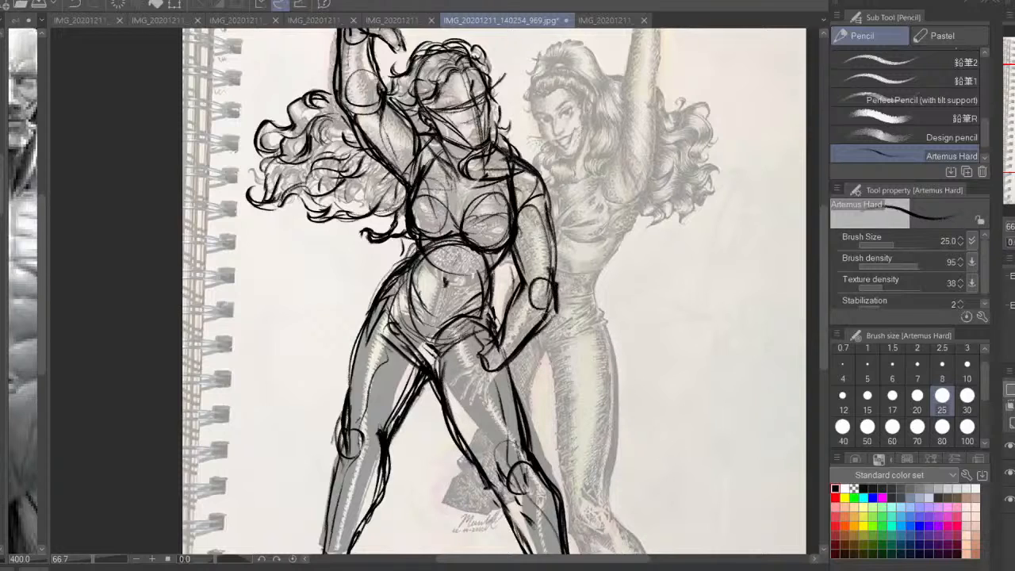
Sketch the lowered arm's hand with palm, thumb and spread fingers over the thigh
mouse_move(499, 346)
left_mouse_down()
mouse_move(442, 373)
mouse_move(467, 403)
mouse_move(450, 431)
left_mouse_up()
left_click_drag(471, 394, 485, 445)
mouse_move(501, 392)
left_mouse_down()
mouse_move(492, 430)
mouse_move(508, 365)
mouse_move(478, 417)
mouse_move(458, 423)
left_mouse_up()
mouse_move(469, 367)
left_mouse_down()
mouse_move(445, 393)
mouse_move(468, 366)
left_mouse_up()
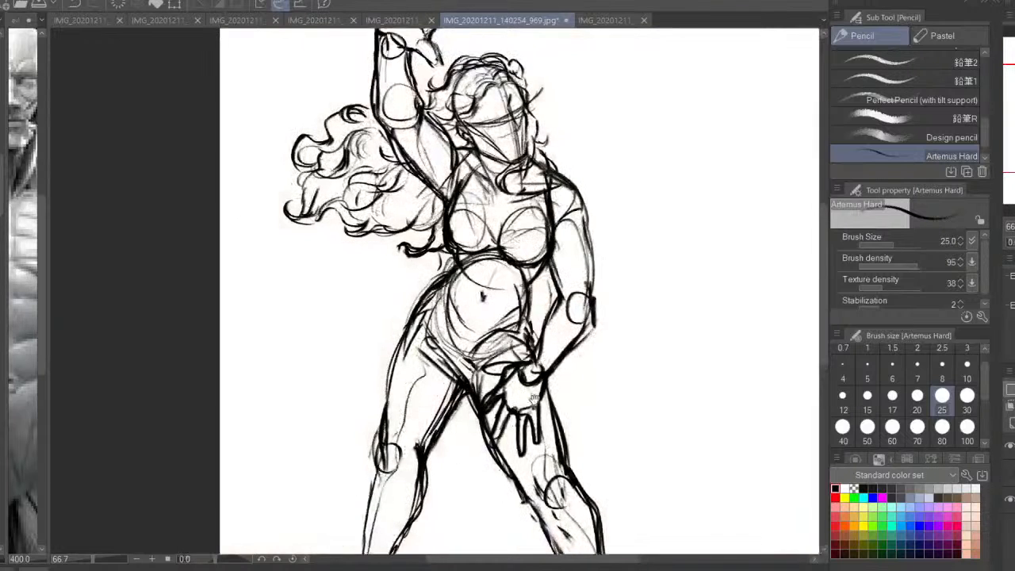
key("ctrl+minus")
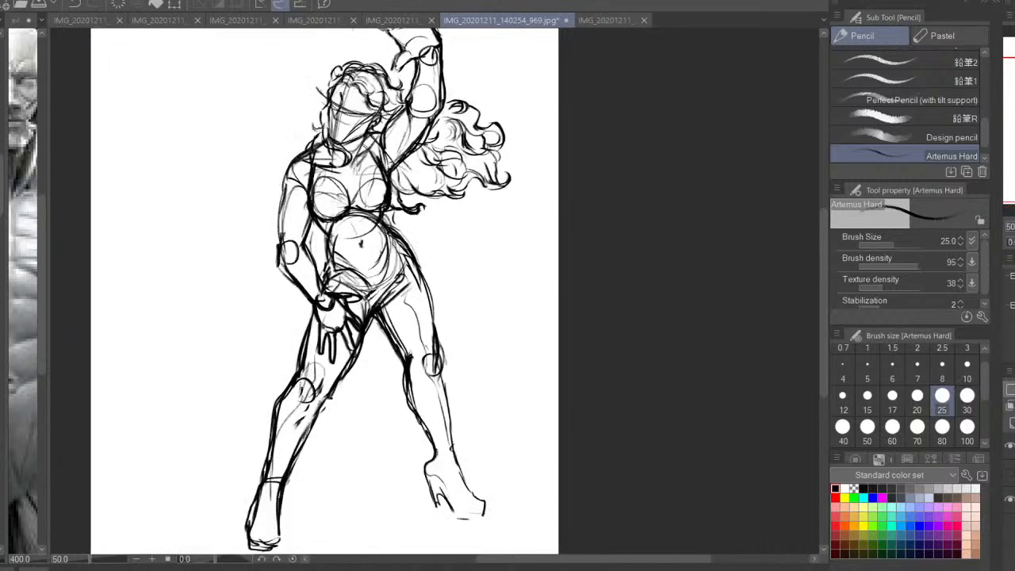
left_click_drag(501, 336, 583, 329)
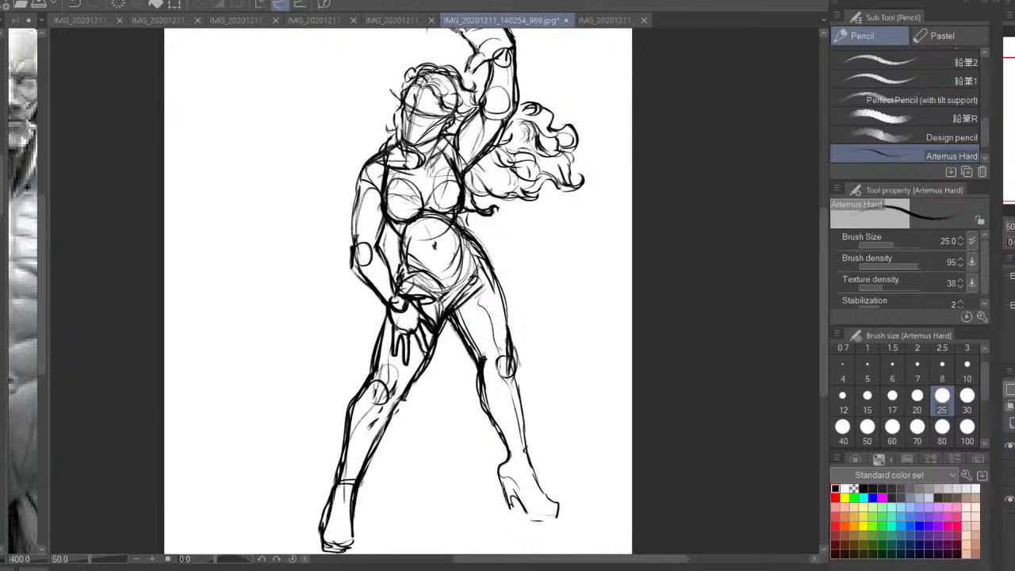
Lasso the fingers of the hand resting on the thigh and transform them into a more compact shape
key("ctrl+plus")
key("m")
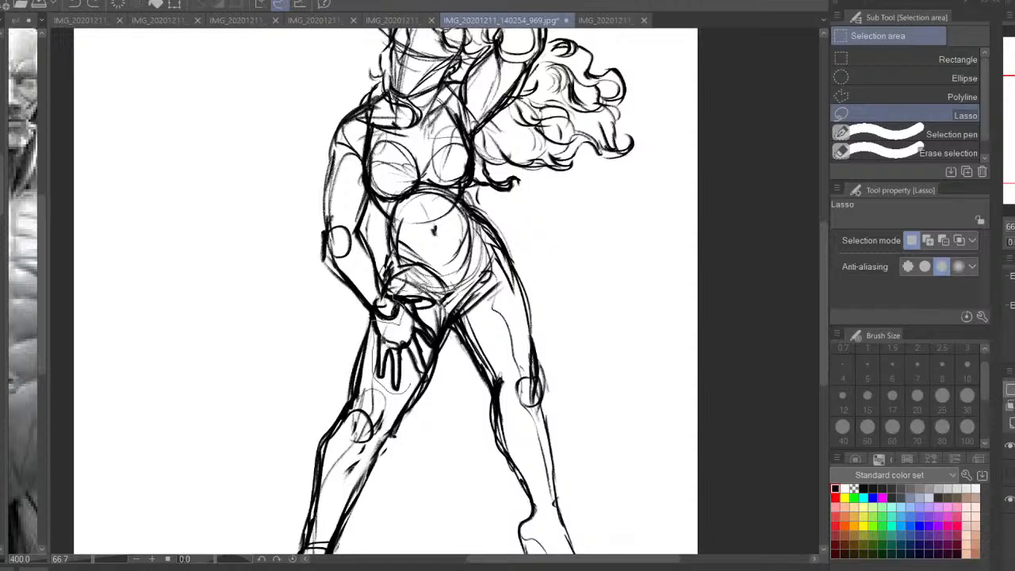
mouse_move(440, 325)
left_mouse_down()
mouse_move(436, 370)
mouse_move(421, 384)
mouse_move(430, 382)
left_mouse_up()
left_click(487, 422)
key("Return")
scroll(533, 262, "up", 1)
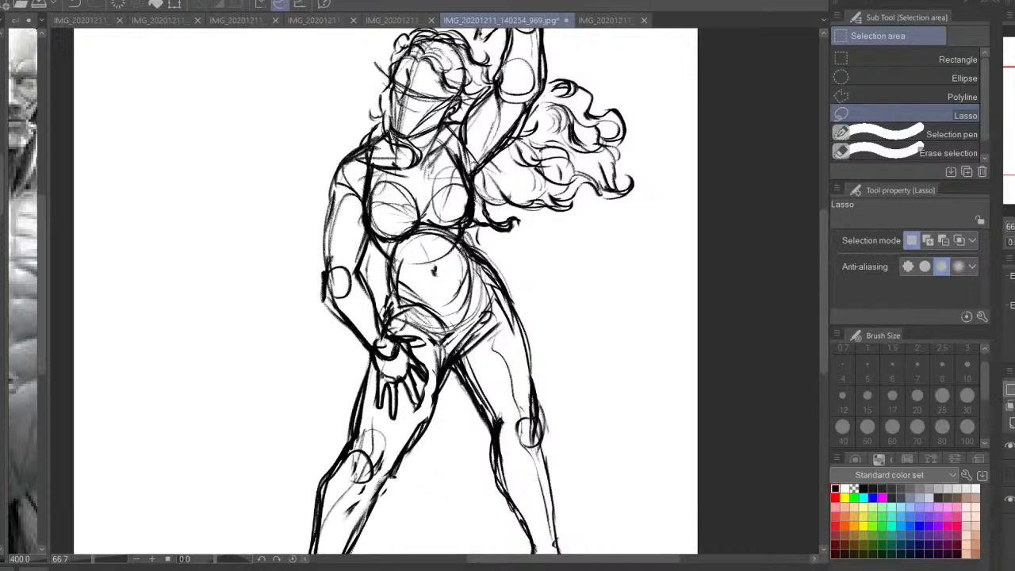
Redraw the inner thigh line beside the hand and thicken the other leg's outer thigh and knee contours
key("p")
left_click_drag(436, 390, 409, 448)
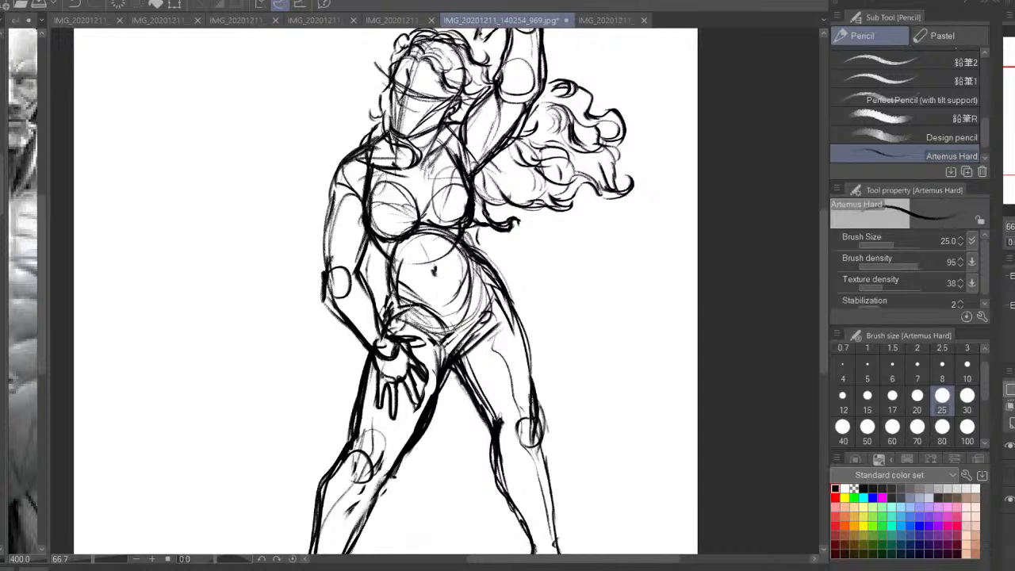
mouse_move(552, 325)
left_mouse_down()
mouse_move(589, 183)
mouse_move(593, 245)
mouse_move(571, 287)
mouse_move(576, 368)
left_mouse_up()
mouse_move(565, 247)
left_mouse_down()
mouse_move(577, 366)
mouse_move(545, 393)
mouse_move(570, 384)
mouse_move(567, 452)
left_mouse_up()
left_click_drag(587, 357, 605, 234)
scroll(594, 334, "up", 5)
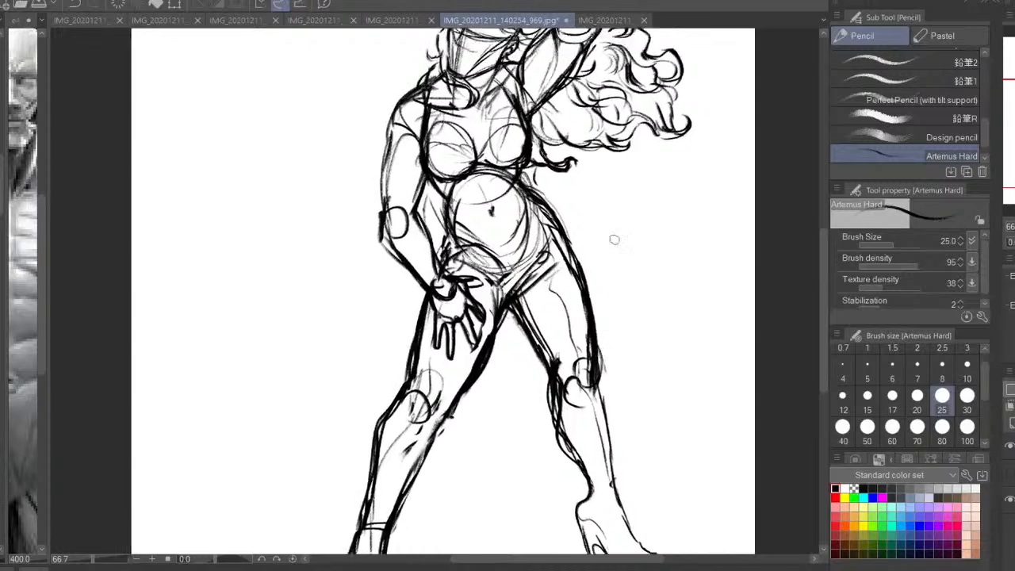
Sketch the second woman's head as an oval with a face centre line, an eye line and an ear
key("h")
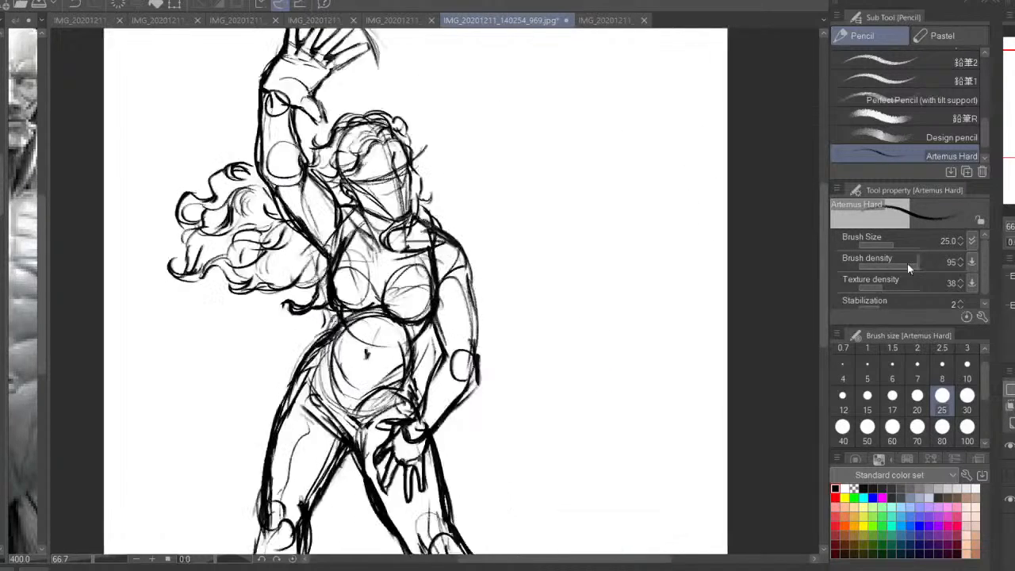
left_click_drag(624, 388, 673, 322)
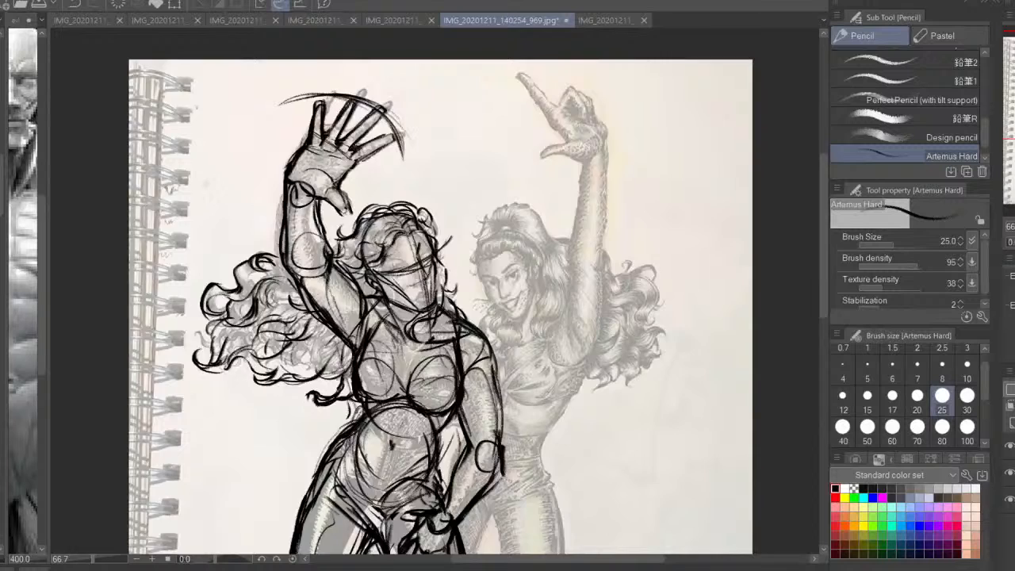
key("ctrl+plus")
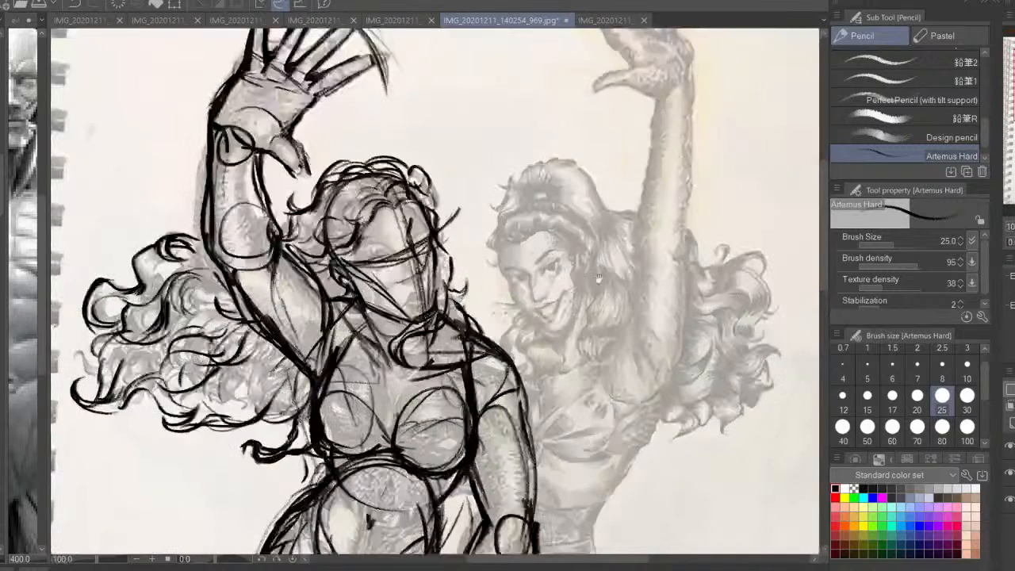
mouse_move(572, 238)
left_mouse_down()
mouse_move(520, 326)
mouse_move(452, 314)
left_mouse_up()
key("ctrl+z")
mouse_move(530, 301)
left_mouse_down()
mouse_move(451, 322)
mouse_move(444, 349)
mouse_move(467, 400)
mouse_move(498, 424)
left_mouse_up()
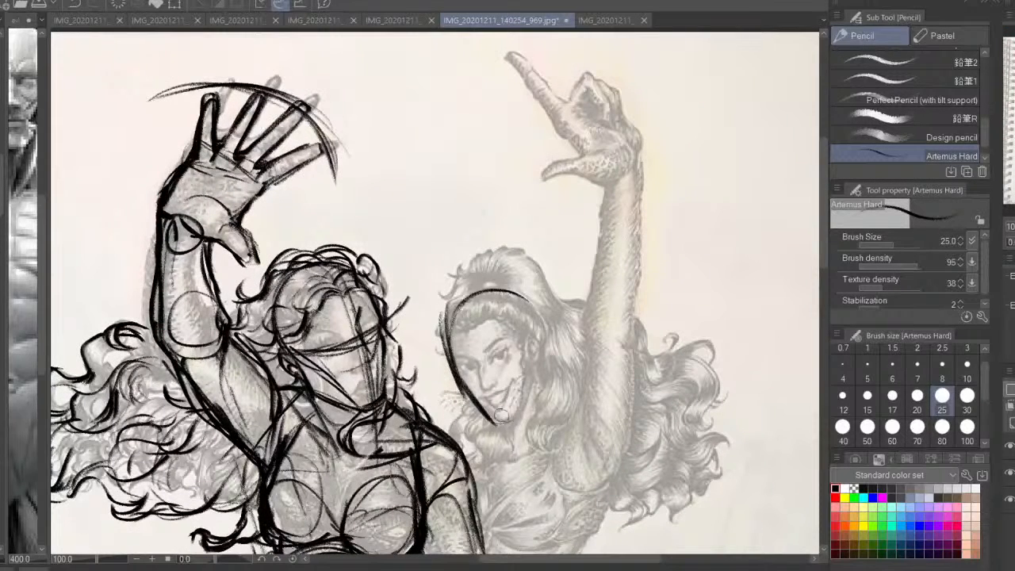
mouse_move(455, 267)
left_mouse_down()
mouse_move(491, 393)
mouse_move(524, 458)
left_mouse_up()
mouse_move(434, 384)
left_mouse_down()
mouse_move(511, 345)
mouse_move(542, 350)
mouse_move(523, 407)
mouse_move(538, 317)
mouse_move(472, 287)
mouse_move(441, 373)
left_mouse_up()
left_click_drag(475, 291, 513, 287)
left_click_drag(571, 367, 527, 294)
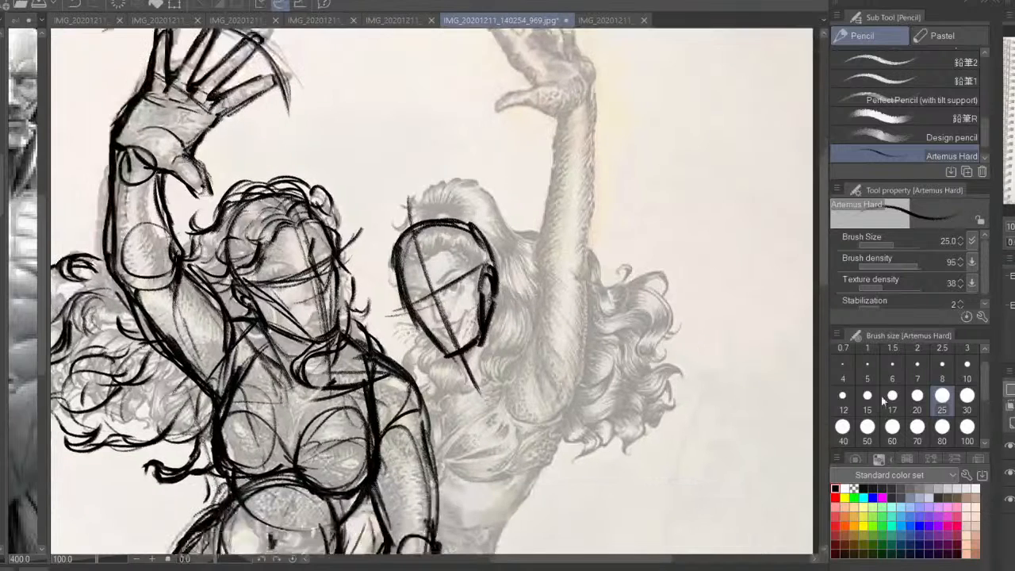
left_click_drag(422, 305, 436, 291)
Outline the second woman's raised arm at brush size 20, and draw a downward guide arrow beside it
left_click(917, 408)
mouse_move(563, 208)
left_mouse_down()
mouse_move(538, 365)
mouse_move(542, 441)
left_mouse_up()
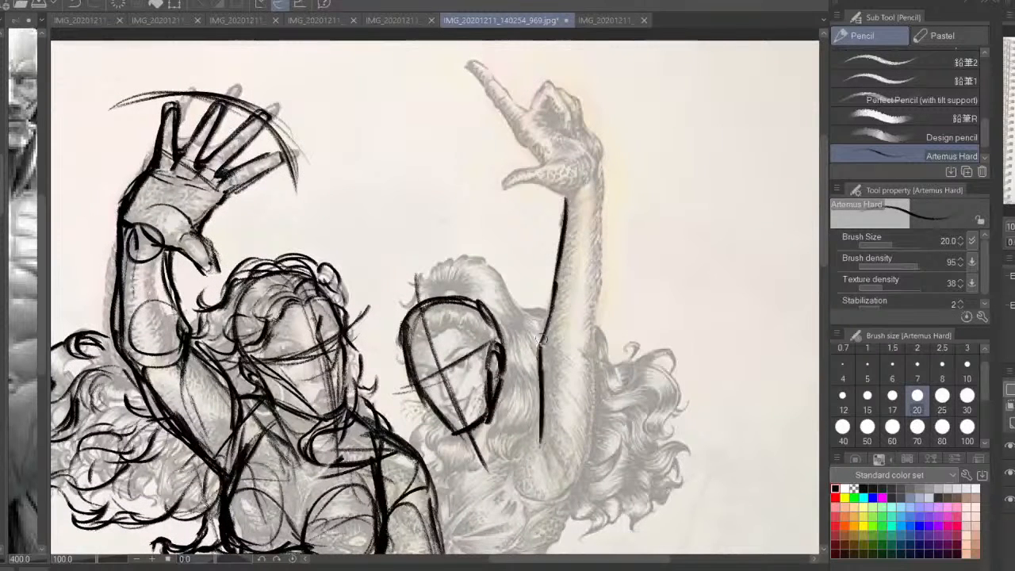
left_click_drag(554, 275, 541, 441)
left_click_drag(552, 301, 542, 438)
left_click_drag(603, 192, 590, 461)
left_click_drag(585, 309, 589, 372)
left_click_drag(600, 325, 591, 351)
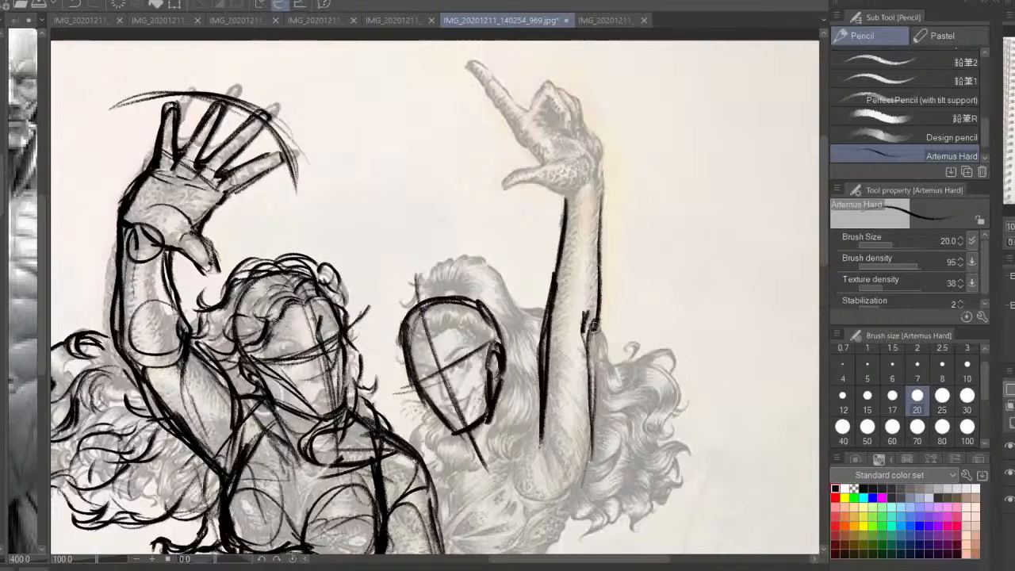
left_click_drag(602, 241, 598, 279)
left_click_drag(577, 192, 559, 292)
left_click_drag(639, 227, 622, 370)
left_click_drag(632, 333, 621, 374)
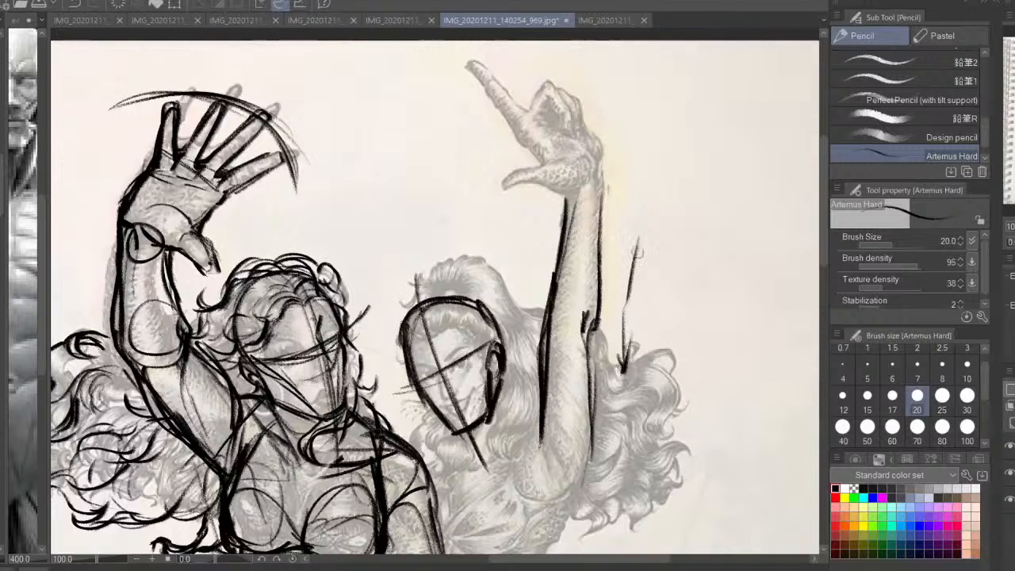
Sketch the second woman's upper arm, armpit and shoulder muscle lines below the raised elbow
mouse_move(565, 289)
left_mouse_down()
mouse_move(544, 403)
mouse_move(559, 297)
mouse_move(562, 385)
mouse_move(545, 311)
mouse_move(591, 396)
mouse_move(536, 482)
left_mouse_up()
left_click_drag(573, 428, 542, 474)
left_click_drag(609, 332, 590, 371)
left_click_drag(556, 331, 564, 381)
mouse_move(587, 344)
left_mouse_down()
mouse_move(567, 394)
mouse_move(568, 377)
left_mouse_up()
left_click_drag(584, 321, 563, 407)
mouse_move(569, 379)
left_mouse_down()
mouse_move(549, 427)
mouse_move(547, 413)
left_mouse_up()
left_click_drag(593, 260, 574, 417)
left_click_drag(568, 241, 539, 403)
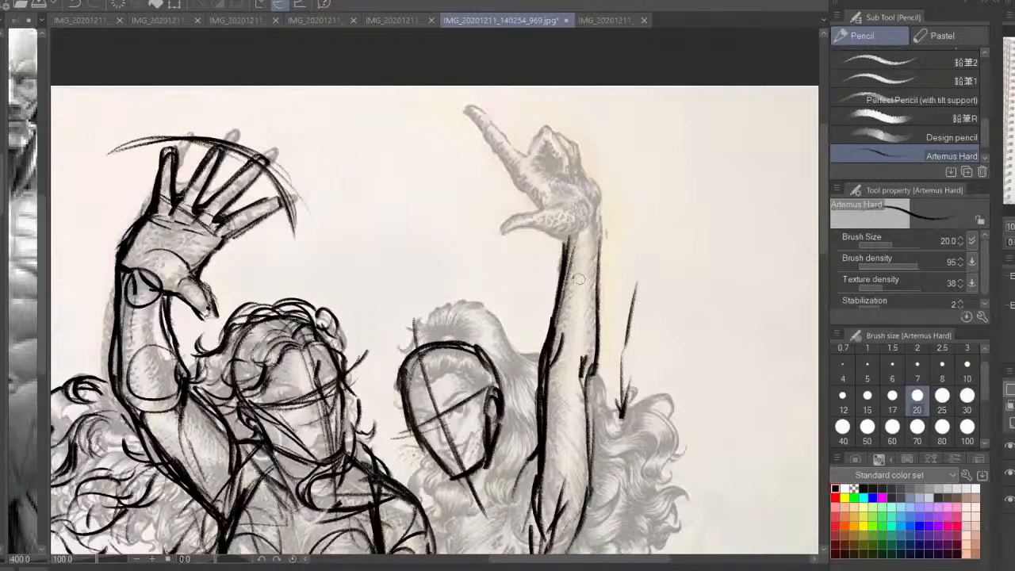
Sketch the second woman's raised hand with thumb, extended index finger, curled fingers and palm
mouse_move(590, 259)
left_mouse_down()
mouse_move(602, 290)
mouse_move(597, 277)
mouse_move(504, 292)
left_mouse_up()
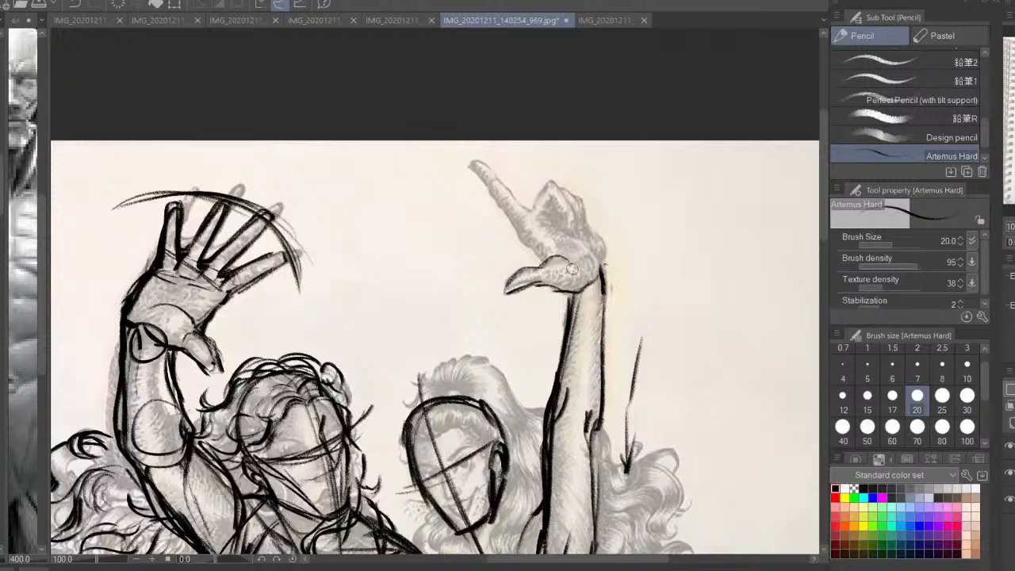
mouse_move(579, 241)
left_mouse_down()
mouse_move(577, 340)
mouse_move(474, 225)
left_mouse_up()
mouse_move(477, 220)
left_mouse_down()
mouse_move(526, 271)
mouse_move(529, 309)
left_mouse_up()
mouse_move(532, 271)
left_mouse_down()
mouse_move(549, 250)
mouse_move(572, 282)
mouse_move(553, 243)
mouse_move(575, 297)
left_mouse_up()
mouse_move(558, 277)
left_mouse_down()
mouse_move(539, 275)
mouse_move(551, 256)
mouse_move(571, 295)
mouse_move(530, 273)
mouse_move(579, 266)
mouse_move(583, 305)
left_mouse_up()
left_click_drag(581, 265, 603, 325)
mouse_move(560, 300)
left_mouse_down()
mouse_move(572, 314)
mouse_move(528, 303)
mouse_move(529, 320)
left_mouse_up()
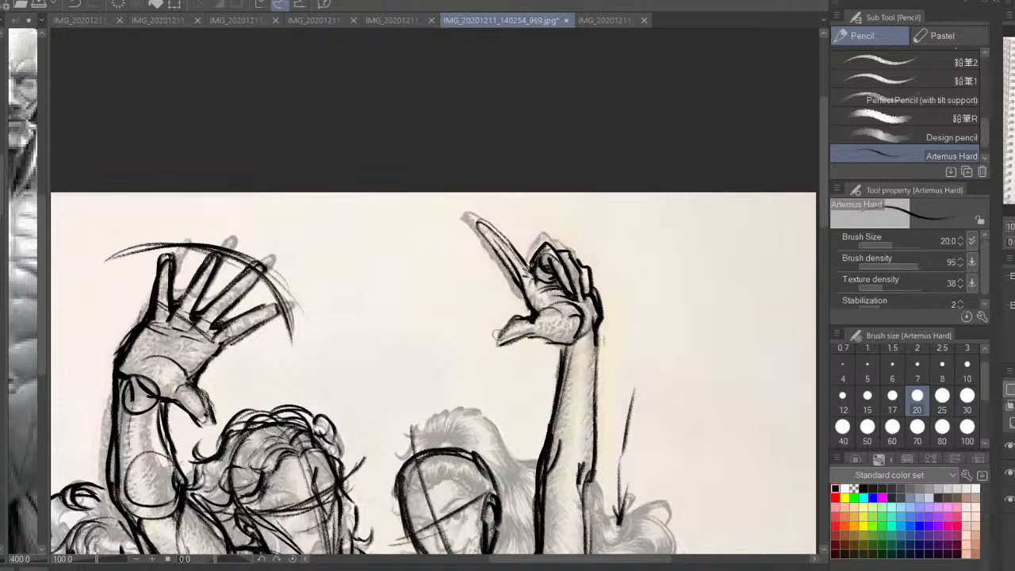
left_click_drag(475, 223, 520, 281)
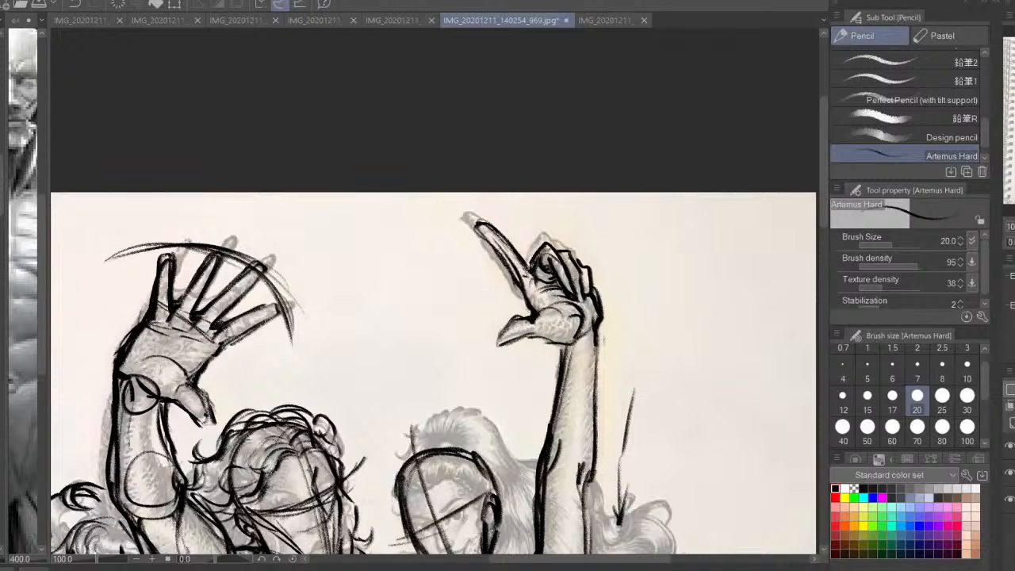
Strengthen the wrist and forearm lines of the second woman's raised arm
left_click(1010, 457)
left_click(1011, 452)
left_click_drag(653, 410, 665, 232)
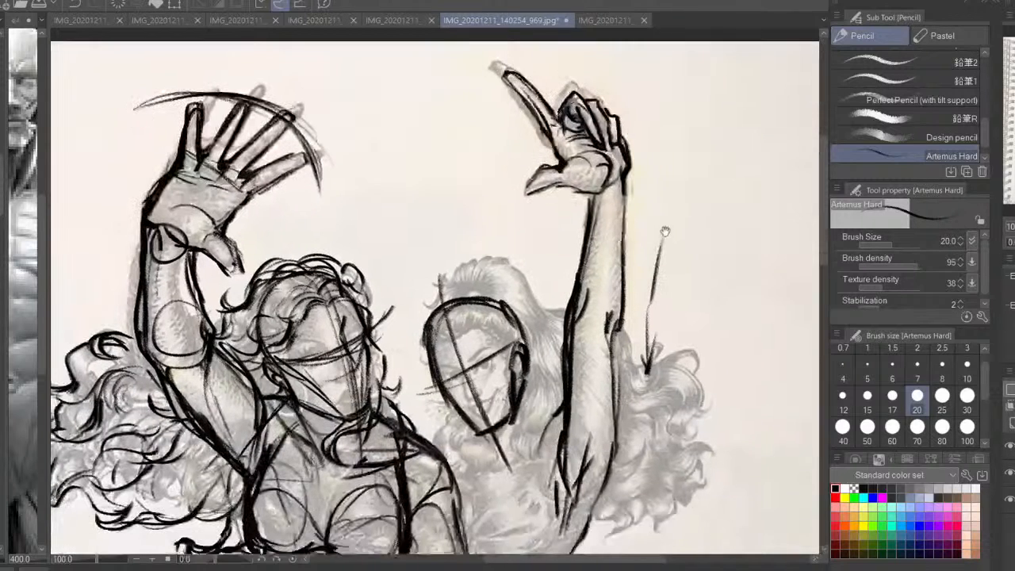
left_click_drag(618, 297, 612, 283)
mouse_move(615, 176)
left_mouse_down()
mouse_move(613, 187)
mouse_move(629, 143)
left_mouse_up()
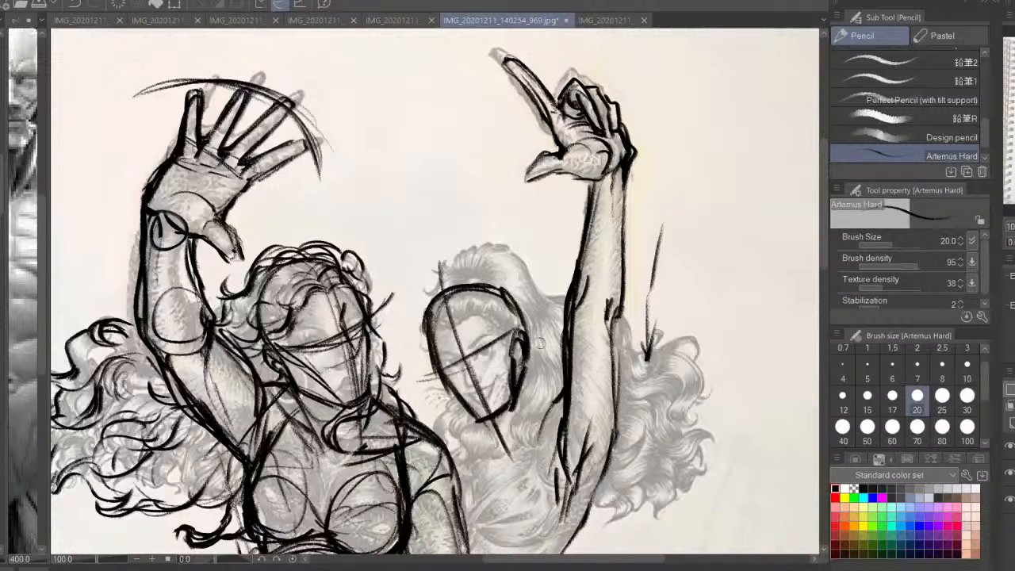
left_click_drag(587, 362, 618, 258)
left_click_drag(643, 214, 645, 274)
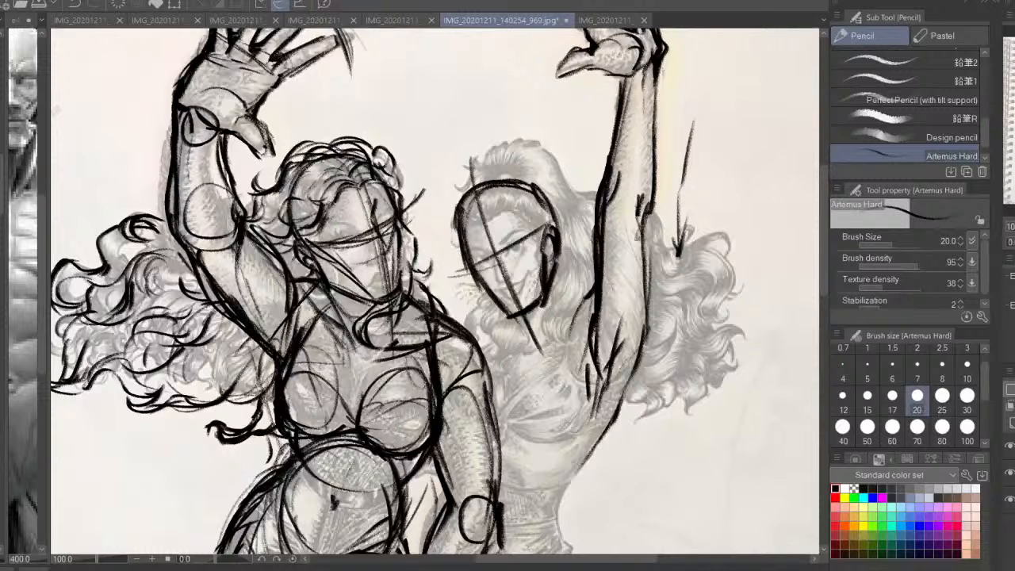
Sketch the second woman's neck and the shoulder lines running to the raised arm and collarbone
mouse_move(525, 344)
left_mouse_down()
mouse_move(524, 332)
mouse_move(512, 354)
left_mouse_up()
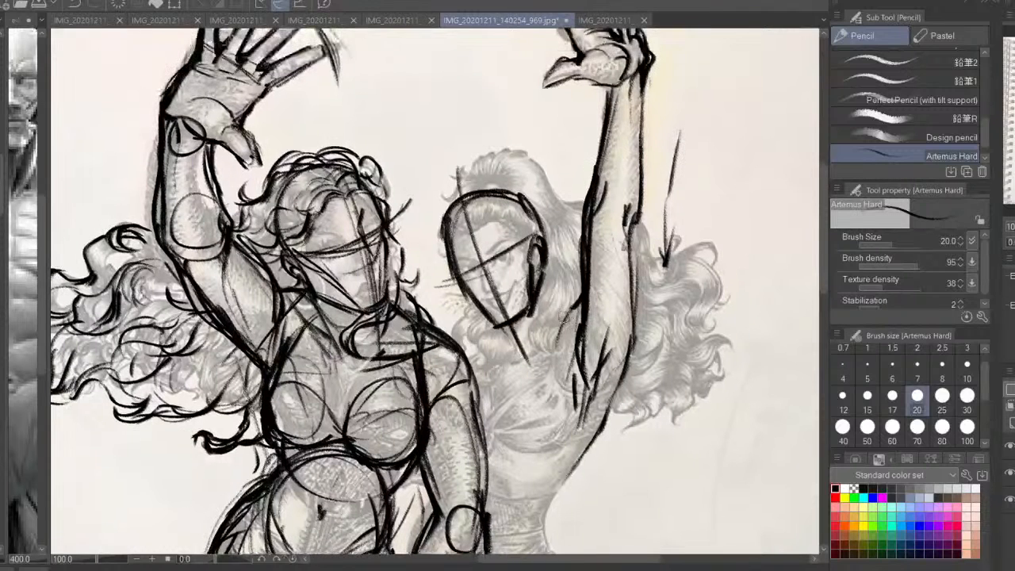
left_click_drag(566, 320, 517, 352)
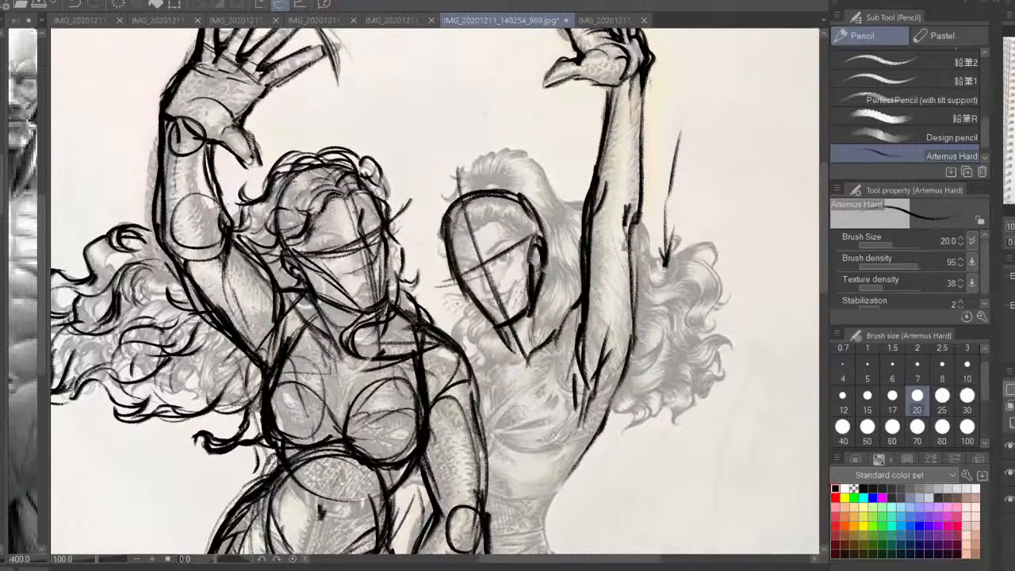
left_click_drag(535, 308, 531, 341)
mouse_move(542, 286)
left_mouse_down()
mouse_move(547, 326)
mouse_move(560, 323)
left_mouse_up()
left_click_drag(542, 282, 557, 324)
mouse_move(501, 325)
left_mouse_down()
mouse_move(508, 350)
mouse_move(481, 361)
left_mouse_up()
key("h")
left_click_drag(371, 330, 444, 285)
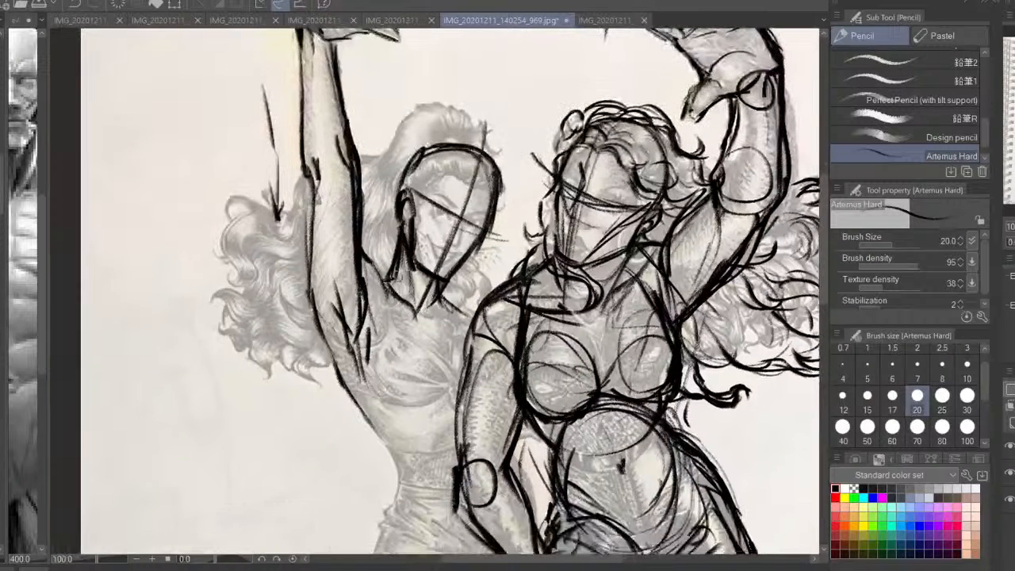
Sketch the second woman's chest lines and breast curve beside the raised arm
left_click_drag(378, 271, 397, 276)
left_click_drag(453, 304, 481, 307)
mouse_move(437, 304)
left_mouse_down()
mouse_move(483, 318)
mouse_move(423, 315)
mouse_move(437, 343)
left_mouse_up()
left_click_drag(374, 342, 410, 402)
mouse_move(440, 366)
left_mouse_down()
mouse_move(425, 401)
mouse_move(468, 404)
mouse_move(400, 401)
left_mouse_up()
key("h")
key("ctrl+minus")
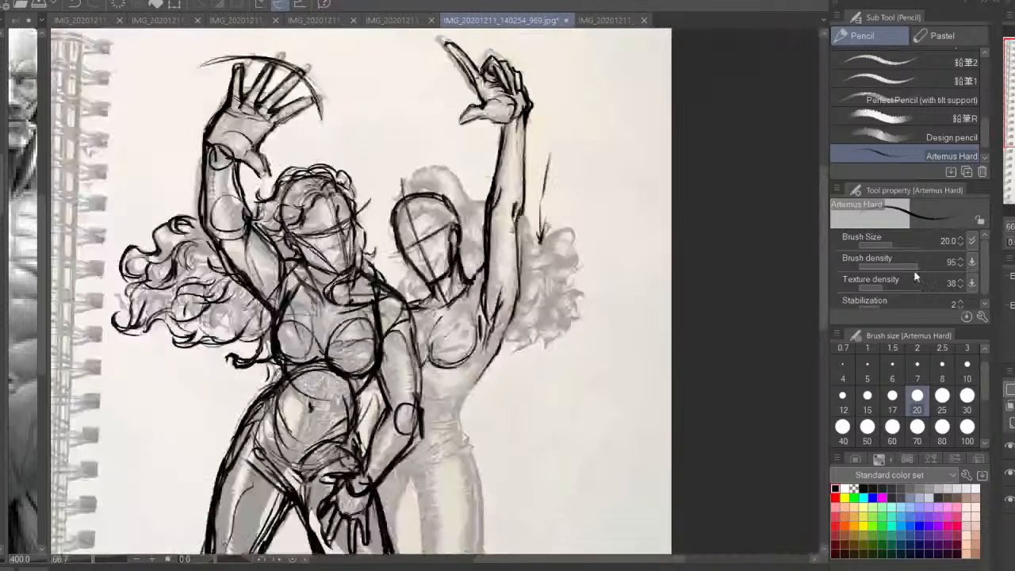
Sketch the second woman's side, the abdomen oval at her waist and the start of her hip
mouse_move(492, 327)
left_mouse_down()
mouse_move(530, 293)
mouse_move(490, 358)
mouse_move(460, 358)
mouse_move(473, 372)
left_mouse_up()
left_click_drag(462, 333, 501, 353)
left_click_drag(517, 330, 473, 354)
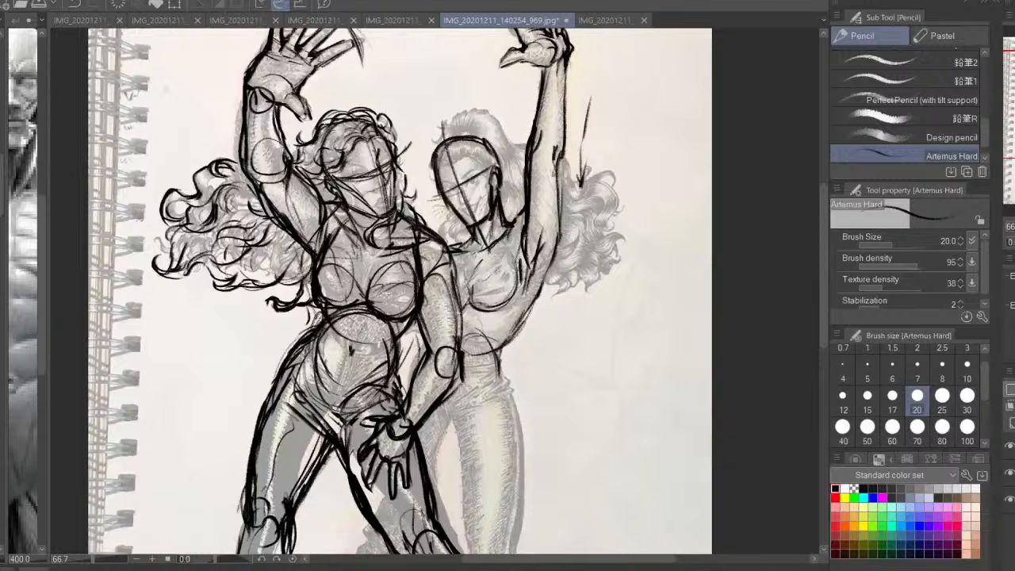
key("ctrl+z")
mouse_move(510, 340)
left_mouse_down()
mouse_move(499, 383)
mouse_move(522, 425)
left_mouse_up()
Outline the second woman's front thigh from the hip to the knee
key("h")
left_click_drag(442, 417, 479, 311)
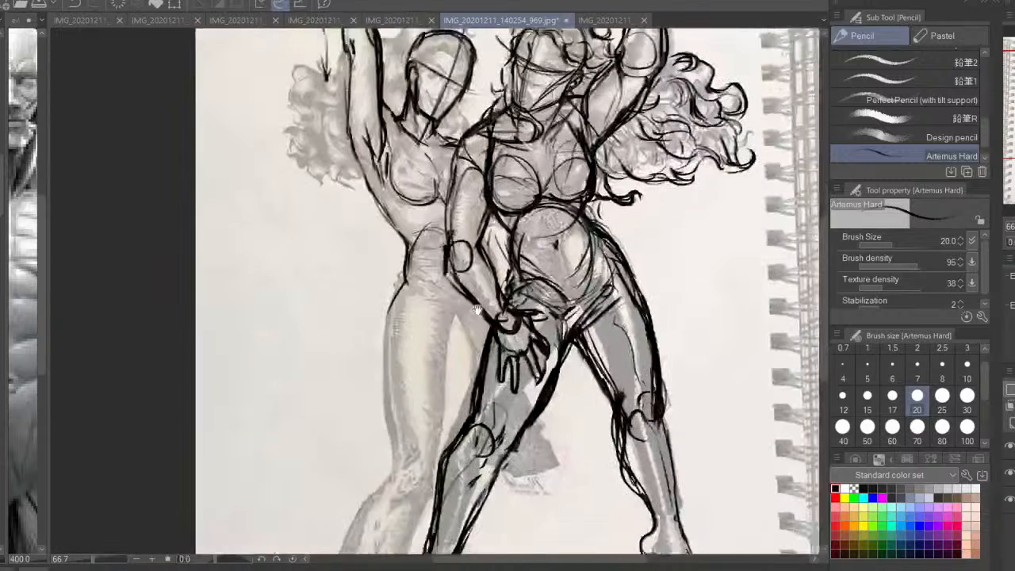
mouse_move(401, 281)
left_mouse_down()
mouse_move(389, 304)
mouse_move(387, 377)
mouse_move(405, 435)
left_mouse_up()
mouse_move(385, 331)
left_mouse_down()
mouse_move(397, 465)
mouse_move(456, 337)
left_mouse_up()
mouse_move(416, 287)
left_mouse_down()
mouse_move(450, 363)
mouse_move(434, 463)
left_mouse_up()
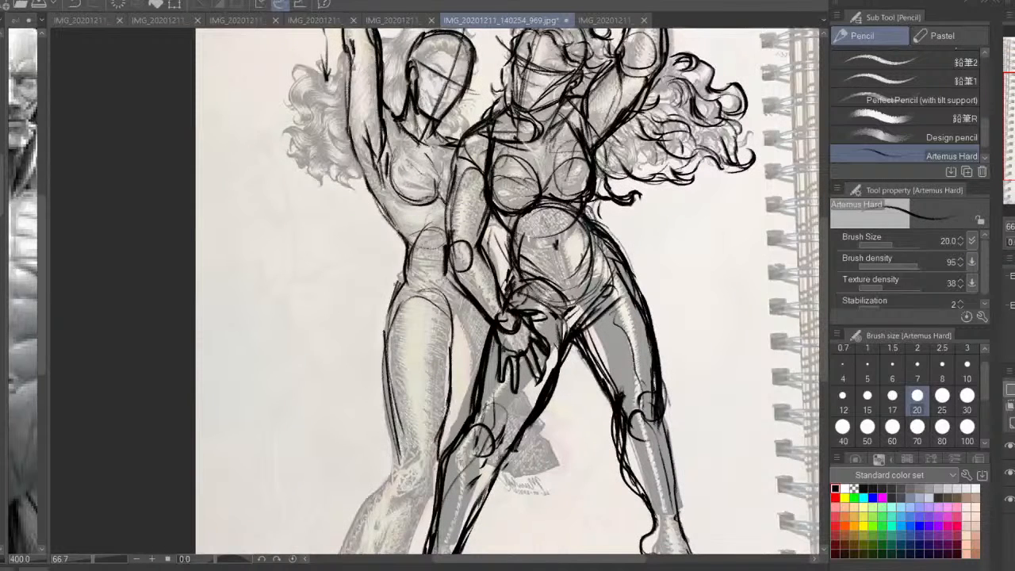
mouse_move(443, 417)
left_mouse_down()
mouse_move(456, 325)
mouse_move(480, 314)
left_mouse_up()
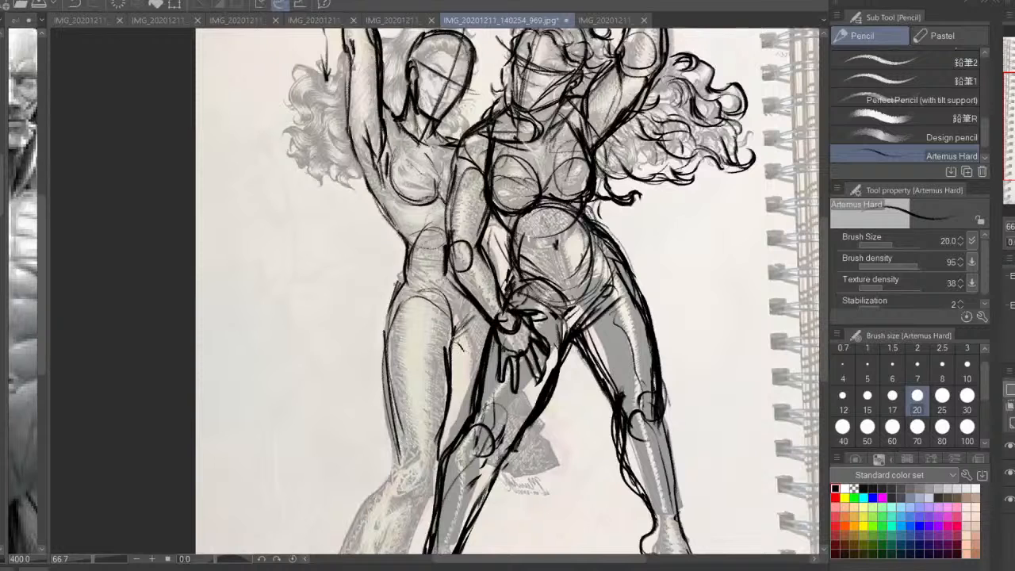
Sketch the second woman's crotch and the inner lines of her rear thigh
left_click_drag(476, 378, 456, 338)
mouse_move(455, 345)
left_mouse_down()
mouse_move(459, 320)
mouse_move(507, 274)
mouse_move(488, 261)
left_mouse_up()
left_click_drag(474, 377, 489, 370)
key("h")
left_click_drag(748, 340, 861, 264)
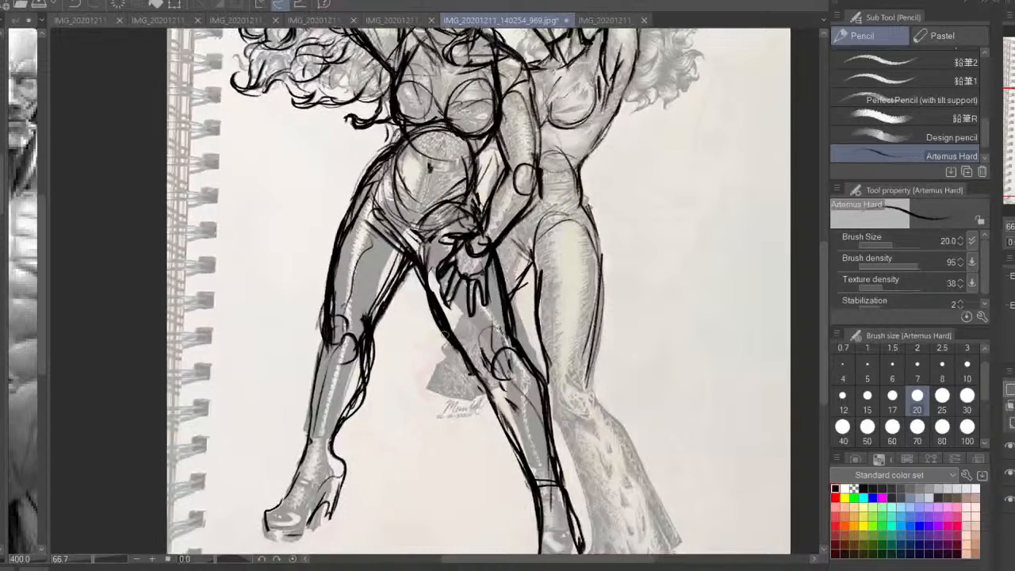
Sketch the second woman's rear lower leg and foot in the gap behind the first woman's legs
left_click_drag(445, 332, 423, 421)
mouse_move(474, 374)
left_mouse_down()
mouse_move(444, 441)
mouse_move(382, 468)
mouse_move(472, 462)
left_mouse_up()
left_click_drag(466, 401, 455, 457)
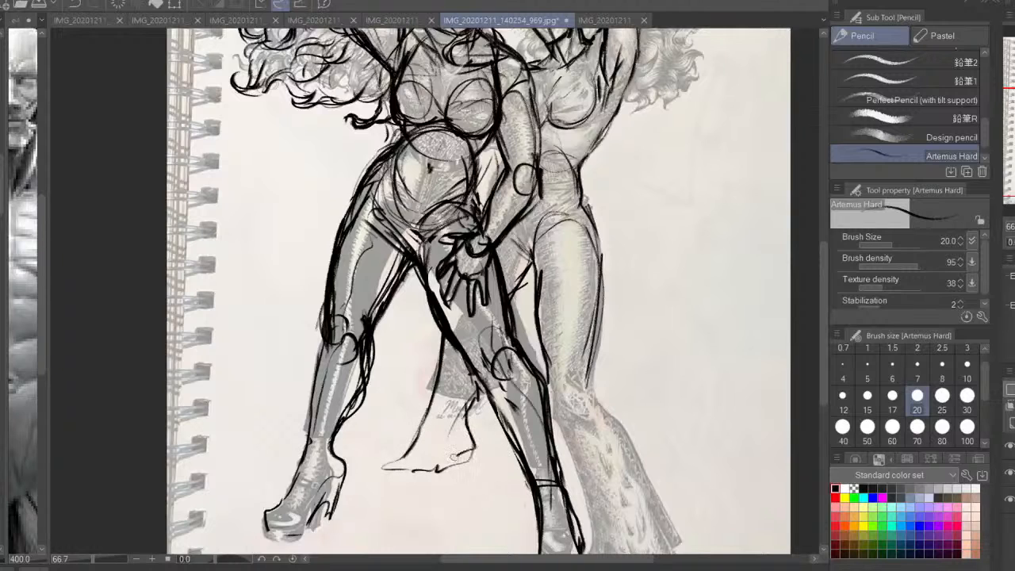
left_click_drag(475, 376, 465, 421)
mouse_move(443, 342)
left_mouse_down()
mouse_move(425, 426)
mouse_move(405, 458)
left_mouse_up()
left_click_drag(413, 436, 395, 477)
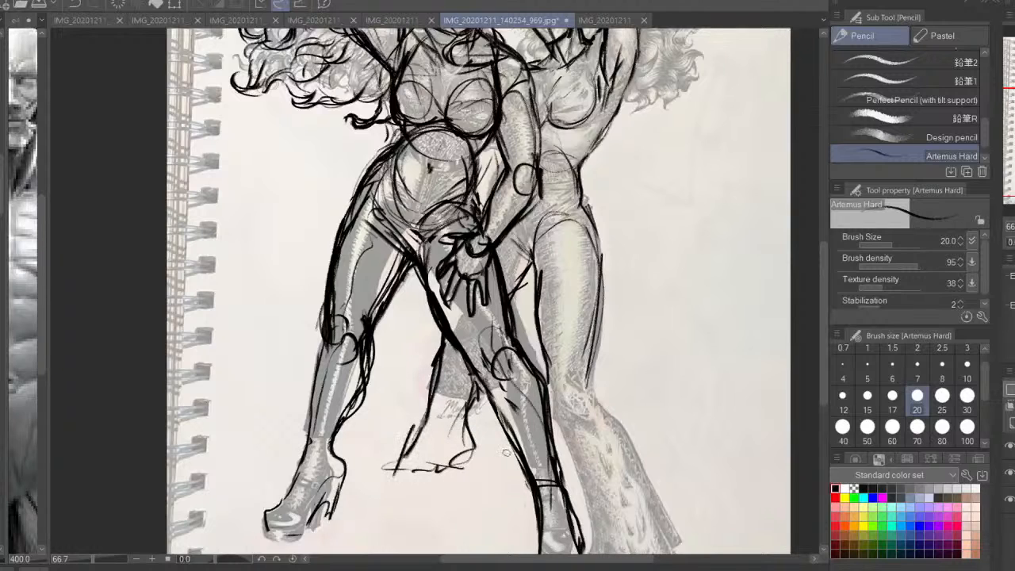
mouse_move(555, 425)
left_mouse_down()
mouse_move(521, 348)
mouse_move(551, 385)
left_mouse_up()
left_click_drag(543, 372, 581, 458)
key("ctrl+z")
key("ctrl+z")
key("ctrl+z")
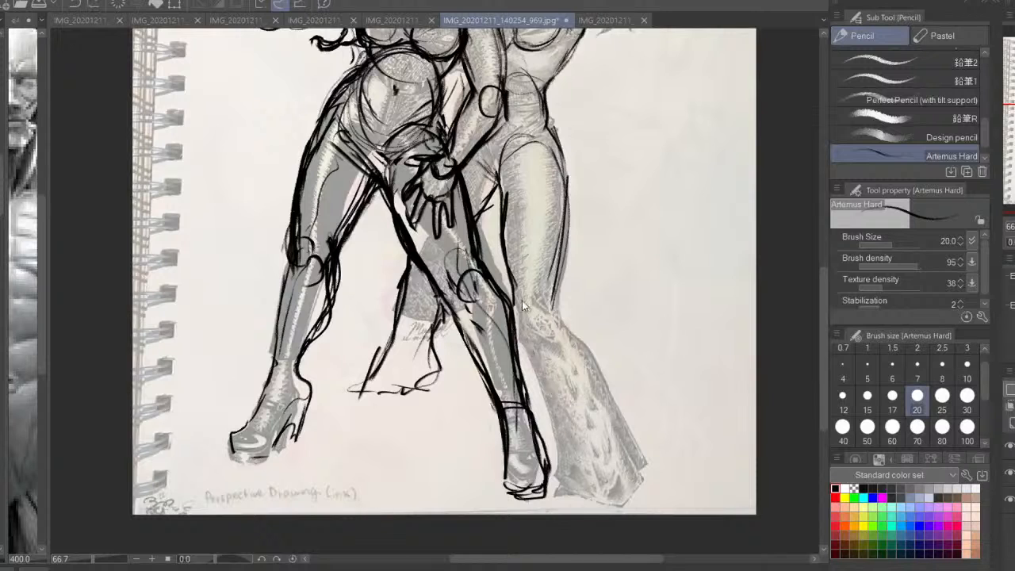
Outline the second woman's flared front trouser leg from the back of the knee down, with folds at the knee
left_click_drag(514, 301, 555, 398)
key("h")
left_click_drag(380, 313, 467, 332)
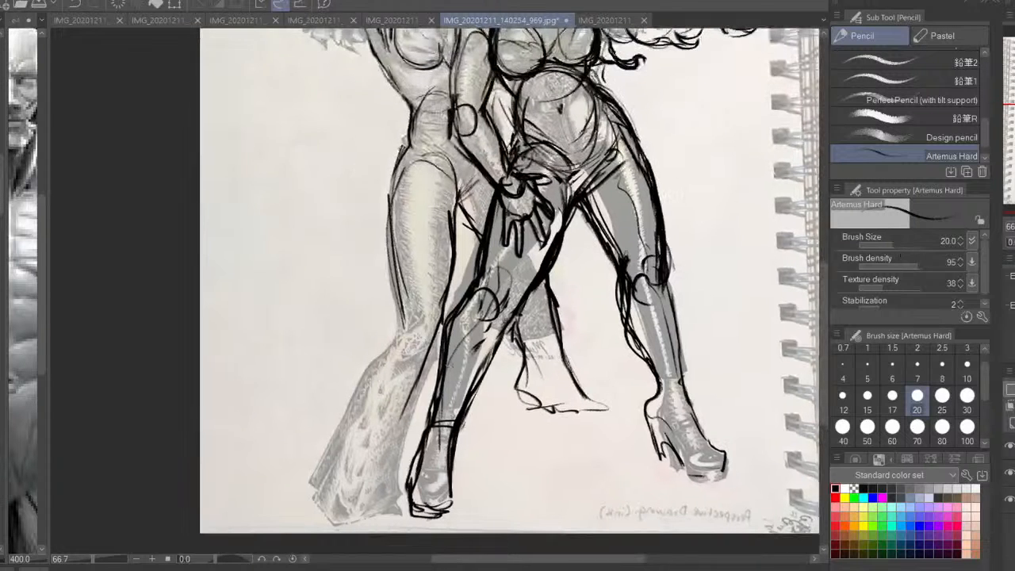
left_click_drag(387, 295, 356, 420)
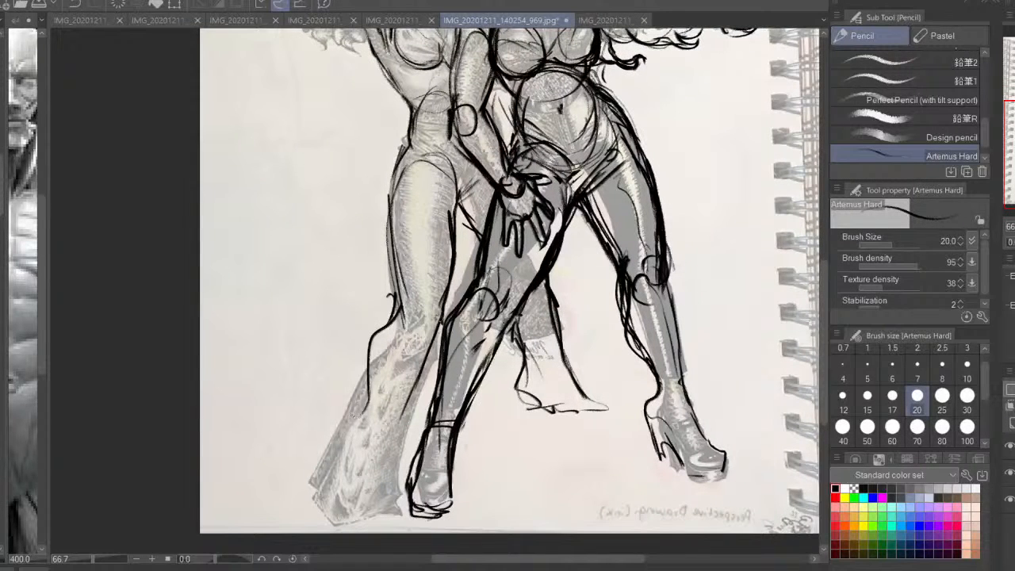
left_click_drag(442, 311, 416, 367)
left_click_drag(442, 277, 432, 326)
mouse_move(408, 288)
left_mouse_down()
mouse_move(411, 322)
mouse_move(309, 472)
mouse_move(317, 498)
left_mouse_up()
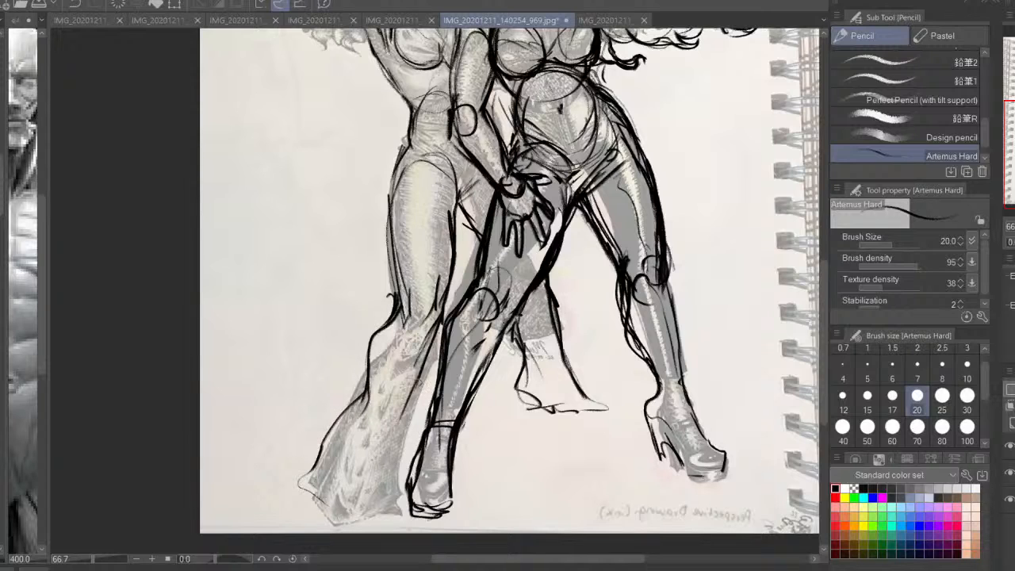
Sketch the hem, inner edge and fabric folds of the second woman's flared front trouser leg
left_click_drag(424, 377, 396, 470)
mouse_move(319, 454)
left_mouse_down()
mouse_move(349, 519)
mouse_move(398, 498)
mouse_move(410, 403)
mouse_move(389, 413)
left_mouse_up()
mouse_move(370, 366)
left_mouse_down()
mouse_move(390, 412)
mouse_move(357, 501)
left_mouse_up()
left_click_drag(388, 344, 387, 393)
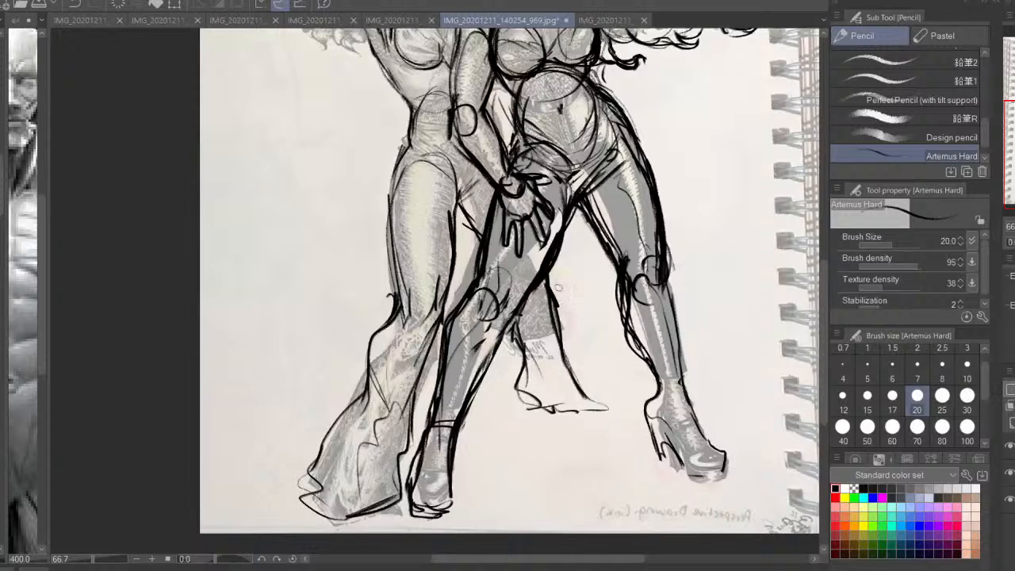
left_click_drag(476, 238, 493, 355)
Hide the figure sketch and draw a slanted ground line beneath both of the first woman's shoes
key("ctrl+minus")
left_click_drag(507, 293, 540, 276)
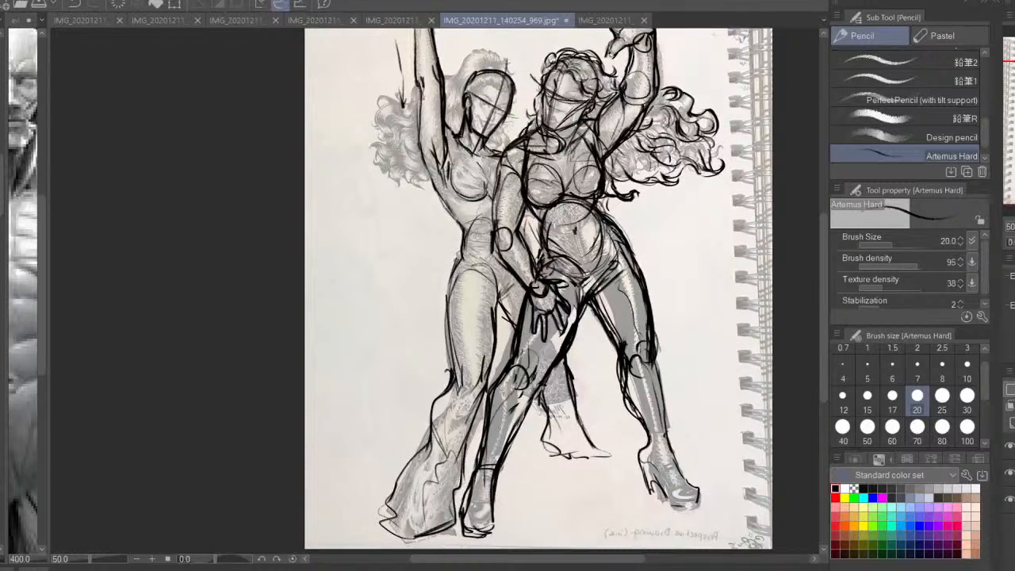
left_click(1009, 445)
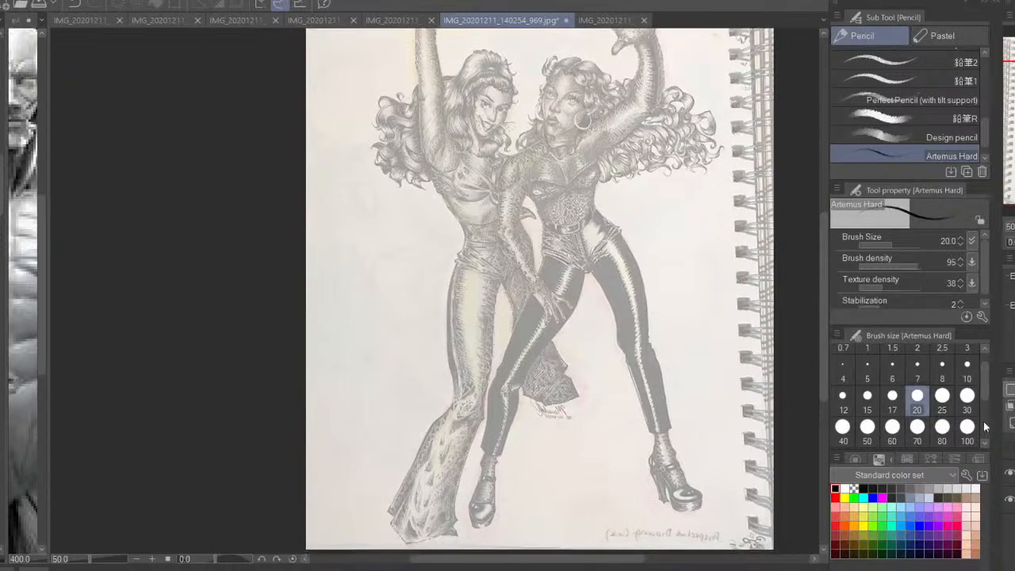
mouse_move(745, 500)
left_mouse_down()
mouse_move(435, 543)
mouse_move(451, 547)
left_mouse_up()
left_click_drag(718, 495, 475, 544)
left_click_drag(610, 353, 497, 469)
left_click_drag(620, 353, 434, 544)
left_click_drag(604, 362, 429, 554)
left_click_drag(610, 310, 306, 482)
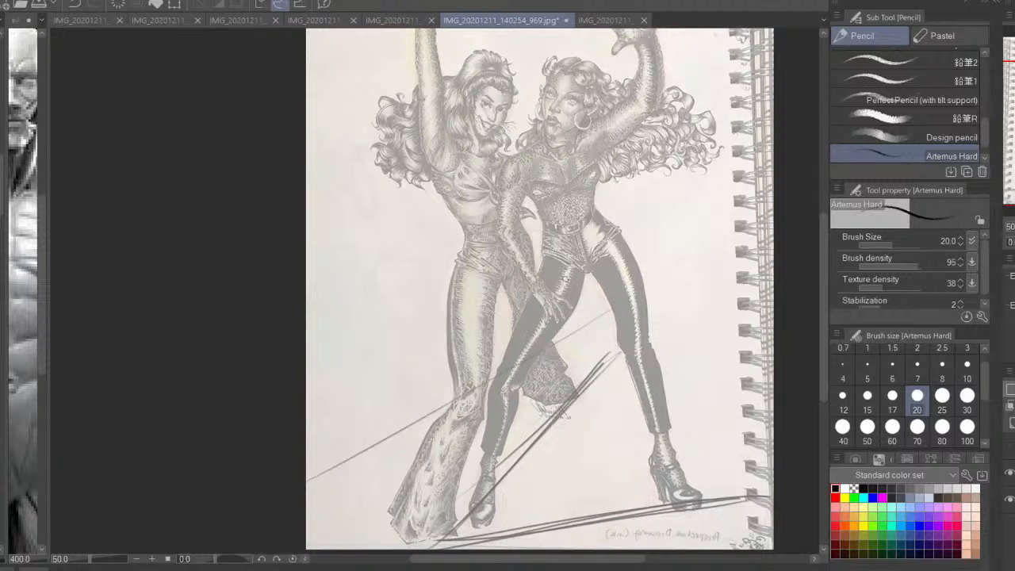
key("ctrl+z")
key("ctrl+z")
key("ctrl+z")
key("ctrl+z")
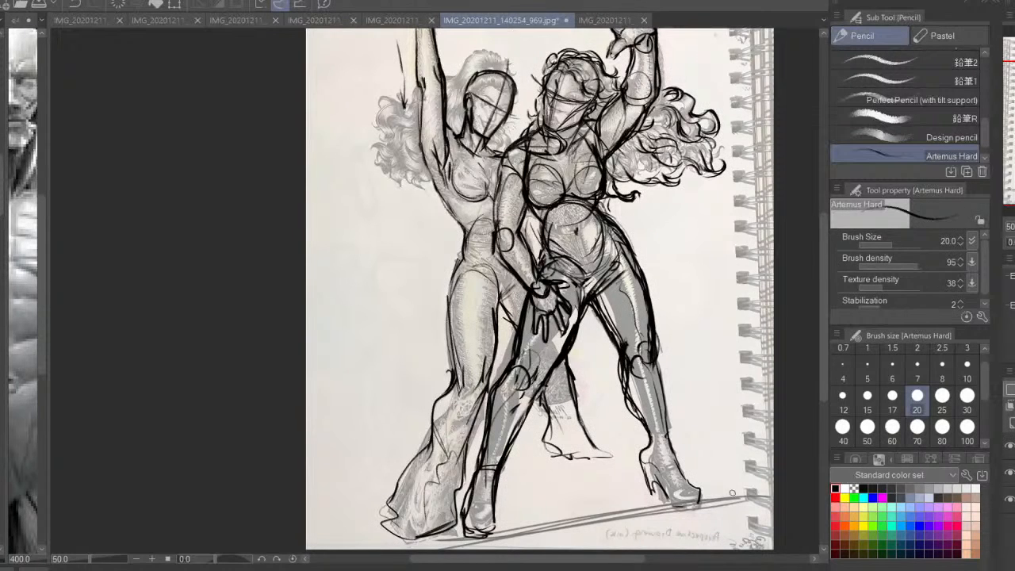
Strengthen the slanted ground line beneath the first woman's shoes
left_click_drag(698, 501, 477, 543)
left_click_drag(741, 498, 443, 547)
left_click_drag(583, 462, 508, 494)
key("ctrl+z")
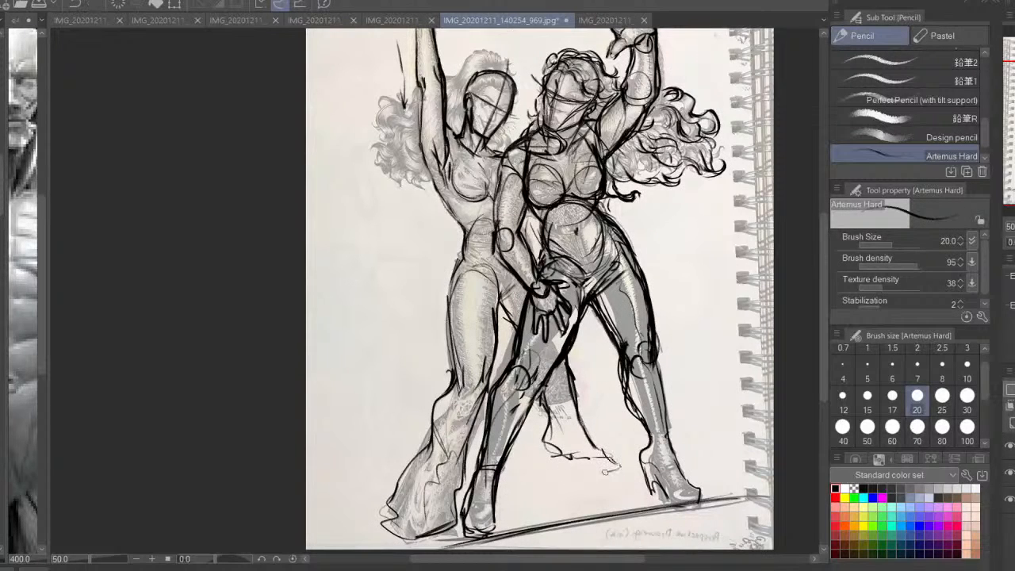
Draw a second perspective guide from the rear foot to the front trouser hem and reinforce the lower ground line
left_click_drag(540, 403, 570, 454)
left_click_drag(625, 470, 509, 502)
left_click_drag(658, 463, 370, 539)
left_click_drag(648, 465, 341, 542)
left_click_drag(659, 458, 345, 534)
left_click_drag(771, 485, 512, 547)
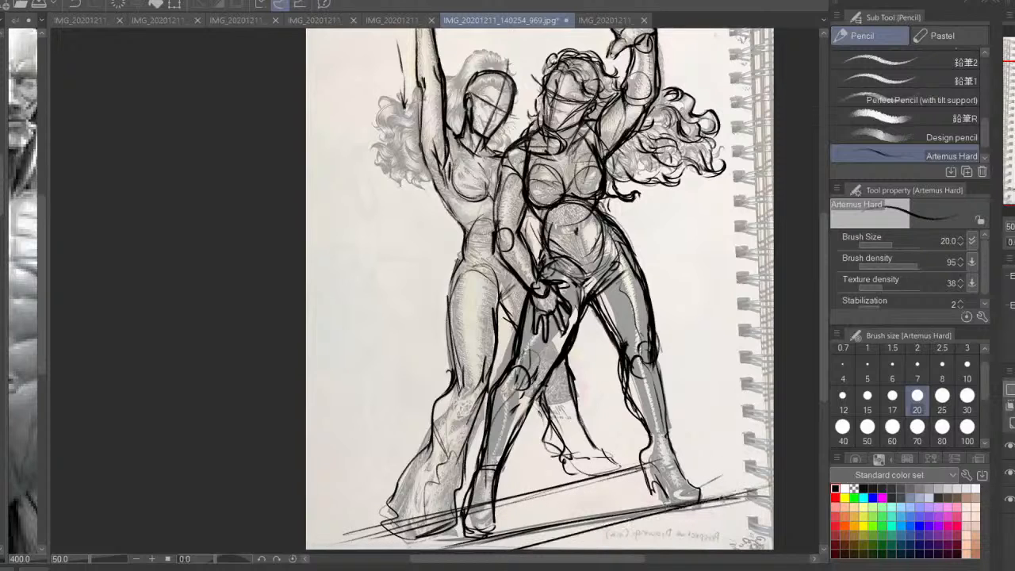
left_click_drag(694, 504, 428, 548)
left_click_drag(765, 486, 491, 544)
Rework the second woman's rear foot and front trouser hem to follow the perspective guides
left_click_drag(563, 454, 590, 480)
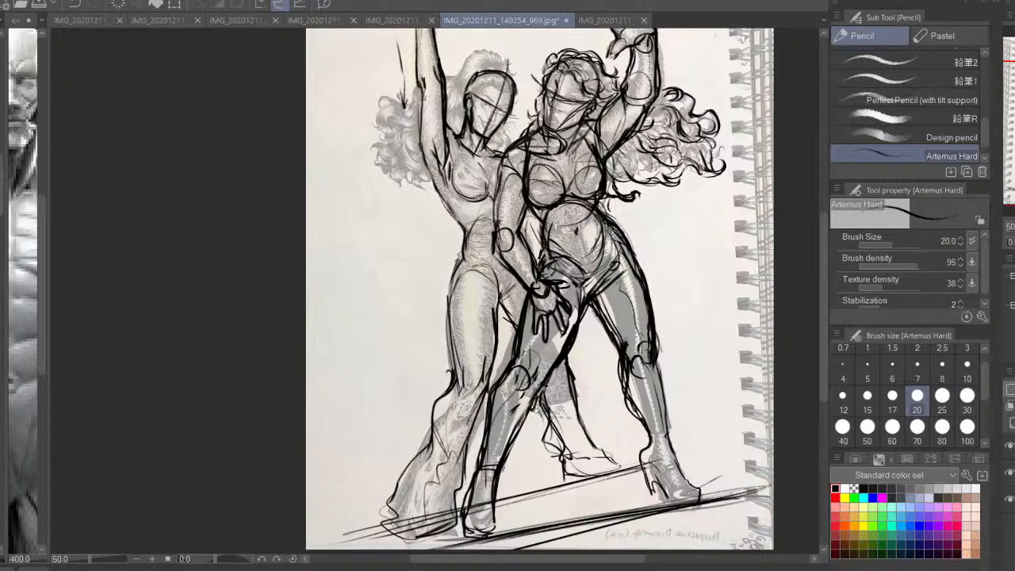
left_click_drag(567, 408, 549, 451)
mouse_move(586, 421)
left_mouse_down()
mouse_move(615, 464)
mouse_move(600, 471)
mouse_move(625, 480)
left_mouse_up()
mouse_move(446, 506)
left_mouse_down()
mouse_move(395, 508)
mouse_move(371, 523)
left_mouse_up()
left_click_drag(377, 525, 441, 531)
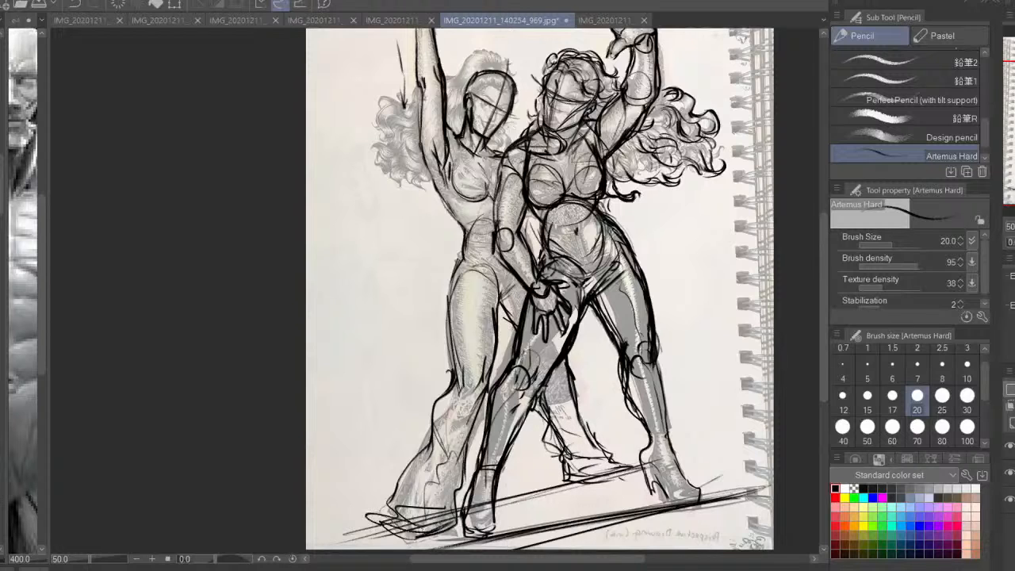
Strengthen the inner thigh lines between the second woman's legs
left_click_drag(506, 344, 512, 389)
left_click_drag(506, 351, 503, 386)
left_click_drag(493, 314, 504, 385)
left_click_drag(480, 315, 505, 327)
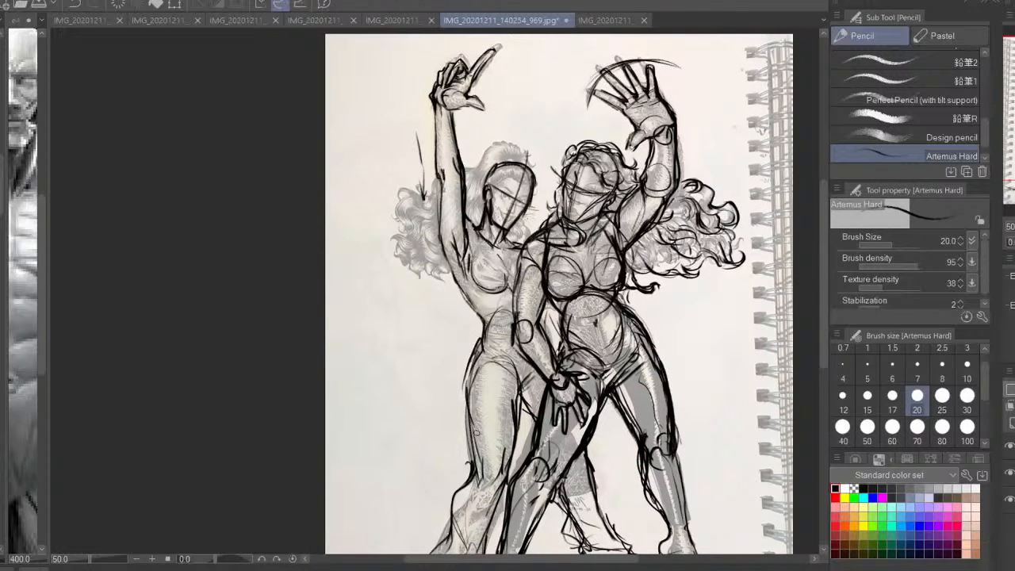
left_click_drag(468, 390, 474, 453)
Sketch the second woman's waistband and reinforce the lines of her legs
left_click_drag(484, 345, 517, 330)
left_click_drag(488, 332, 517, 323)
left_click_drag(545, 236, 585, 124)
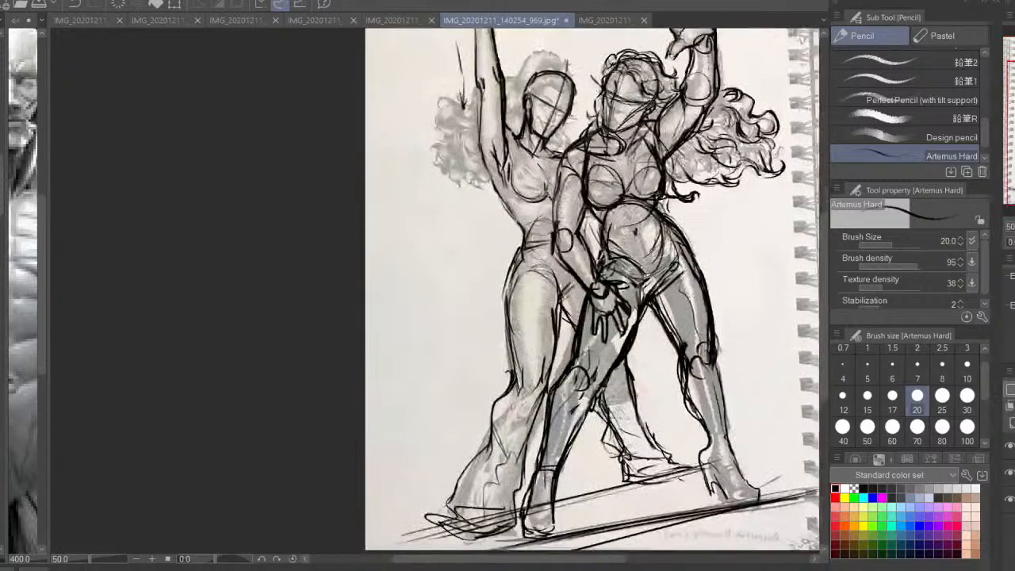
key("h")
mouse_move(345, 196)
left_mouse_down()
mouse_move(482, 195)
mouse_move(504, 277)
mouse_move(512, 273)
left_mouse_up()
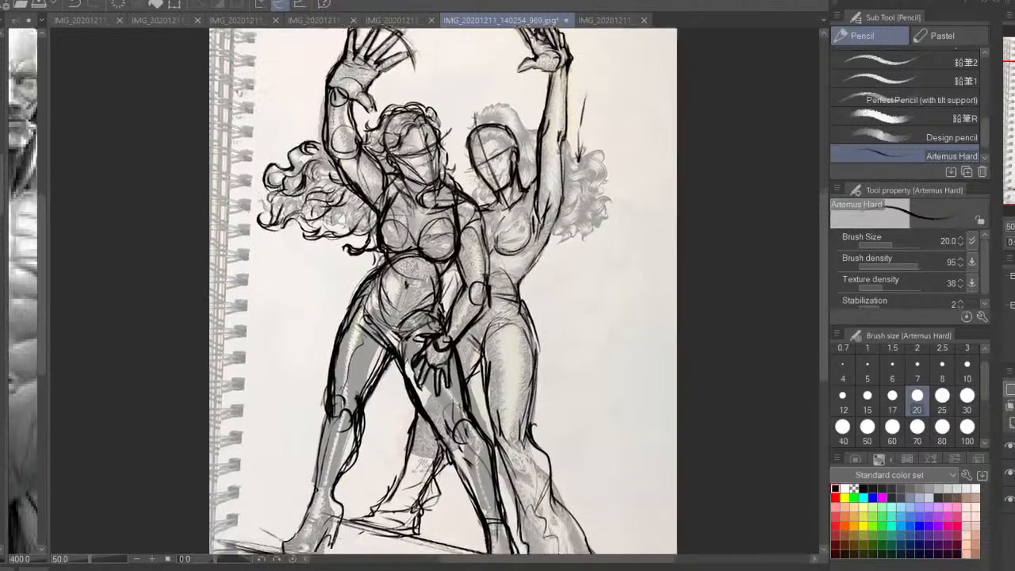
left_click_drag(422, 388, 408, 436)
left_click_drag(507, 293, 503, 392)
Sketch the hair volume over the crown of the second woman's head
mouse_move(466, 230)
left_mouse_down()
mouse_move(501, 213)
mouse_move(512, 227)
left_mouse_up()
mouse_move(471, 219)
left_mouse_down()
mouse_move(504, 208)
mouse_move(458, 255)
mouse_move(470, 270)
left_mouse_up()
left_click_drag(496, 201, 530, 240)
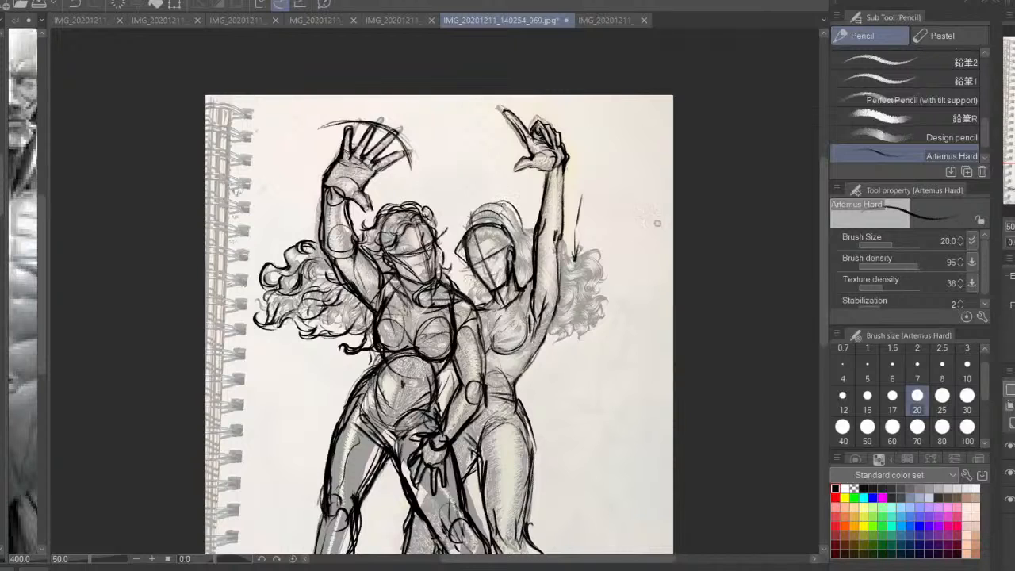
Sketch the headband and the front hair strands framing the second woman's face
key("ctrl+plus")
key("ctrl+plus")
left_click_drag(531, 170, 423, 341)
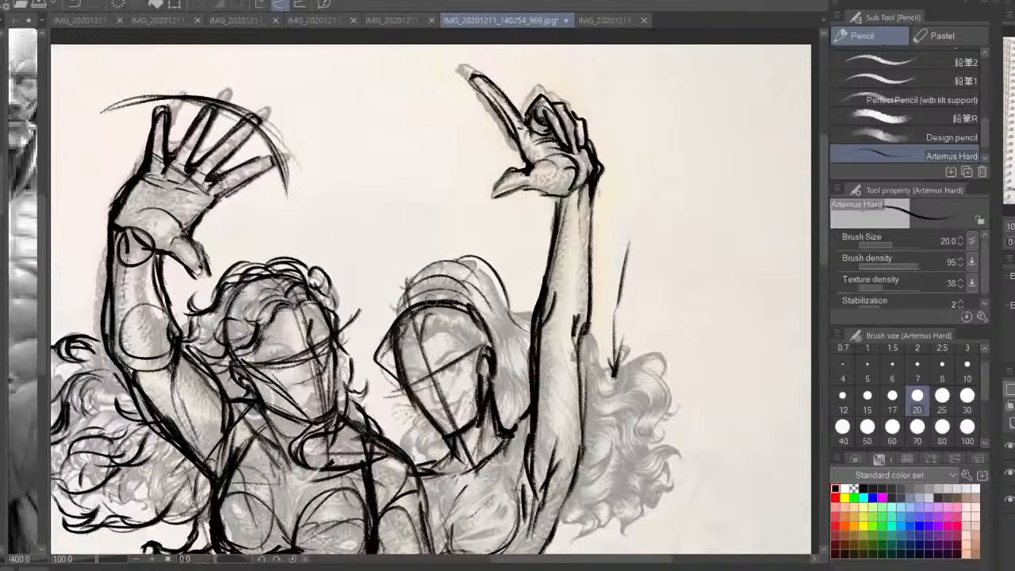
mouse_move(432, 296)
left_mouse_down()
mouse_move(409, 351)
mouse_move(453, 333)
mouse_move(474, 350)
mouse_move(473, 387)
left_mouse_up()
mouse_move(428, 281)
left_mouse_down()
mouse_move(482, 302)
mouse_move(488, 325)
mouse_move(441, 281)
left_mouse_up()
left_click_drag(453, 306, 464, 269)
mouse_move(412, 300)
left_mouse_down()
mouse_move(407, 352)
mouse_move(431, 392)
mouse_move(425, 420)
left_mouse_up()
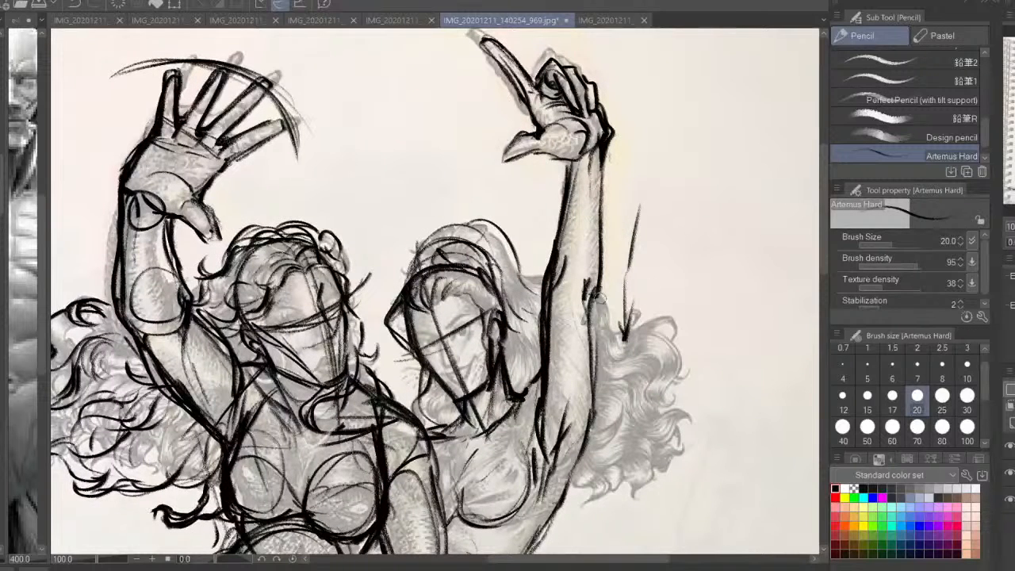
Outline the outer curls of the second woman's hair behind her raised arm
left_click_drag(591, 298, 623, 343)
mouse_move(626, 340)
left_mouse_down()
mouse_move(670, 373)
mouse_move(637, 323)
mouse_move(663, 314)
mouse_move(641, 341)
mouse_move(663, 398)
mouse_move(701, 409)
mouse_move(672, 473)
mouse_move(636, 475)
mouse_move(647, 489)
mouse_move(629, 504)
left_mouse_up()
left_click_drag(655, 473, 604, 384)
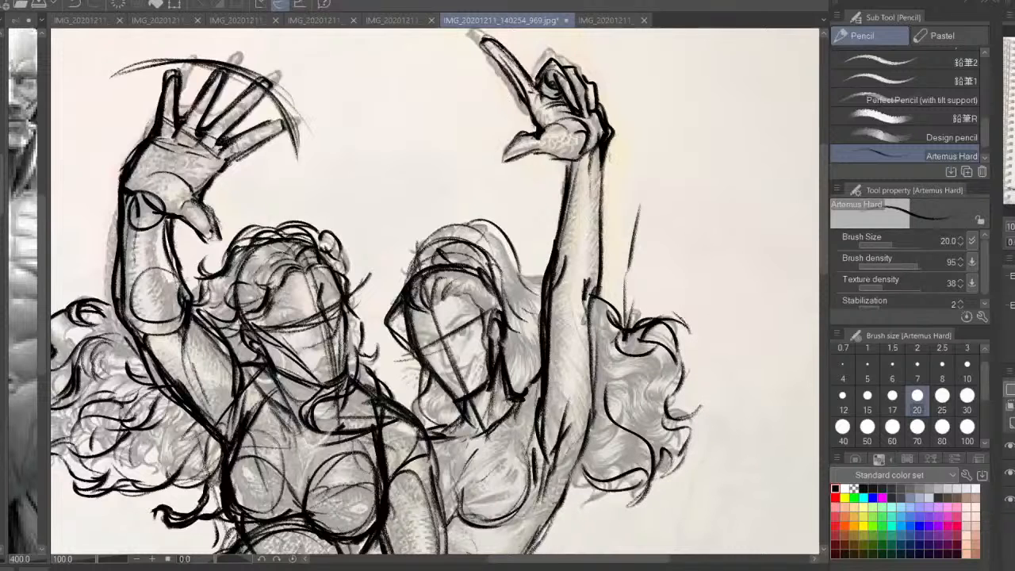
key("h")
key("ctrl+z")
mouse_move(276, 356)
left_mouse_down()
mouse_move(255, 378)
mouse_move(270, 410)
mouse_move(248, 449)
mouse_move(202, 423)
mouse_move(170, 476)
mouse_move(200, 479)
mouse_move(247, 397)
mouse_move(260, 393)
mouse_move(208, 463)
left_mouse_up()
key("ctrl+z")
key("ctrl+z")
key("ctrl+z")
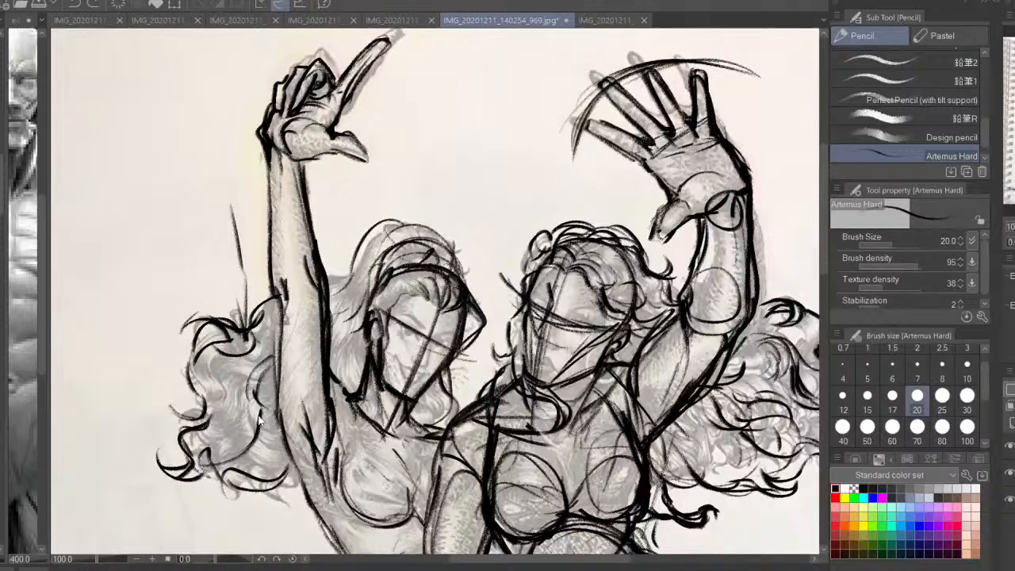
Sketch the lower and inner curls of the hair mass behind the second woman's raised arm
mouse_move(260, 409)
left_mouse_down()
mouse_move(224, 450)
mouse_move(224, 500)
left_mouse_up()
left_click_drag(228, 458, 241, 498)
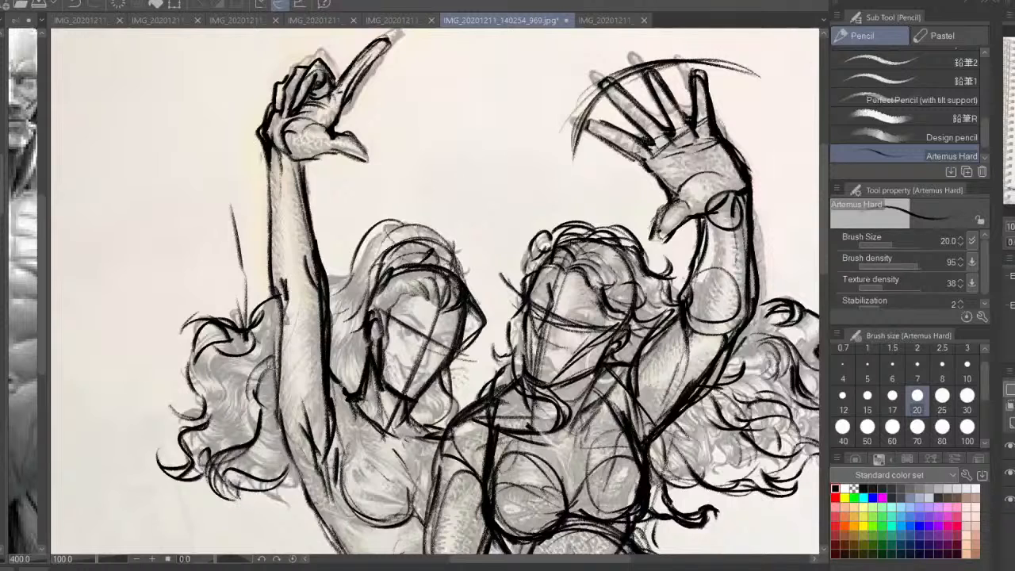
left_click_drag(274, 363, 237, 409)
mouse_move(244, 392)
left_mouse_down()
mouse_move(194, 429)
mouse_move(208, 414)
left_mouse_up()
mouse_move(228, 378)
left_mouse_down()
mouse_move(207, 411)
mouse_move(239, 377)
left_mouse_up()
Sketch the long hair strands between the second woman's head and her raised arm
mouse_move(362, 249)
left_mouse_down()
mouse_move(331, 277)
mouse_move(332, 302)
left_mouse_up()
mouse_move(382, 238)
left_mouse_down()
mouse_move(354, 295)
mouse_move(361, 285)
left_mouse_up()
left_click_drag(367, 269, 332, 333)
left_click_drag(353, 327, 326, 368)
mouse_move(335, 362)
left_mouse_down()
mouse_move(352, 376)
mouse_move(378, 288)
left_mouse_up()
left_click_drag(319, 379, 299, 405)
Add curled strands and hair tips to the lower part of the second woman's hair
mouse_move(315, 388)
left_mouse_down()
mouse_move(298, 420)
mouse_move(248, 444)
left_mouse_up()
left_click_drag(275, 411, 251, 450)
left_click_drag(249, 414, 237, 433)
left_click_drag(326, 415, 315, 428)
left_click_drag(339, 409, 317, 449)
left_click_drag(322, 433, 314, 455)
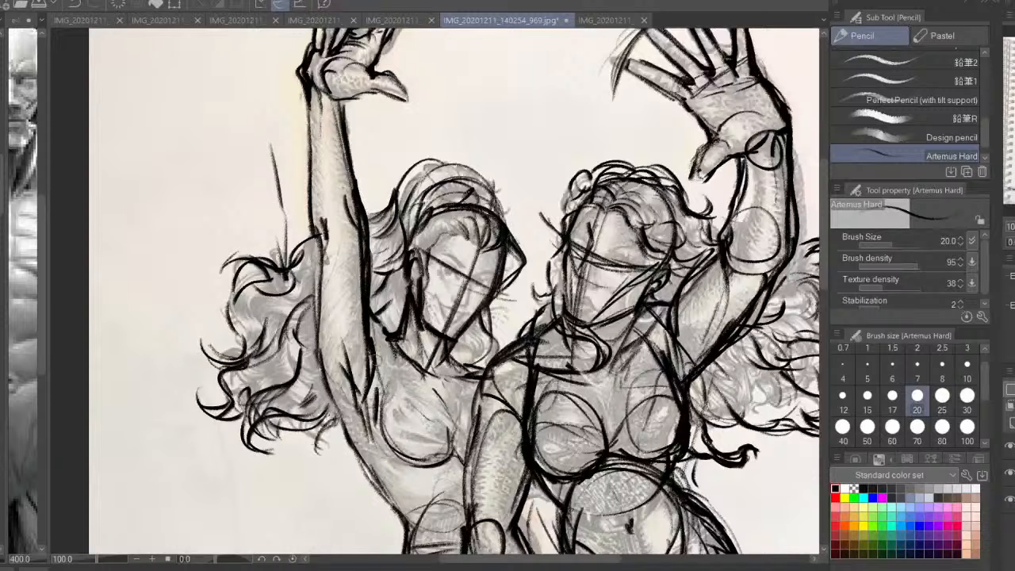
Add finishing hair strands behind the second woman's arm, beside her head and along her neck
mouse_move(329, 281)
left_mouse_down()
mouse_move(298, 306)
mouse_move(281, 295)
left_mouse_up()
left_click_drag(322, 284, 314, 295)
left_click_drag(398, 265, 371, 274)
left_click_drag(417, 214, 405, 228)
left_click_drag(485, 306, 496, 354)
Reinforce the second woman's front trouser hem and sketch a flared hem around her rear foot
key("h")
key("ctrl+minus")
key("ctrl+minus")
left_click_drag(442, 329, 483, 290)
left_click_drag(493, 340, 583, 244)
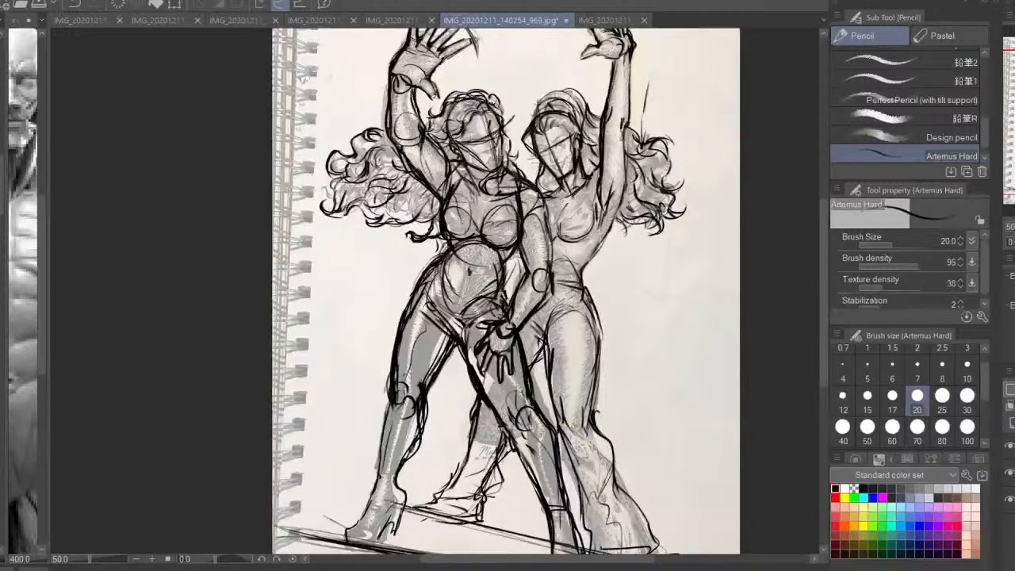
key("ctrl+0")
mouse_move(567, 502)
left_mouse_down()
mouse_move(572, 526)
mouse_move(540, 538)
left_mouse_up()
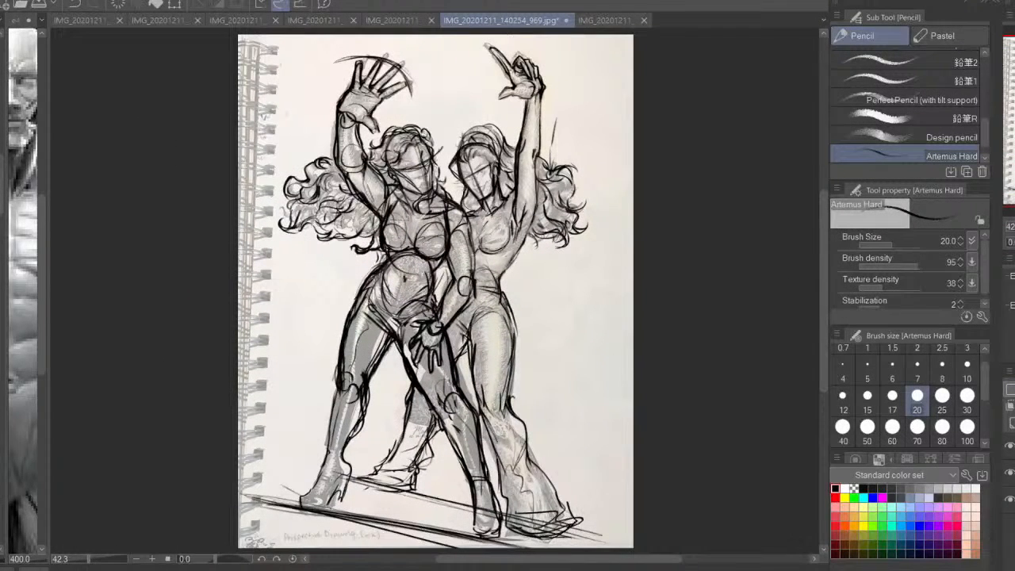
left_click_drag(386, 464, 354, 483)
left_click_drag(366, 493, 417, 490)
left_click_drag(442, 437, 416, 474)
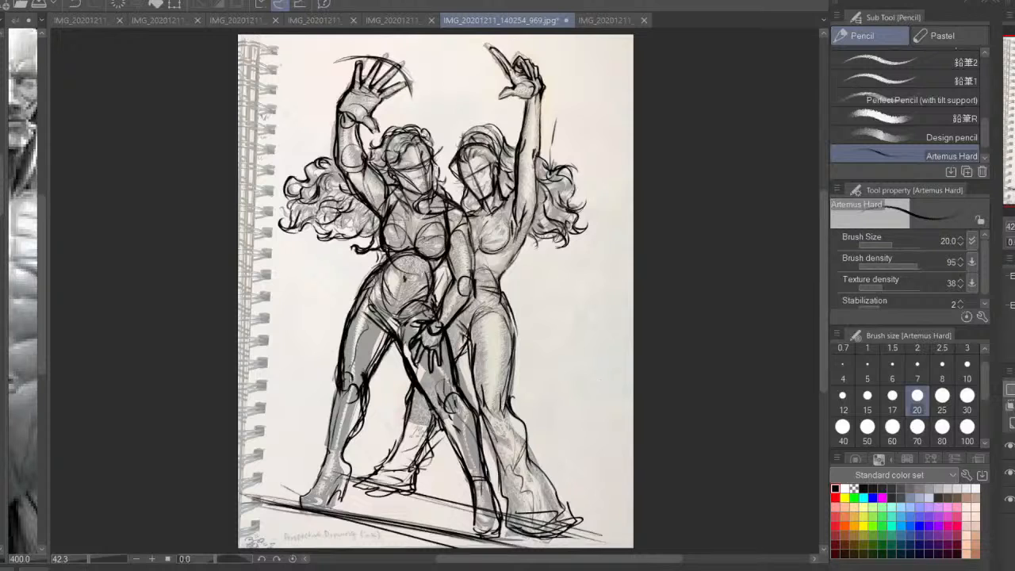
Check the line sketch with the original artwork hidden and the view mirrored, restore both, and save the file
left_click(1009, 473)
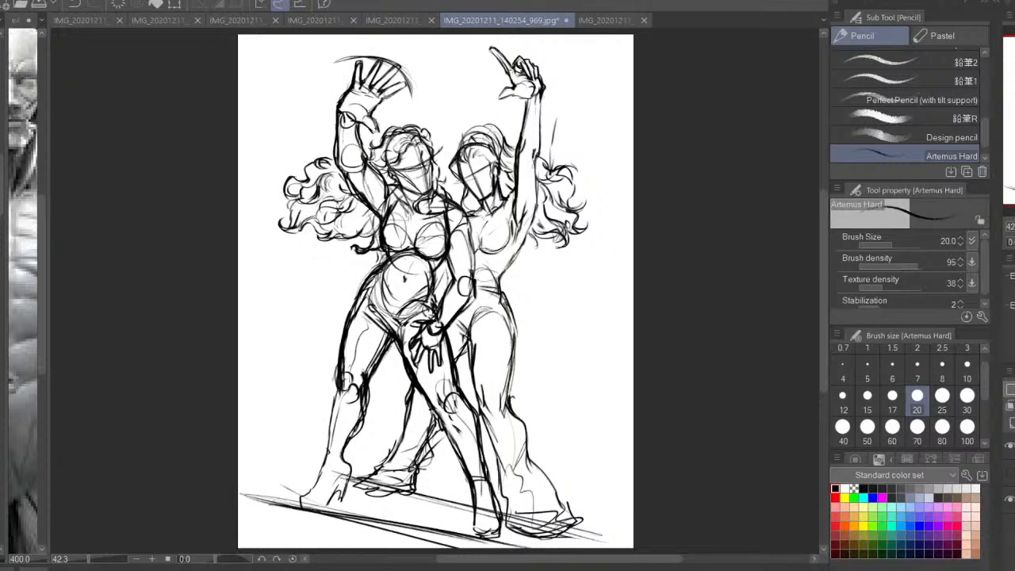
key("h")
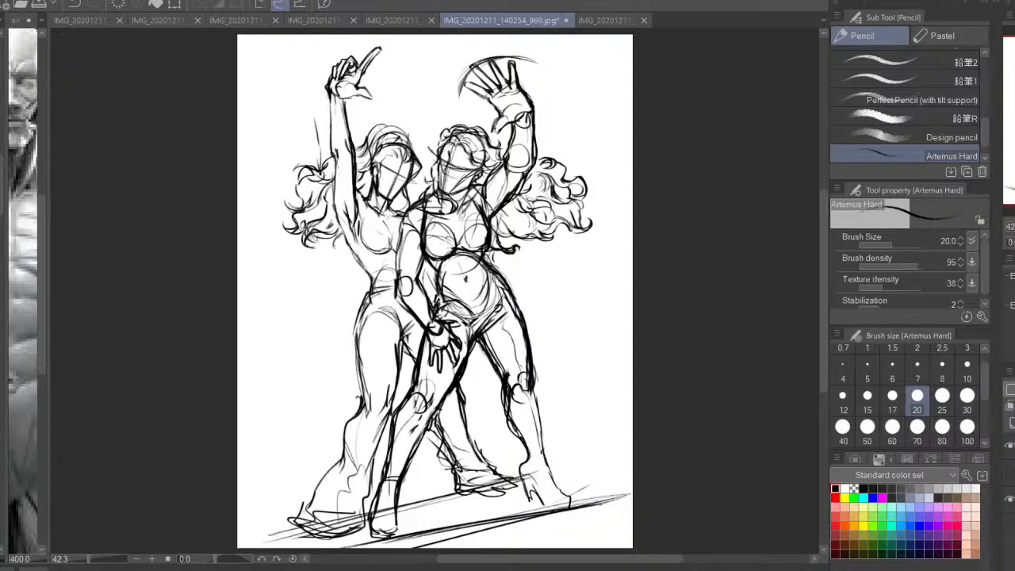
key("h")
left_click(1009, 472)
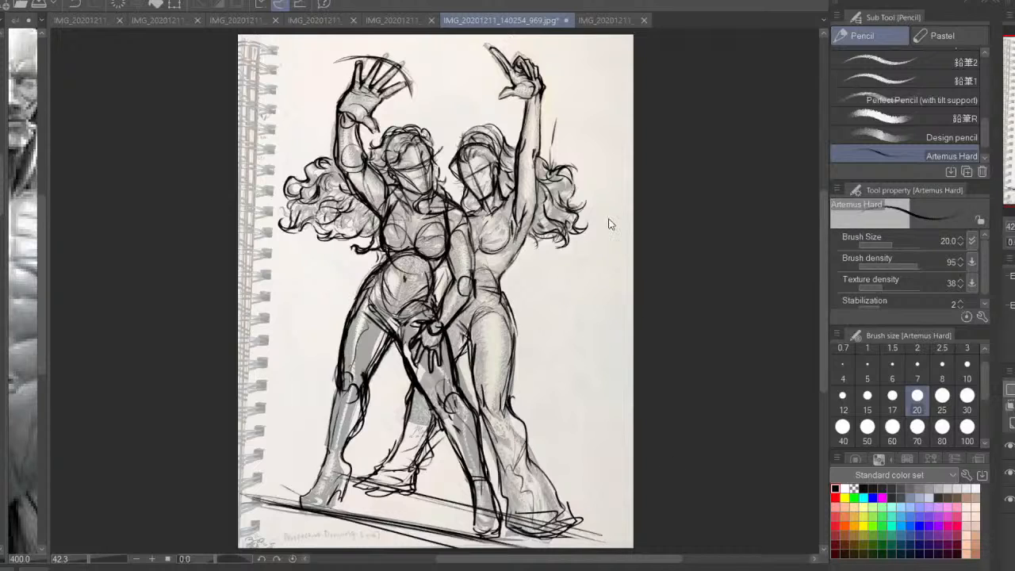
key("ctrl+s")
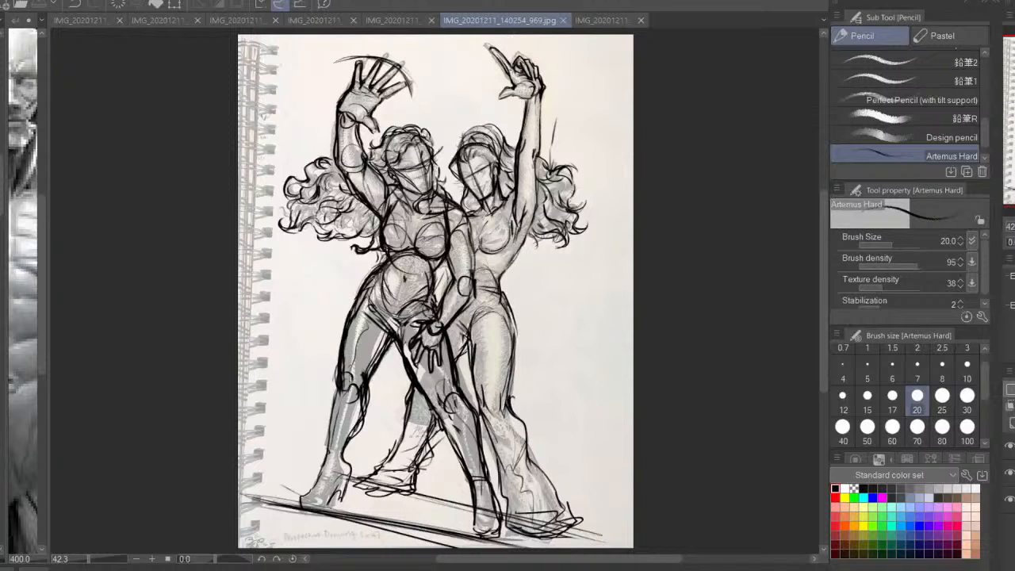